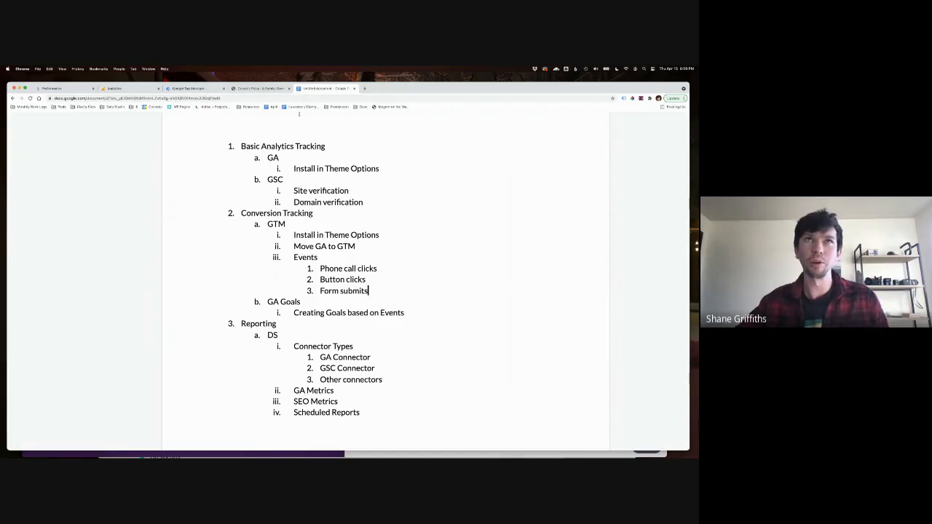
# Close the tracking outline document and look over the Cesco's Pizza home page and its Our Menu page
pyautogui.click(354, 88)
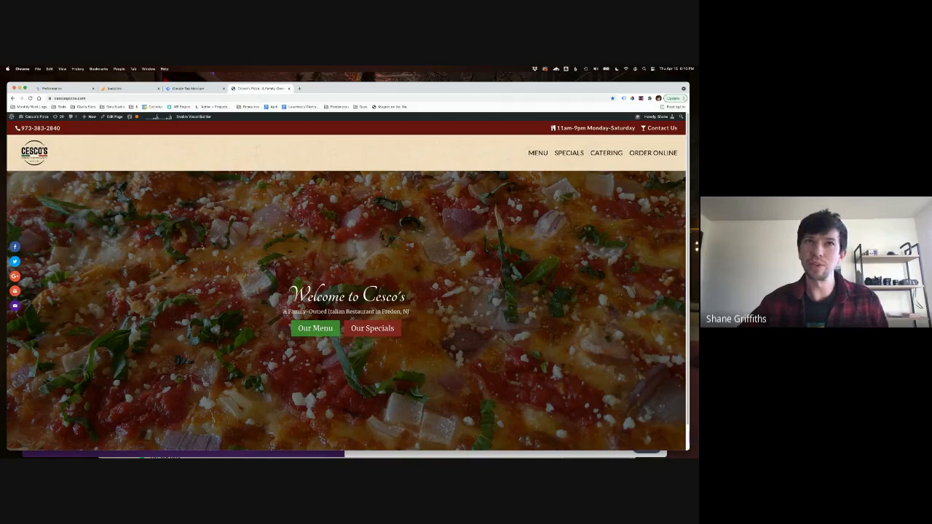
pyautogui.scroll(-3, 203, 251)
pyautogui.scroll(3, 204, 261)
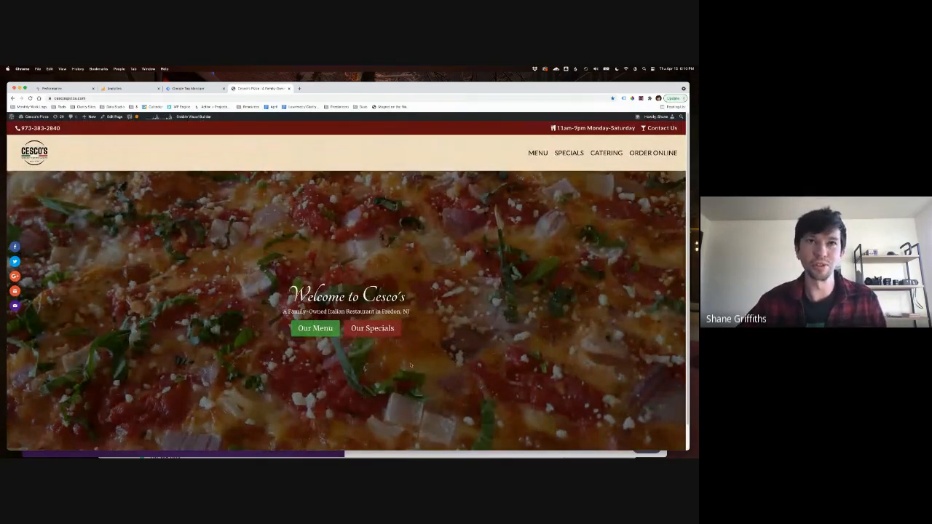
pyautogui.click(299, 328)
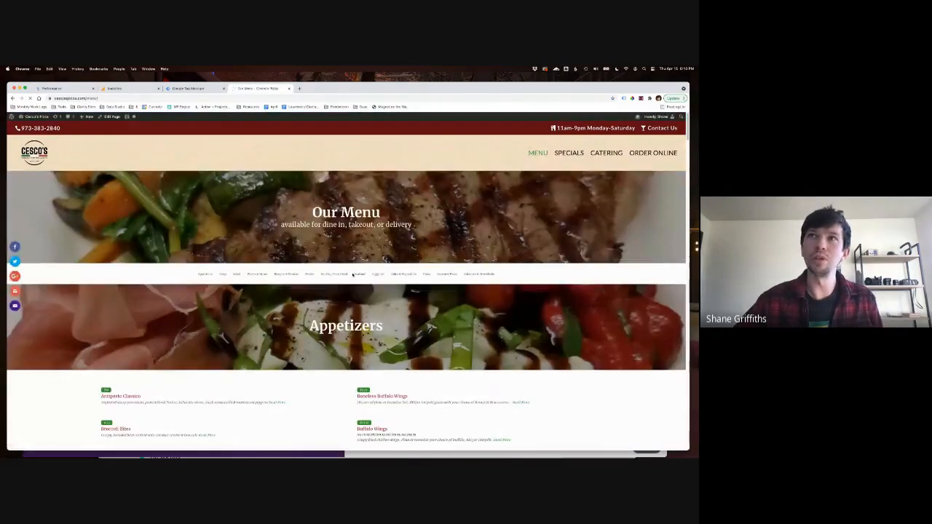
pyautogui.press('super+Left')
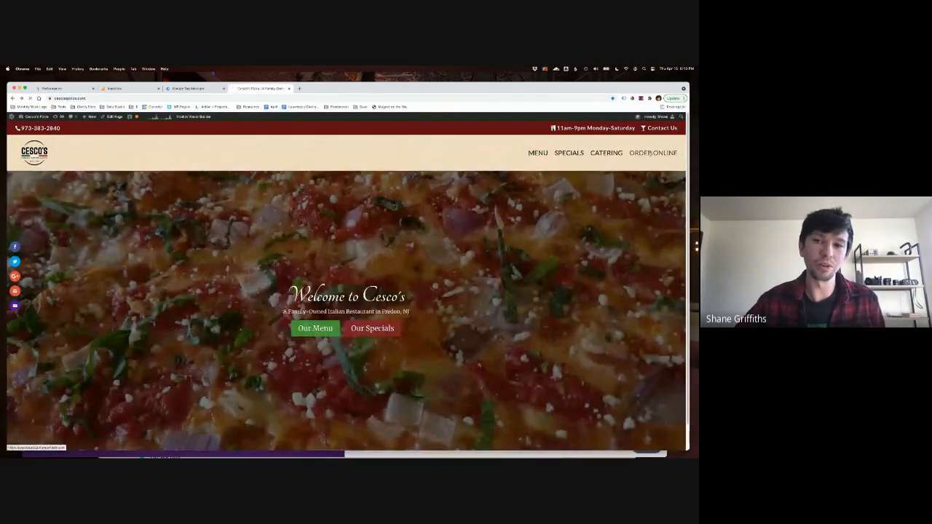
# Check the external online ordering page and its web address, and preview the restaurant's home page in phone view
pyautogui.click(649, 153)
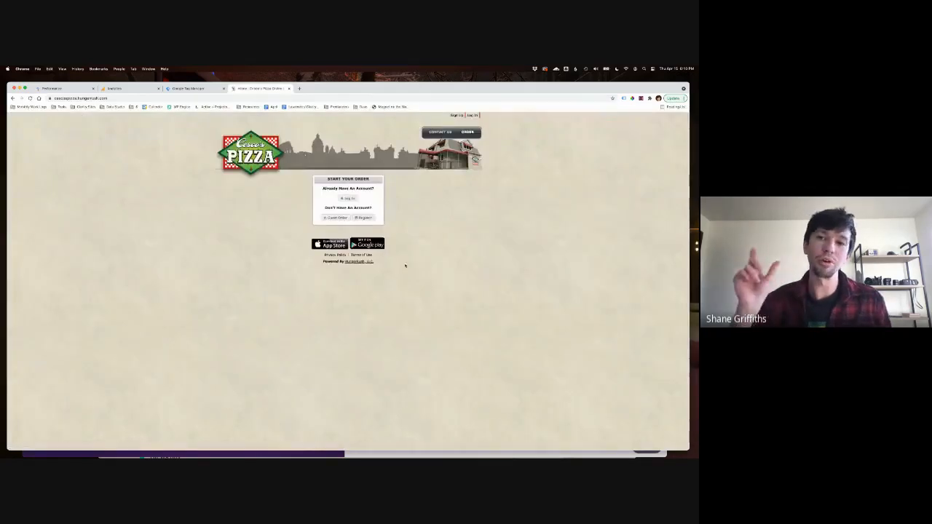
pyautogui.click(104, 98)
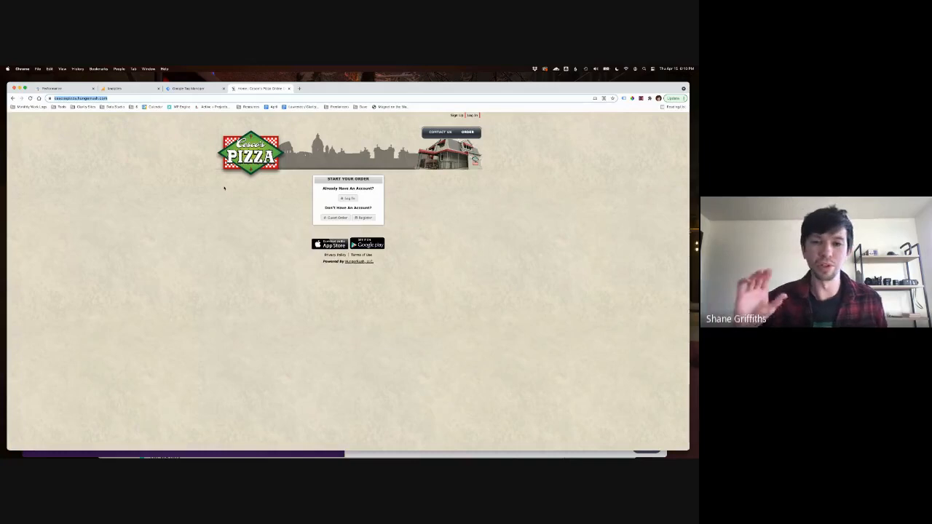
pyautogui.press('super+[')
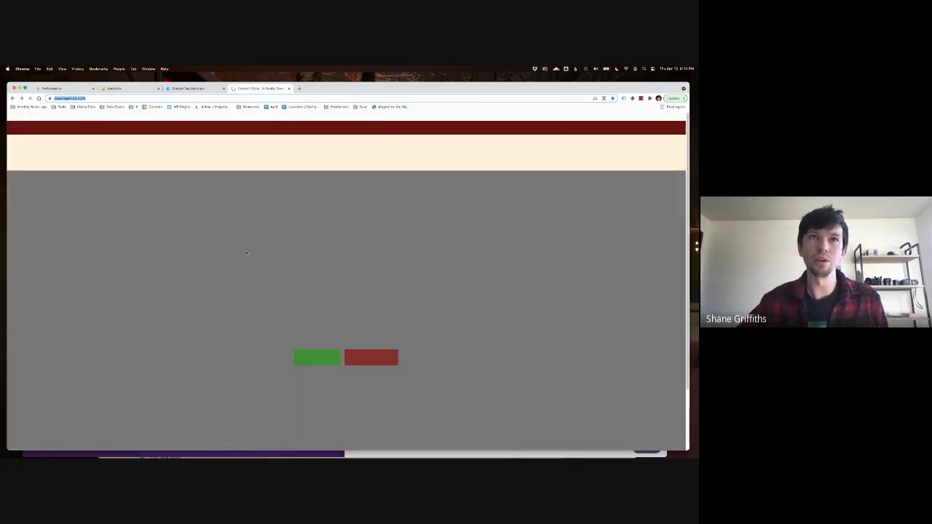
pyautogui.press('super+alt+i')
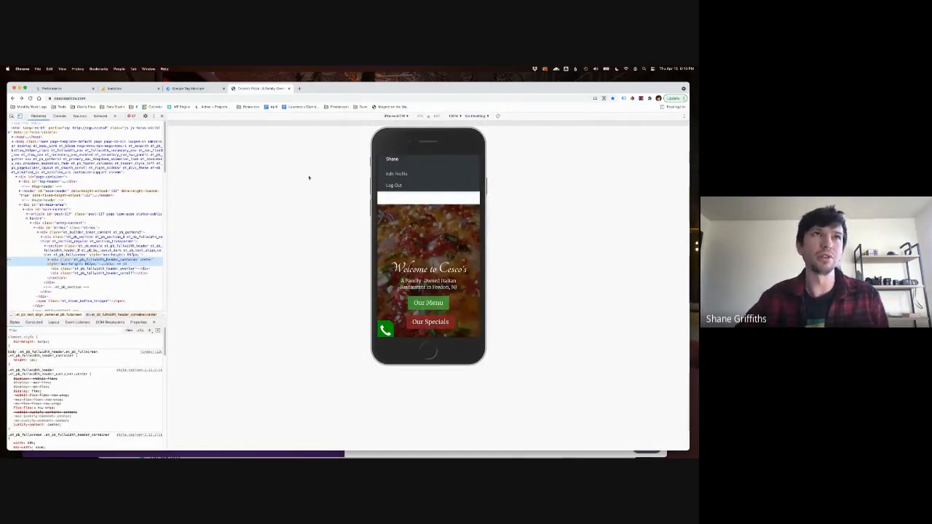
pyautogui.click(162, 116)
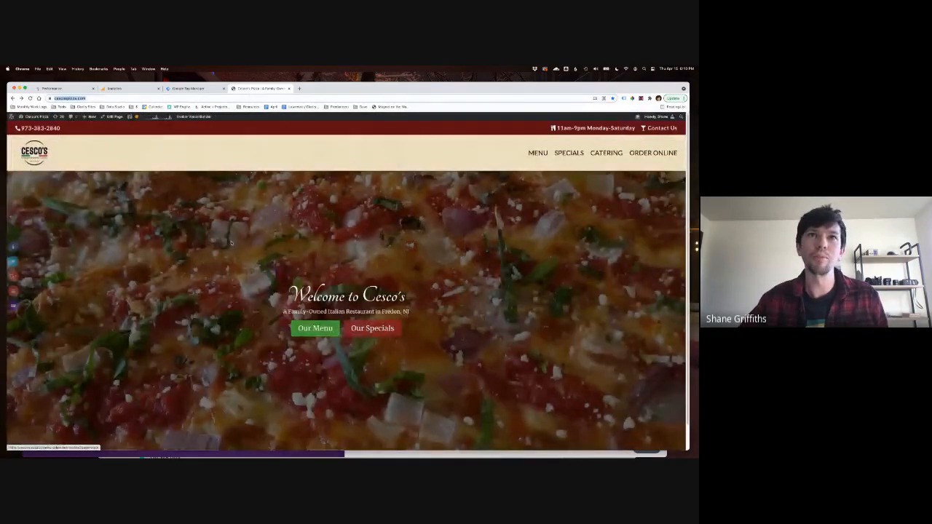
# Open the Integration settings of the Reel Bold Theme Options in the site's WordPress dashboard
pyautogui.scroll(-1, 240, 291)
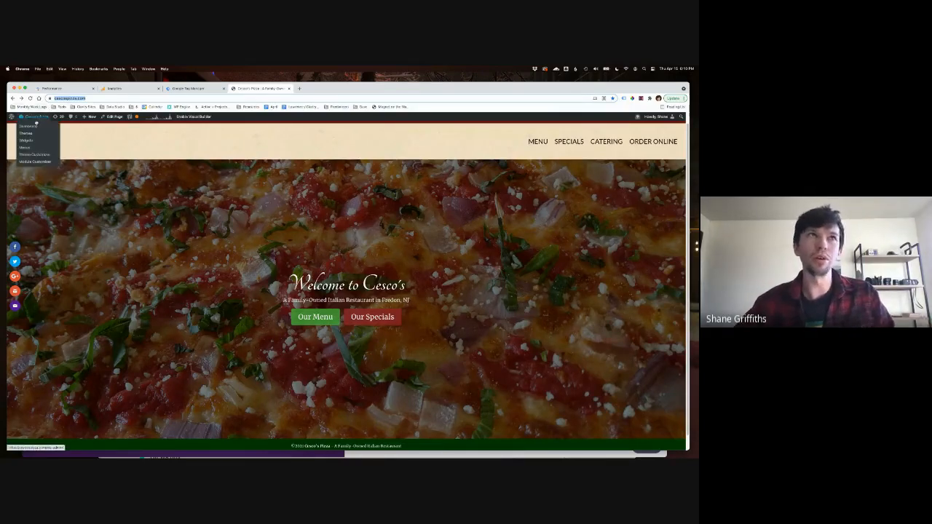
pyautogui.click(32, 126)
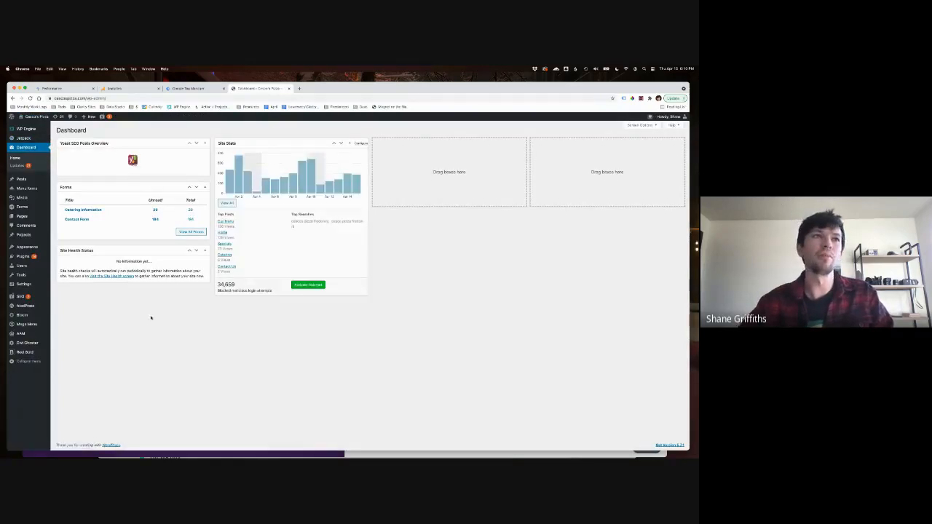
pyautogui.moveTo(29, 353)
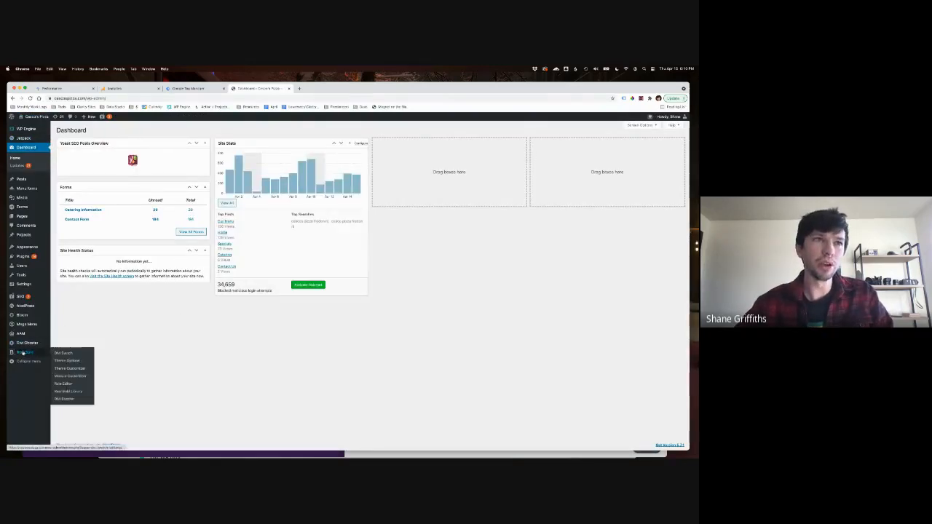
pyautogui.click(67, 361)
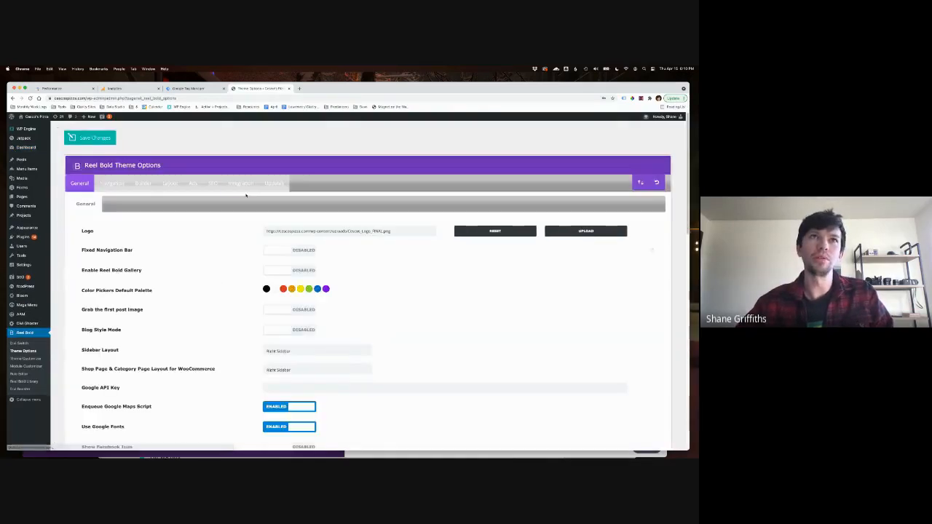
pyautogui.click(241, 183)
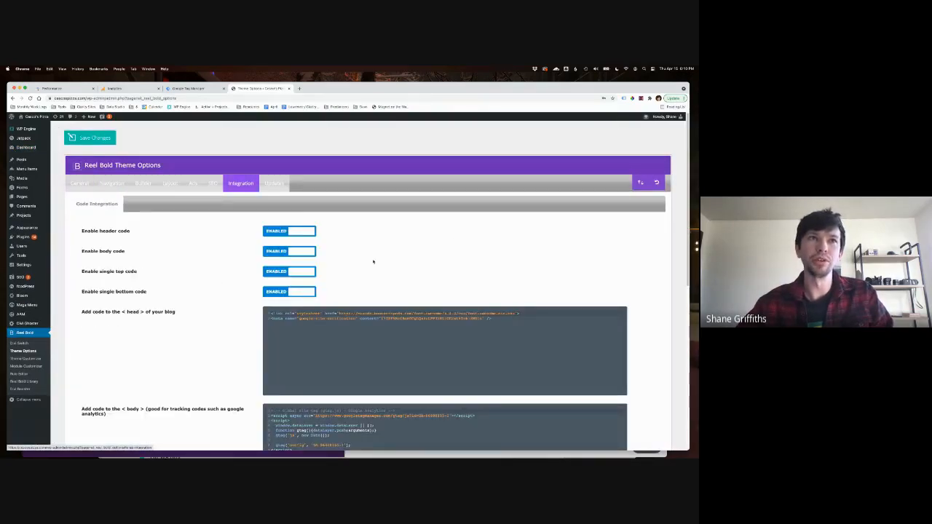
# Examine the head and body code areas for the site verification tag and the Google Analytics script
pyautogui.scroll(-2, 372, 262)
pyautogui.scroll(-1, 344, 310)
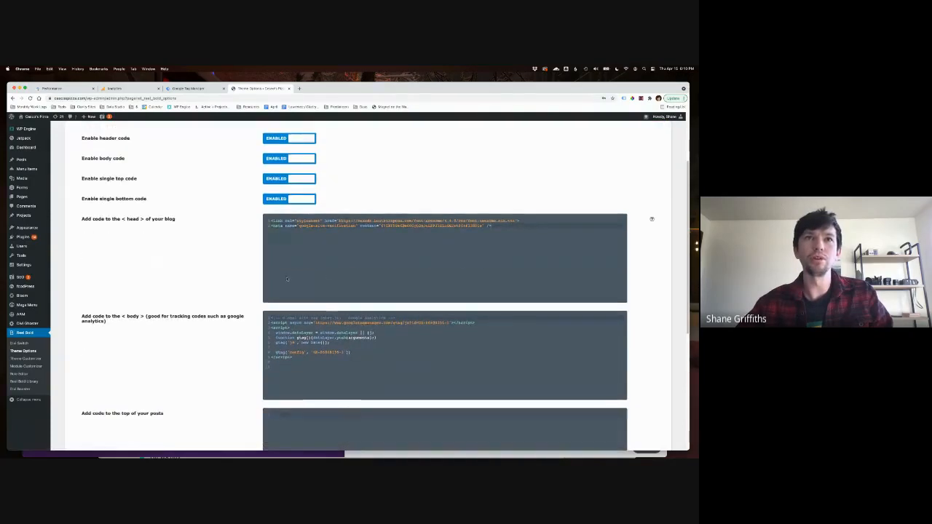
pyautogui.press('super+equal')
pyautogui.press('super+equal')
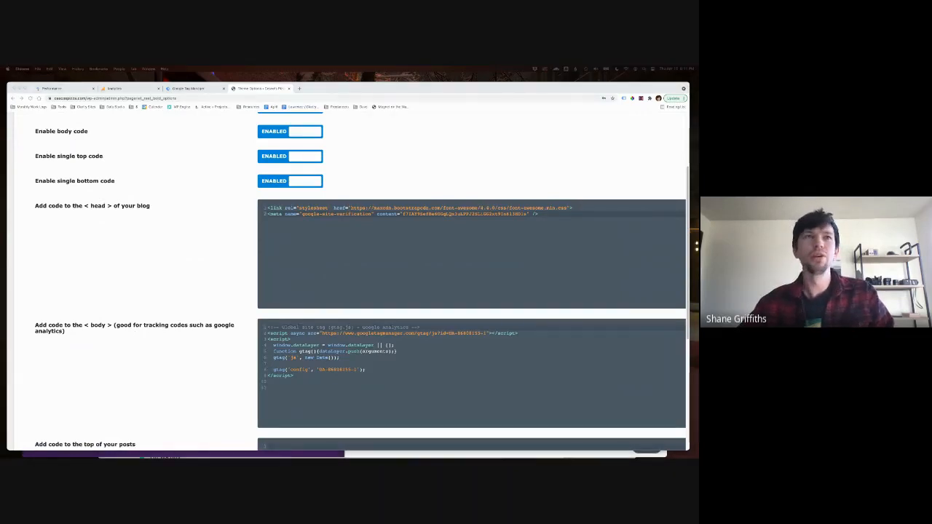
pyautogui.click(313, 286)
pyautogui.scroll(-1, 313, 286)
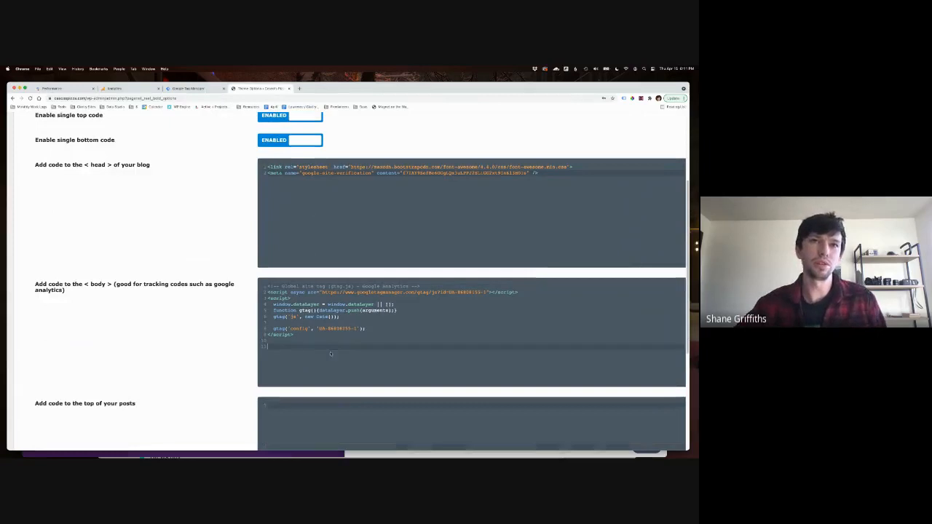
pyautogui.click(327, 206)
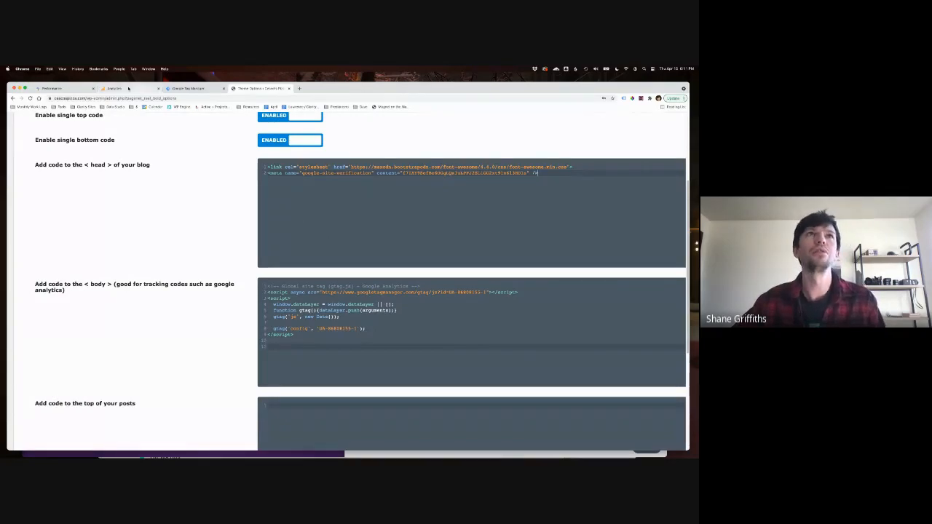
# Switch to Google Analytics and copy the Global Site Tag script from the property's Tracking Code settings
pyautogui.click(126, 89)
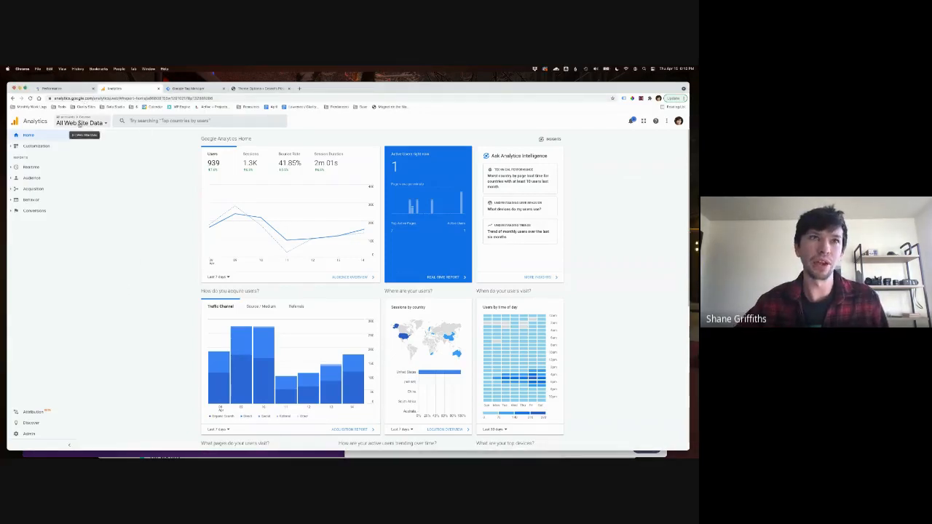
pyautogui.click(33, 435)
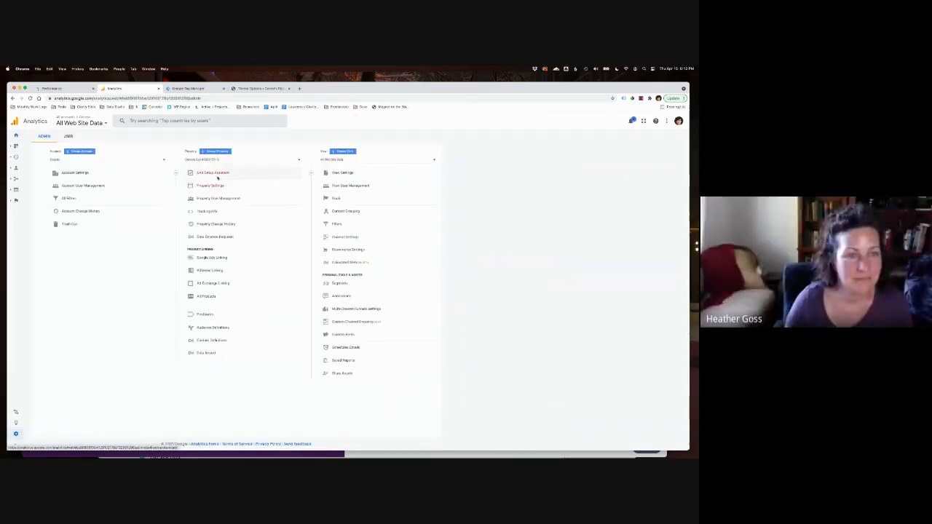
pyautogui.click(210, 212)
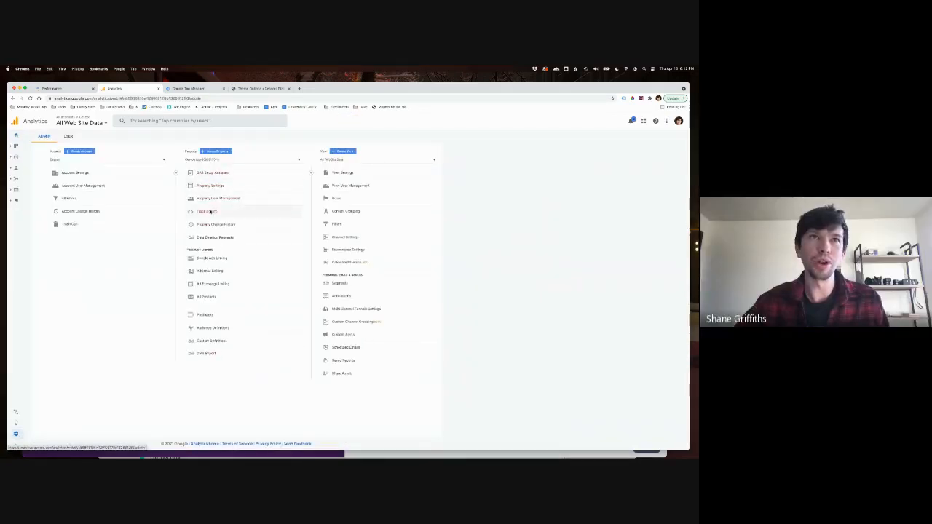
pyautogui.click(209, 222)
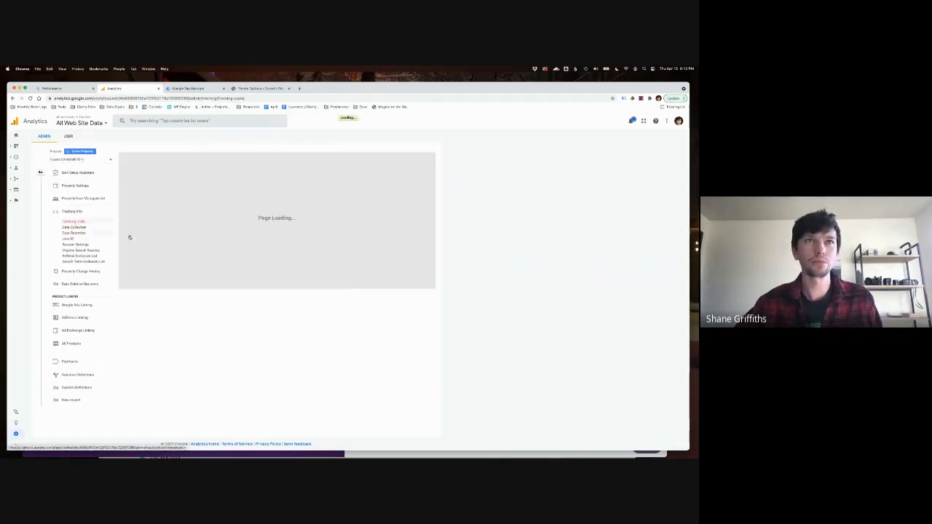
pyautogui.moveTo(174, 271); pyautogui.dragTo(117, 235)
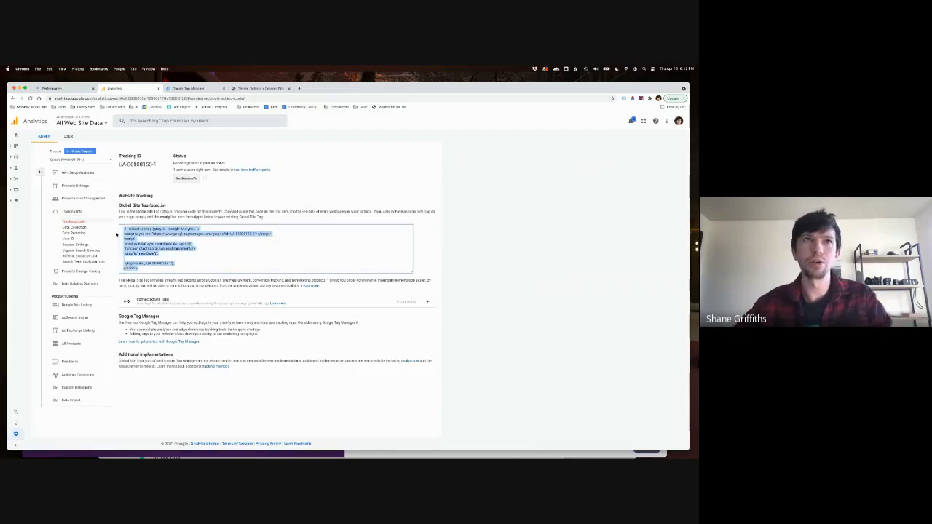
# Back in the WordPress theme options, move the Google Analytics script from the body code to the end of the head code and save
pyautogui.click(259, 88)
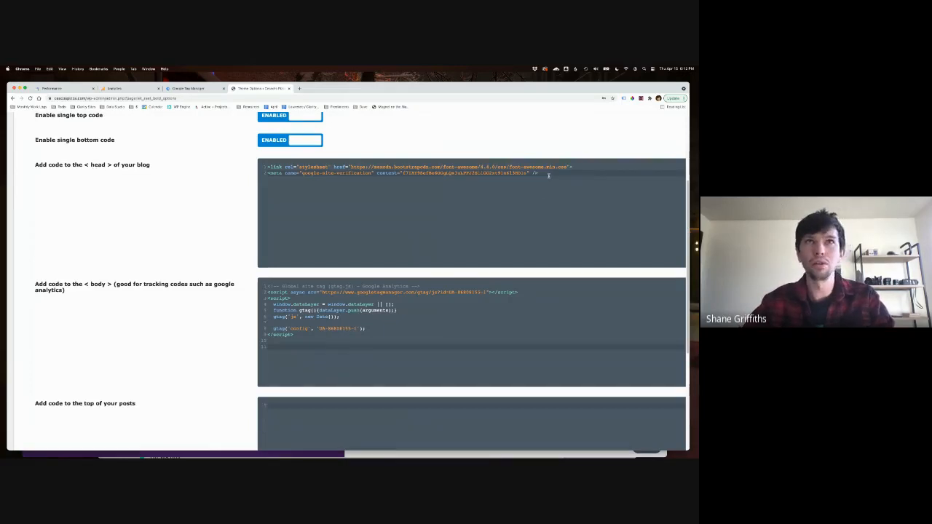
pyautogui.write('<!-- Global site tag (gtag.js) - Google Analytics --> <script async src="https://www.googletagmanager.com/gtag/js?id=UA-86858155-1"></script> <script>   window.dataLayer = window.dataLayer || [];   function gtag(){dataLayer.push(arguments);}   gtag(\'js\', new Date());    gtag(\'config\', \'UA-86858155-1\'); </script>')
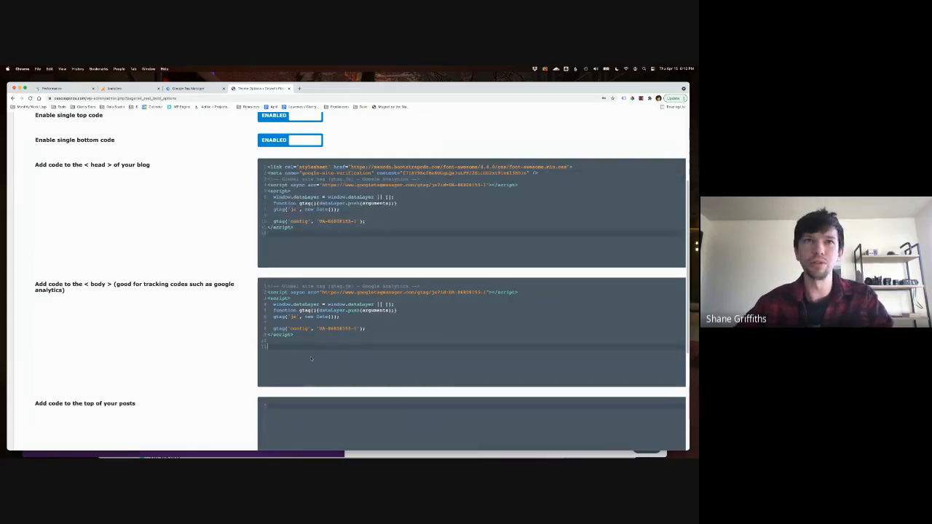
pyautogui.click(260, 284)
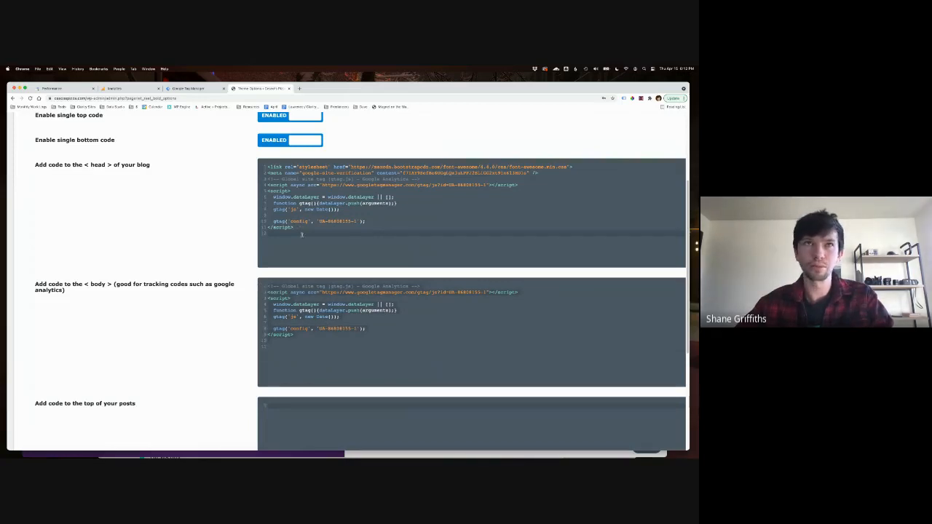
pyautogui.click(311, 367)
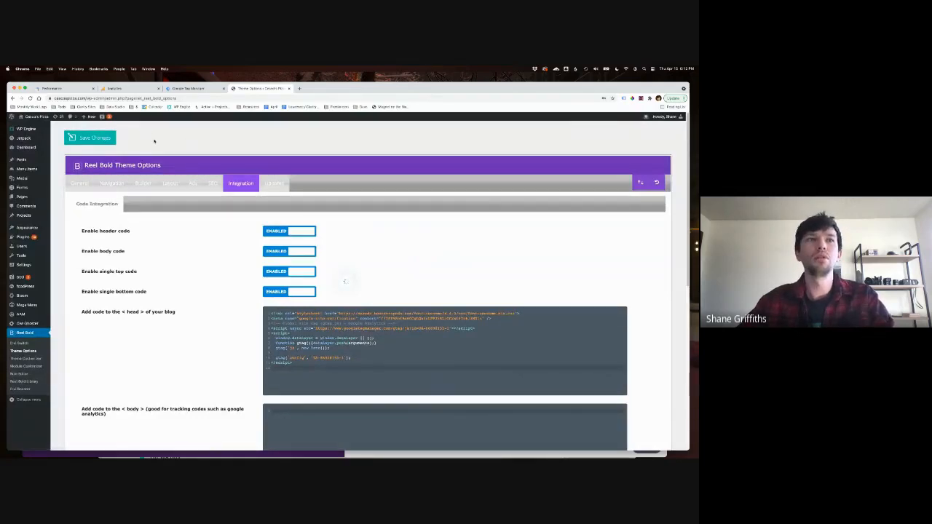
pyautogui.scroll(-4, 168, 167)
pyautogui.scroll(3, 167, 182)
pyautogui.scroll(3, 168, 188)
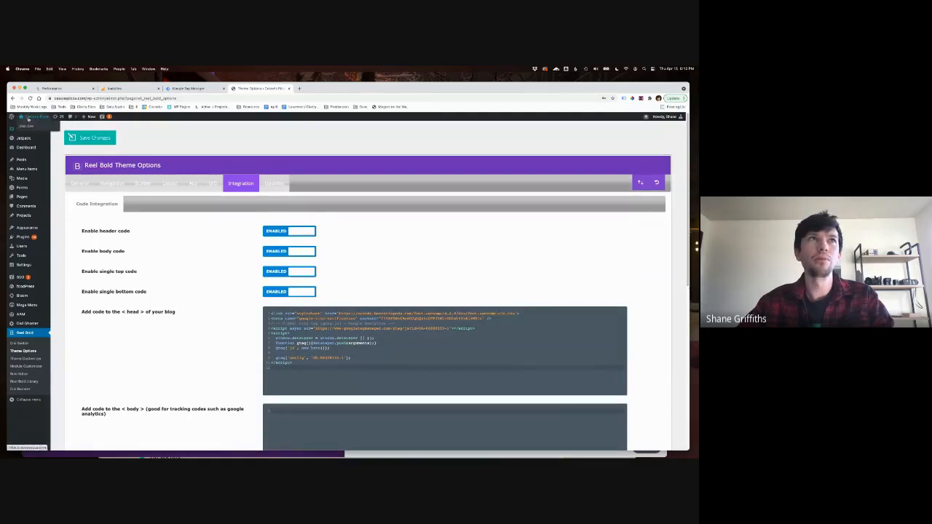
# Open the live site separately, enable Tag Assistant, reload the page and review the tags it detects
pyautogui.click(298, 89)
pyautogui.click(317, 88)
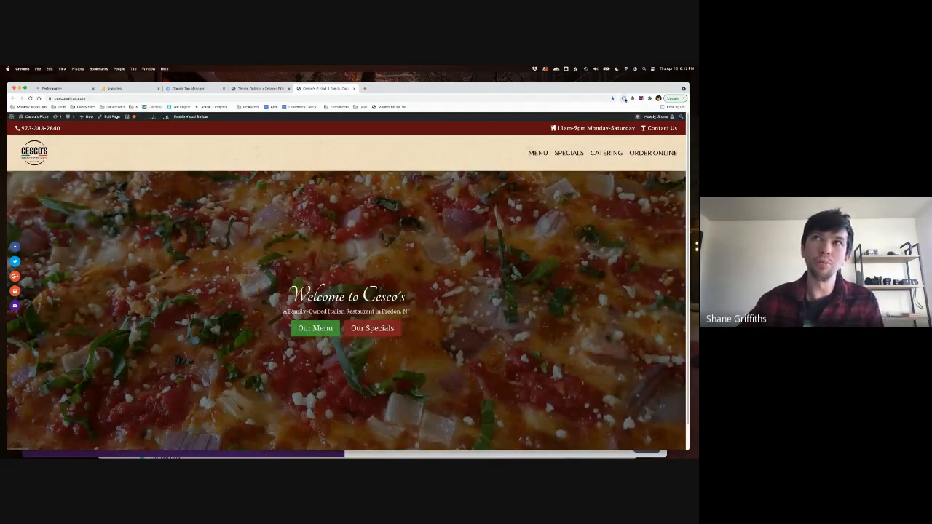
pyautogui.click(624, 98)
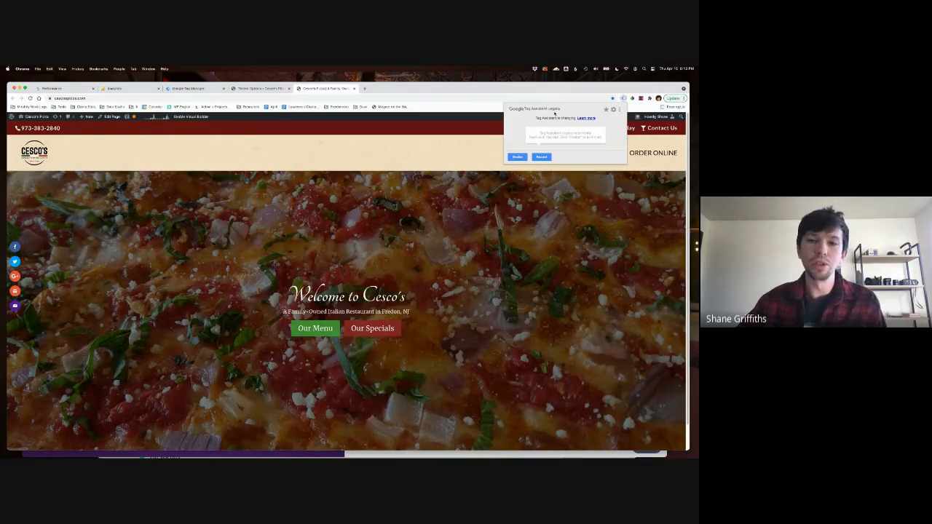
pyautogui.click(517, 157)
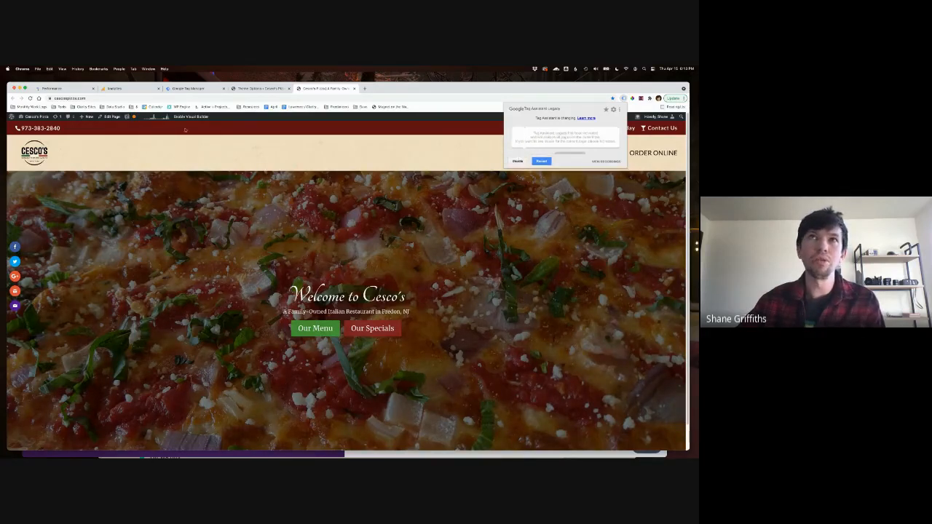
pyautogui.click(31, 98)
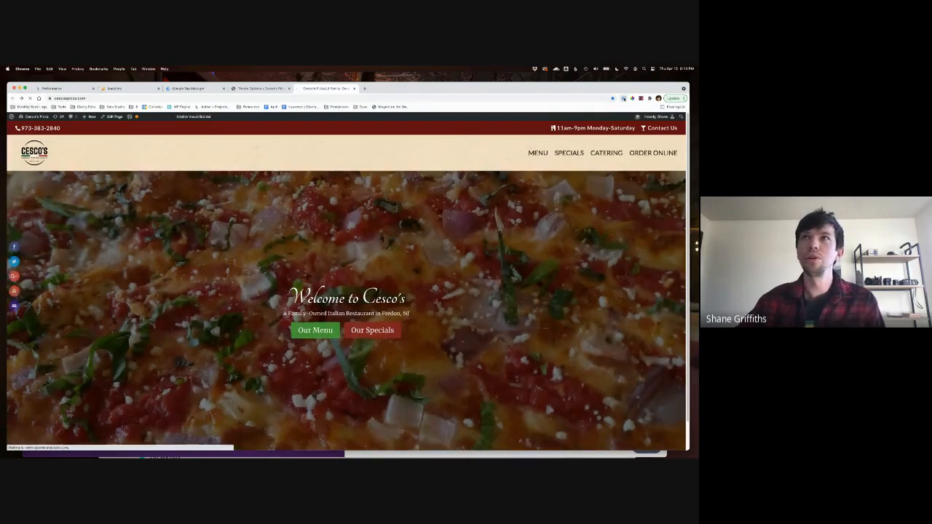
pyautogui.click(623, 99)
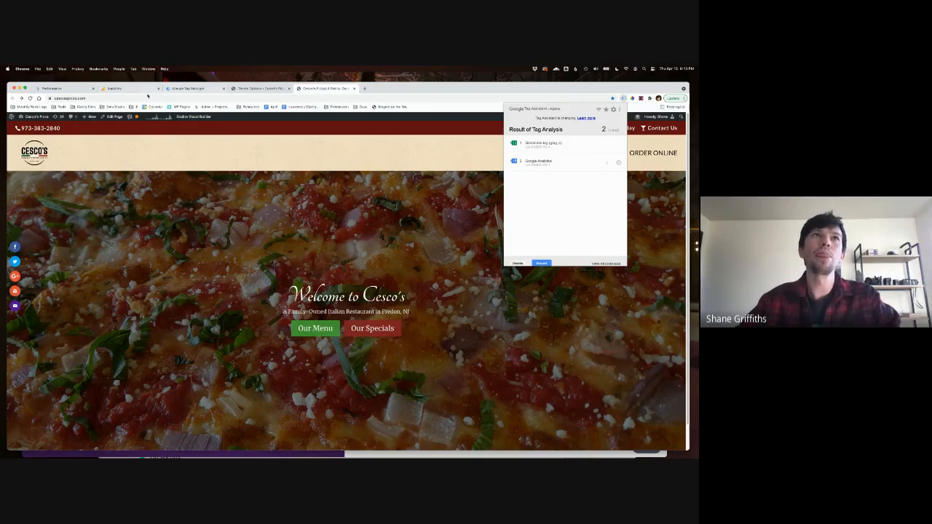
# Switch to Google Analytics and check the Real-Time overview for the site's active users and their location
pyautogui.click(116, 88)
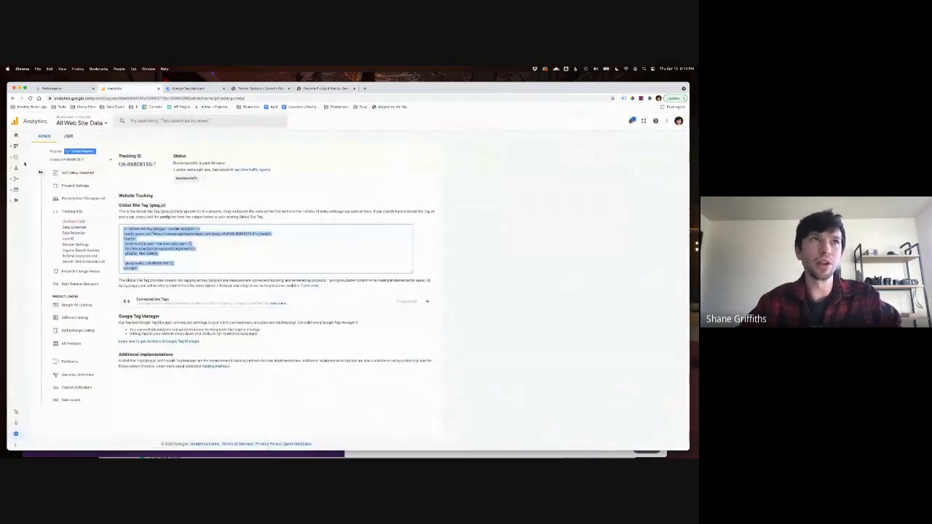
pyautogui.click(40, 174)
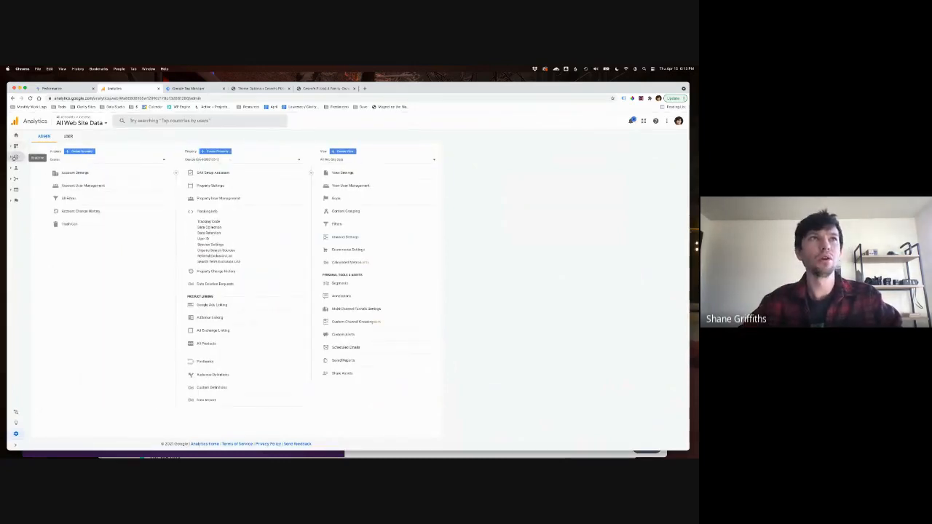
pyautogui.click(14, 156)
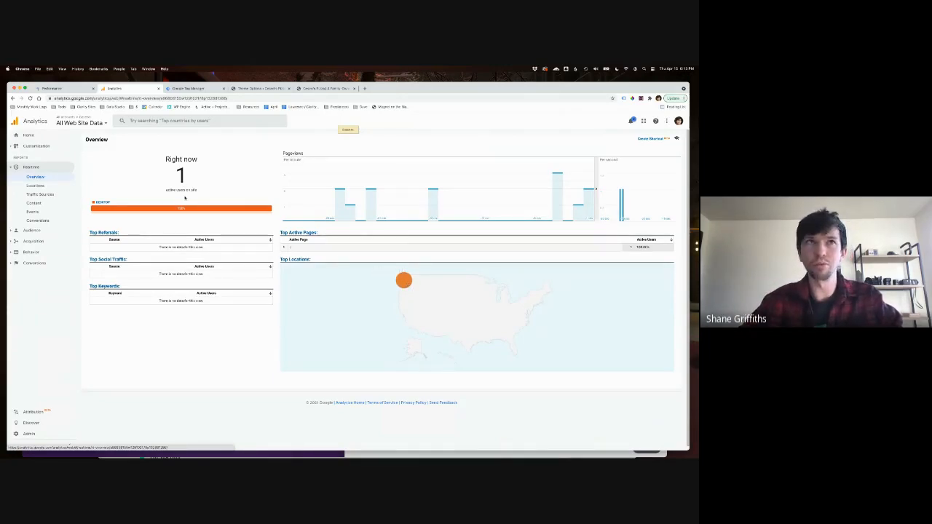
pyautogui.moveTo(404, 282)
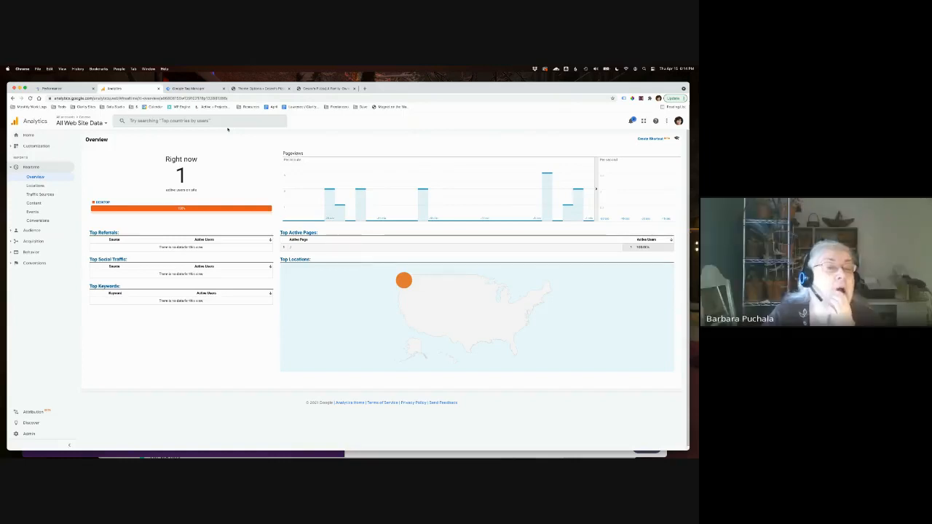
# Open the property's settings in the Analytics admin area and inspect the protocol choices for the default URL
pyautogui.click(41, 435)
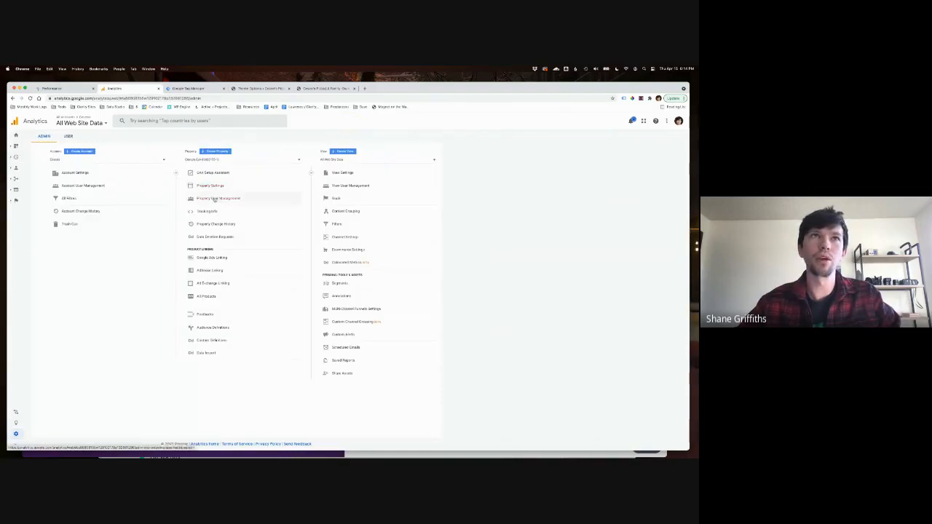
pyautogui.click(223, 187)
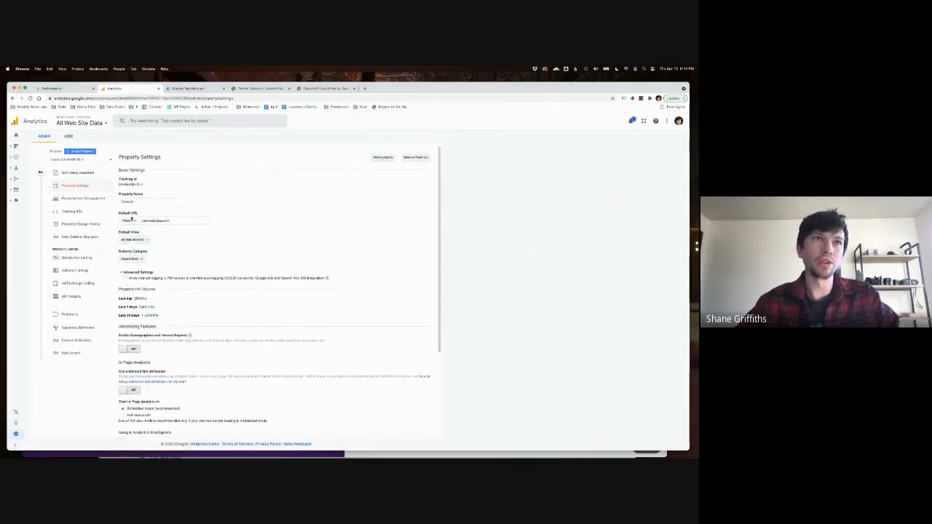
pyautogui.click(130, 220)
pyautogui.click(132, 232)
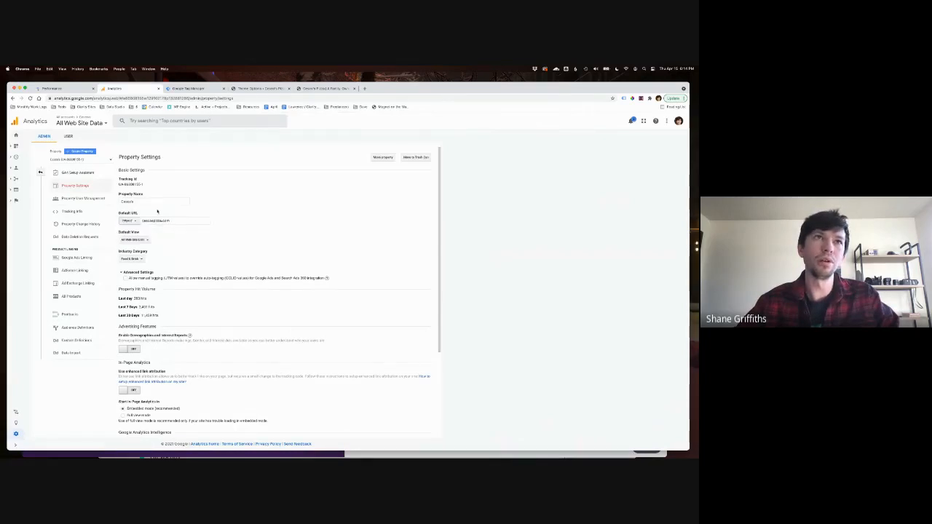
# Examine where the domain begins in the default URL, recheck its protocol choices, and return to the admin overview
pyautogui.click(180, 222)
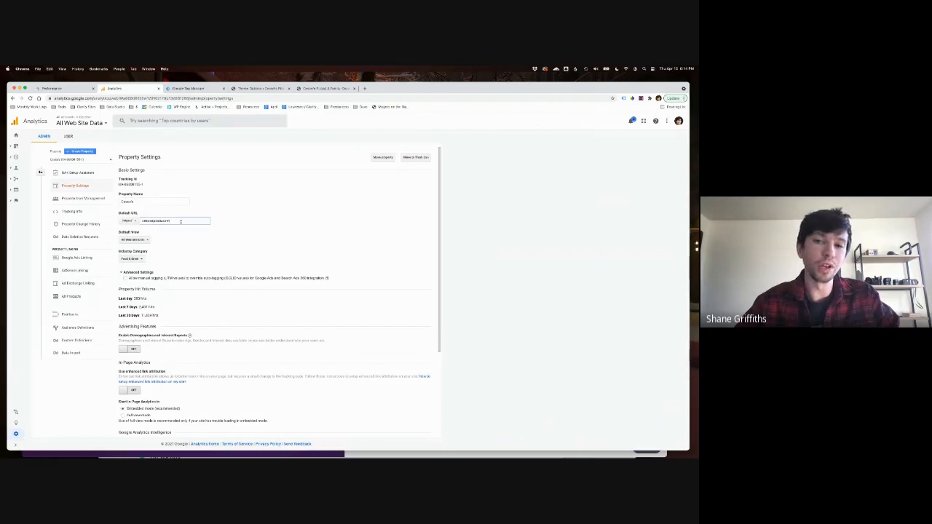
pyautogui.press('Left')
pyautogui.press('Left')
pyautogui.press('Left')
pyautogui.press('Left')
pyautogui.press('Left')
pyautogui.press('Left')
pyautogui.press('Left')
pyautogui.press('Left')
pyautogui.press('Left')
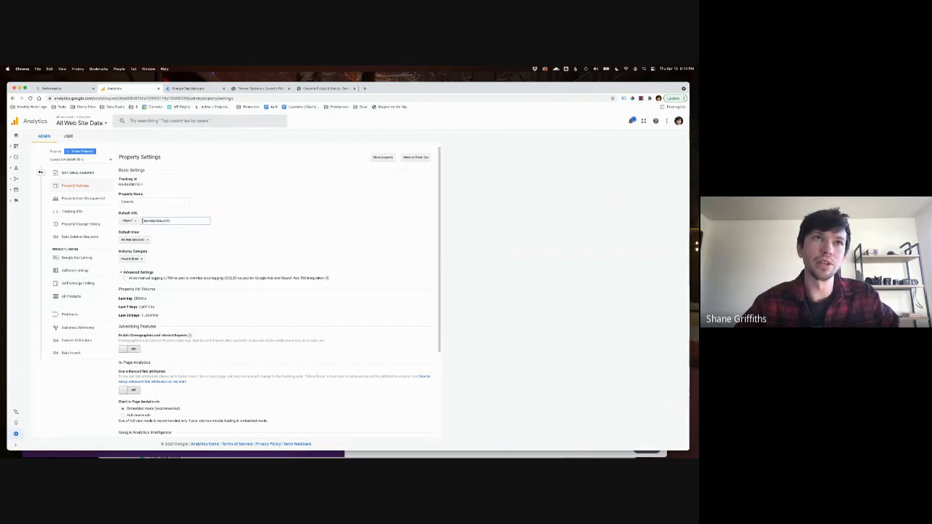
pyautogui.press('Left')
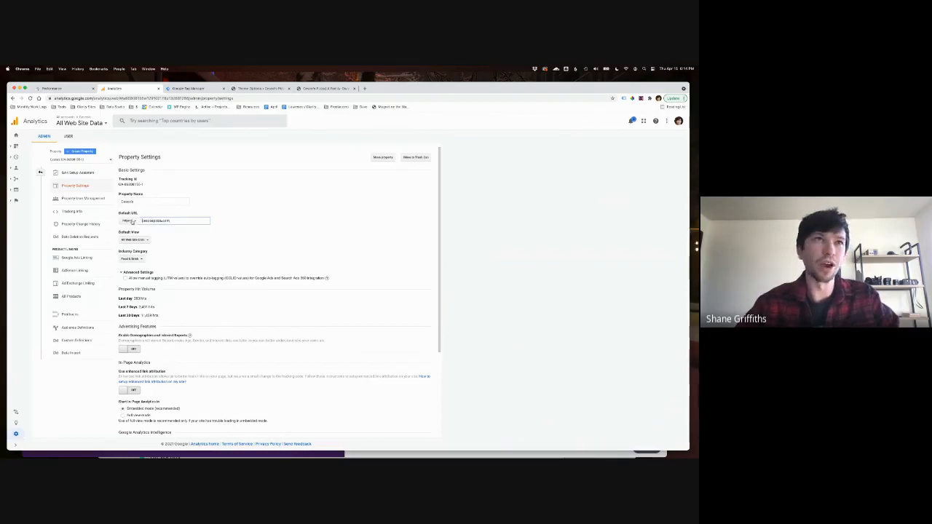
pyautogui.click(130, 221)
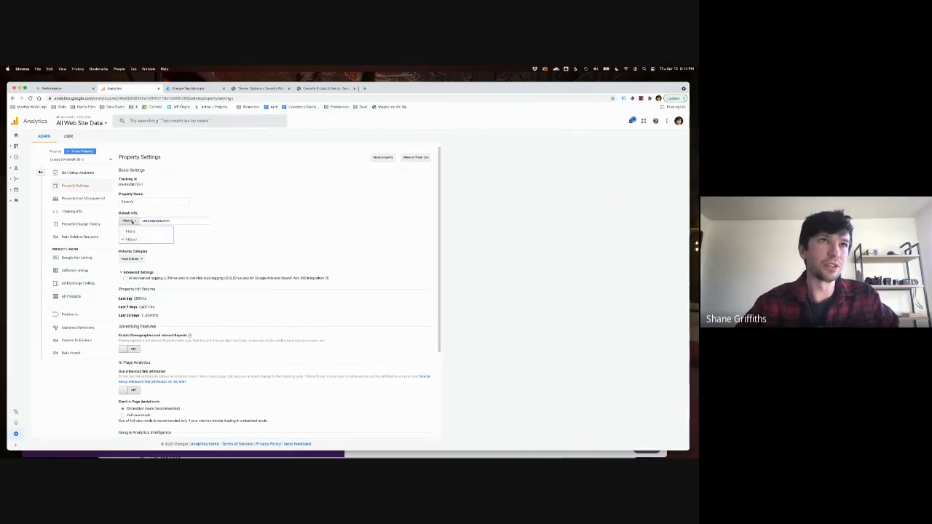
pyautogui.click(161, 220)
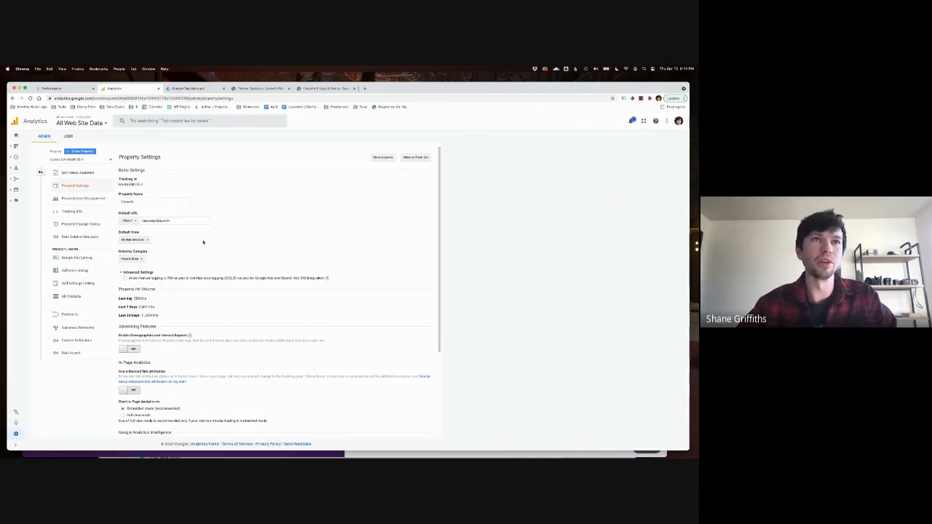
pyautogui.press('super+Left')
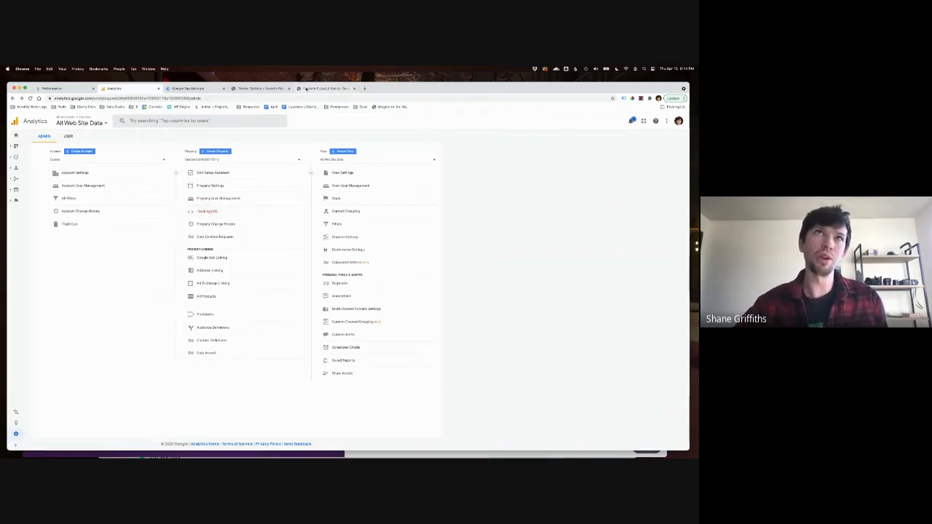
# Return to the live site, reopen the Tag Assistant results, view the extension's options page and close it
pyautogui.click(310, 90)
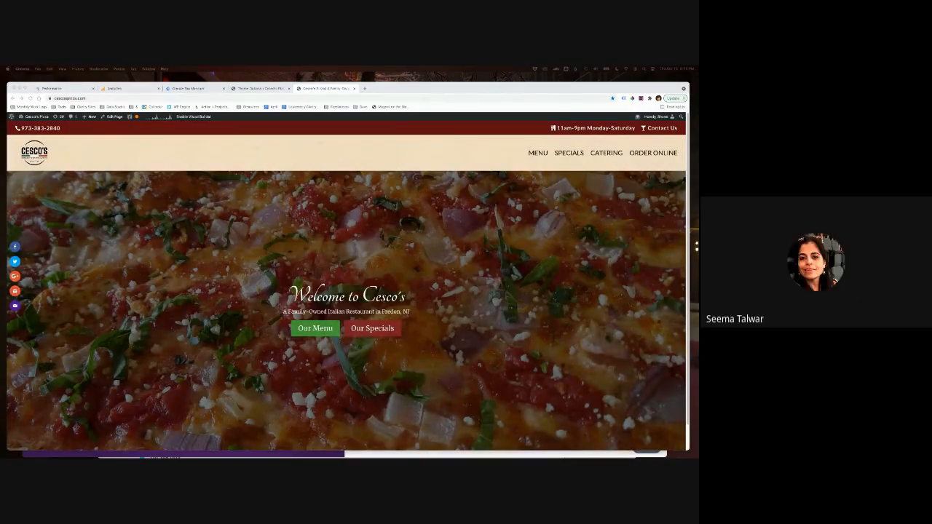
pyautogui.click(623, 99)
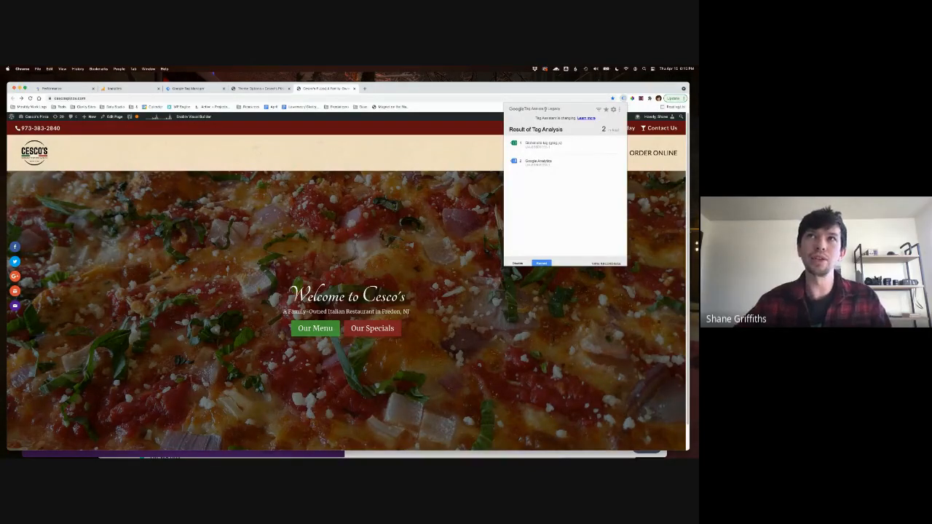
pyautogui.click(613, 110)
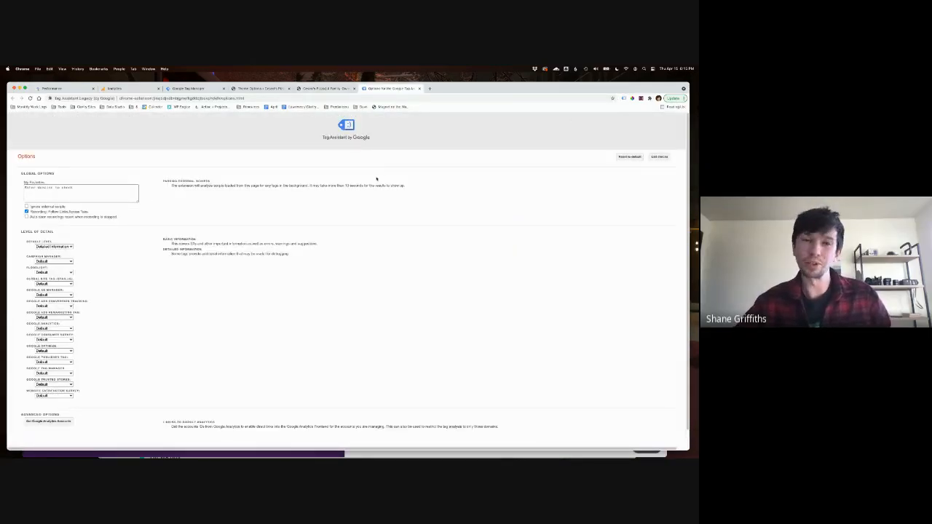
pyautogui.click(419, 89)
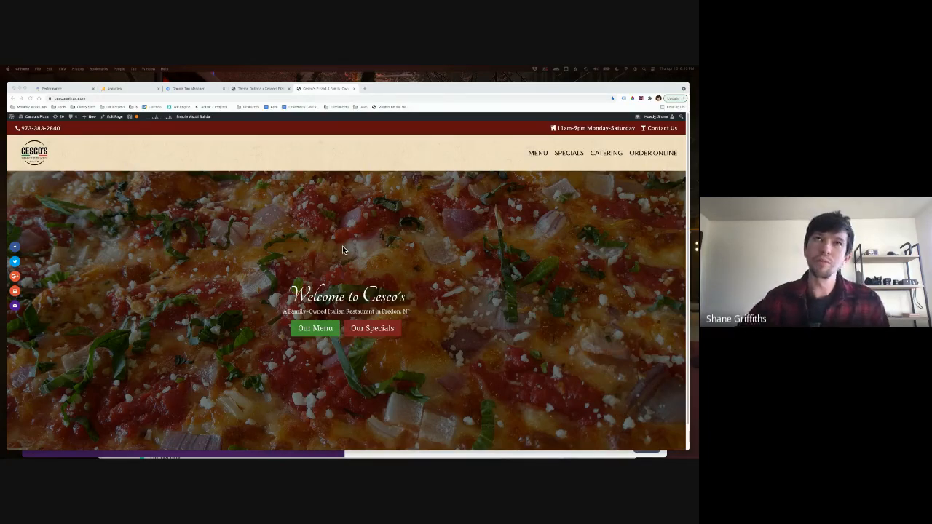
# Switch to Google Search Console, start adding a property, compare the Domain and URL prefix types, and choose URL prefix
pyautogui.click(364, 89)
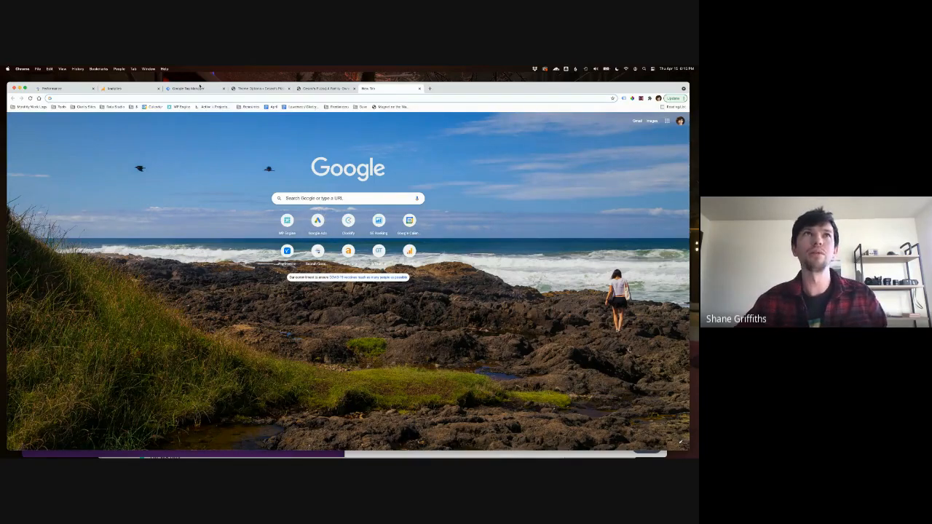
pyautogui.click(54, 88)
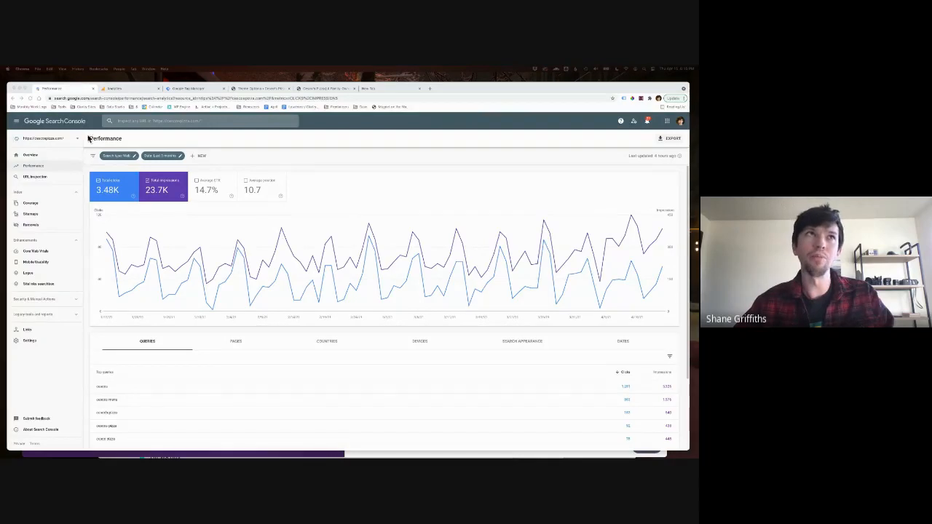
pyautogui.click(41, 139)
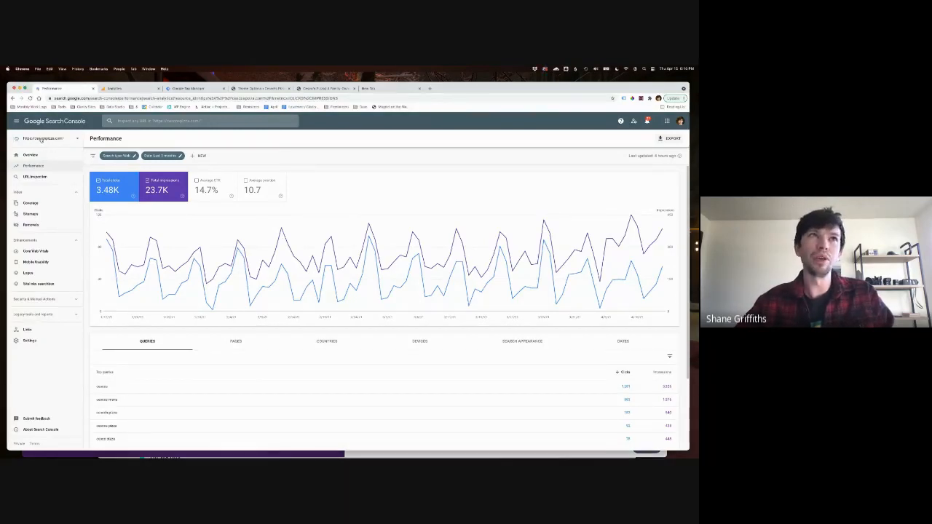
pyautogui.click(42, 140)
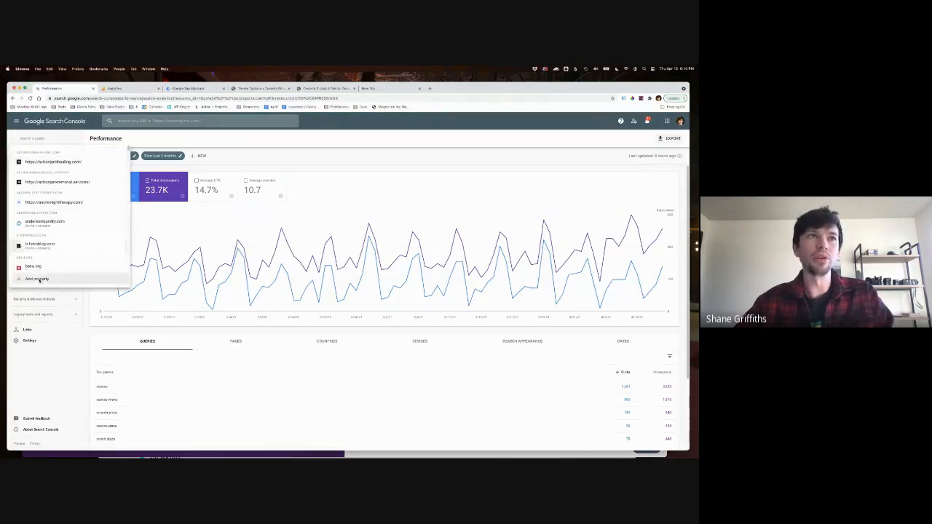
pyautogui.click(39, 279)
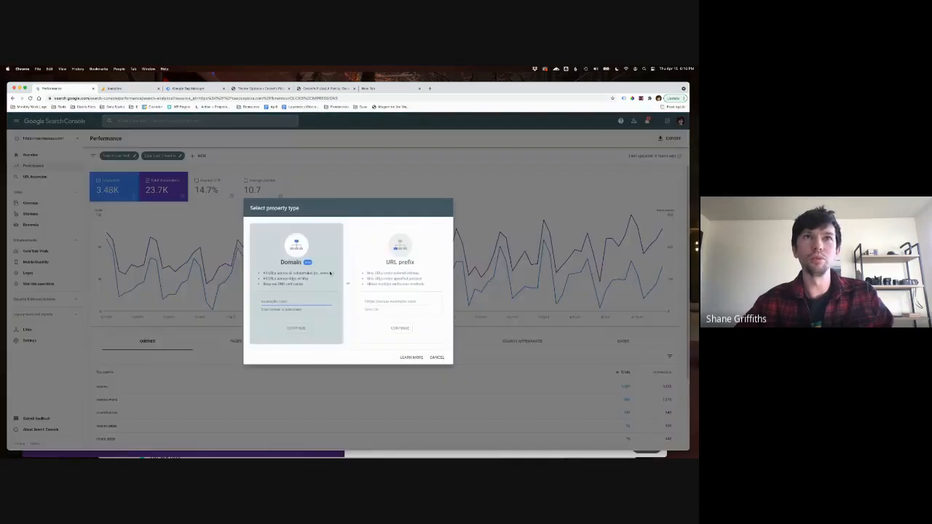
pyautogui.click(377, 301)
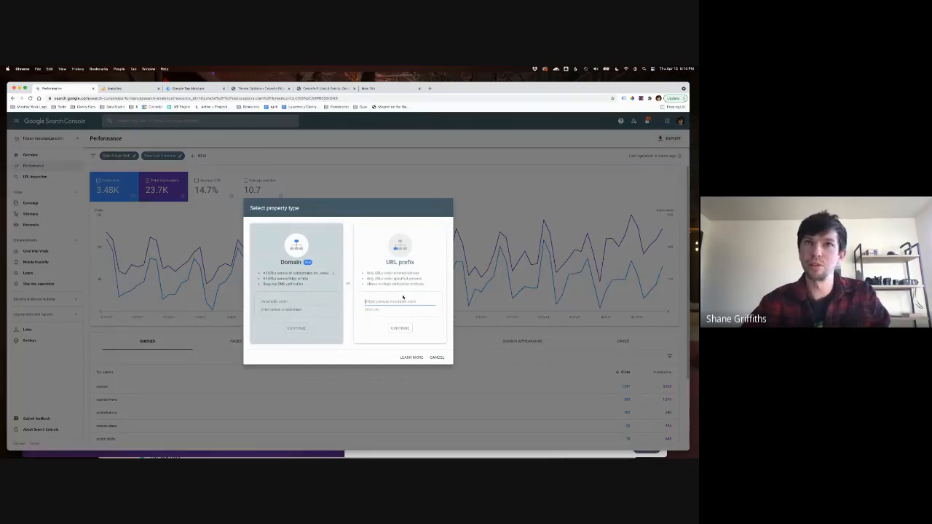
pyautogui.click(300, 300)
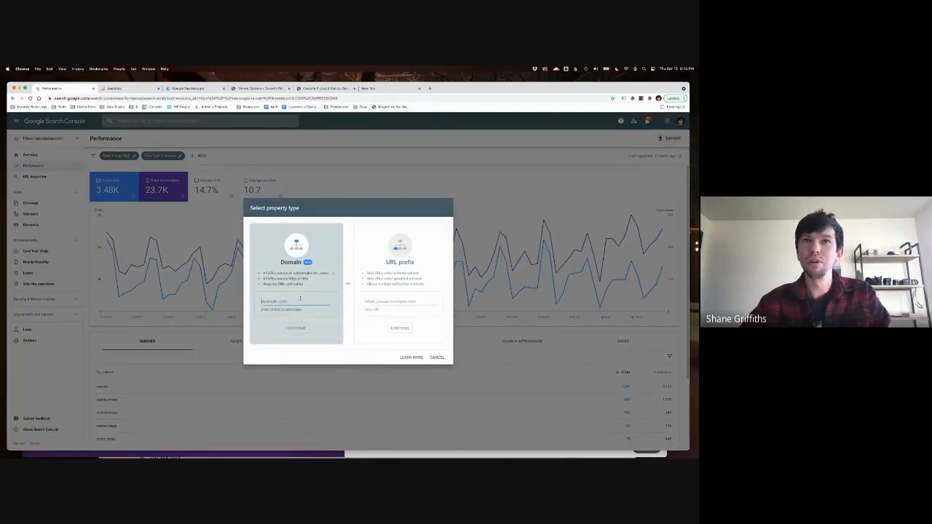
pyautogui.click(373, 300)
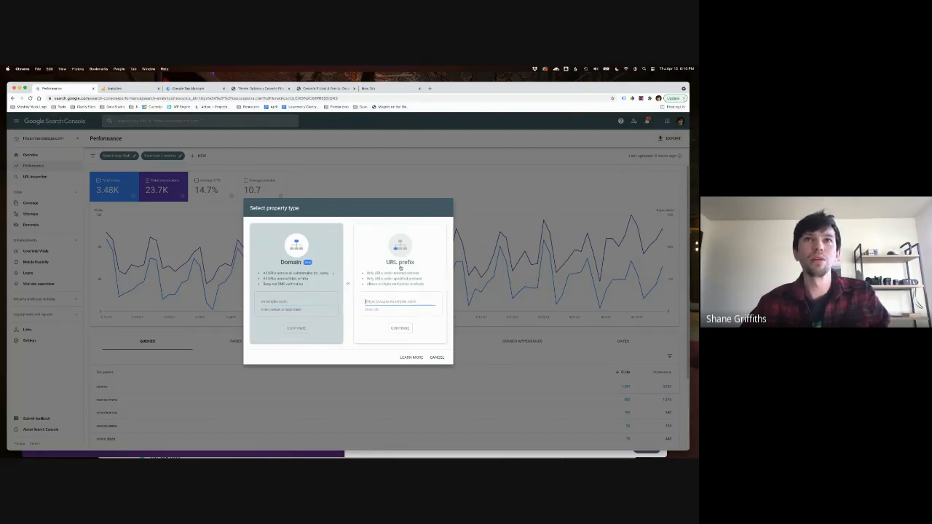
pyautogui.click(305, 88)
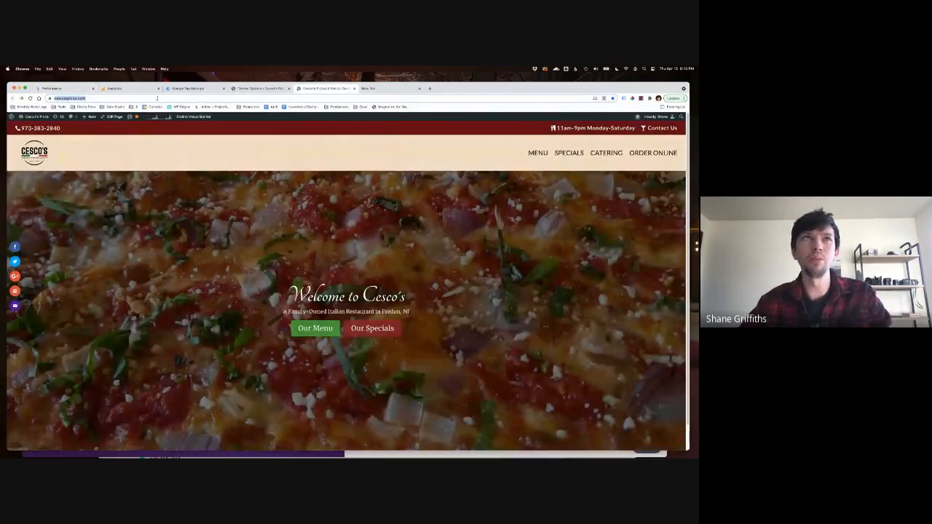
pyautogui.click(51, 88)
pyautogui.write('https://cescospizza.com/')
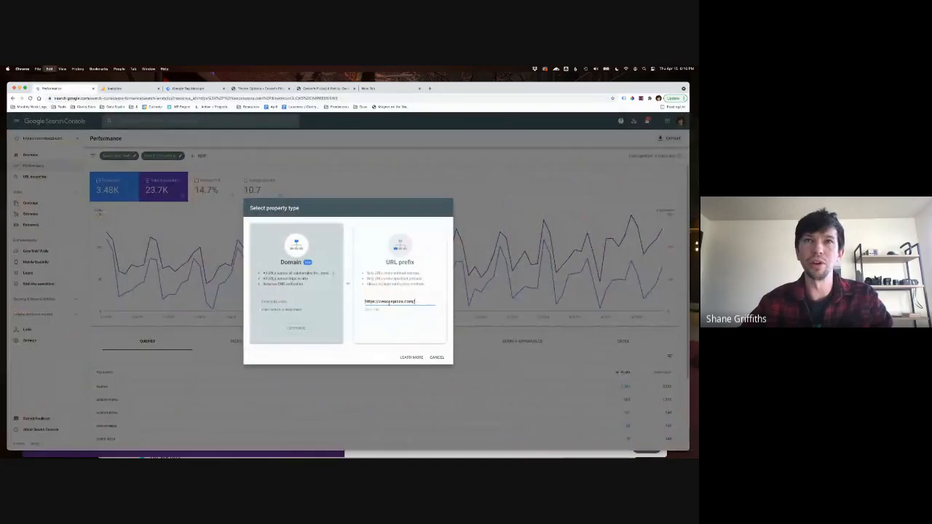
pyautogui.moveTo(365, 301); pyautogui.dragTo(429, 299)
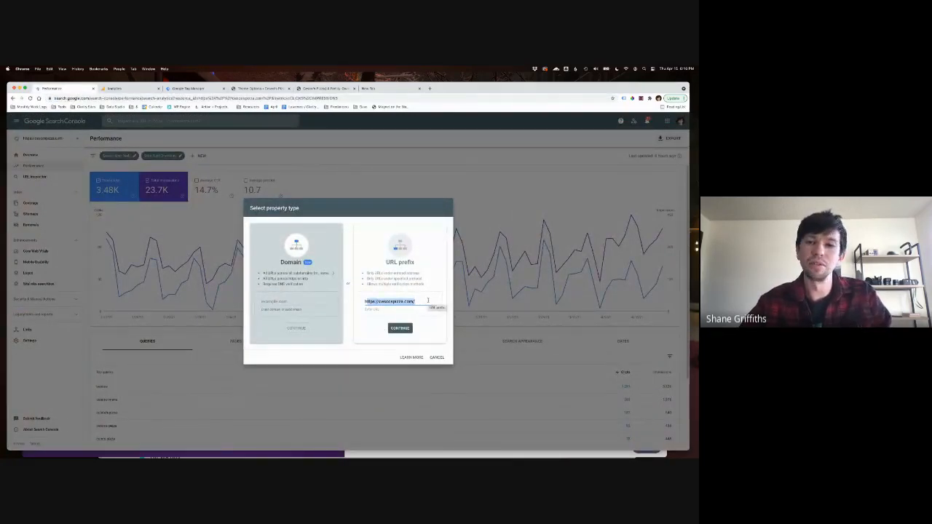
pyautogui.click(427, 301)
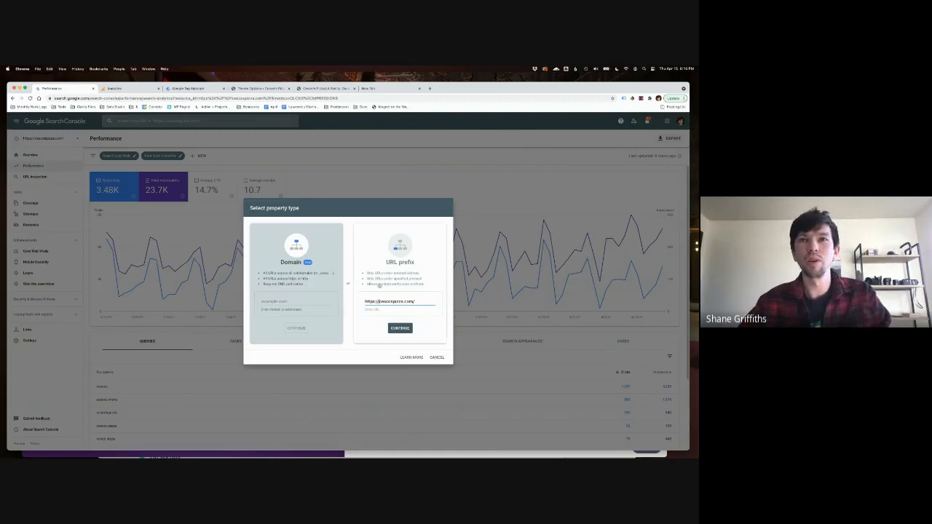
pyautogui.click(400, 329)
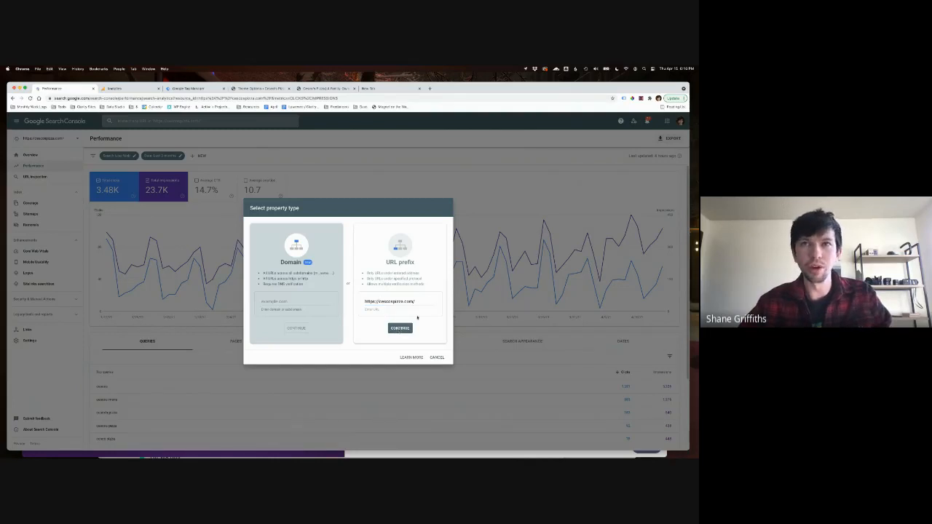
pyautogui.click(385, 305)
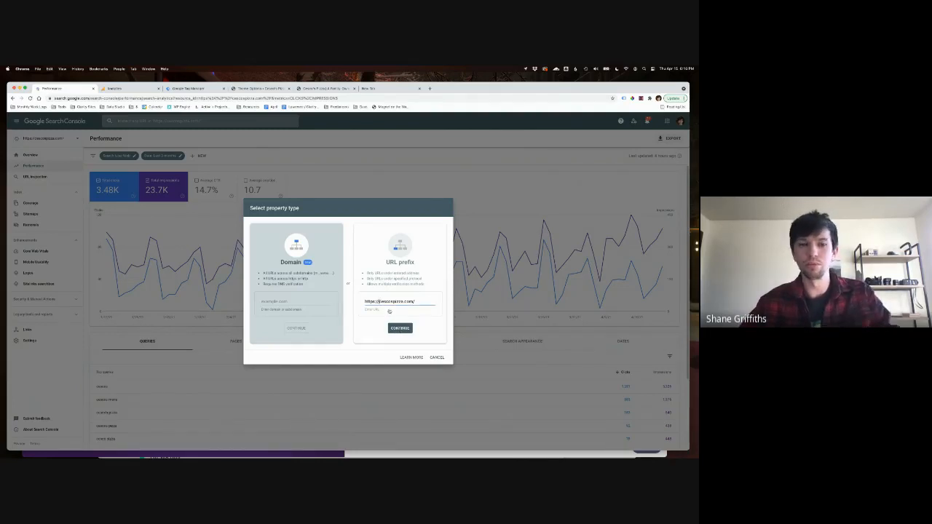
pyautogui.write('www.')
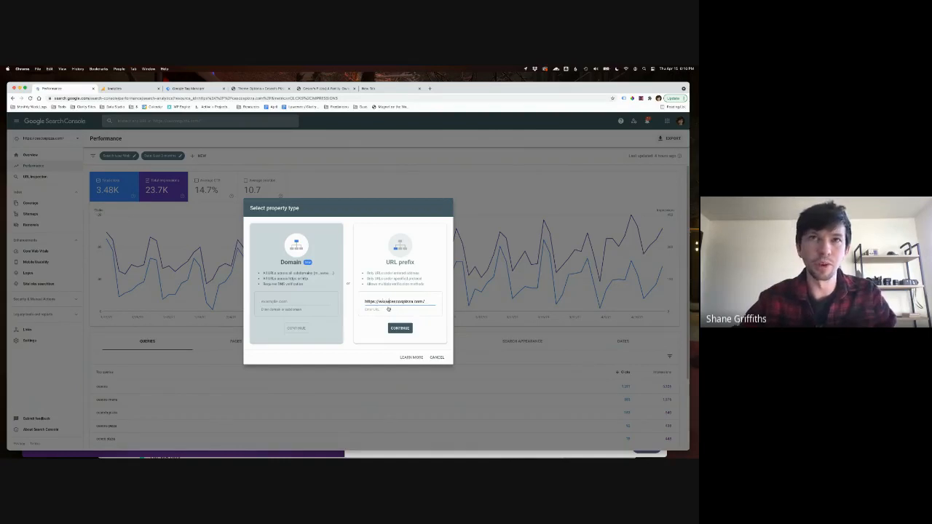
pyautogui.click(393, 327)
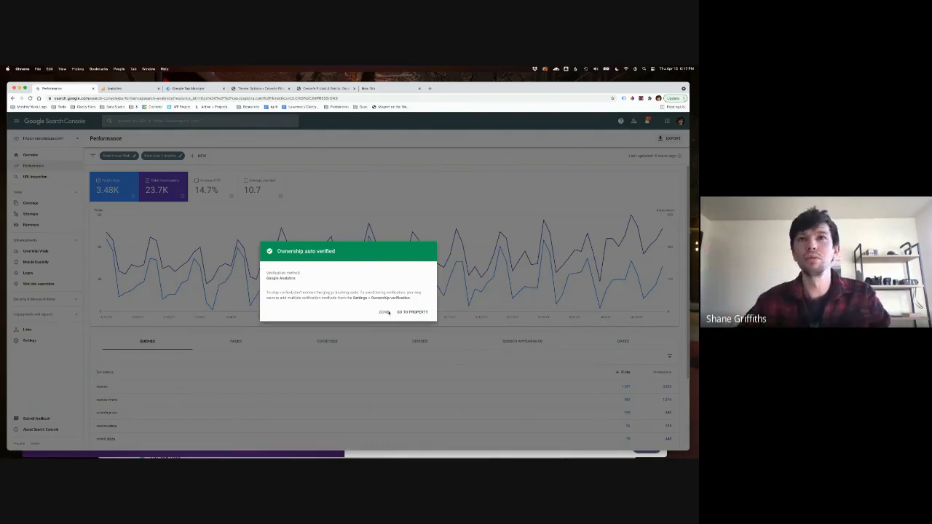
pyautogui.click(384, 313)
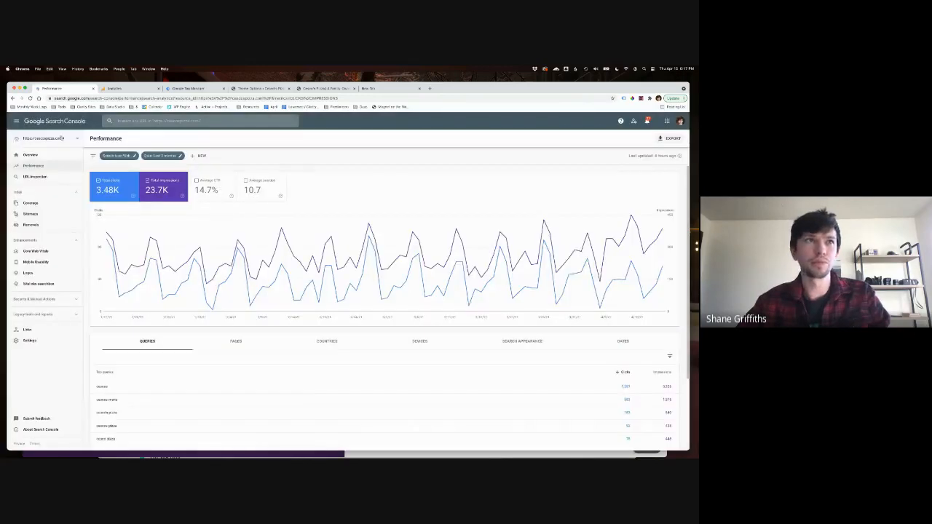
pyautogui.click(44, 138)
pyautogui.click(37, 280)
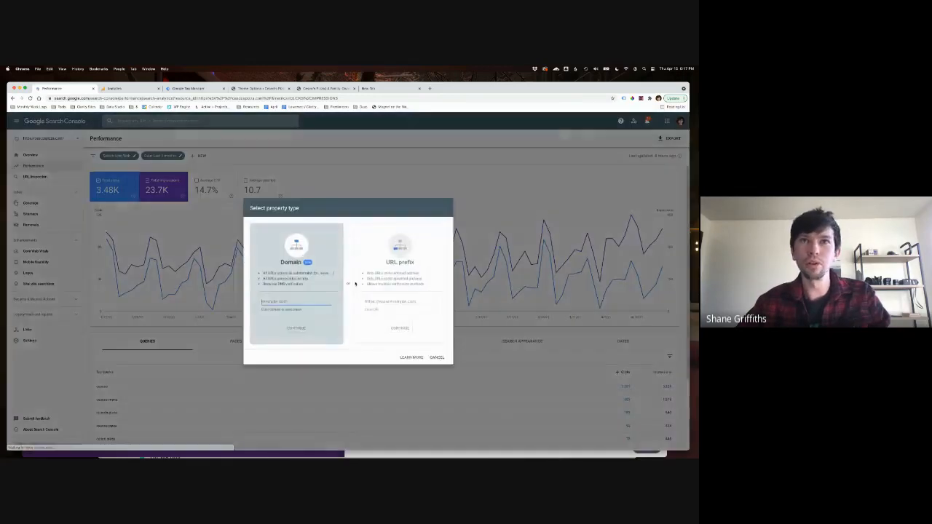
pyautogui.click(386, 302)
pyautogui.write('https://caseyspizza.com/')
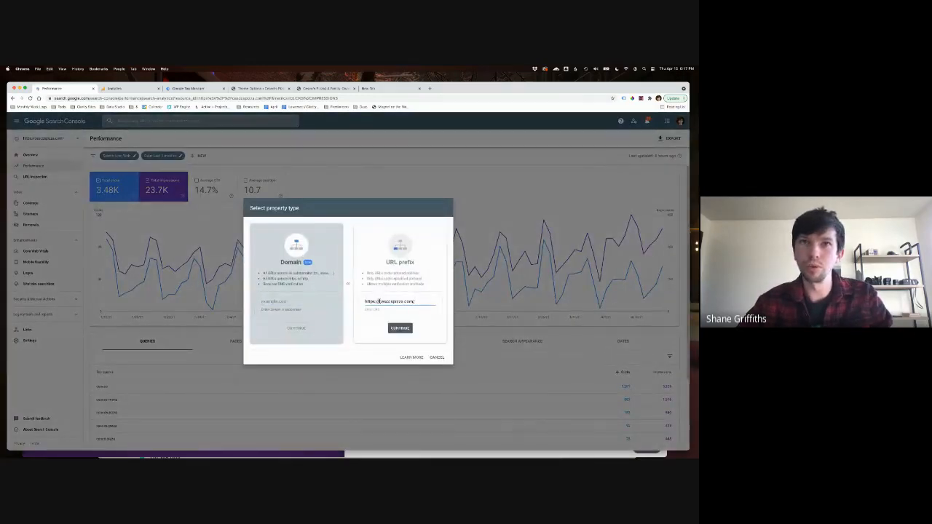
pyautogui.write('test.')
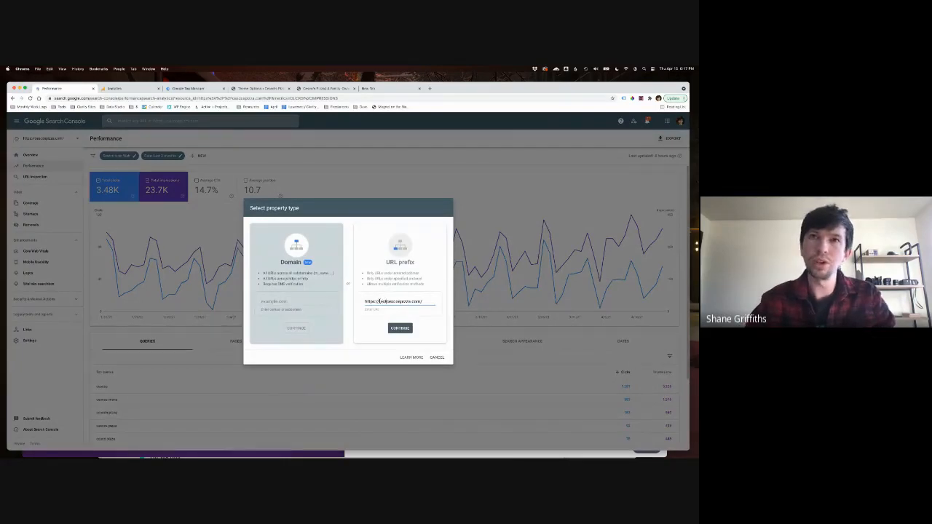
pyautogui.click(400, 327)
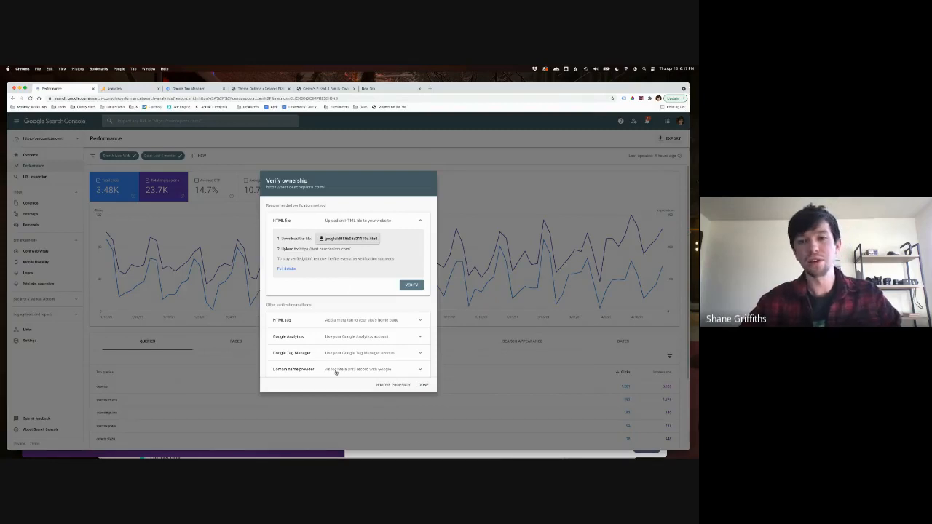
# Expand the HTML tag verification method, copy its meta tag, look at the site's theme options, and return to dismiss the verification dialog
pyautogui.click(303, 324)
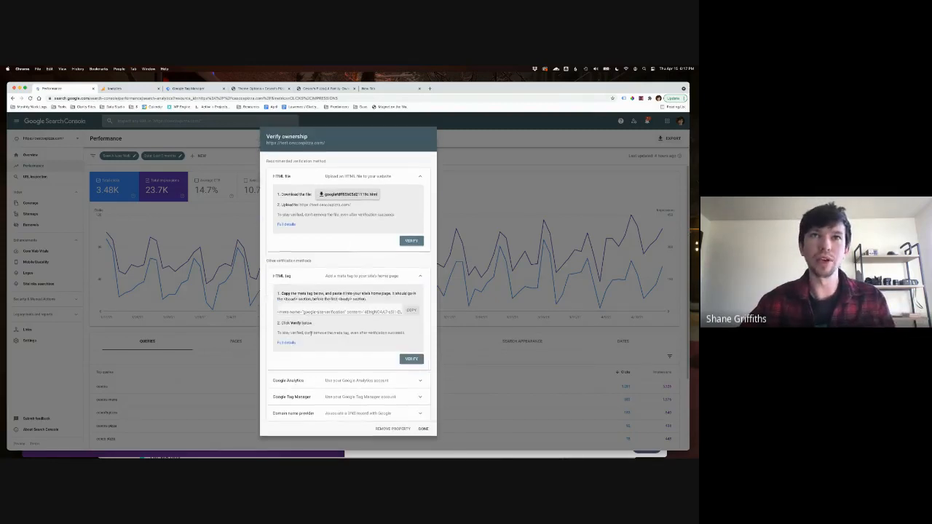
pyautogui.click(413, 316)
pyautogui.click(258, 88)
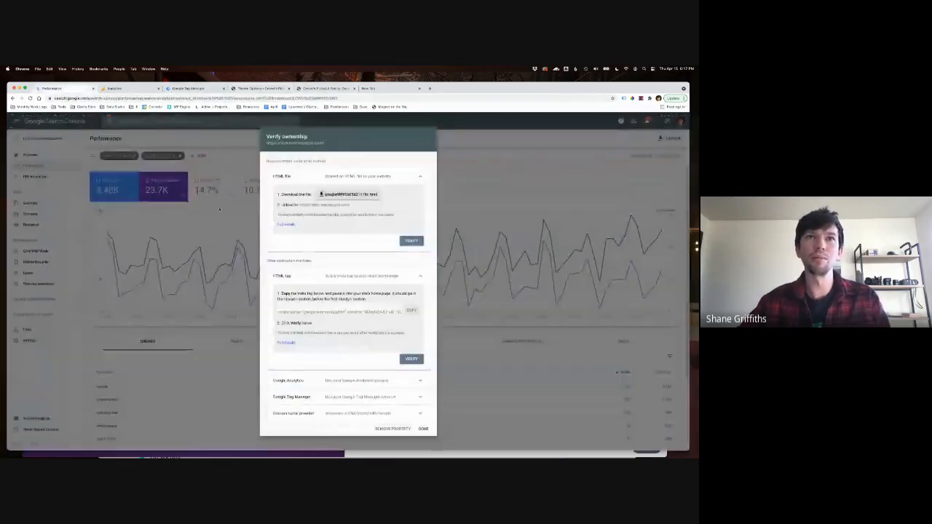
pyautogui.click(69, 89)
pyautogui.click(226, 260)
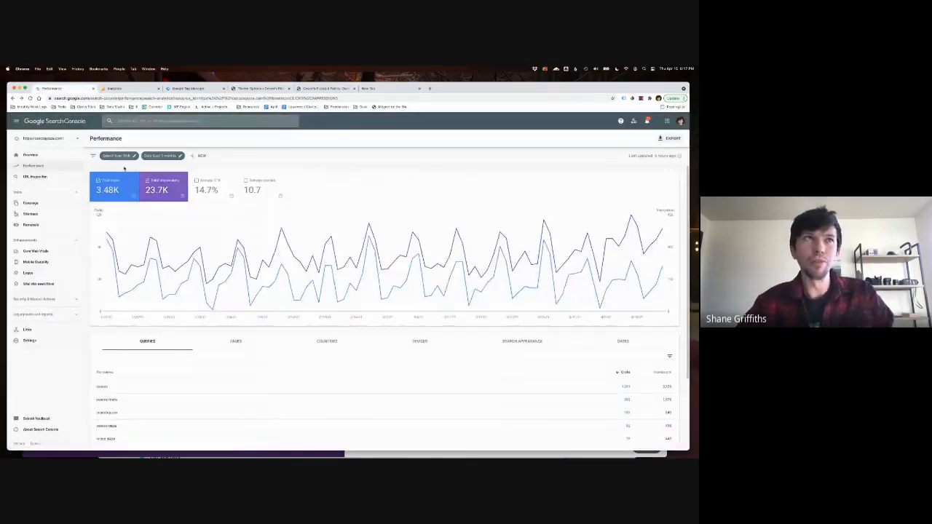
pyautogui.click(70, 140)
pyautogui.click(43, 279)
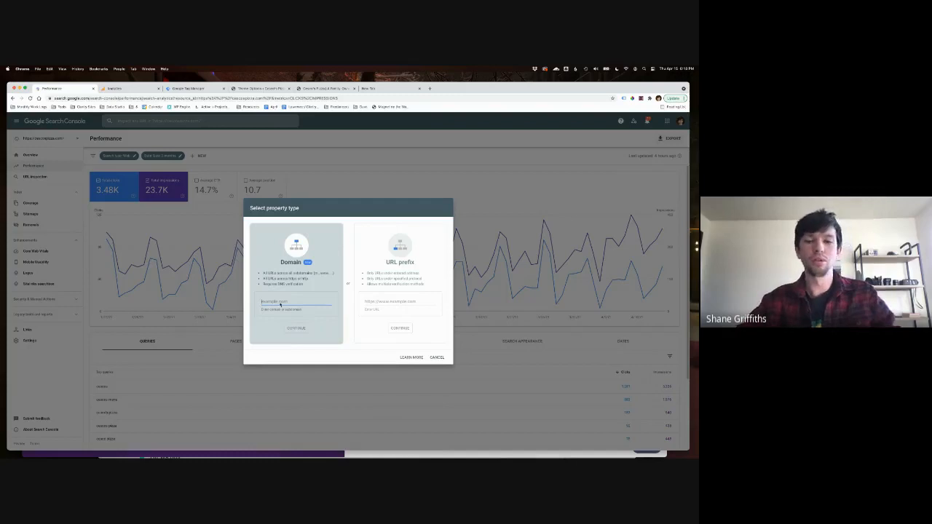
pyautogui.write('seoco')
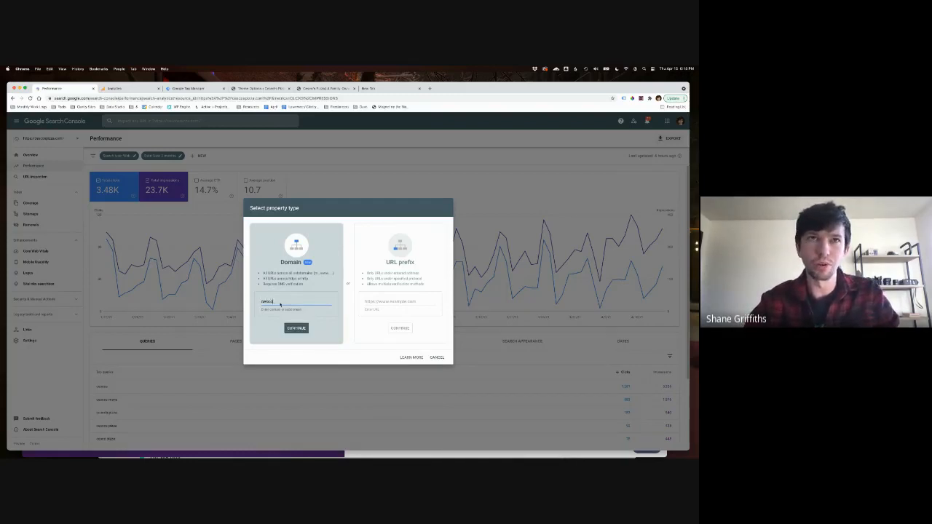
pyautogui.write('.com')
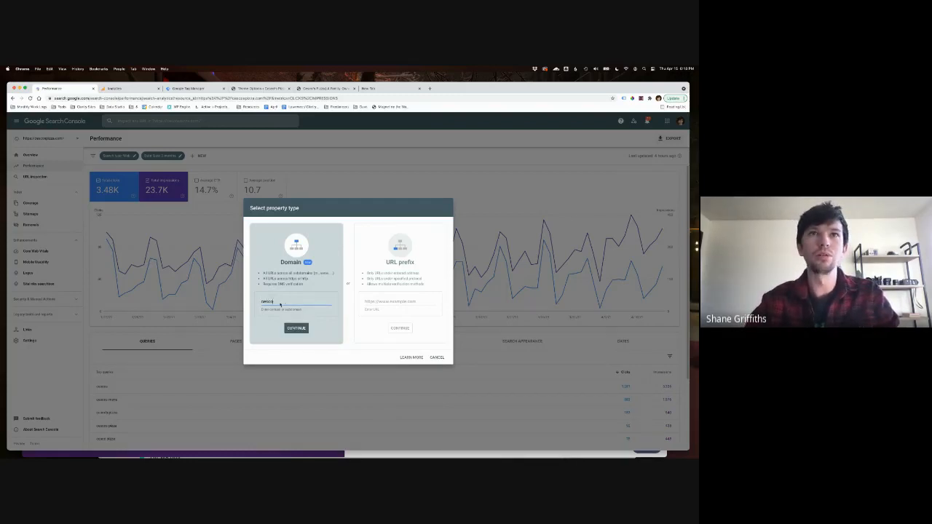
pyautogui.click(325, 88)
pyautogui.press('super+1')
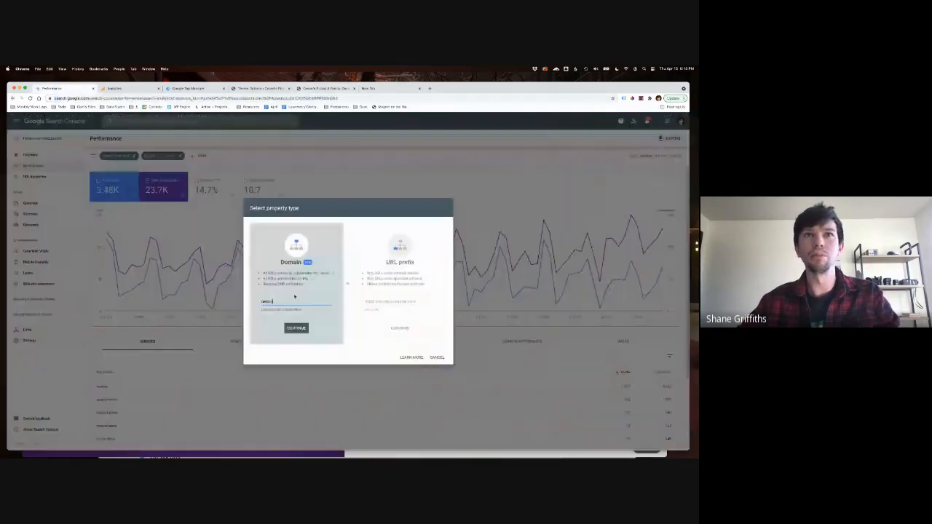
pyautogui.press('super+v')
pyautogui.moveTo(276, 302); pyautogui.dragTo(250, 298)
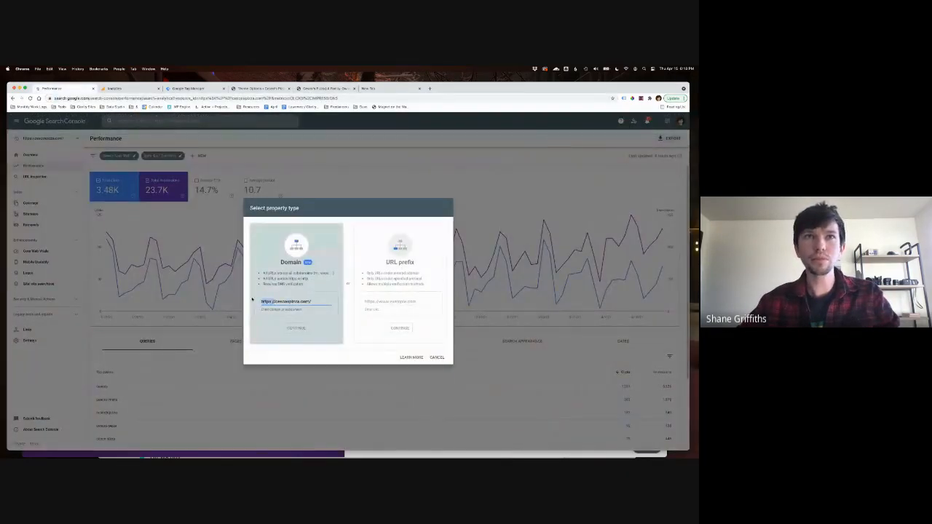
pyautogui.press('BackSpace')
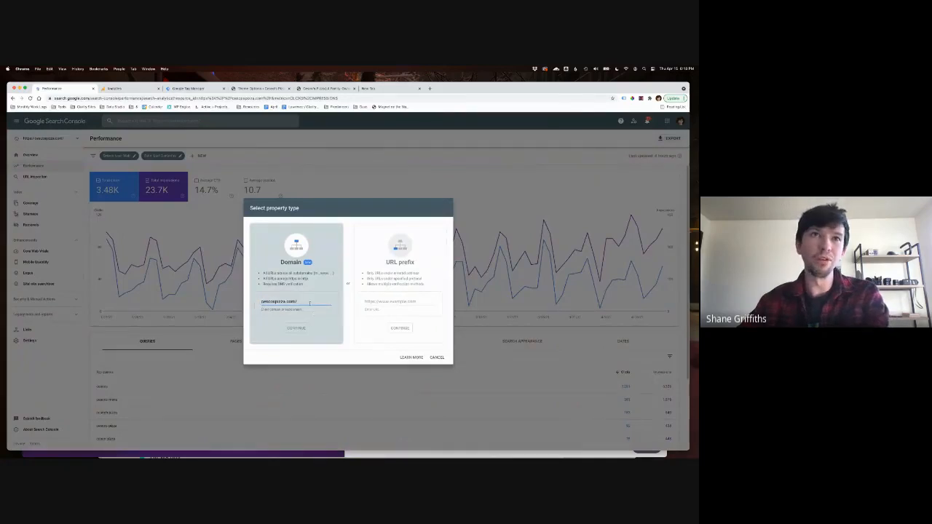
pyautogui.press('BackSpace')
pyautogui.click(296, 328)
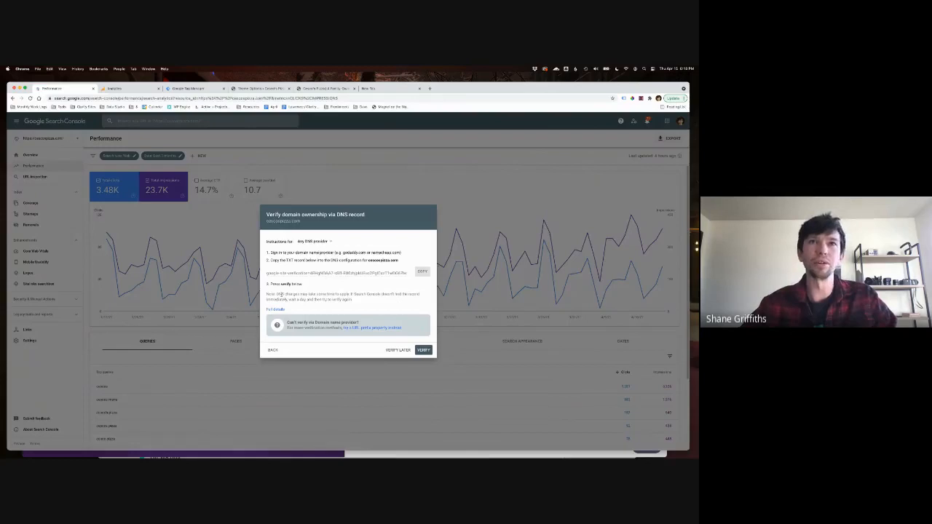
# Copy the TXT verification record for the domain and open the Cloudflare website in the empty browser tab
pyautogui.click(424, 276)
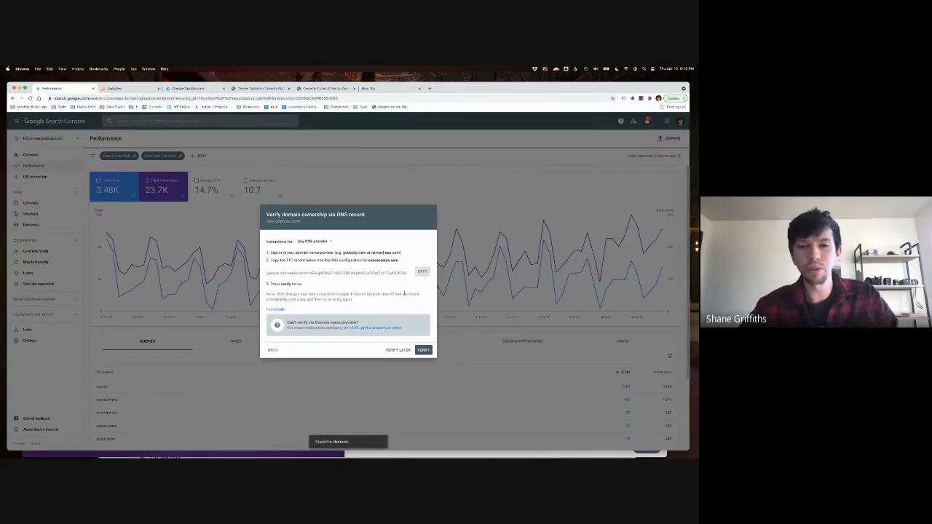
pyautogui.click(362, 89)
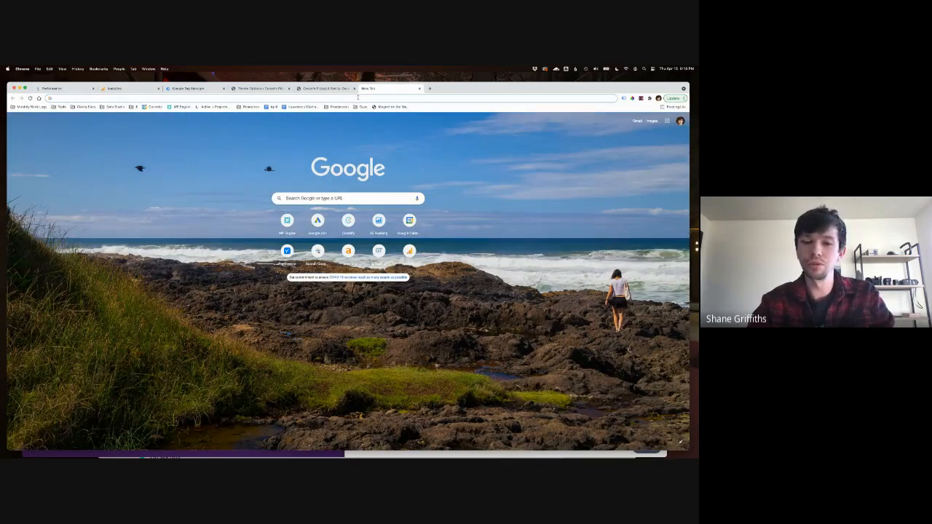
pyautogui.click(357, 97)
pyautogui.write('c')
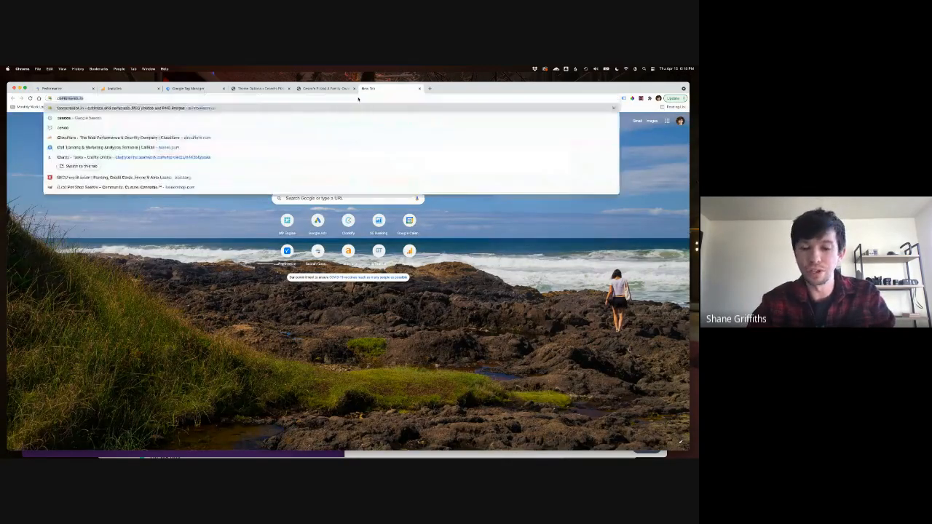
pyautogui.write('loud')
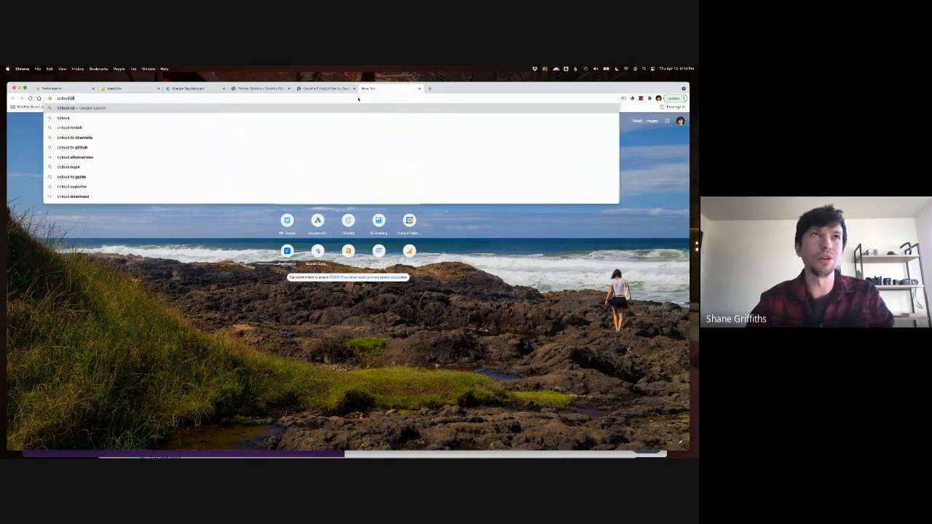
pyautogui.press('Return')
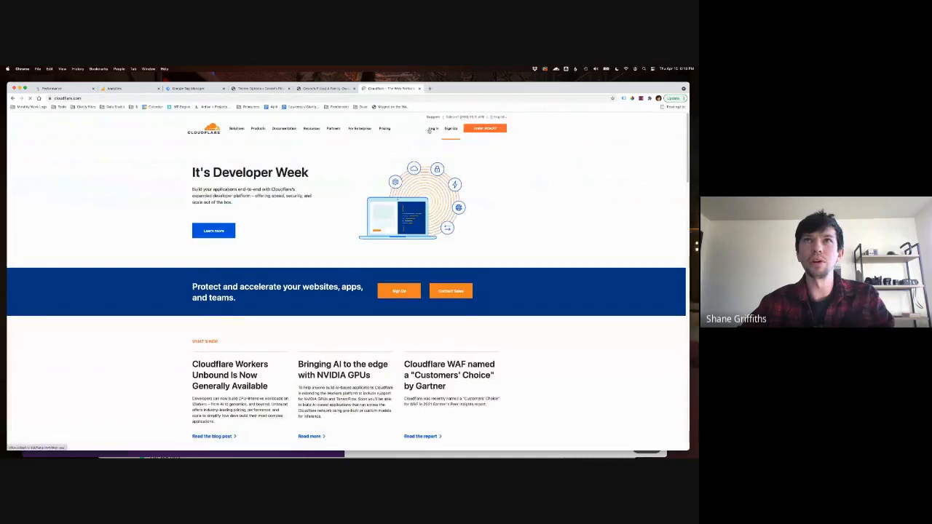
# Log in to Cloudflare, choose cescospizza.com from the list of websites, and show its DNS records enlarged
pyautogui.click(433, 128)
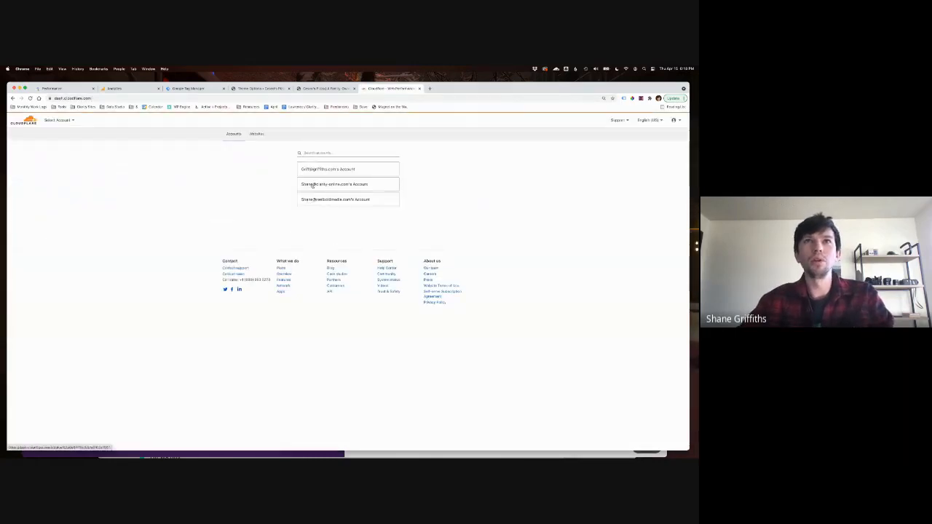
pyautogui.click(256, 134)
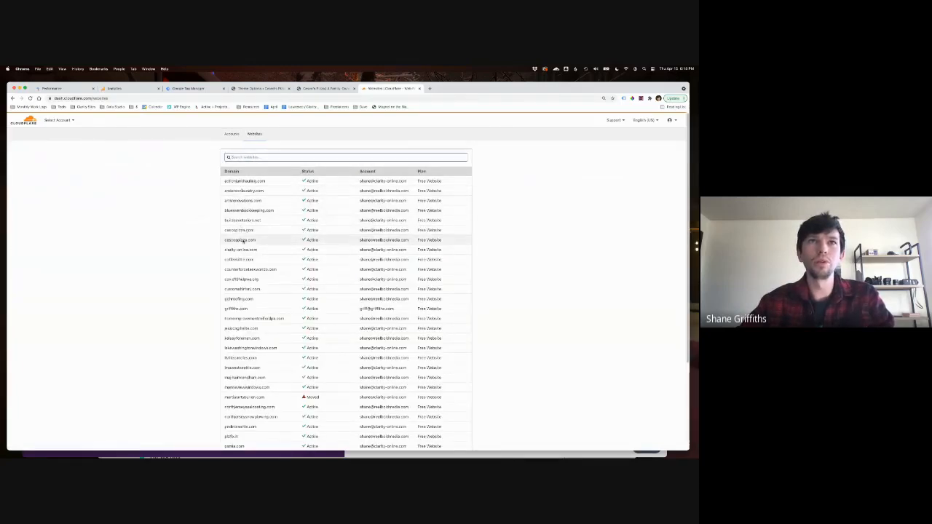
pyautogui.click(240, 240)
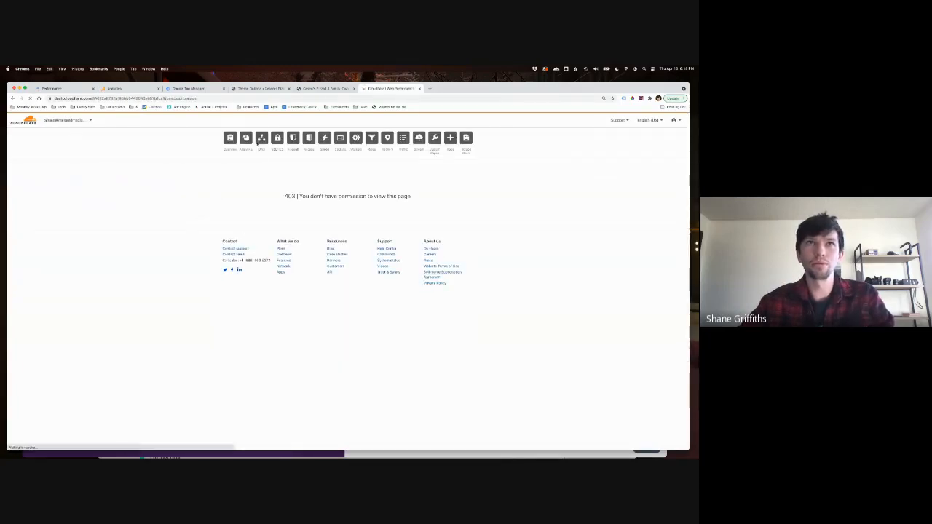
pyautogui.click(258, 149)
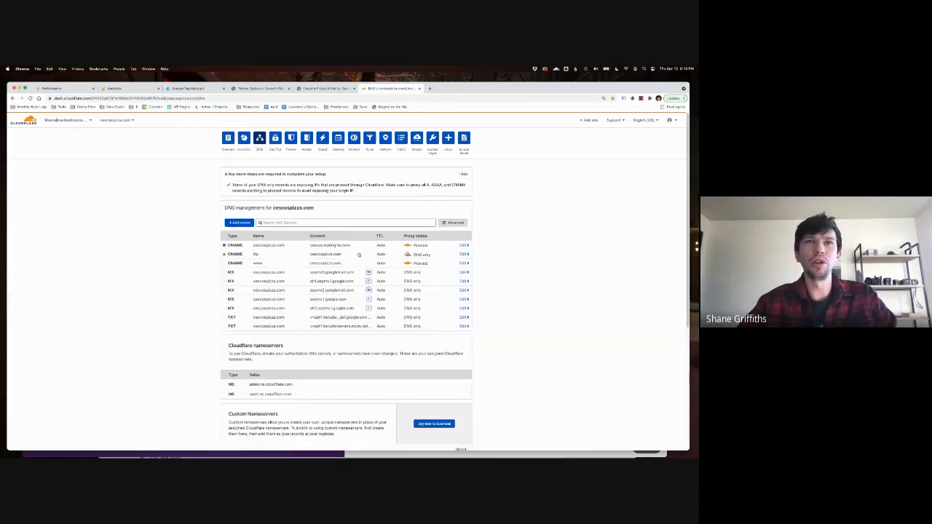
pyautogui.scroll(2, 310, 281)
pyautogui.scroll(2, 310, 281)
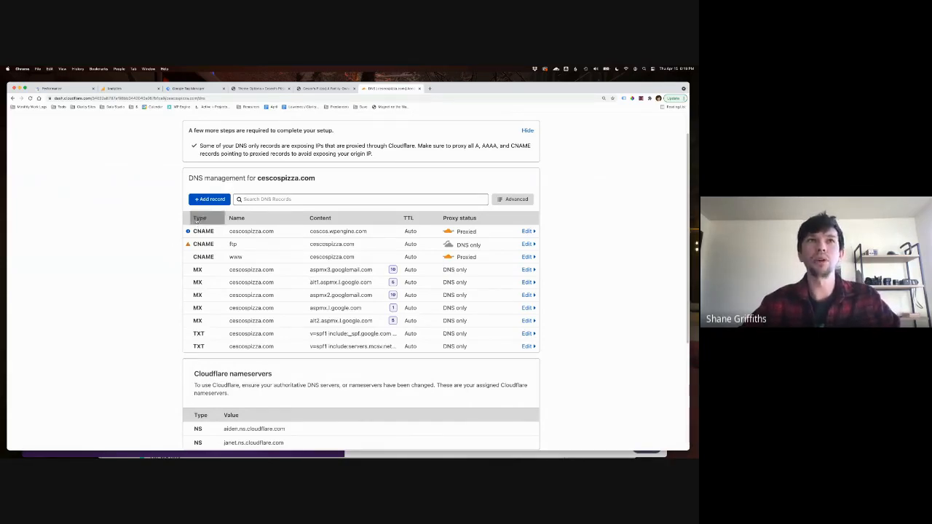
# Add a TXT record named @ with the copied Google site verification code as its content, and save it
pyautogui.click(209, 199)
pyautogui.click(215, 239)
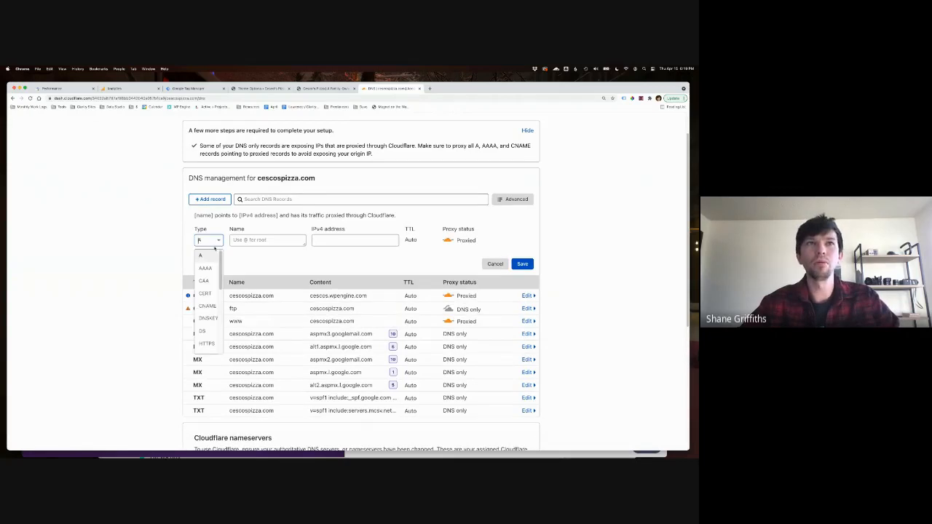
pyautogui.scroll(-5, 209, 303)
pyautogui.scroll(-3, 209, 302)
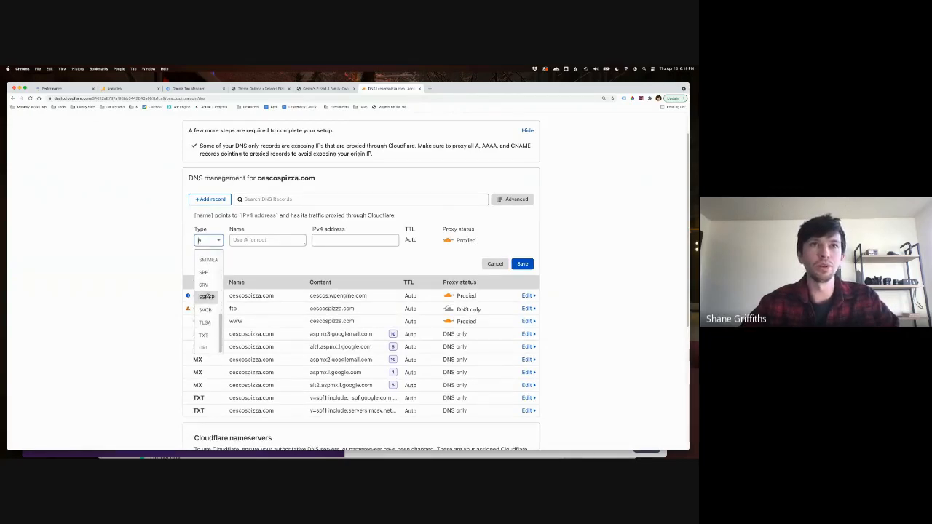
pyautogui.click(204, 335)
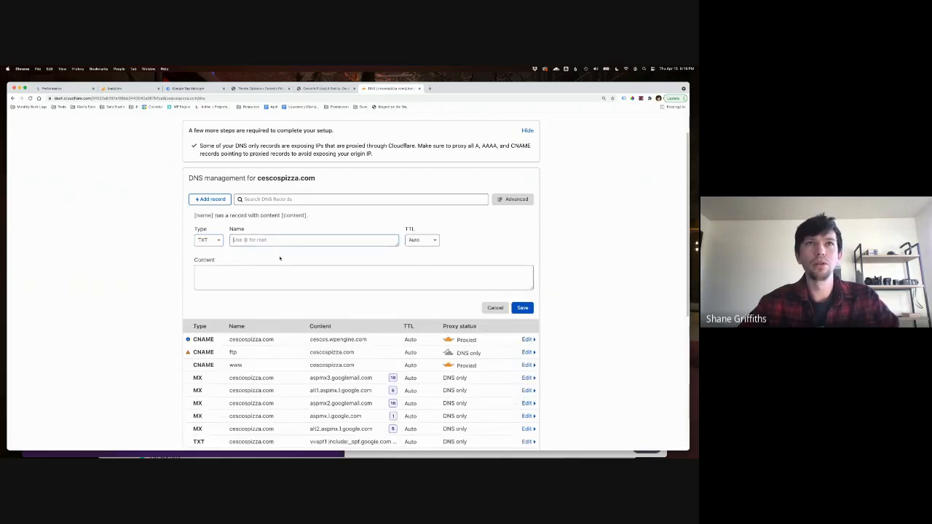
pyautogui.write('@')
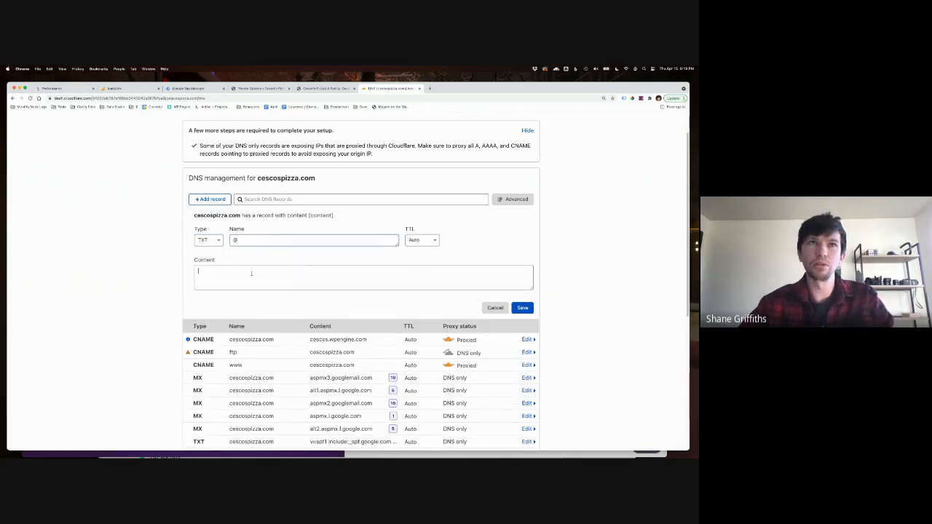
pyautogui.click(251, 273)
pyautogui.press('super+v')
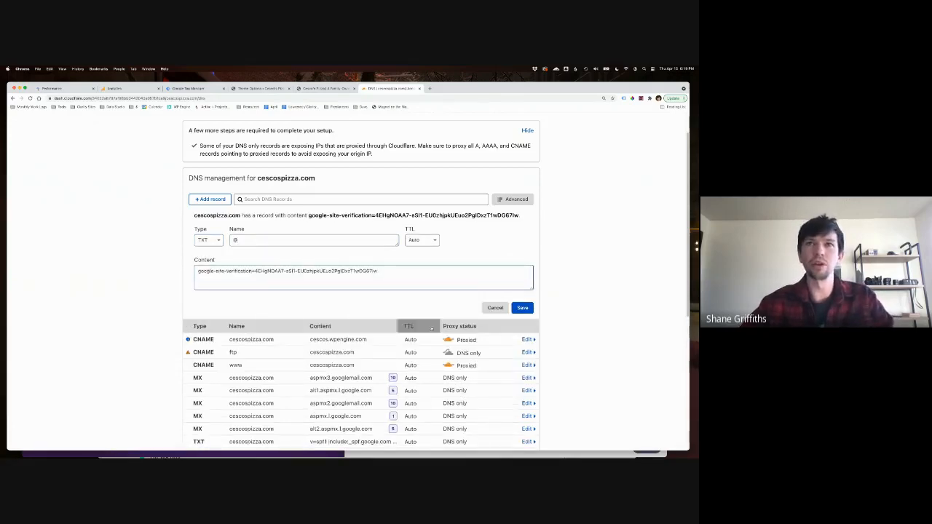
pyautogui.click(521, 309)
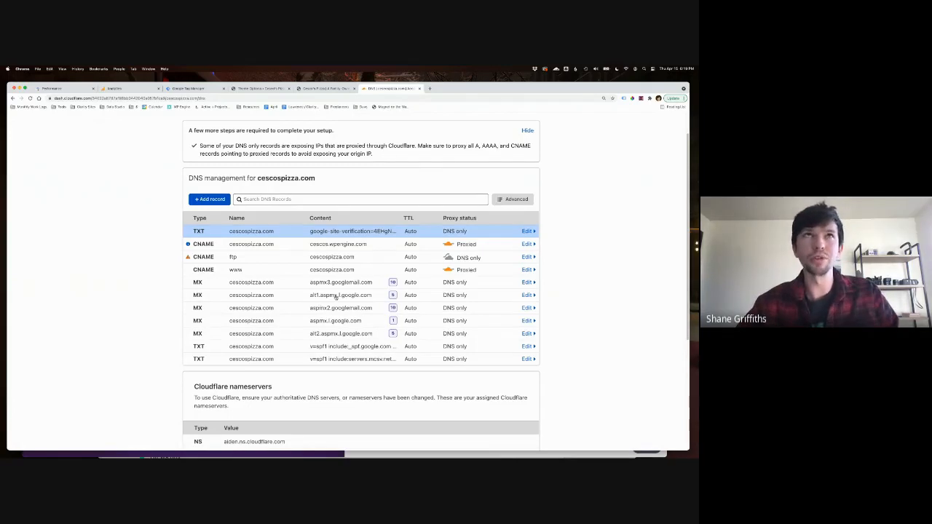
# Return to Google Search Console, verify the domain's ownership through the DNS record, and review the new property's overview
pyautogui.click(124, 98)
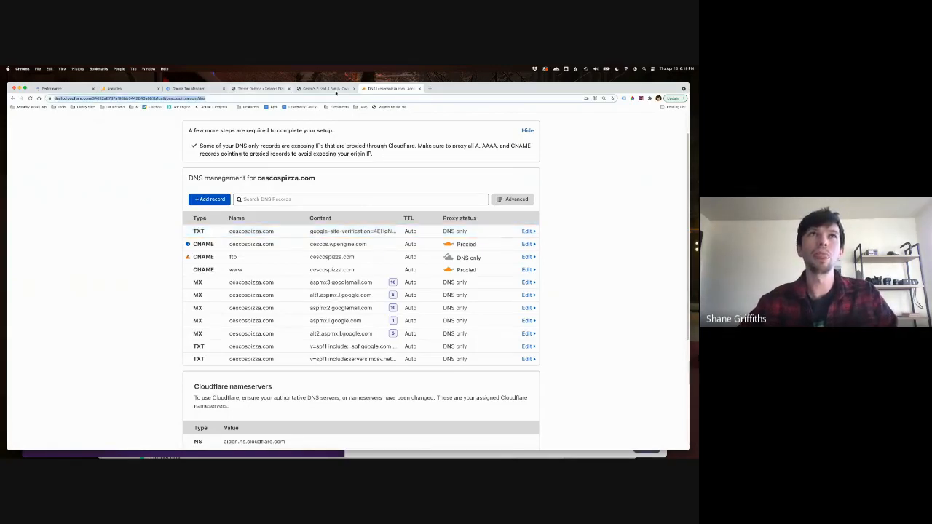
pyautogui.press('super+1')
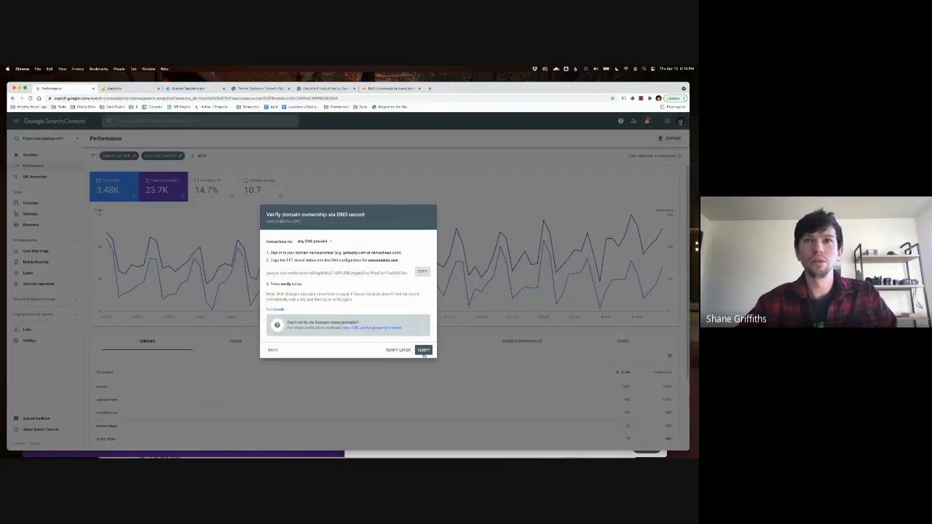
pyautogui.click(424, 351)
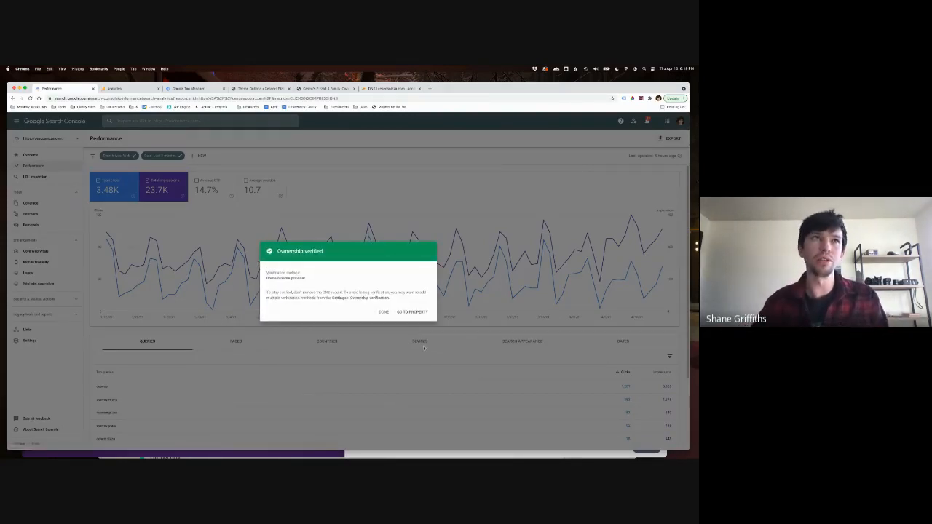
pyautogui.click(421, 313)
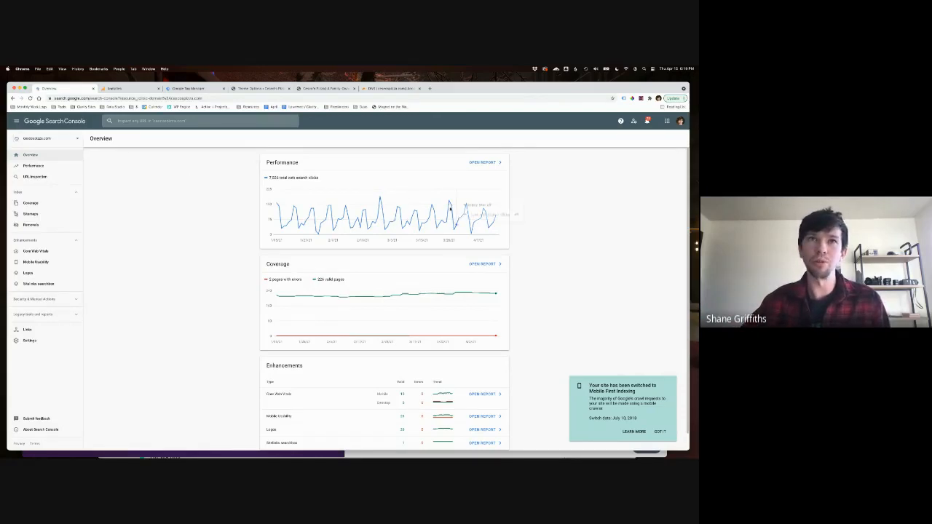
pyautogui.scroll(-1, 393, 226)
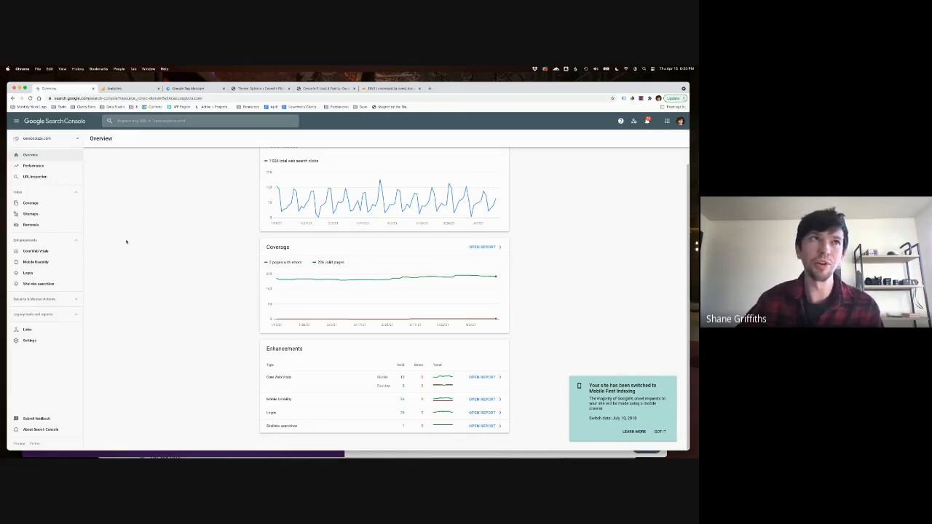
pyautogui.click(33, 215)
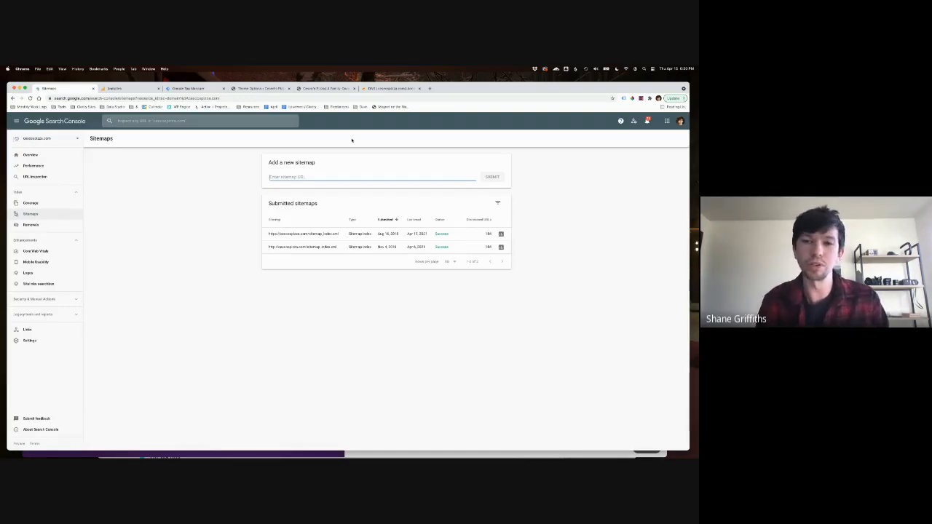
pyautogui.click(372, 88)
pyautogui.click(325, 88)
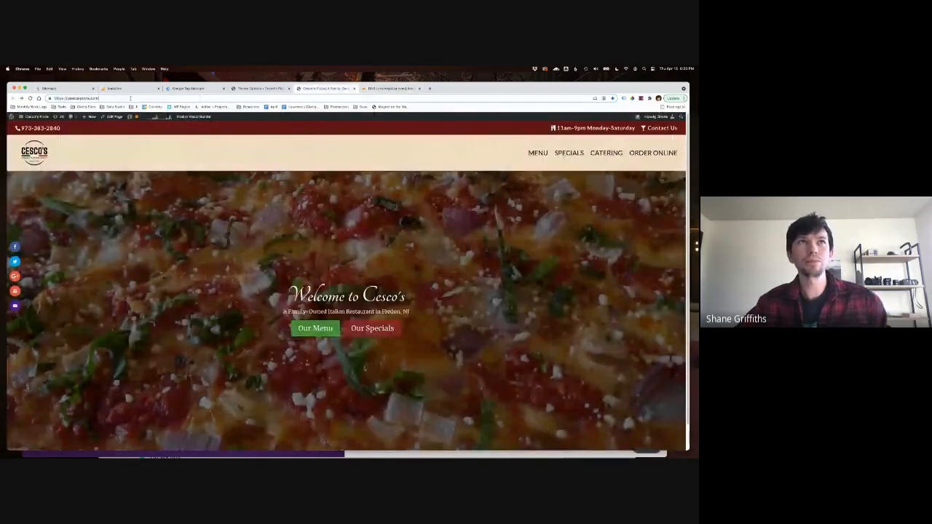
pyautogui.click(131, 98)
pyautogui.write('https://cescospizza.com/sitemap_')
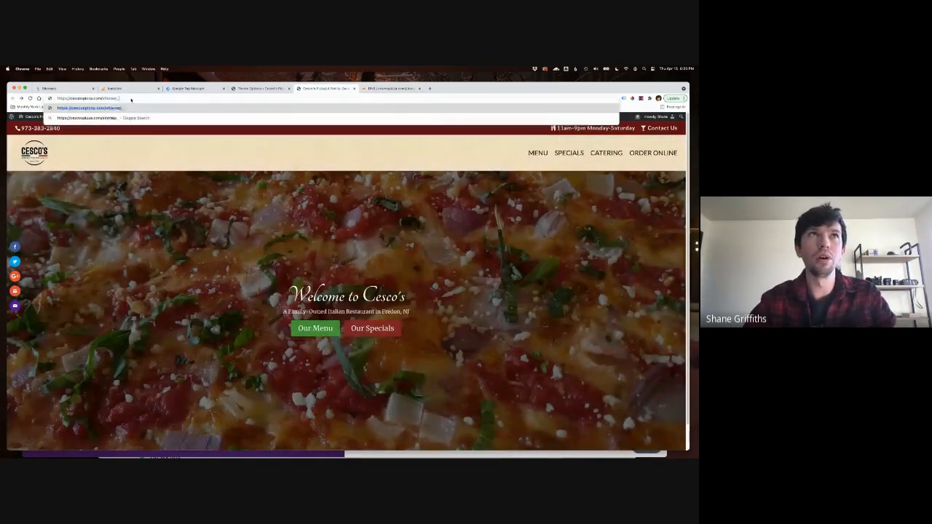
pyautogui.write('index.xml')
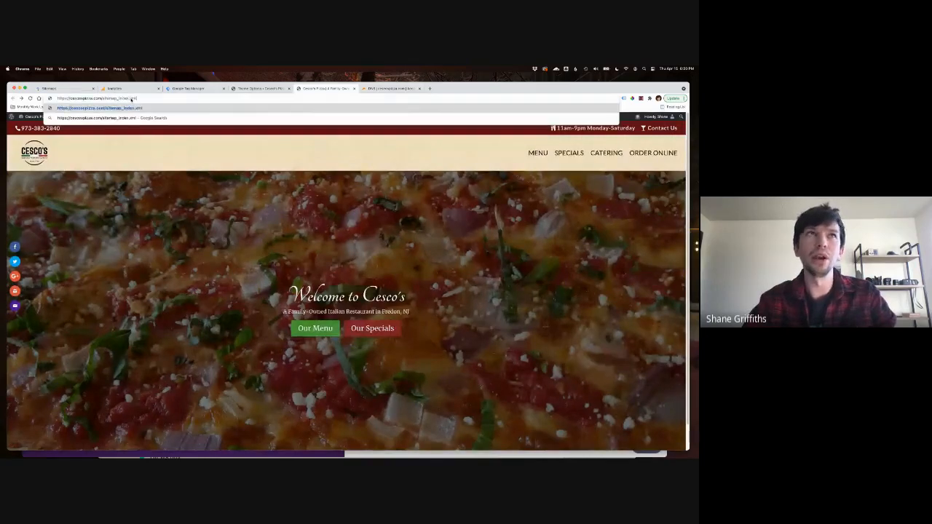
pyautogui.hotkey('ctrl', 'a')
pyautogui.press('Return')
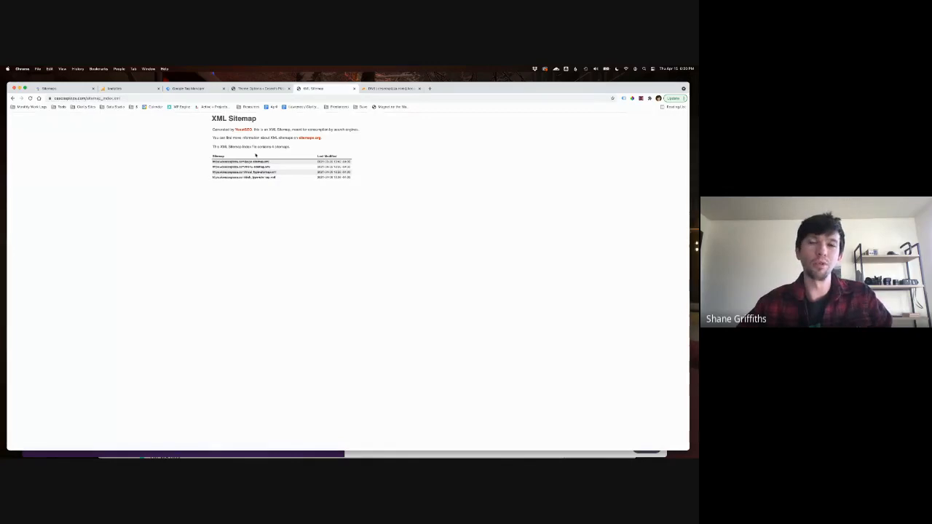
# Examine the enlarged XML sitemap index, look through the URLs in its page sitemap, and return to the index
pyautogui.scroll(5, 255, 154)
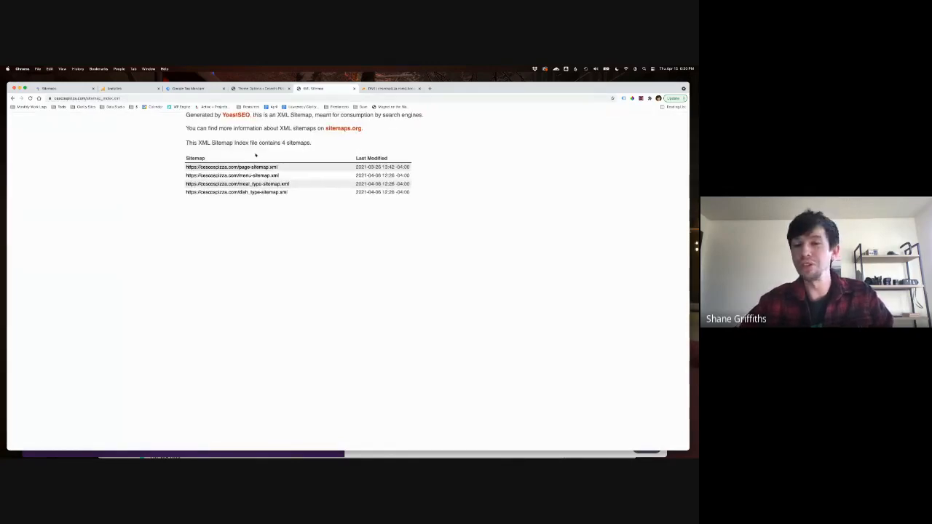
pyautogui.scroll(-1, 255, 154)
pyautogui.scroll(3, 255, 154)
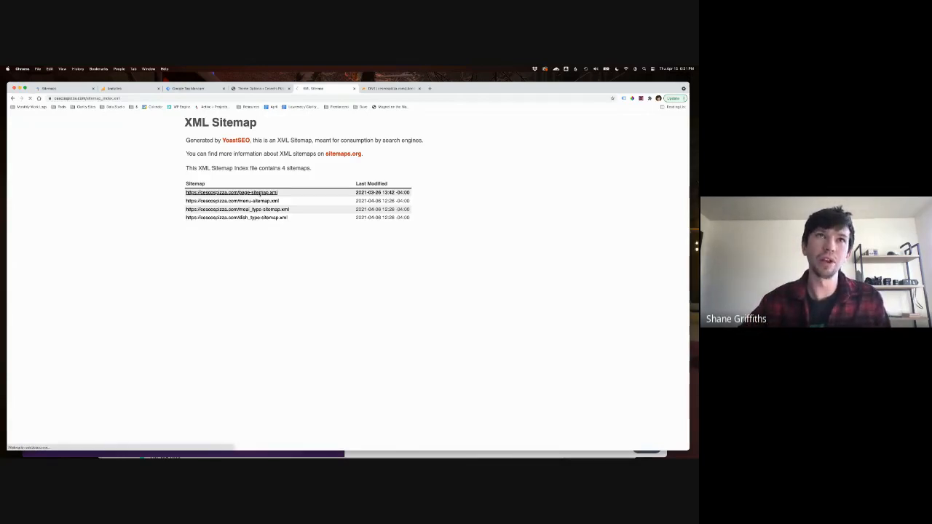
pyautogui.click(255, 193)
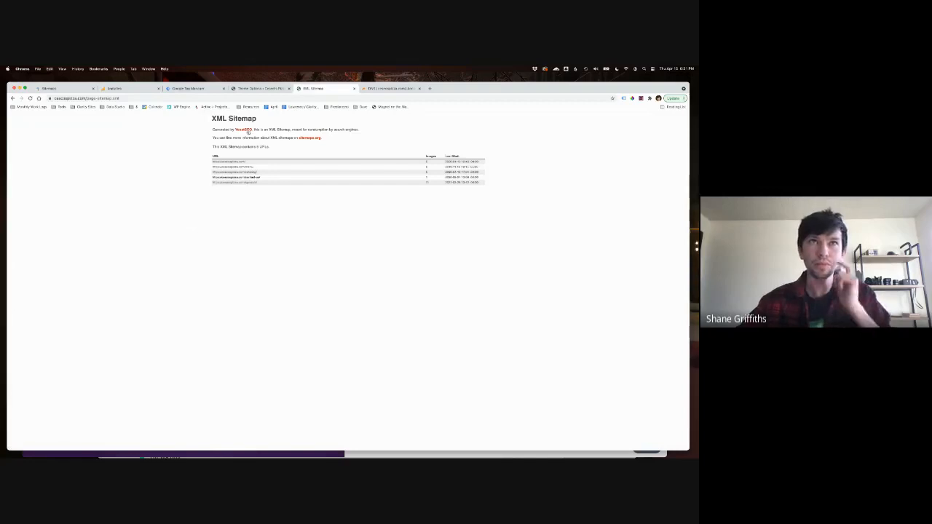
pyautogui.scroll(3, 241, 179)
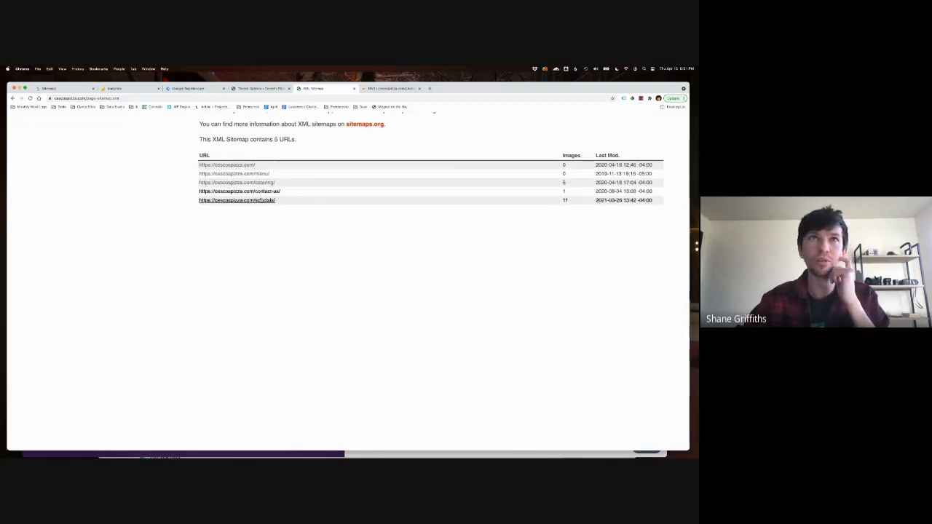
pyautogui.scroll(-3, 259, 199)
pyautogui.press('super+bracketleft')
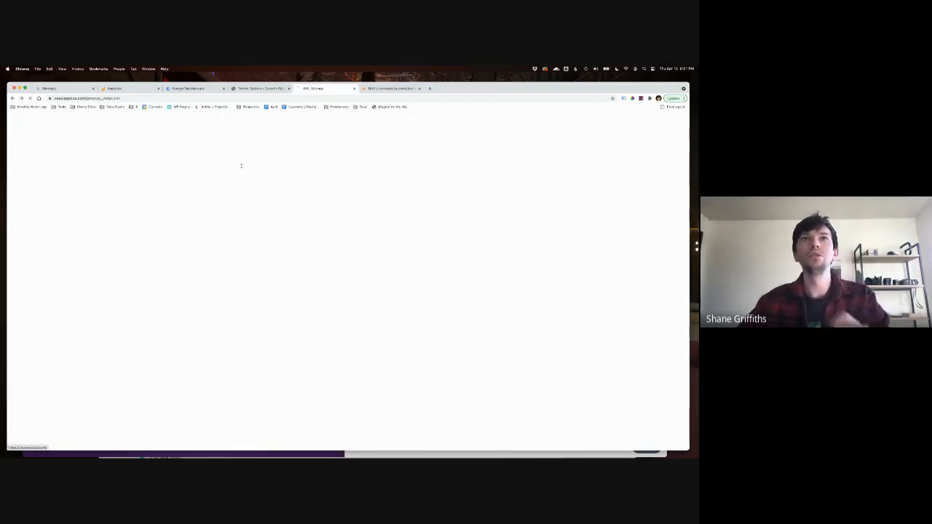
# Enter the copied sitemap index address as a new sitemap in Search Console, and open the details of the already submitted https sitemap
pyautogui.click(121, 98)
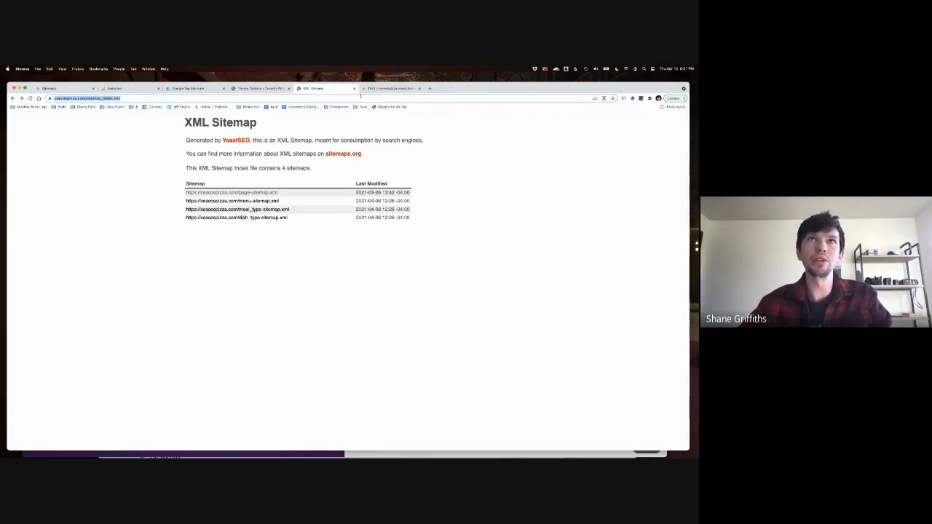
pyautogui.click(73, 88)
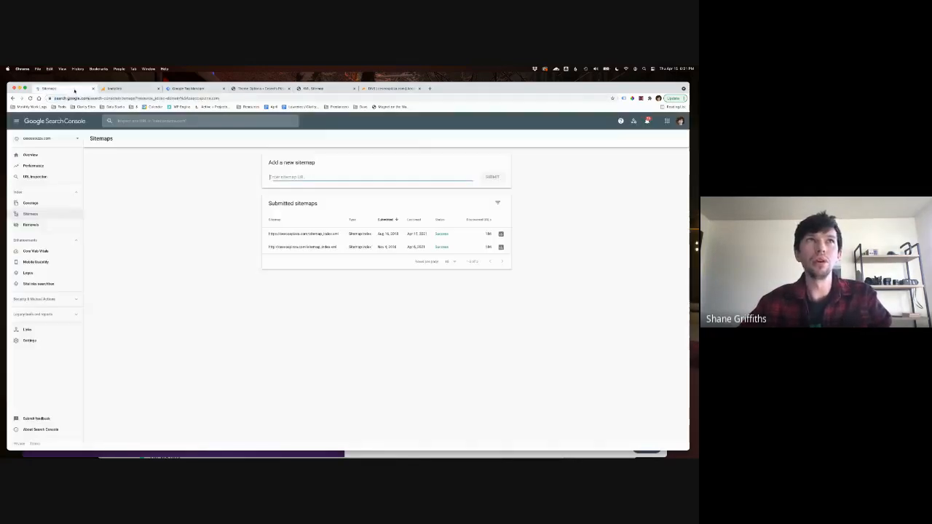
pyautogui.write('https://cascospizza.com/sitemap_index.xml')
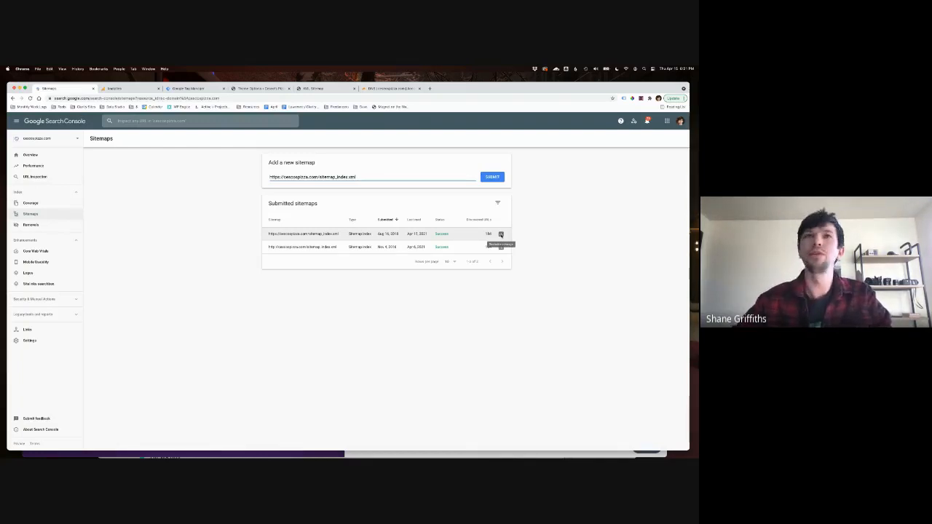
pyautogui.click(452, 236)
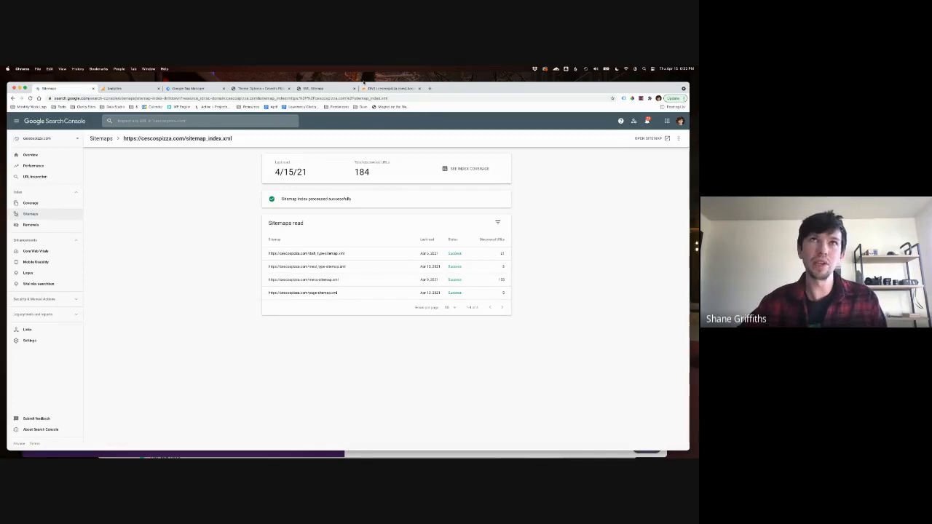
# Switch to Google Analytics, review all product links of the property for the Search Console connection, and return to the admin overview
pyautogui.click(143, 91)
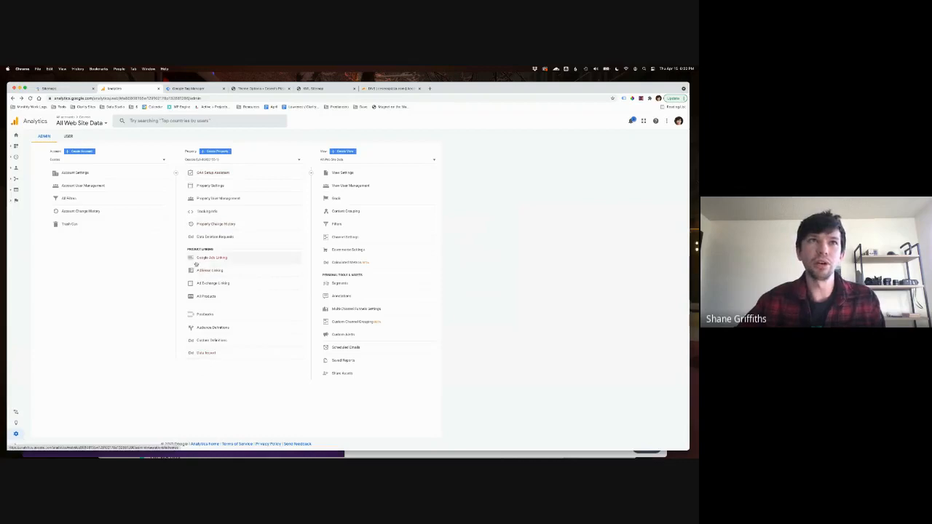
pyautogui.click(206, 296)
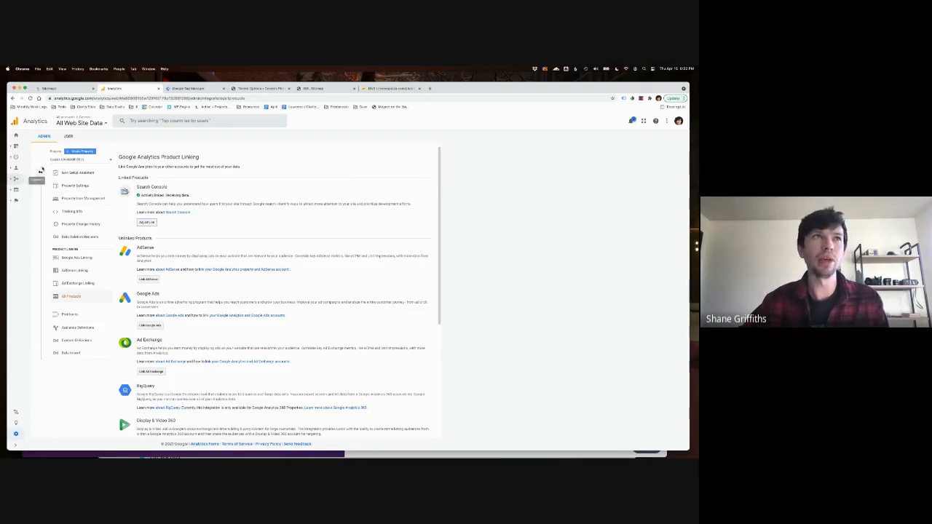
pyautogui.click(40, 172)
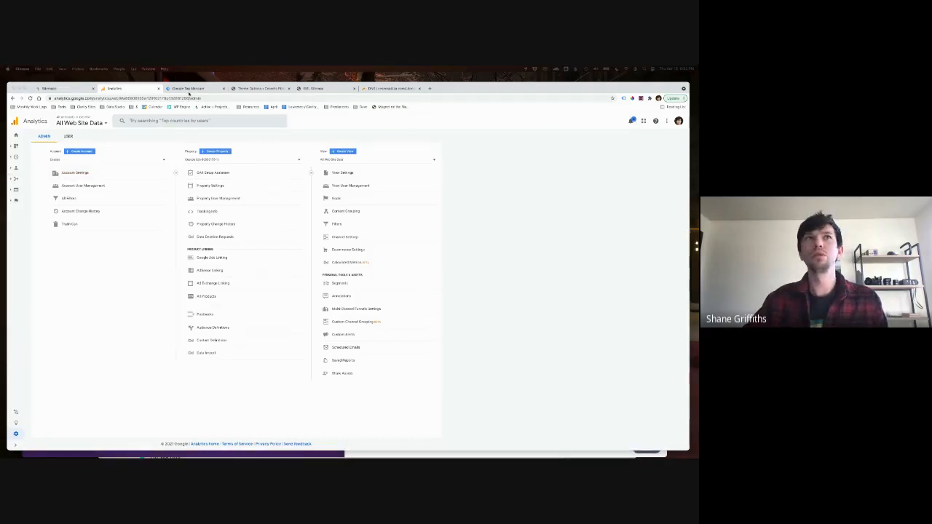
# Open the outline document and highlight the whole Basic Analytics Tracking section, from its heading to Domain verification, in yellow
pyautogui.press('super+r')
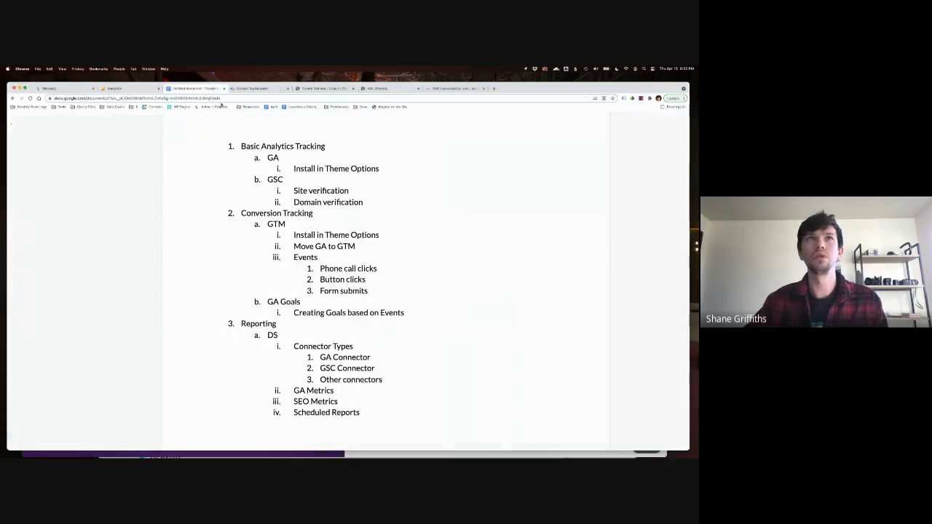
pyautogui.moveTo(241, 195); pyautogui.dragTo(377, 253)
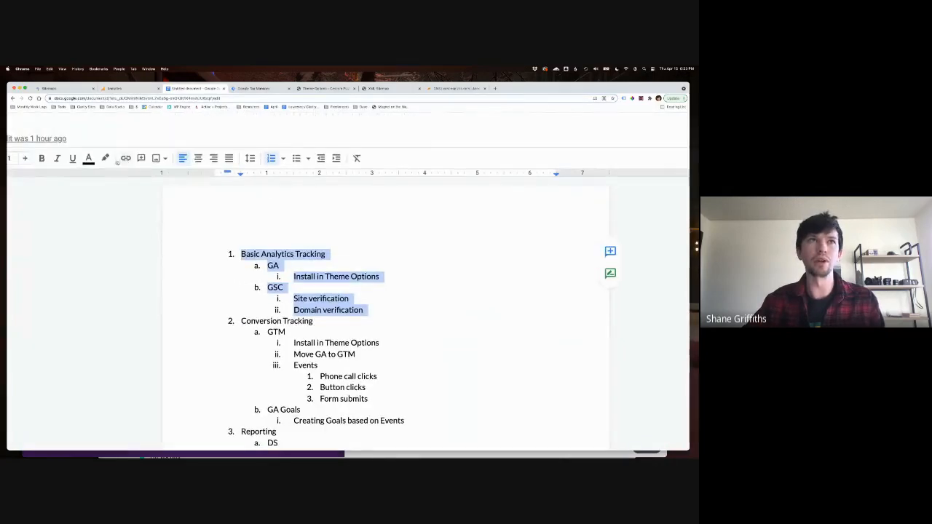
pyautogui.click(111, 160)
pyautogui.click(143, 208)
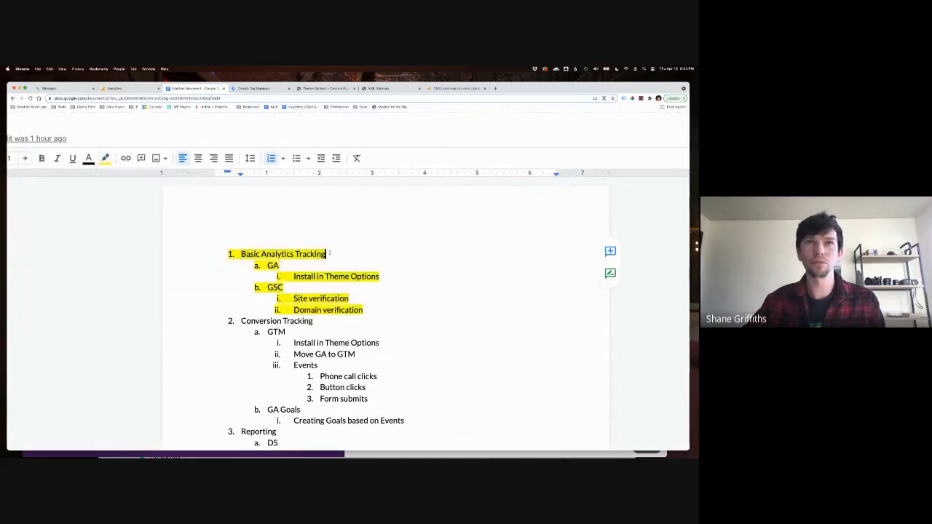
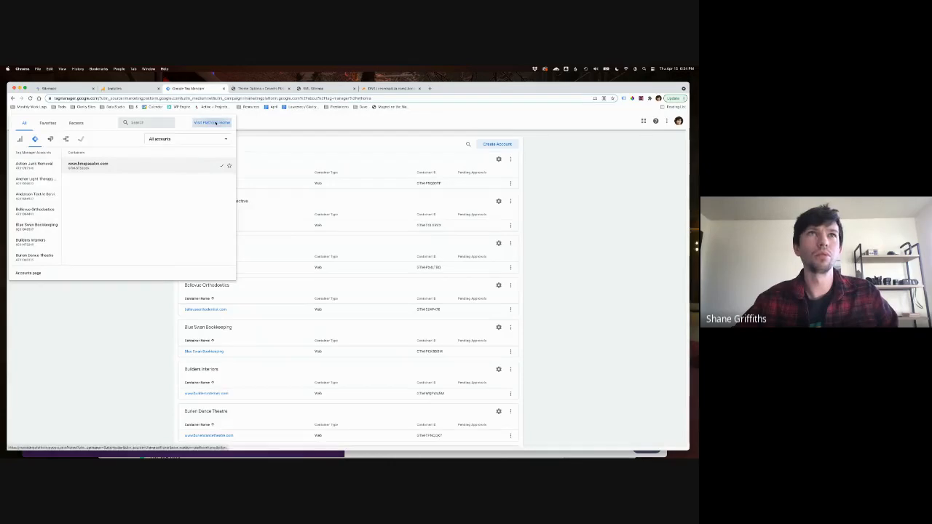
# View the Google Marketing Platform home page from Tag Manager, then return to Tag Manager and close that page
pyautogui.click(219, 123)
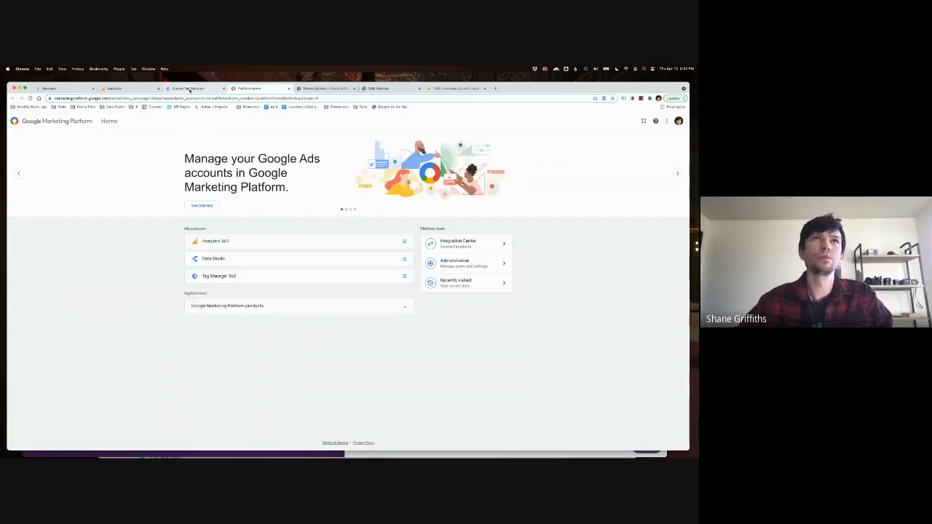
pyautogui.click(187, 88)
pyautogui.click(288, 88)
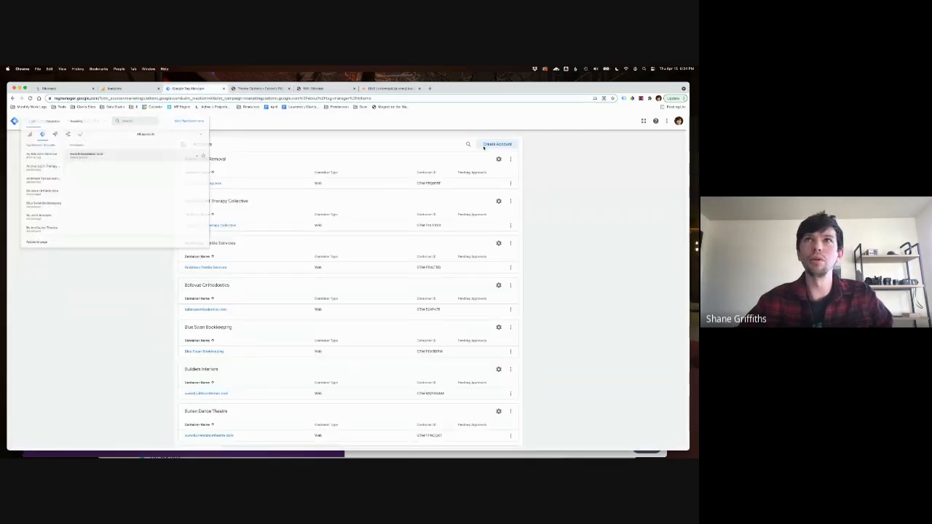
# Start a new Tag Manager account and enter Cescos as its account name
pyautogui.click(489, 145)
pyautogui.click(240, 199)
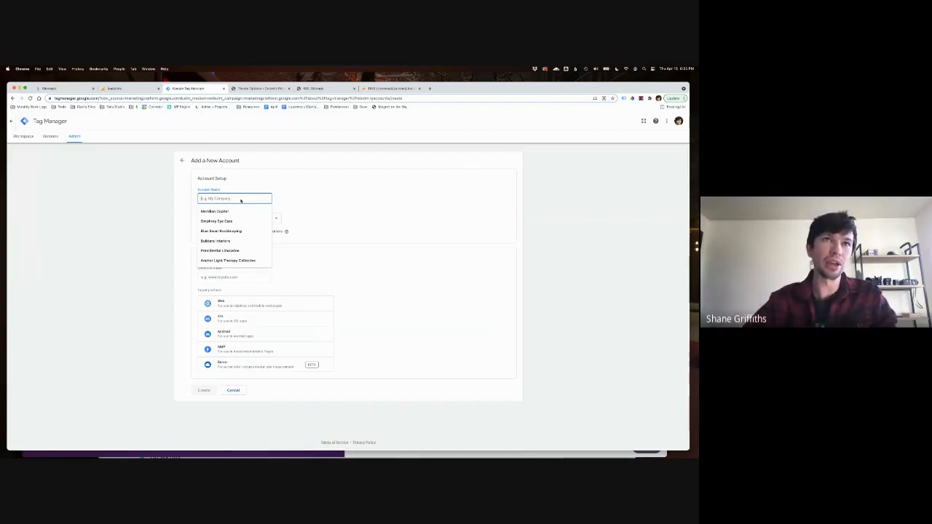
pyautogui.click(318, 212)
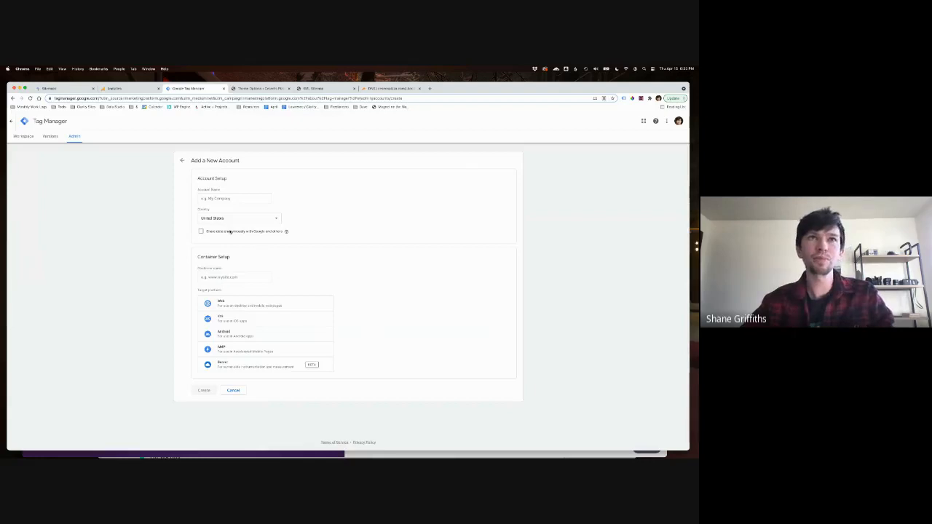
pyautogui.click(223, 199)
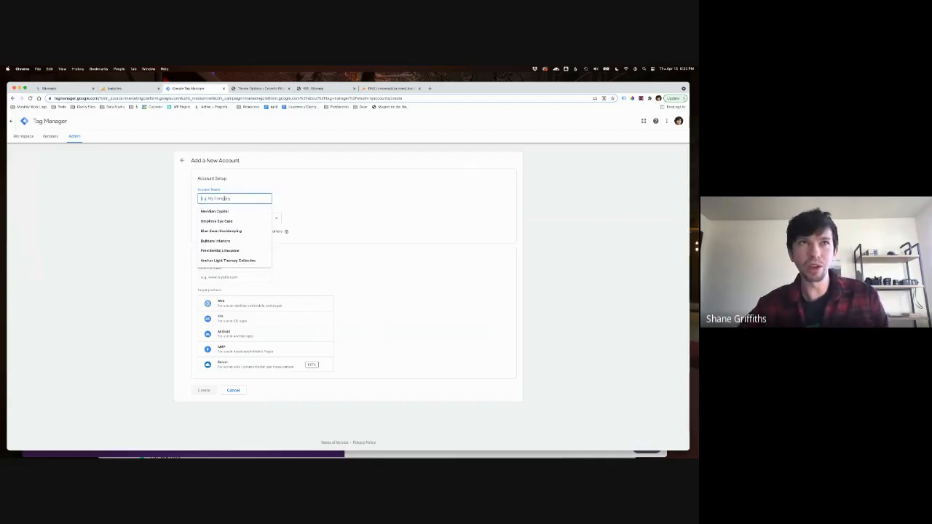
pyautogui.write('Goo')
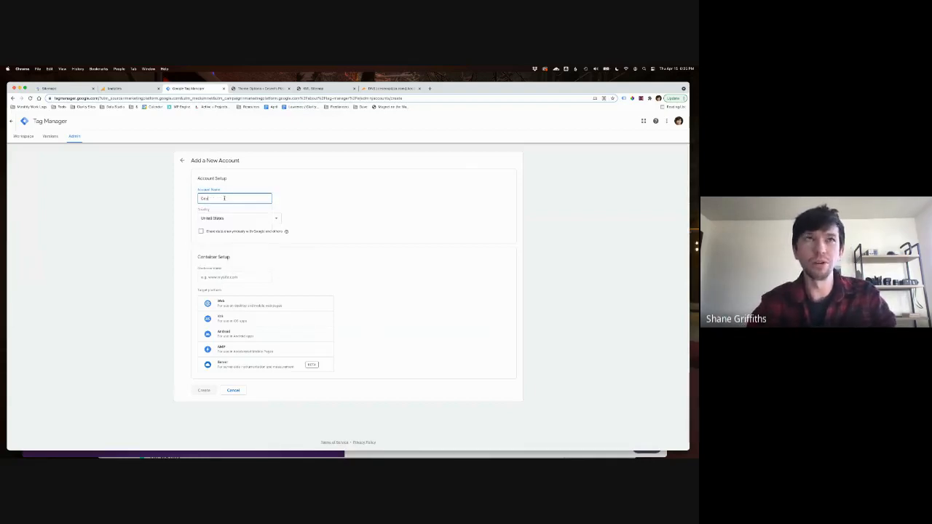
pyautogui.write('gle')
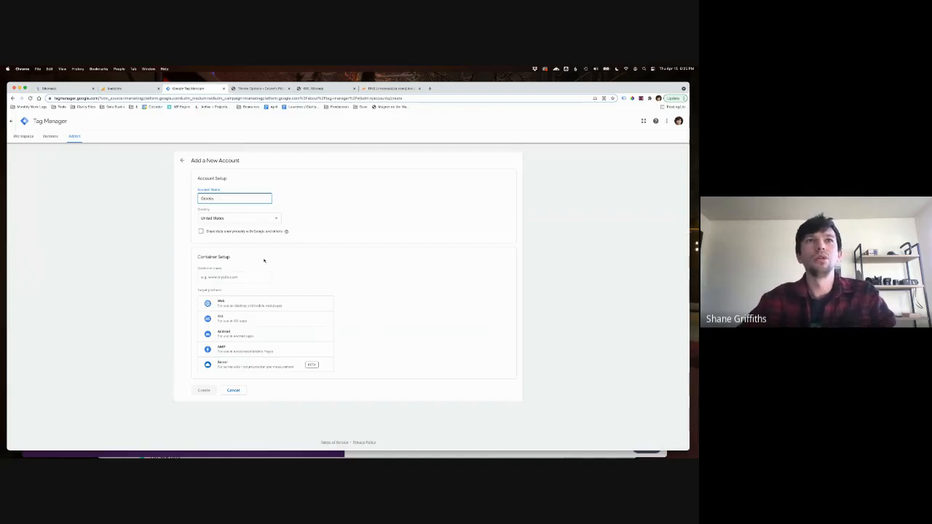
# Name the container cescos.com, choose Web as its target platform, and submit the new account for creation
pyautogui.click(233, 277)
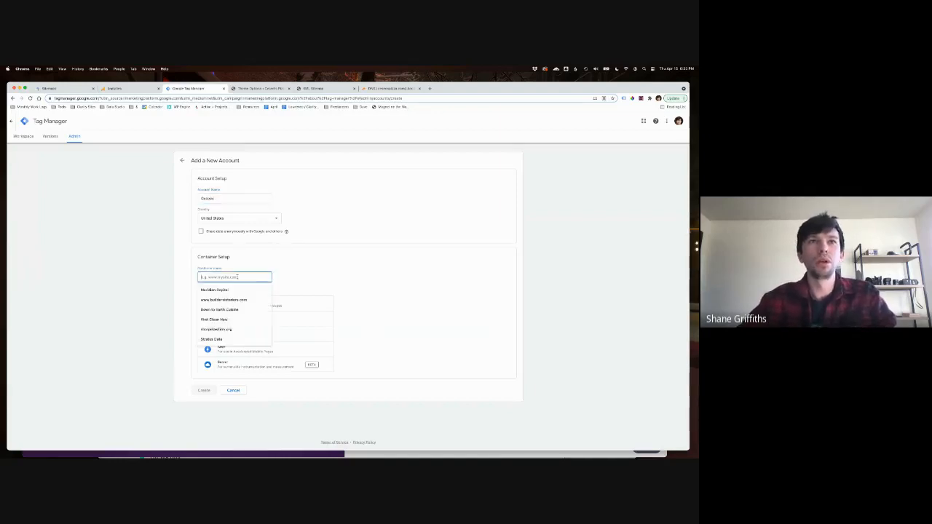
pyautogui.click(233, 276)
pyautogui.click(234, 277)
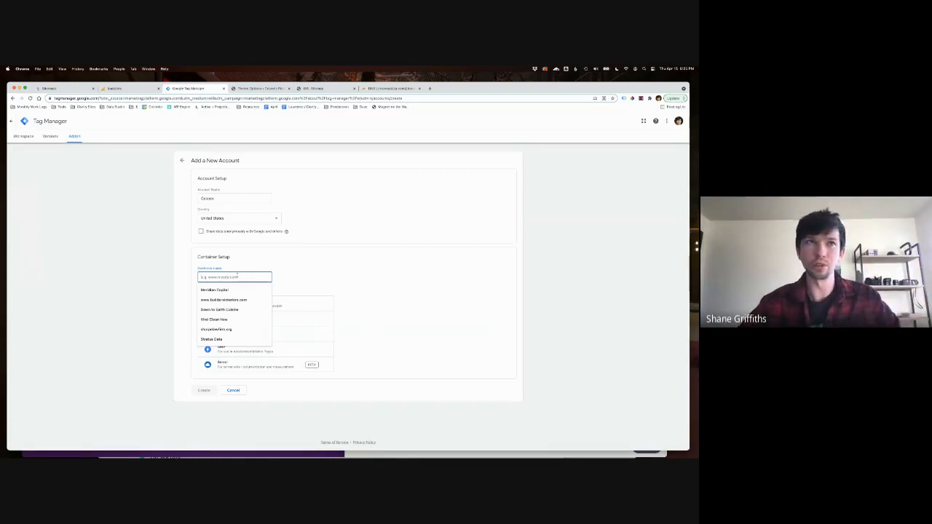
pyautogui.write('ces')
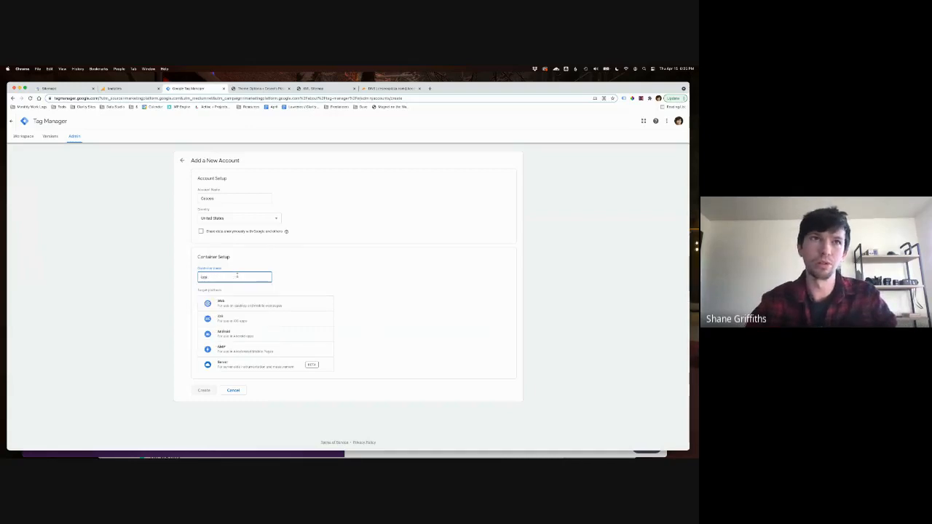
pyautogui.write('cocos.com')
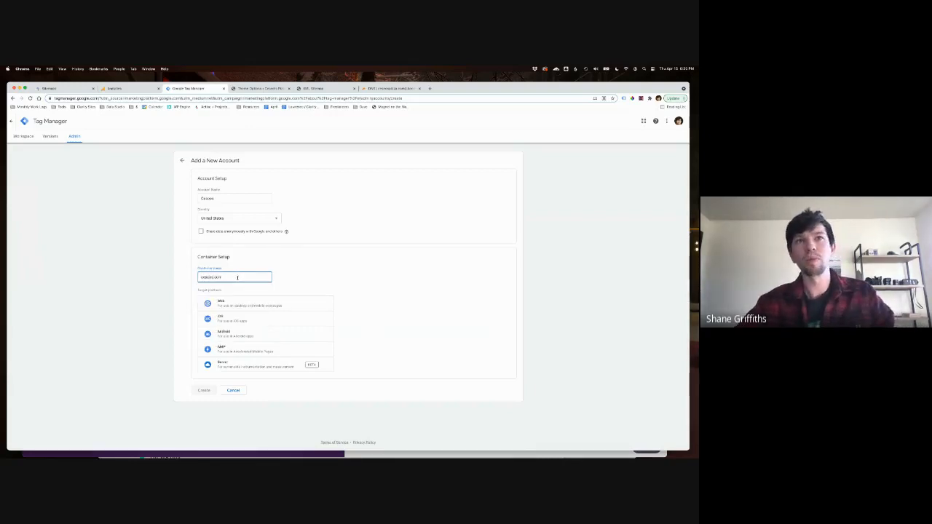
pyautogui.click(416, 287)
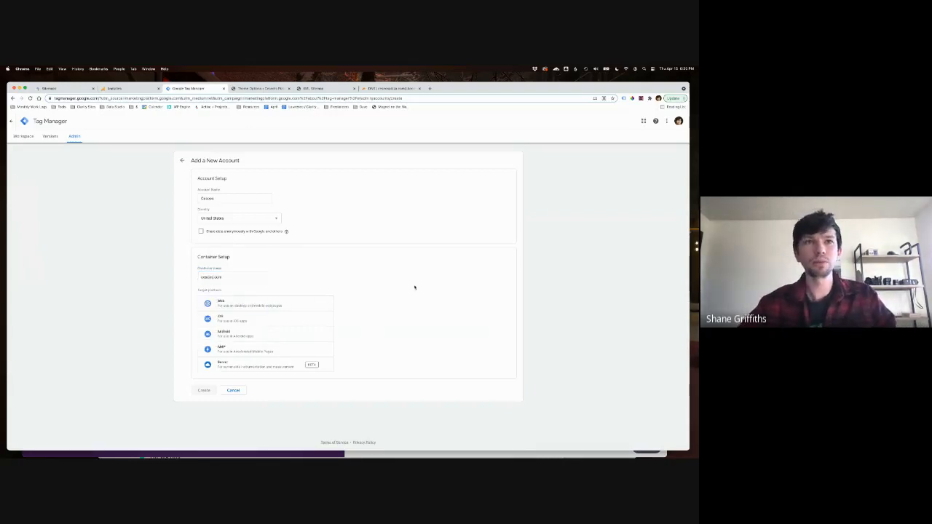
pyautogui.click(230, 305)
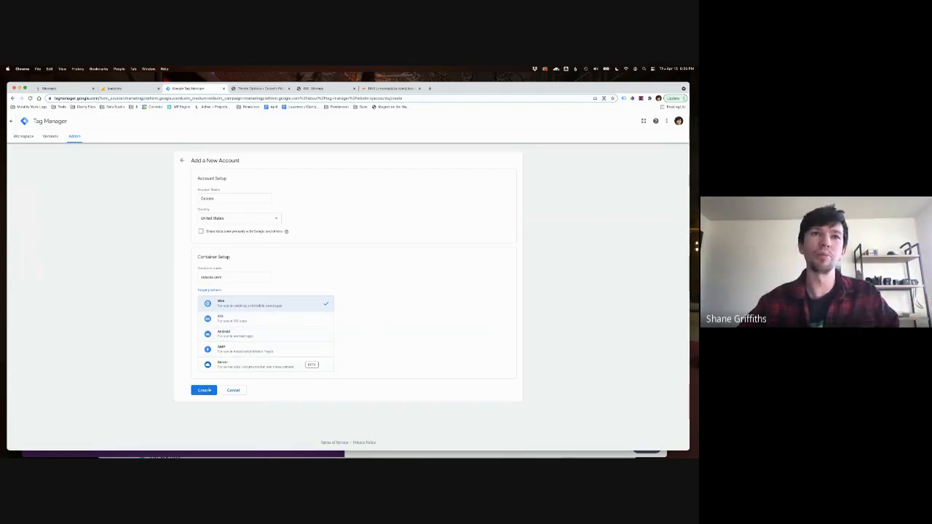
pyautogui.click(205, 390)
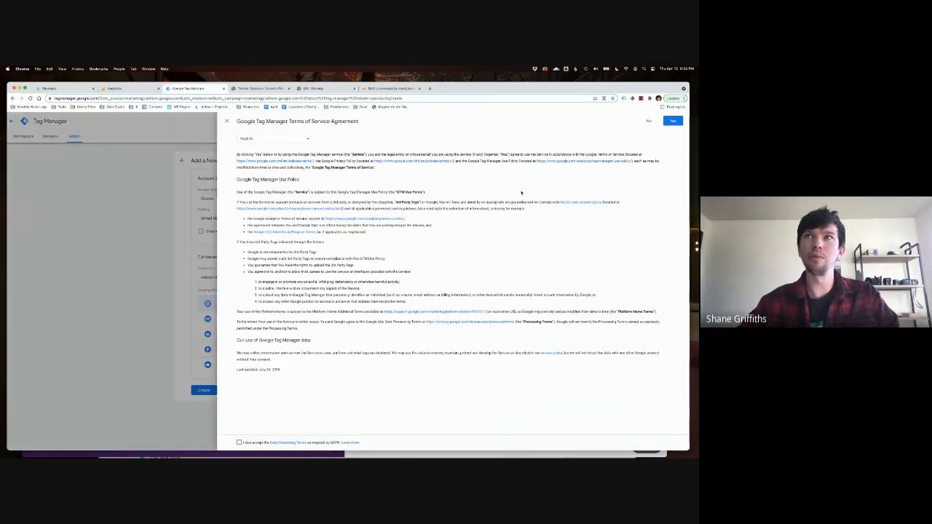
# Accept the Tag Manager terms of service and copy the installation snippet meant for the page head
pyautogui.click(244, 392)
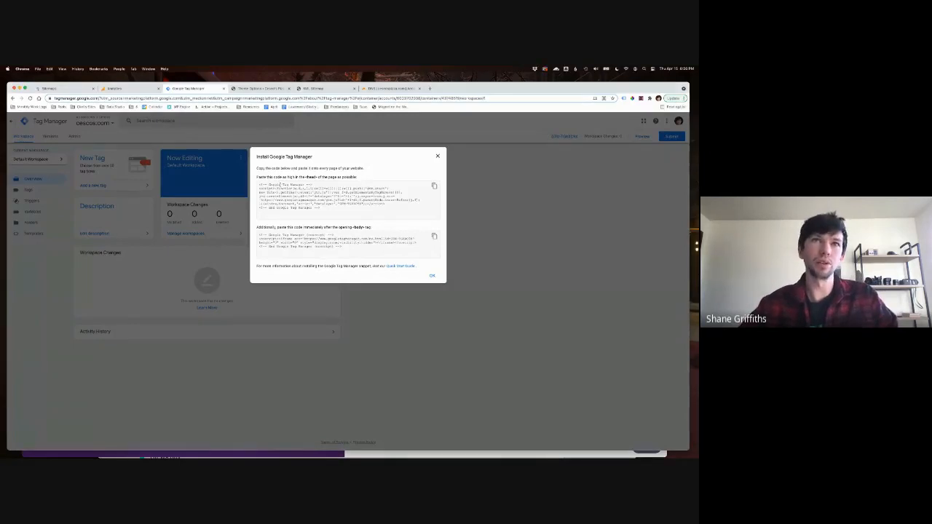
pyautogui.moveTo(259, 183); pyautogui.dragTo(380, 211)
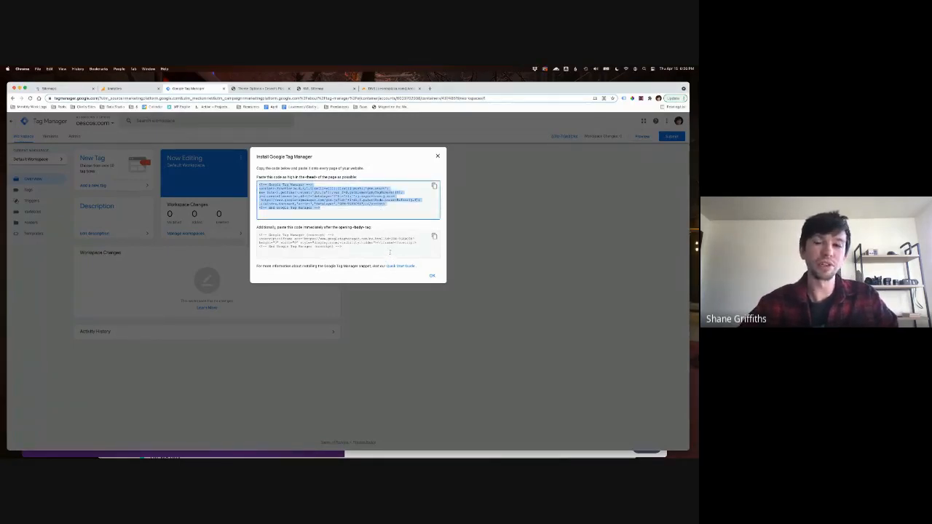
pyautogui.click(381, 252)
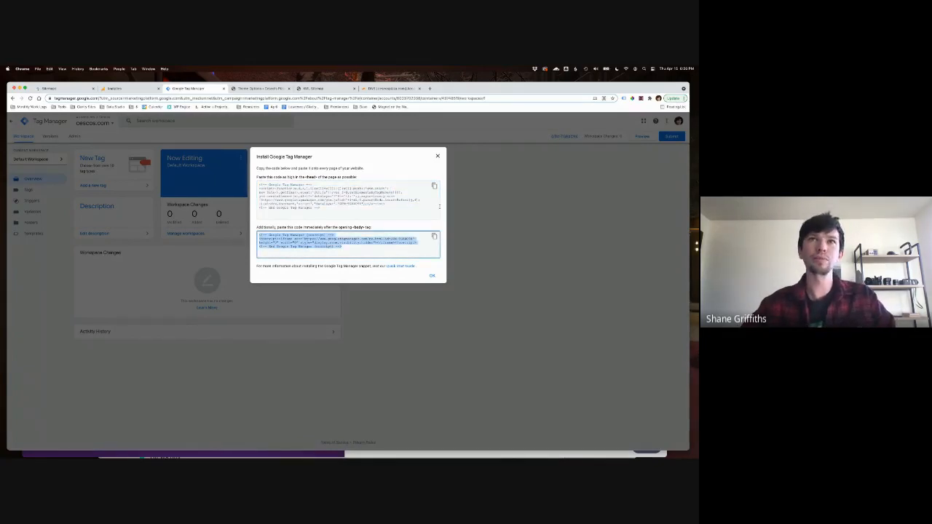
pyautogui.click(434, 186)
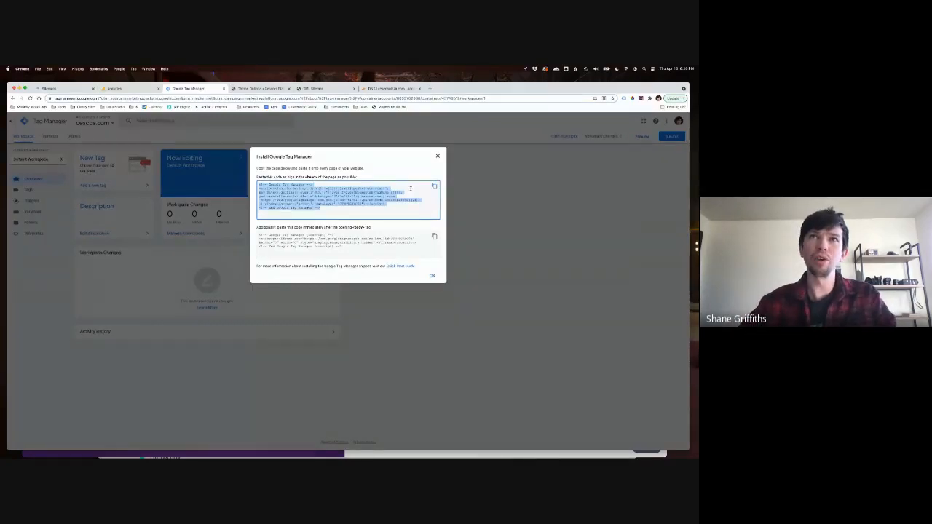
pyautogui.click(434, 186)
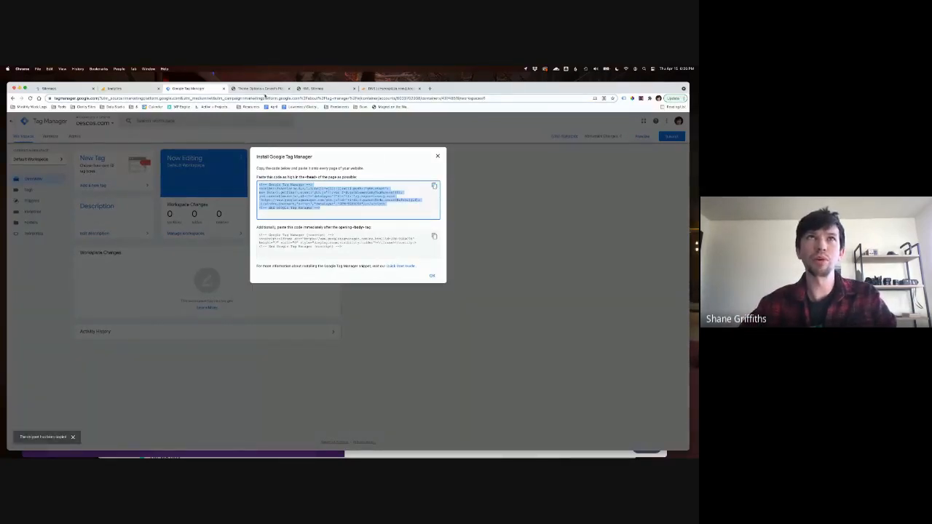
# In the site's Theme Options, replace the Google Analytics script in the head integration code with the copied Tag Manager snippet
pyautogui.click(261, 88)
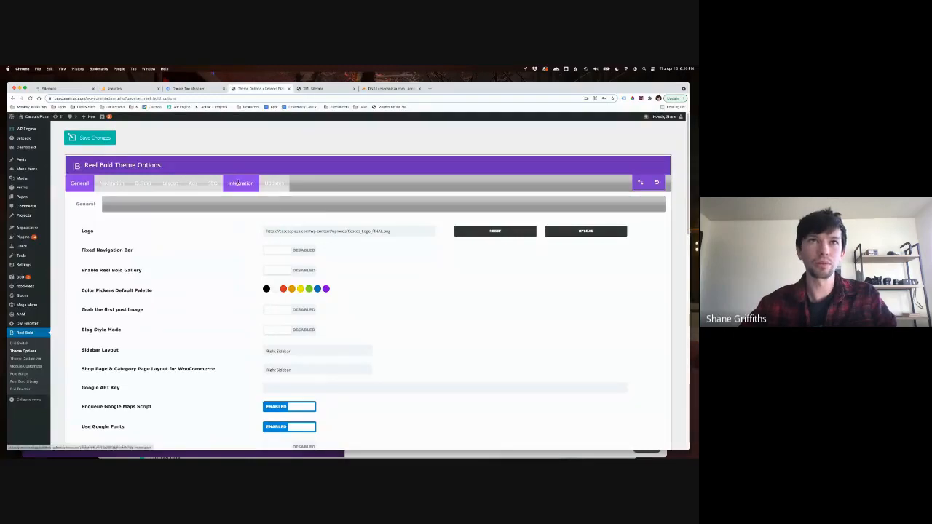
pyautogui.click(239, 182)
pyautogui.scroll(-1, 202, 232)
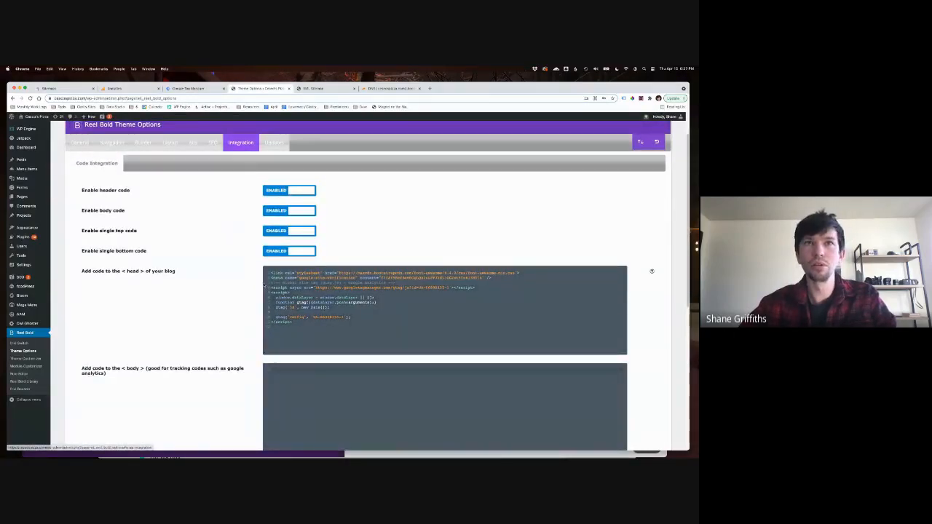
pyautogui.press('BackSpace')
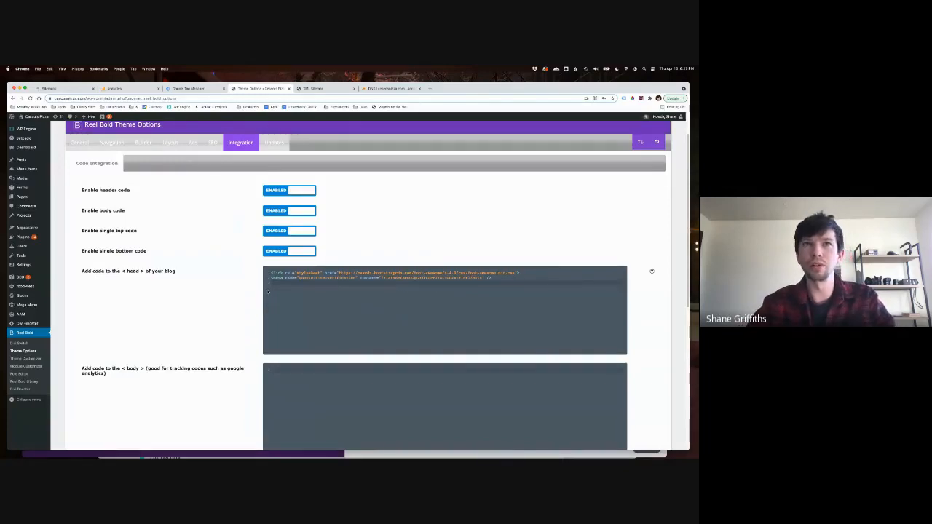
pyautogui.press('super+v')
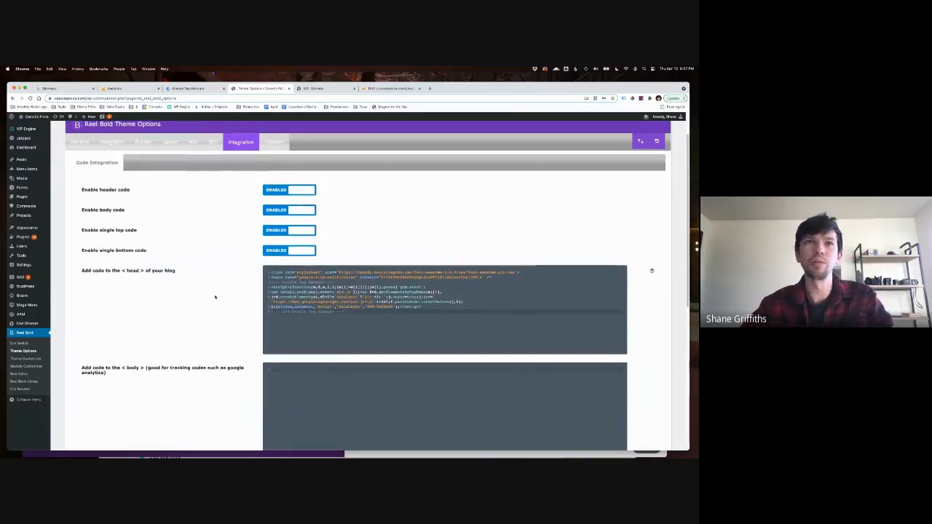
# Copy Tag Manager's body snippet into the theme's body integration code and save the theme options
pyautogui.scroll(-1, 215, 296)
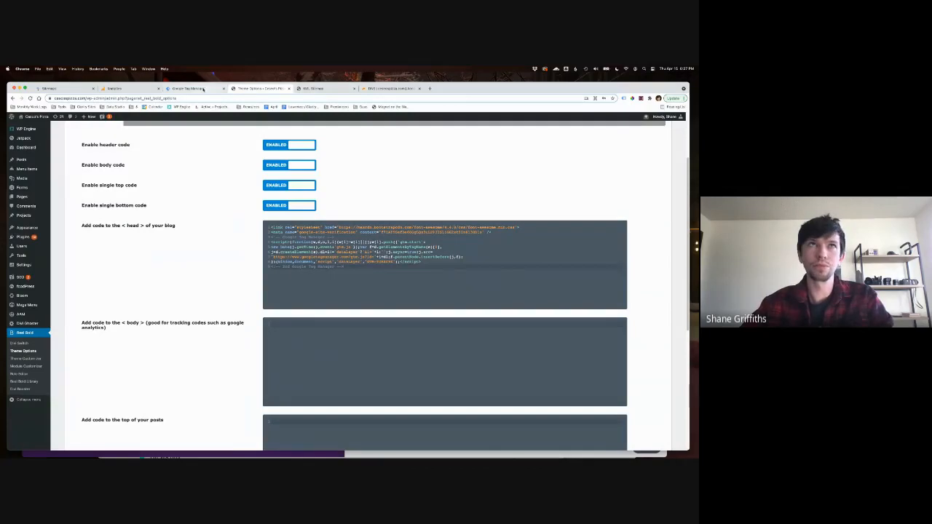
pyautogui.click(203, 89)
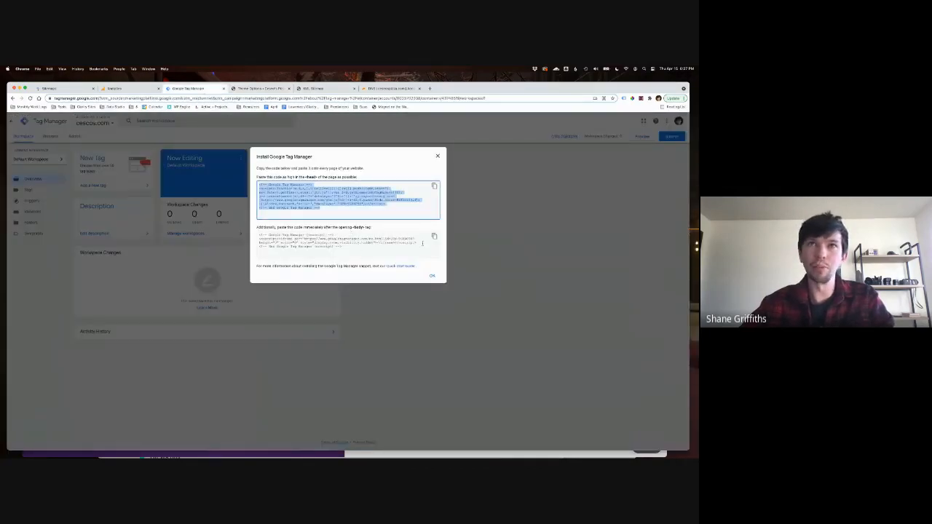
pyautogui.click(434, 236)
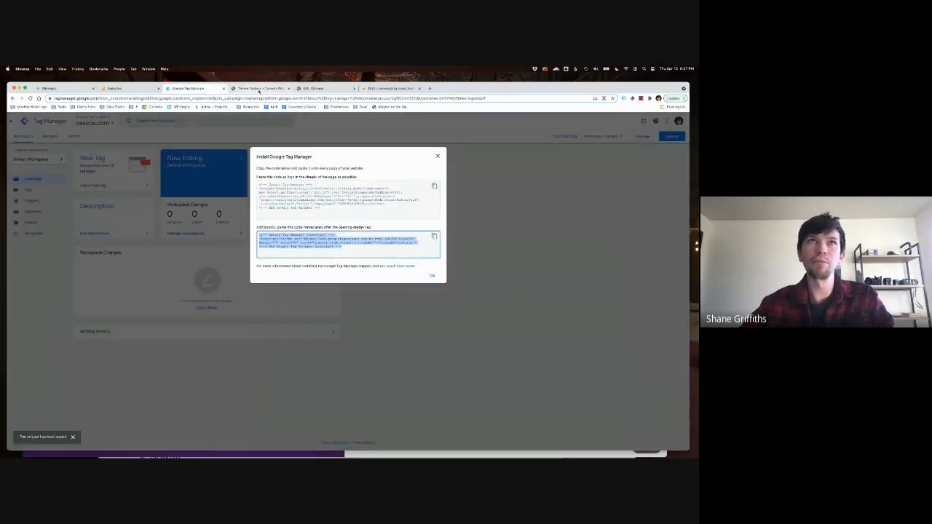
pyautogui.click(260, 90)
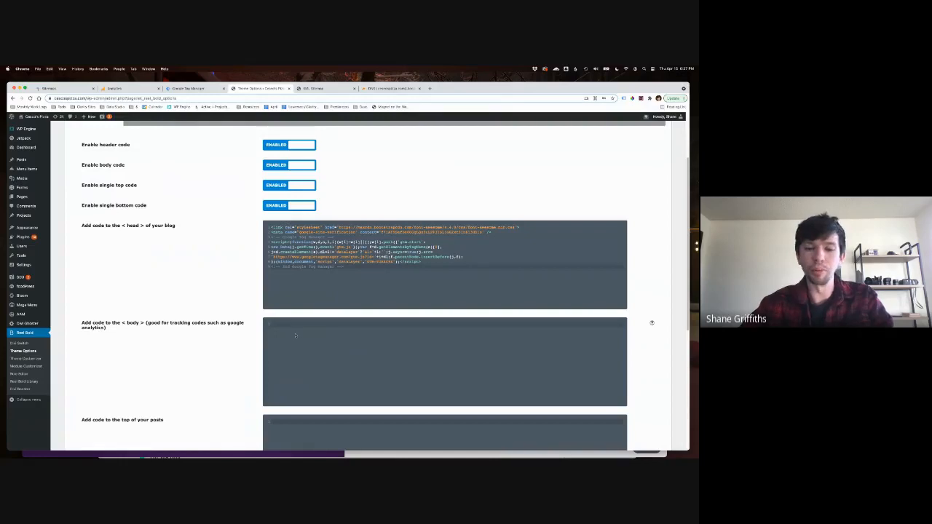
pyautogui.scroll(-5, 206, 320)
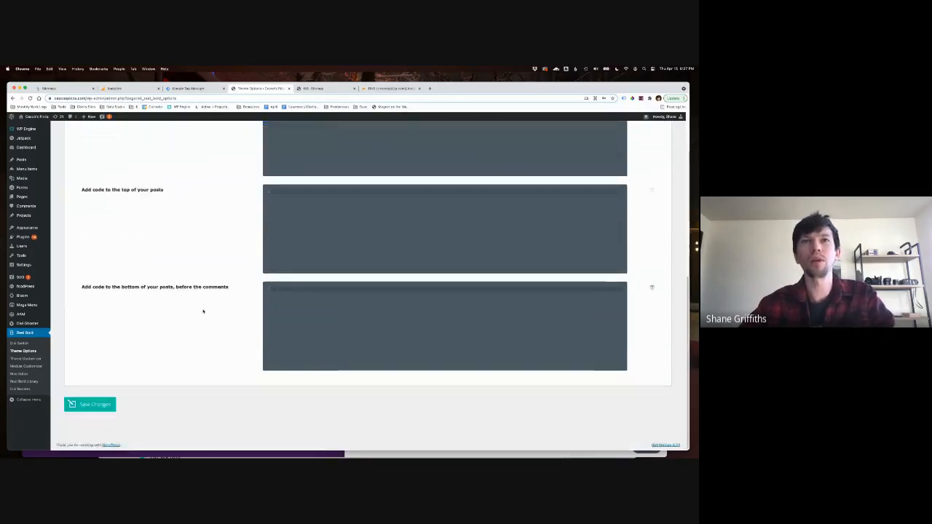
pyautogui.click(98, 406)
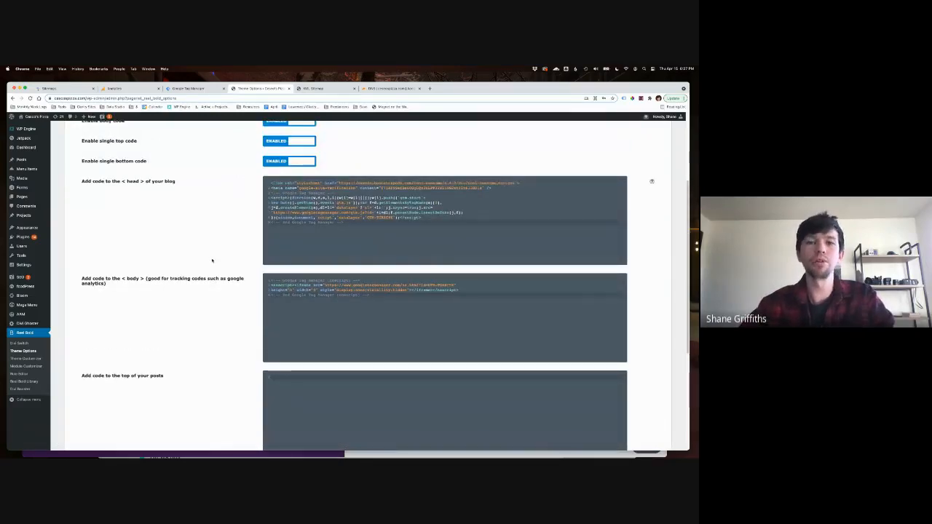
# Dismiss the Tag Manager installation instructions and start a new tag named GA
pyautogui.click(190, 89)
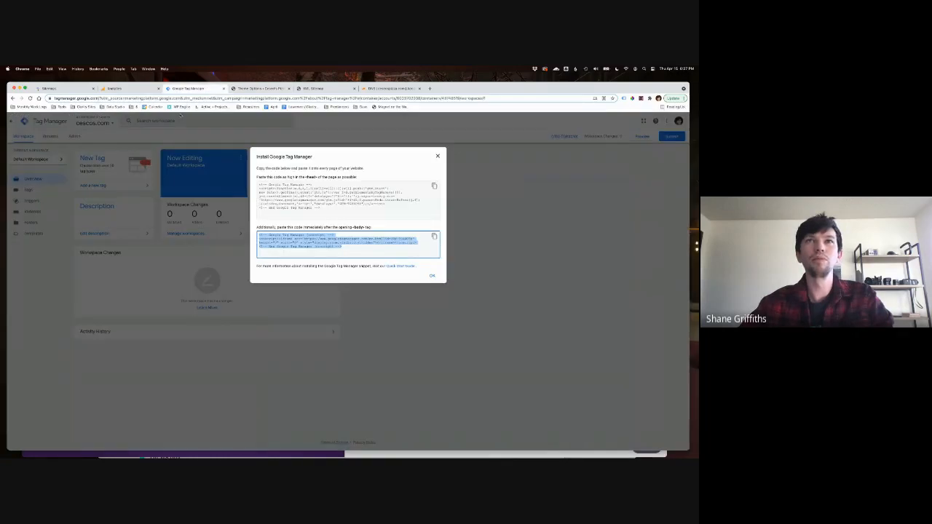
pyautogui.click(433, 276)
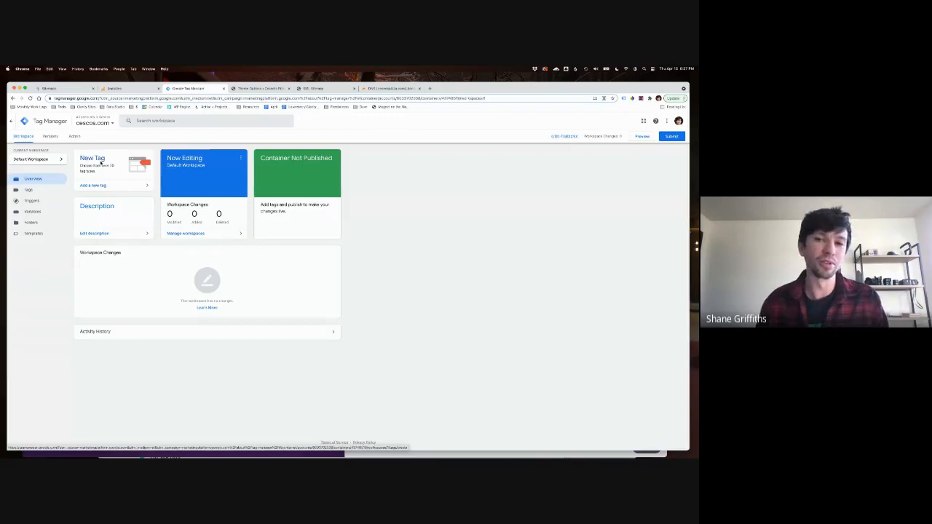
pyautogui.click(91, 164)
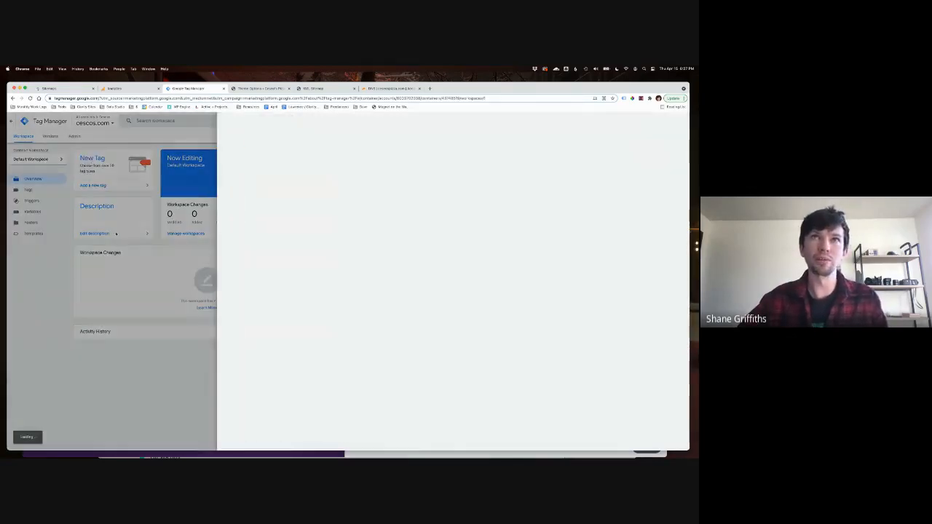
pyautogui.click(251, 121)
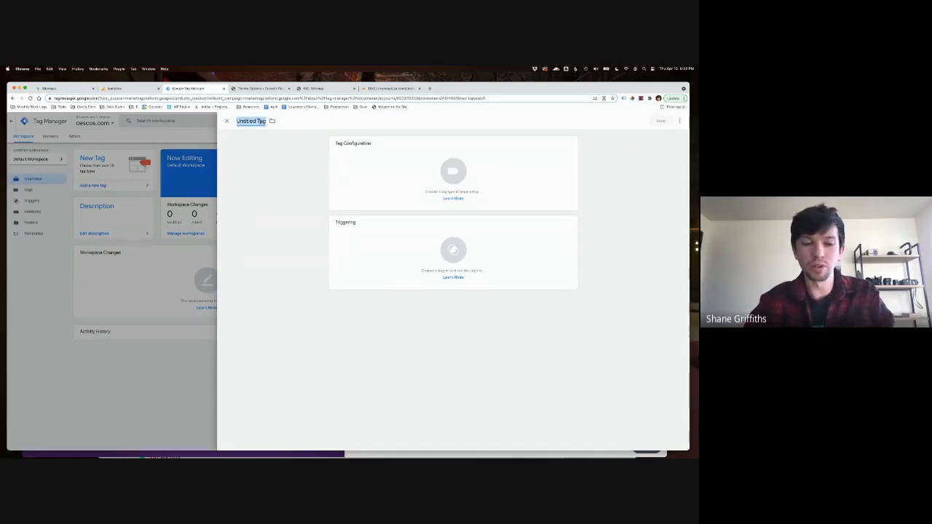
pyautogui.write('GA')
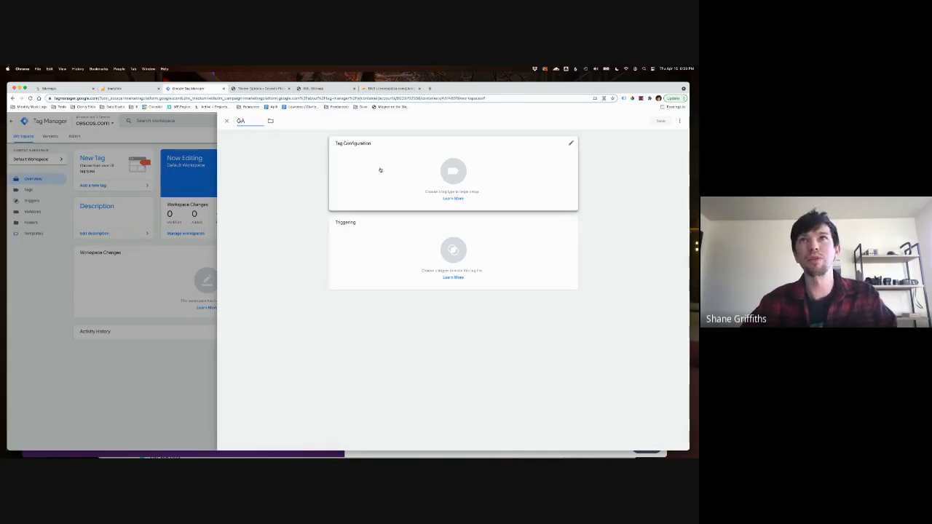
# Browse the available tag types, choose Google Analytics: Universal Analytics for the GA tag, and keep its unsaved changes
pyautogui.click(380, 171)
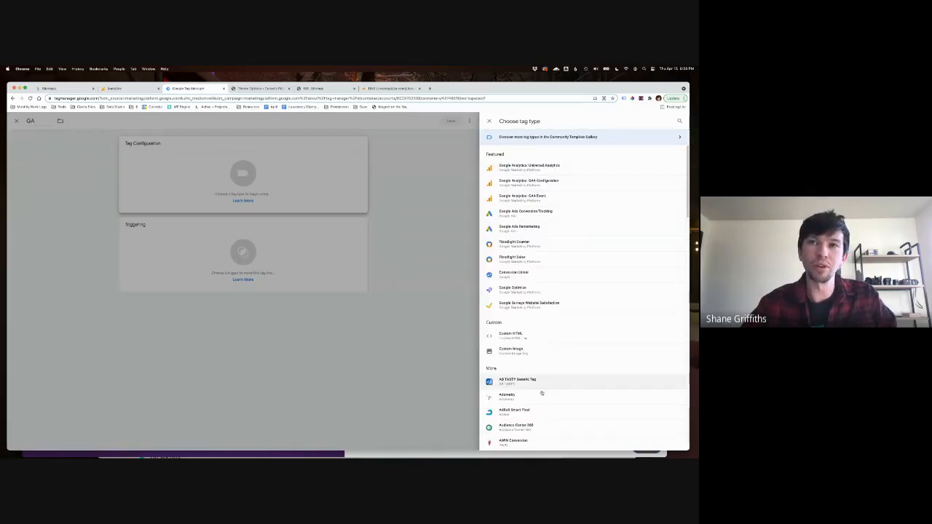
pyautogui.scroll(-2, 524, 357)
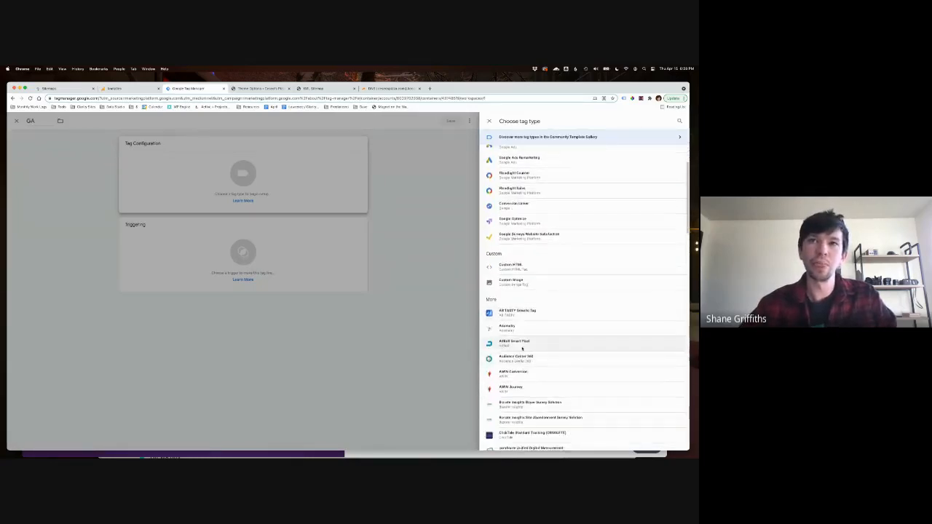
pyautogui.scroll(-3, 522, 350)
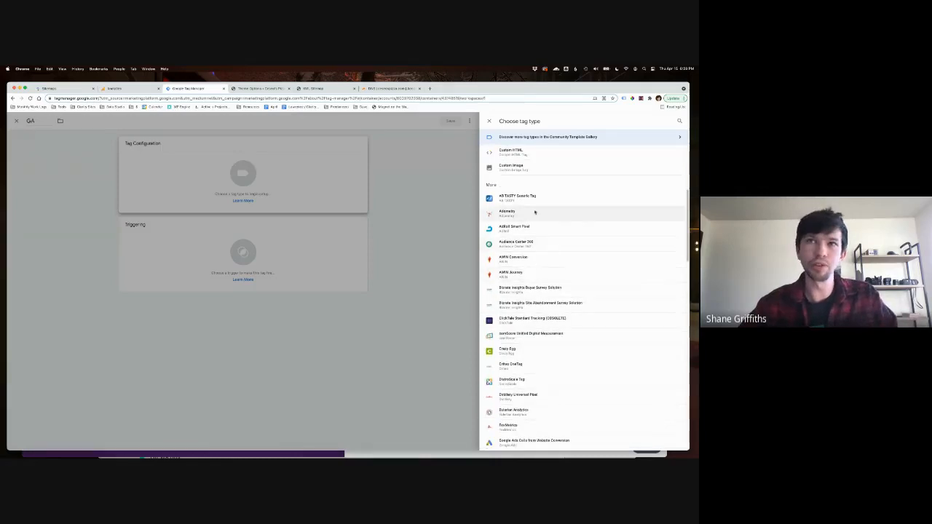
pyautogui.scroll(-3, 545, 356)
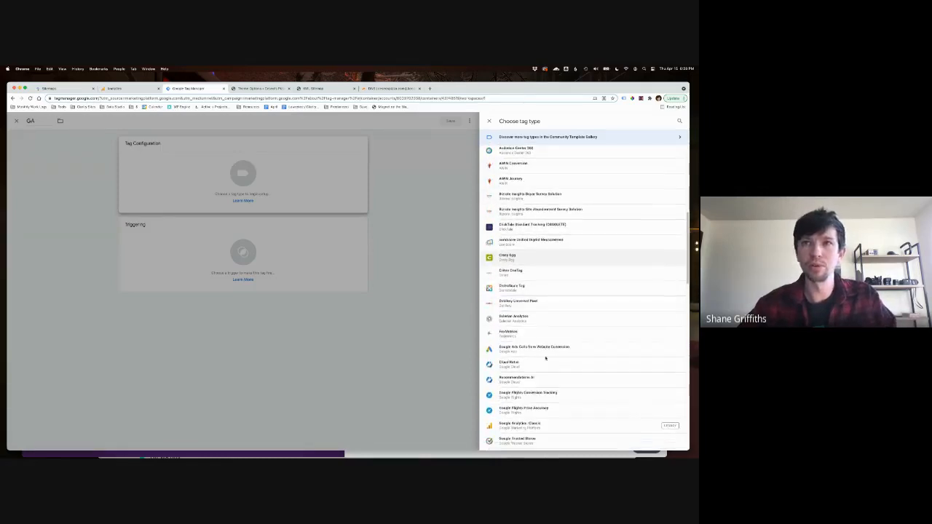
pyautogui.scroll(-2, 548, 364)
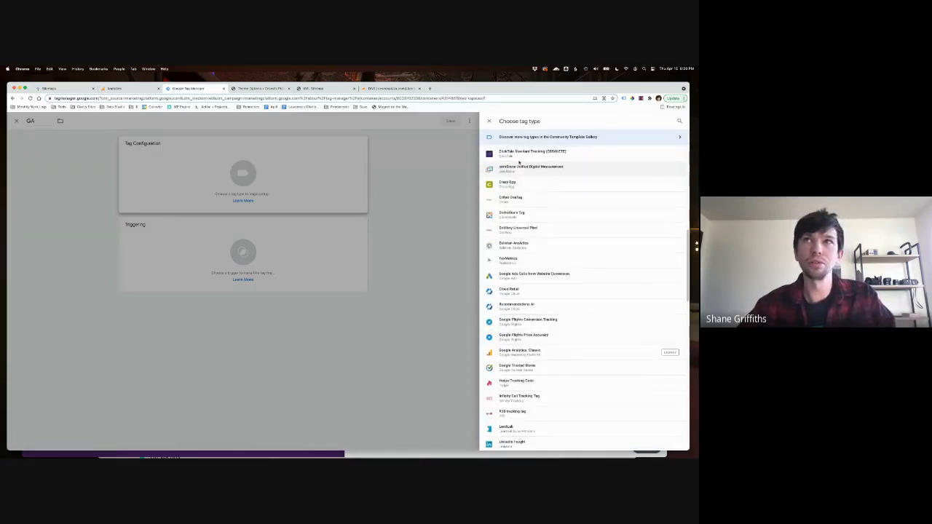
pyautogui.scroll(-15, 539, 306)
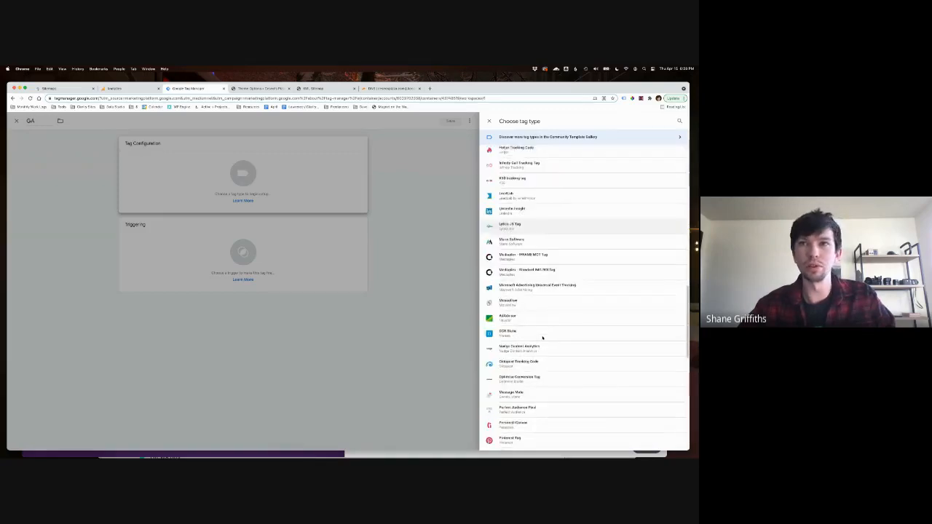
pyautogui.scroll(1, 542, 342)
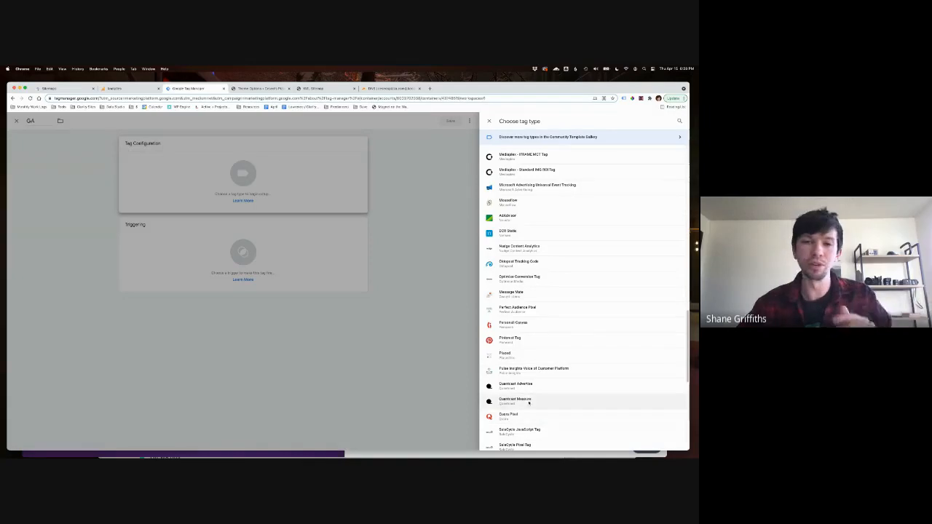
pyautogui.scroll(20, 530, 404)
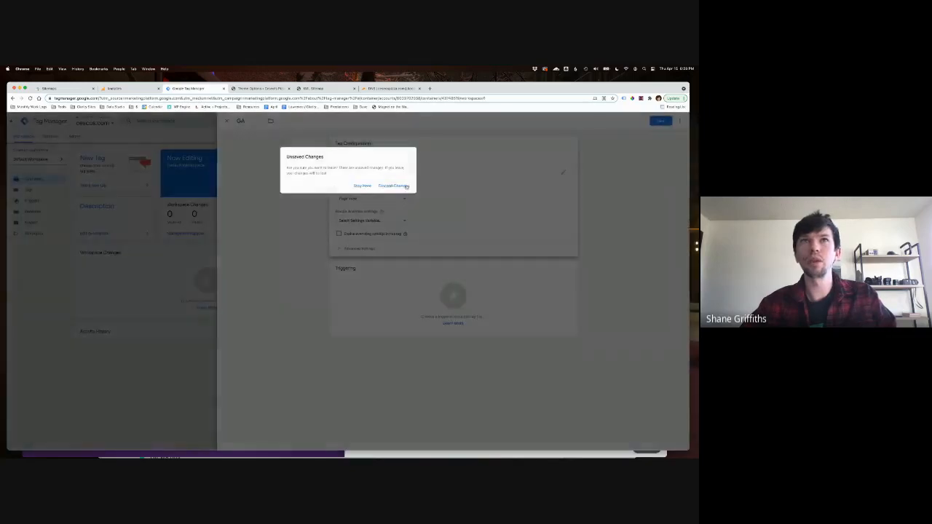
pyautogui.click(362, 186)
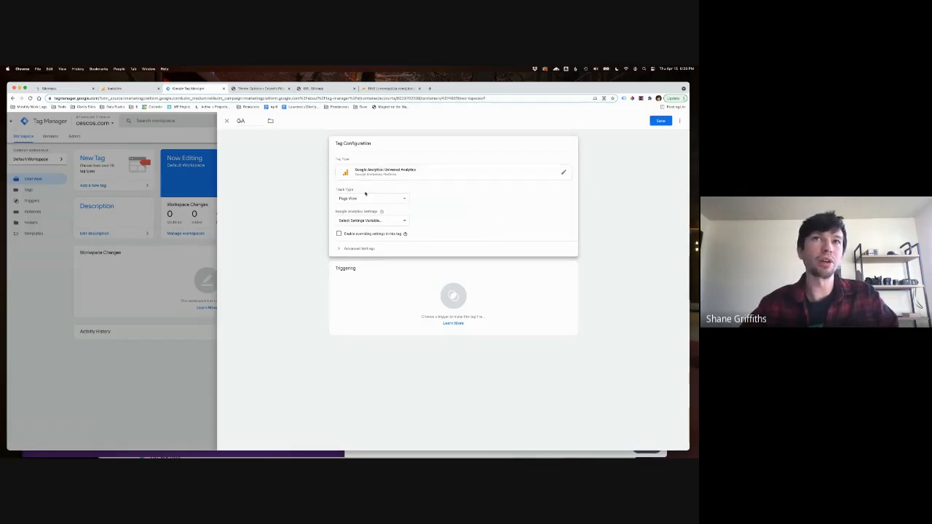
# Keep Page View as the GA tag's track type and start a new Google Analytics settings variable for it
pyautogui.click(366, 198)
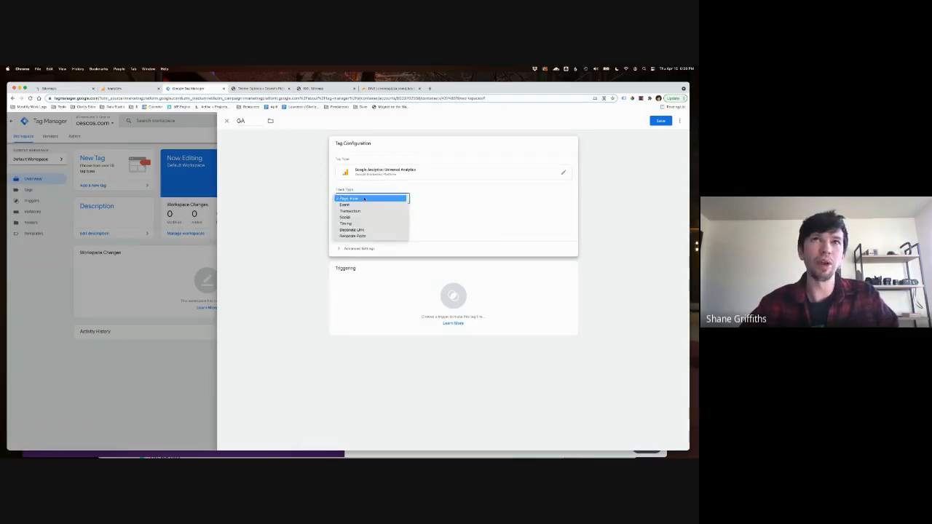
pyautogui.click(364, 198)
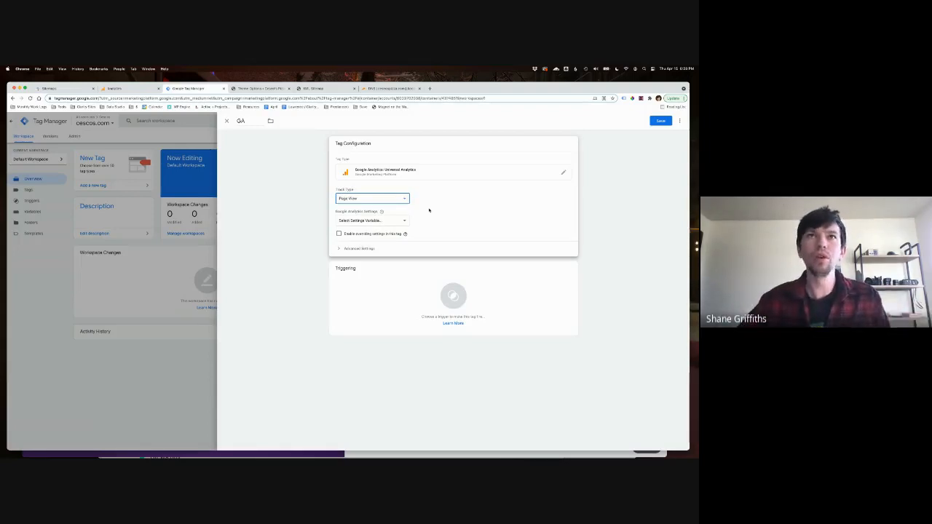
pyautogui.moveTo(381, 212)
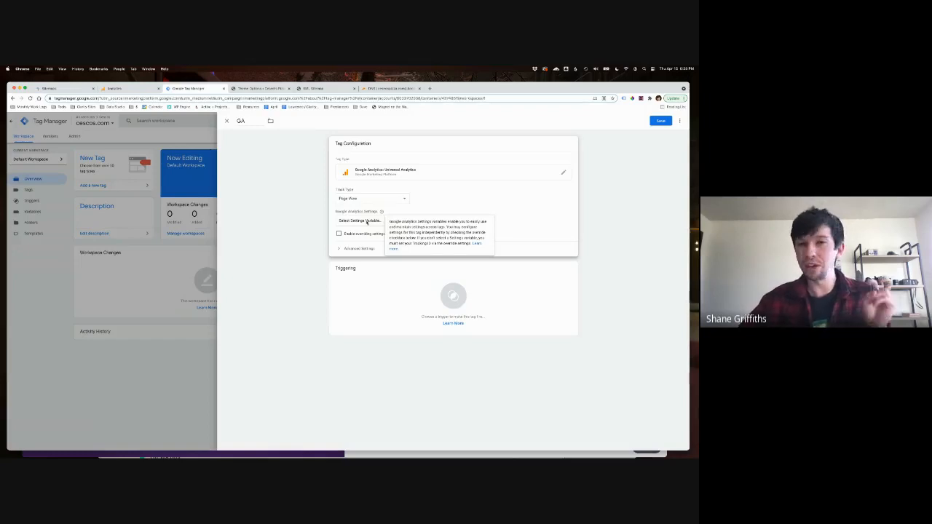
pyautogui.click(366, 222)
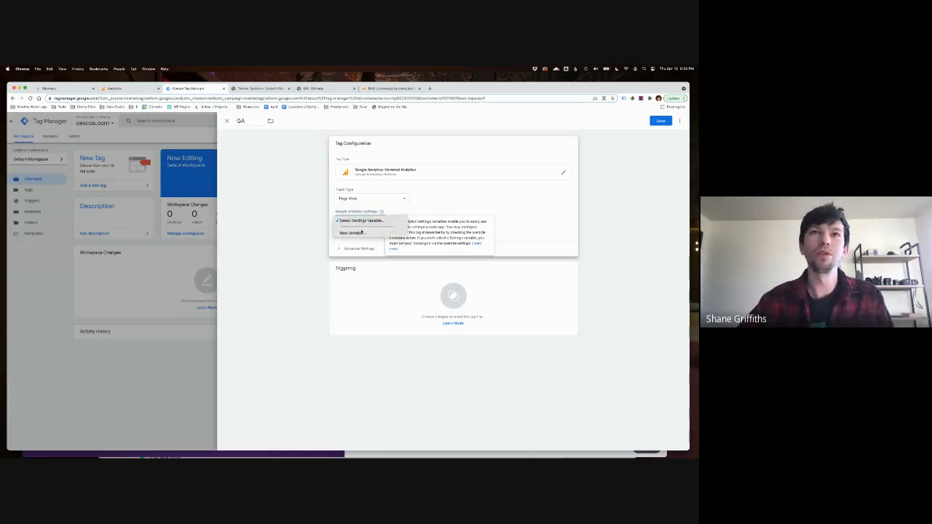
pyautogui.click(352, 222)
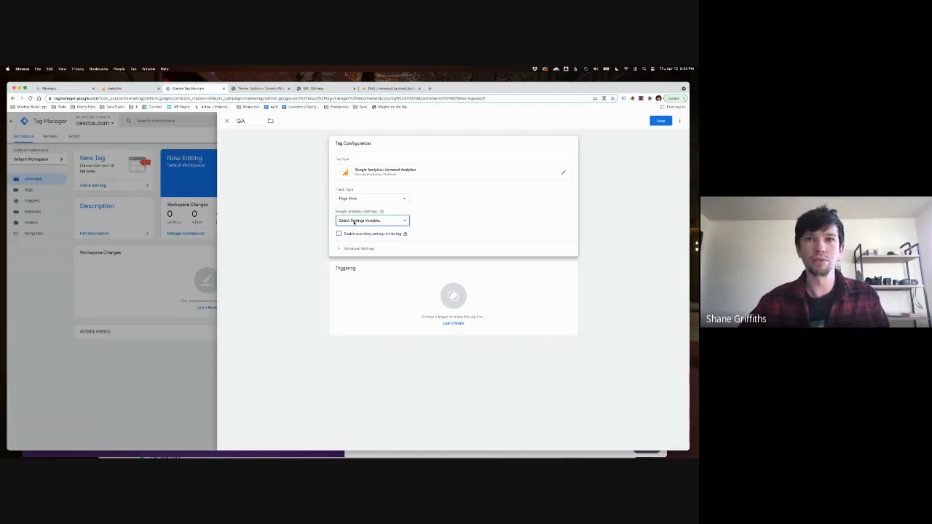
pyautogui.click(354, 222)
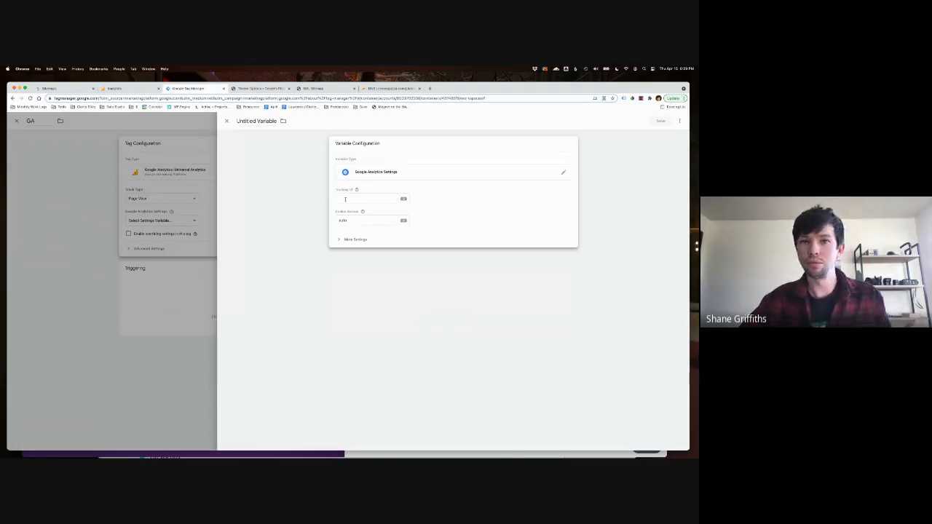
# Copy the tracking ID from the Analytics property settings into the new variable's tracking ID in Tag Manager
pyautogui.click(348, 199)
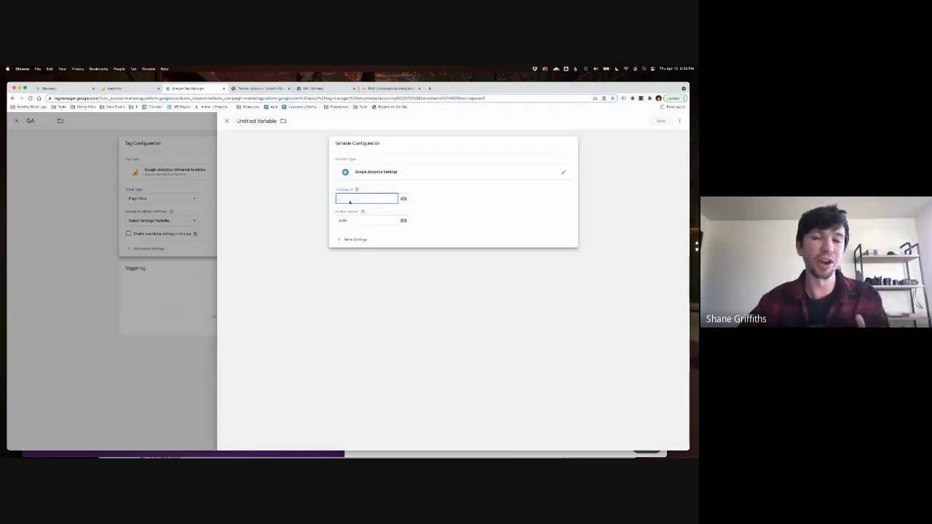
pyautogui.click(123, 87)
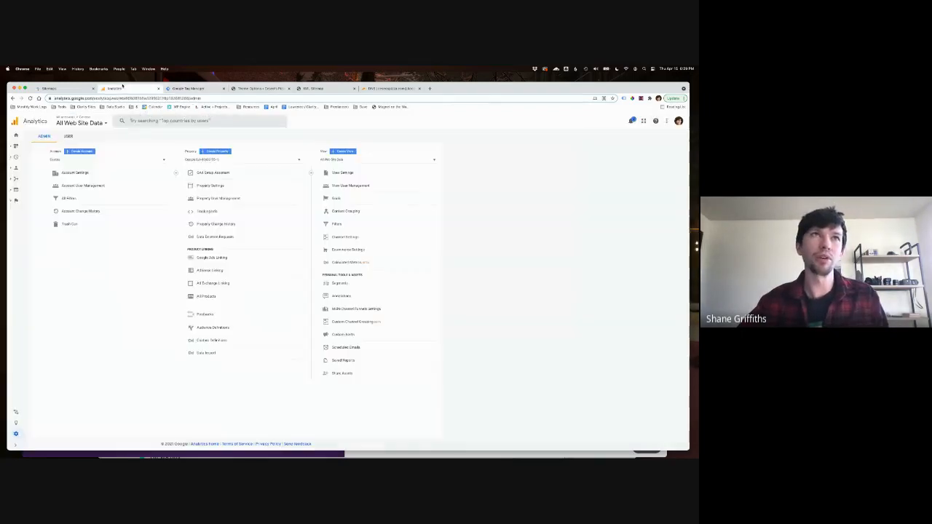
pyautogui.click(209, 187)
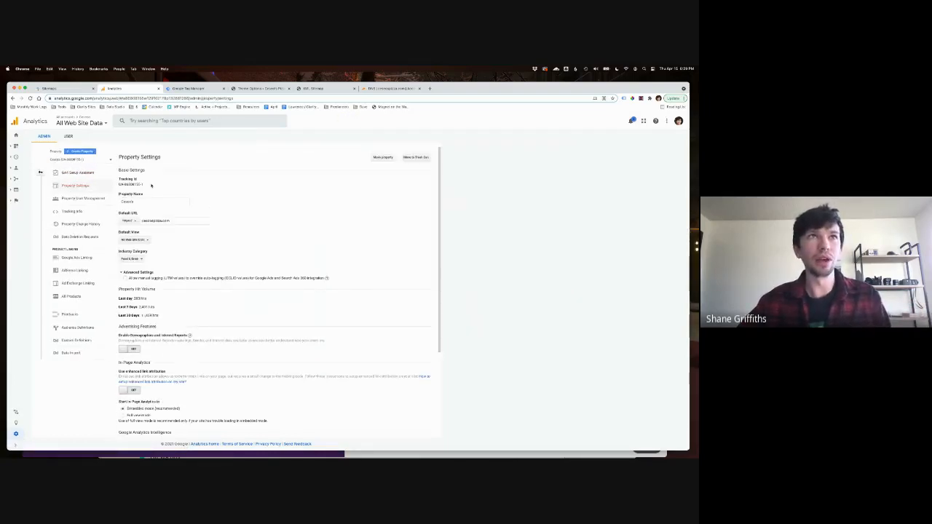
pyautogui.moveTo(152, 186); pyautogui.dragTo(118, 186)
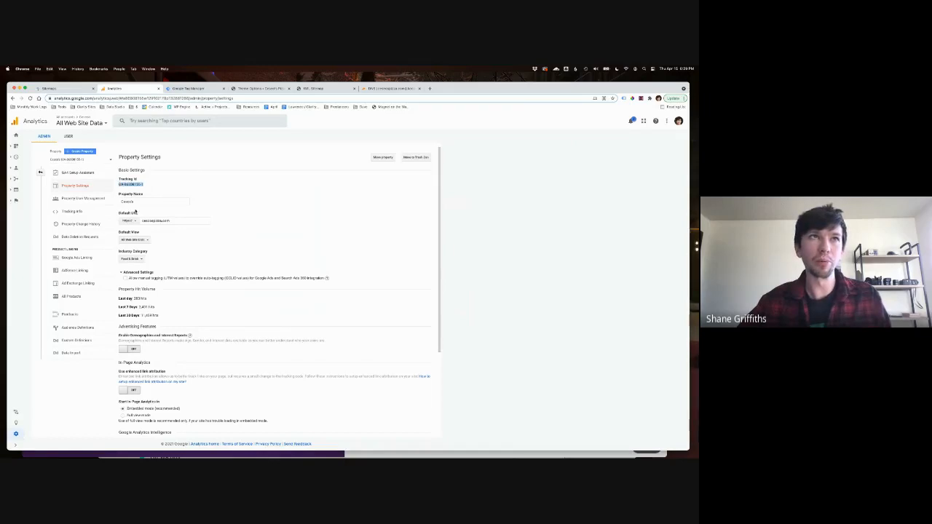
pyautogui.click(41, 174)
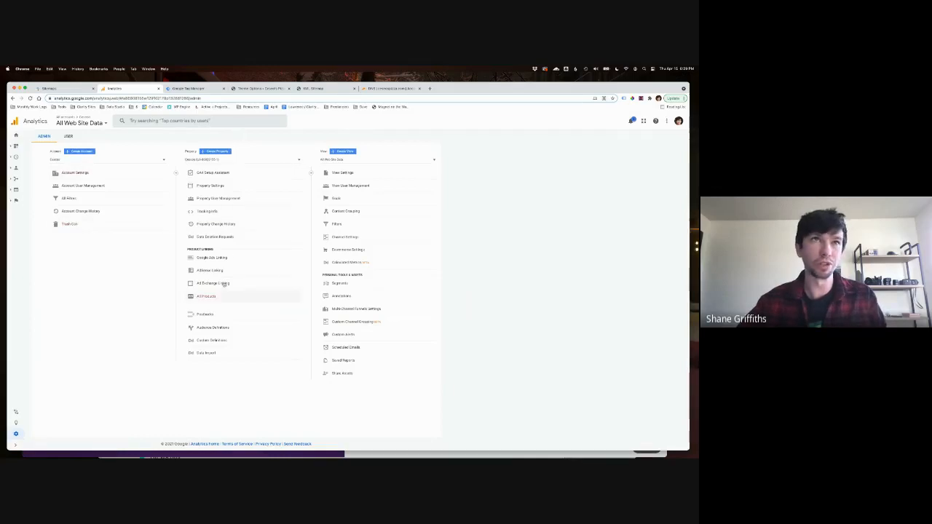
pyautogui.click(212, 185)
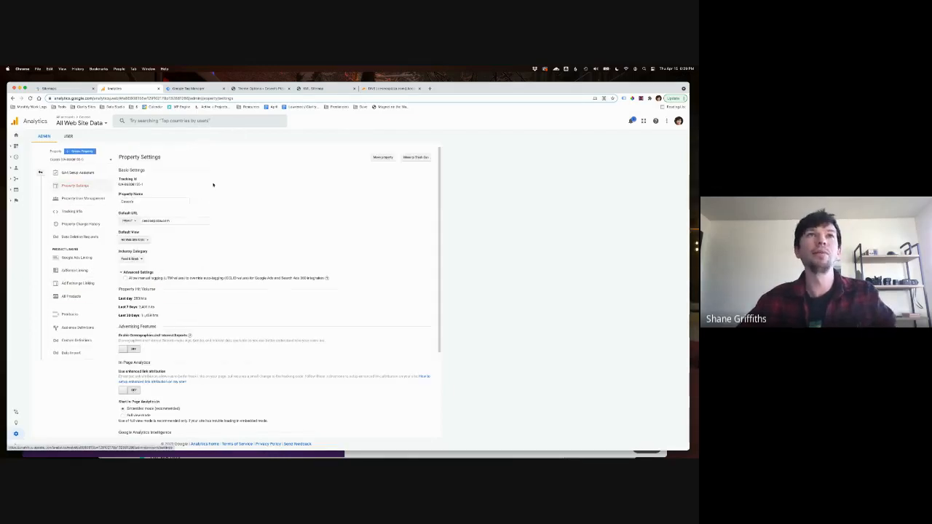
pyautogui.moveTo(145, 185); pyautogui.dragTo(119, 185)
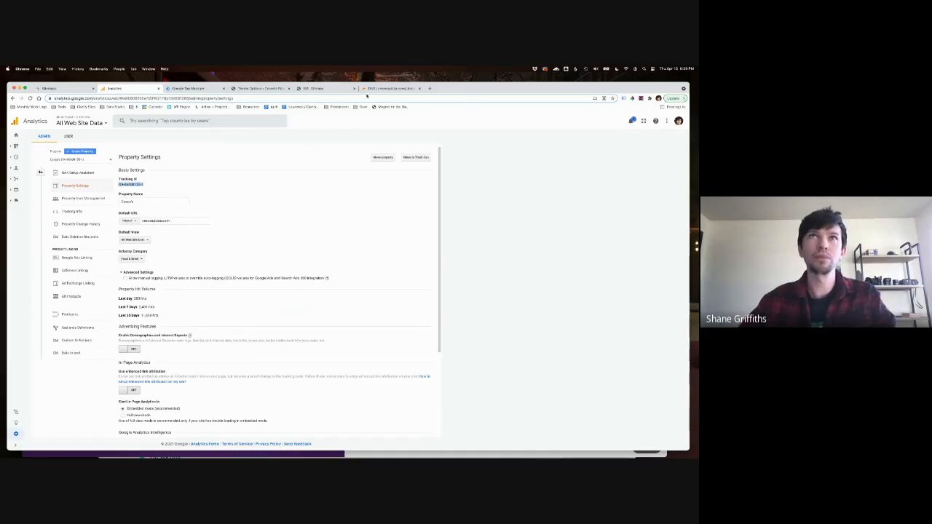
pyautogui.click(188, 88)
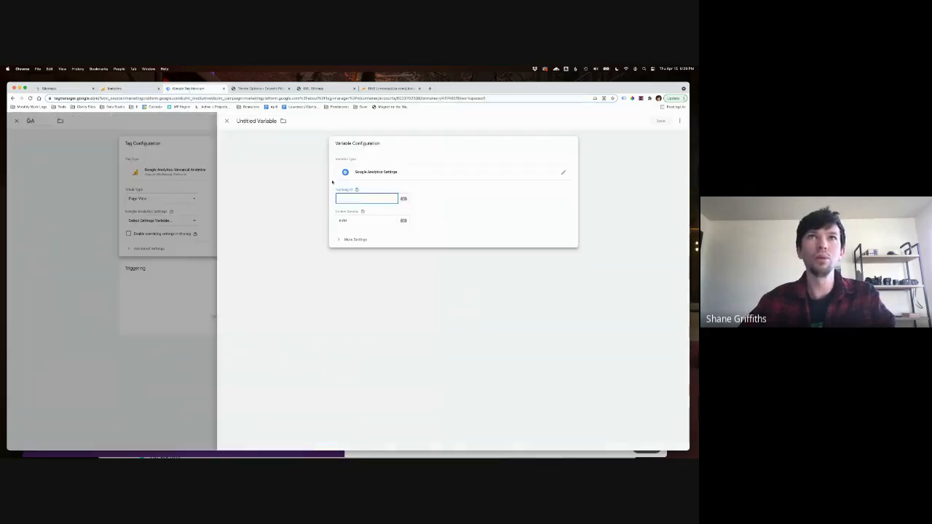
pyautogui.press('super+v')
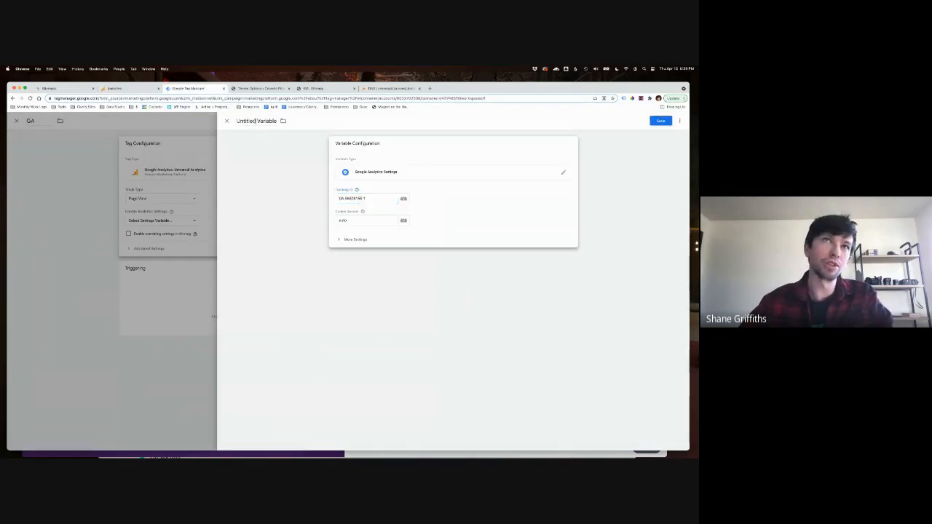
# Name the variable GA Settings and save it
pyautogui.click(252, 121)
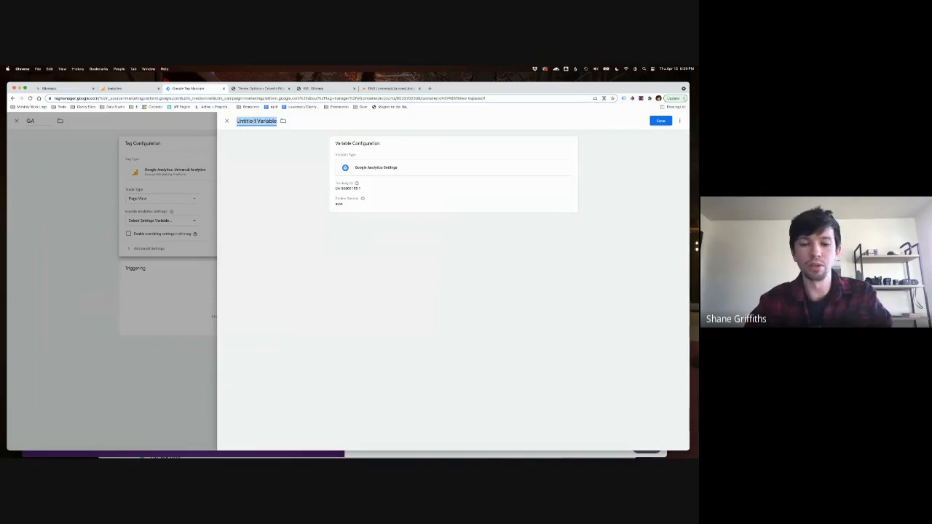
pyautogui.write('GA Settin')
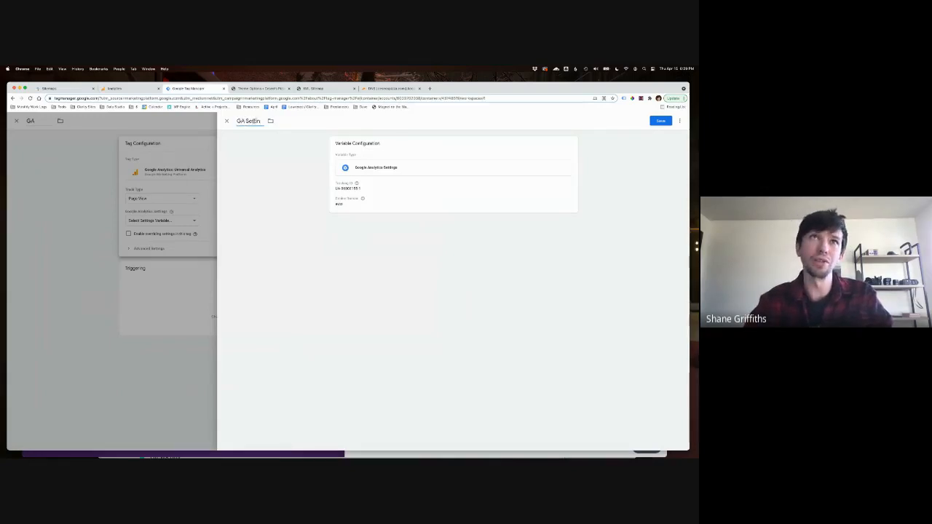
pyautogui.write('gs')
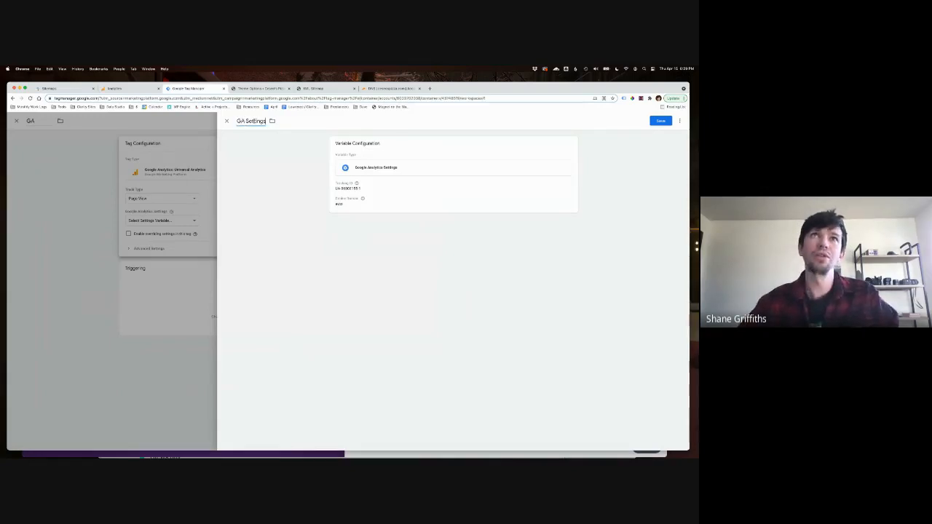
pyautogui.click(661, 122)
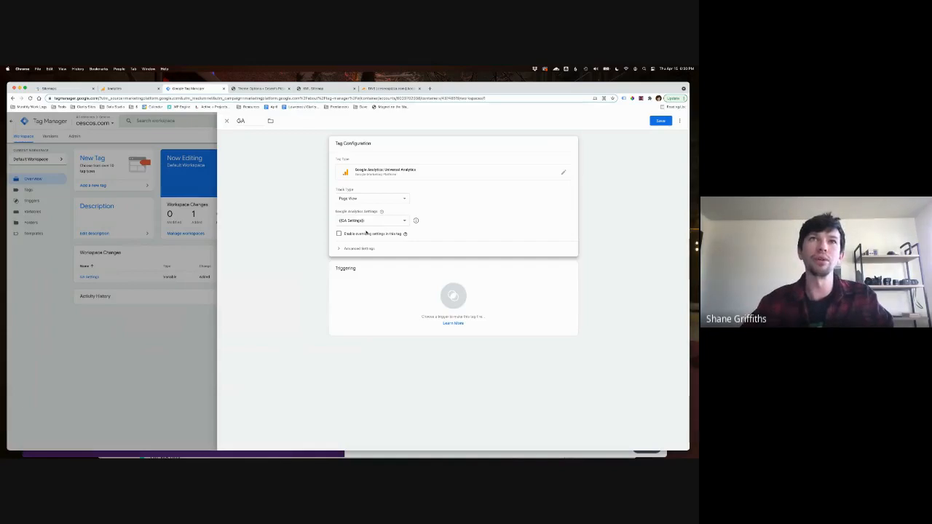
# Add the All Pages trigger to the GA tag and save the tag
pyautogui.click(368, 291)
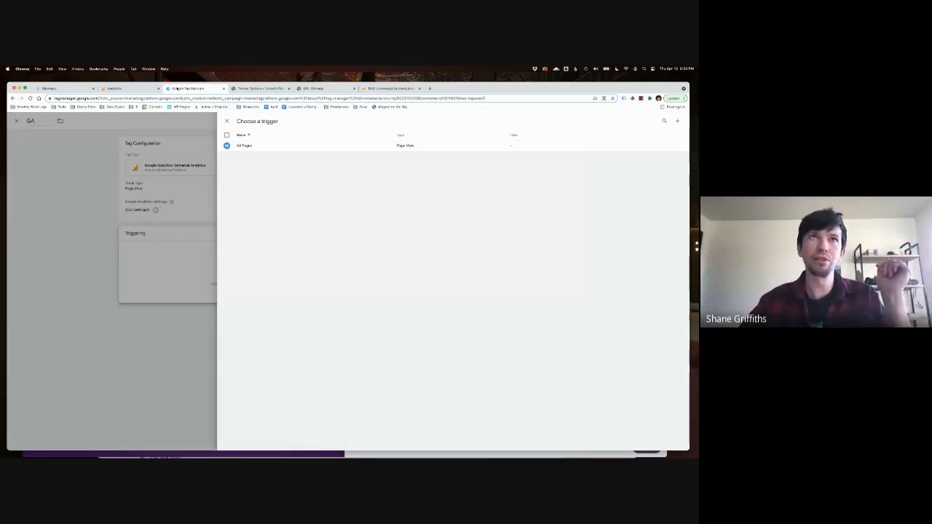
pyautogui.click(245, 146)
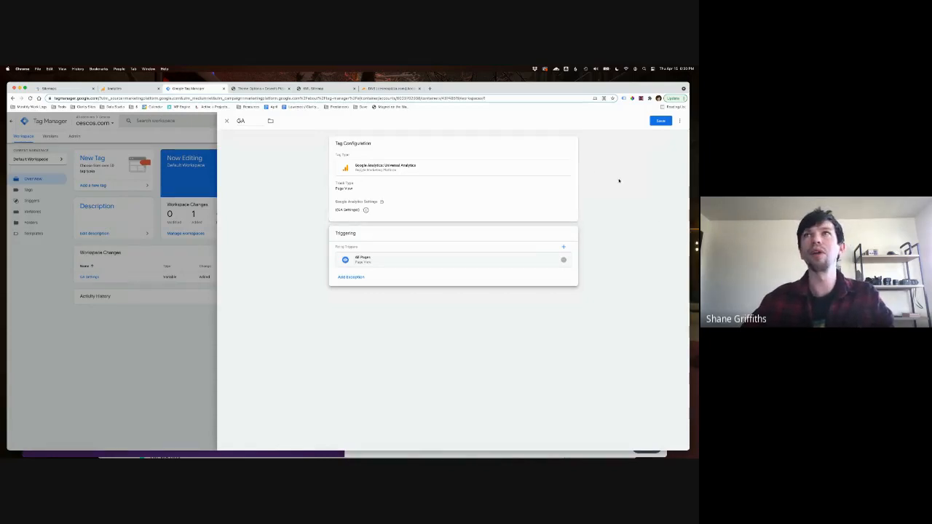
pyautogui.click(660, 121)
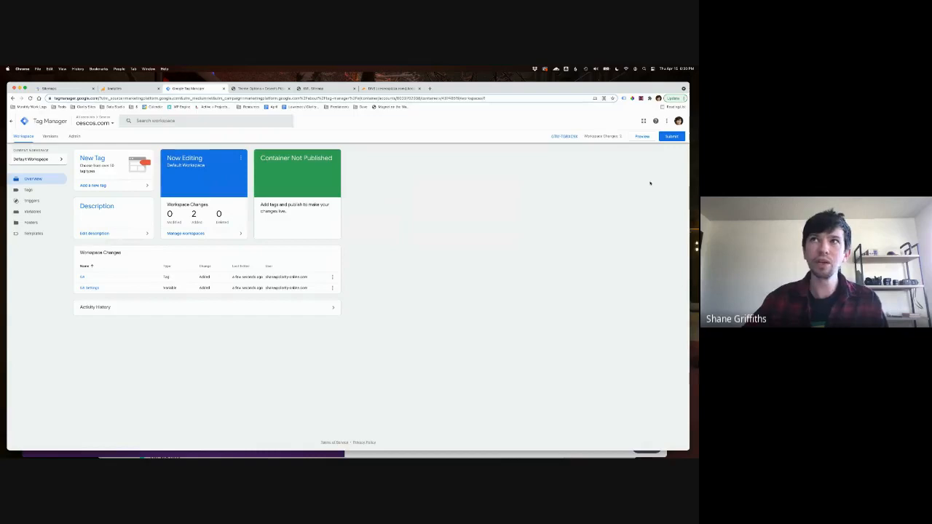
# Submit the workspace changes and publish them as a version named "Installed GA"
pyautogui.click(670, 137)
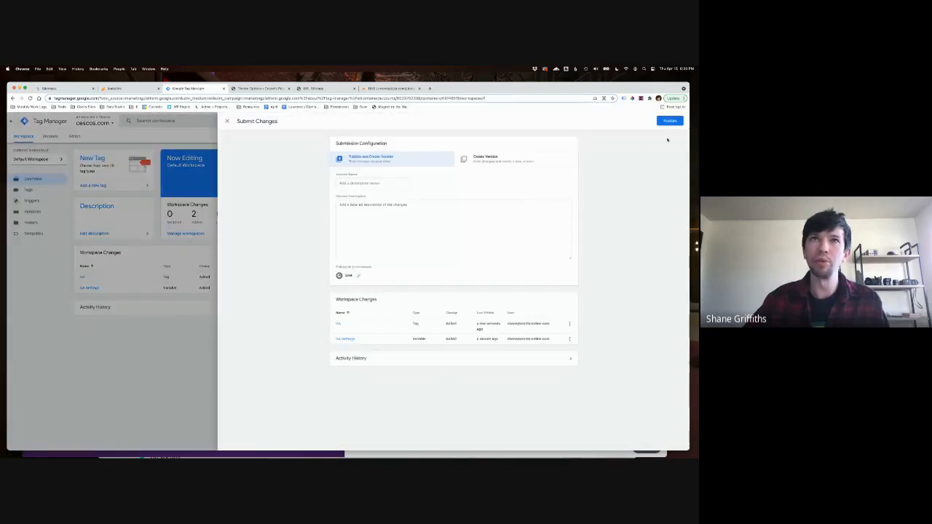
pyautogui.click(356, 183)
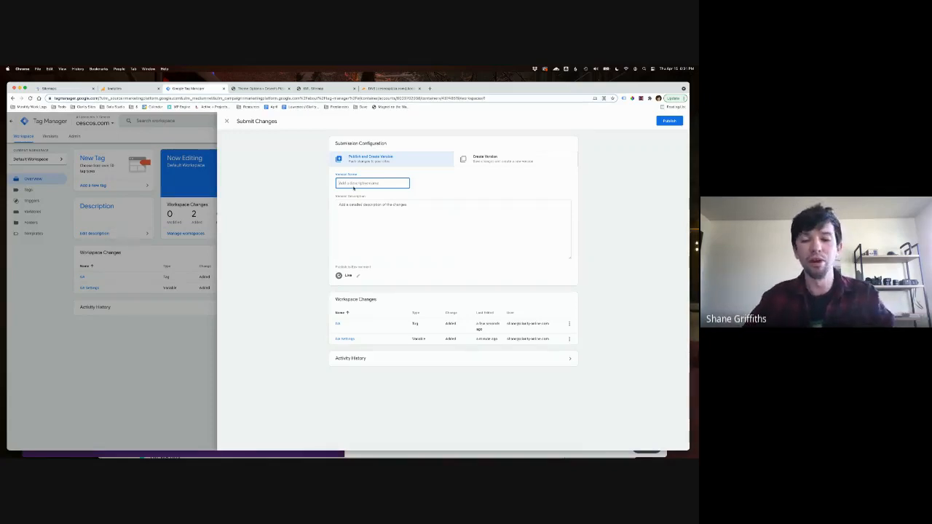
pyautogui.write('Installed GA4')
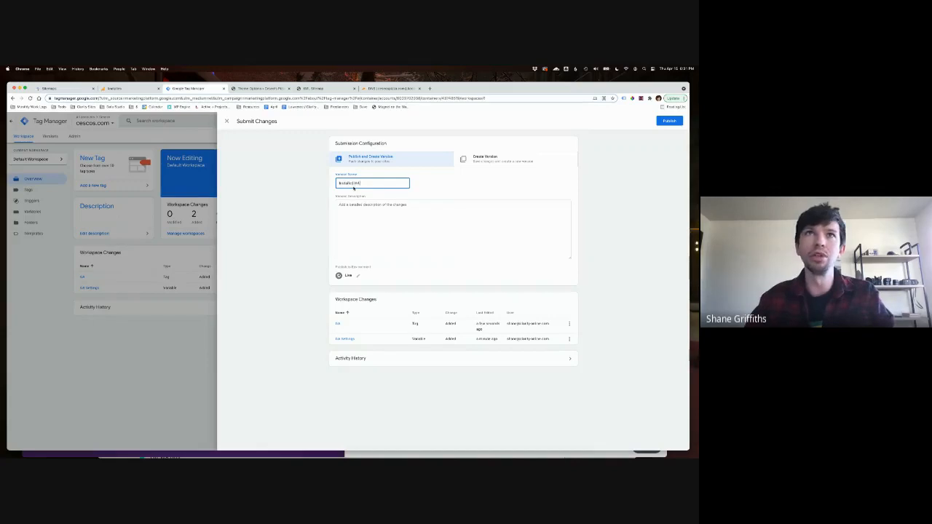
pyautogui.press('BackSpace')
pyautogui.press('BackSpace')
pyautogui.press('BackSpace')
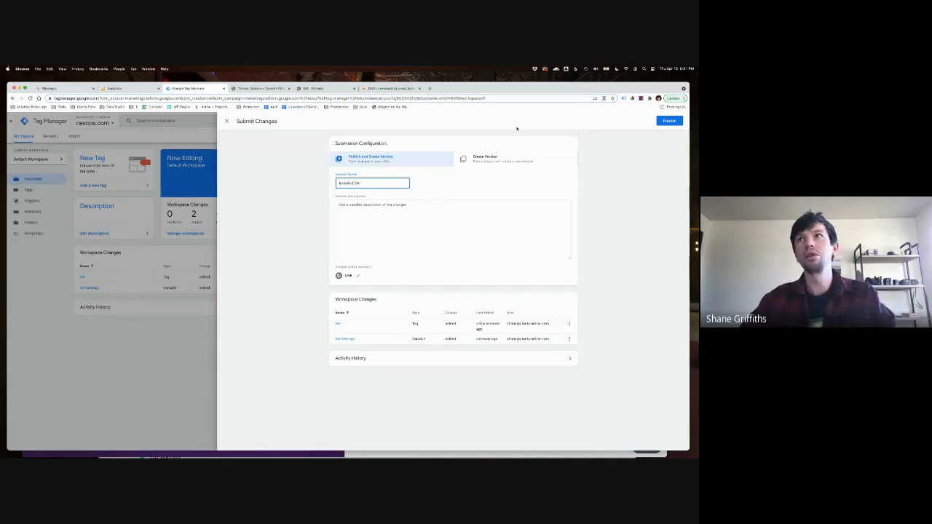
pyautogui.write('GA')
pyautogui.click(670, 121)
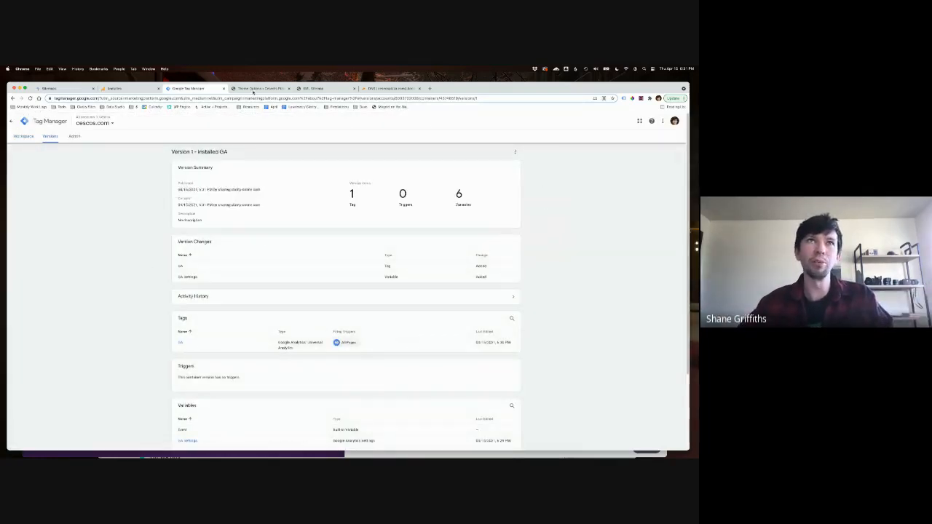
# Load cescospizza.com in place of the XML sitemap and check the page's installed tags with Google Tag Assistant
pyautogui.click(115, 88)
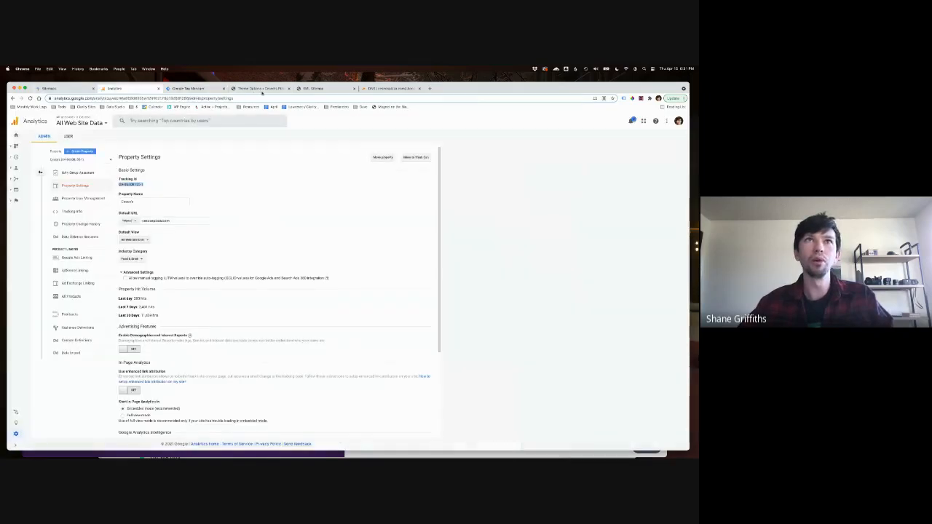
pyautogui.click(260, 88)
pyautogui.click(314, 88)
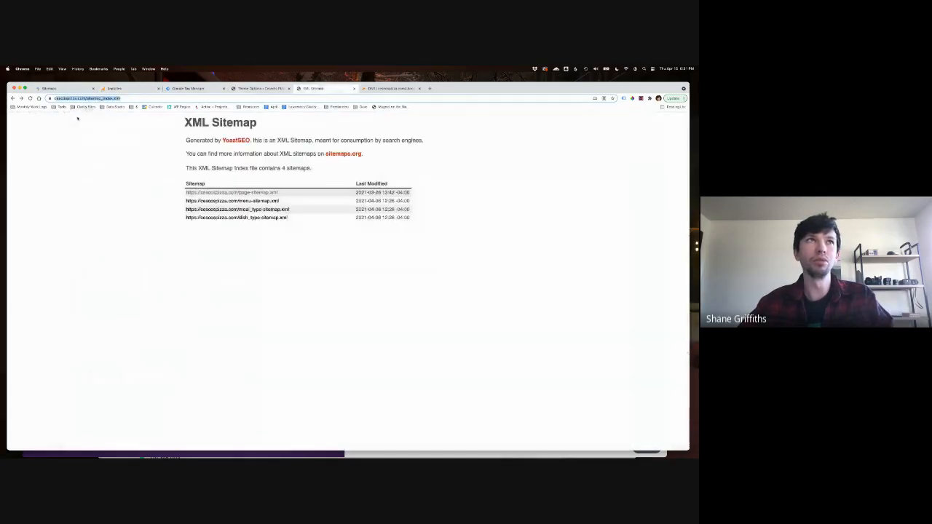
pyautogui.write('cescospizza.com')
pyautogui.press('Return')
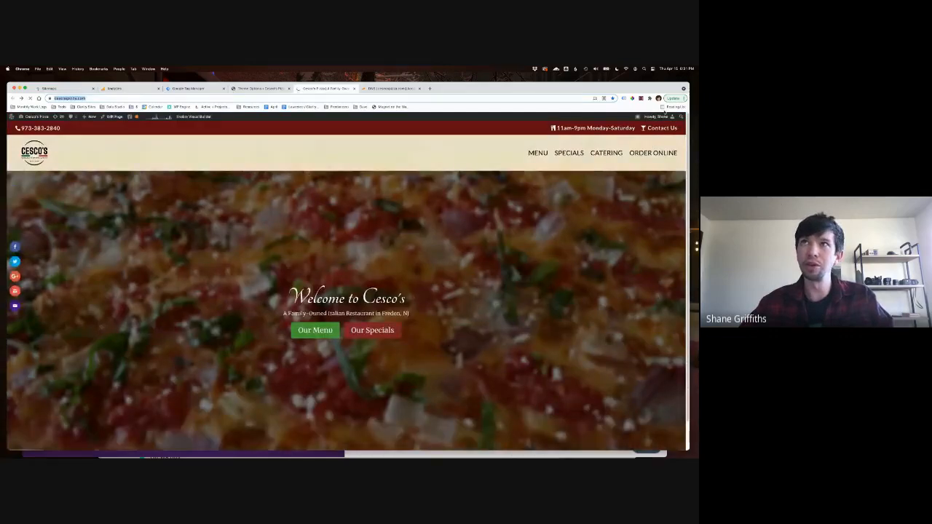
pyautogui.click(623, 99)
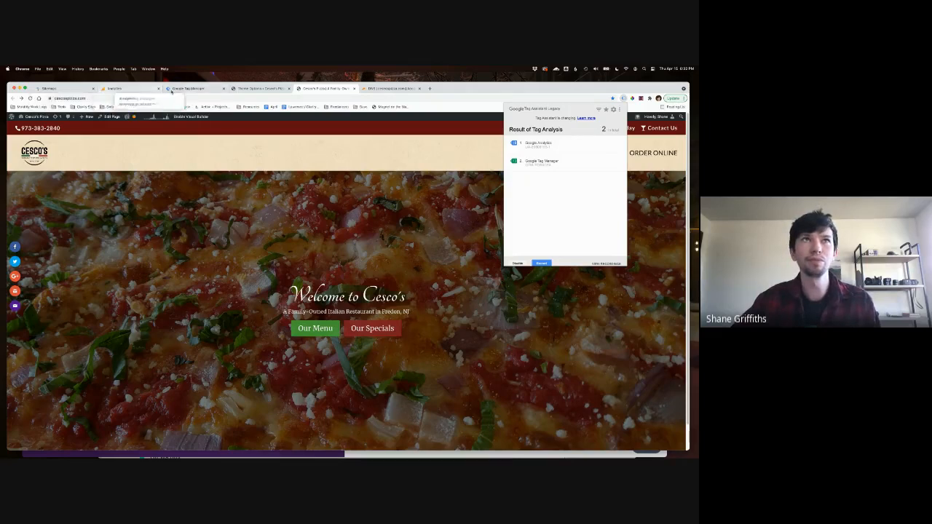
# Return to the Tag Manager workspace and view the container's triggers and tags
pyautogui.click(188, 88)
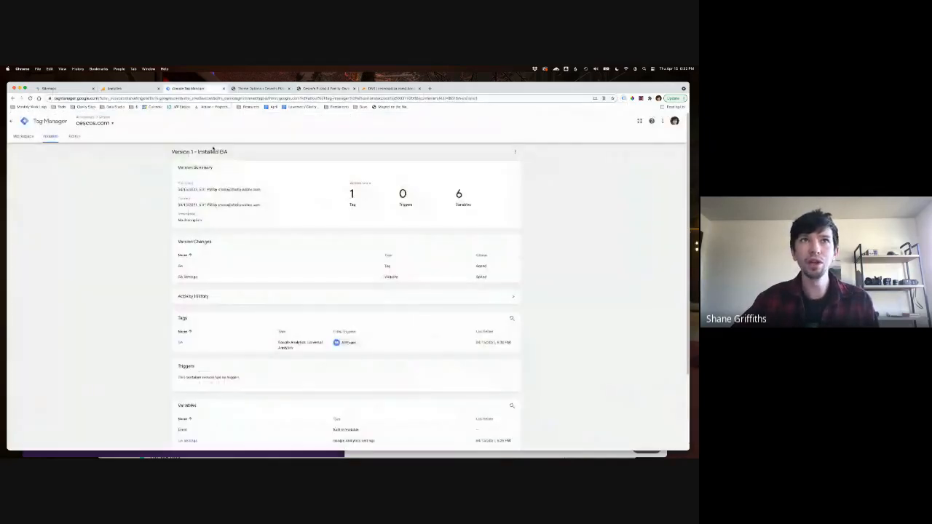
pyautogui.click(23, 136)
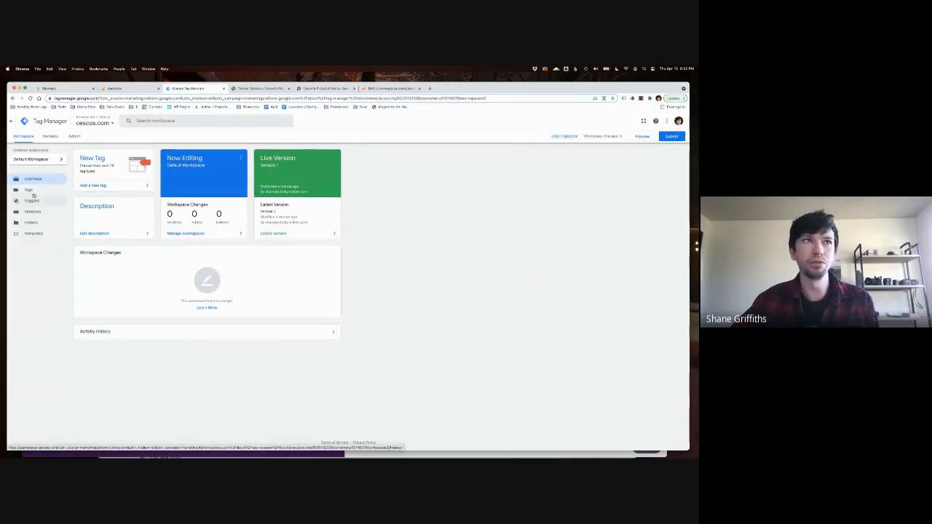
pyautogui.click(31, 201)
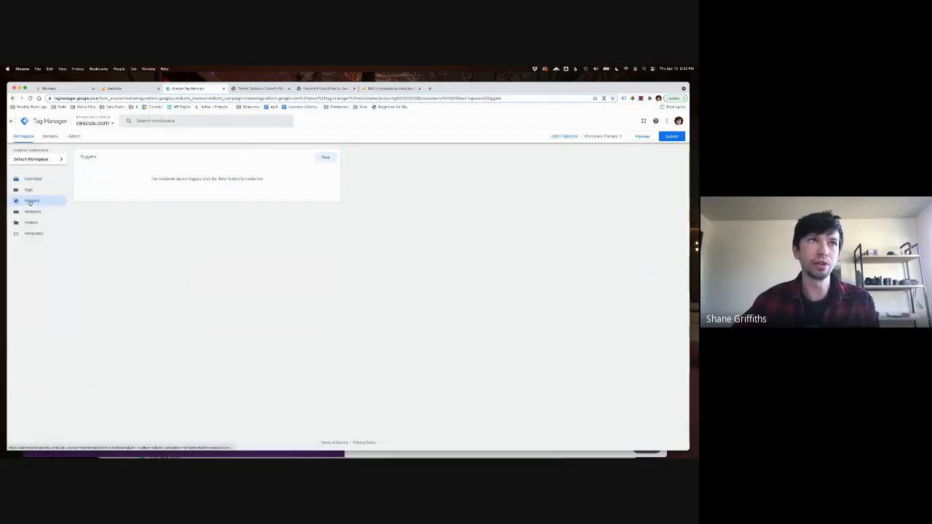
pyautogui.click(29, 190)
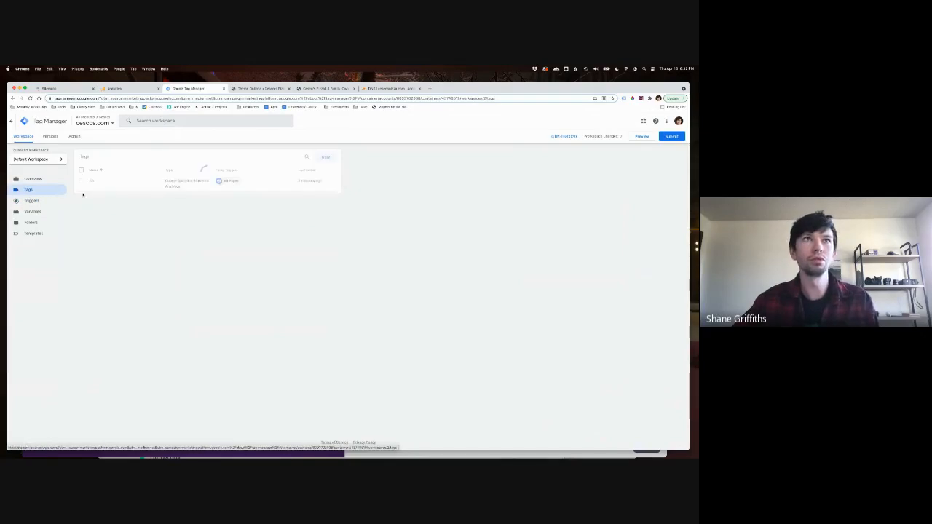
# Add a triggering exception to the GA tag using a new trigger named "Exclude page"
pyautogui.click(128, 181)
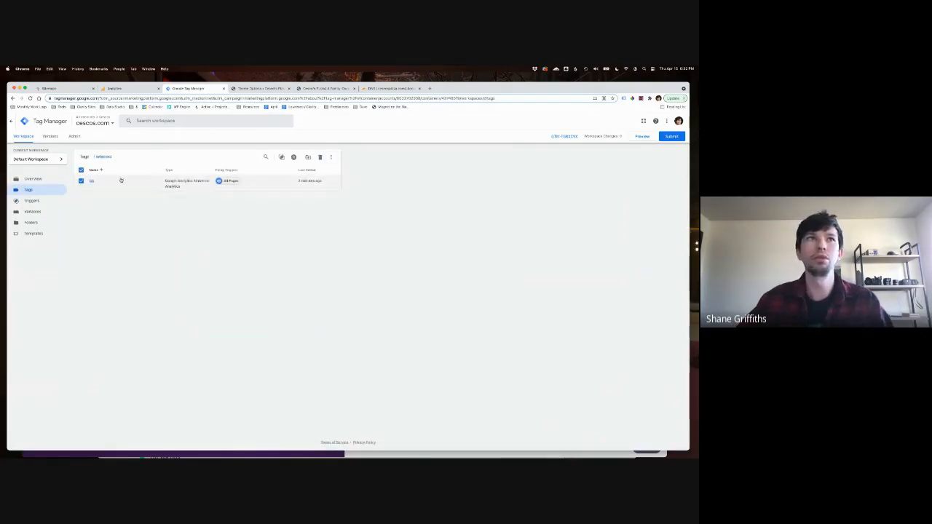
pyautogui.click(91, 181)
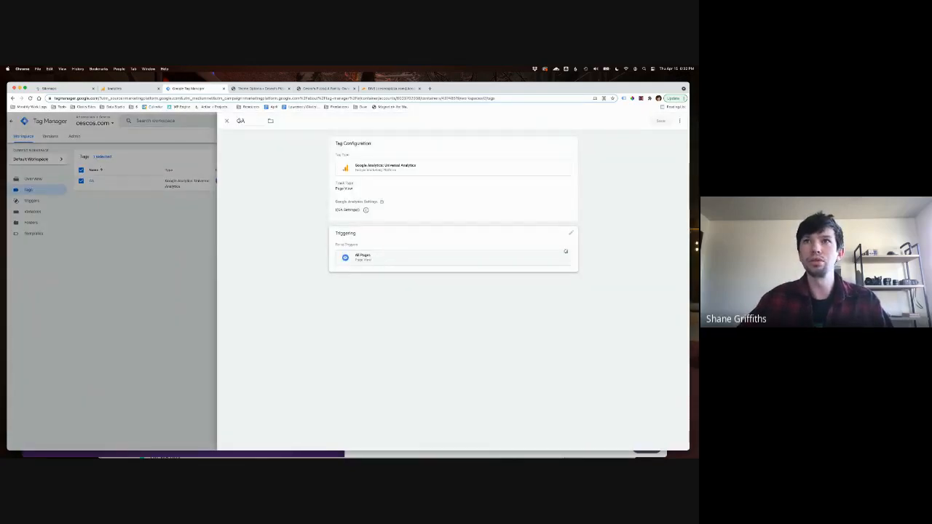
pyautogui.click(574, 233)
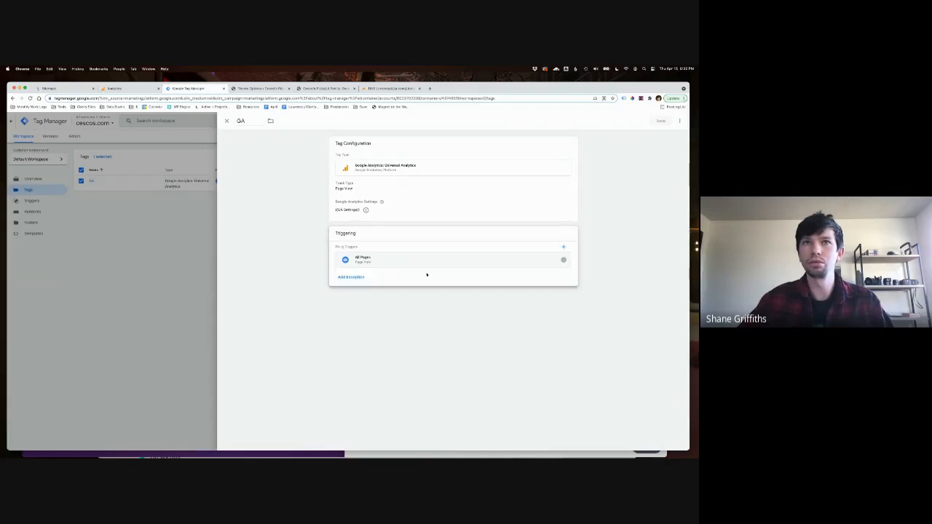
pyautogui.click(343, 277)
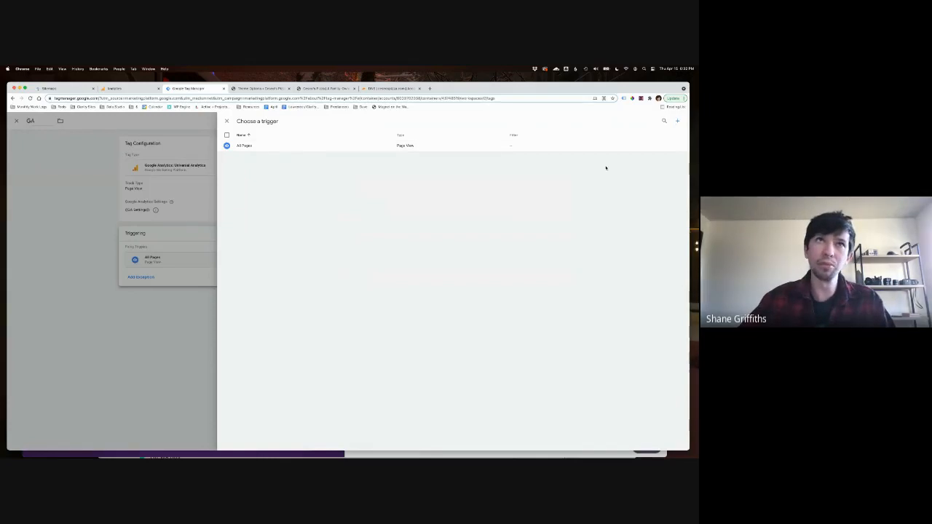
pyautogui.click(676, 122)
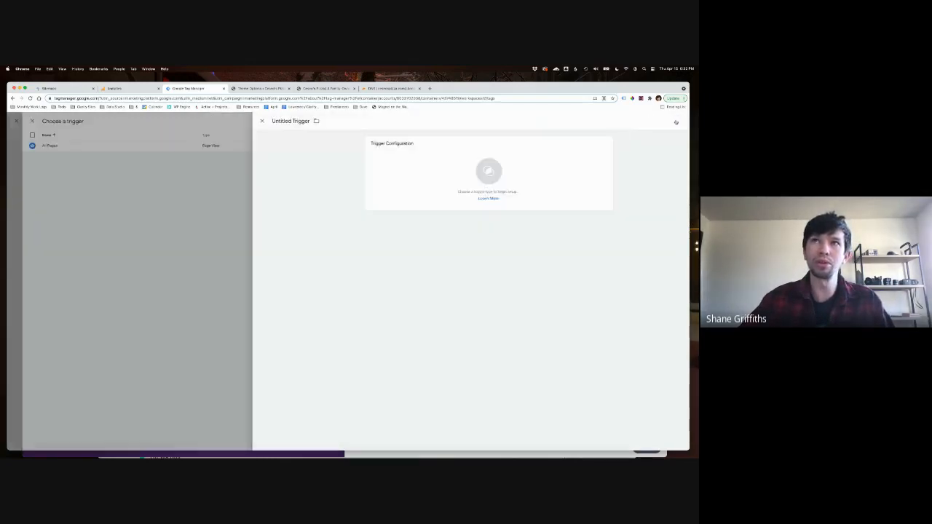
pyautogui.click(254, 119)
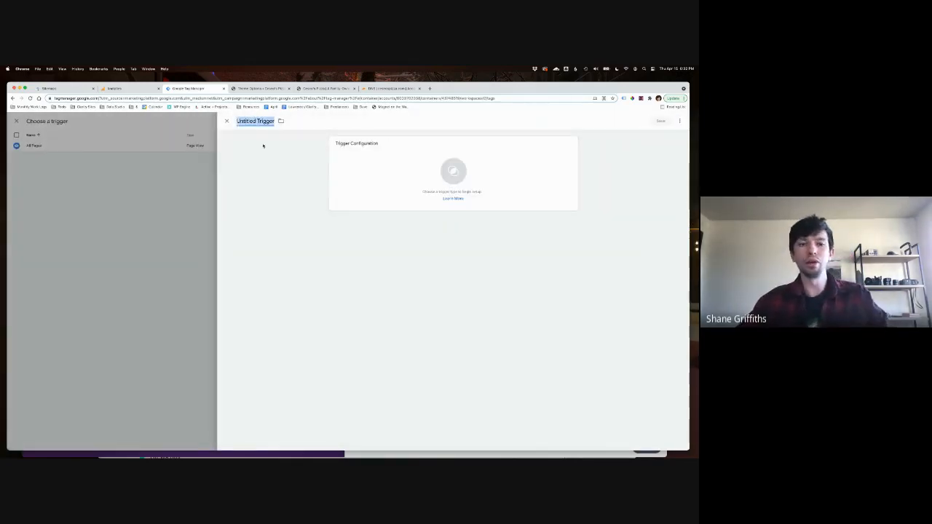
pyautogui.write('Edude')
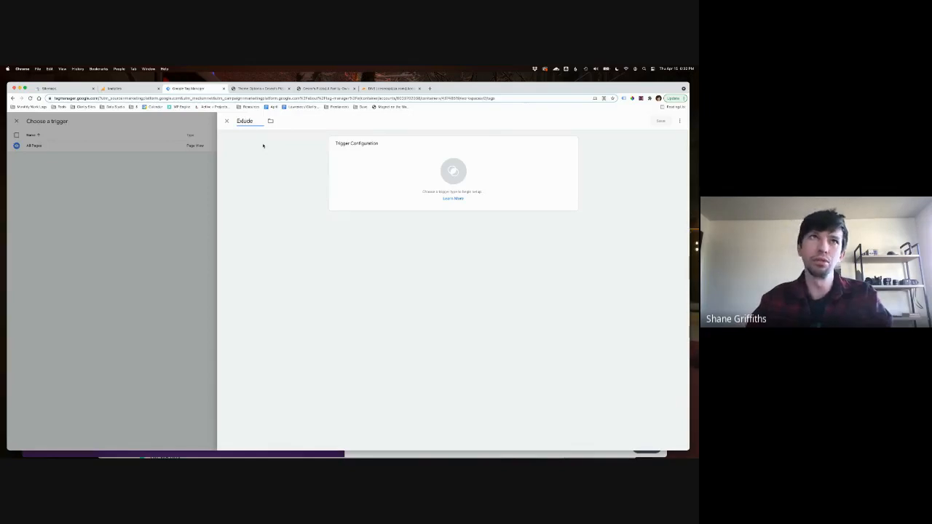
pyautogui.press('BackSpace')
pyautogui.write('clude')
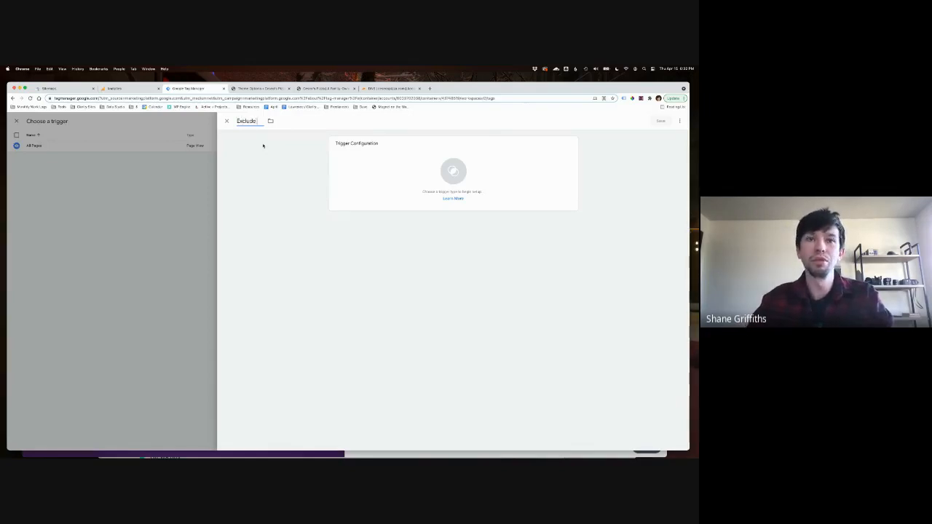
pyautogui.write(' page')
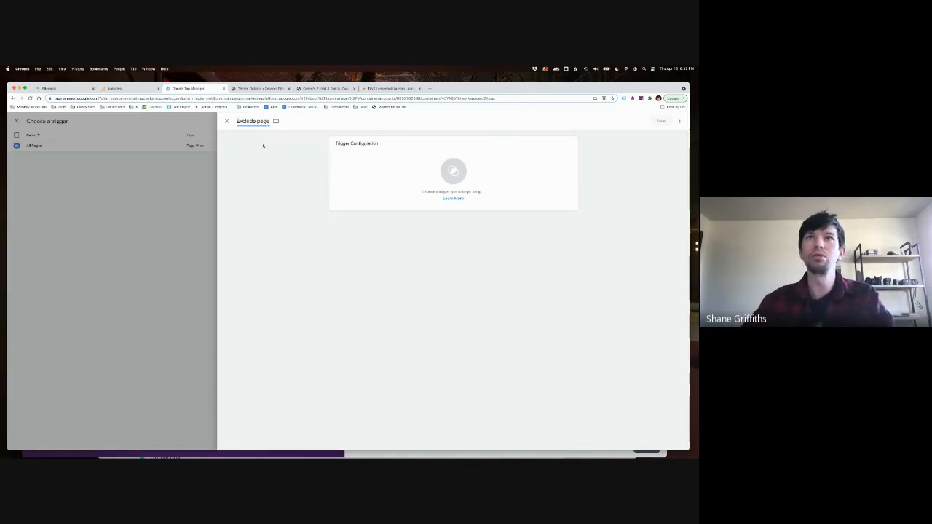
# Make the trigger a Page View type firing on Some Page Views where Page URL contains "/now/", and save it
pyautogui.click(356, 174)
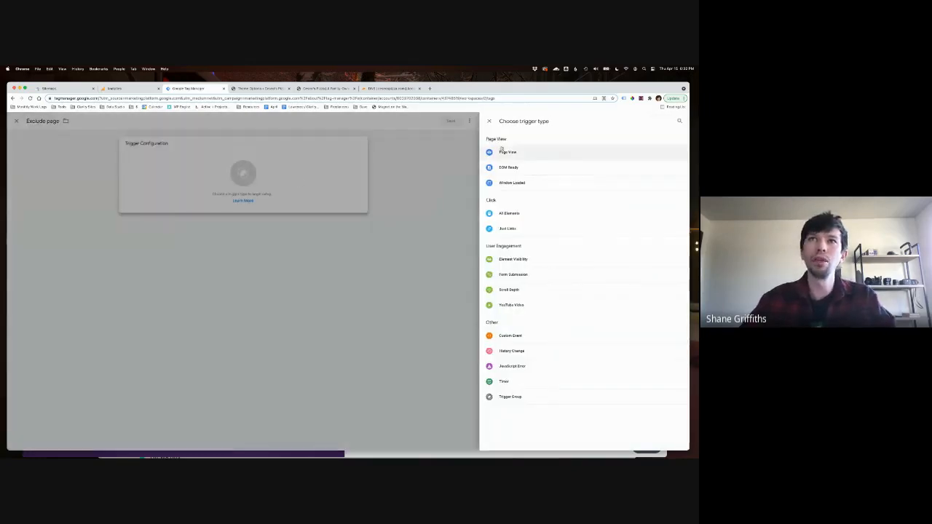
pyautogui.click(508, 153)
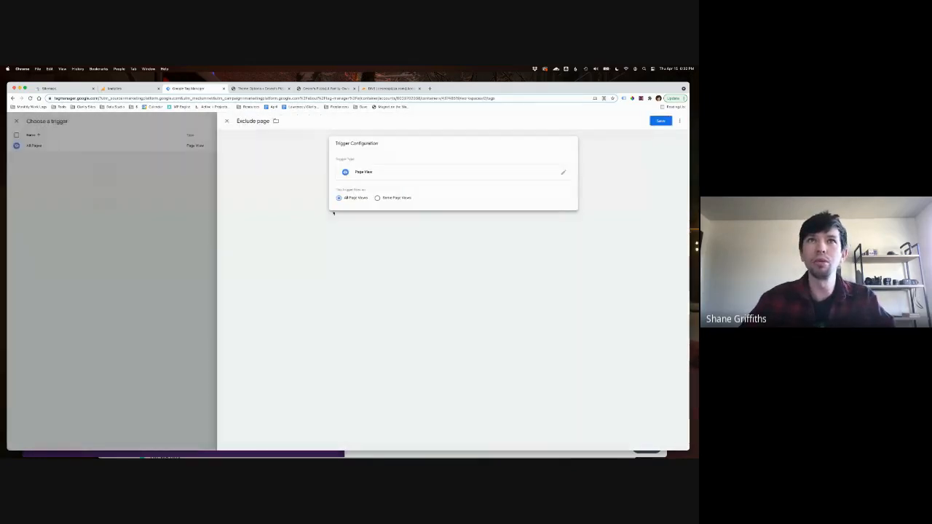
pyautogui.click(393, 199)
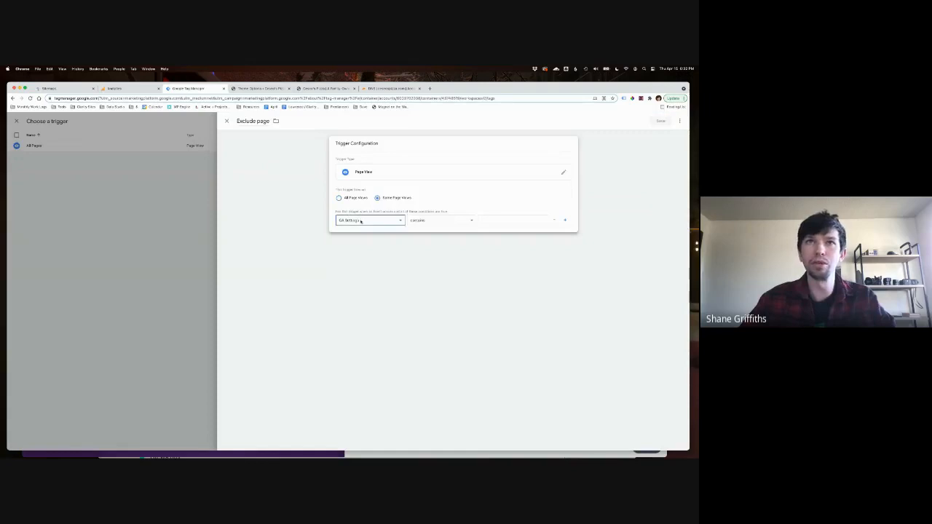
pyautogui.click(354, 220)
pyautogui.click(355, 240)
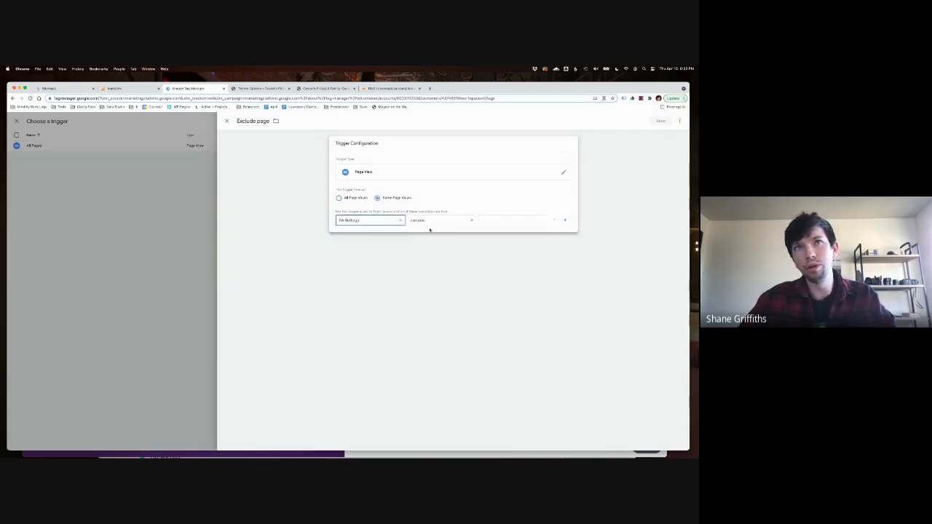
pyautogui.click(507, 221)
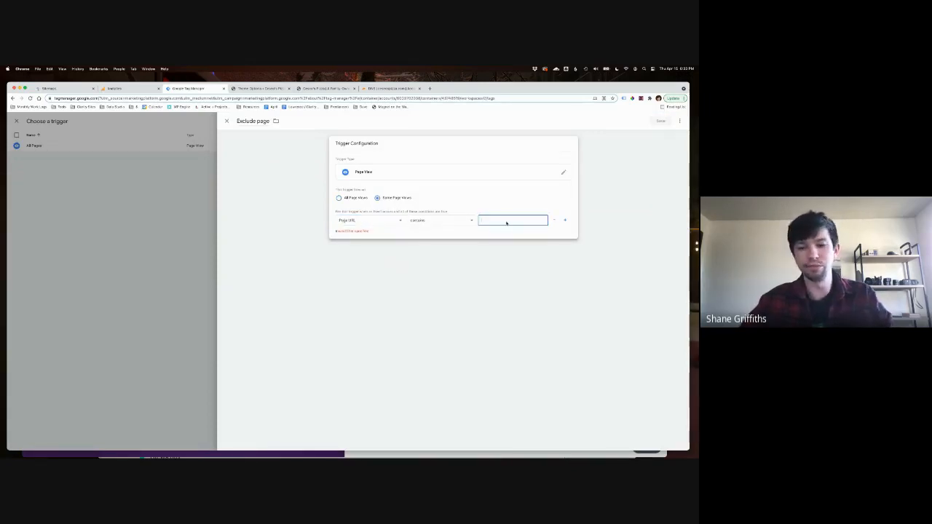
pyautogui.write('/now/')
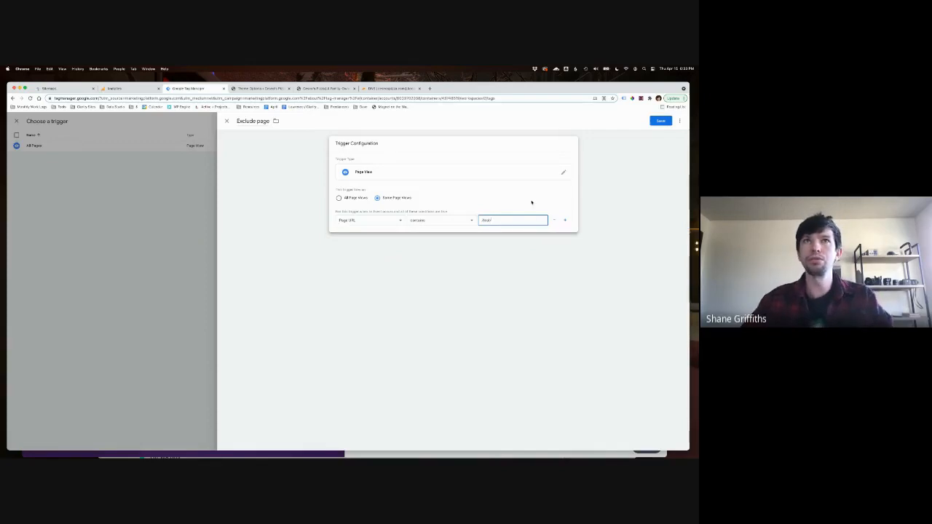
pyautogui.click(654, 123)
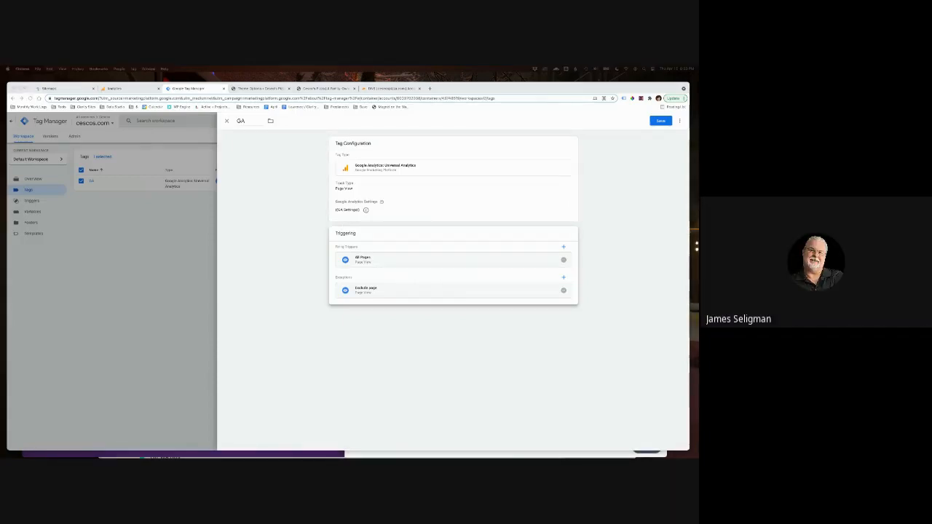
# Close the GA tag and discard its unsaved exception changes
pyautogui.click(226, 121)
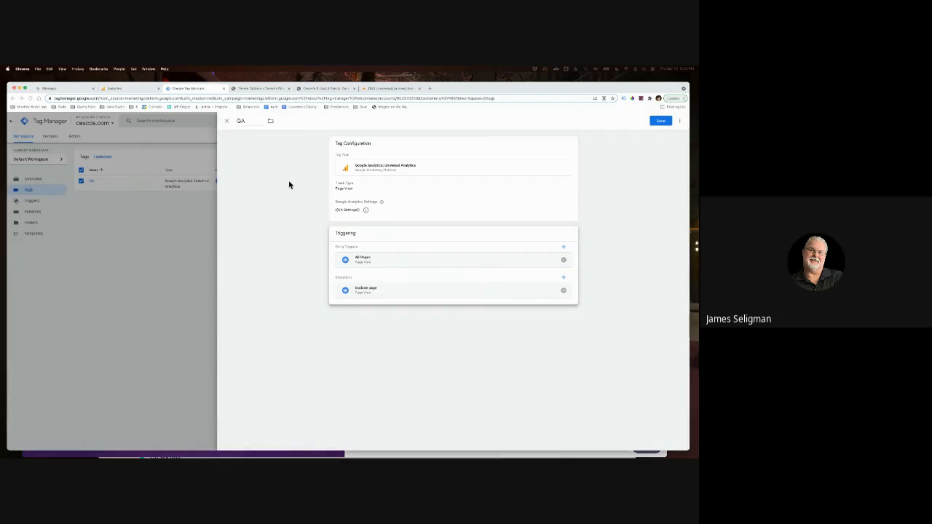
pyautogui.click(227, 121)
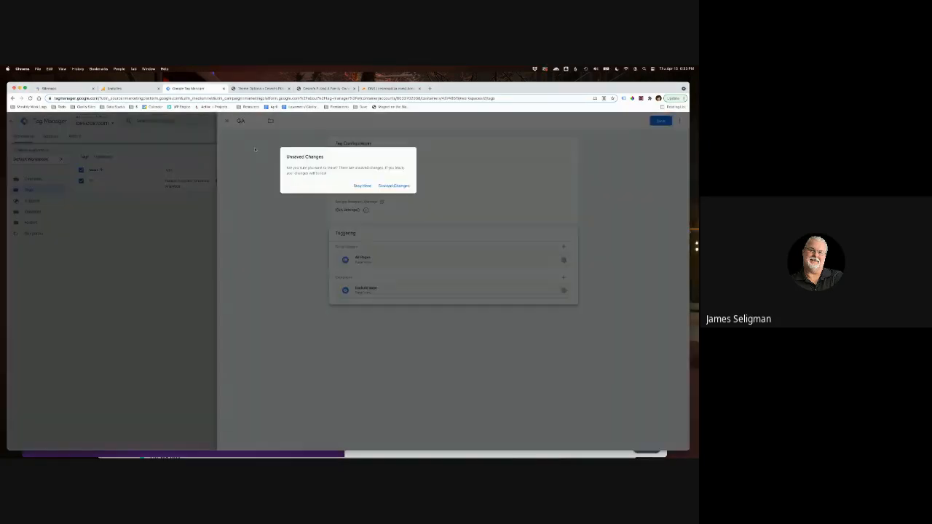
pyautogui.click(387, 187)
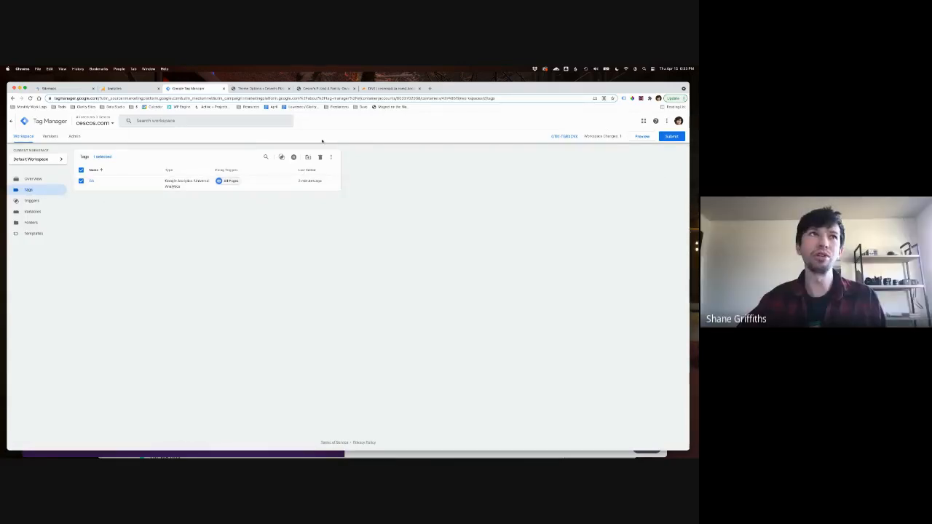
# Go back to the list of all Tag Manager accounts and reopen the cescos.com container
pyautogui.click(12, 122)
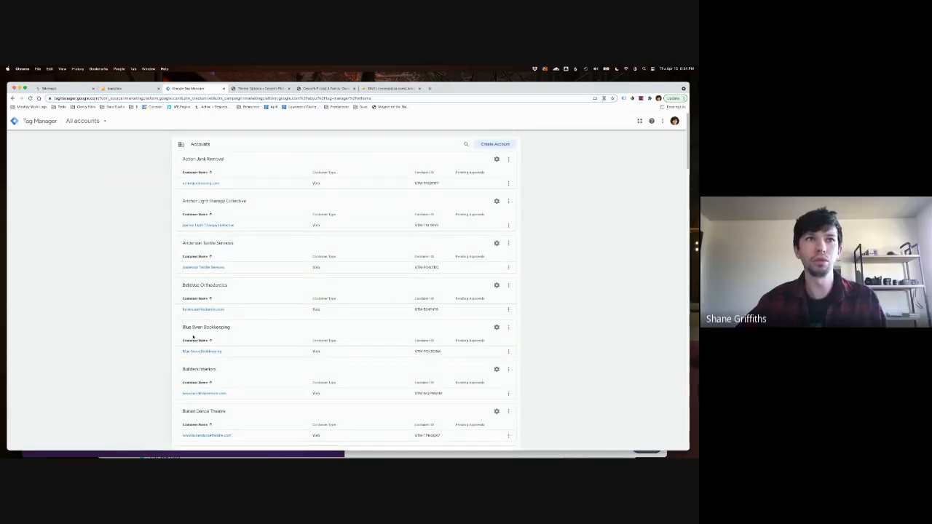
pyautogui.scroll(-2, 193, 408)
pyautogui.click(197, 403)
pyautogui.scroll(-1, 197, 403)
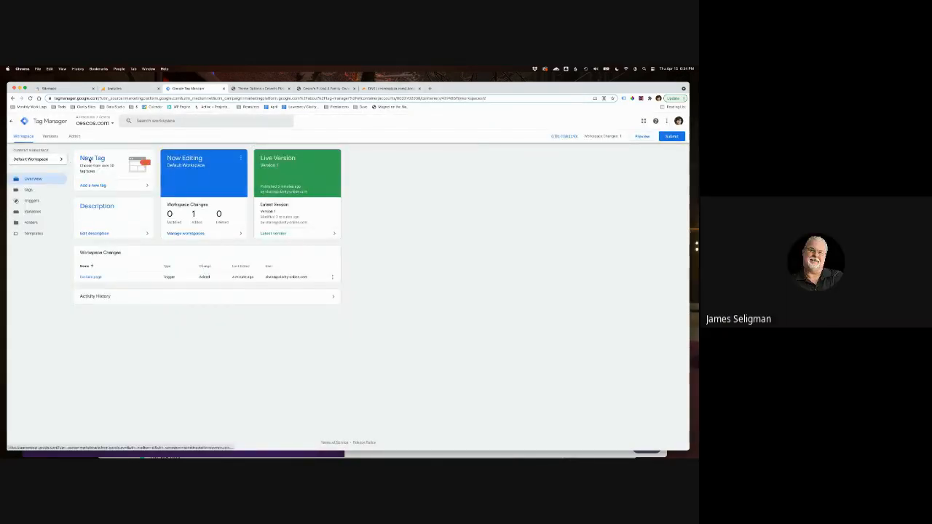
# Examine the Fields to Set, User Properties and Advanced Settings of a new GA4 Configuration tag, then close it without saving
pyautogui.click(92, 185)
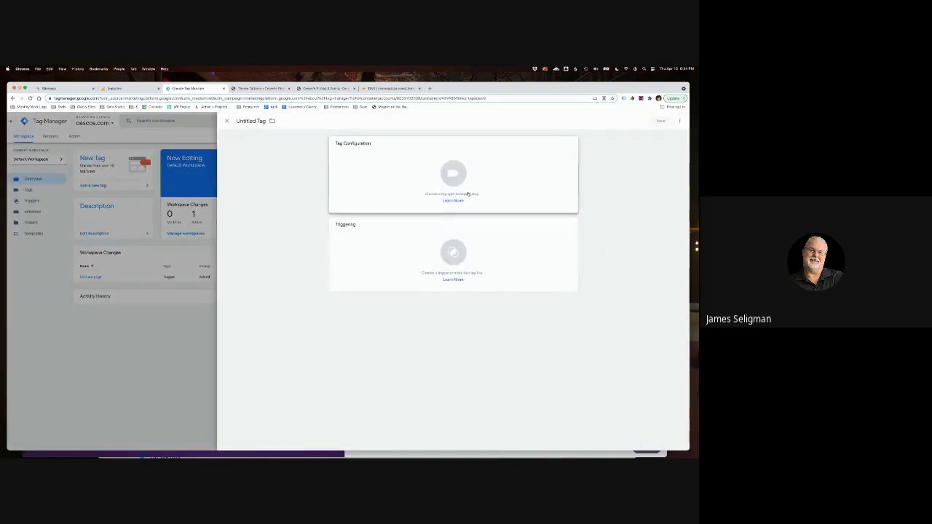
pyautogui.click(468, 194)
pyautogui.click(414, 185)
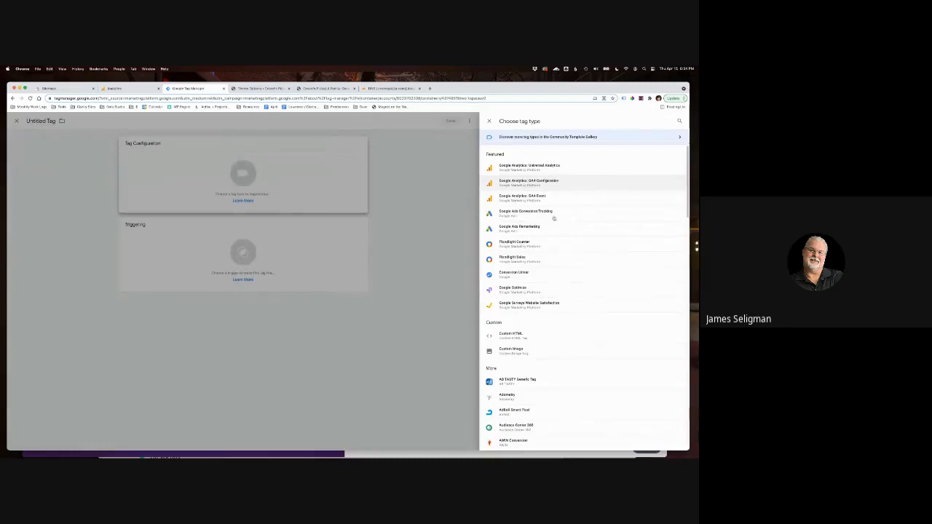
pyautogui.click(523, 183)
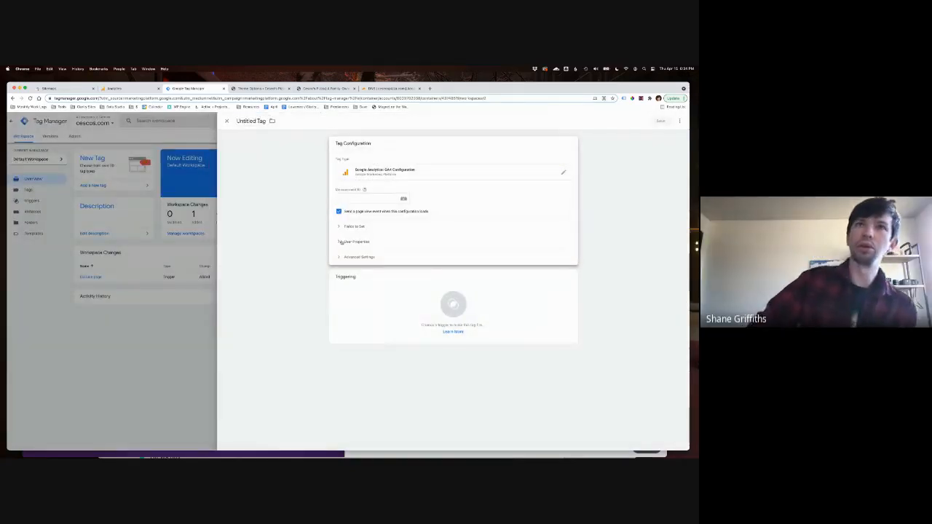
pyautogui.click(364, 258)
pyautogui.click(356, 242)
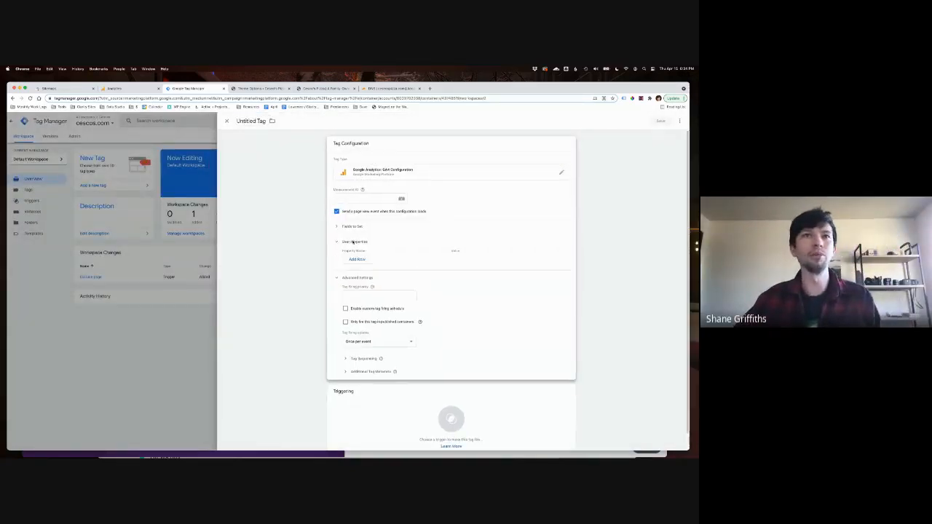
pyautogui.click(353, 228)
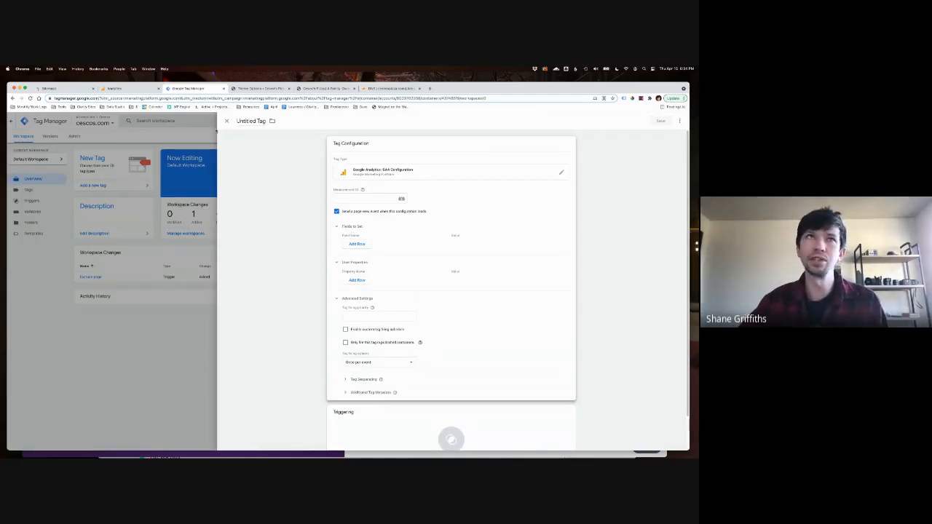
pyautogui.click(226, 121)
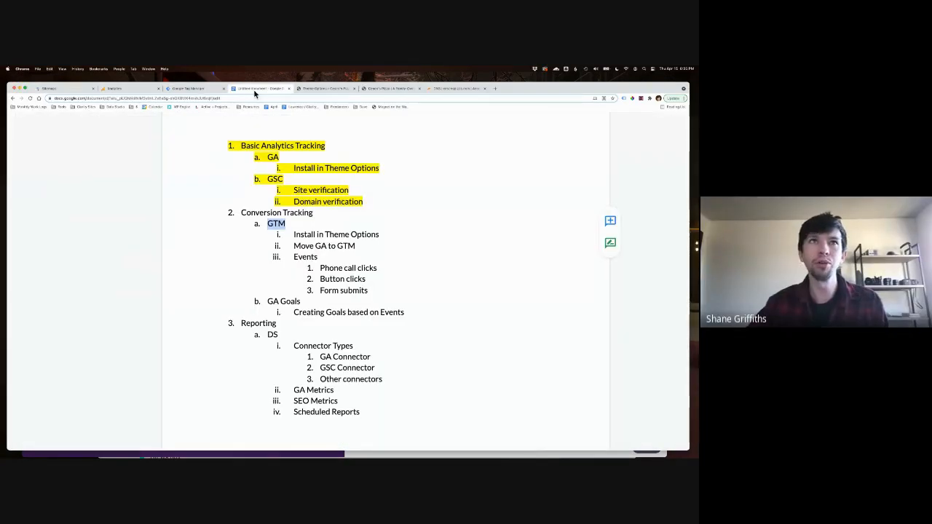
# Select the three items under Events in the Google Docs outline, then move the document's tab out of the browser window
pyautogui.click(283, 253)
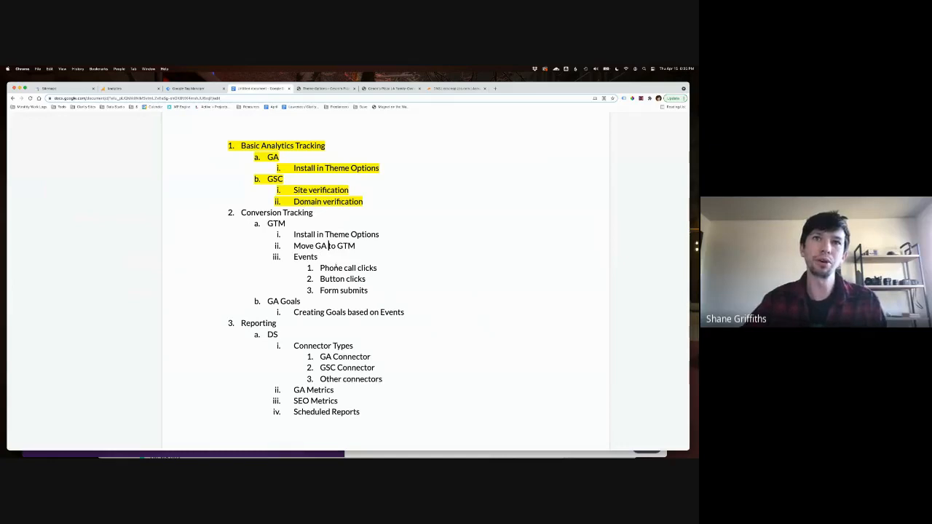
pyautogui.moveTo(369, 291); pyautogui.dragTo(303, 267)
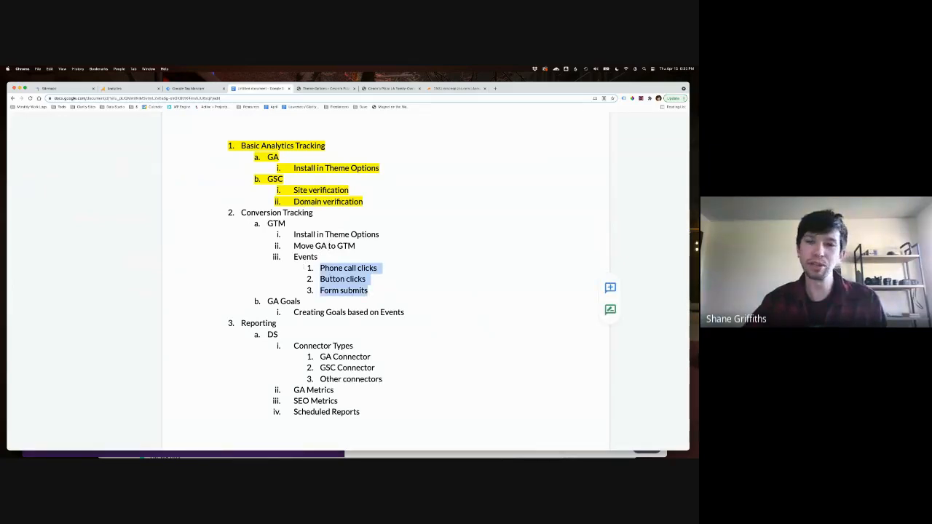
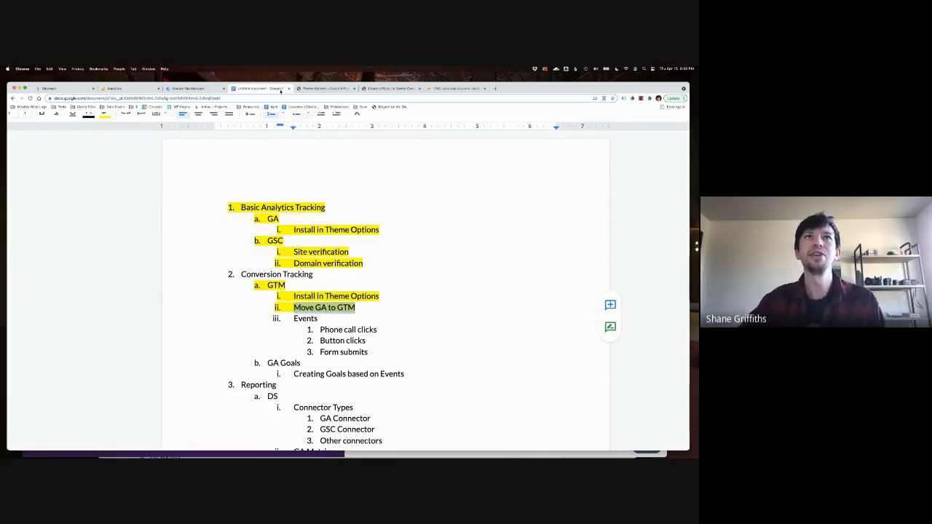
pyautogui.moveTo(247, 89); pyautogui.dragTo(695, 99)
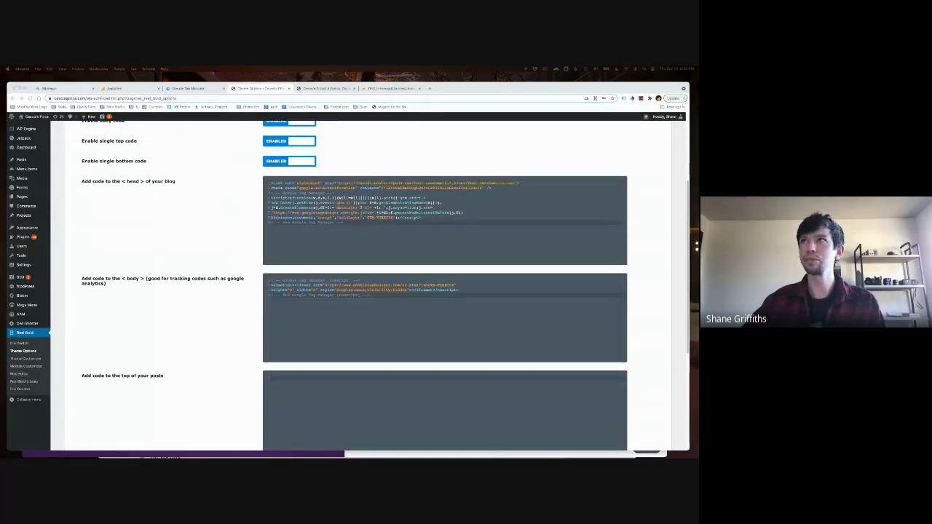
# View the Cesco's Pizza homepage and create a new tag named Phone Call in the cescos.com Tag Manager container
pyautogui.click(337, 164)
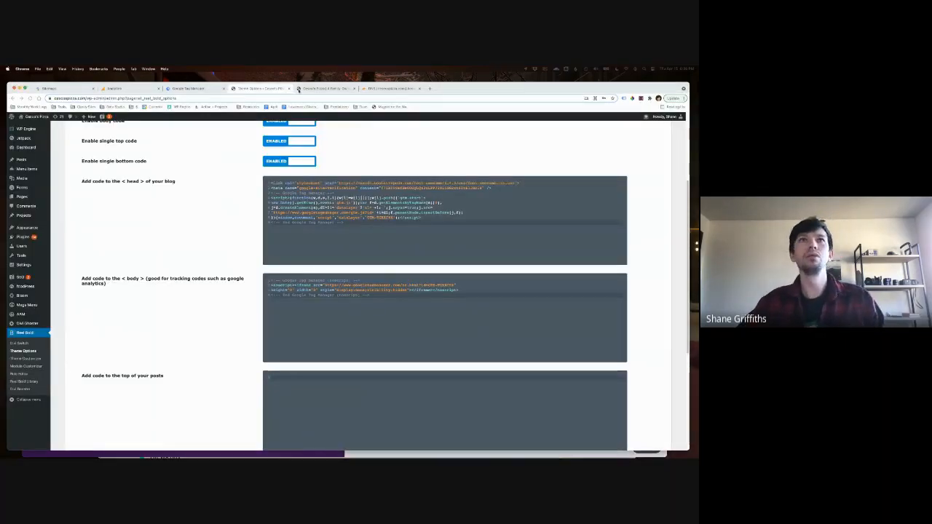
pyautogui.click(323, 86)
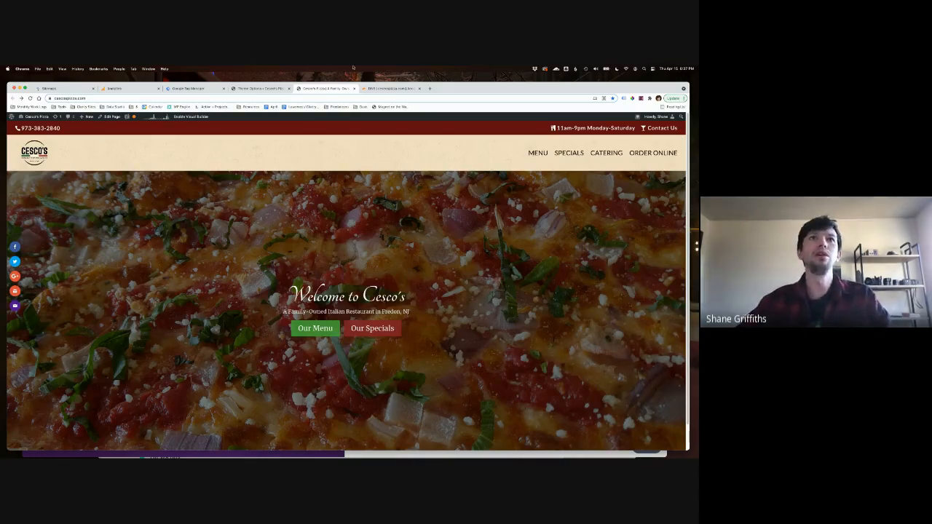
pyautogui.click(196, 91)
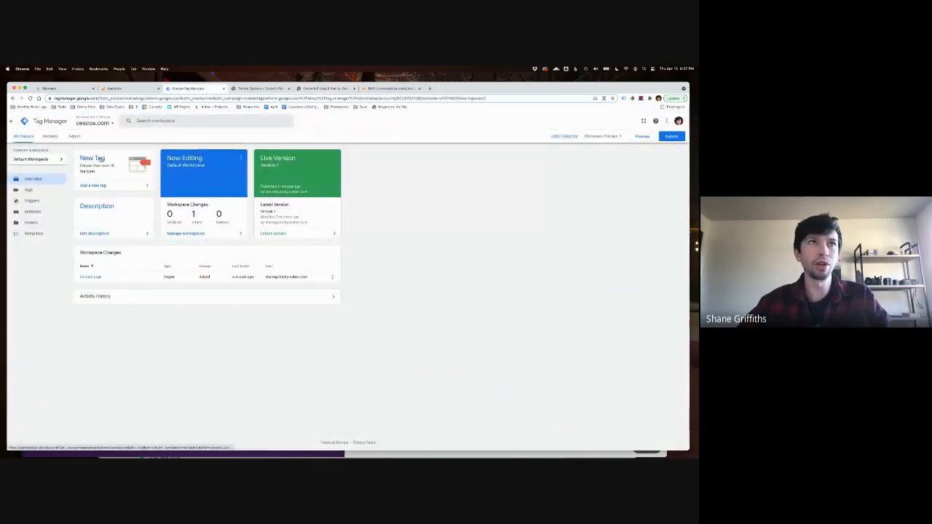
pyautogui.click(102, 159)
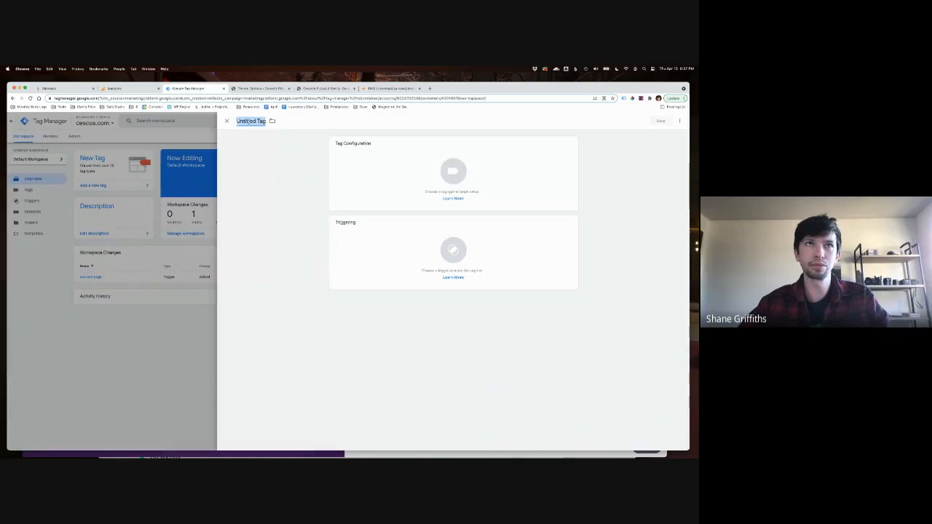
pyautogui.write('Phone Call')
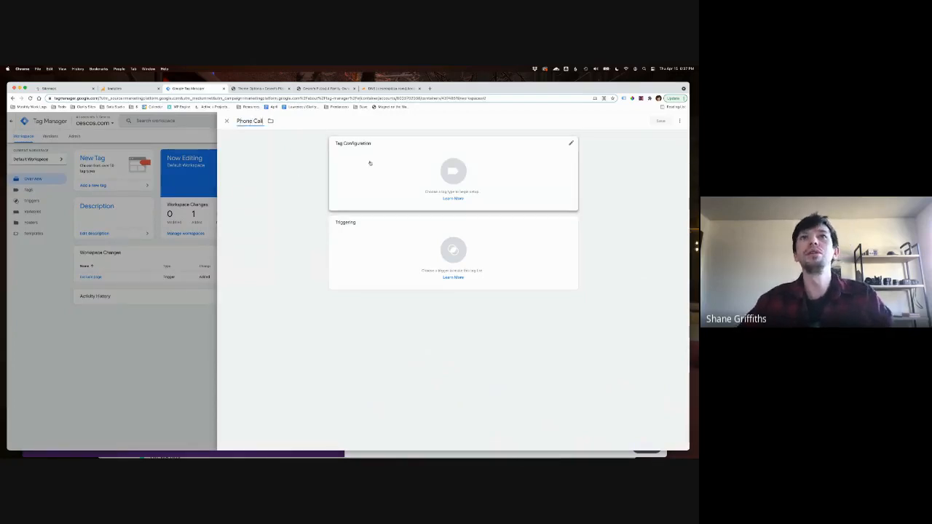
# Configure the Phone Call tag as Google Analytics: Universal Analytics with the track type Event
pyautogui.click(369, 163)
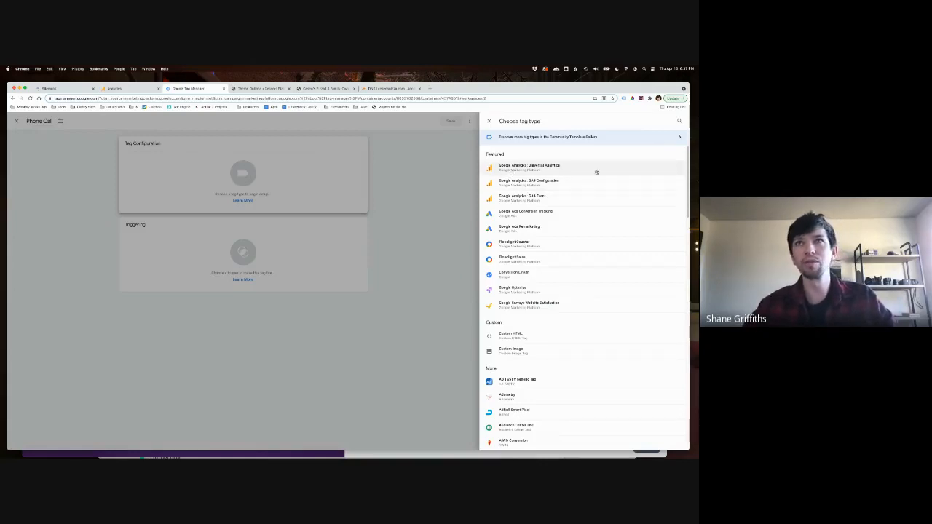
pyautogui.click(551, 172)
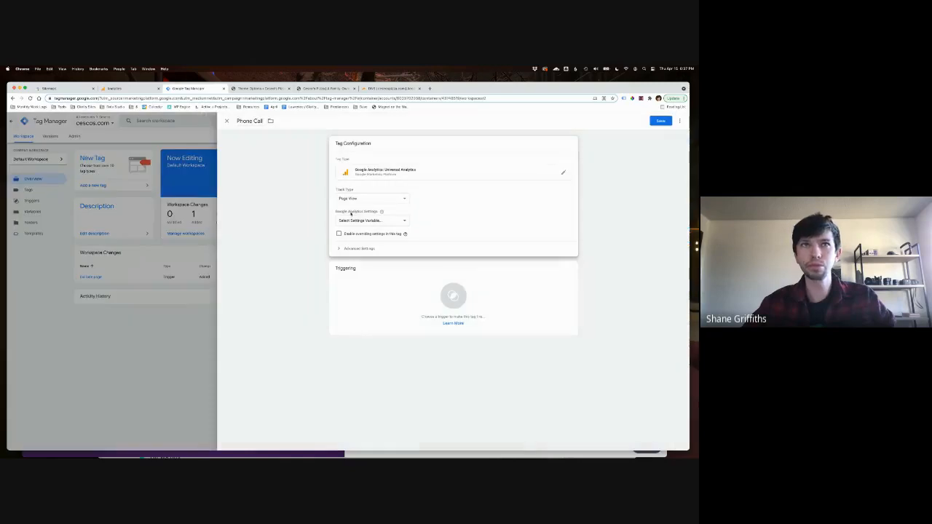
pyautogui.click(355, 199)
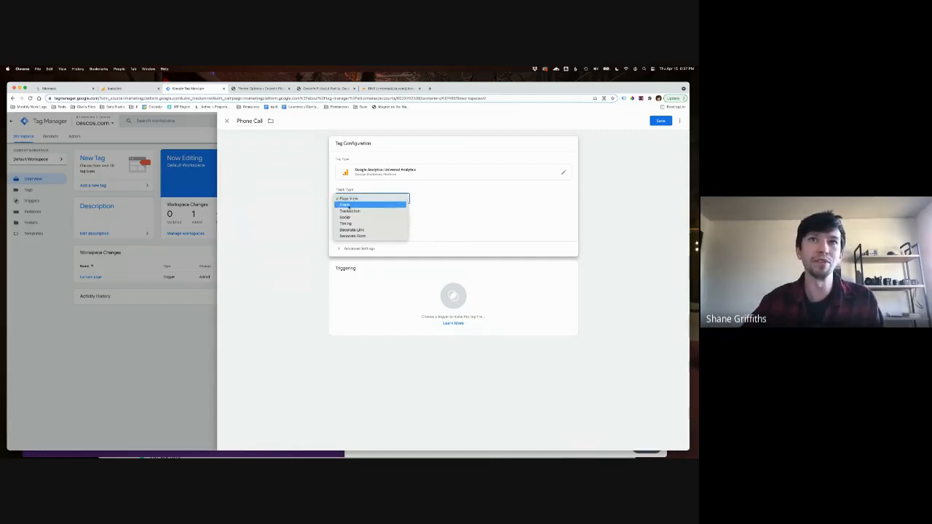
pyautogui.click(348, 205)
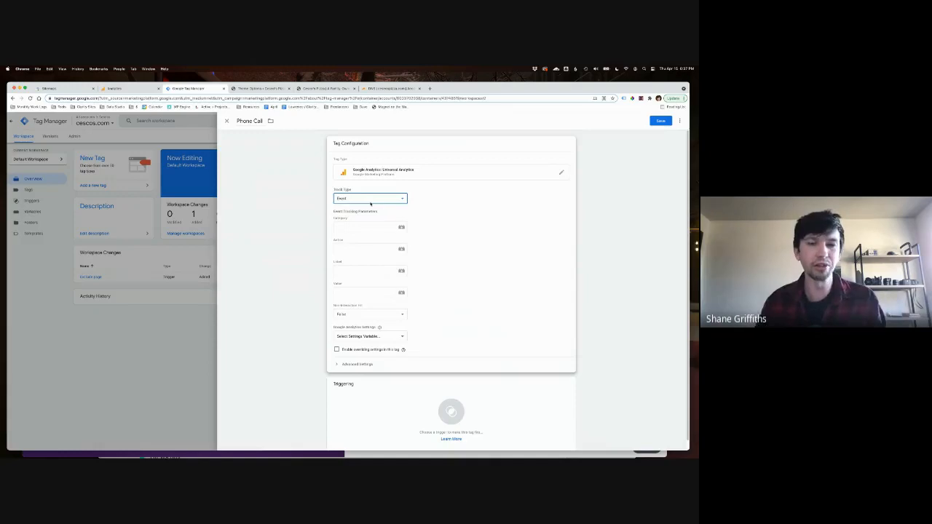
# Examine the Top Events report under Behavior in Google Analytics
pyautogui.click(142, 88)
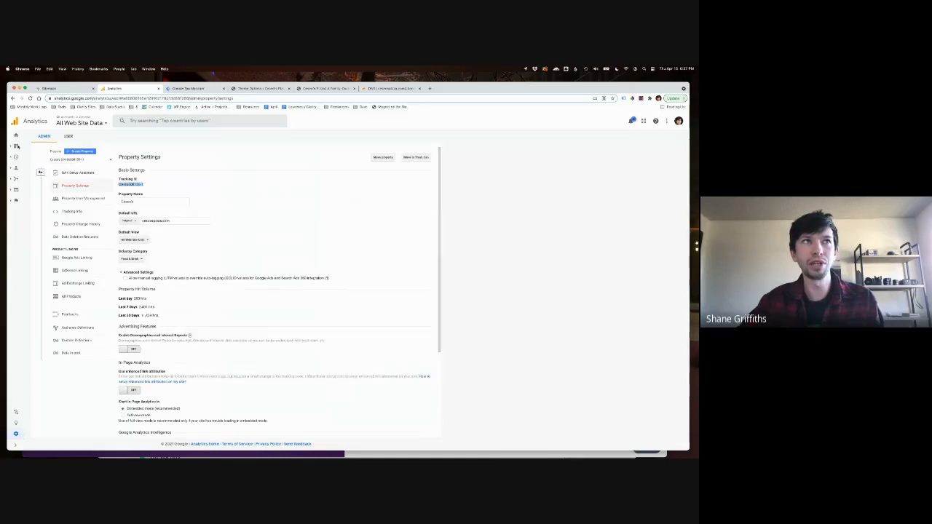
pyautogui.click(40, 172)
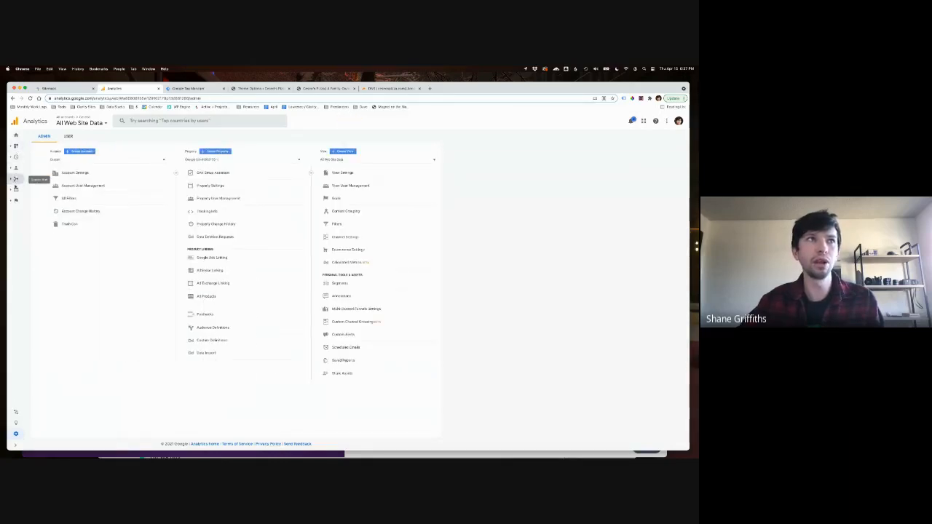
pyautogui.click(16, 190)
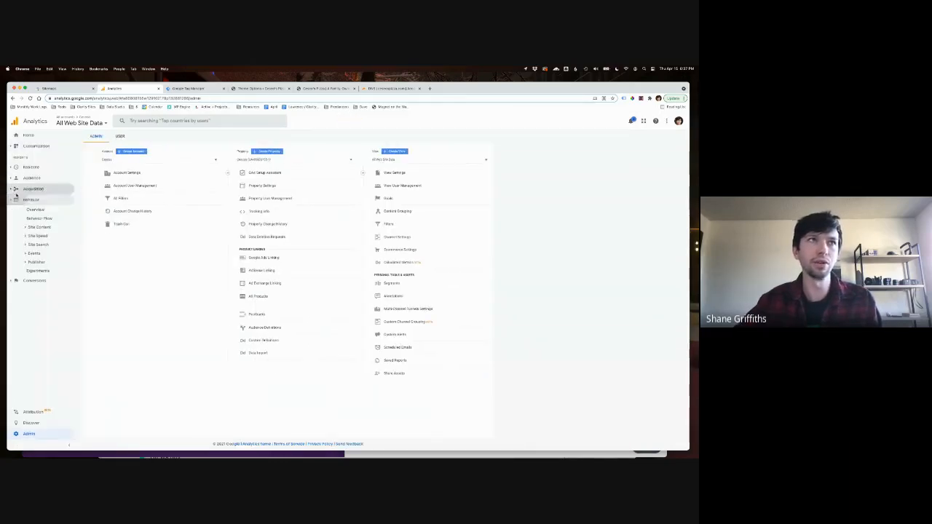
pyautogui.click(33, 253)
pyautogui.click(41, 271)
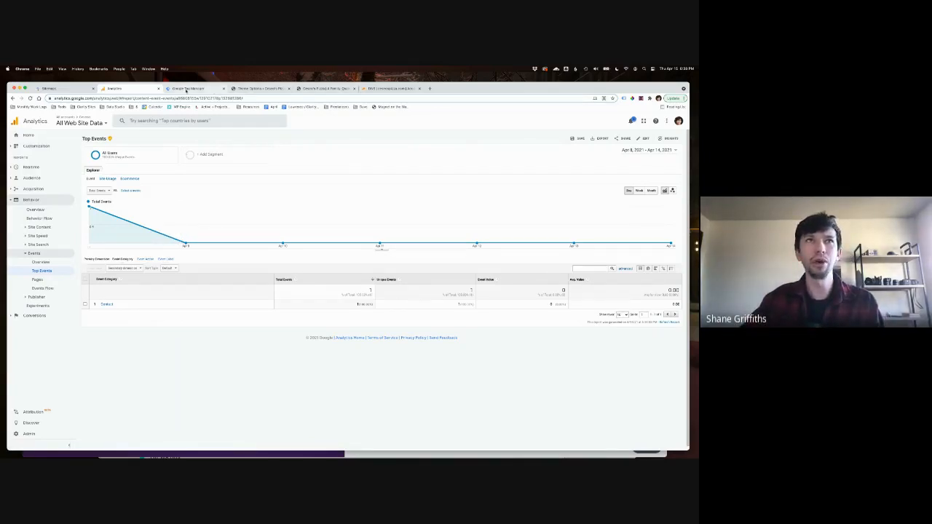
# Return to the Phone Call tag in Tag Manager and go through its event tracking parameters from Category to Value
pyautogui.click(186, 88)
pyautogui.click(348, 225)
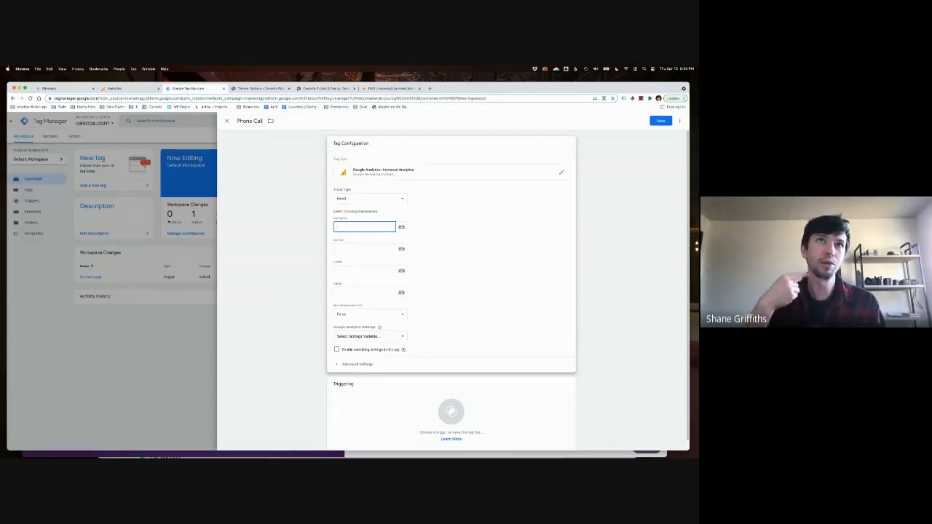
pyautogui.click(241, 122)
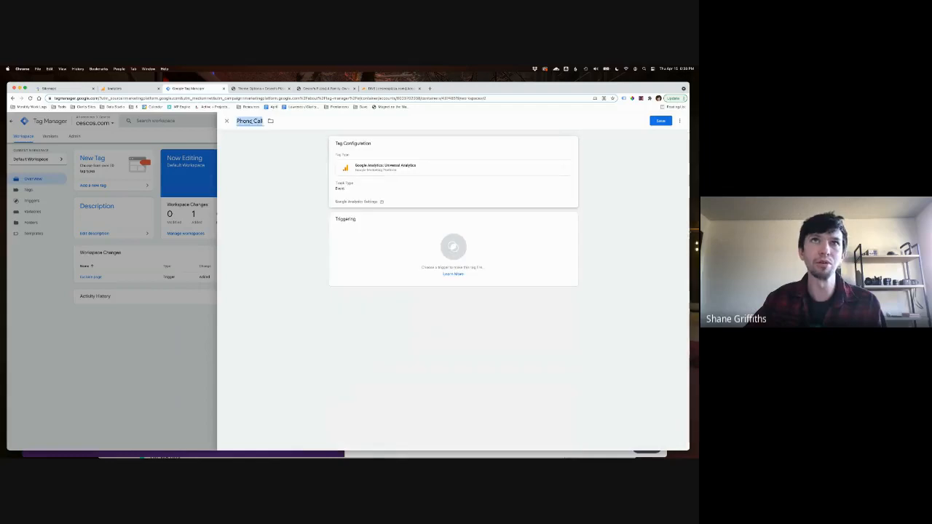
pyautogui.click(356, 184)
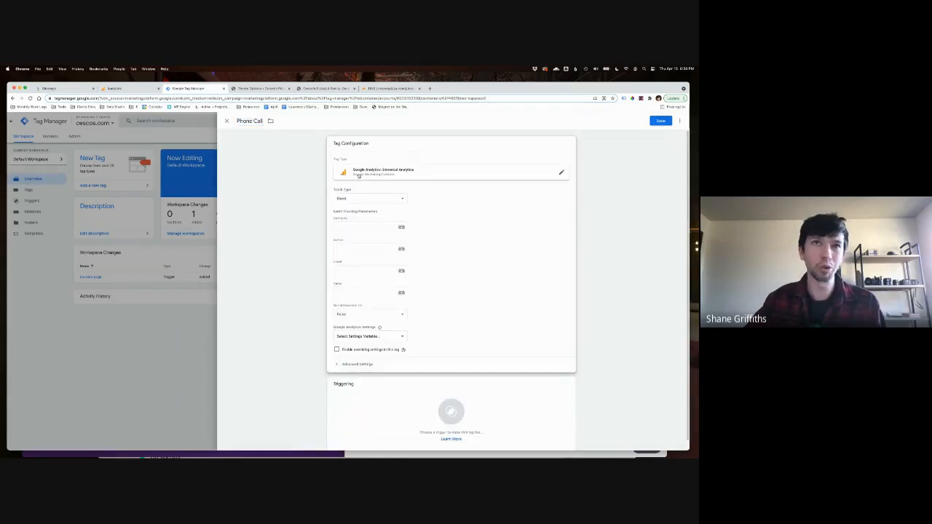
pyautogui.click(349, 227)
pyautogui.press('Tab')
pyautogui.press('Tab')
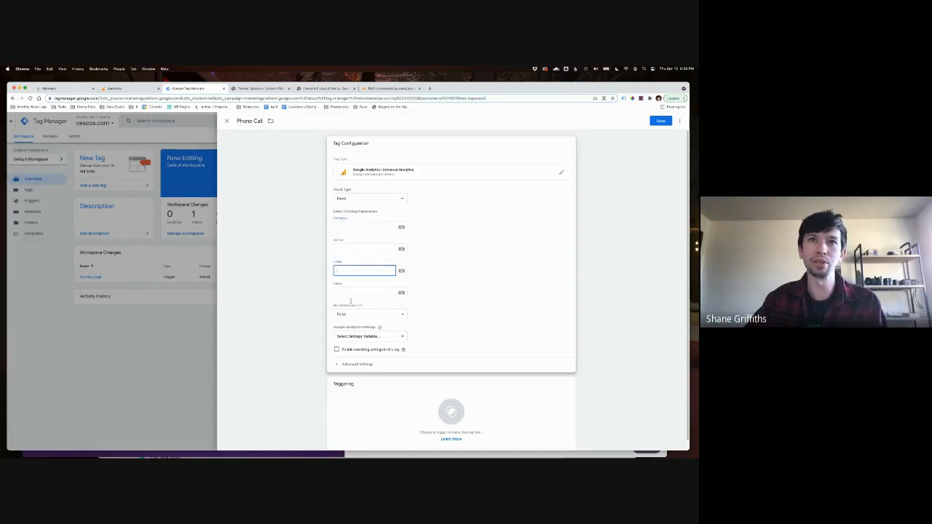
pyautogui.press('Tab')
# Set the event category to Phone Call and the action to Call
pyautogui.click(356, 228)
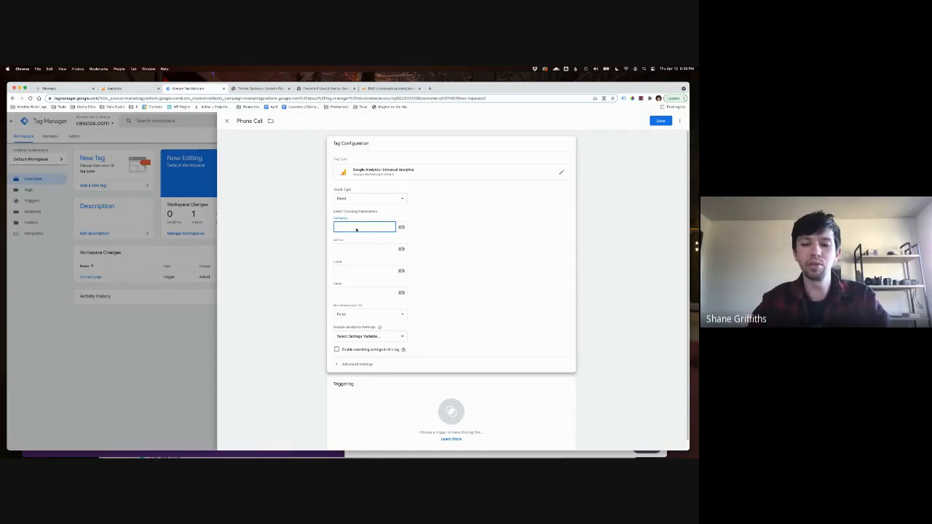
pyautogui.write('Phone Call')
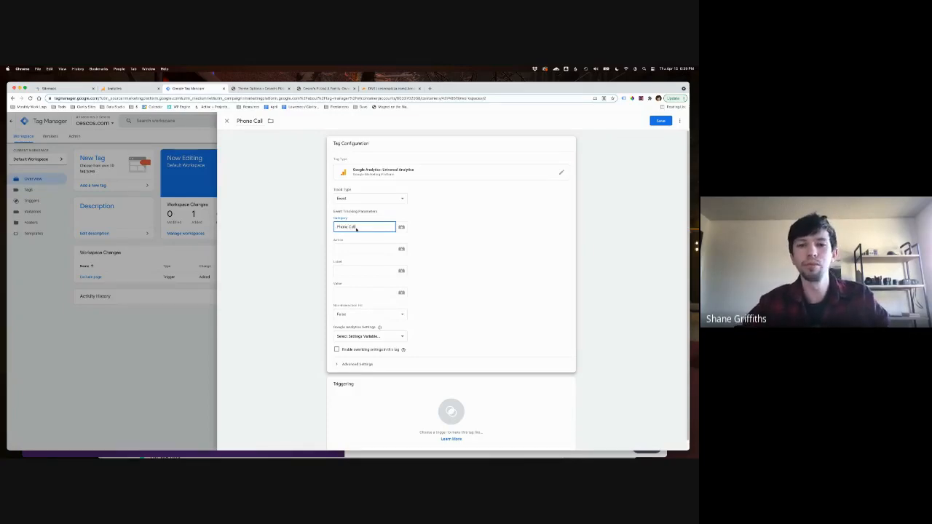
pyautogui.click(353, 250)
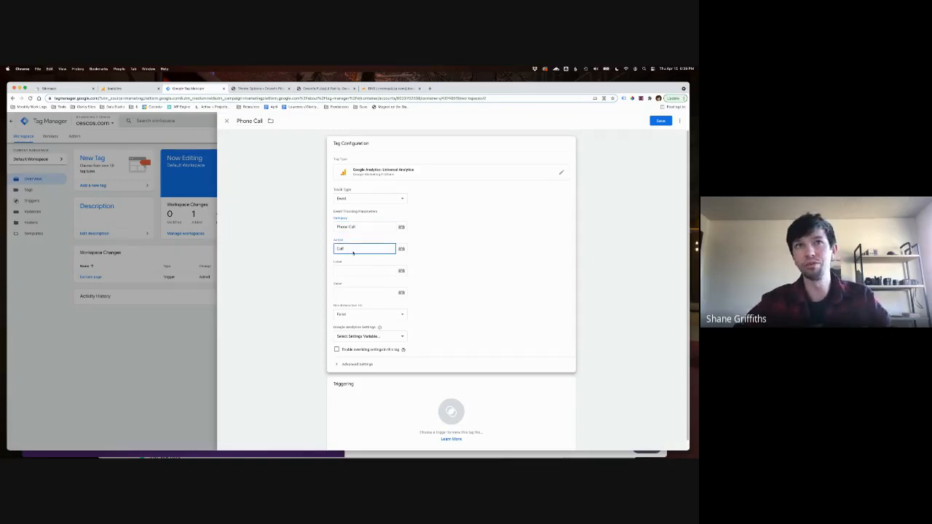
pyautogui.click(358, 270)
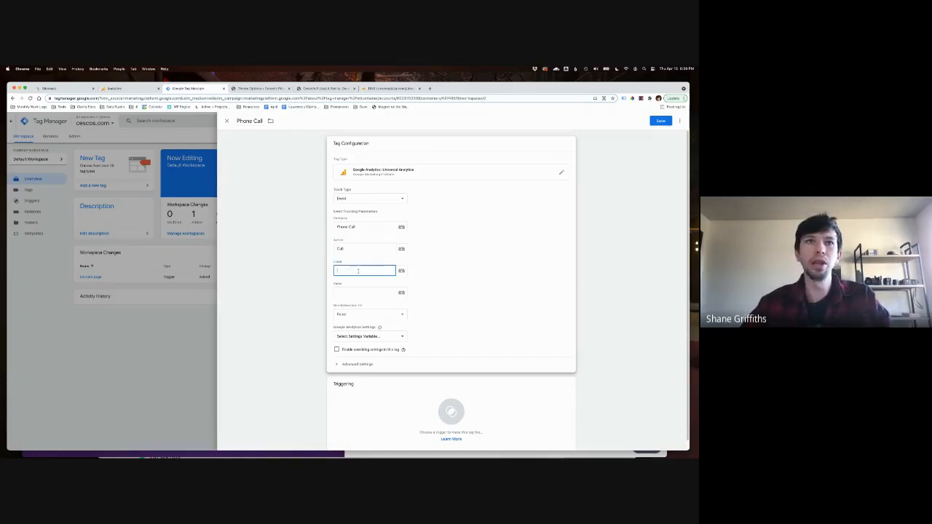
pyautogui.click(352, 226)
pyautogui.click(350, 249)
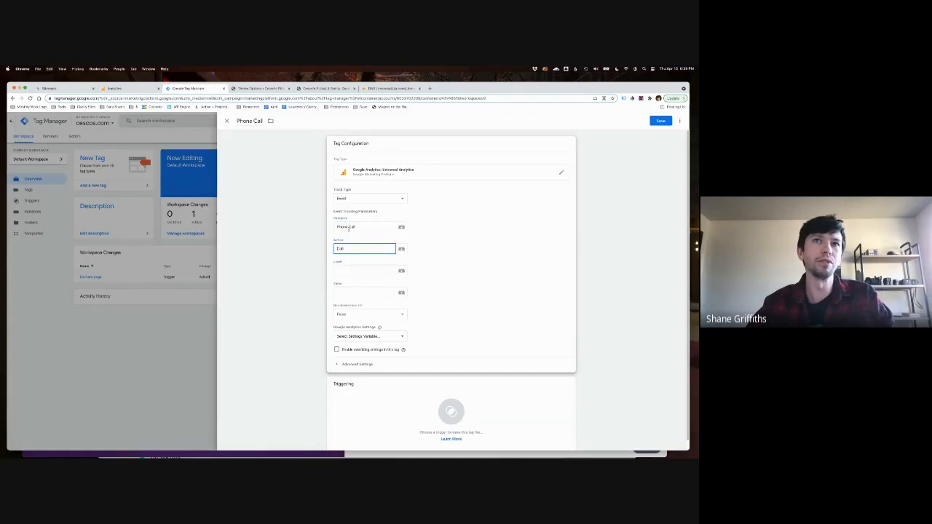
pyautogui.click(348, 227)
pyautogui.click(348, 270)
pyautogui.click(344, 293)
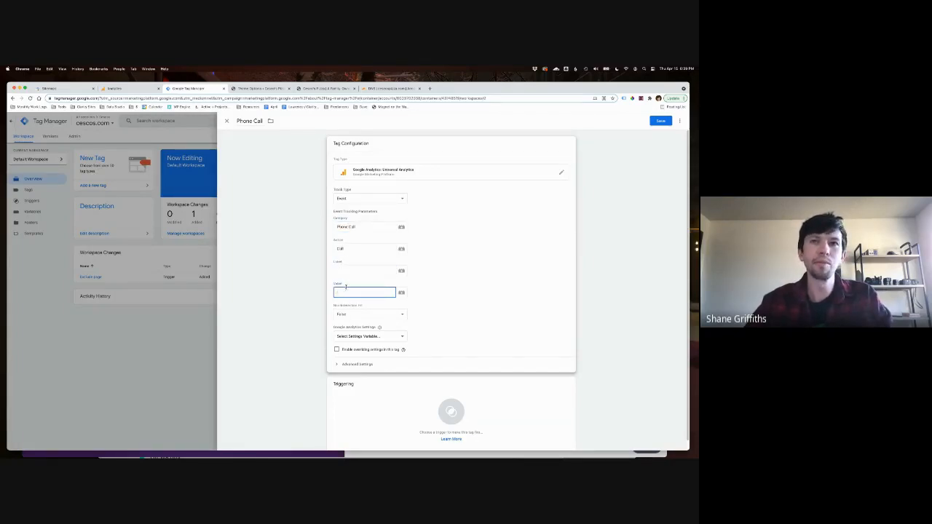
# Set the event label to the built-in Page URL variable
pyautogui.click(346, 270)
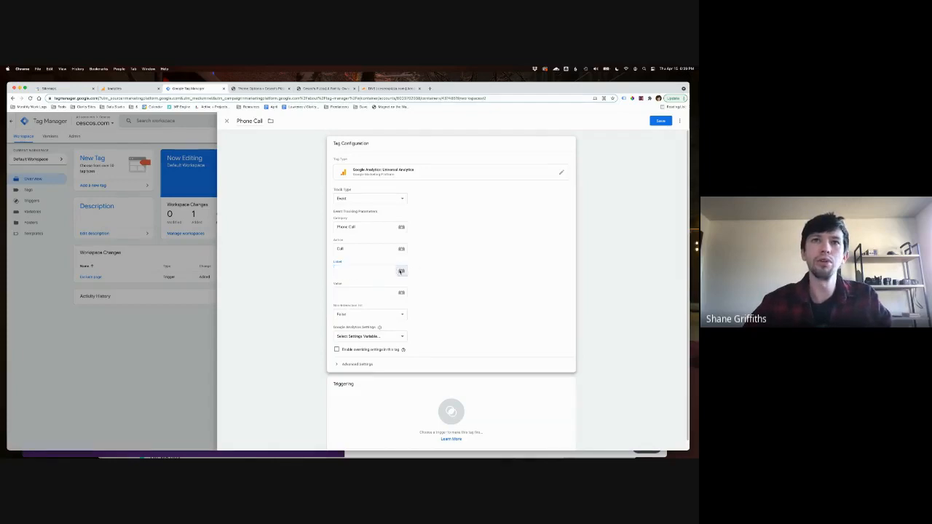
pyautogui.click(401, 271)
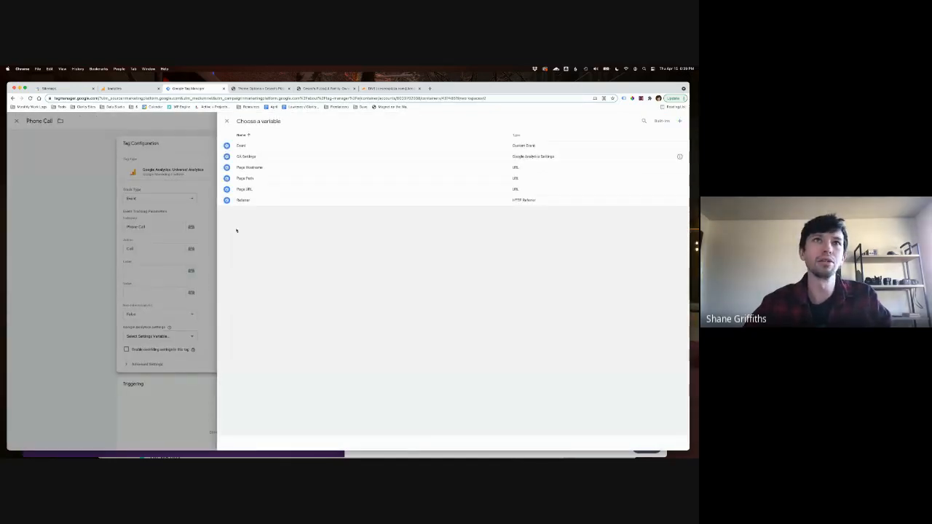
pyautogui.click(245, 189)
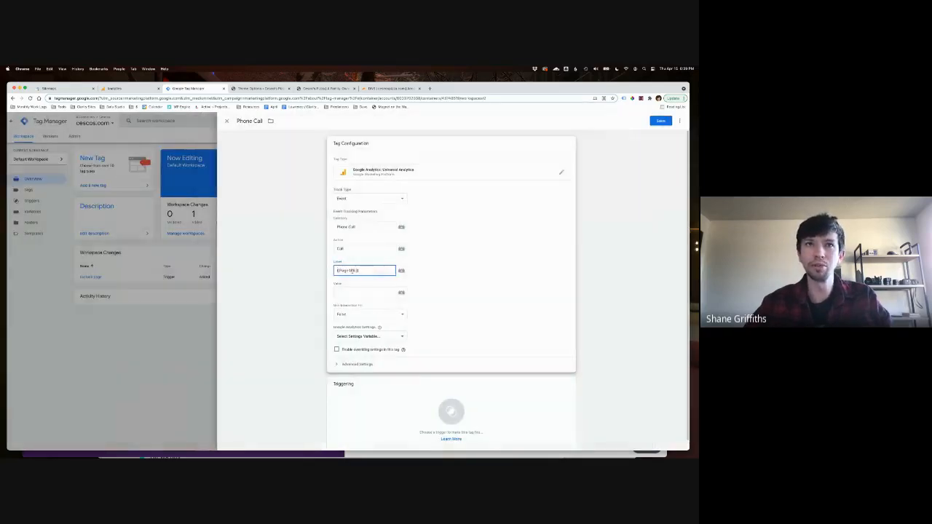
pyautogui.moveTo(358, 270); pyautogui.dragTo(336, 270)
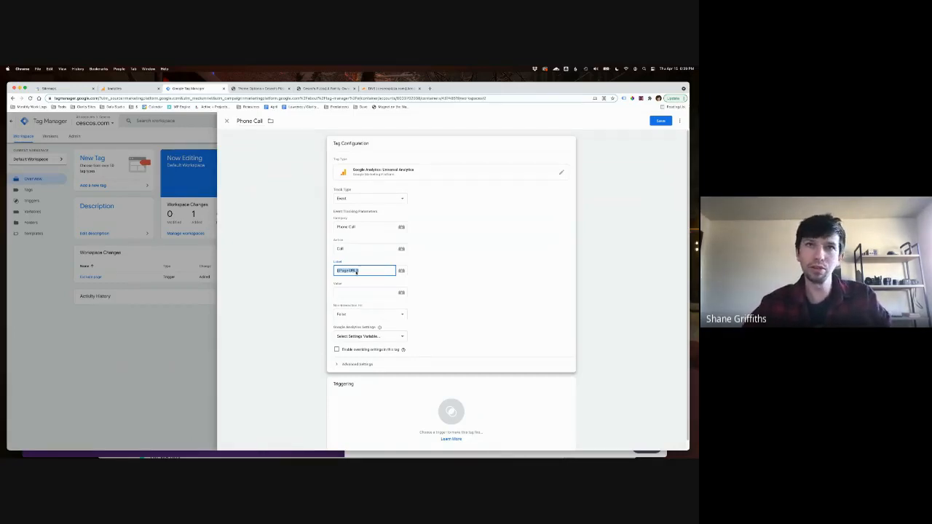
# Enter a trial event value of 10 and clear it again
pyautogui.click(350, 293)
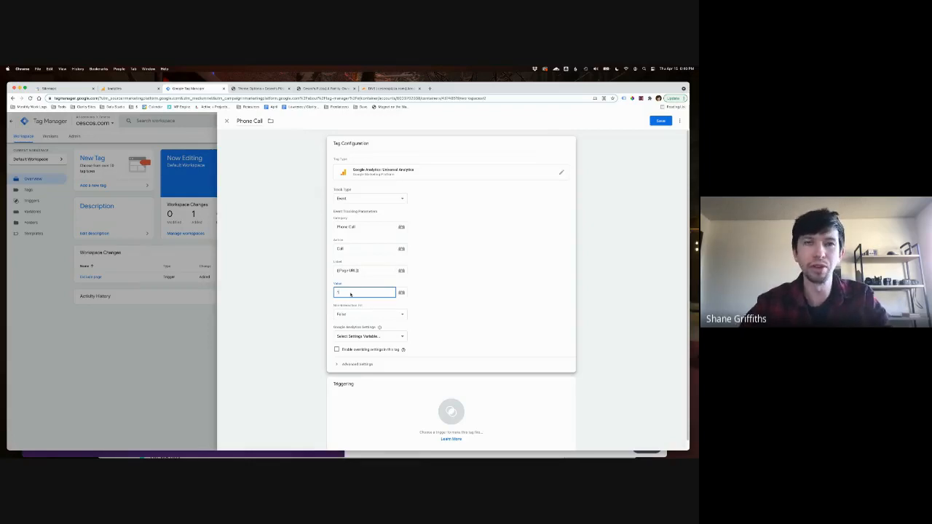
pyautogui.write('0')
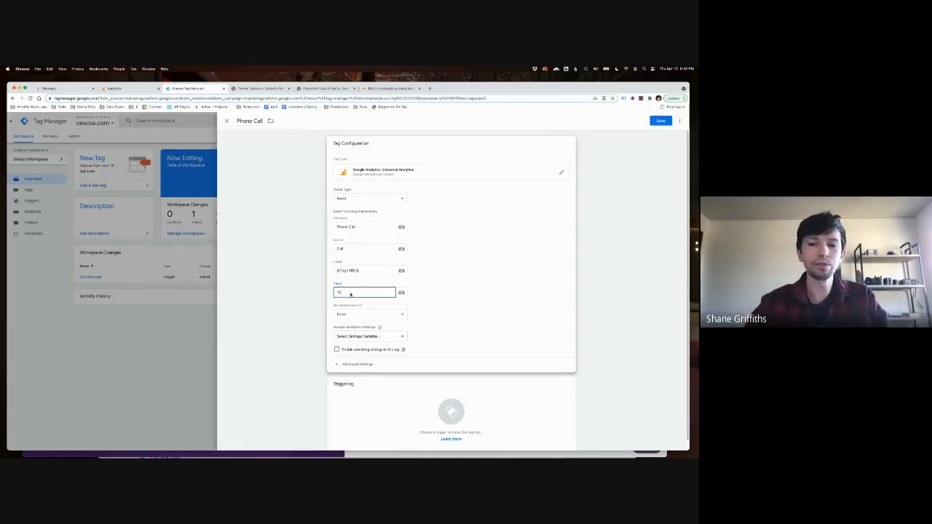
pyautogui.press('BackSpace')
pyautogui.press('BackSpace')
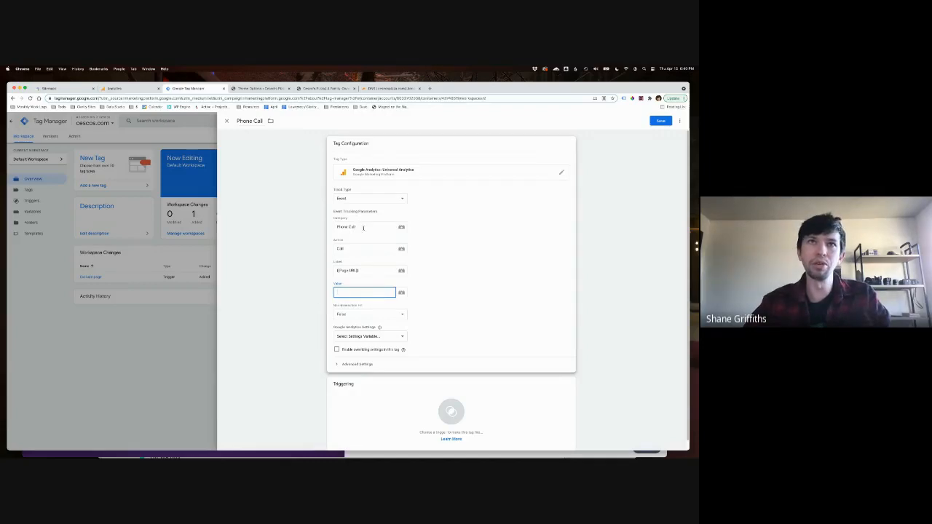
# Set the Phone Call tag's Google Analytics Settings to the {{GA Settings}} variable and leave the tag configuration editor
pyautogui.moveTo(363, 229); pyautogui.dragTo(326, 228)
pyautogui.click(338, 234)
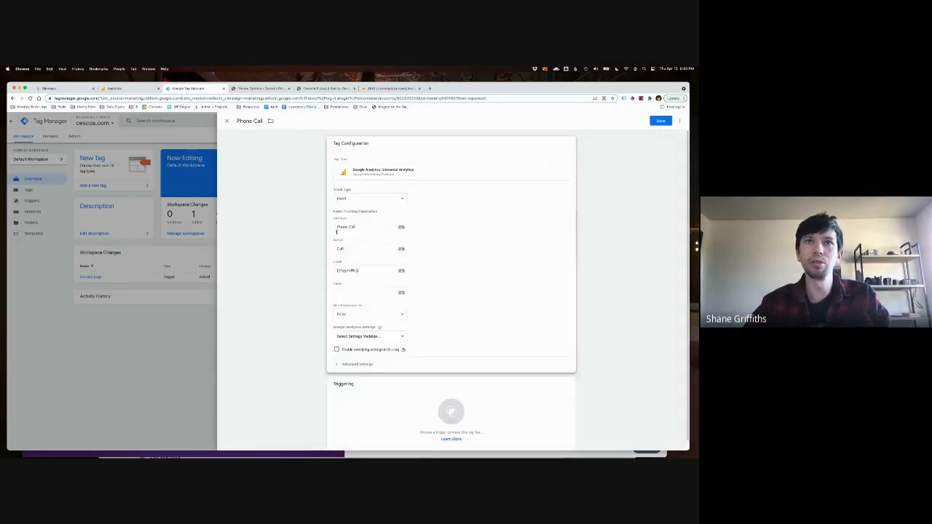
pyautogui.click(351, 337)
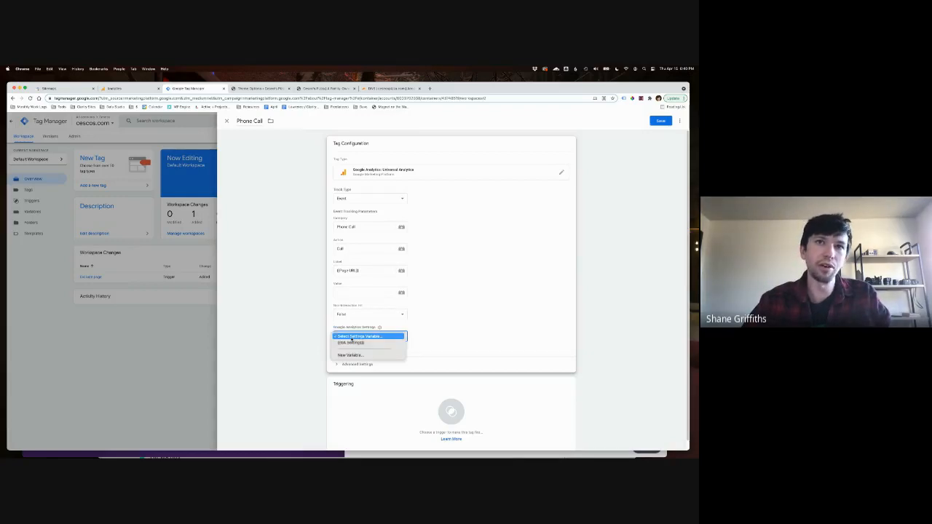
pyautogui.click(351, 343)
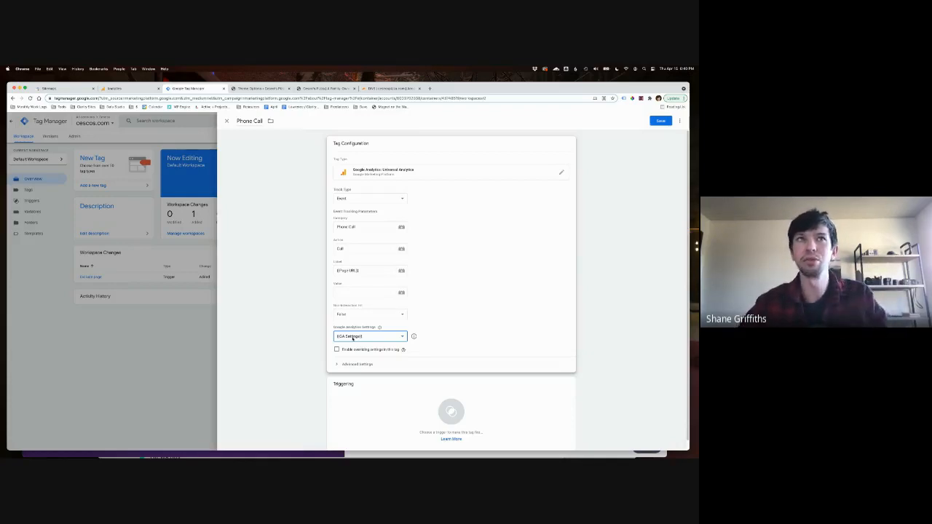
pyautogui.click(613, 271)
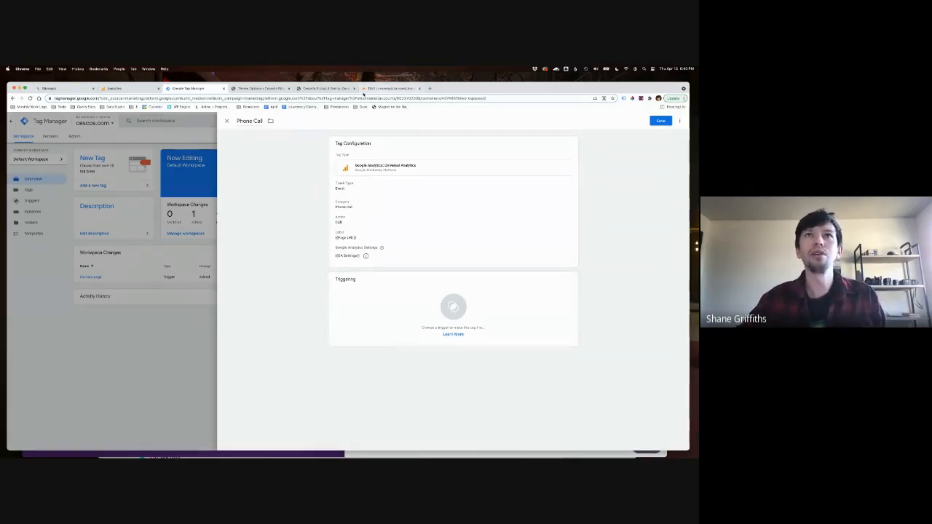
# Switch to the Cesco's Pizza site and view its homepage in the browser developer tools' mobile emulation
pyautogui.click(318, 89)
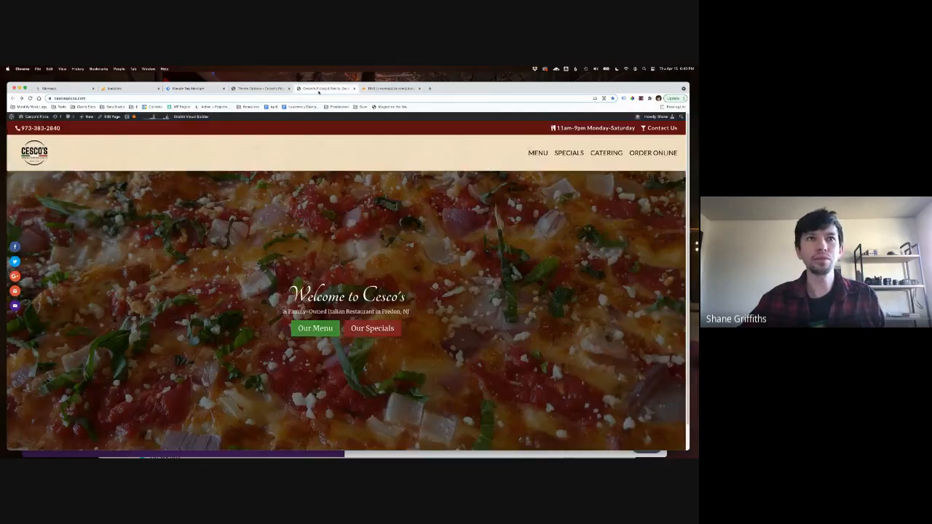
pyautogui.rightClick(218, 227)
pyautogui.click(243, 310)
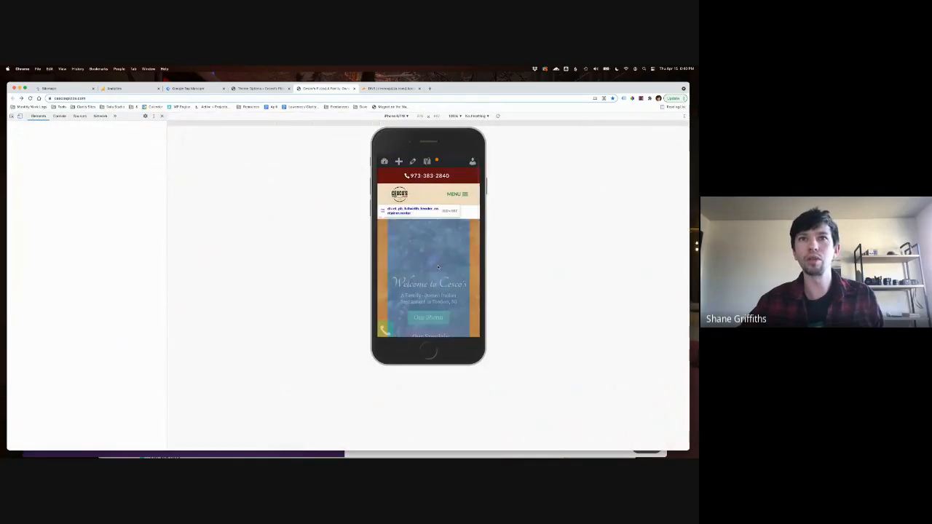
pyautogui.scroll(2, 433, 262)
pyautogui.scroll(-5, 433, 263)
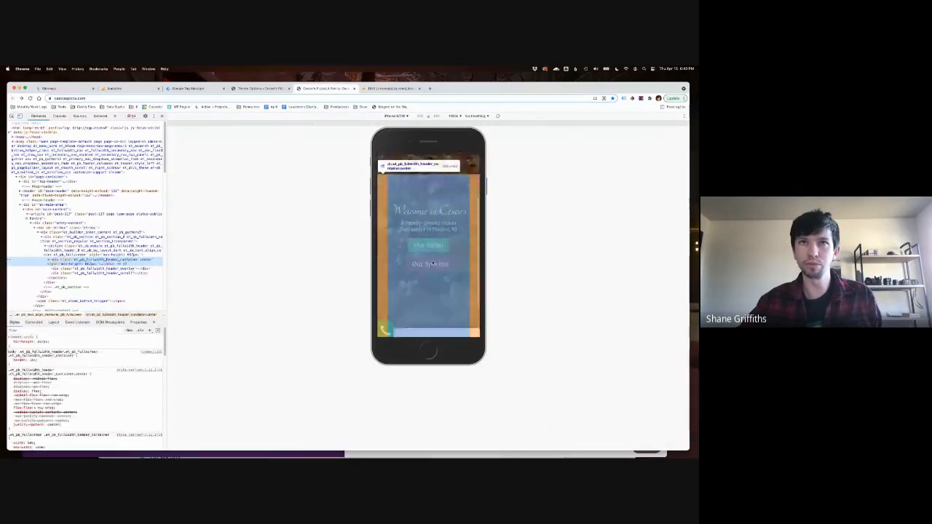
pyautogui.scroll(5, 433, 263)
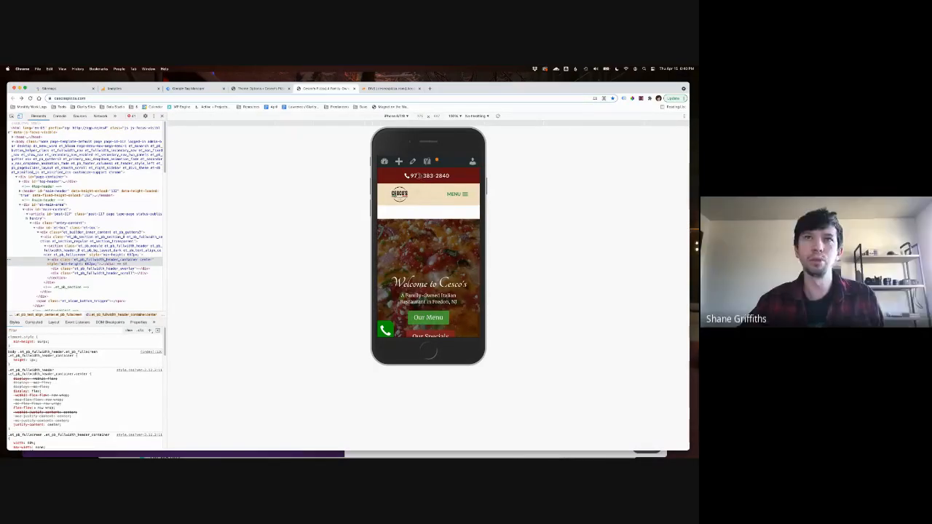
# Inspect the markup of the phone number in the mobile header, down to its text inside the span
pyautogui.rightClick(421, 175)
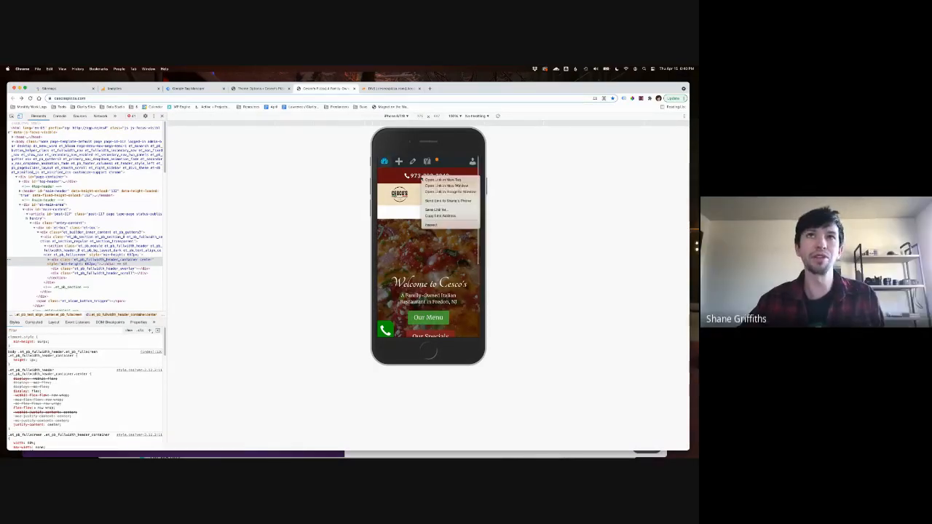
pyautogui.click(434, 226)
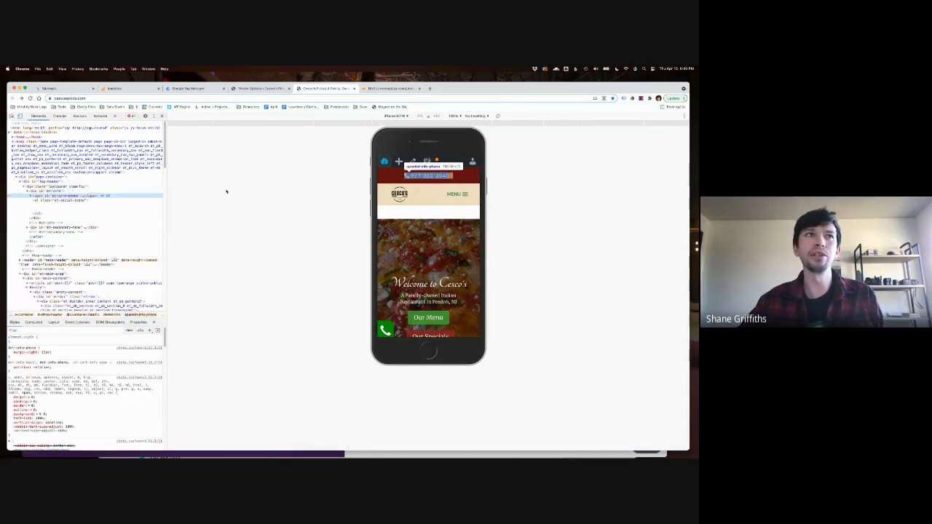
pyautogui.click(30, 196)
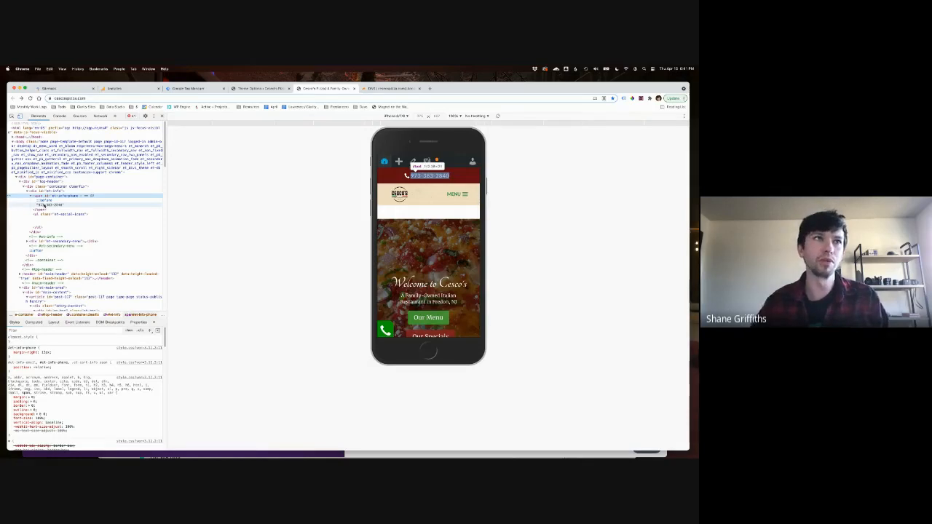
pyautogui.click(44, 205)
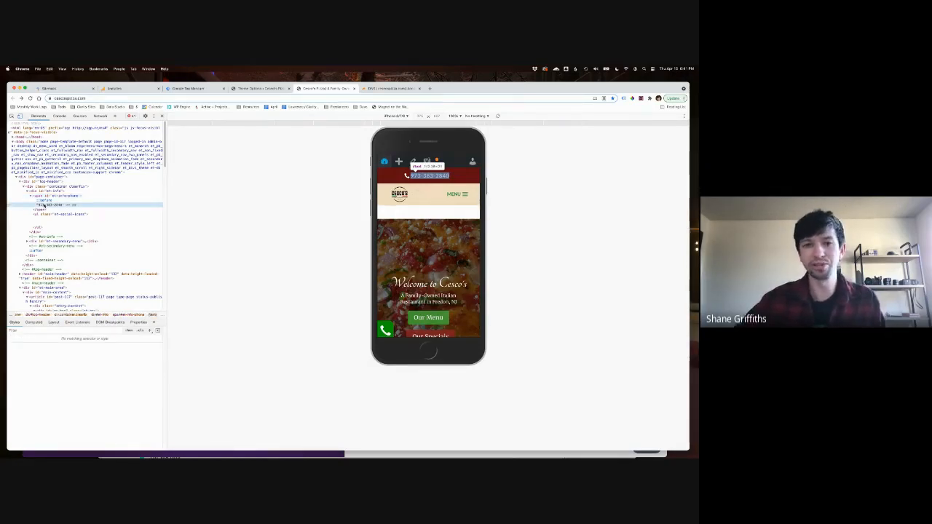
# Look over the mobile homepage and inspect the floating green call button's link markup
pyautogui.scroll(-3, 429, 247)
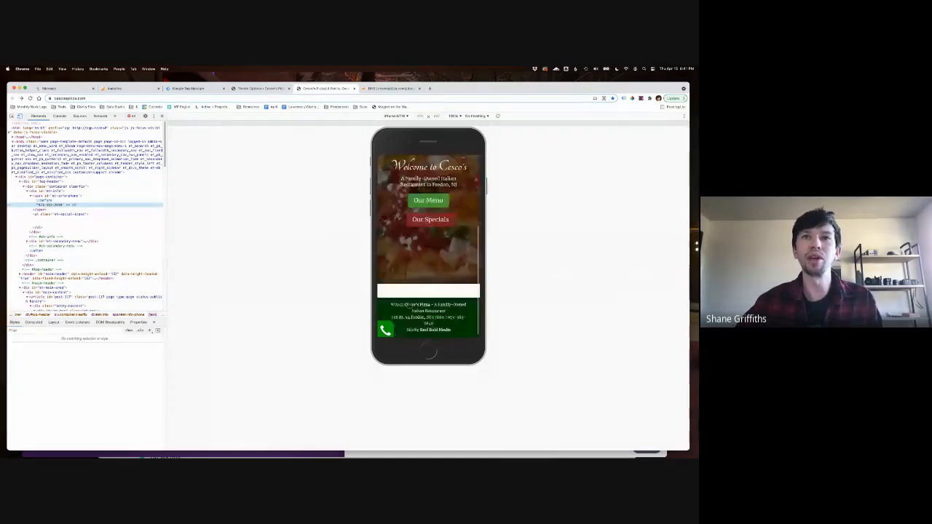
pyautogui.scroll(5, 428, 248)
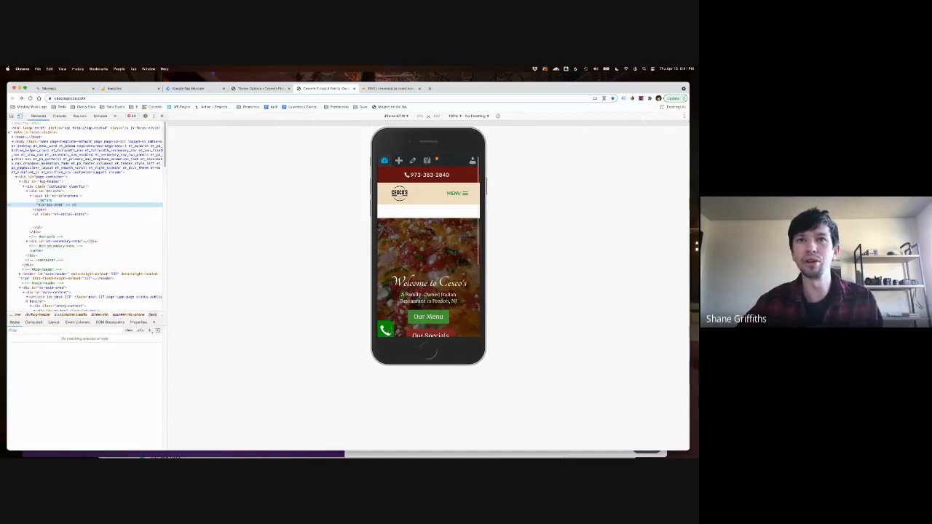
pyautogui.rightClick(386, 331)
pyautogui.click(418, 376)
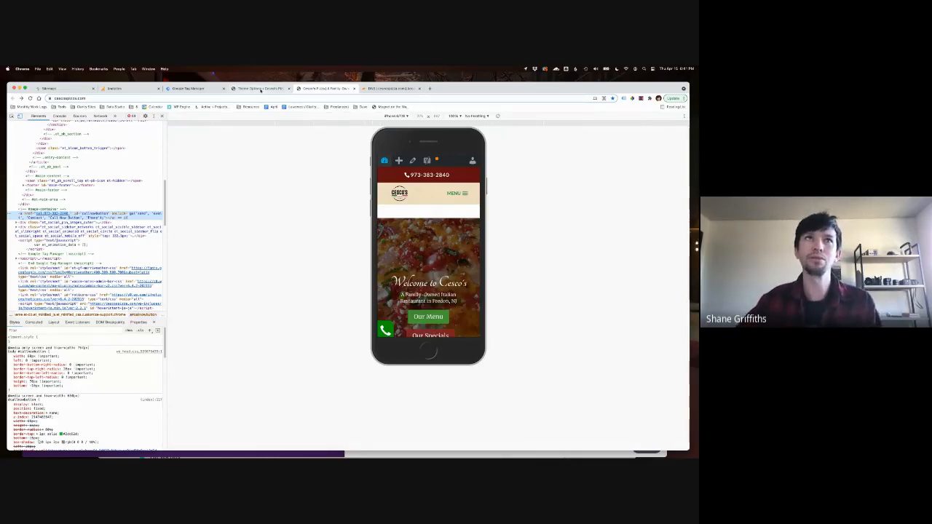
# Back in Tag Manager, create a new trigger for the Phone Call tag and name it Tel Click
pyautogui.click(189, 88)
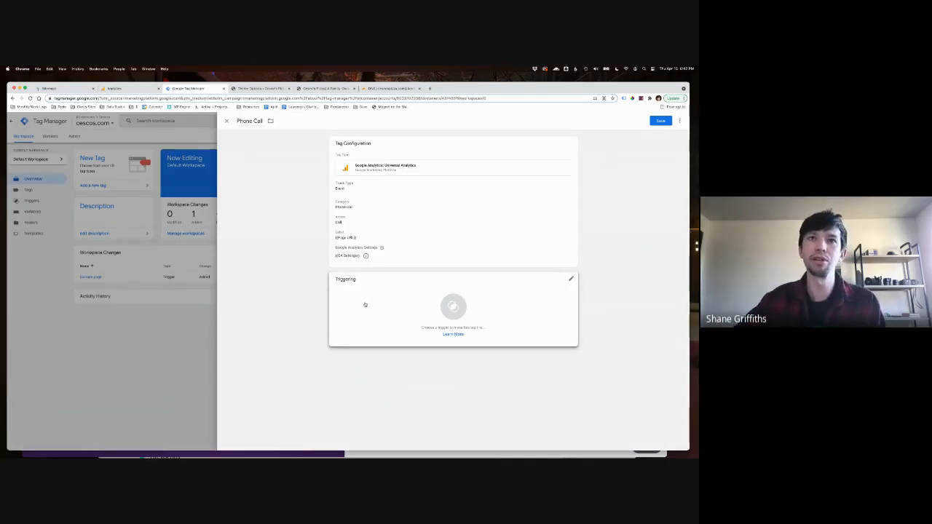
pyautogui.click(365, 305)
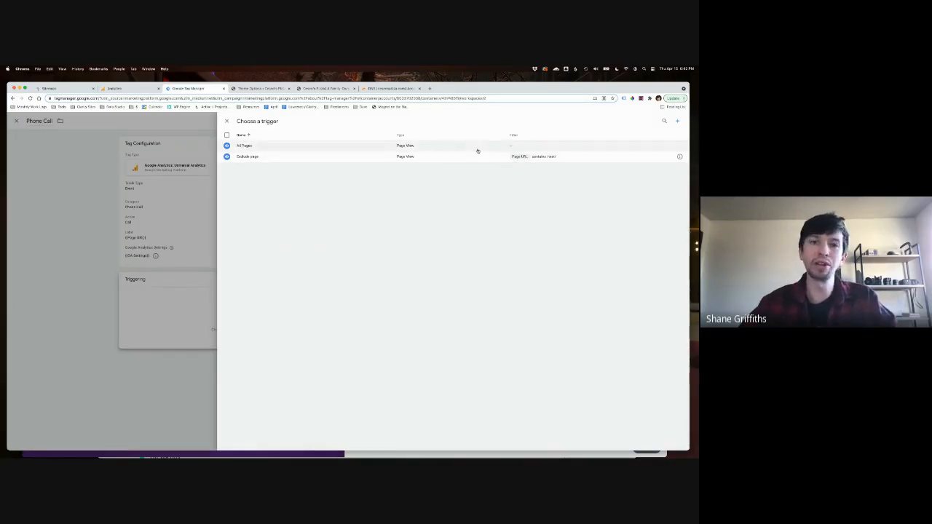
pyautogui.click(677, 120)
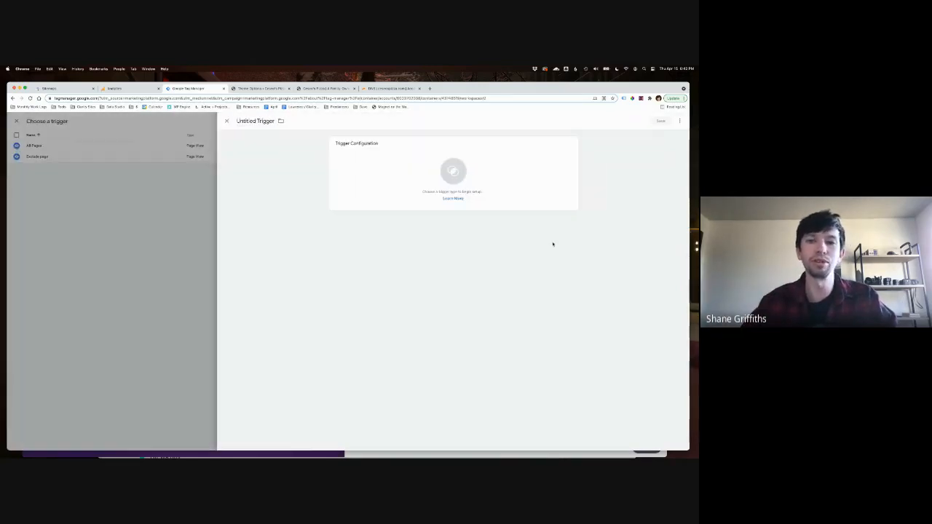
pyautogui.click(263, 121)
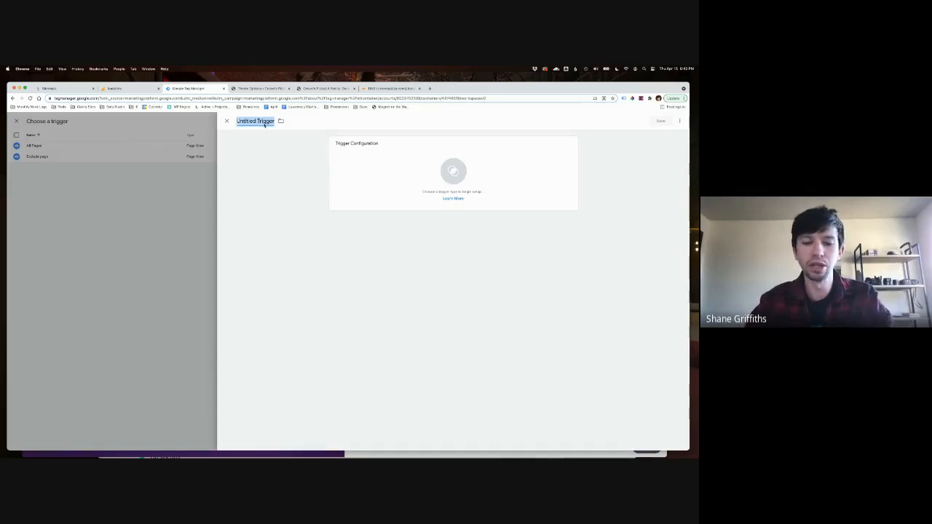
pyautogui.write('Tel ')
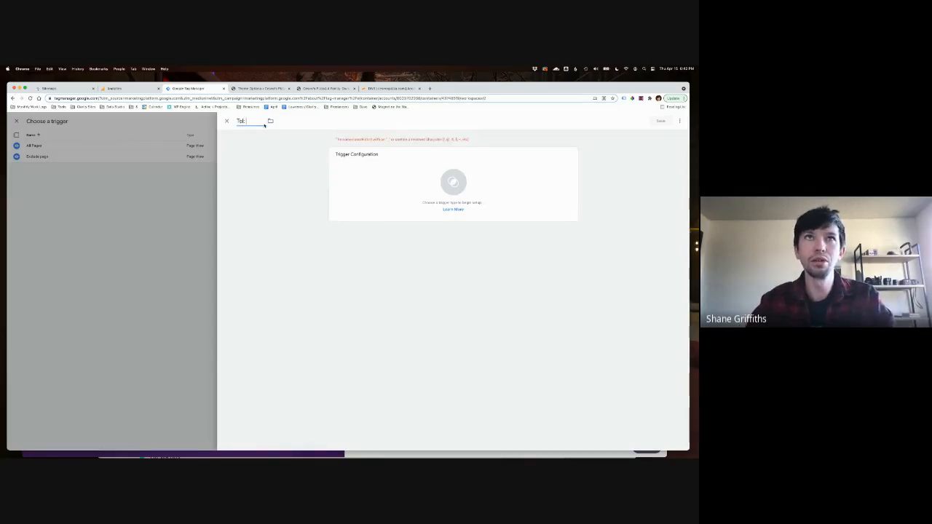
pyautogui.write('Click')
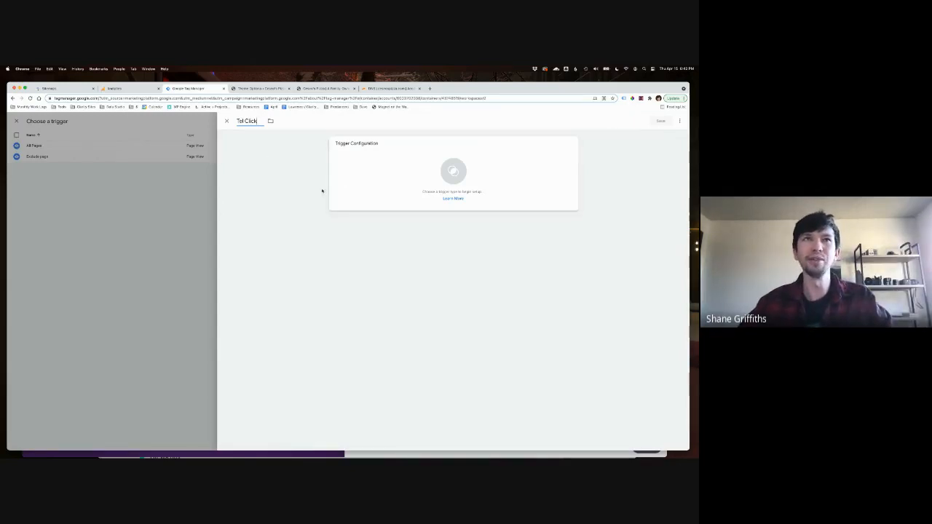
pyautogui.moveTo(238, 120); pyautogui.dragTo(259, 122)
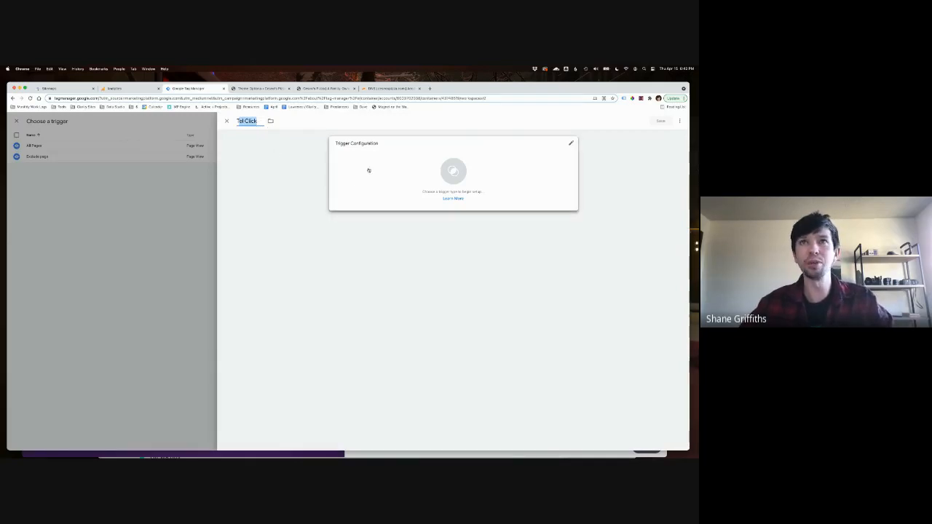
# Set the Tel Click trigger's type to Click - Just Links and make it fire on Some Link Clicks
pyautogui.click(368, 170)
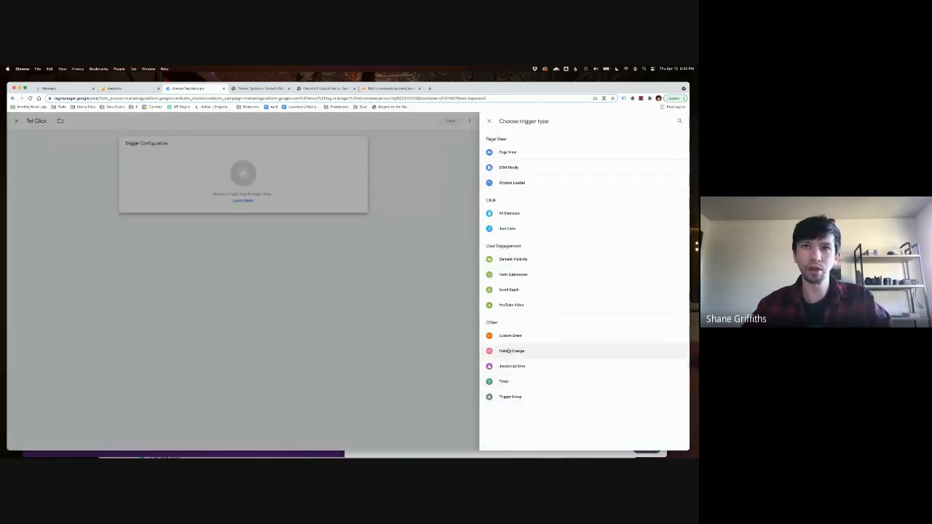
pyautogui.click(507, 228)
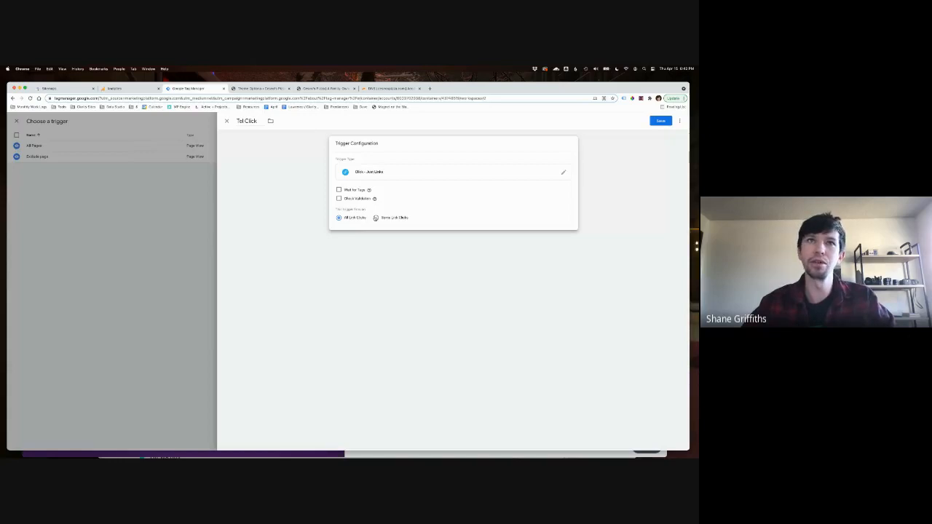
pyautogui.click(376, 217)
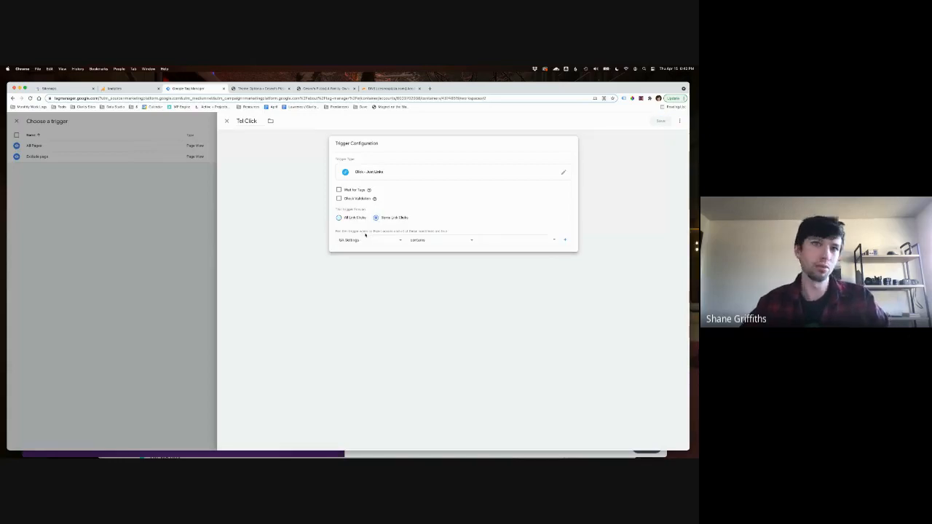
# Add the condition Click URL contains "tel" using the built-in variable, and save both the trigger and the Phone Call tag
pyautogui.click(351, 240)
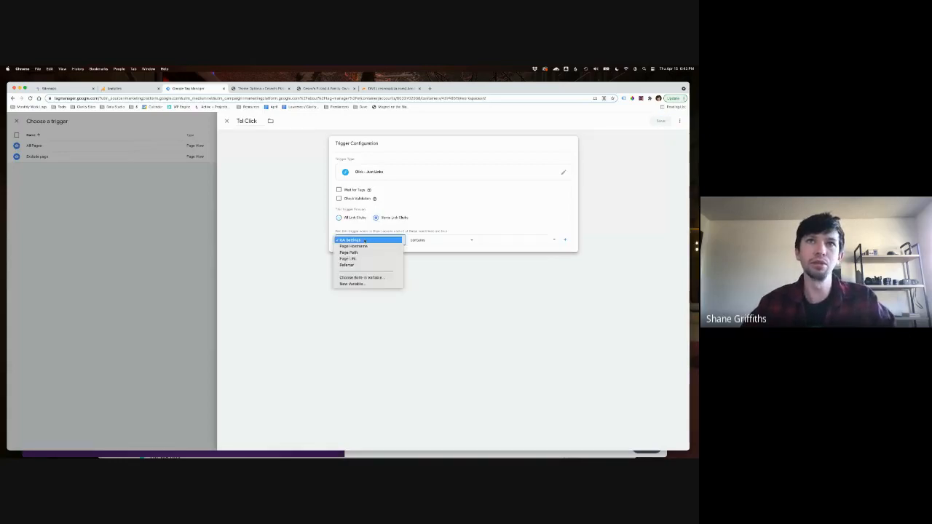
pyautogui.click(356, 279)
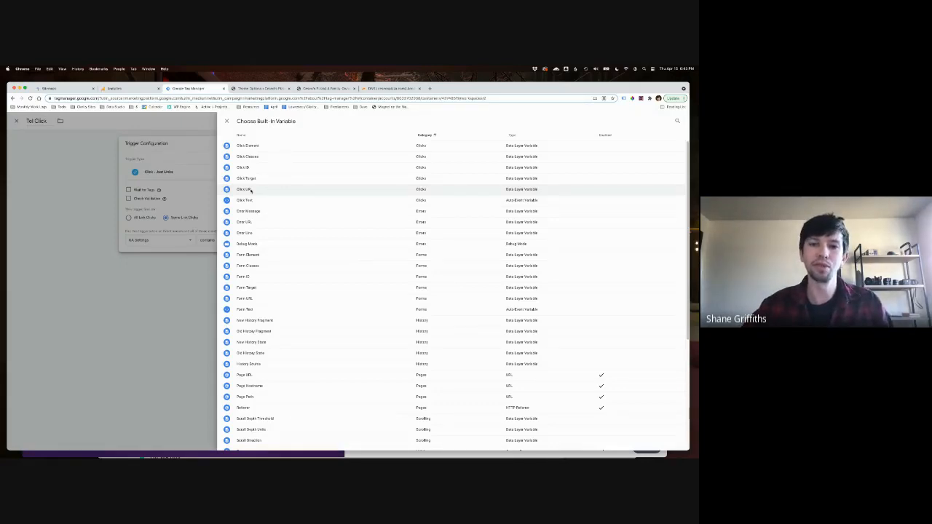
pyautogui.click(250, 190)
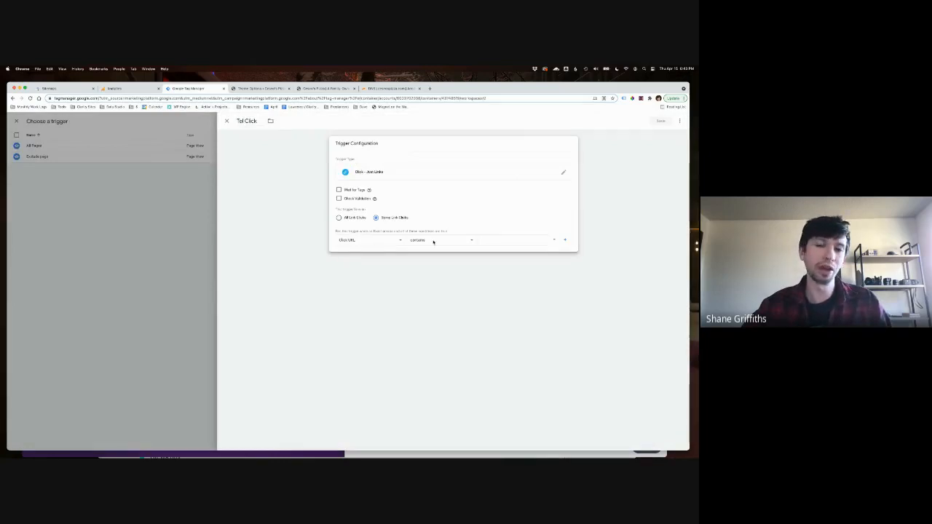
pyautogui.click(433, 241)
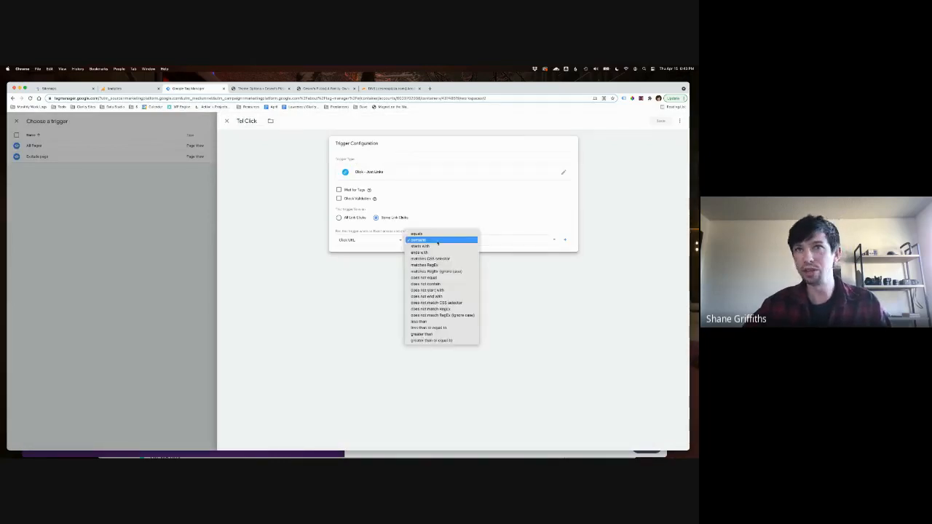
pyautogui.click(507, 222)
pyautogui.click(497, 244)
pyautogui.write('tel')
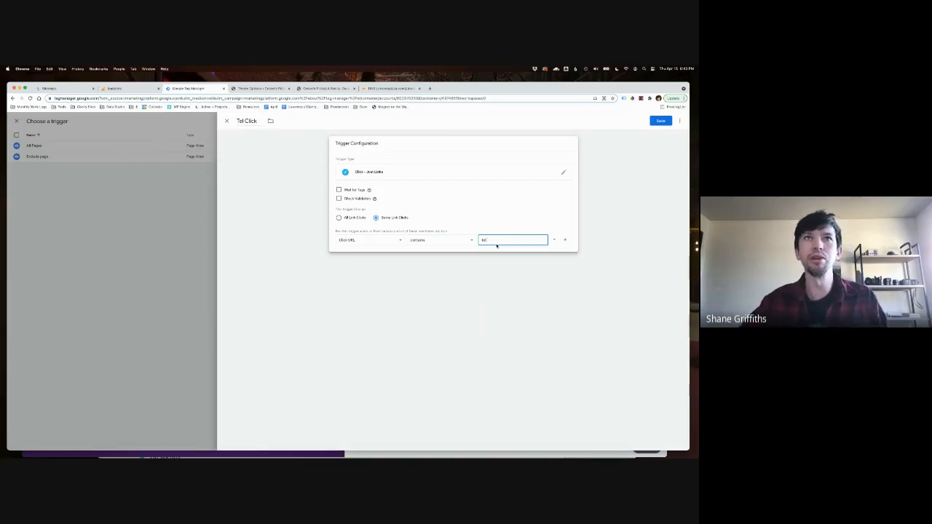
pyautogui.click(660, 121)
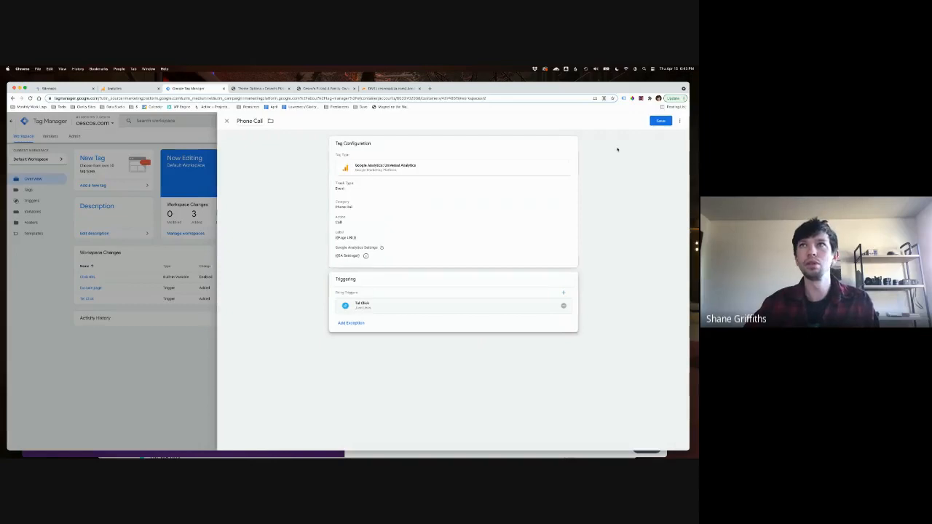
pyautogui.click(659, 121)
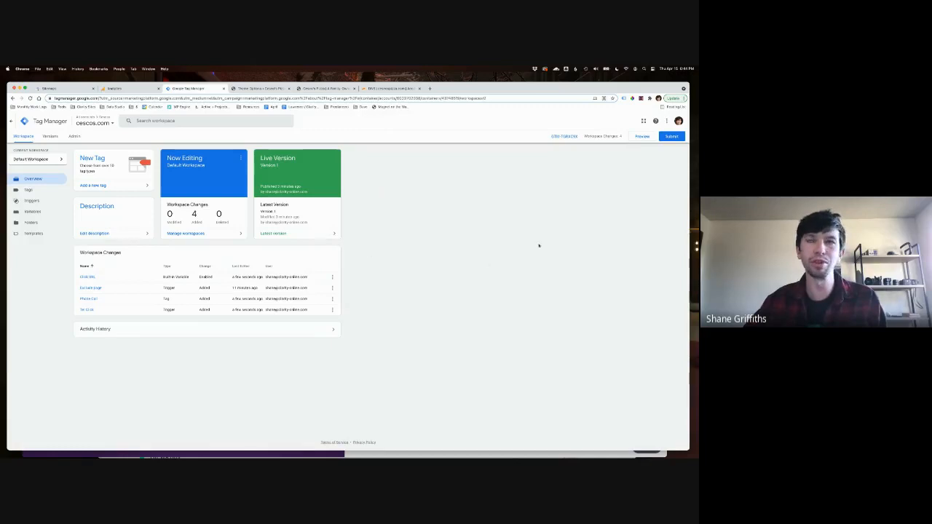
pyautogui.click(641, 137)
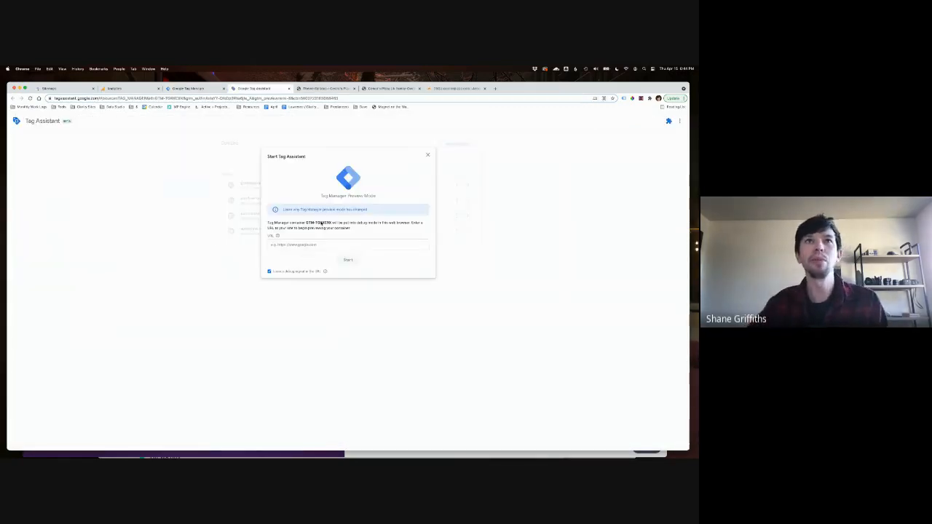
pyautogui.click(312, 246)
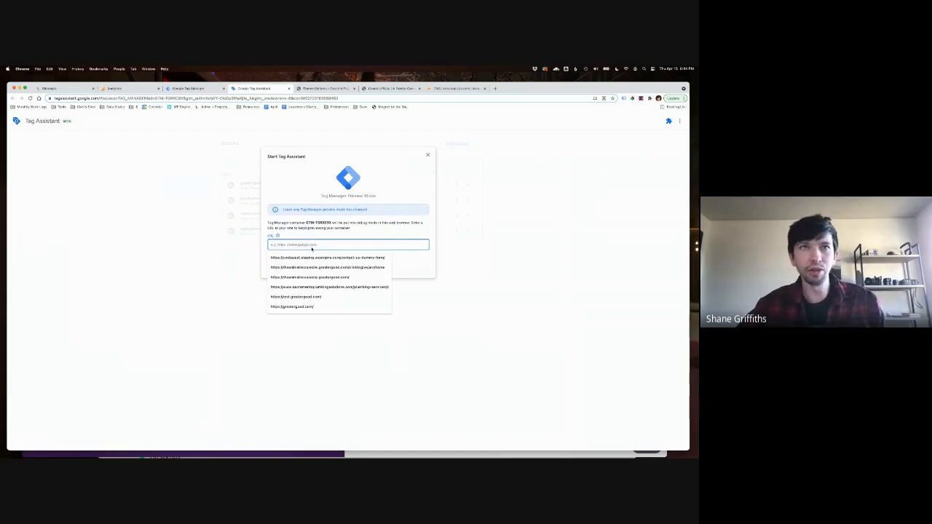
pyautogui.click(380, 88)
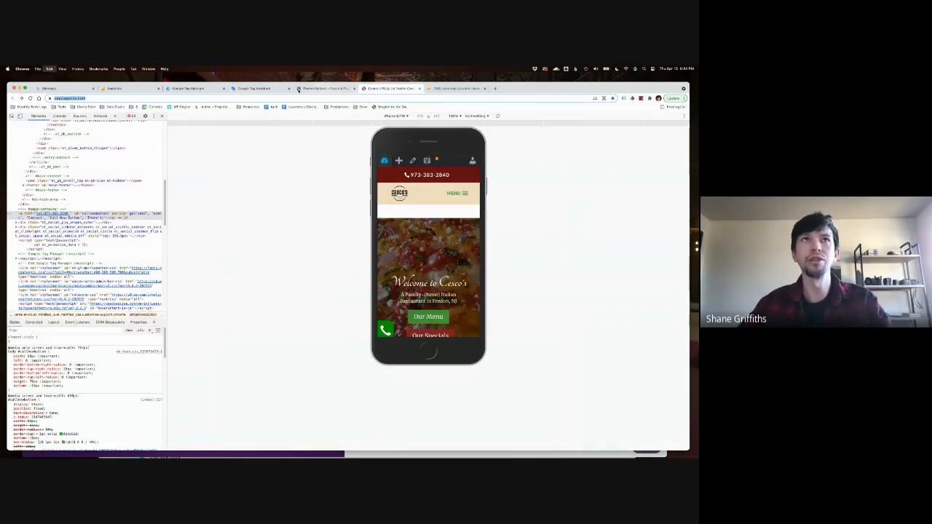
pyautogui.click(262, 88)
pyautogui.click(327, 244)
pyautogui.write('https://cescospizza.com/')
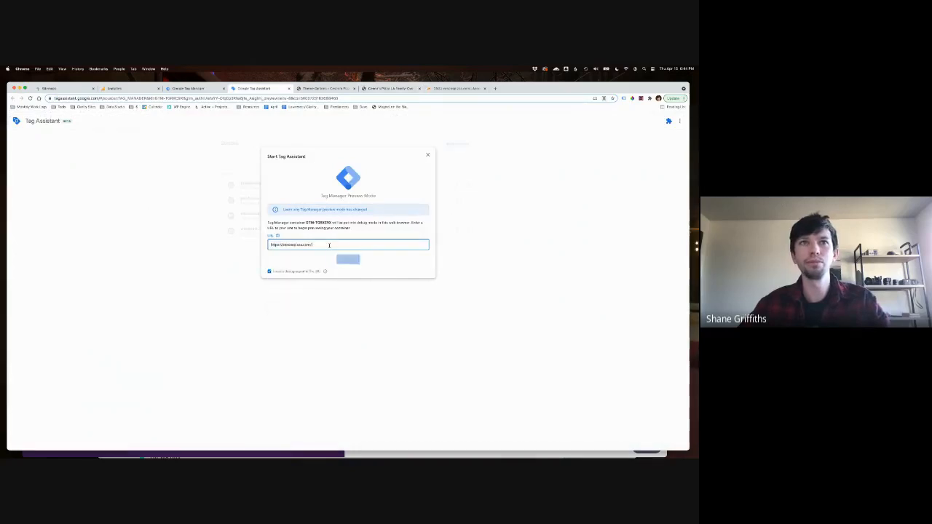
pyautogui.click(349, 260)
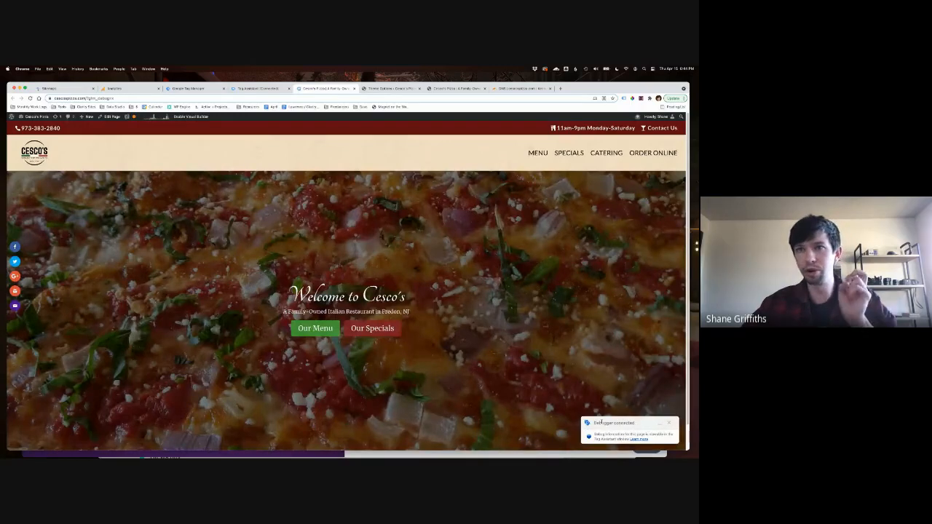
# Open the developer tools with mobile emulation on the homepage connected to the debugger
pyautogui.rightClick(320, 169)
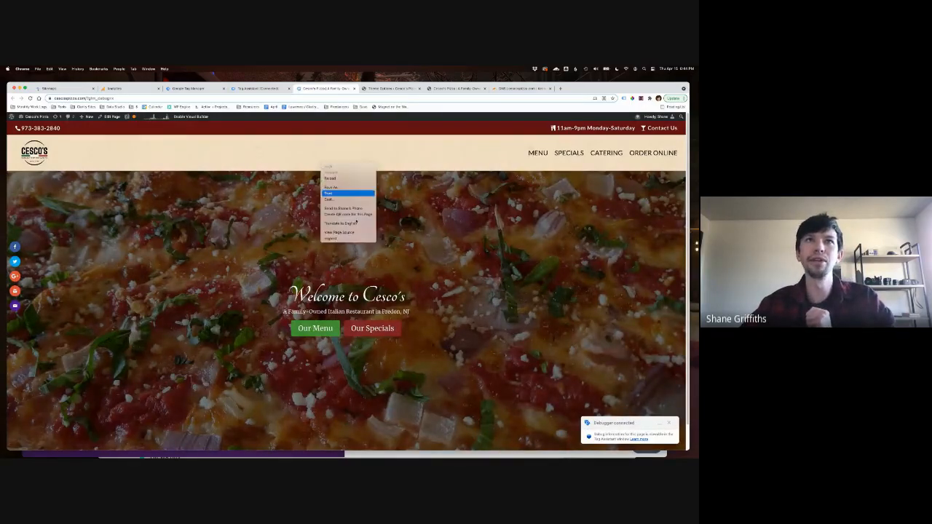
pyautogui.click(338, 239)
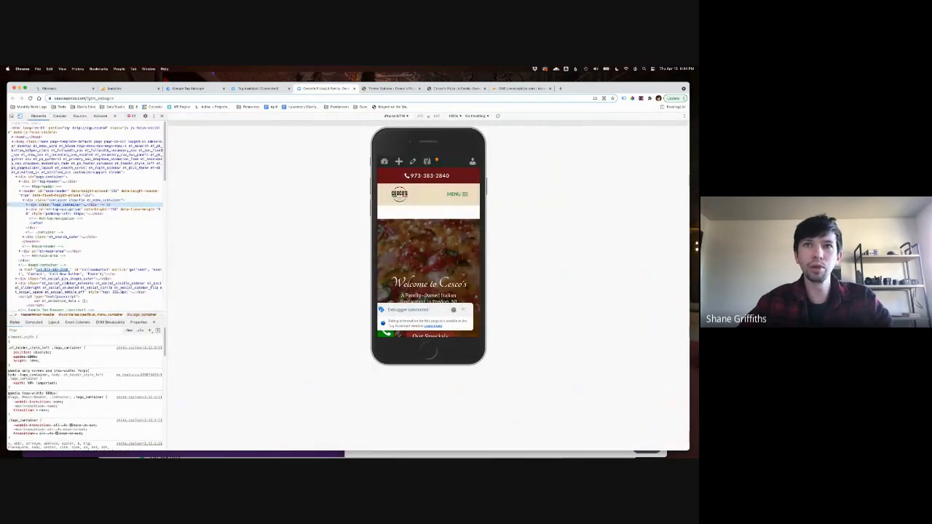
# Look over the mobile homepage, switch to the connected Tag Assistant session and examine its fired and not-fired tags in the summary
pyautogui.scroll(-3, 428, 252)
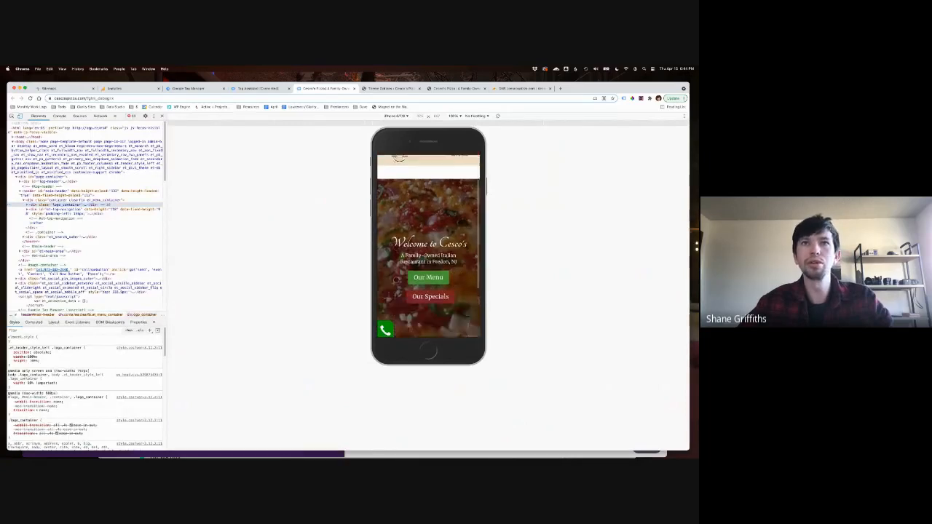
pyautogui.scroll(3, 428, 252)
pyautogui.scroll(-1, 429, 252)
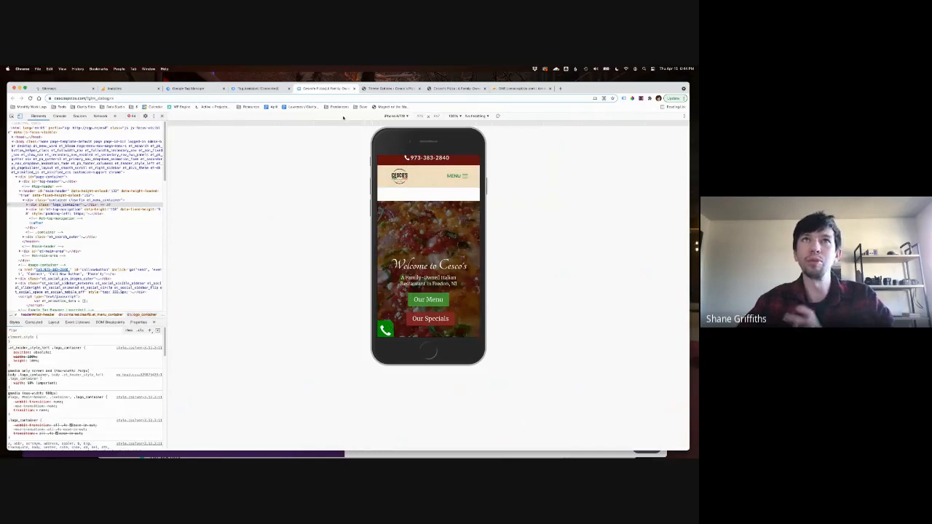
pyautogui.click(256, 88)
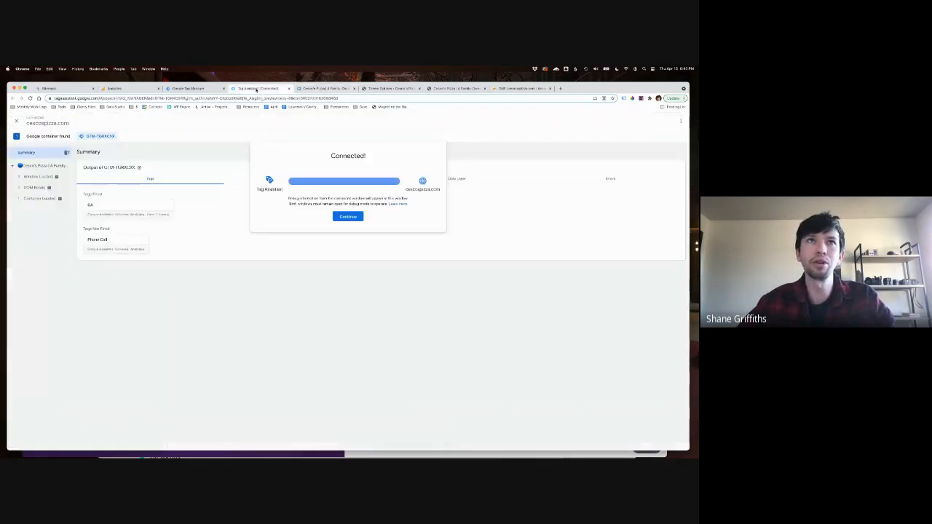
pyautogui.click(348, 217)
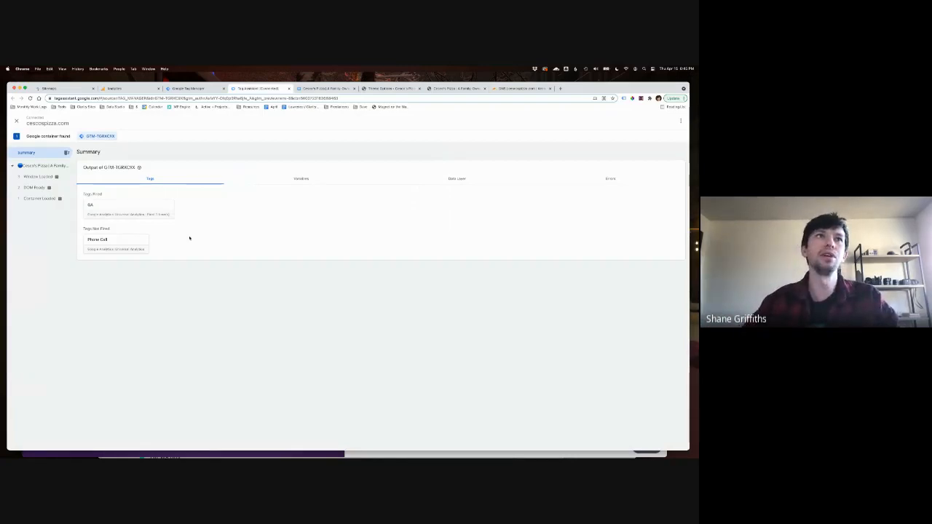
pyautogui.click(40, 166)
pyautogui.click(43, 167)
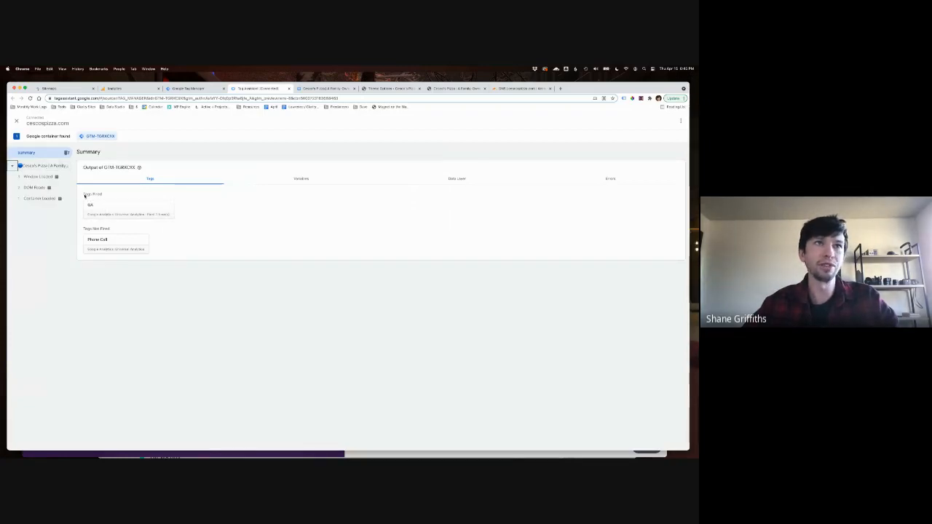
pyautogui.moveTo(84, 194); pyautogui.dragTo(102, 194)
pyautogui.moveTo(82, 229); pyautogui.dragTo(109, 229)
pyautogui.moveTo(85, 195); pyautogui.dragTo(102, 194)
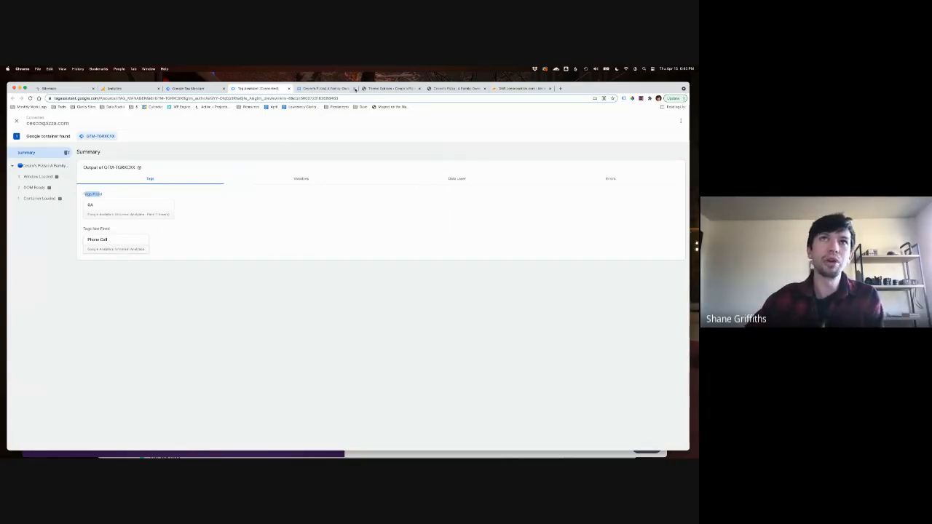
# Trigger the green call button on the mobile homepage twice, dismissing the call prompt and checking the Tag Assistant summary after each attempt
pyautogui.click(338, 89)
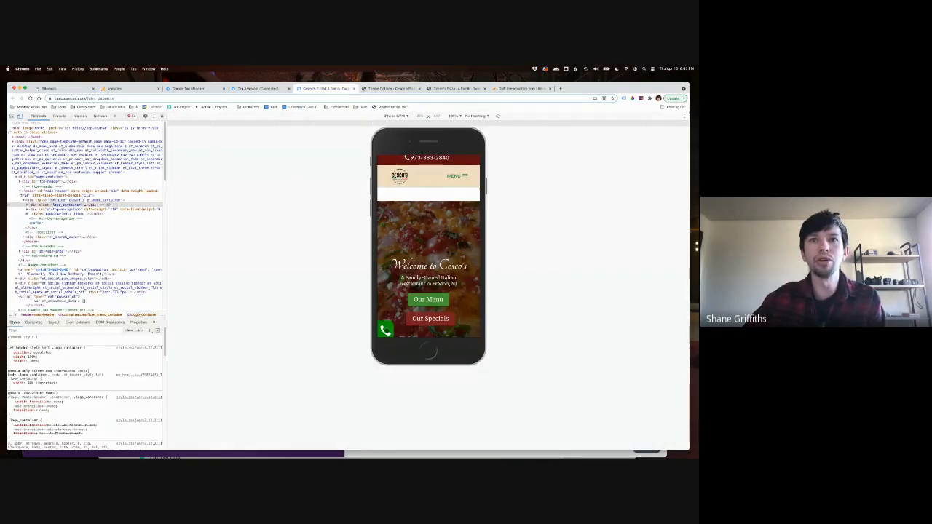
pyautogui.click(386, 330)
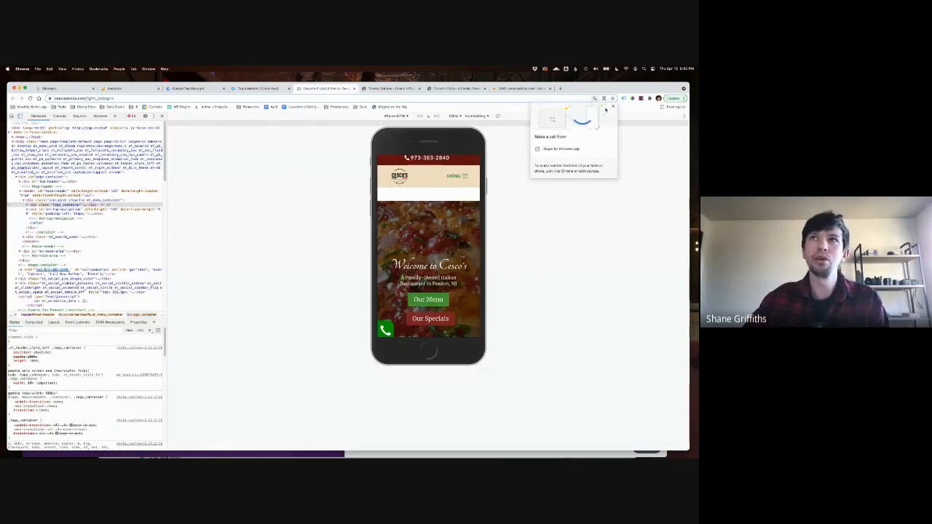
pyautogui.click(612, 107)
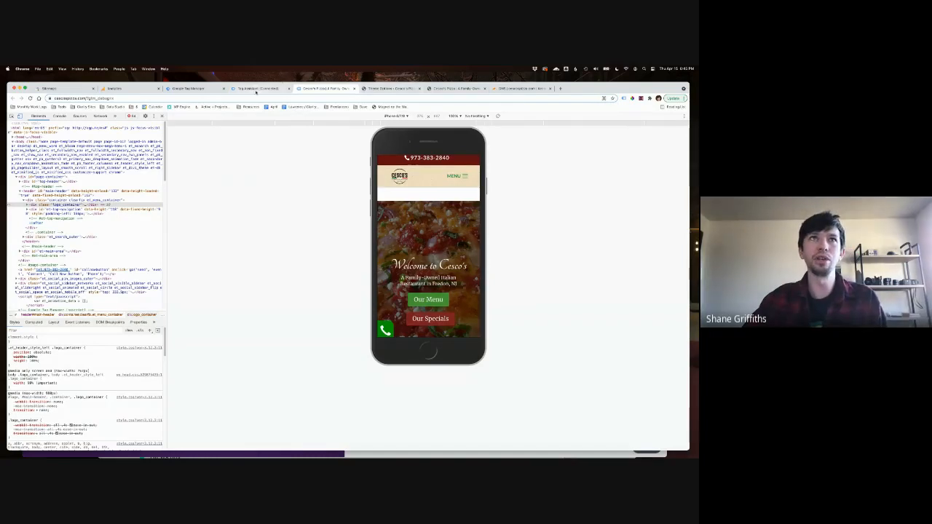
pyautogui.click(255, 89)
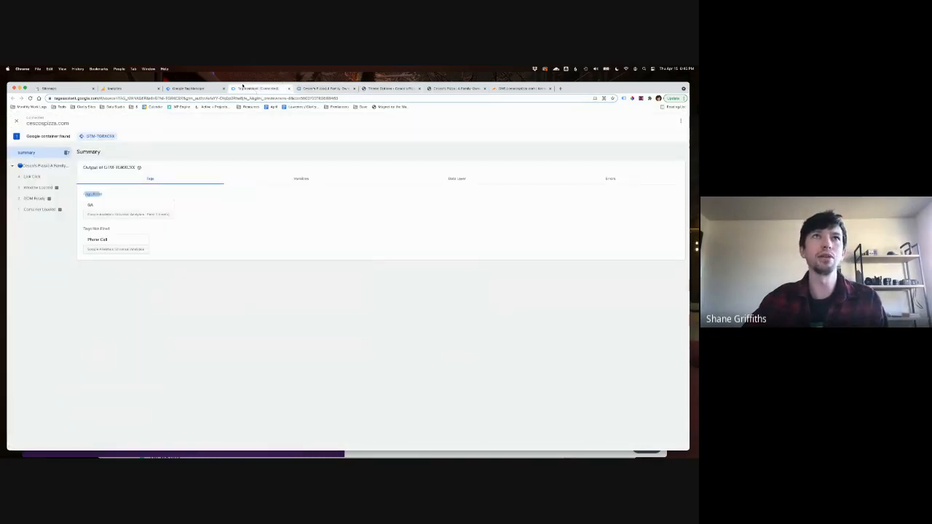
pyautogui.click(320, 88)
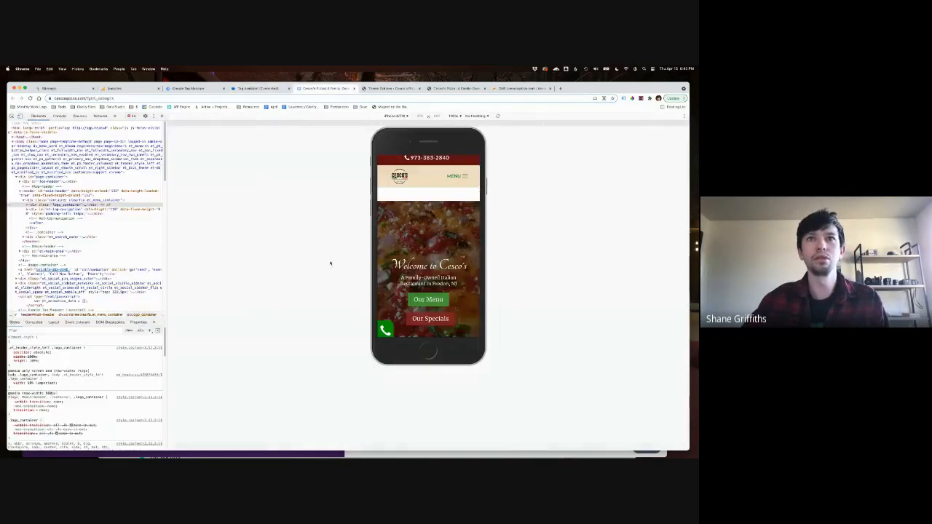
pyautogui.click(385, 330)
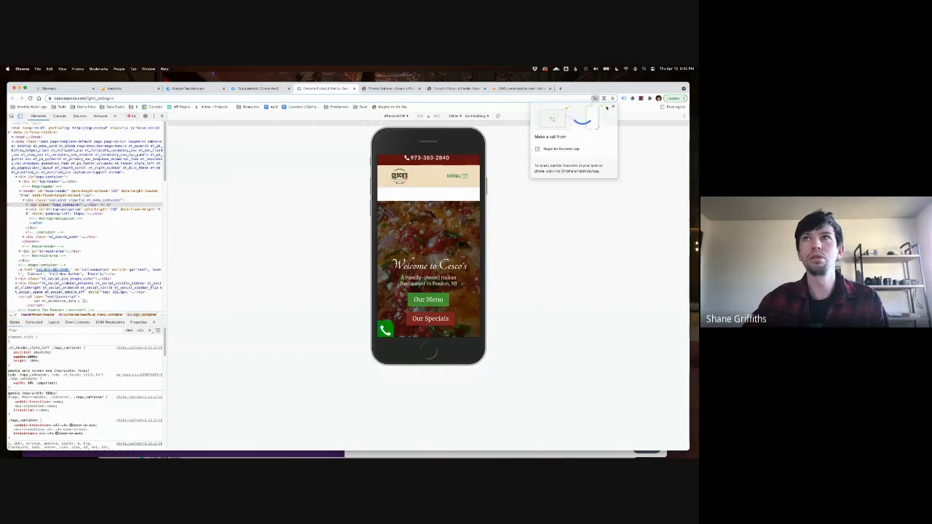
pyautogui.click(614, 107)
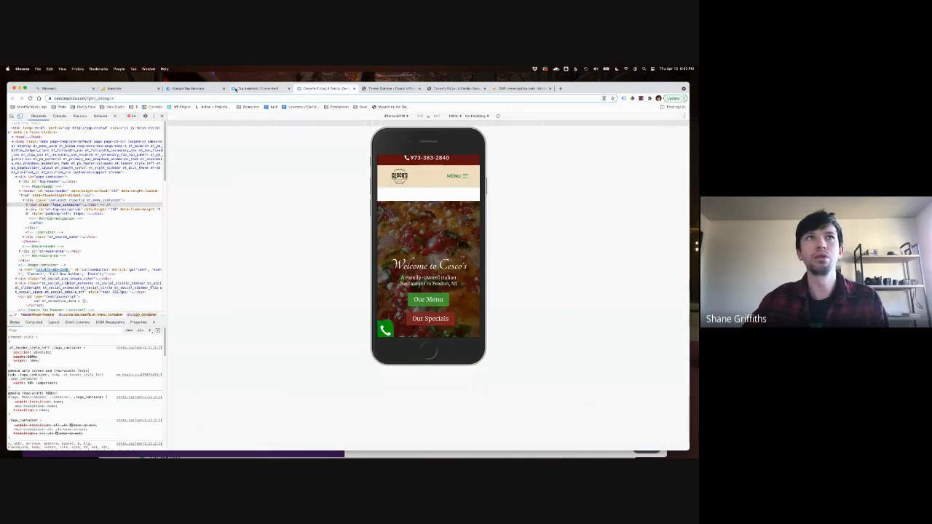
pyautogui.click(234, 88)
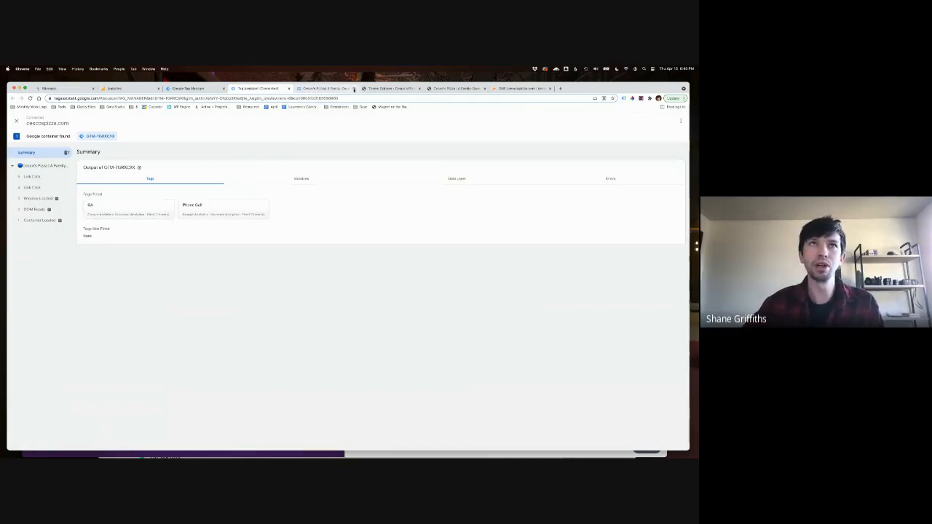
# Close the debugged homepage and Tag Assistant, then publish the Tag Manager workspace changes as a version named "Added Call Tracking"
pyautogui.middleClick(294, 90)
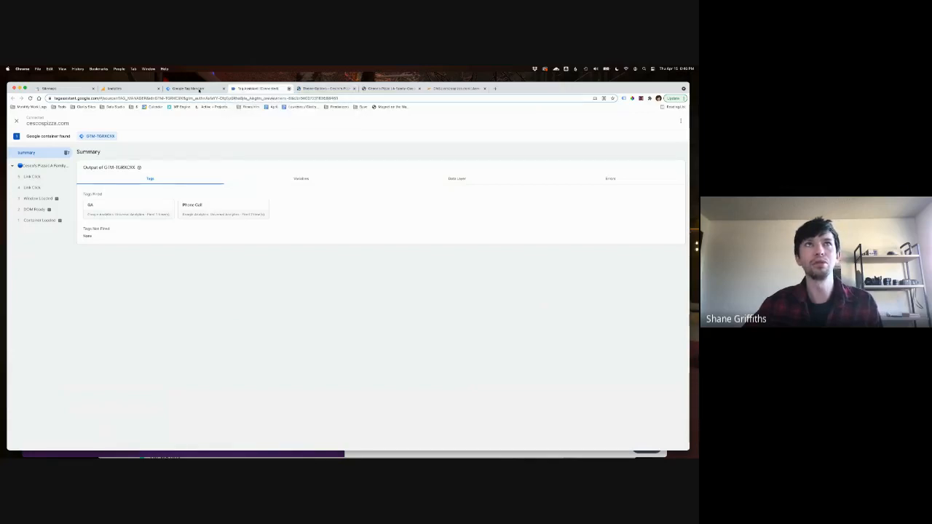
pyautogui.press('super+w')
pyautogui.click(199, 89)
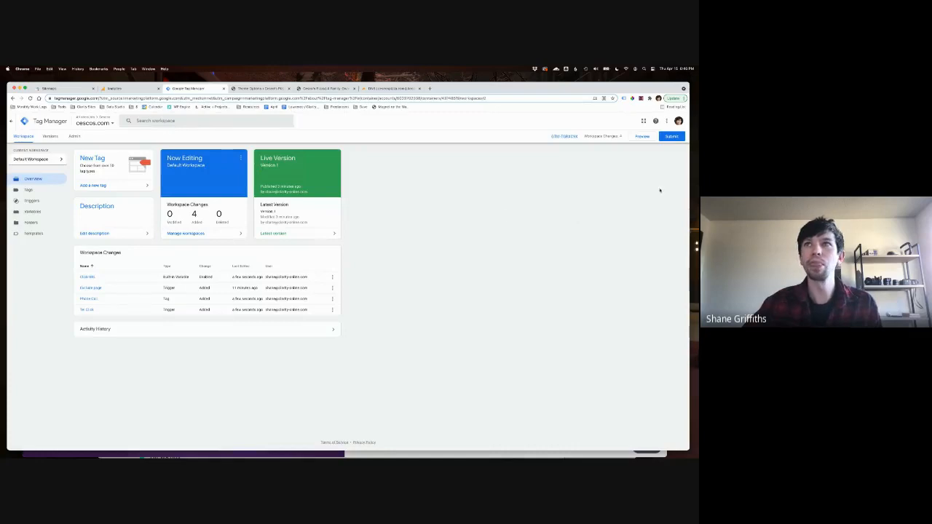
pyautogui.click(671, 136)
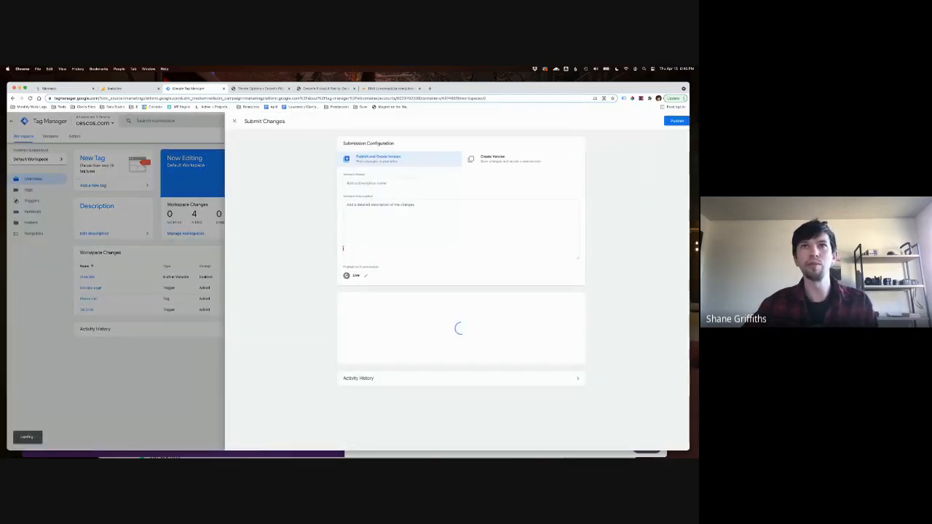
pyautogui.click(373, 183)
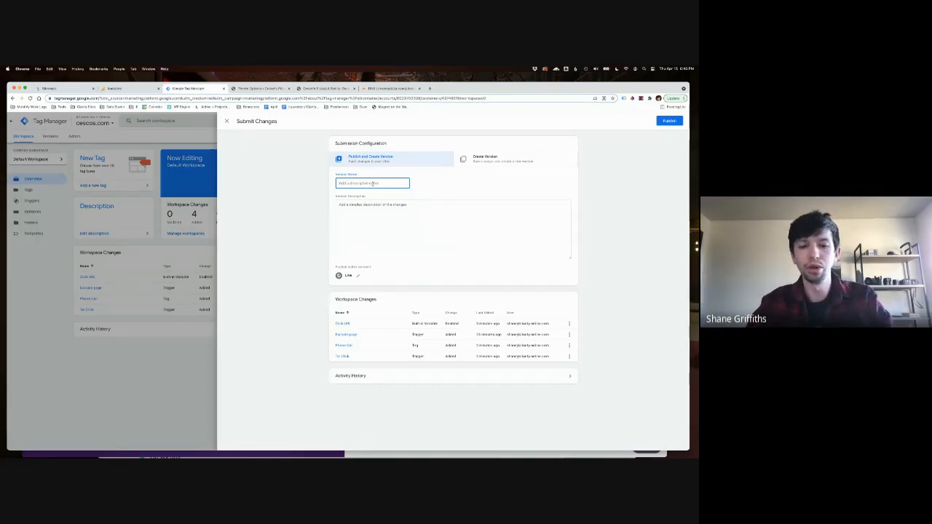
pyautogui.write('Added c')
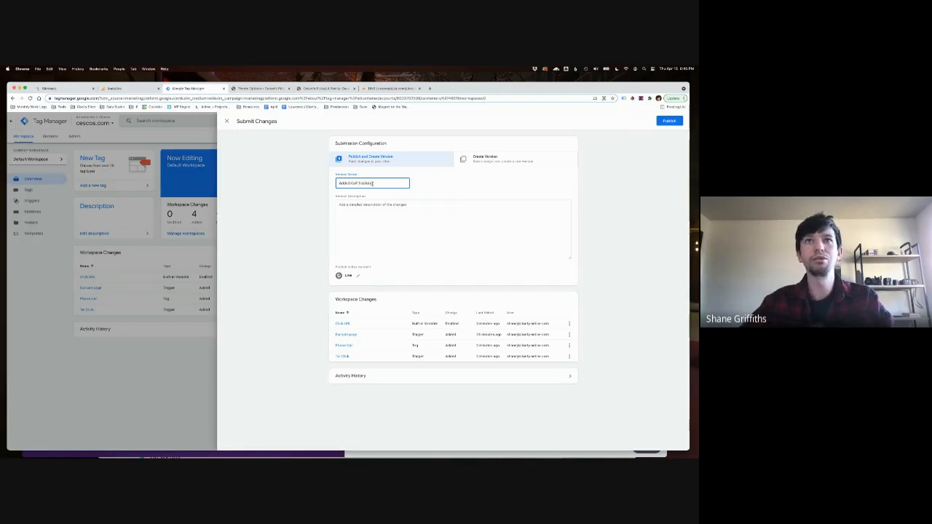
pyautogui.write('all Tracking')
pyautogui.press('Return')
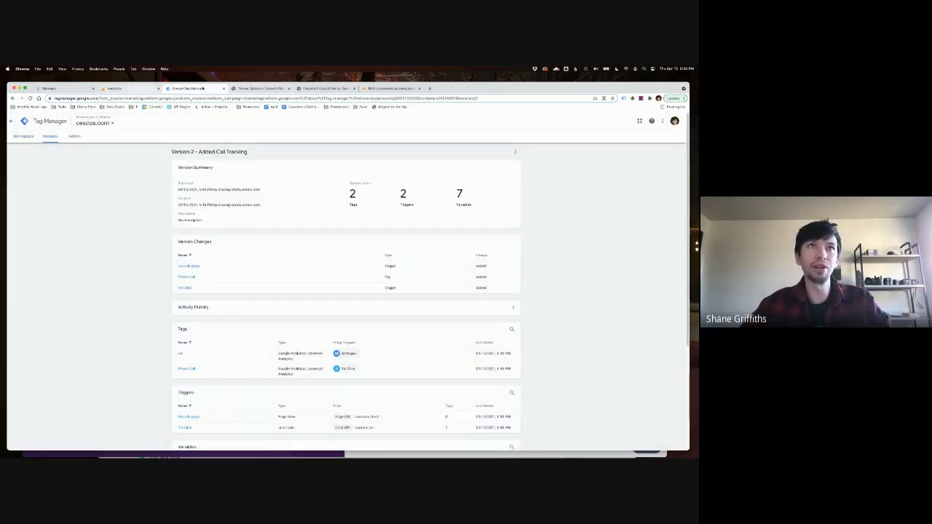
# View the Channels report under Acquisition's All Traffic in Analytics for the date range Mar 1, 2021 to Apr 14, 2021
pyautogui.click(257, 88)
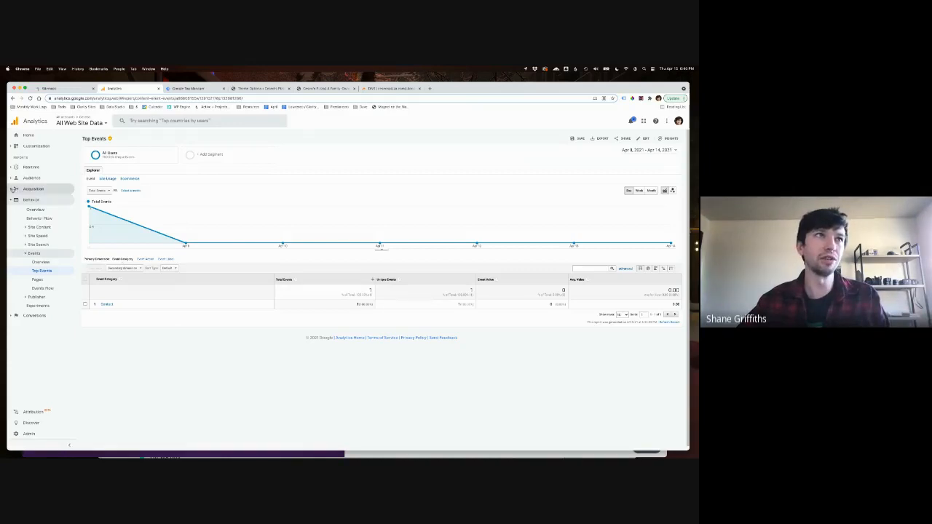
pyautogui.click(33, 189)
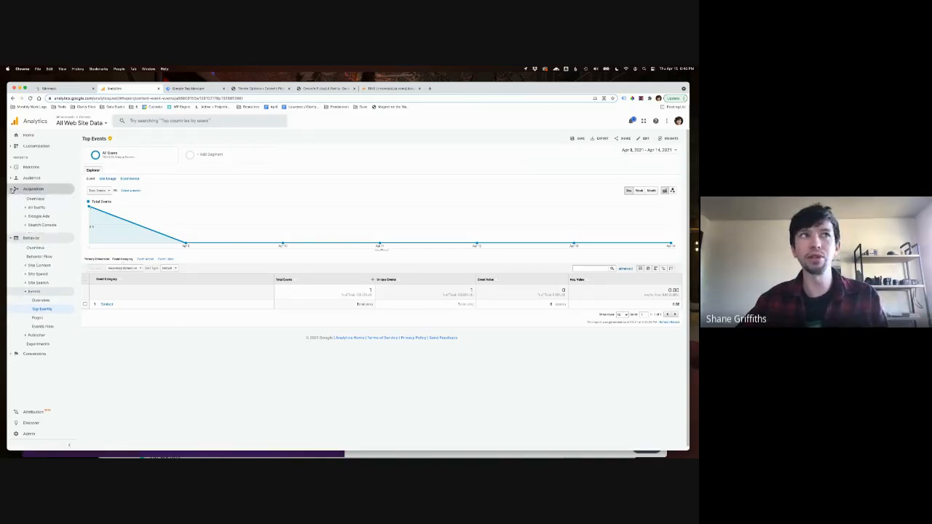
pyautogui.click(26, 209)
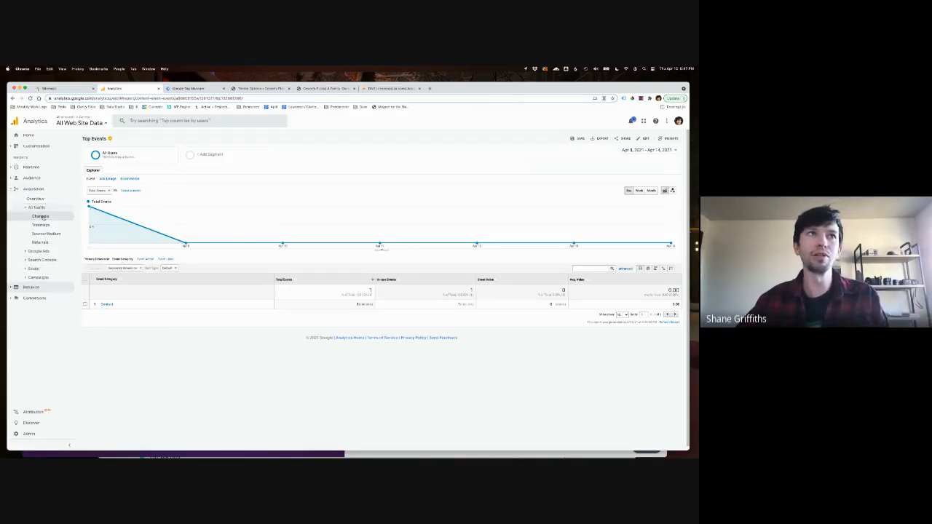
pyautogui.click(43, 217)
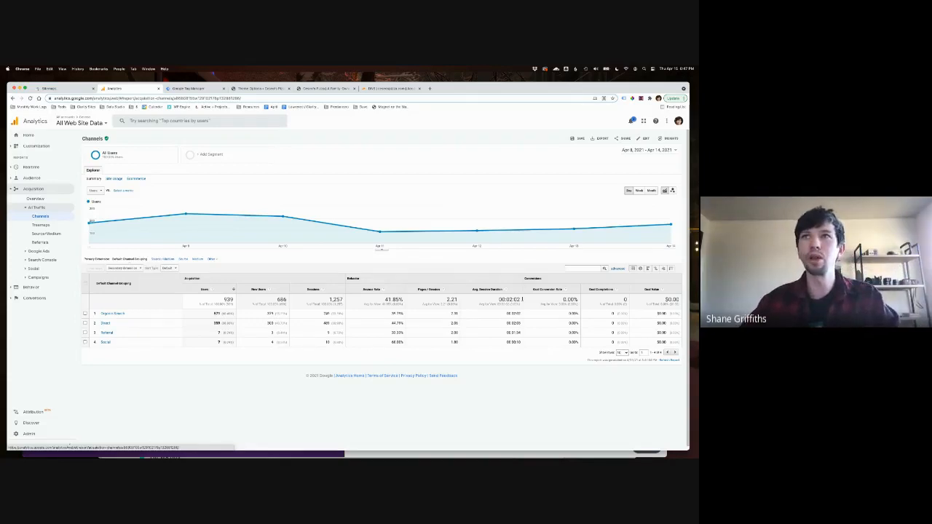
pyautogui.click(636, 152)
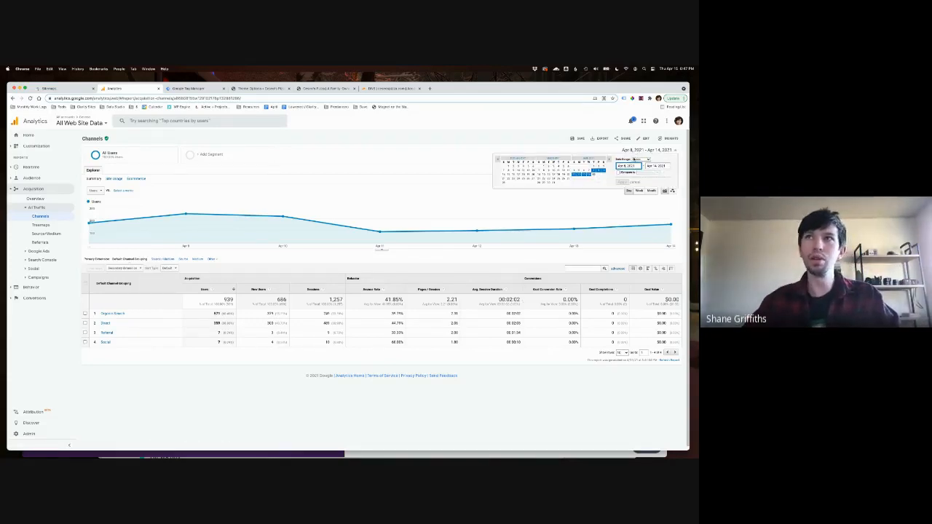
pyautogui.click(543, 167)
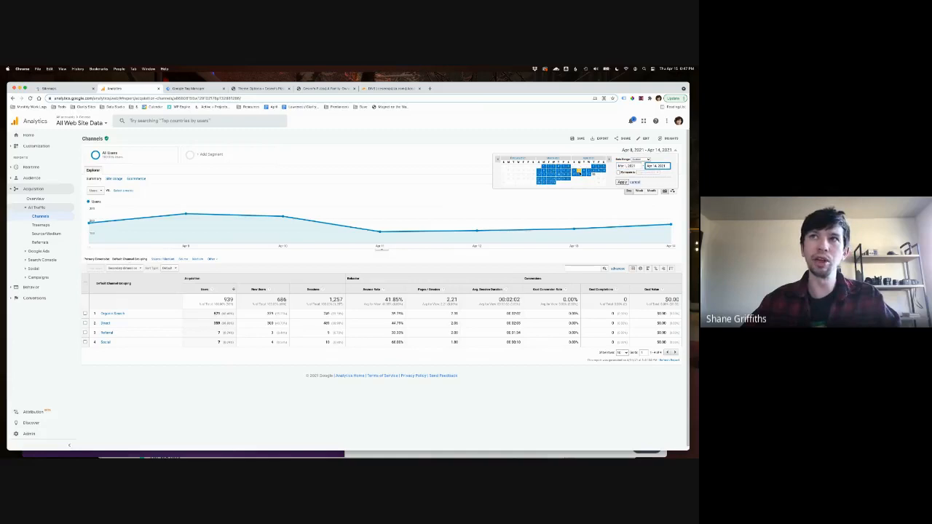
pyautogui.click(621, 182)
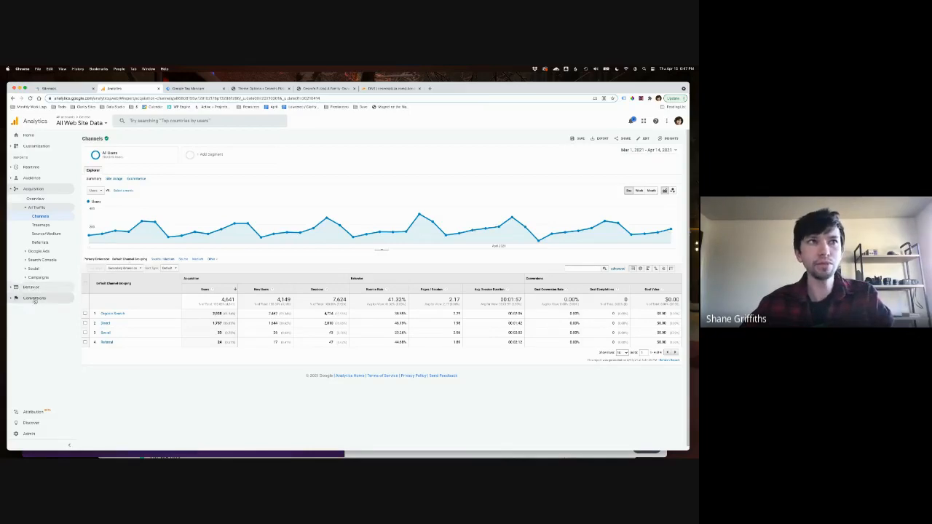
# Start a new goal for the All Web Site Data view in the Analytics admin settings, using the Custom setup
pyautogui.click(28, 434)
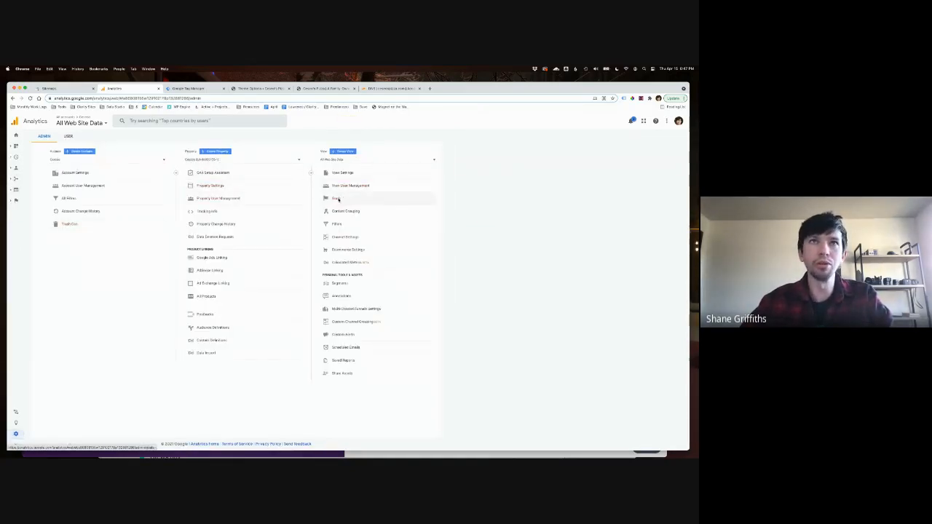
pyautogui.click(337, 198)
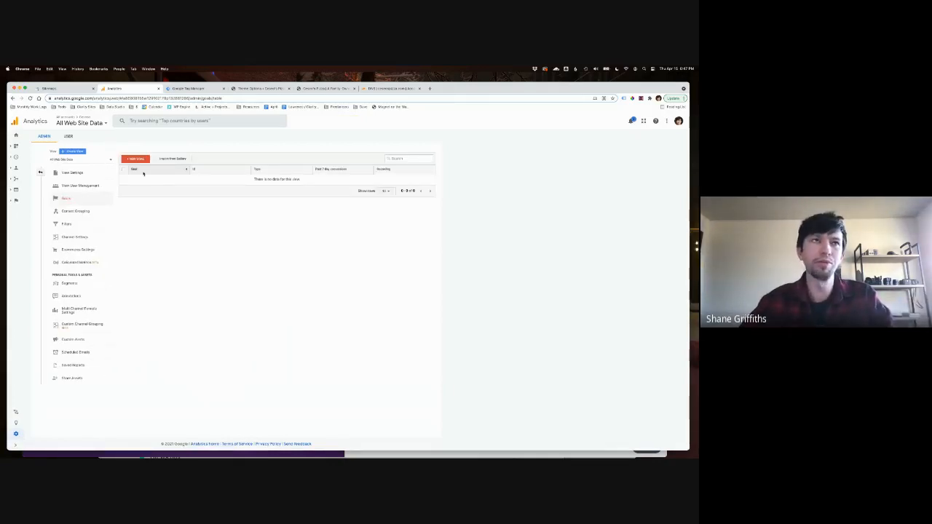
pyautogui.click(134, 159)
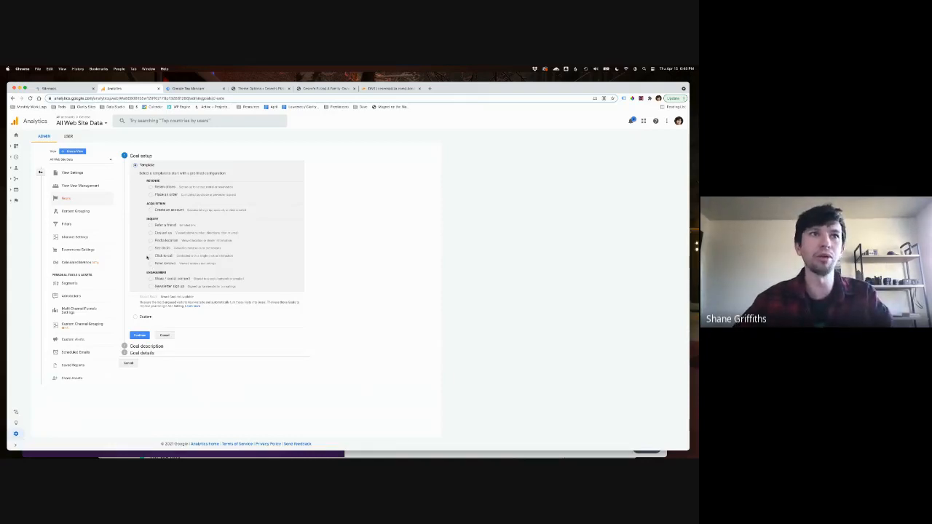
pyautogui.click(139, 335)
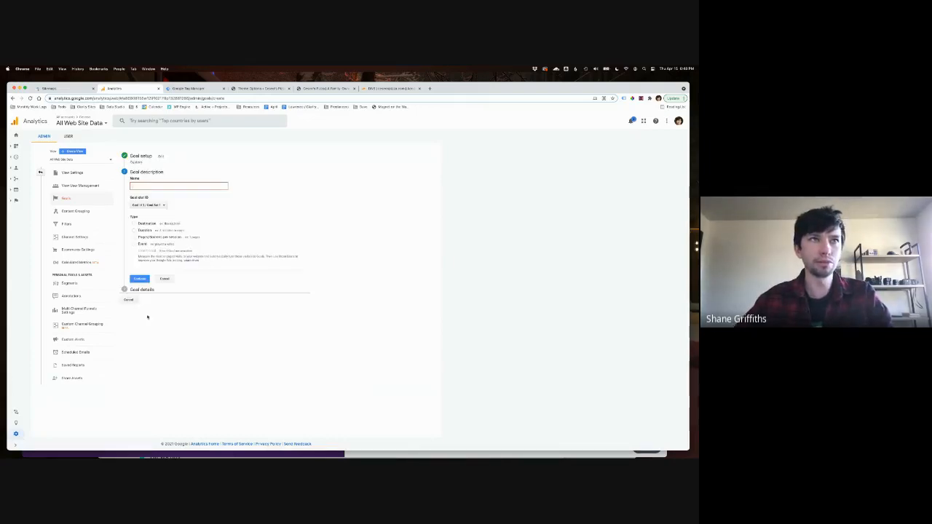
# Name the goal "Phone Call", set its type to Event and continue to the goal details
pyautogui.click(145, 187)
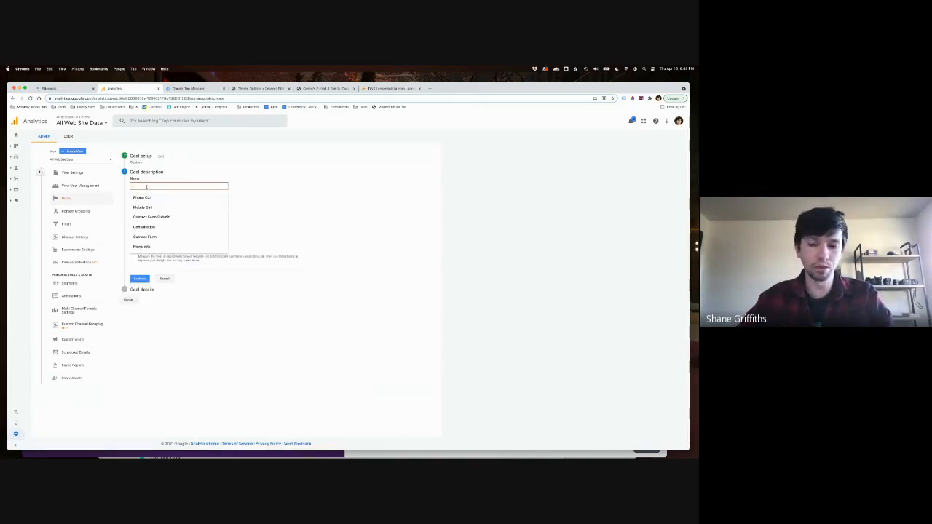
pyautogui.write('Phone')
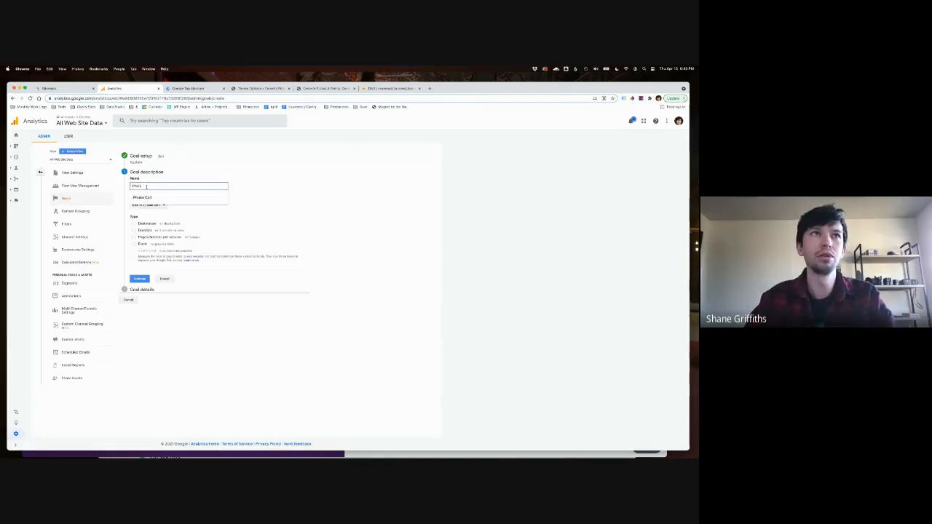
pyautogui.write(' Call')
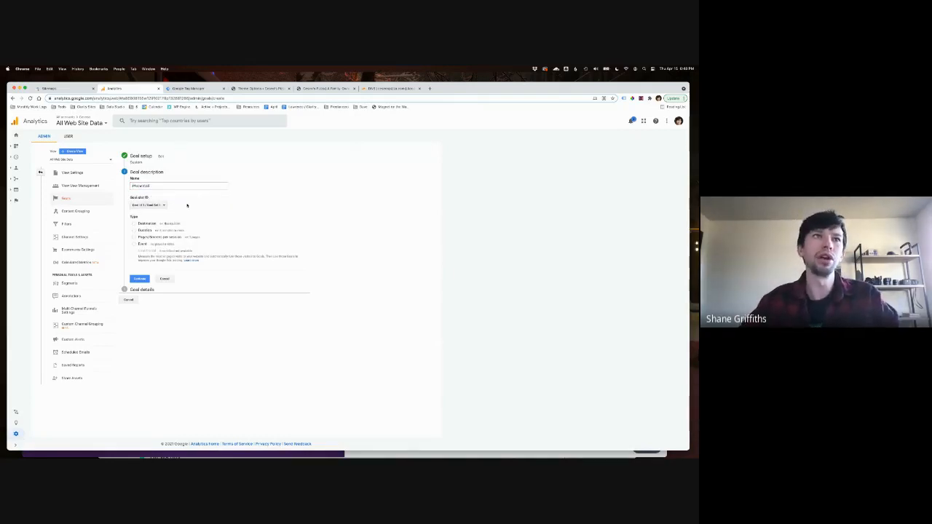
pyautogui.click(133, 225)
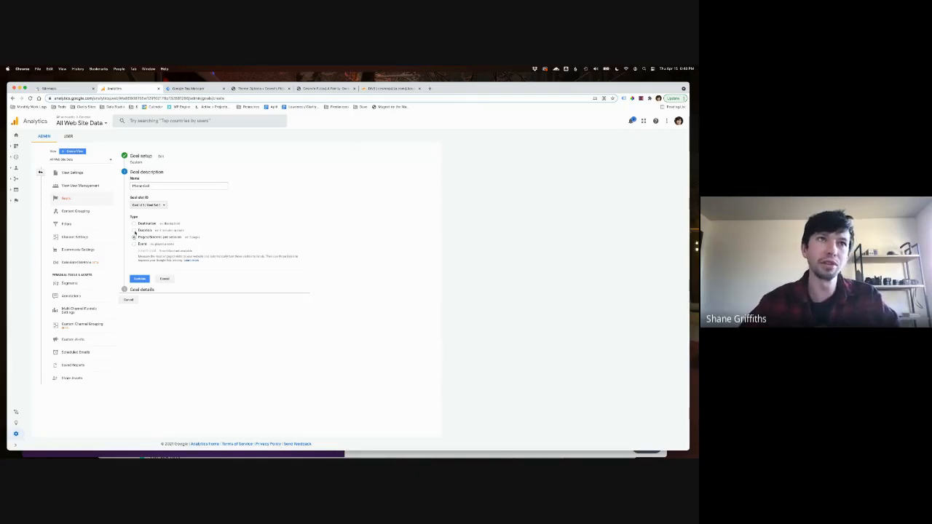
pyautogui.click(134, 224)
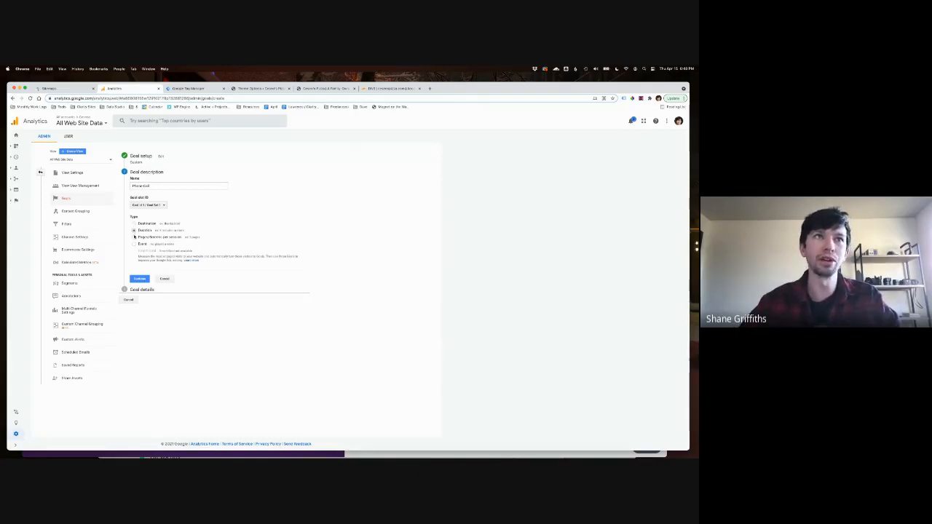
pyautogui.click(134, 237)
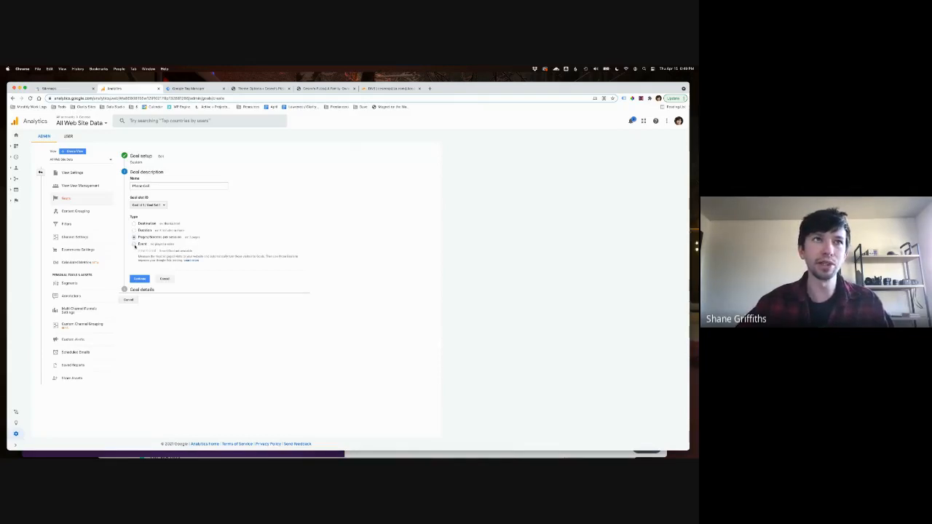
pyautogui.click(140, 279)
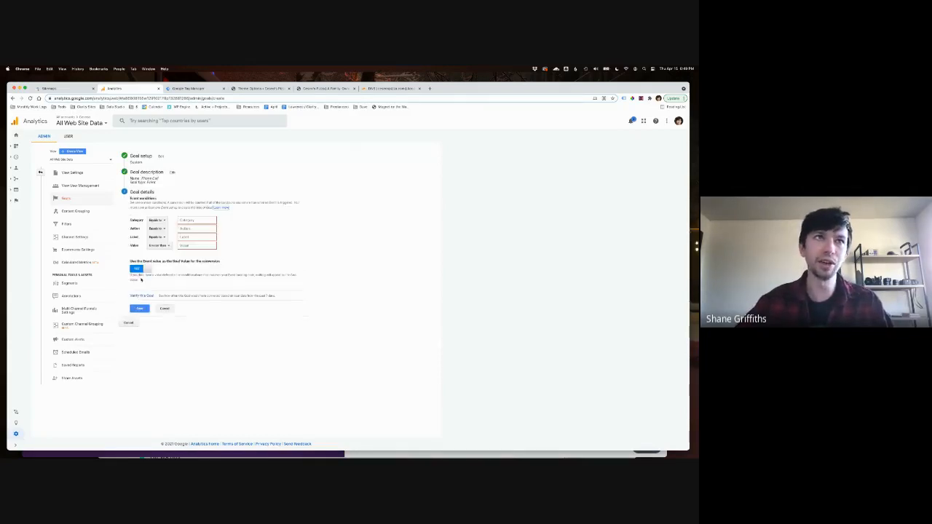
# Set the goal's event conditions to category equal to "Phone Call" and action equal to "Call"
pyautogui.click(197, 220)
pyautogui.click(218, 221)
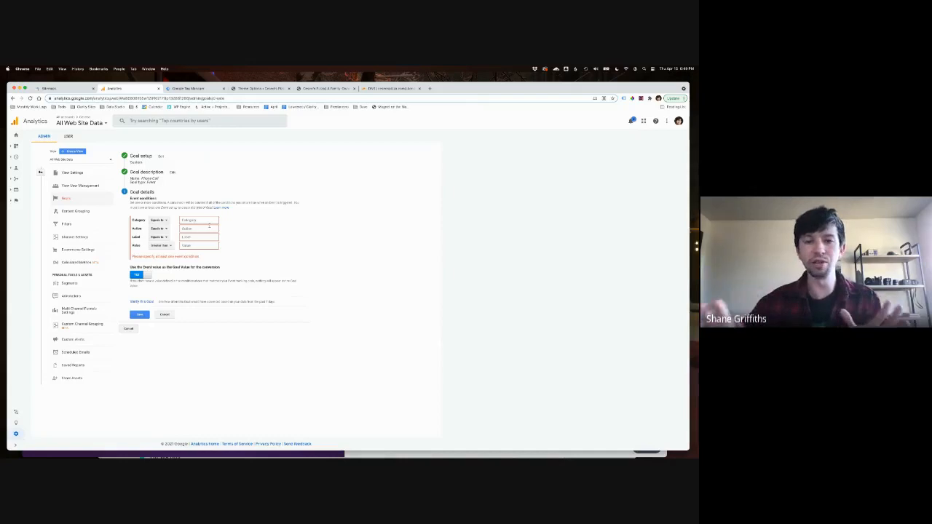
pyautogui.click(212, 220)
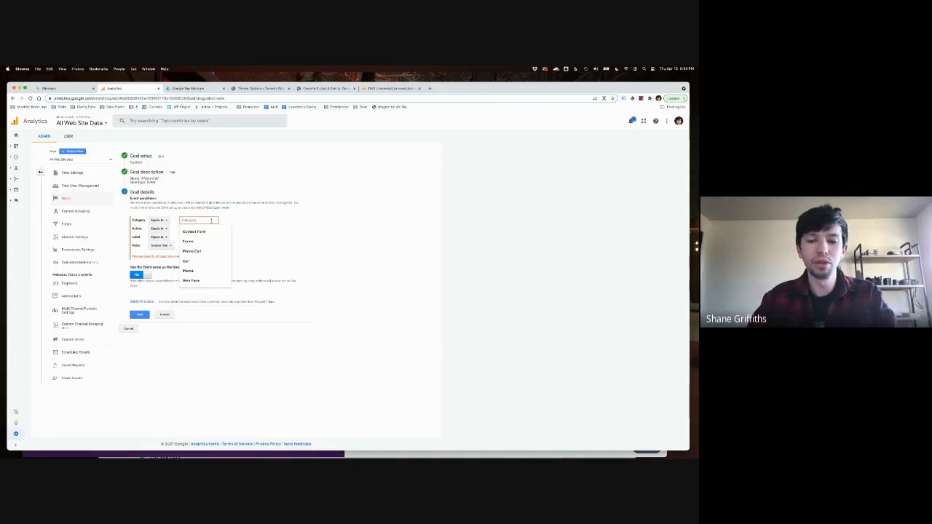
pyautogui.write('Phone Call')
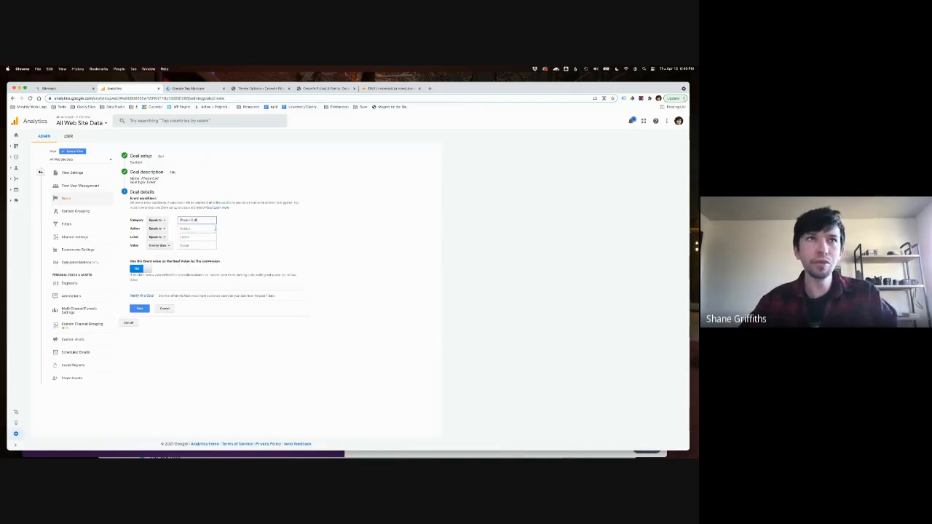
pyautogui.click(213, 228)
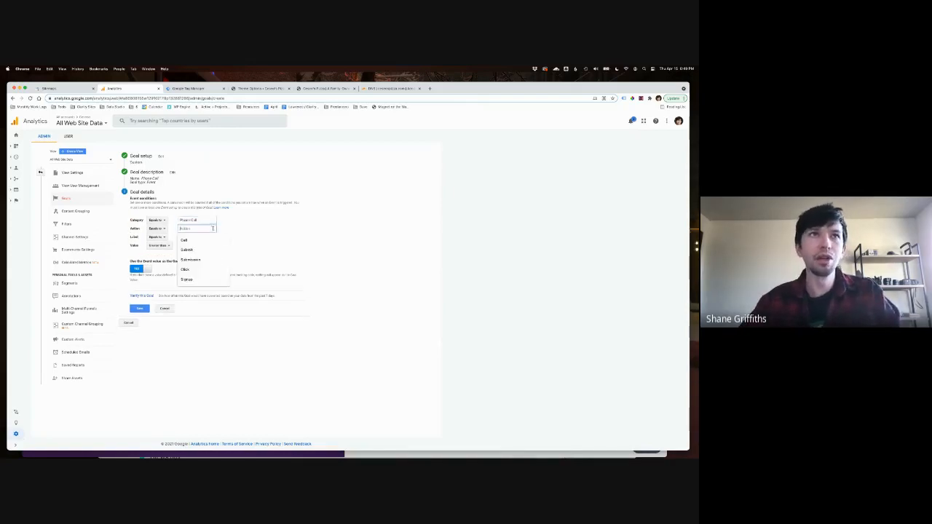
pyautogui.click(184, 239)
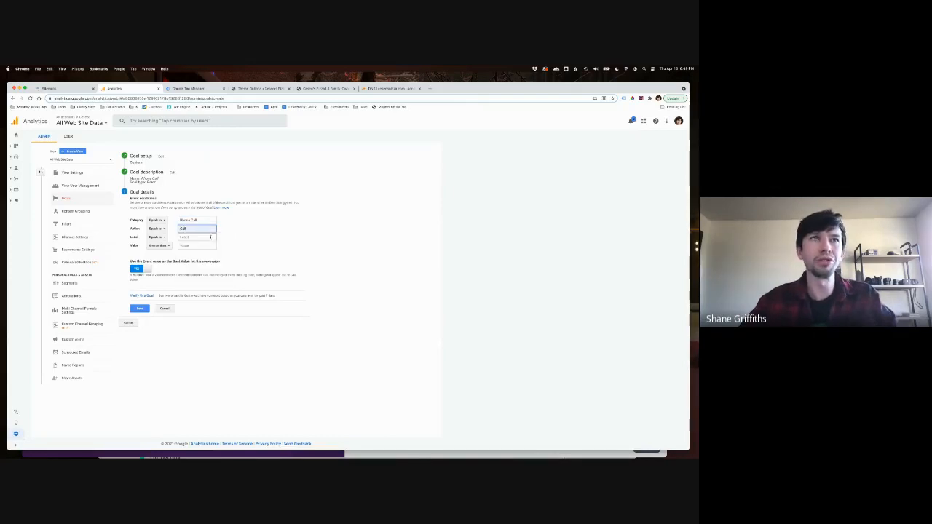
# Switch to Tag Manager to examine the Phone Call tag's event category, action and label, and return to the Analytics goal
pyautogui.click(180, 89)
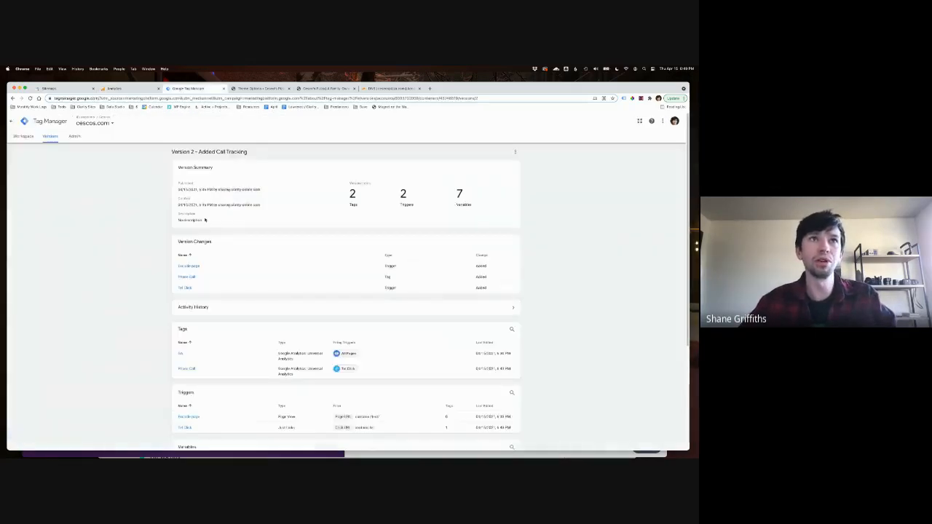
pyautogui.click(23, 136)
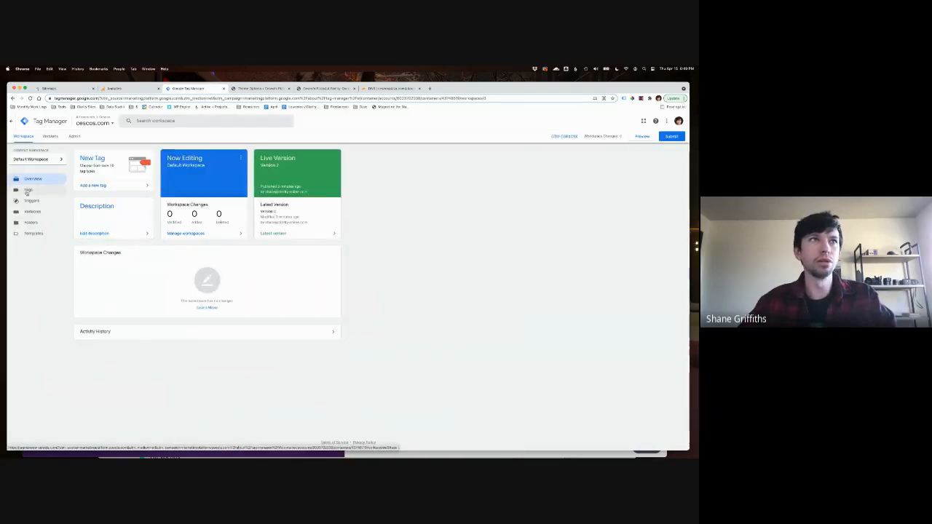
pyautogui.click(28, 190)
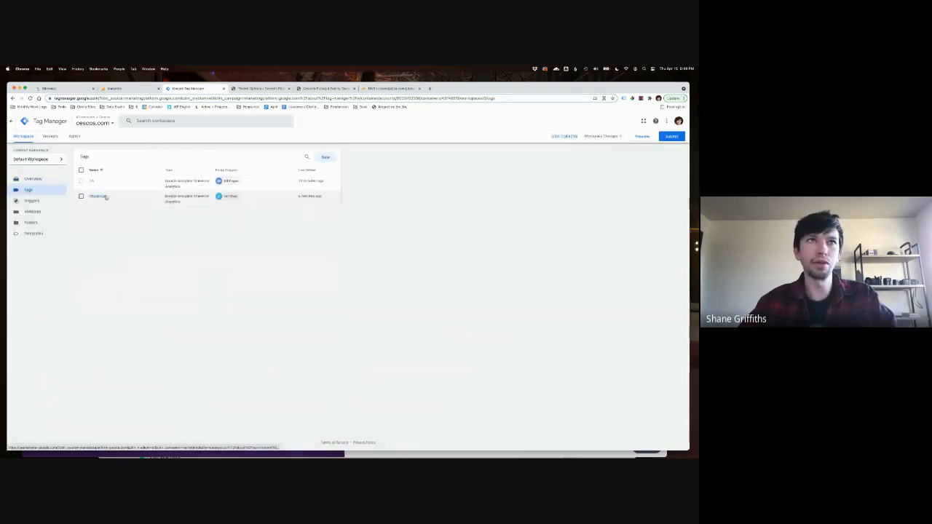
pyautogui.click(91, 181)
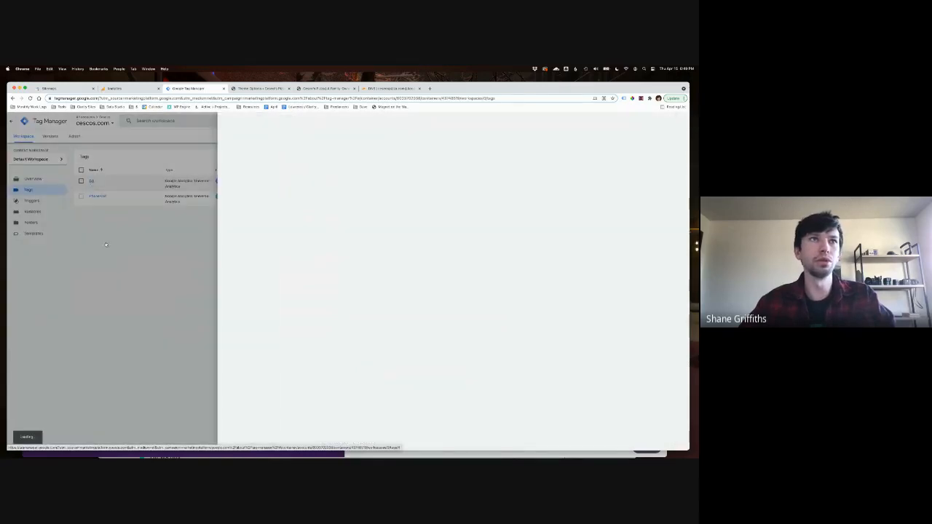
pyautogui.click(151, 235)
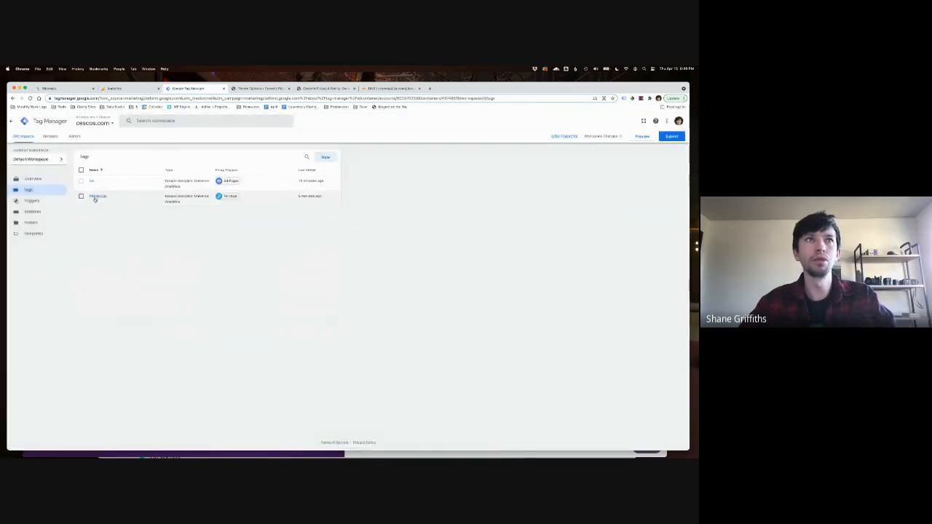
pyautogui.click(97, 198)
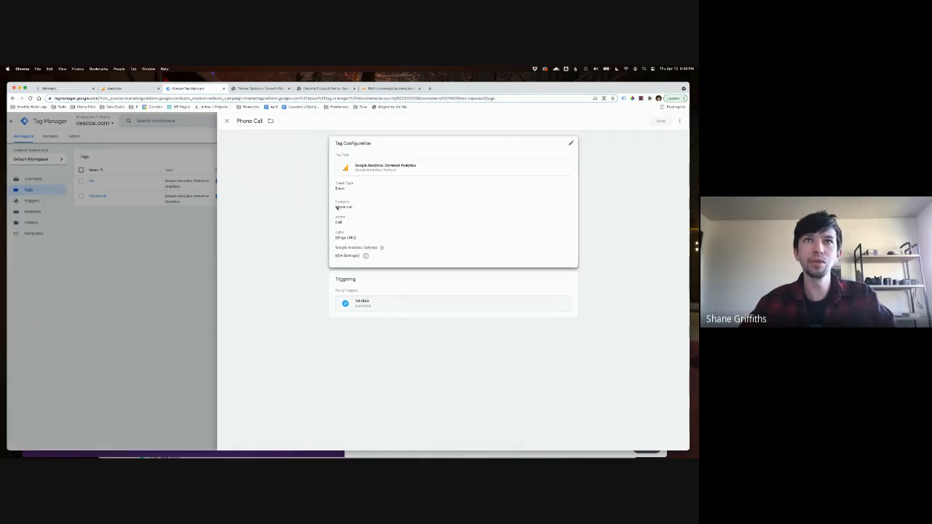
pyautogui.click(335, 221)
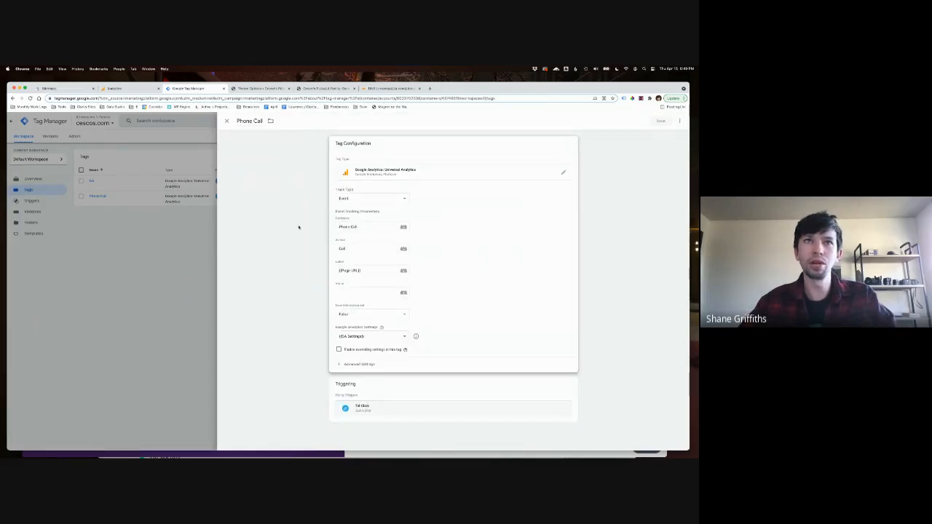
pyautogui.click(143, 256)
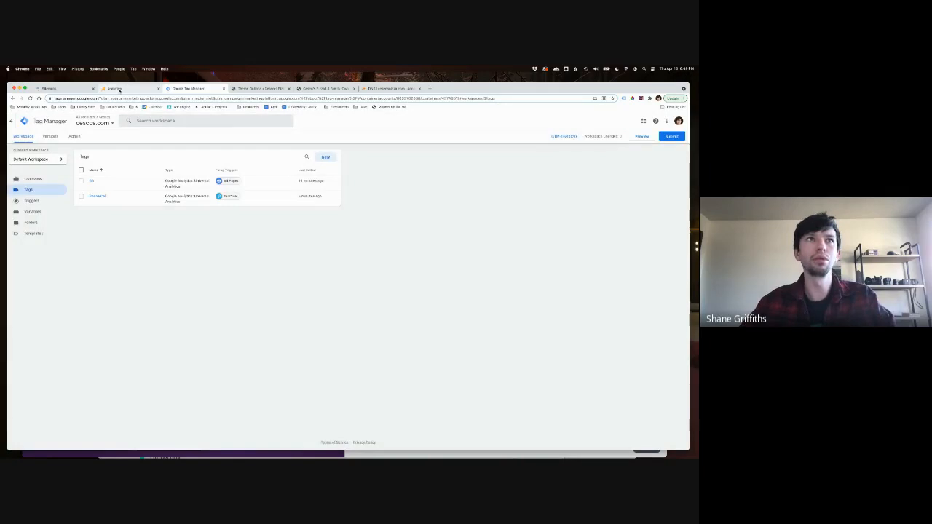
pyautogui.hotkey('ctrl', 'shift', 'Tab')
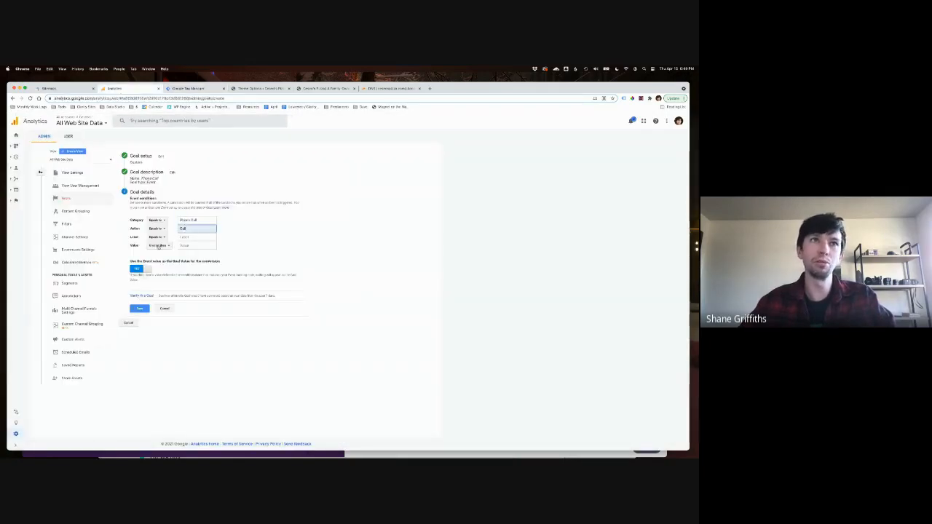
pyautogui.click(209, 246)
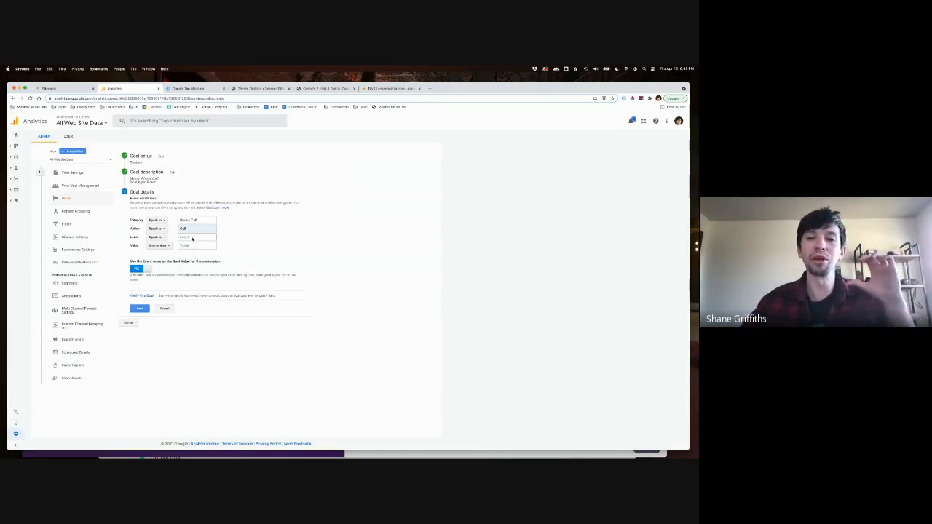
pyautogui.click(192, 238)
pyautogui.write('Header')
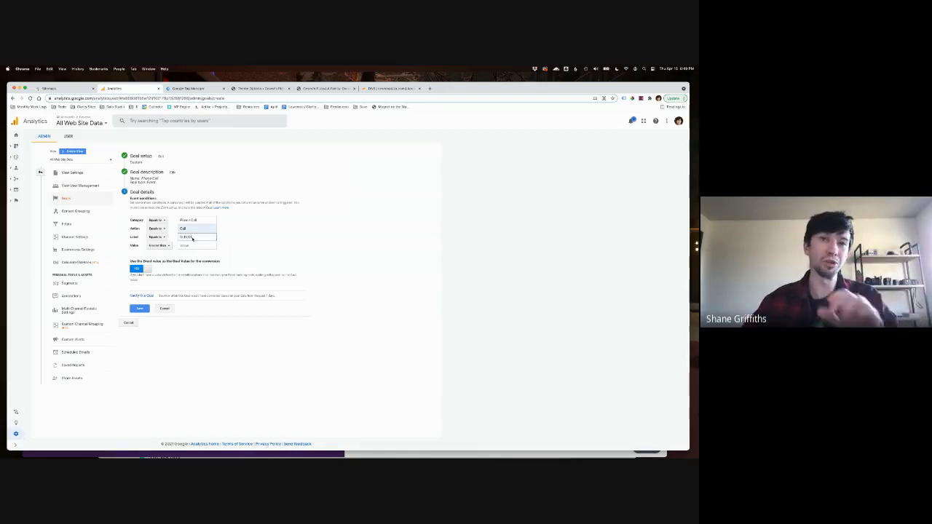
pyautogui.doubleClick(193, 238)
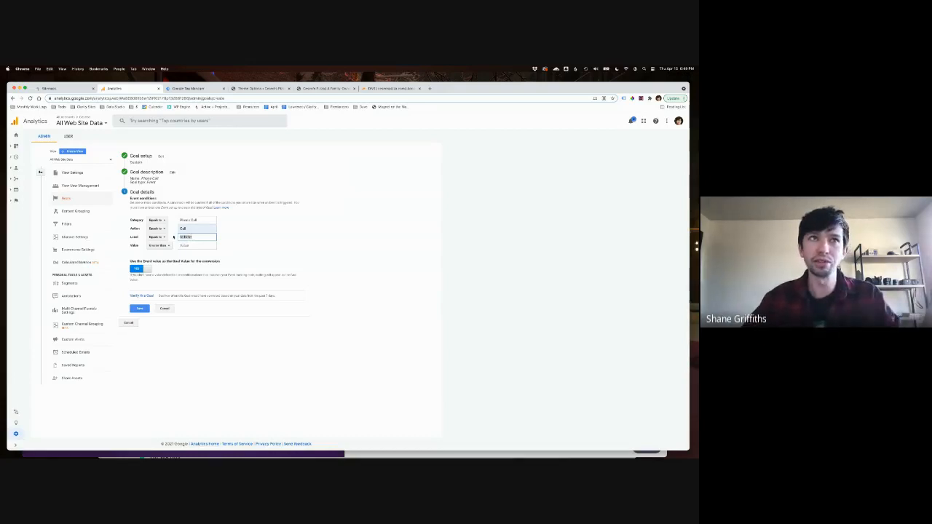
pyautogui.press('BackSpace')
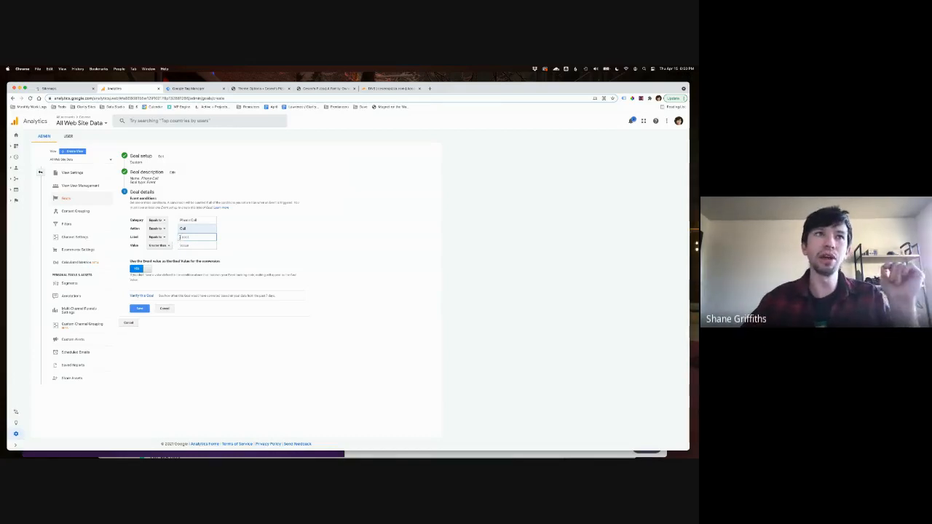
# Switch to Tag Manager and review the Phone Call tag's label and firing trigger again
pyautogui.click(169, 89)
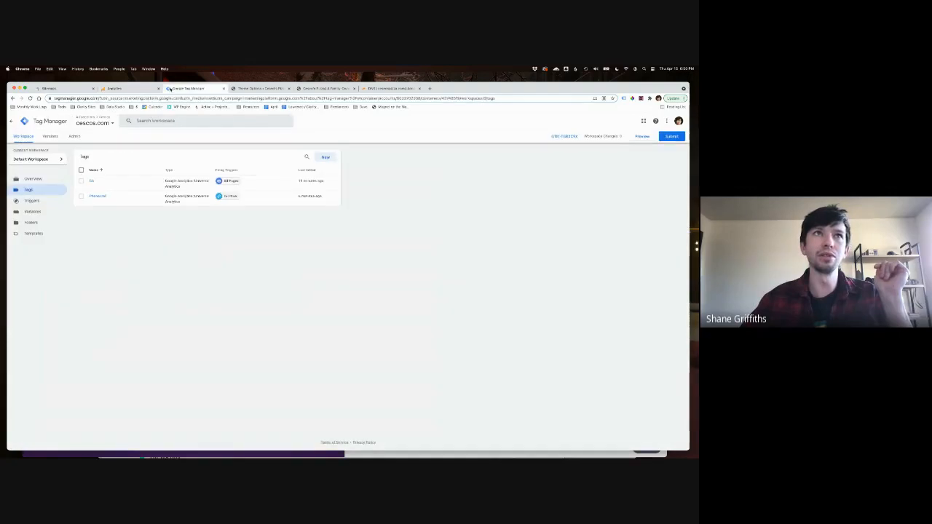
pyautogui.click(97, 196)
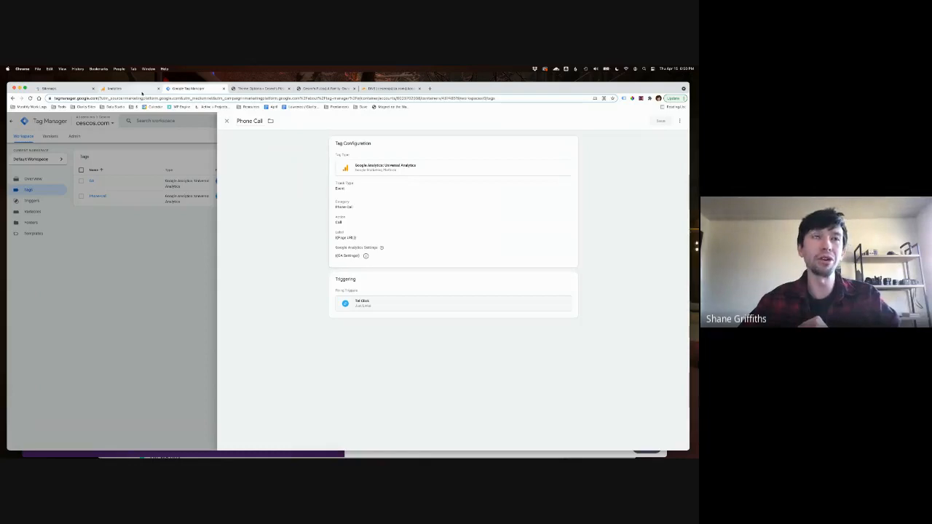
# Switch back to Analytics, save the Phone Call goal with empty label and value conditions, and finish the goal setup
pyautogui.click(116, 88)
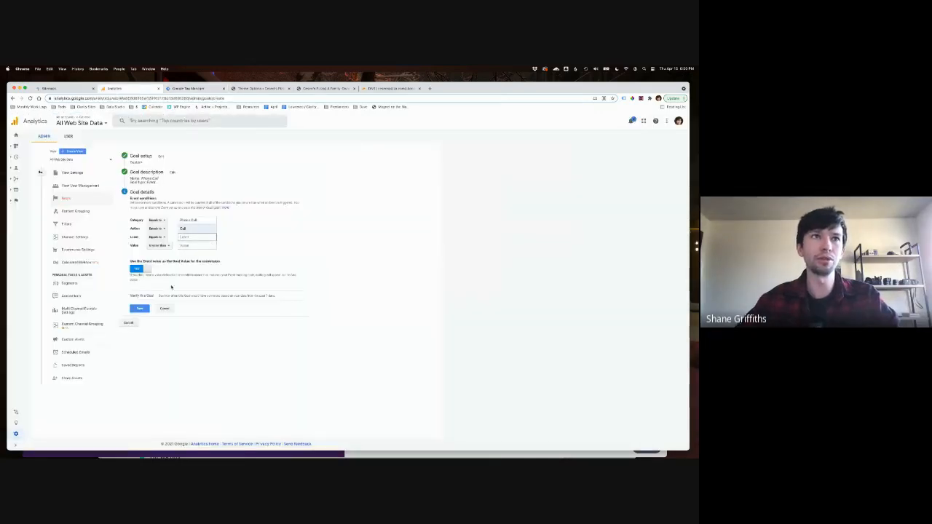
pyautogui.click(138, 309)
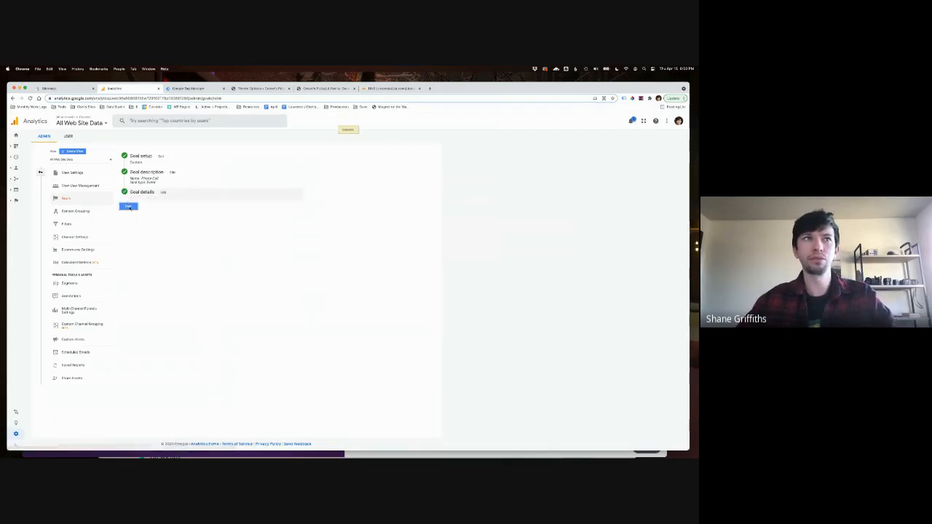
pyautogui.click(129, 206)
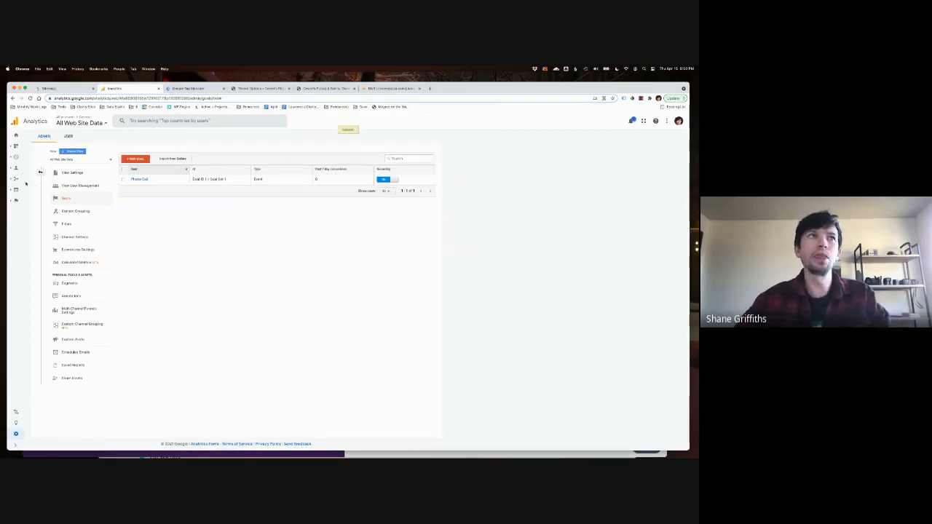
# Open the Acquisition report for all traffic channels and examine the default channel grouping and its conversions
pyautogui.click(15, 178)
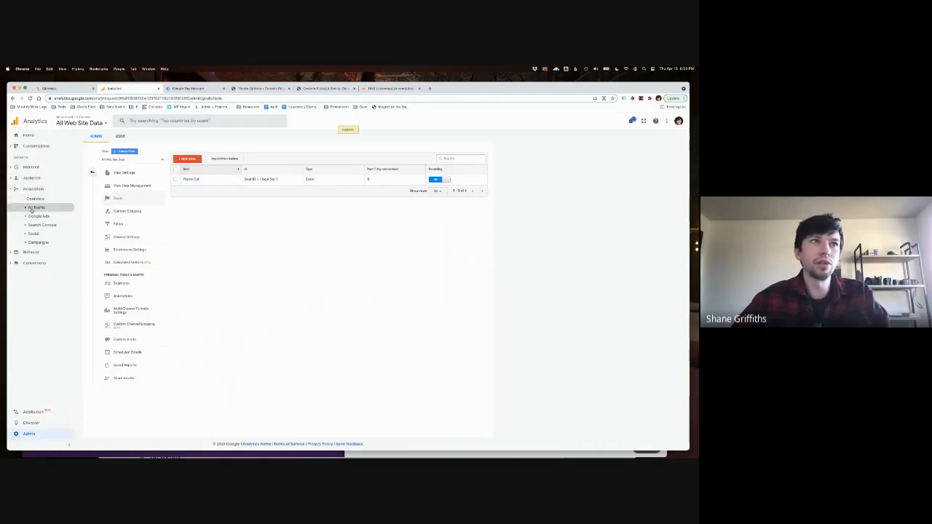
pyautogui.click(32, 208)
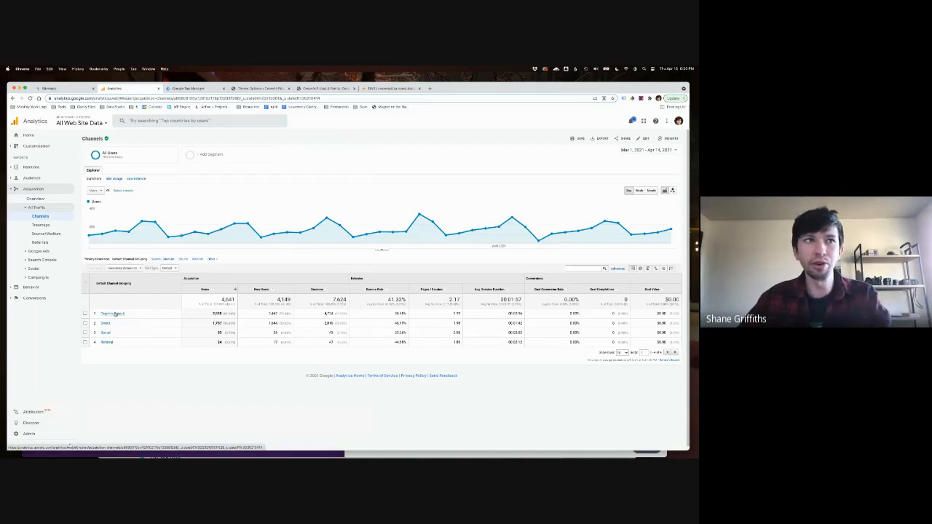
pyautogui.moveTo(85, 275); pyautogui.dragTo(181, 351)
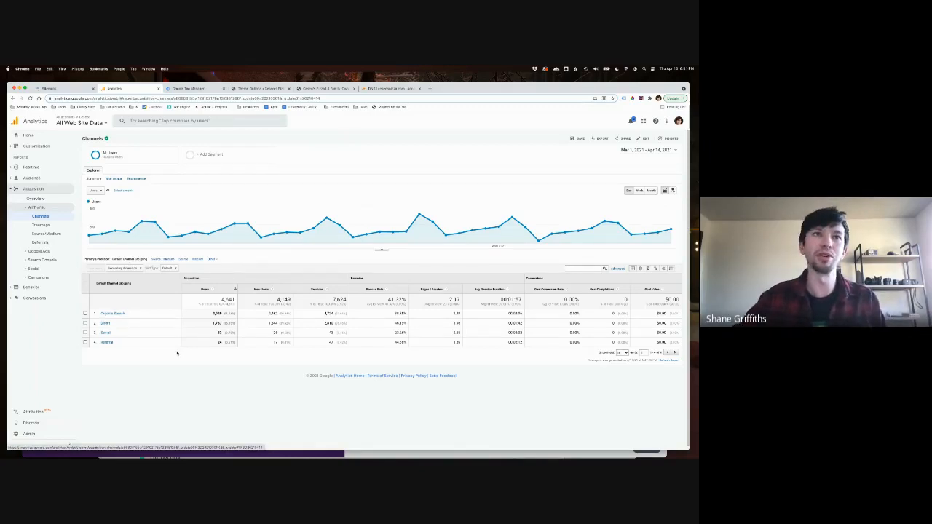
pyautogui.scroll(5, 109, 359)
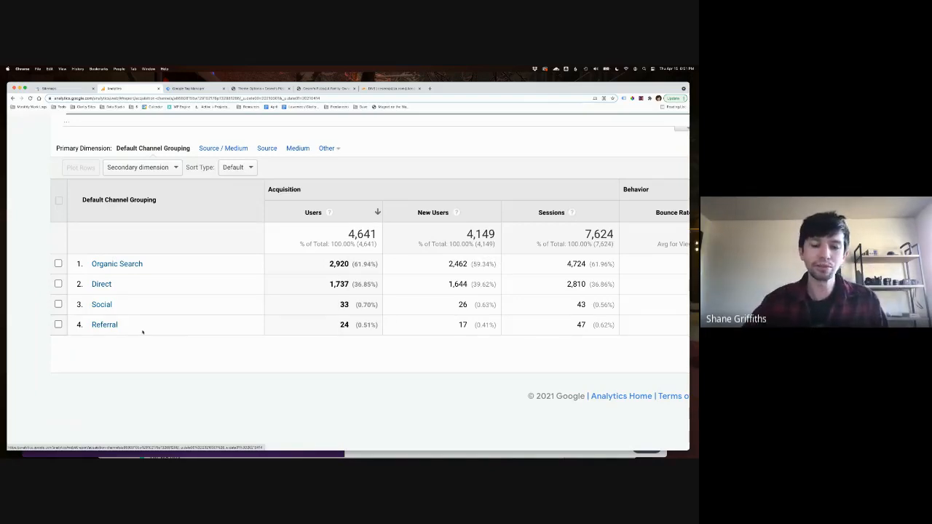
pyautogui.press('super+0')
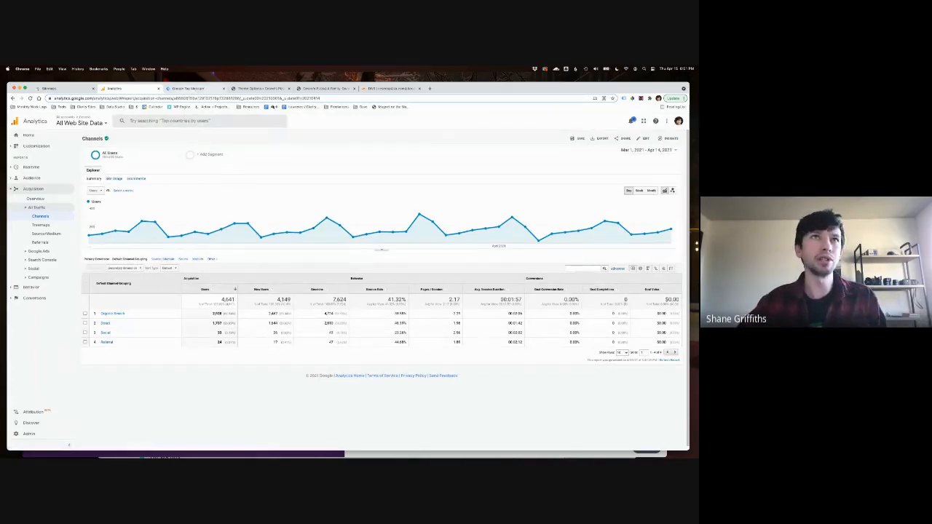
# Switch to the Cesco's Pizza site, close the developer tools and look over the homepage's Our Menu and Our Specials buttons
pyautogui.click(324, 89)
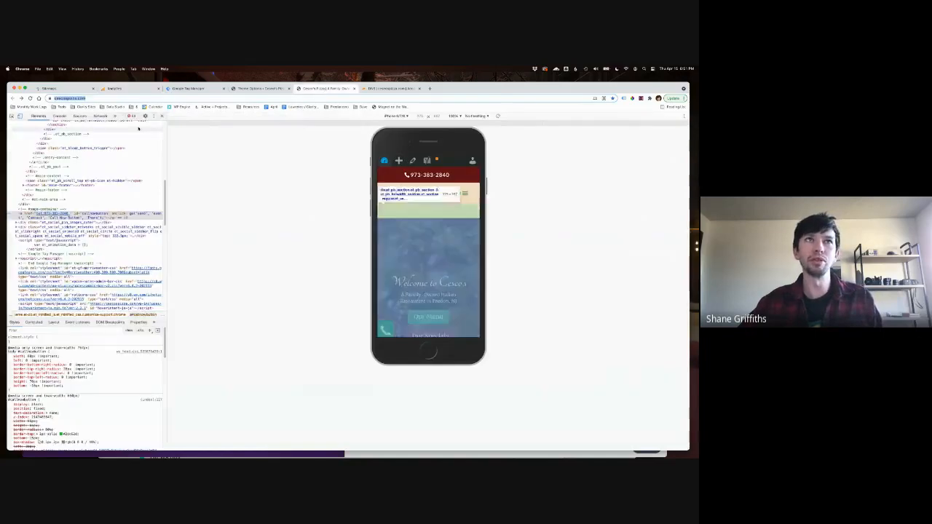
pyautogui.click(162, 117)
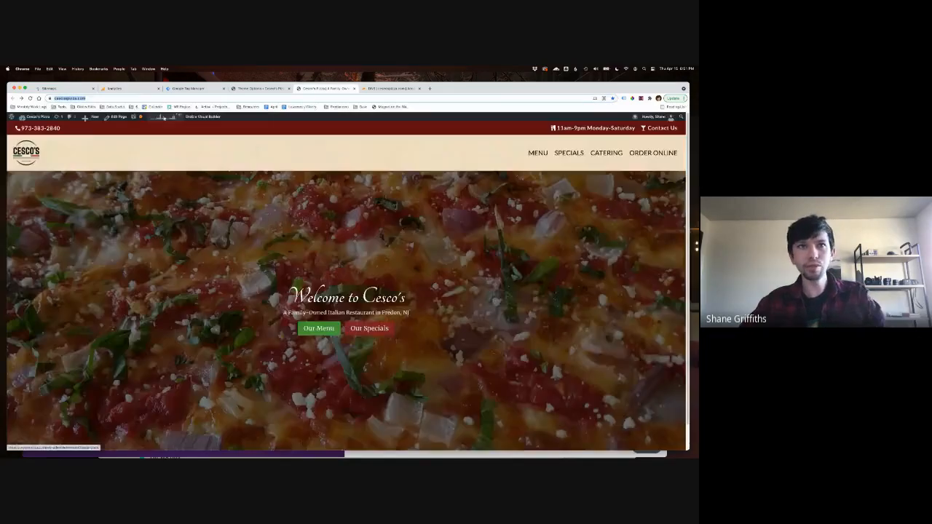
pyautogui.scroll(-1, 314, 333)
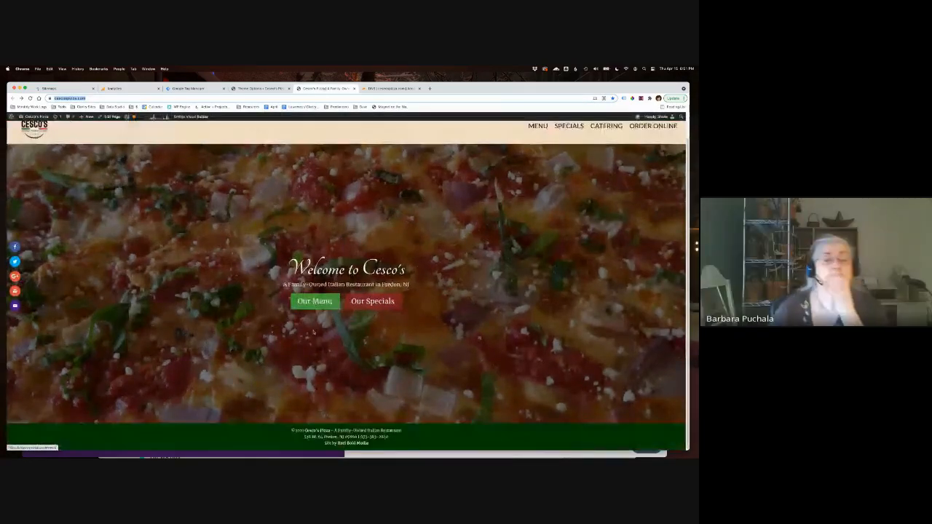
pyautogui.scroll(1, 313, 331)
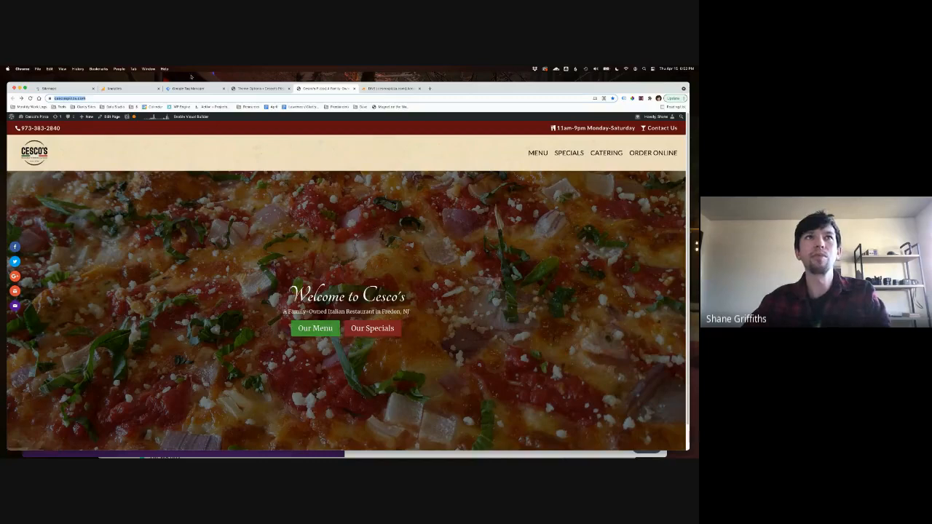
pyautogui.scroll(-1, 432, 260)
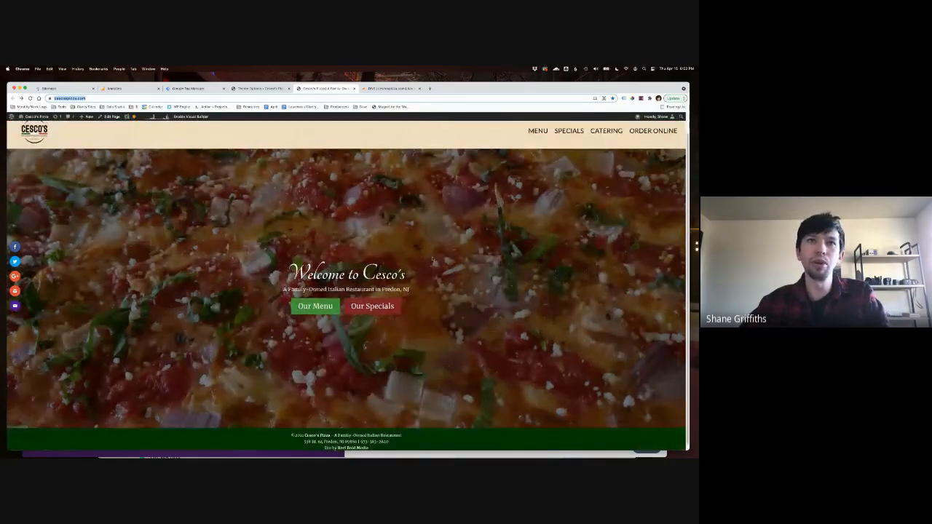
pyautogui.scroll(1, 372, 310)
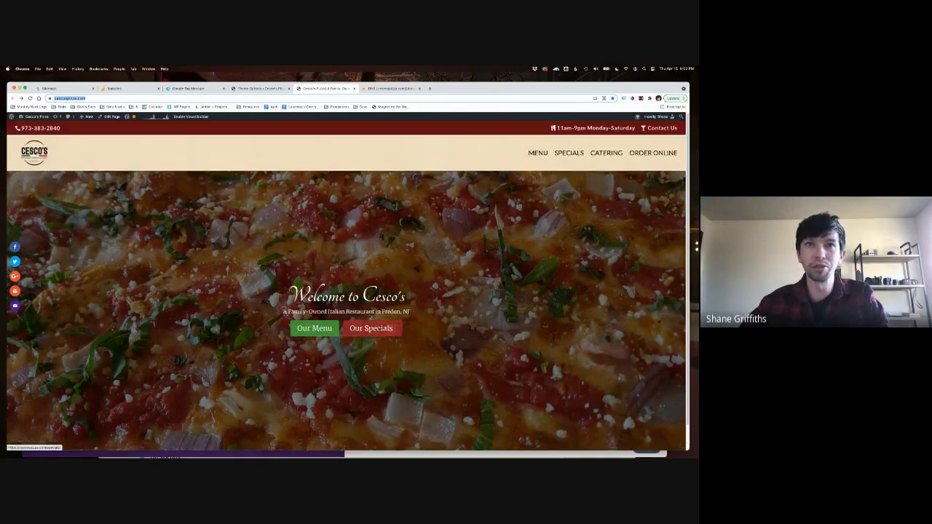
# Switch to Tag Manager, close the Phone Call tag and create a new tag named "Specials Button"
pyautogui.click(188, 88)
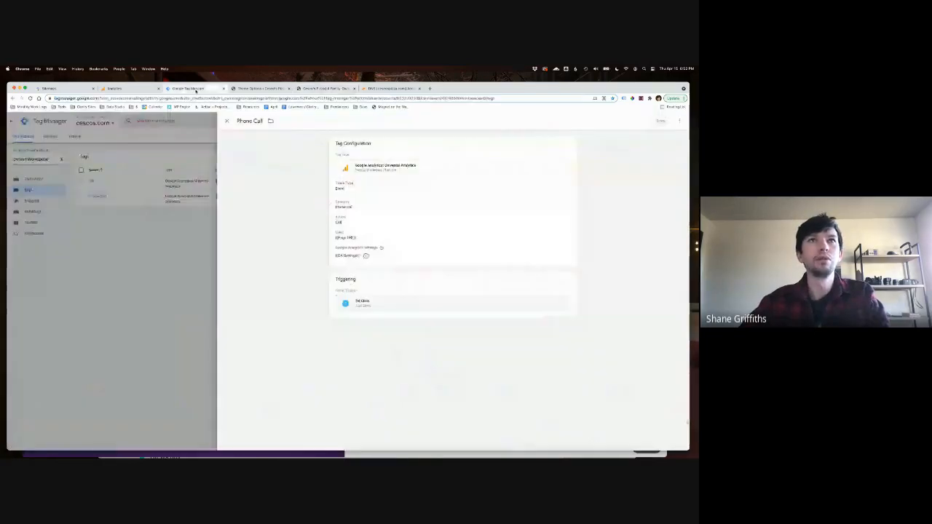
pyautogui.click(226, 121)
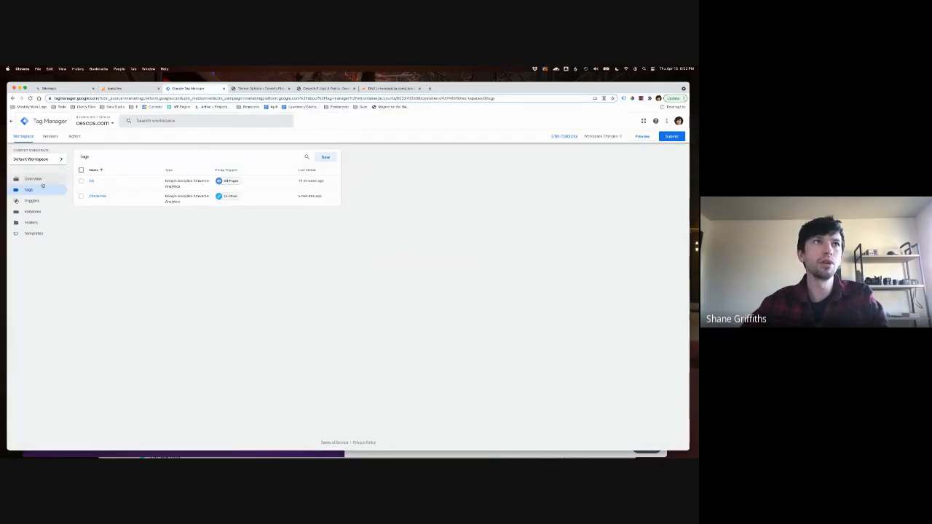
pyautogui.click(32, 180)
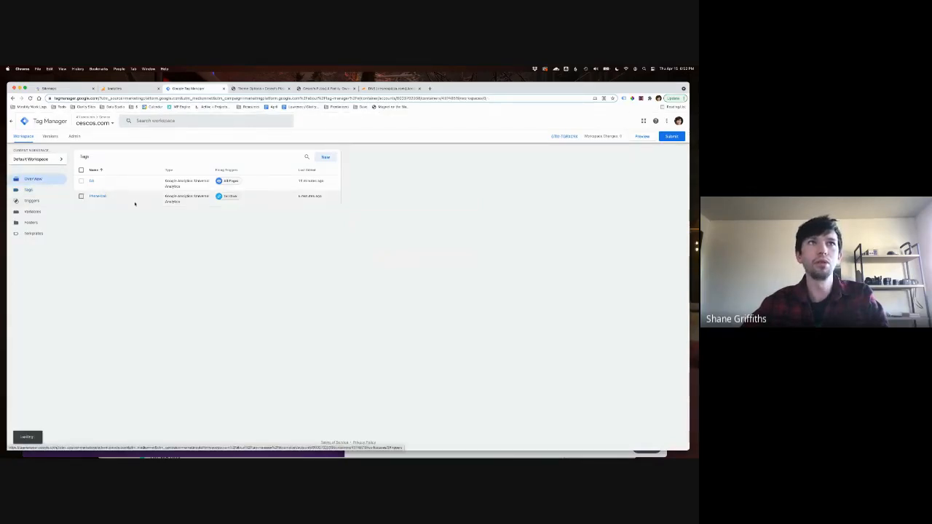
pyautogui.click(91, 164)
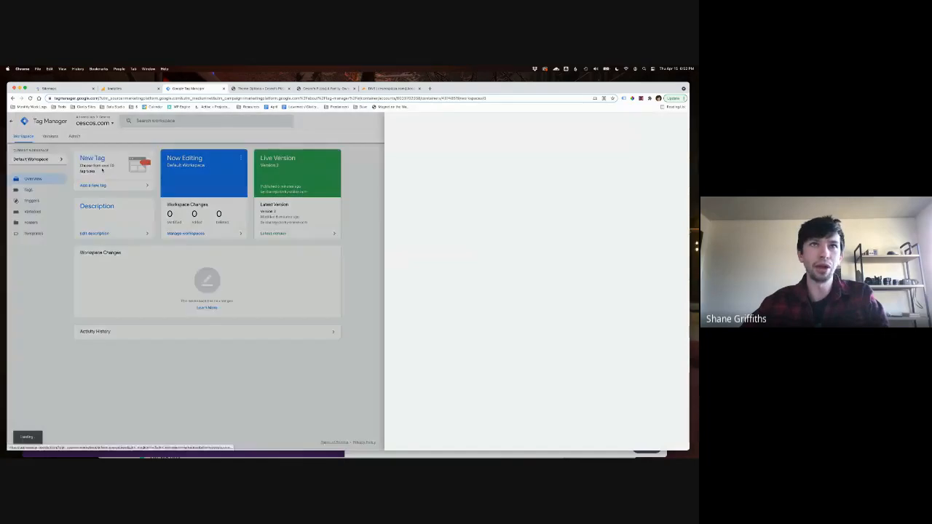
pyautogui.click(244, 121)
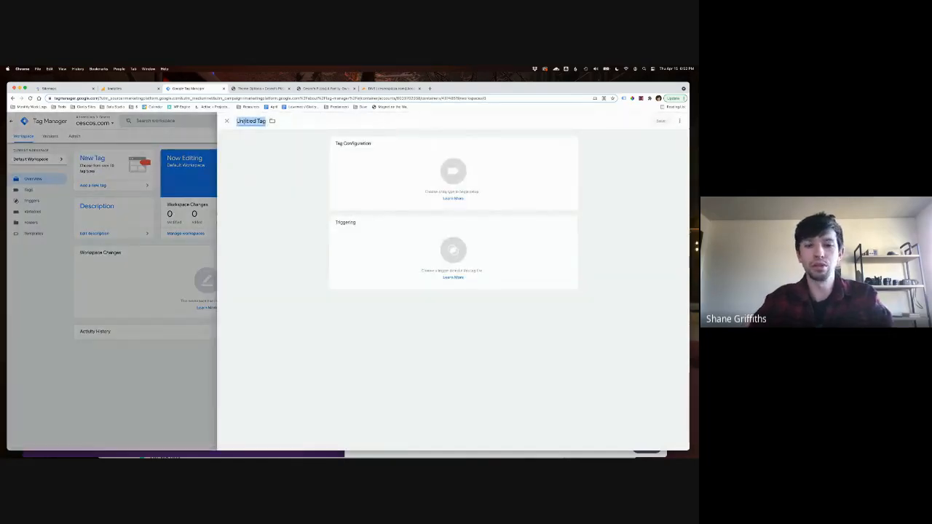
pyautogui.write('Spec')
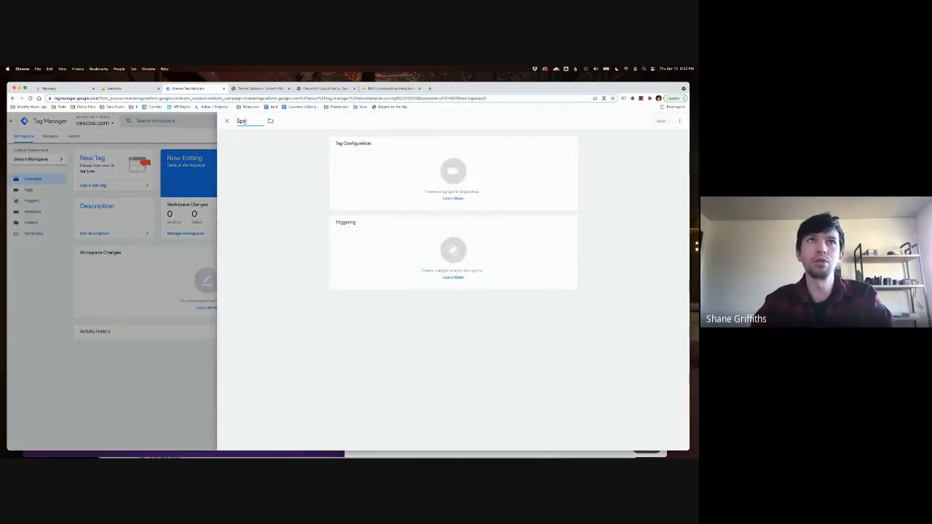
pyautogui.write('ials Button')
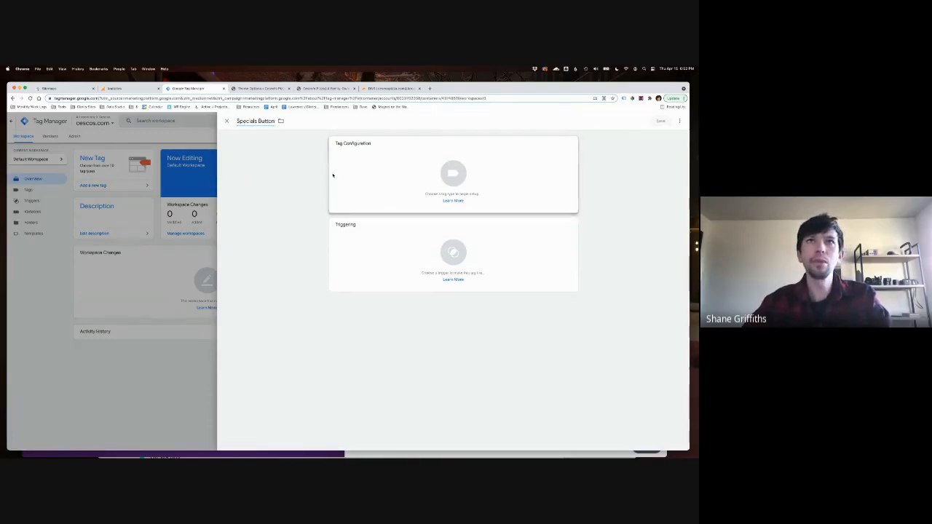
# Configure the Specials Button tag as a Google Analytics: Universal Analytics event with category "Specials" and action "Click"
pyautogui.click(333, 175)
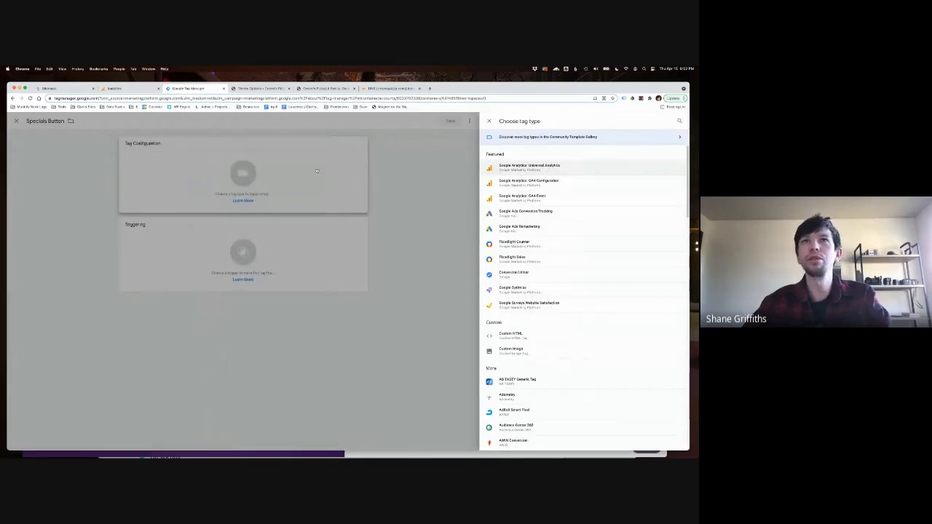
pyautogui.click(530, 167)
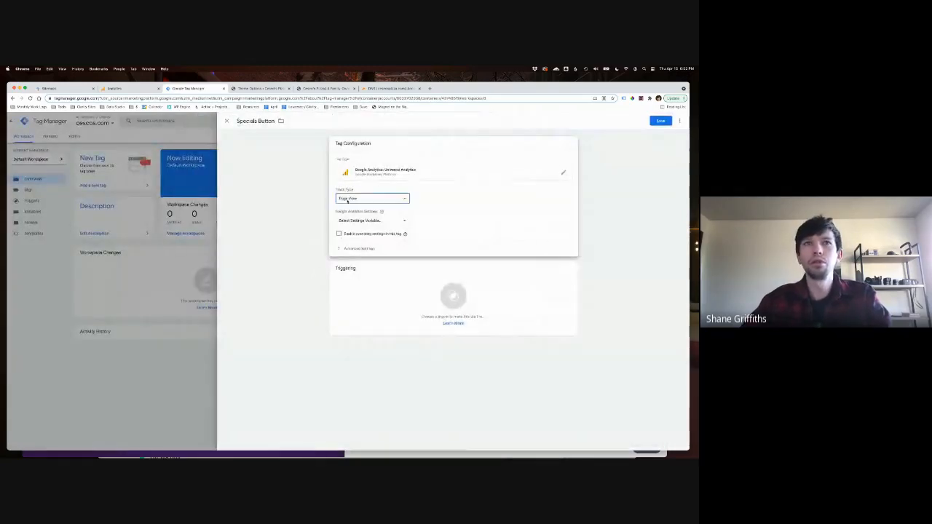
pyautogui.click(348, 199)
pyautogui.click(348, 206)
pyautogui.click(342, 226)
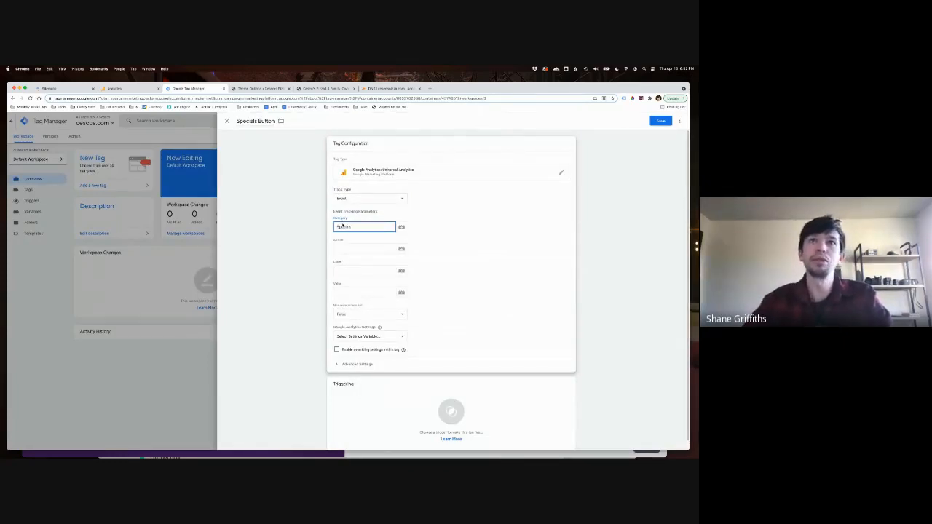
pyautogui.click(349, 250)
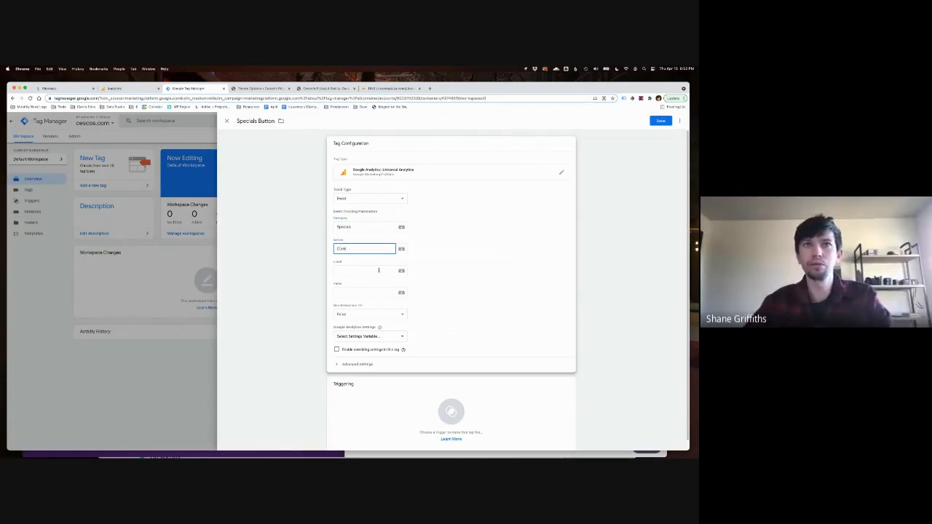
pyautogui.click(377, 271)
pyautogui.click(400, 270)
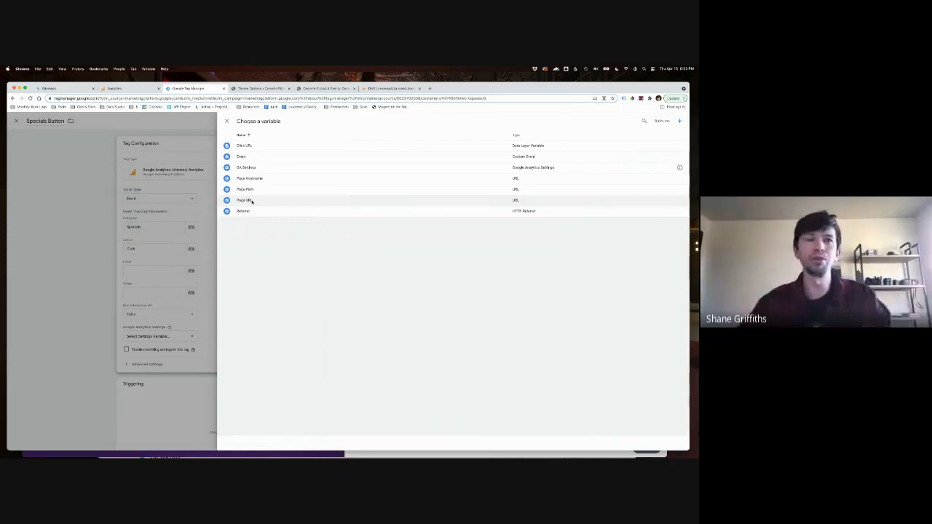
pyautogui.click(102, 249)
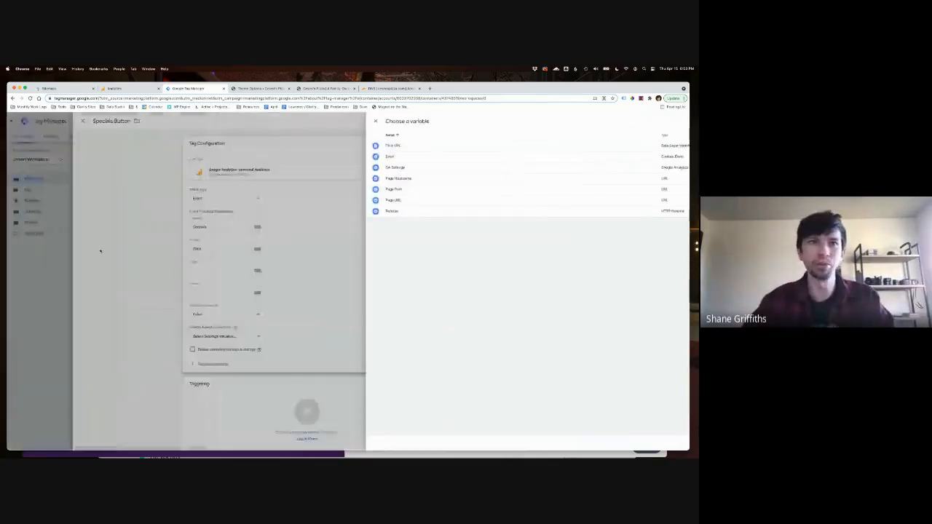
# Assign the GA Settings variable as the tag's Google Analytics settings
pyautogui.click(369, 337)
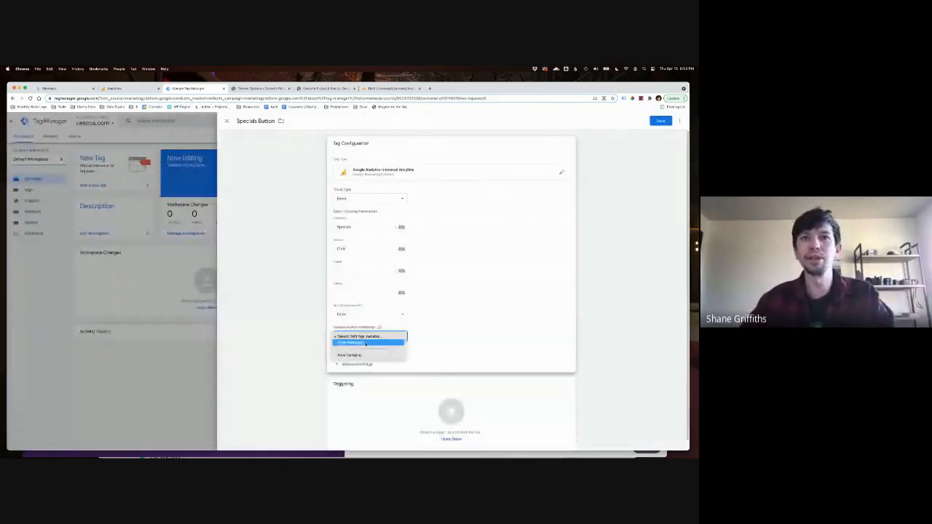
pyautogui.click(346, 345)
# Add a new trigger named "Specials Button Click" to the tag and open its trigger type choices
pyautogui.scroll(-1, 452, 328)
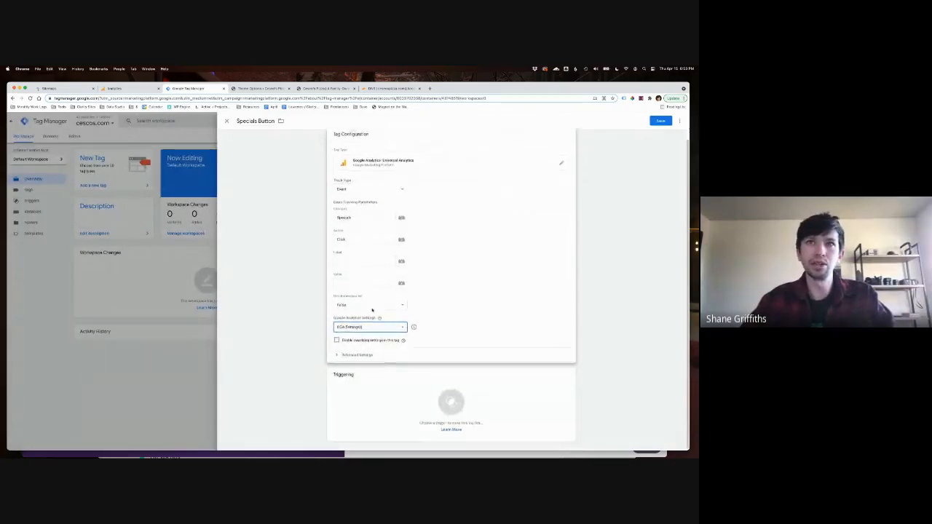
pyautogui.click(371, 390)
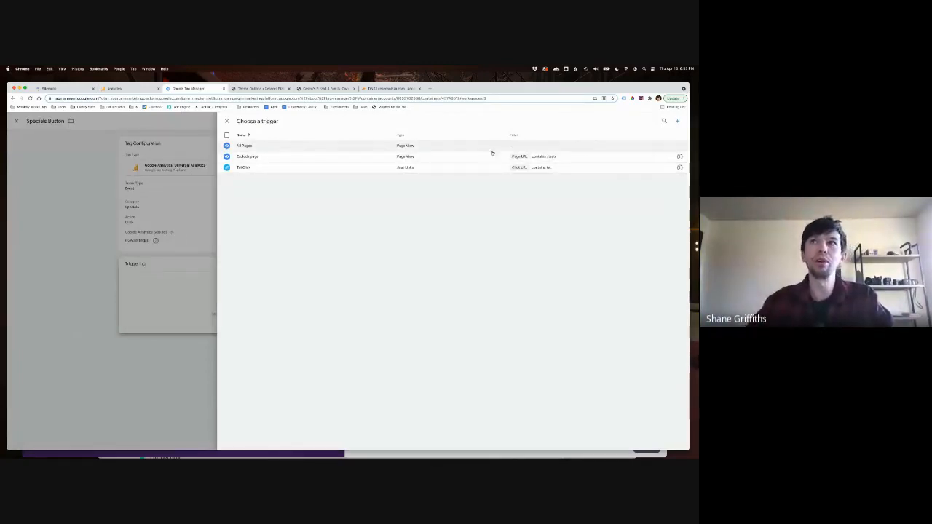
pyautogui.click(677, 121)
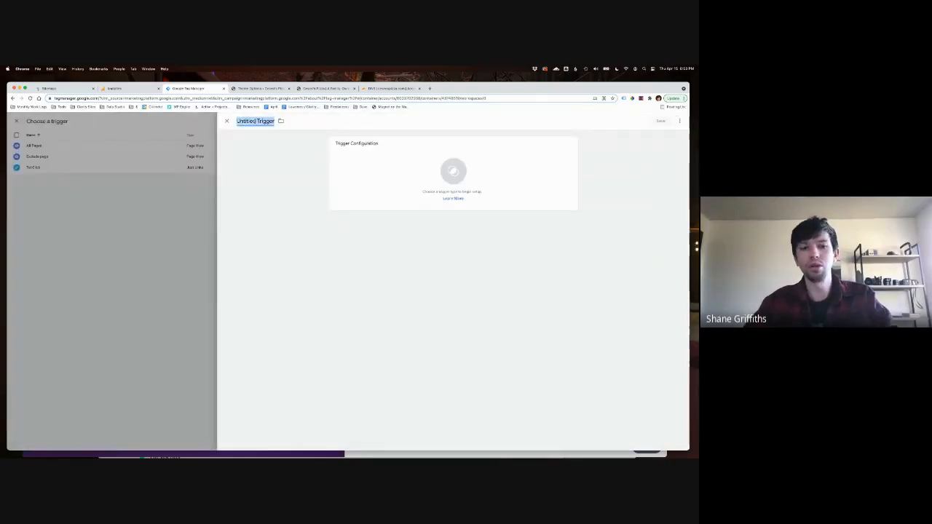
pyautogui.write('Specials Bu')
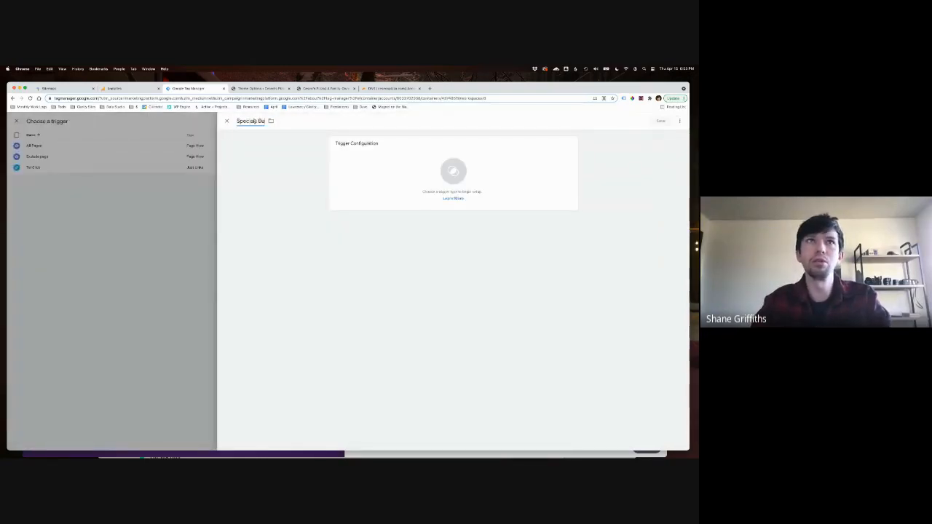
pyautogui.write('tton Click')
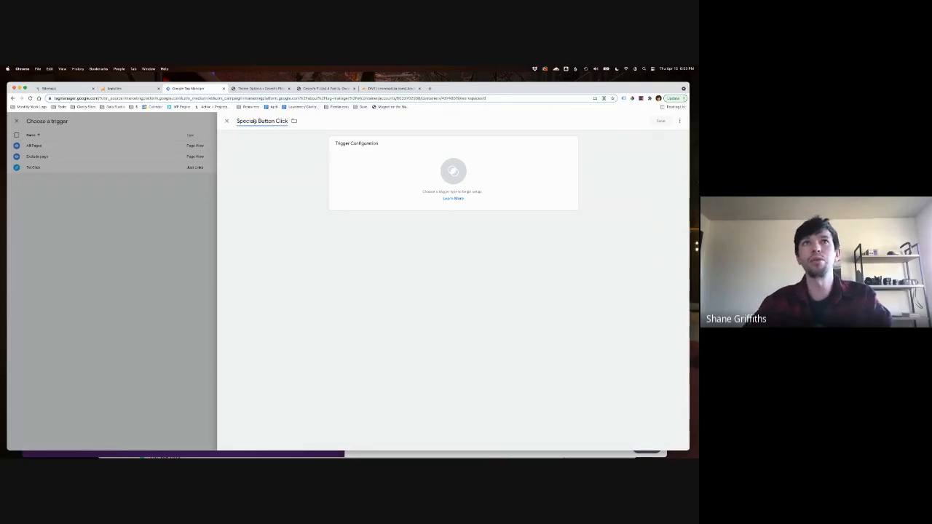
pyautogui.click(361, 169)
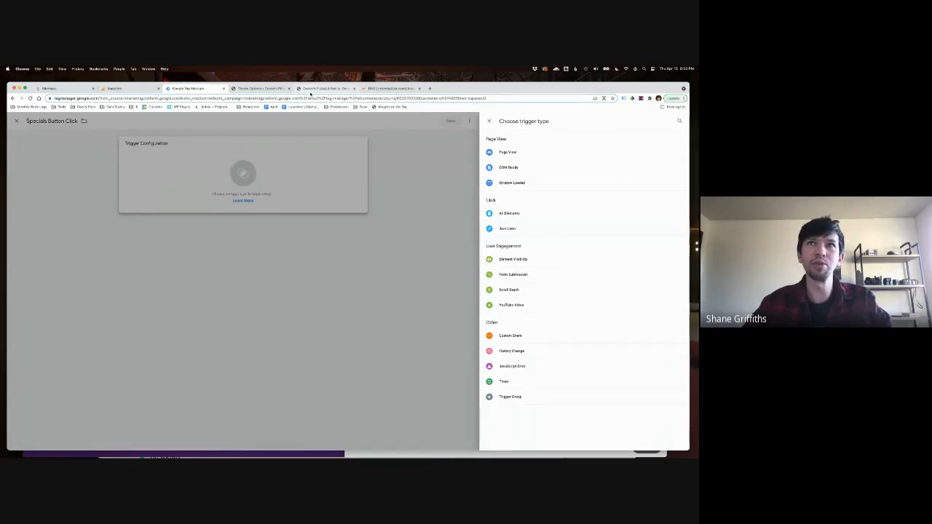
# Review the restaurant website's home page and its Specials page, highlighting the "Our Specials" heading
pyautogui.click(326, 88)
pyautogui.scroll(-1, 527, 175)
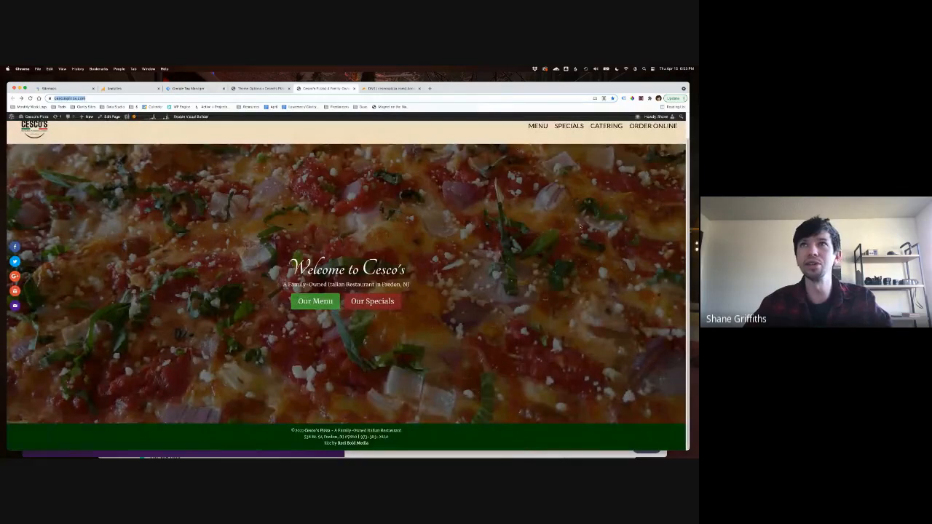
pyautogui.scroll(1, 536, 141)
pyautogui.click(535, 140)
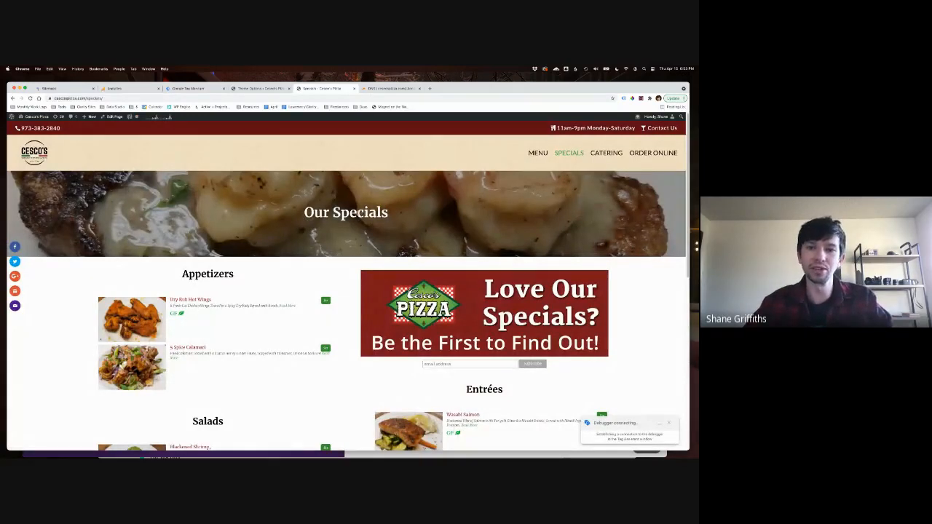
pyautogui.tripleClick(359, 213)
pyautogui.doubleClick(359, 213)
pyautogui.tripleClick(359, 213)
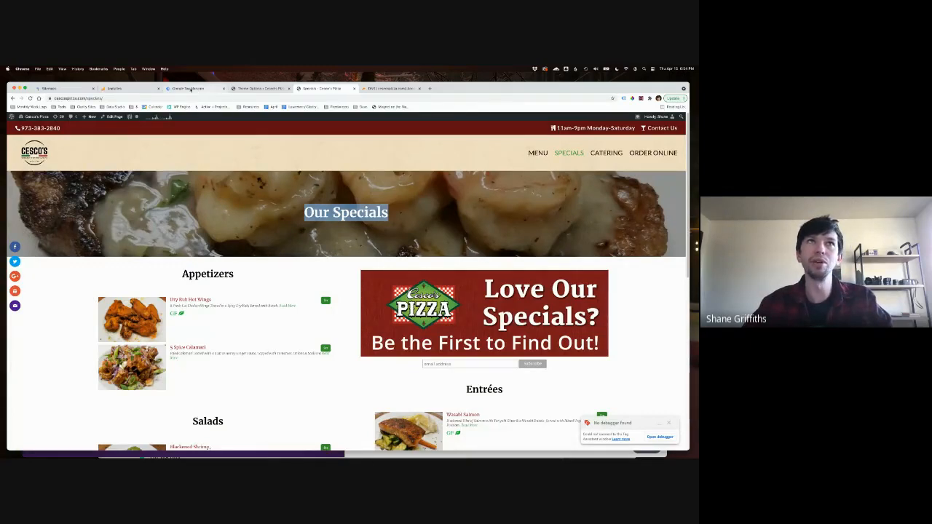
# Switch back to Tag Manager and set the trigger type to Just Links, firing on Some Link Clicks
pyautogui.click(191, 89)
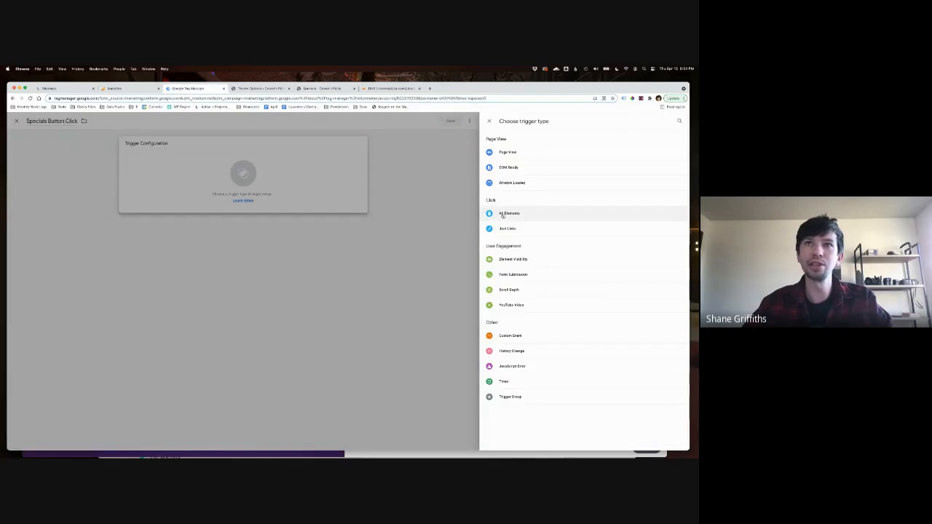
pyautogui.scroll(5, 520, 217)
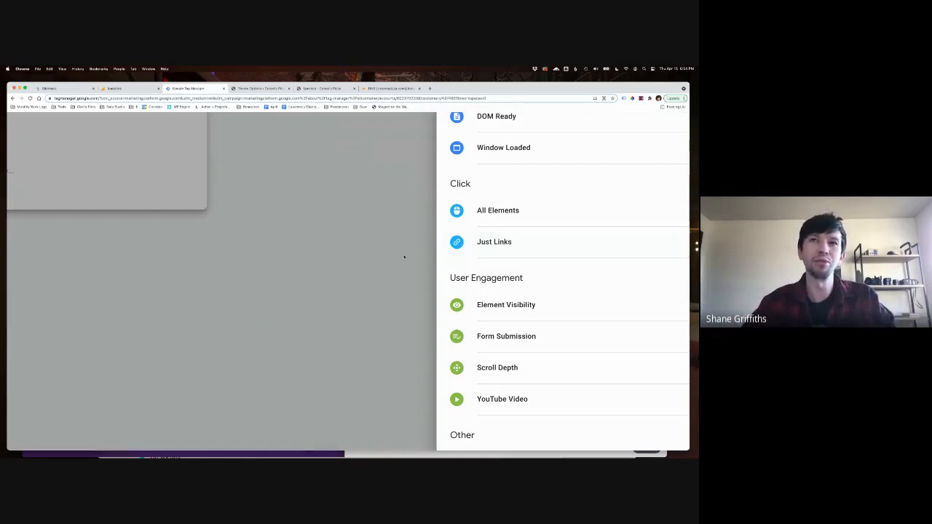
pyautogui.click(494, 243)
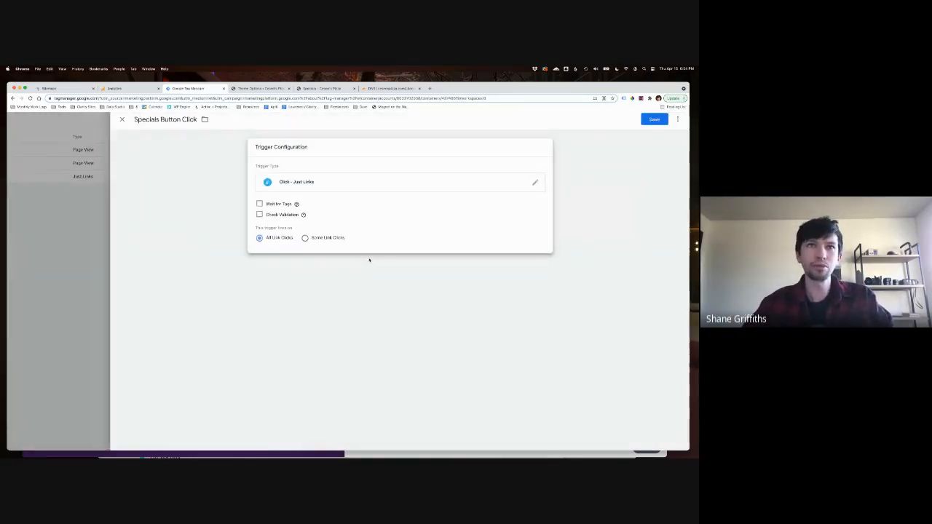
pyautogui.click(305, 237)
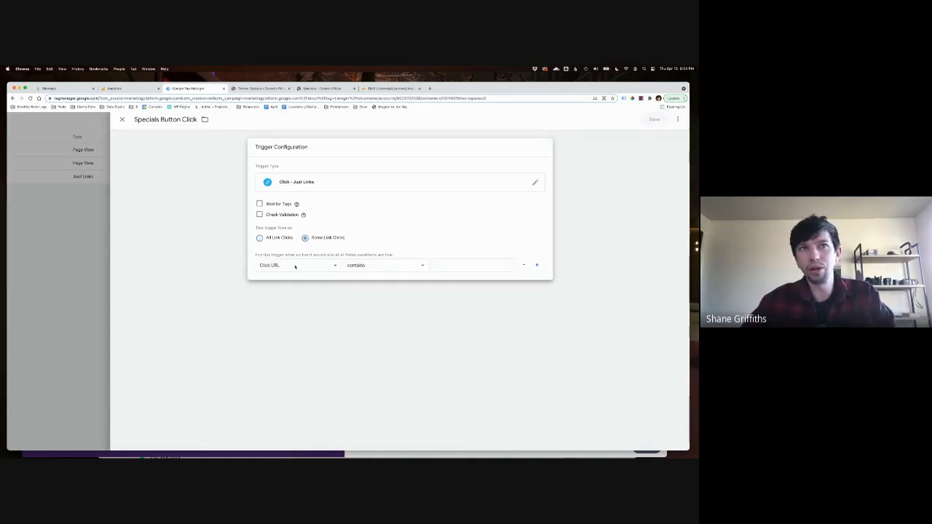
# Look over the trigger's condition variable, and check the wording of the specials button on the website's home page
pyautogui.click(295, 266)
pyautogui.click(295, 267)
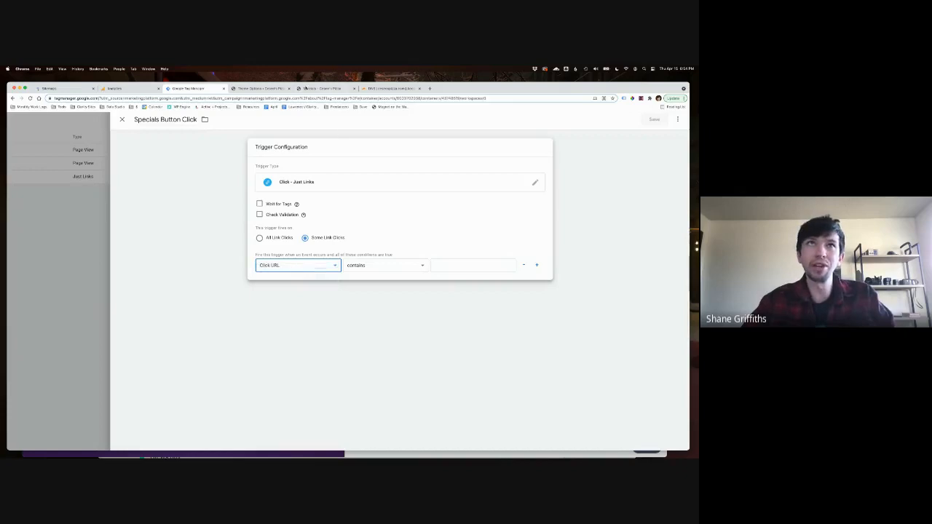
pyautogui.click(319, 88)
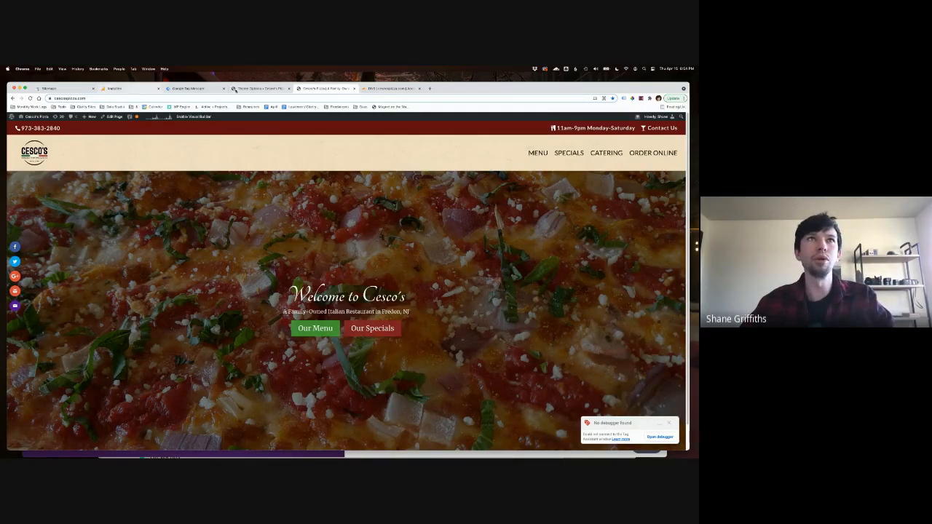
# Back in Tag Manager, make the trigger fire when the built-in Click Text variable contains "Our Specials", and save it
pyautogui.click(188, 88)
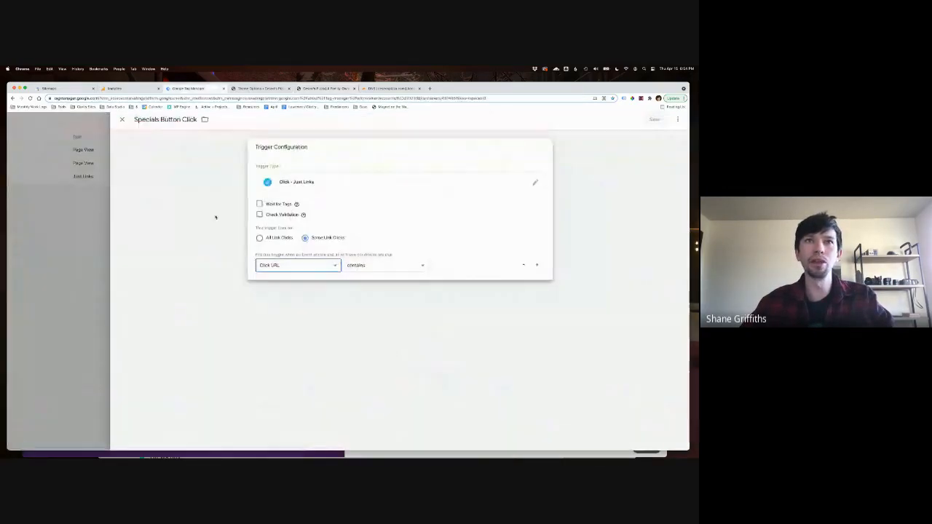
pyautogui.click(298, 266)
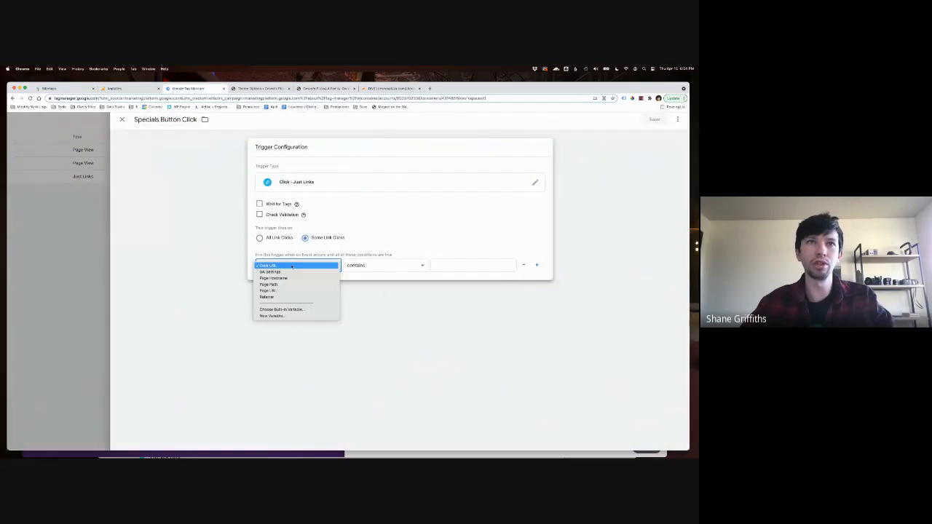
pyautogui.click(273, 310)
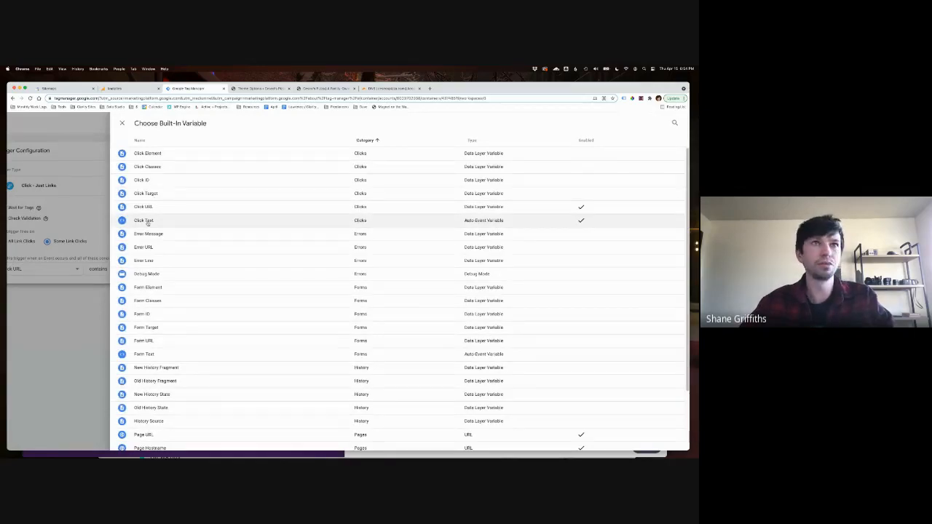
pyautogui.click(144, 220)
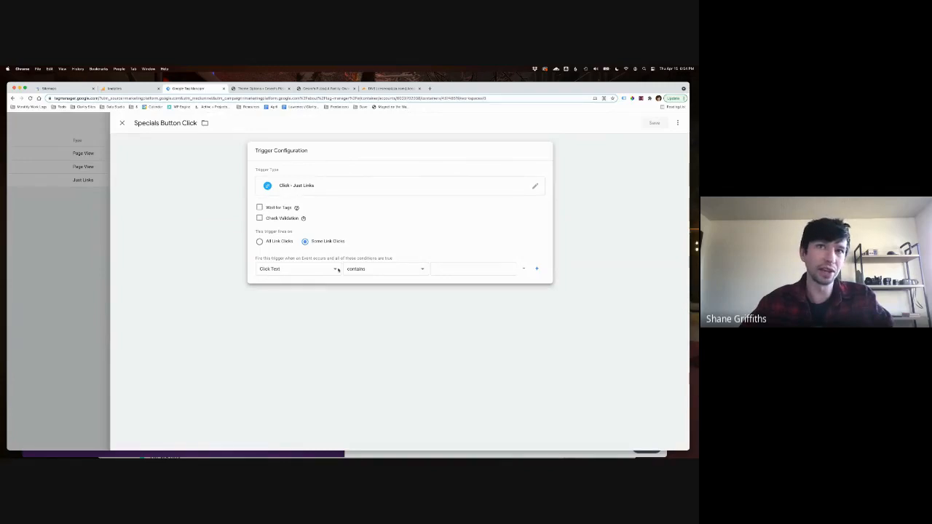
pyautogui.click(447, 271)
pyautogui.write('Our Specials')
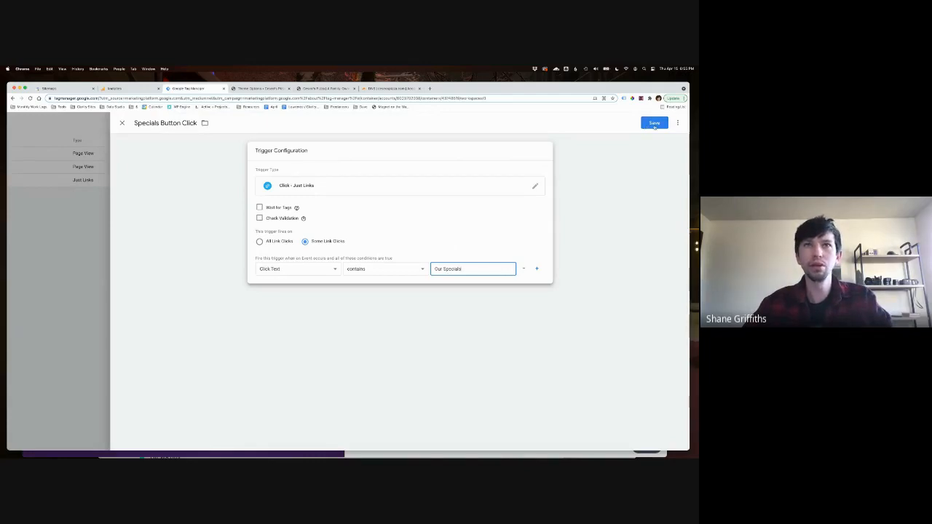
pyautogui.click(655, 124)
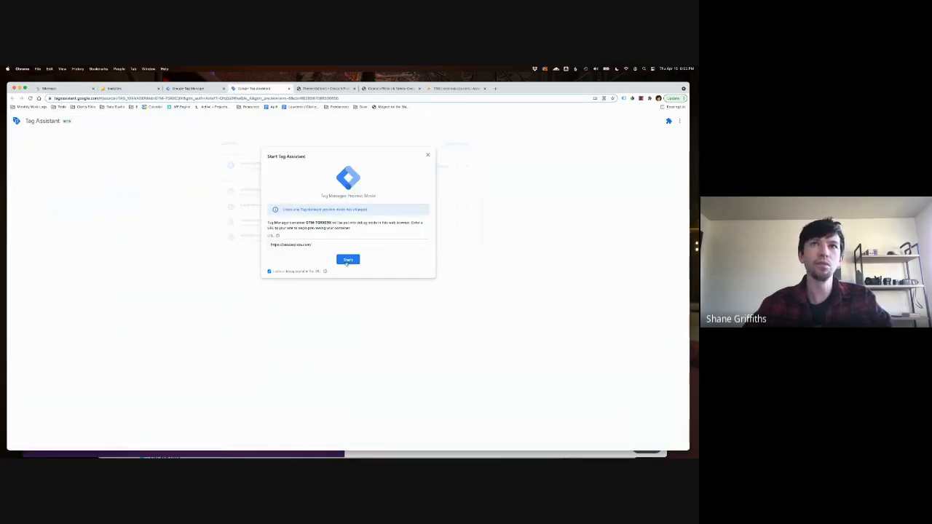
# Start the Tag Assistant preview for the restaurant website and continue into the connected debug session
pyautogui.click(331, 283)
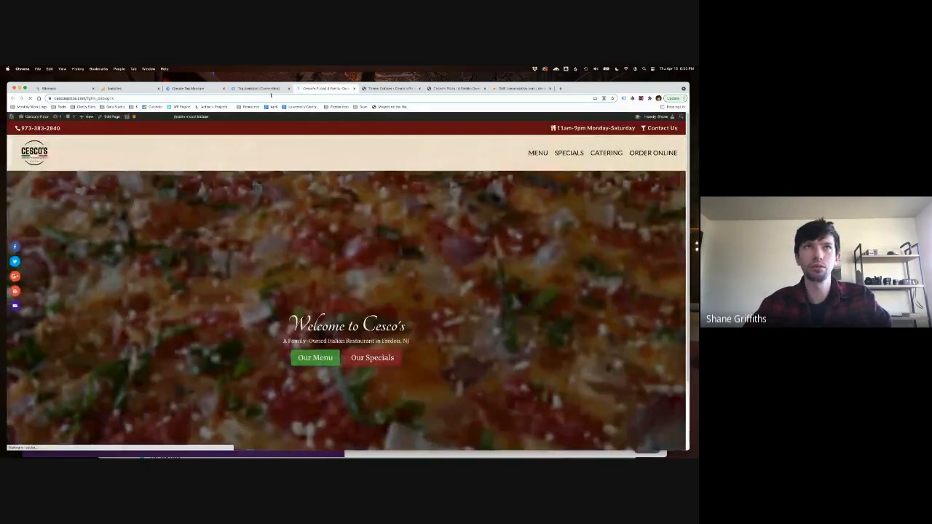
pyautogui.click(272, 89)
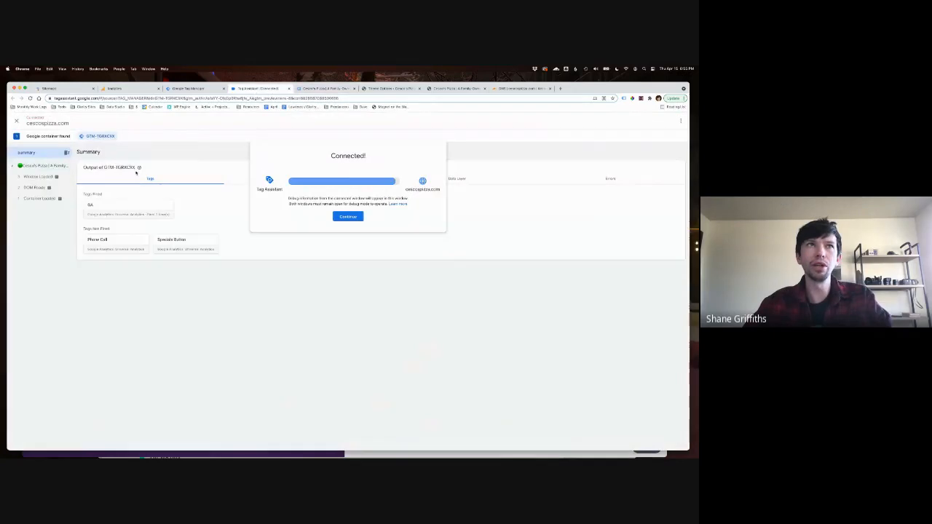
pyautogui.click(345, 217)
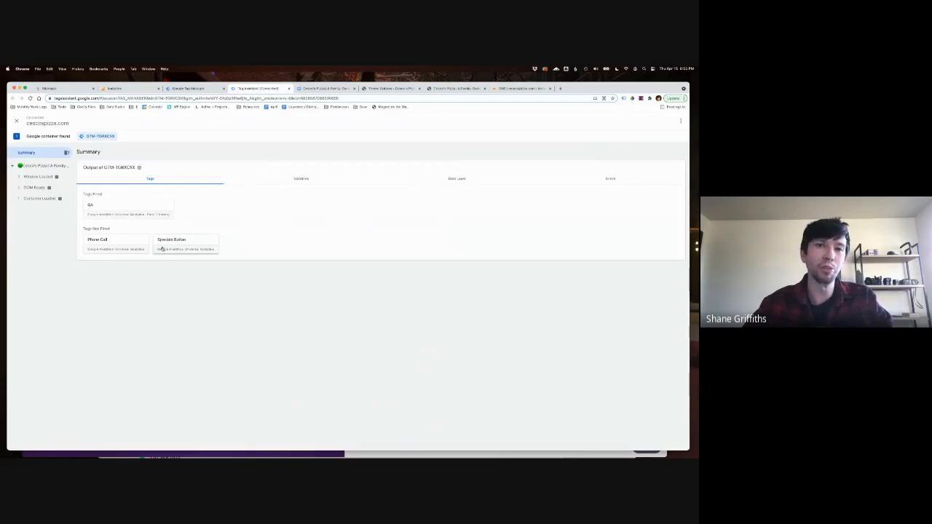
# Follow the Our Specials button on the previewed home page and check the fired tags in the Tag Assistant summary
pyautogui.click(318, 89)
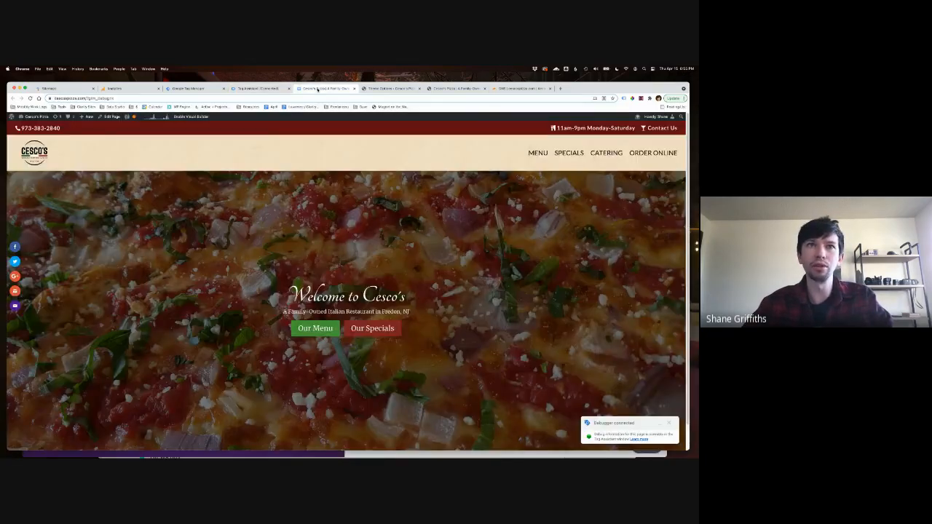
pyautogui.rightClick(270, 217)
pyautogui.click(283, 293)
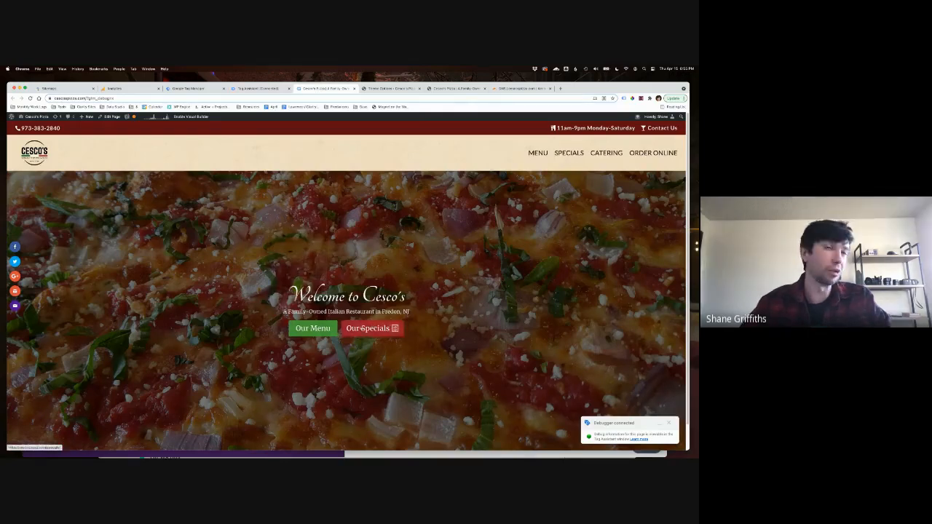
pyautogui.click(368, 328)
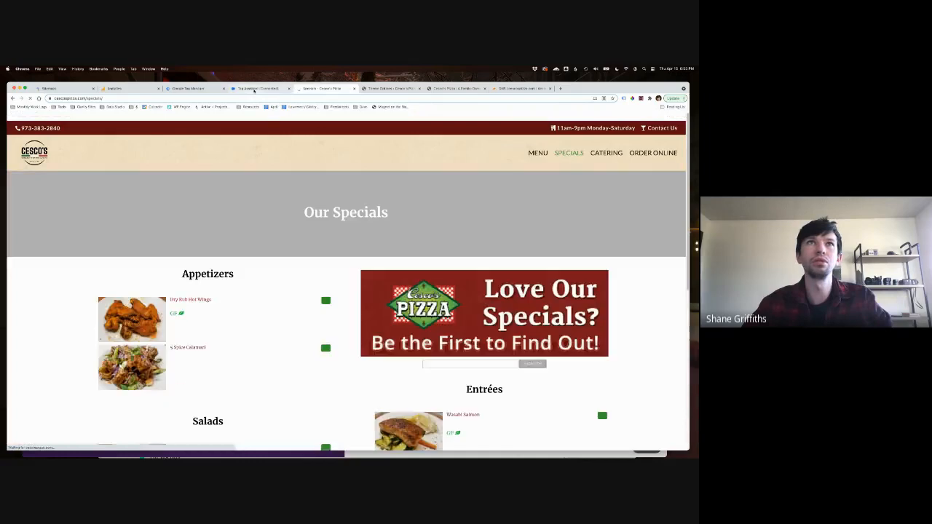
pyautogui.click(254, 89)
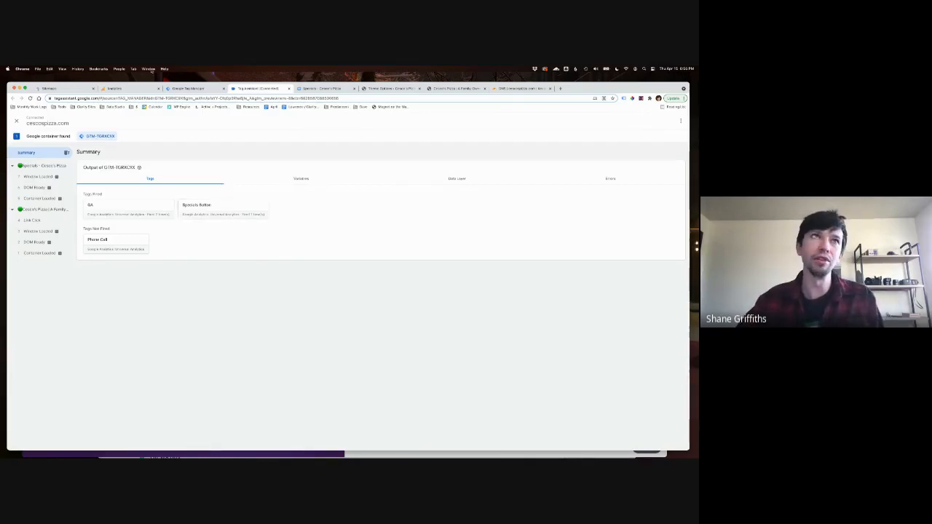
# Switch to Google Analytics and start a new goal with a custom setup for the All Web Site Data view
pyautogui.click(131, 89)
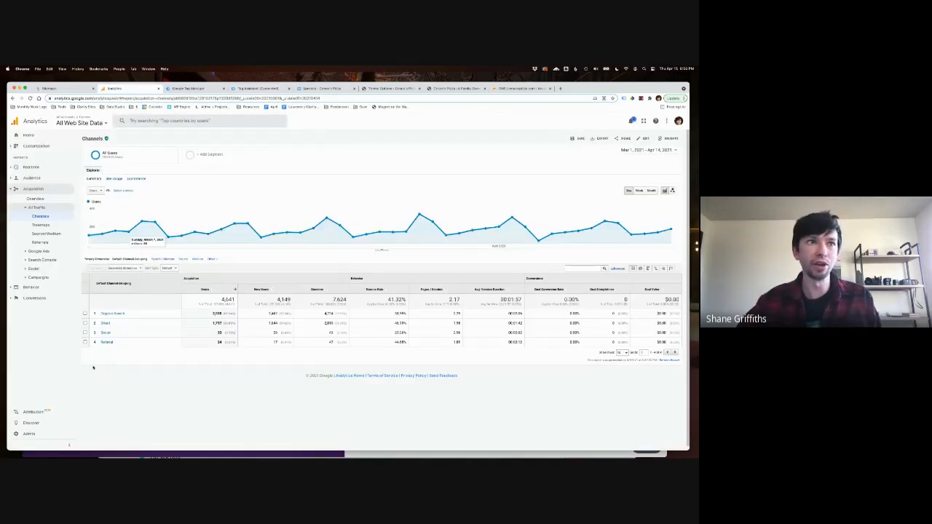
pyautogui.click(31, 434)
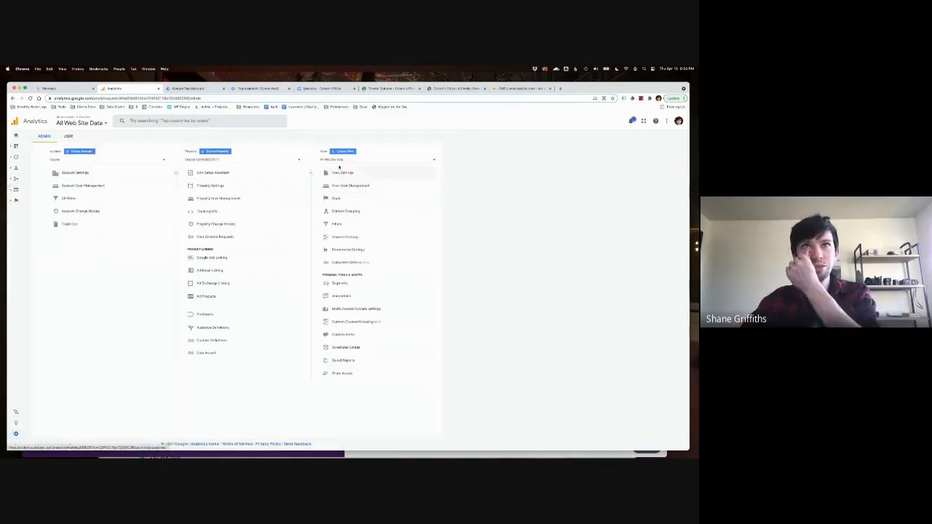
pyautogui.click(333, 199)
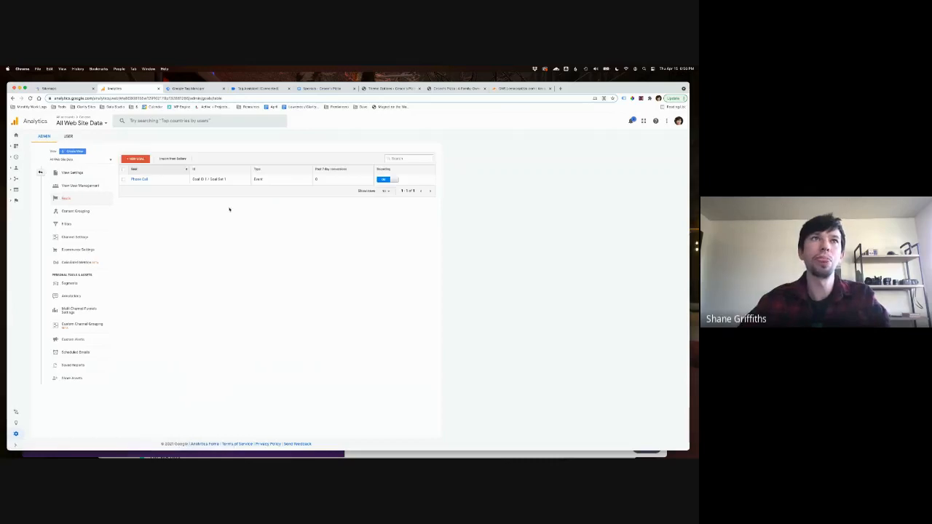
pyautogui.click(123, 160)
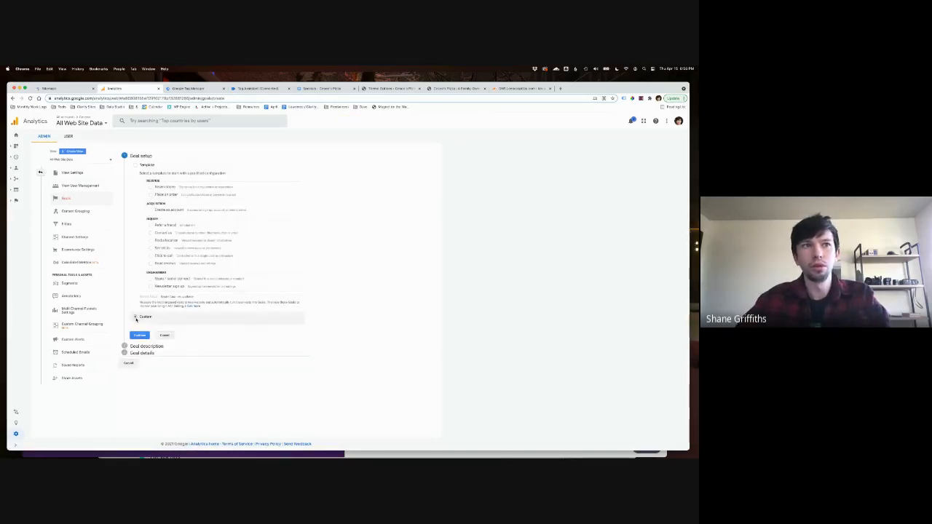
pyautogui.click(135, 317)
pyautogui.click(139, 336)
# Name the goal "Specials Button", choose Event as its type, and continue to the goal details
pyautogui.click(134, 244)
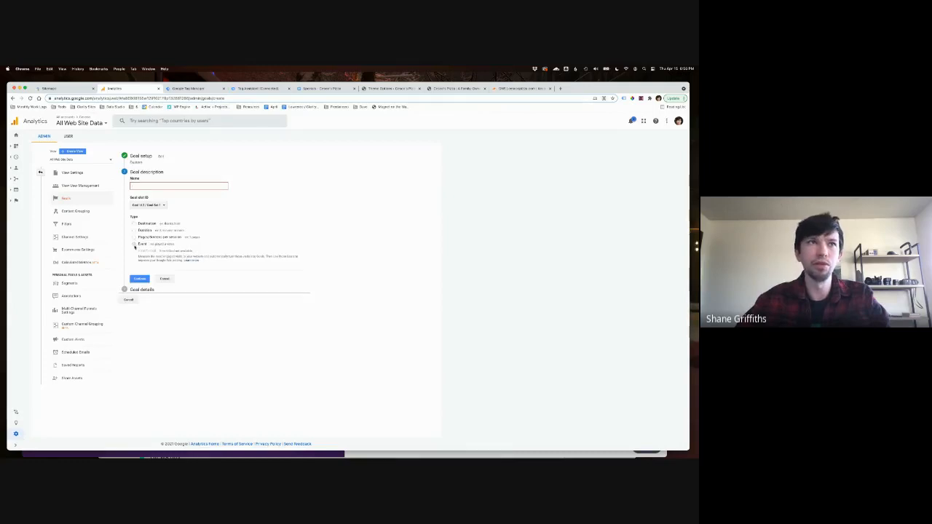
pyautogui.click(139, 278)
pyautogui.click(148, 188)
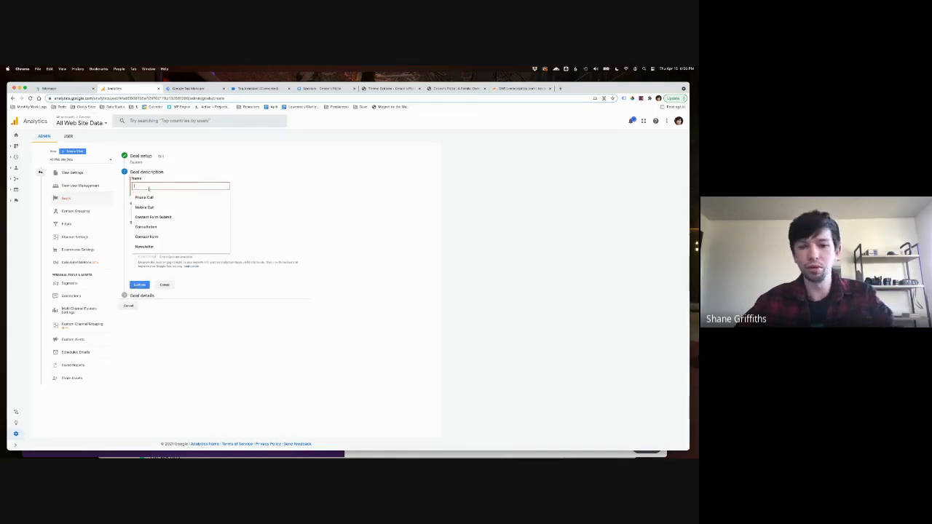
pyautogui.write('Specials Button')
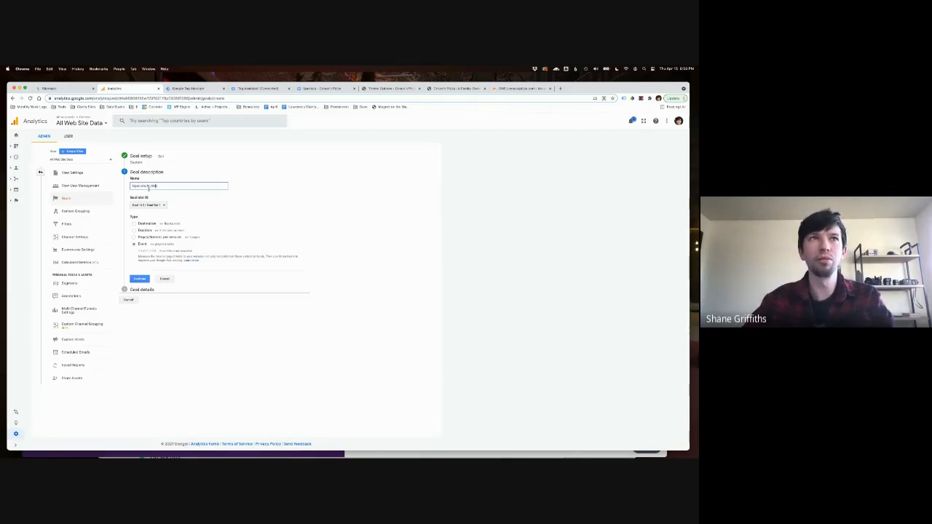
pyautogui.click(136, 279)
# Check the category and action set in Tag Manager's Specials Button tag, and return to the Analytics goal
pyautogui.click(210, 221)
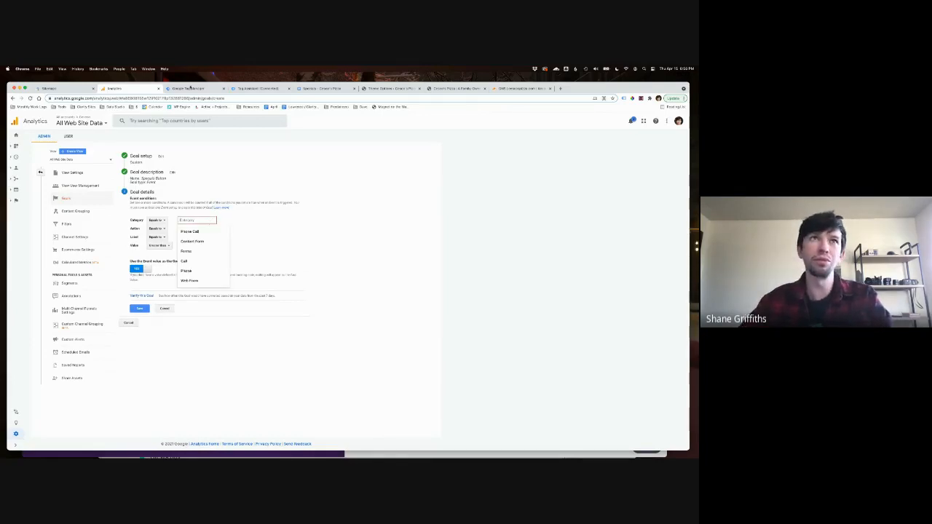
pyautogui.click(189, 88)
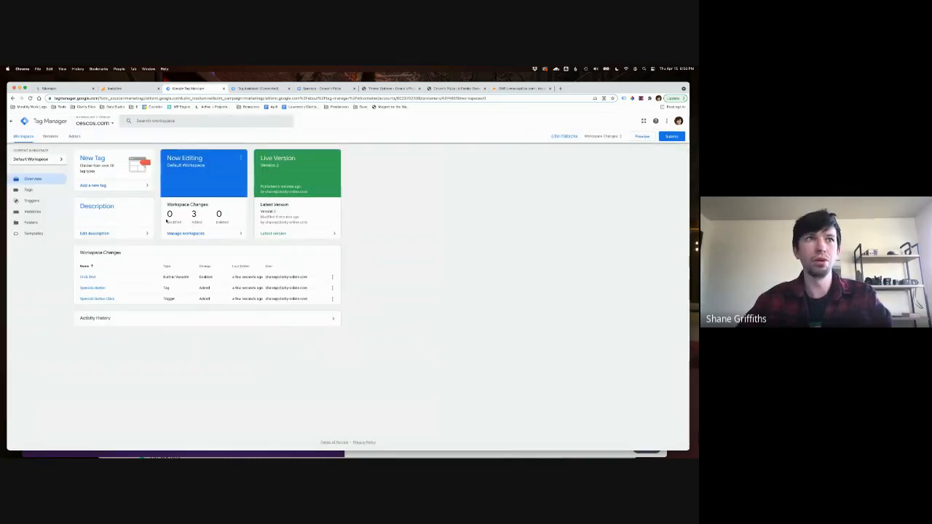
pyautogui.click(92, 289)
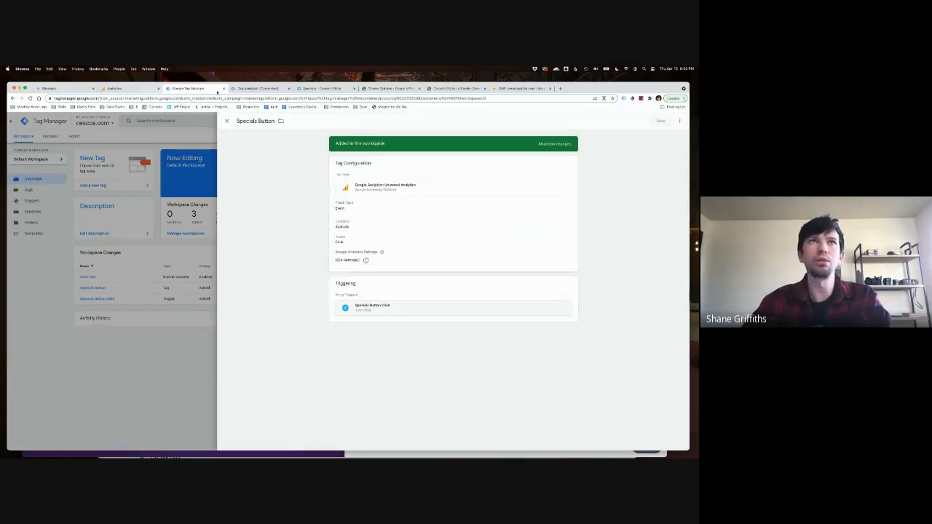
pyautogui.click(138, 89)
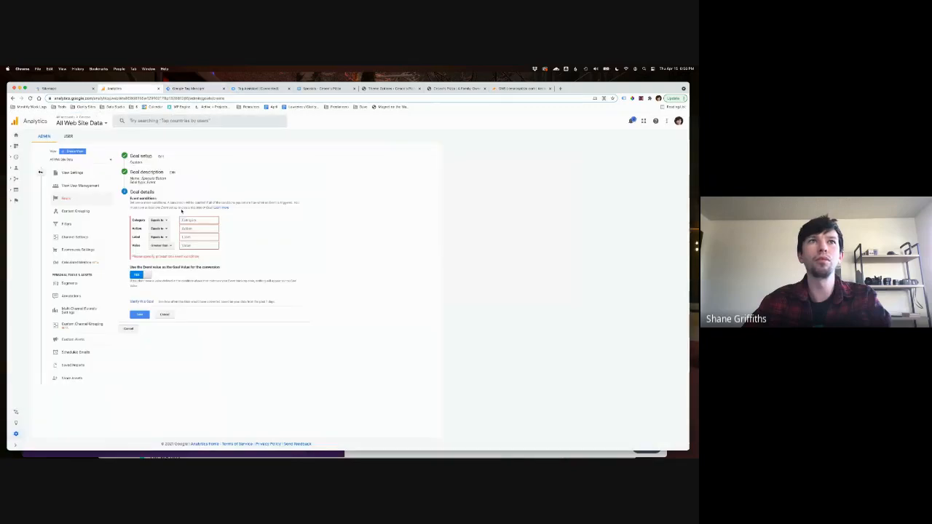
# Set the goal's event conditions to category equal to "Specials" and action equal to "Click", and save the goal
pyautogui.write('Specials')
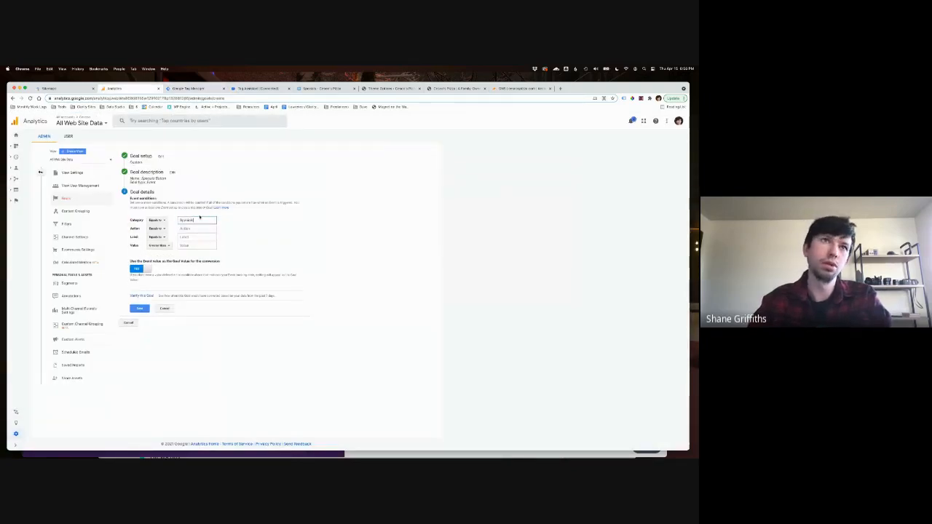
pyautogui.press('Tab')
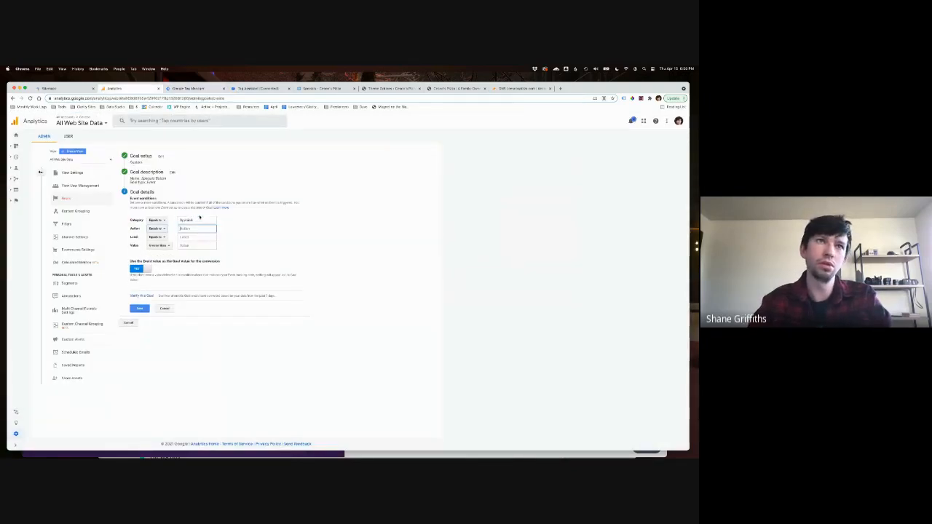
pyautogui.write('Click')
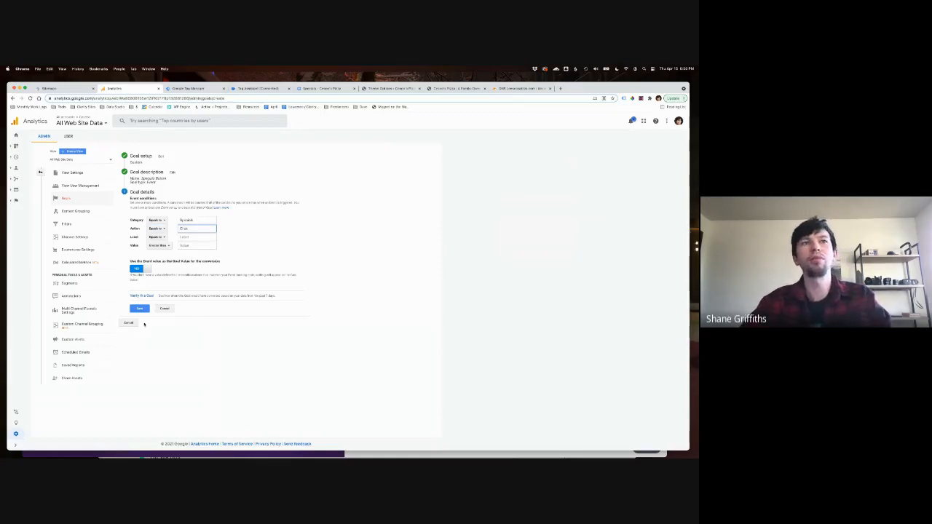
pyautogui.click(139, 309)
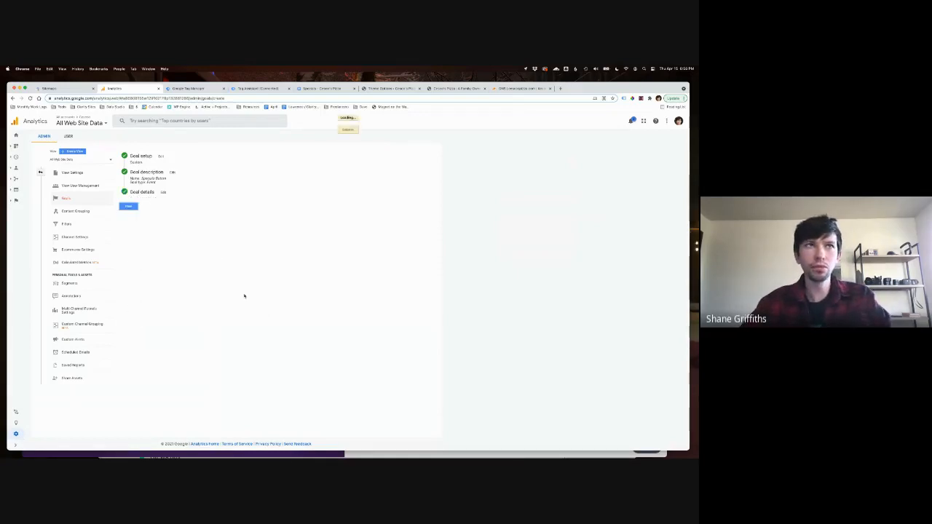
pyautogui.click(130, 207)
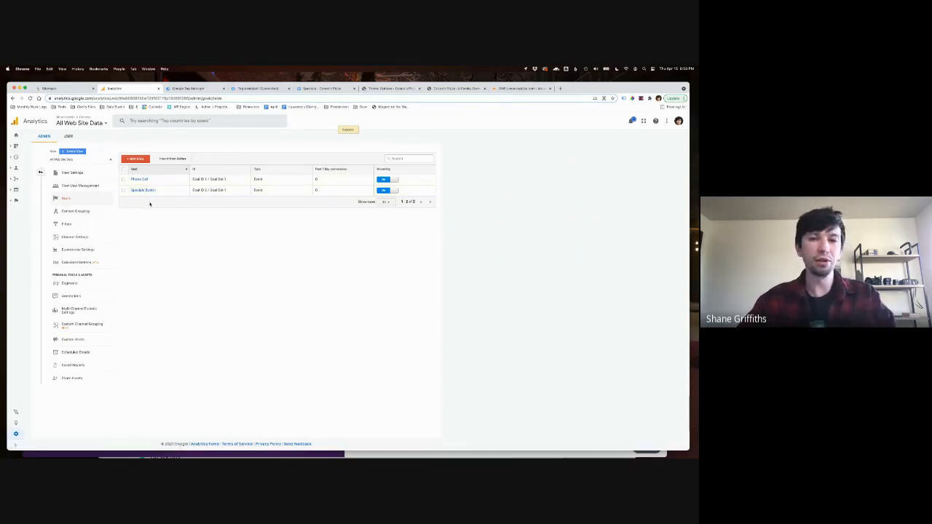
pyautogui.click(141, 159)
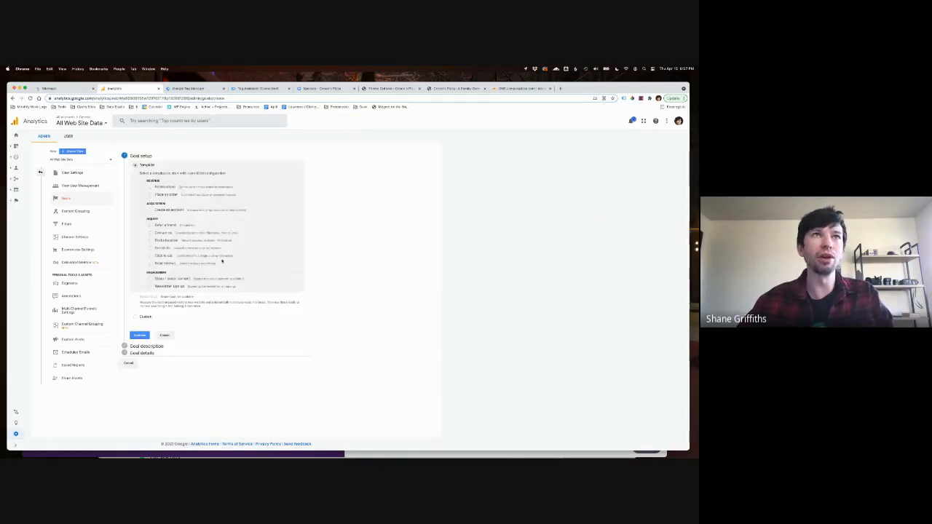
pyautogui.click(164, 335)
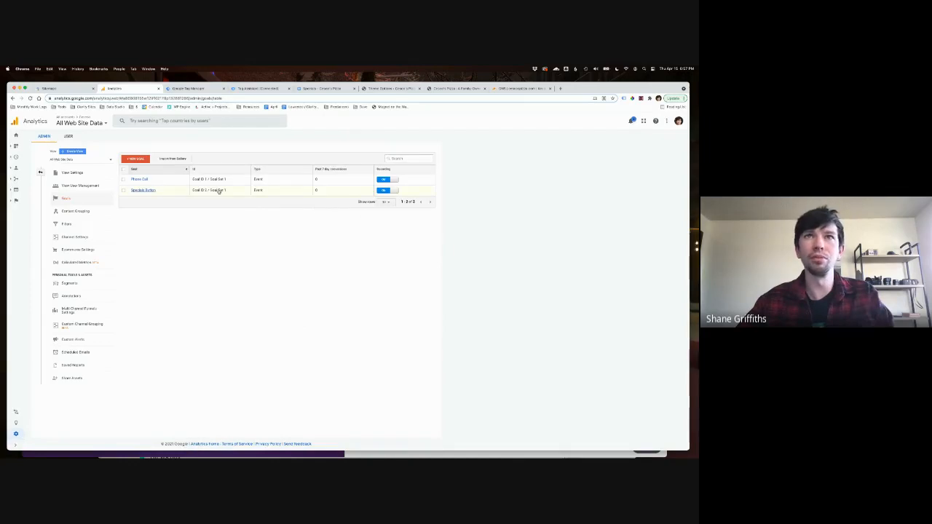
pyautogui.click(389, 204)
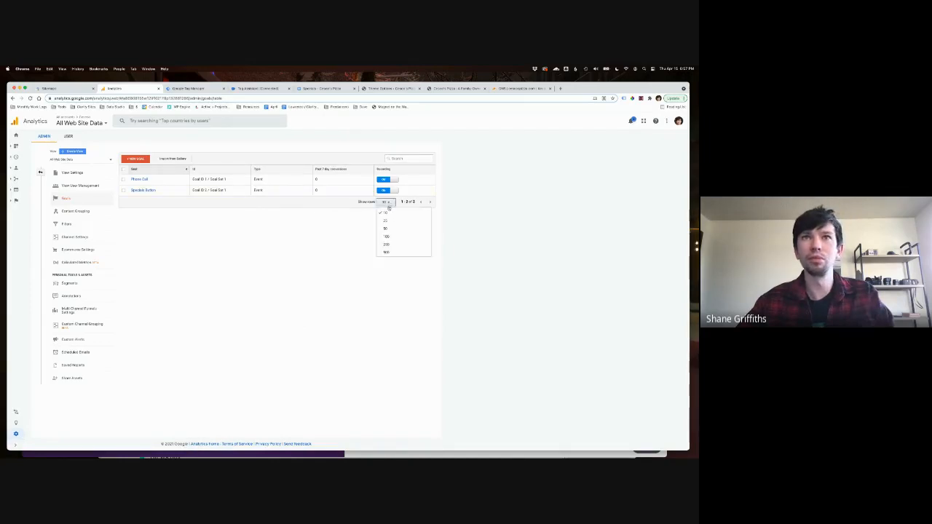
pyautogui.click(327, 236)
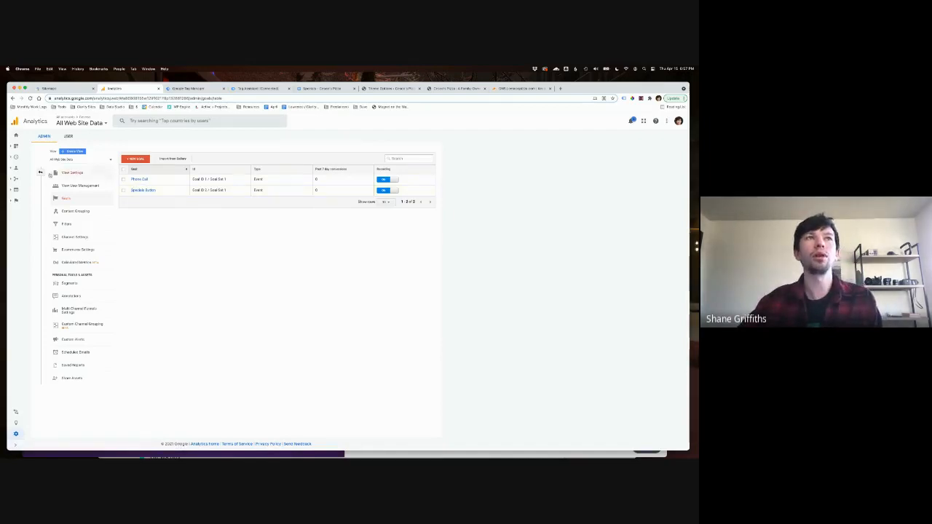
pyautogui.press('super+Left')
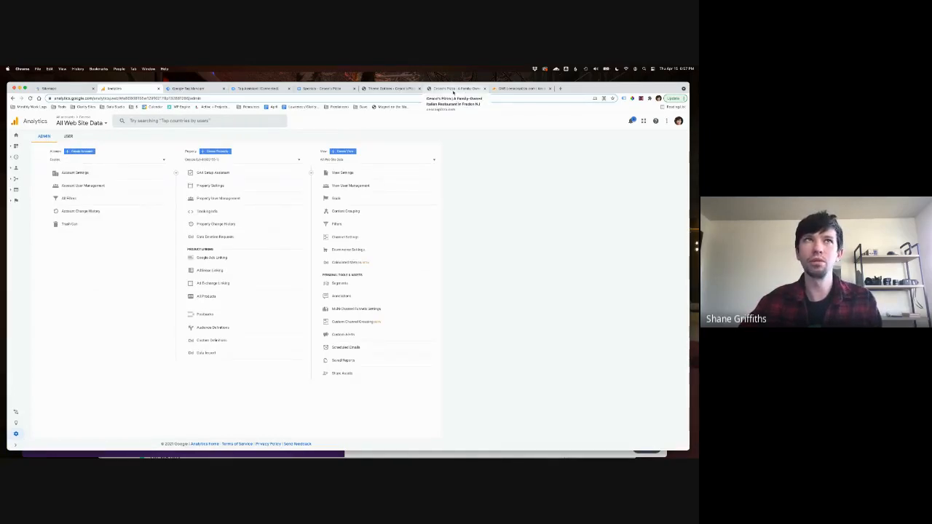
# Follow the Order Online link on the restaurant website's home page and select the ordering site's web address
pyautogui.click(453, 89)
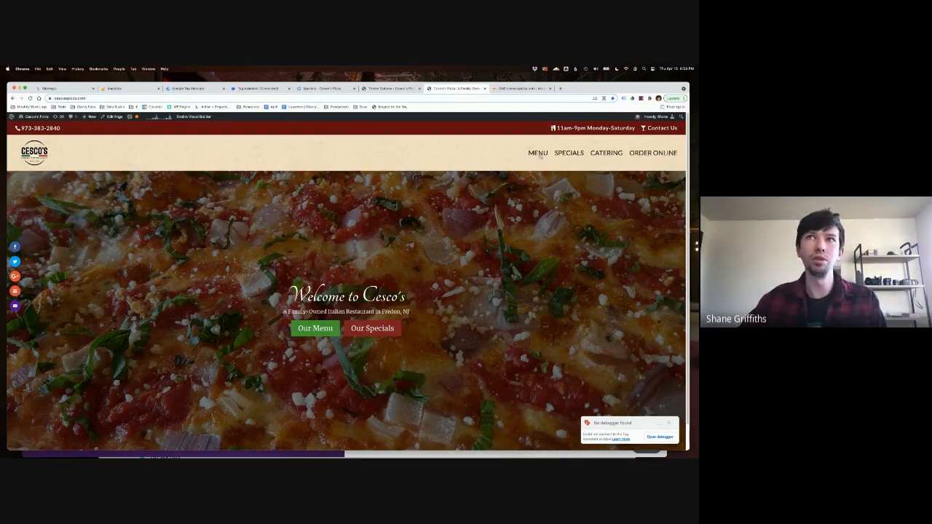
pyautogui.click(642, 154)
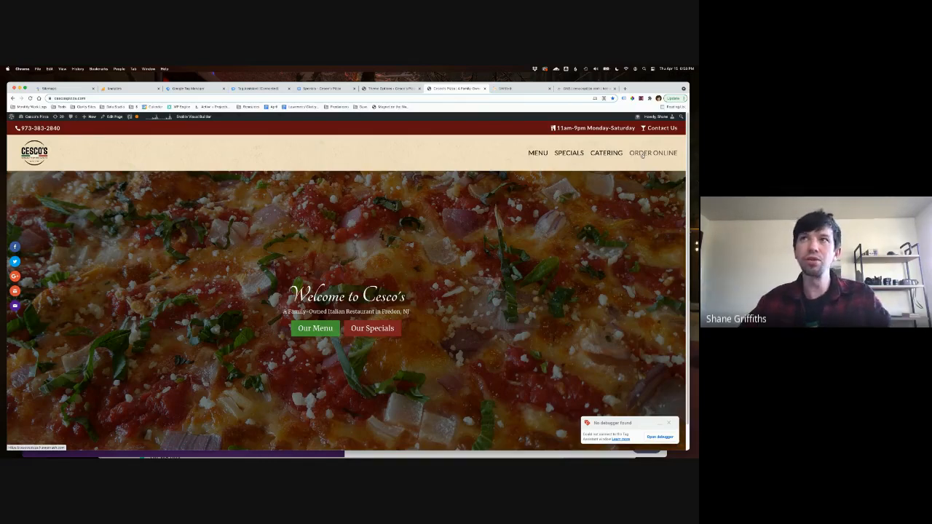
pyautogui.click(512, 89)
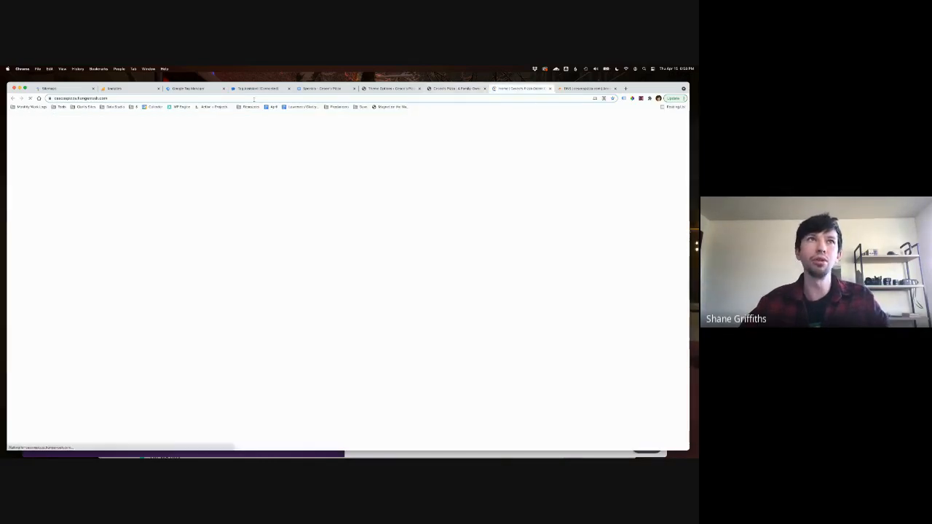
pyautogui.click(127, 98)
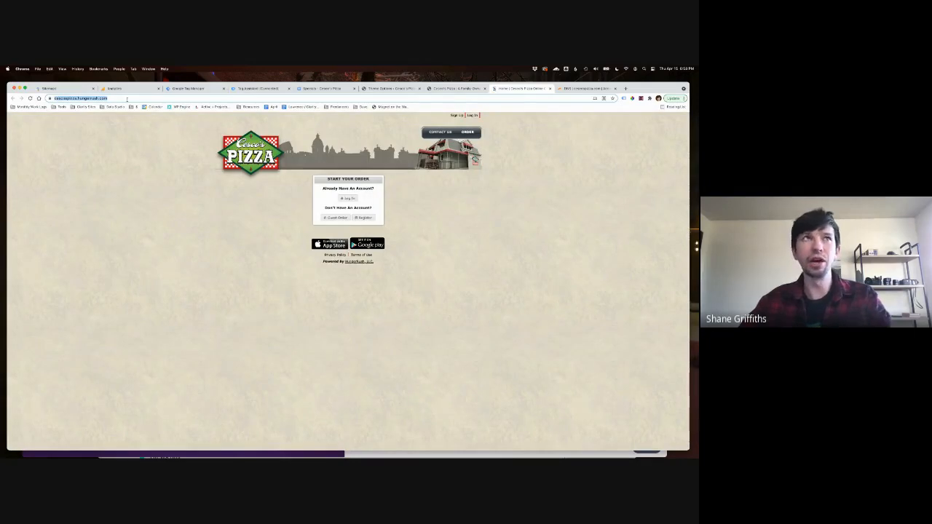
# Back in Tag Manager, close the Specials Button tag and create a new tag named "Order Online"
pyautogui.click(188, 88)
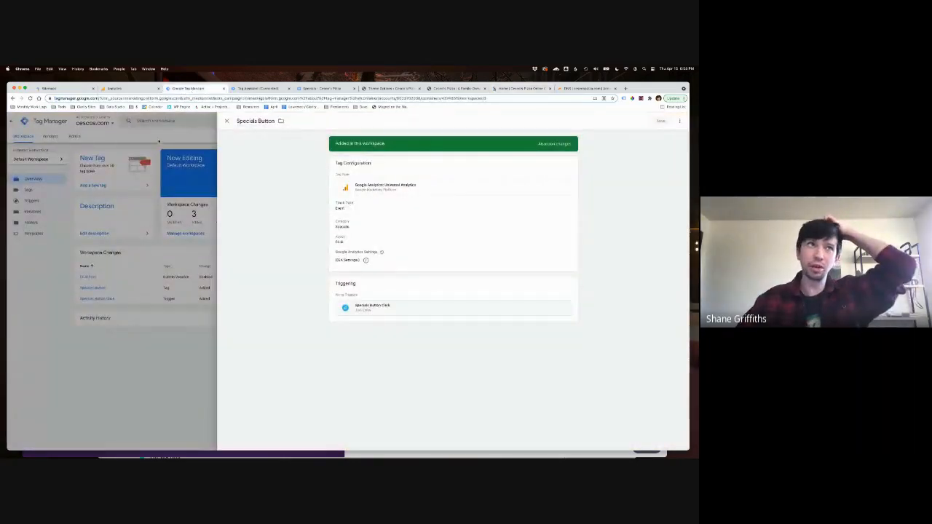
pyautogui.click(59, 176)
pyautogui.click(101, 160)
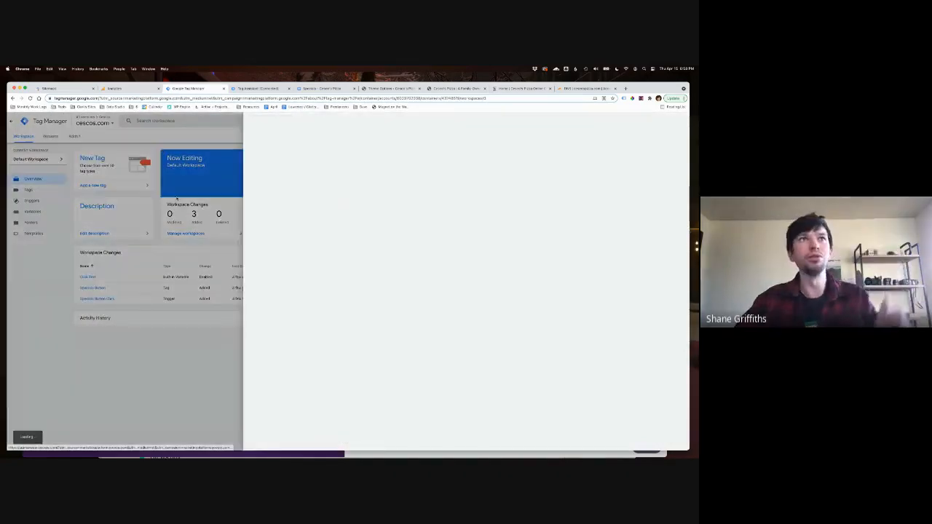
pyautogui.click(241, 123)
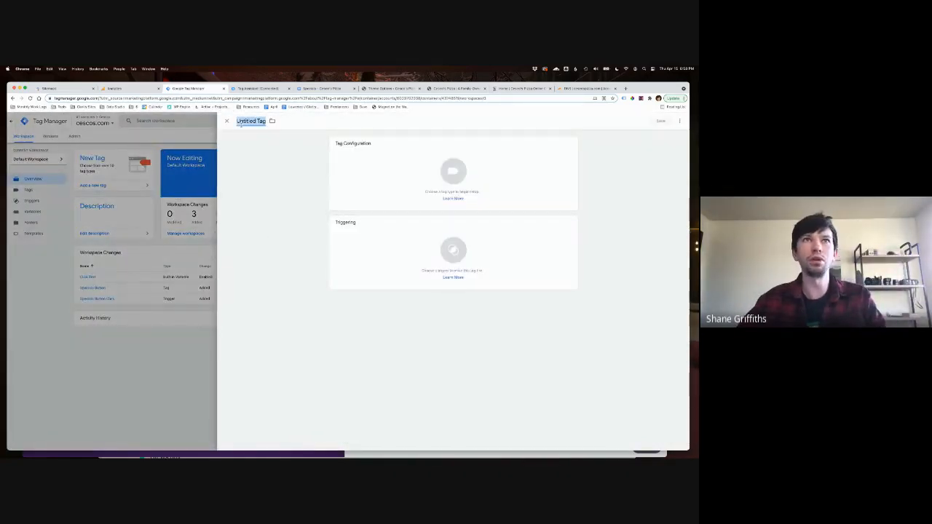
pyautogui.write('ONli')
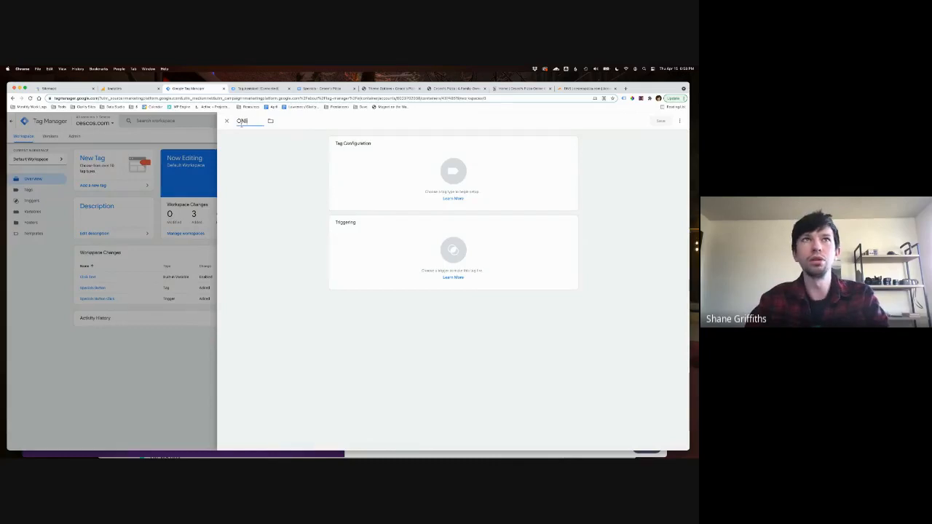
pyautogui.press('super+a')
pyautogui.write('Order Online')
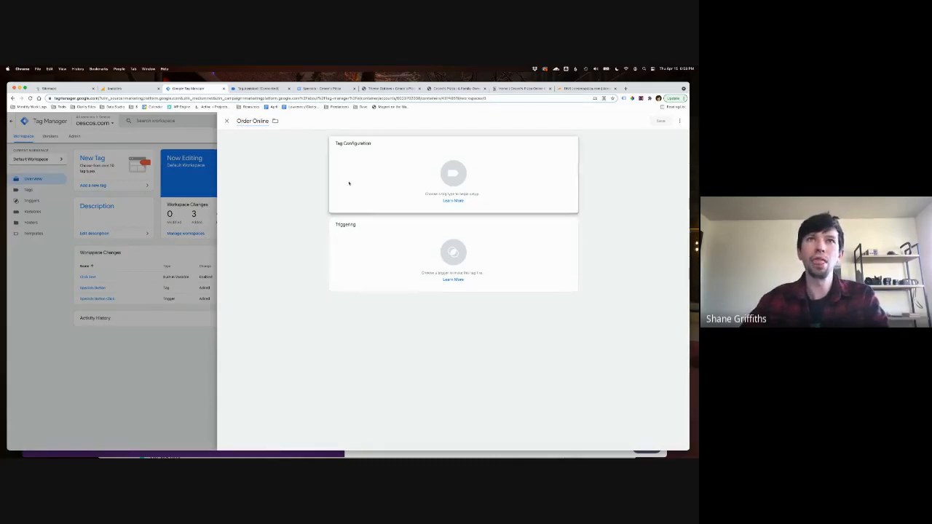
# Configure the tag as Google Analytics: Universal Analytics with track type Event, category "Order" and action "Click"
pyautogui.click(347, 182)
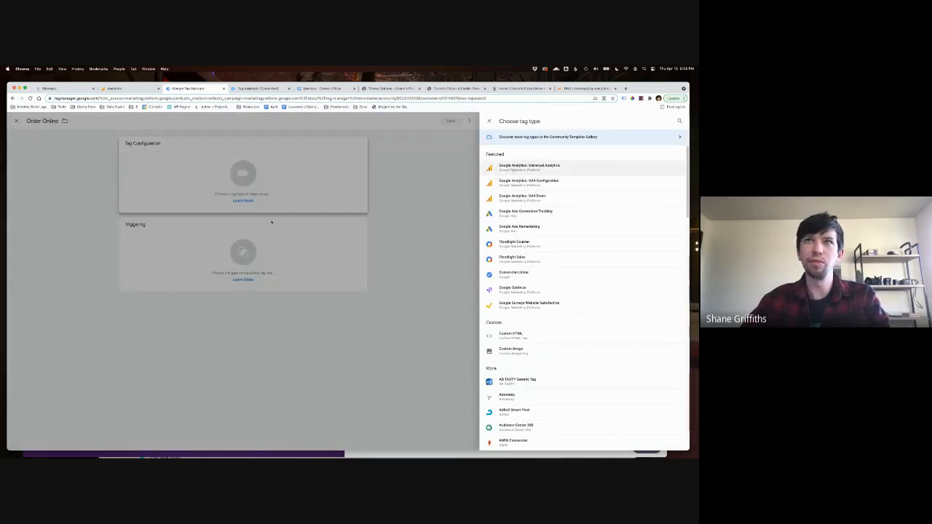
pyautogui.press('Return')
pyautogui.click(368, 198)
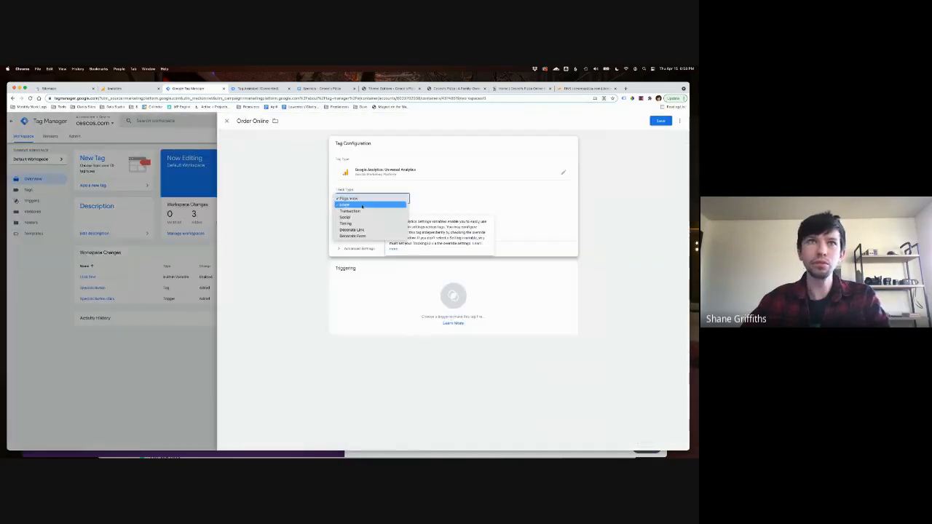
pyautogui.click(362, 206)
pyautogui.click(350, 226)
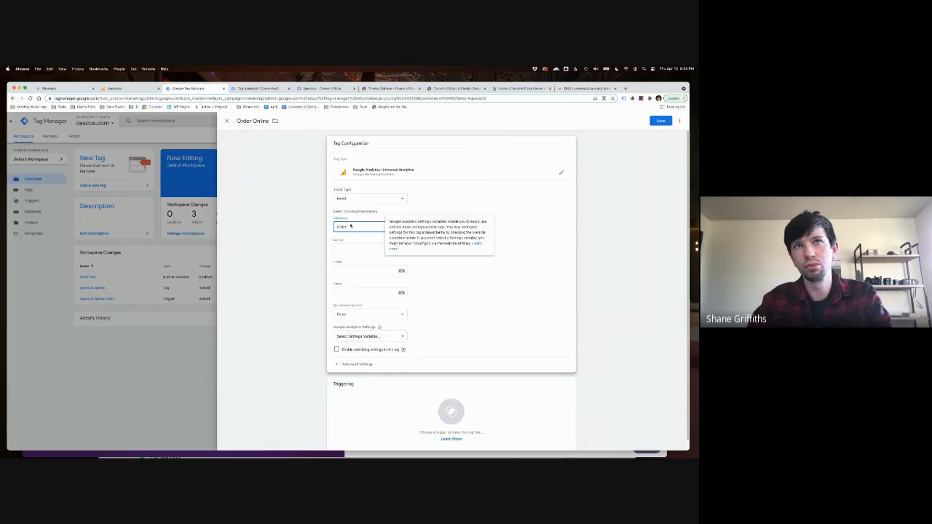
pyautogui.press('Tab')
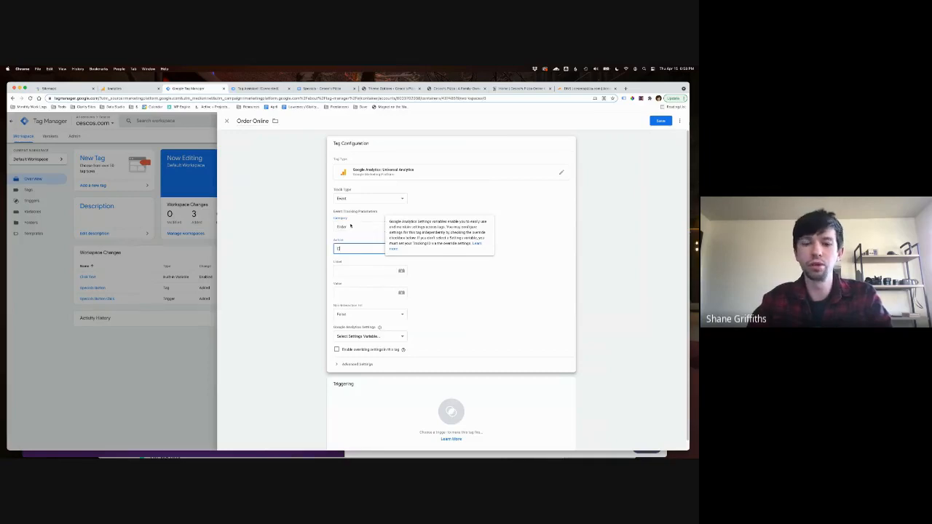
pyautogui.write('Click')
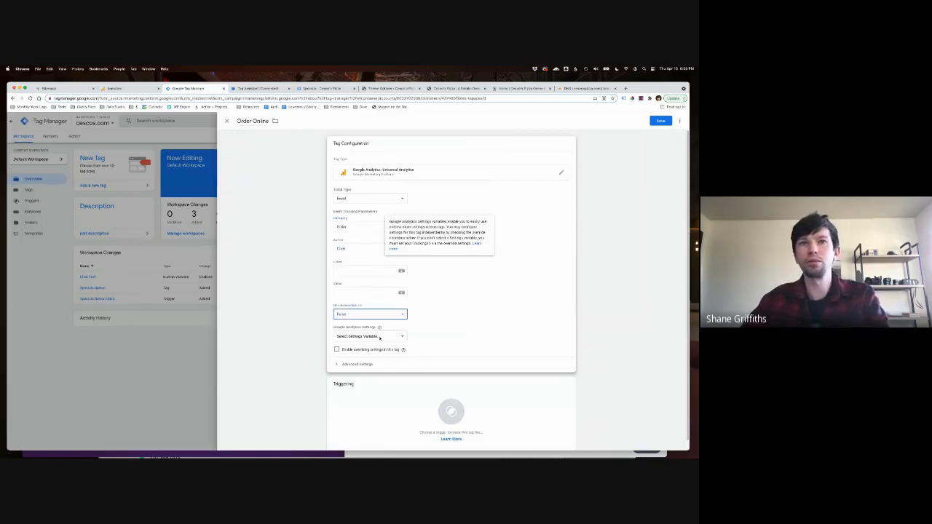
# Set the Order Online tag's Google Analytics settings variable to {{GA Settings}} and create a new trigger for it named "Online Order Click"
pyautogui.click(369, 336)
pyautogui.click(364, 342)
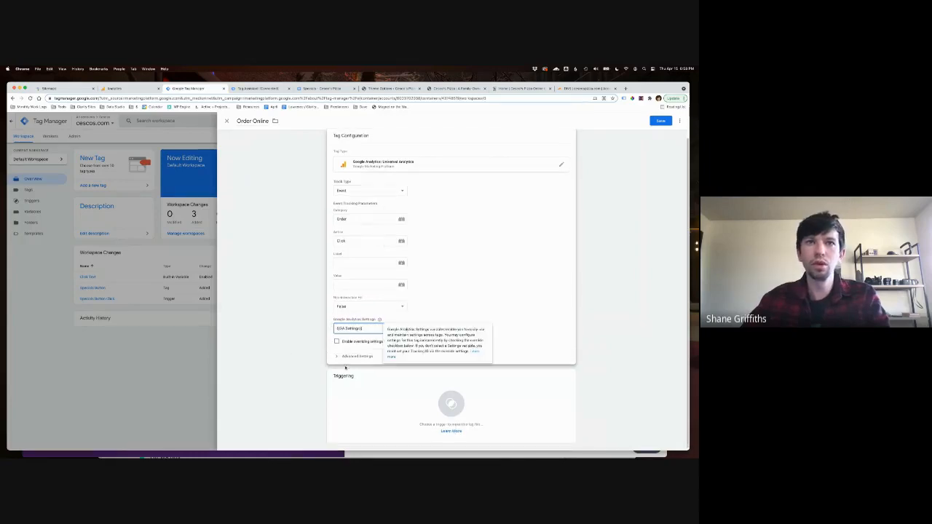
pyautogui.click(561, 380)
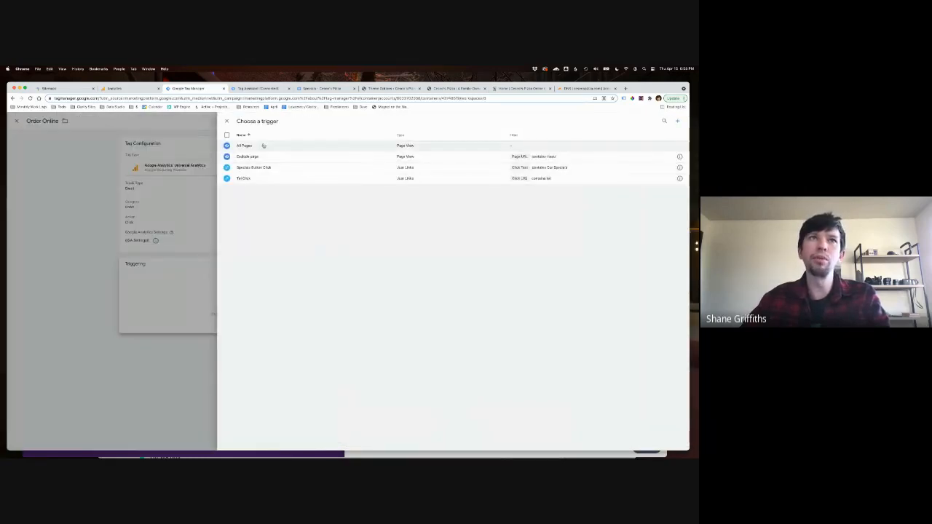
pyautogui.click(678, 121)
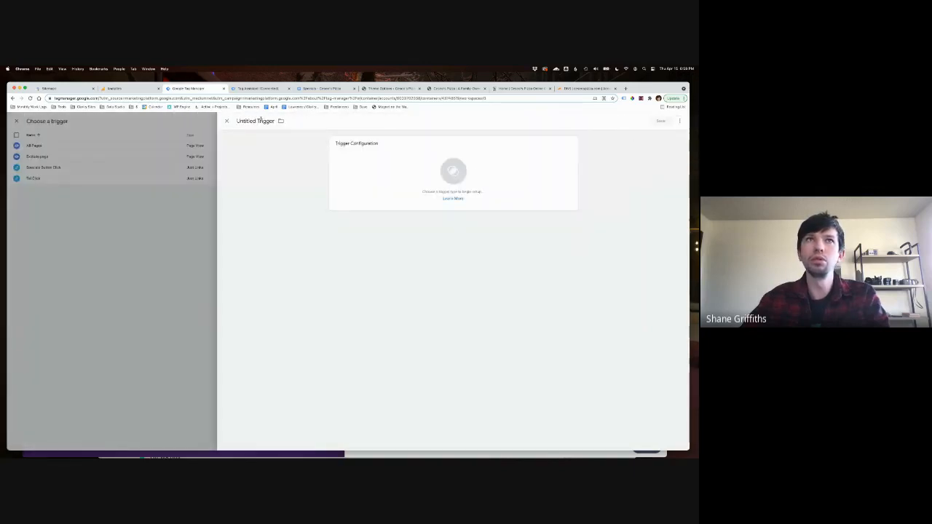
pyautogui.click(256, 121)
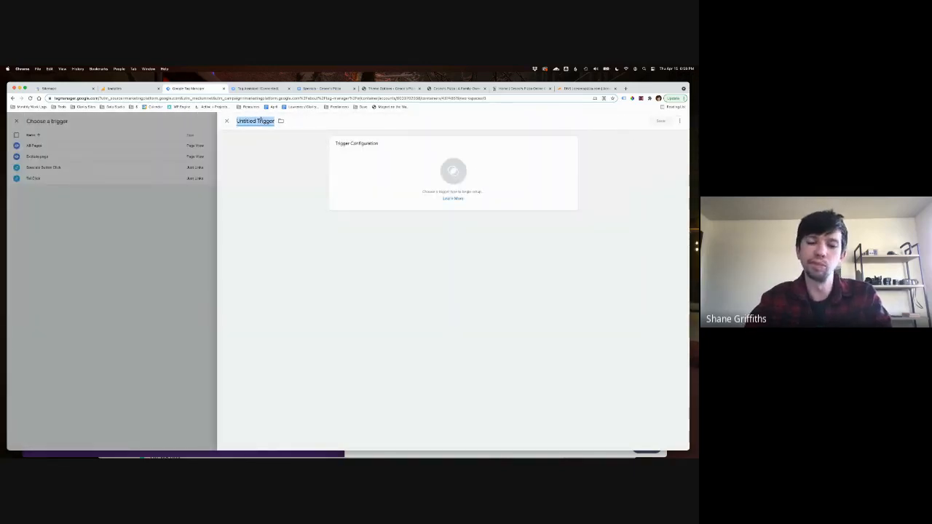
pyautogui.write('Online Order')
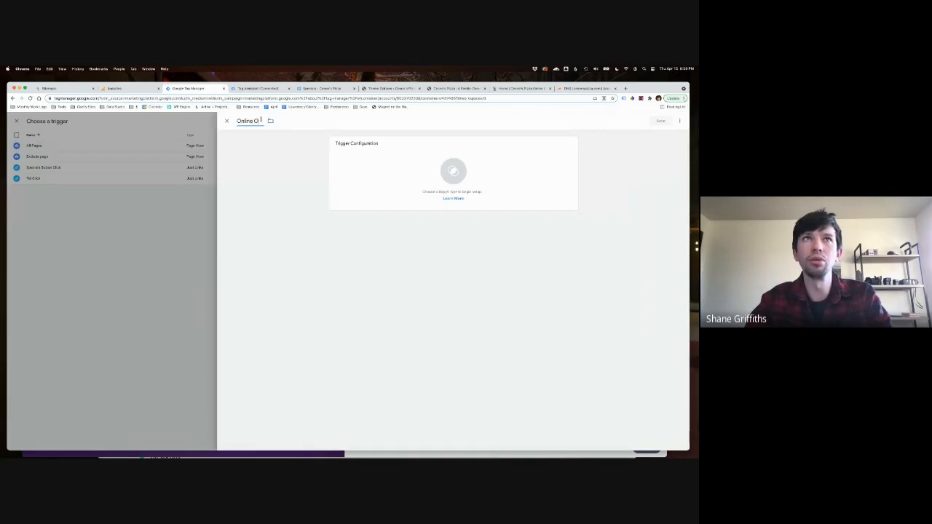
pyautogui.press('BackSpace')
pyautogui.press('BackSpace')
pyautogui.press('BackSpace')
pyautogui.write('der Clic')
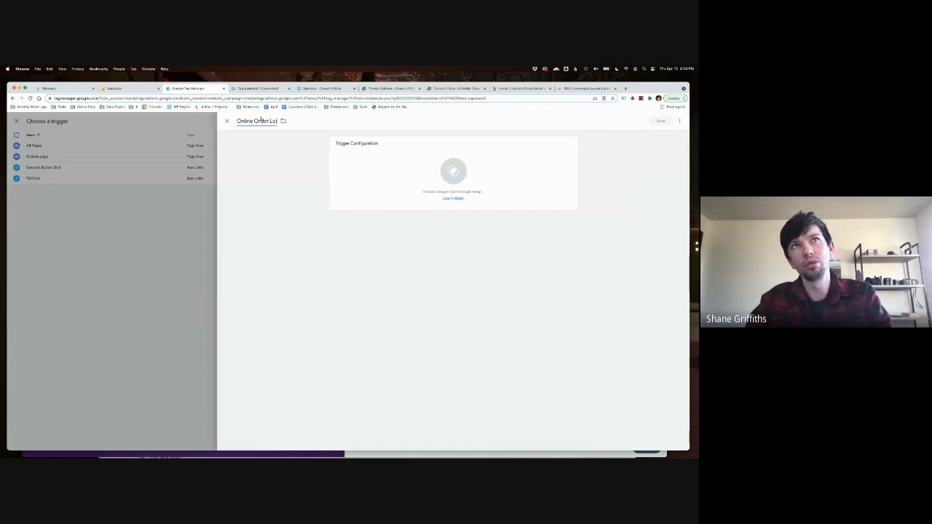
pyautogui.write('k')
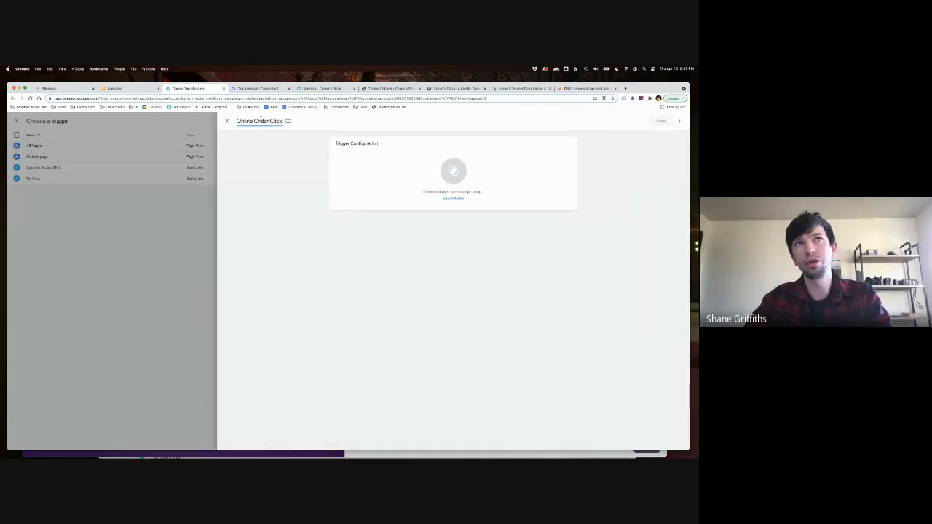
# Set the trigger's type to Click - Just Links, firing on some link clicks, with Click URL as the condition variable
pyautogui.click(347, 155)
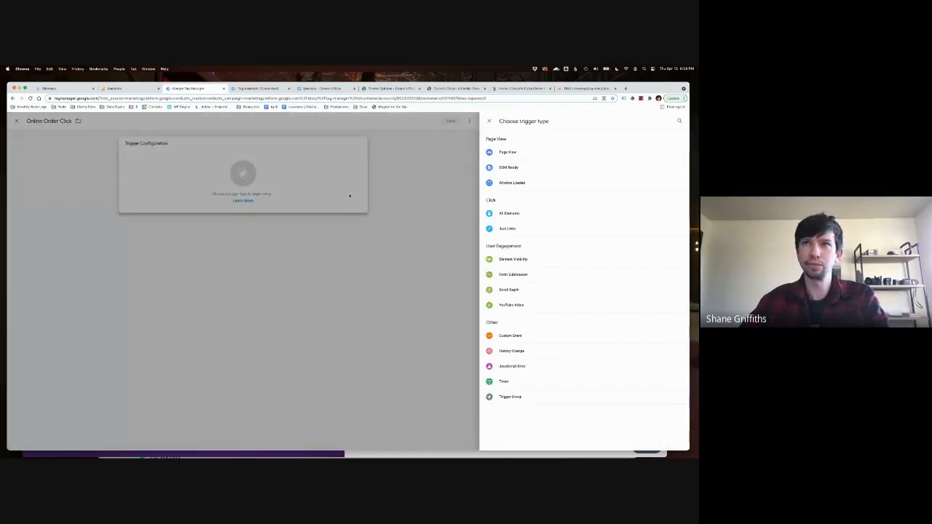
pyautogui.click(508, 229)
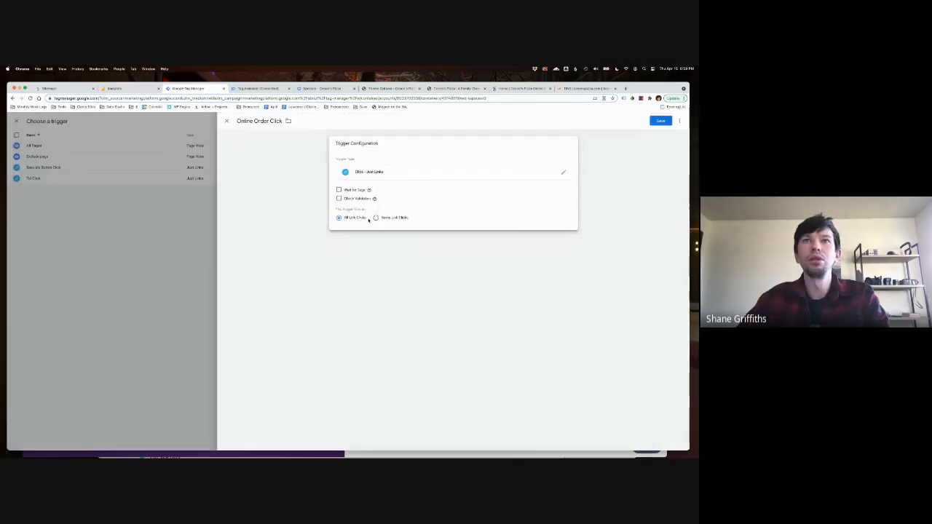
pyautogui.click(375, 218)
pyautogui.click(339, 239)
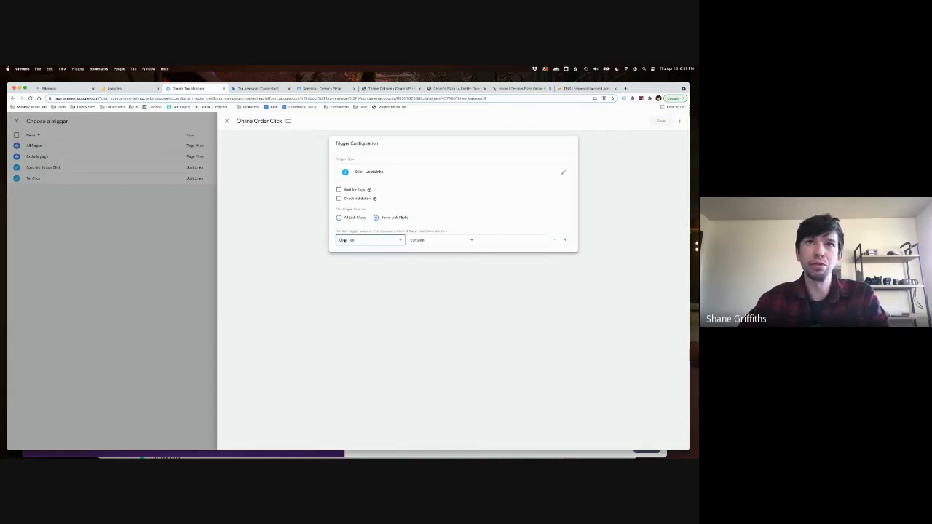
pyautogui.click(352, 243)
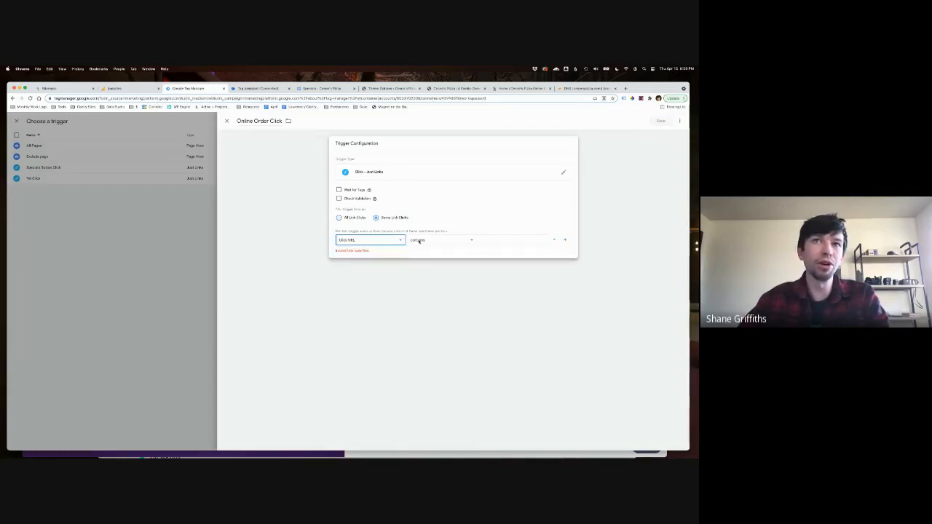
pyautogui.click(487, 239)
pyautogui.write('https://denospizza.hungerrush.com/')
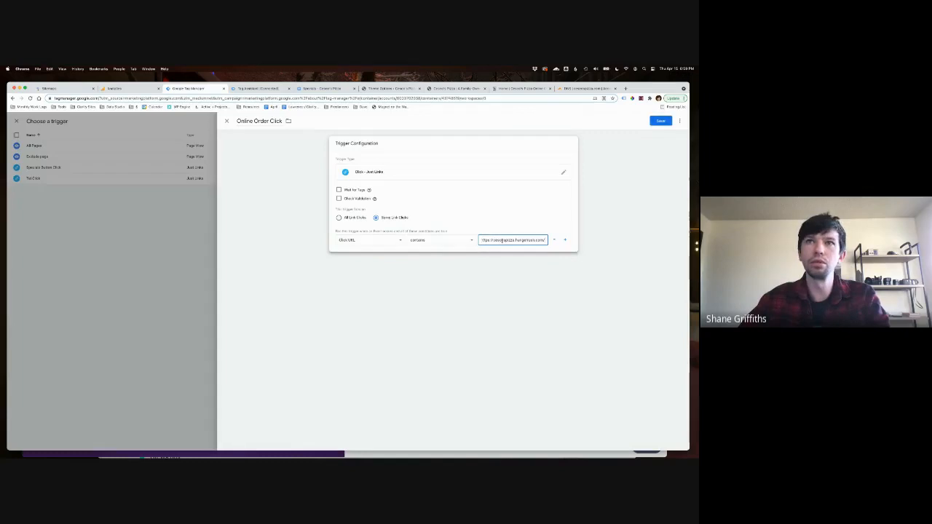
pyautogui.doubleClick(494, 240)
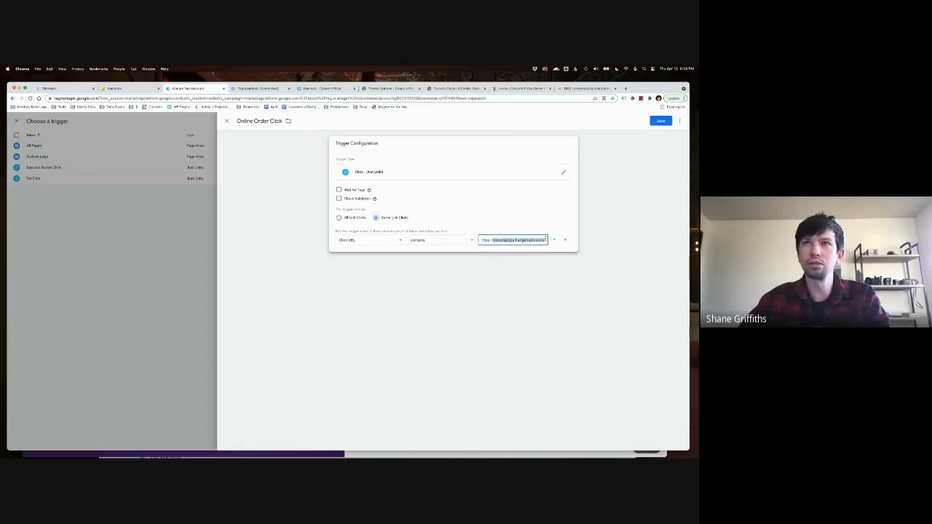
pyautogui.click(494, 239)
pyautogui.moveTo(494, 240); pyautogui.dragTo(481, 240)
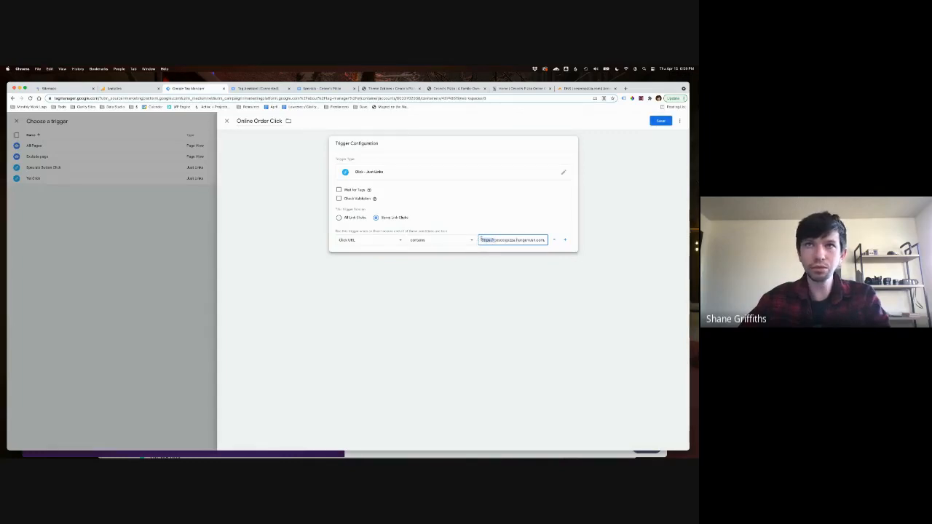
pyautogui.press('BackSpace')
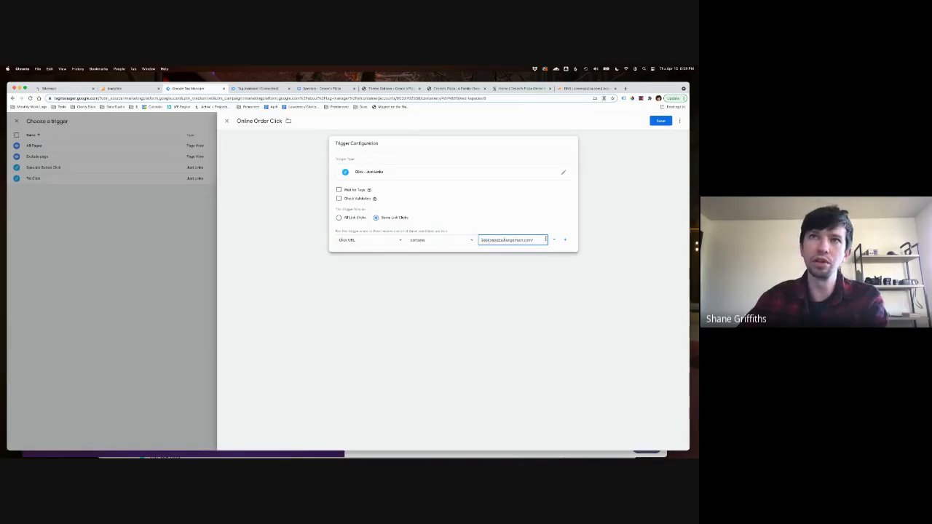
pyautogui.press('BackSpace')
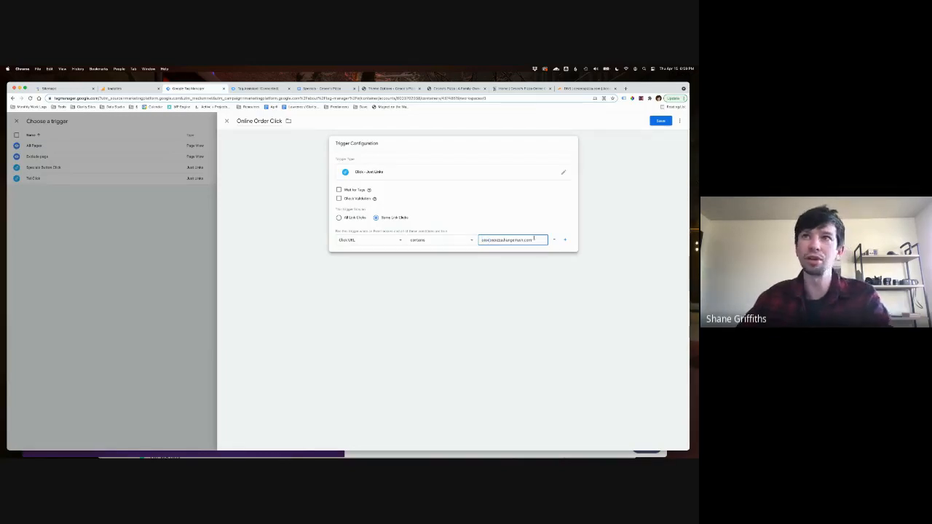
pyautogui.click(660, 122)
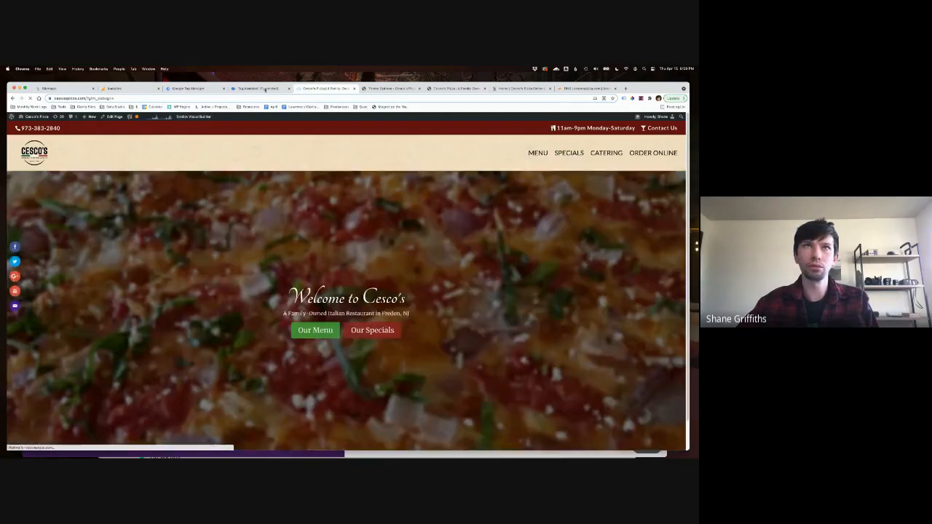
# Continue into the connected Tag Assistant session, follow the home page's Order Online link, and check the fired tags in Tag Assistant
pyautogui.click(263, 89)
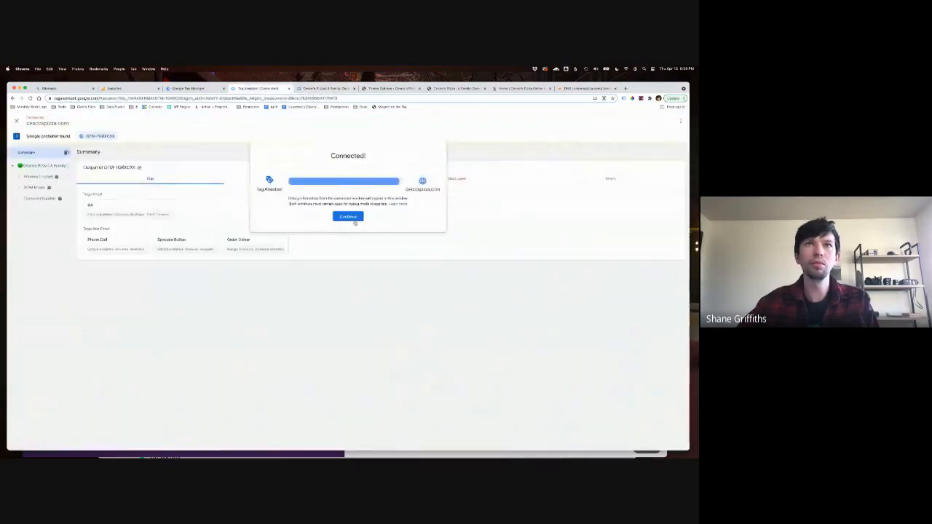
pyautogui.click(349, 216)
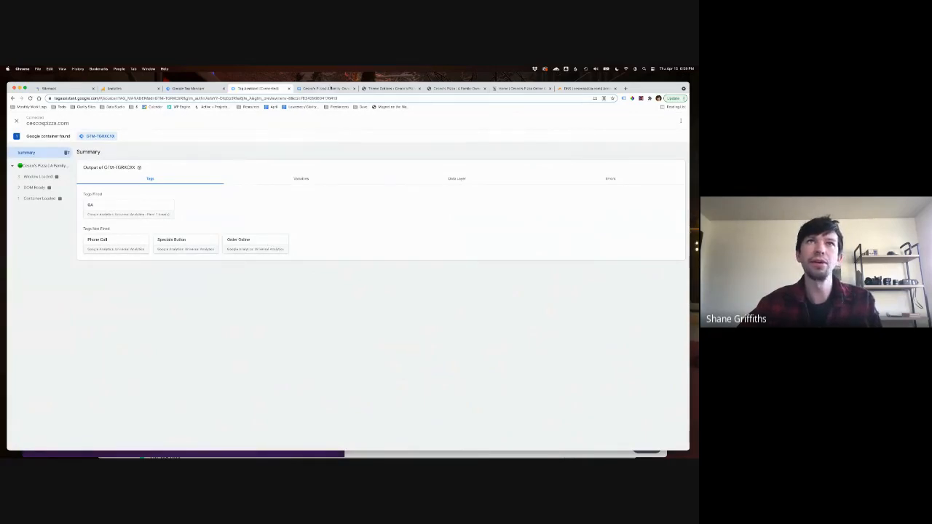
pyautogui.click(329, 88)
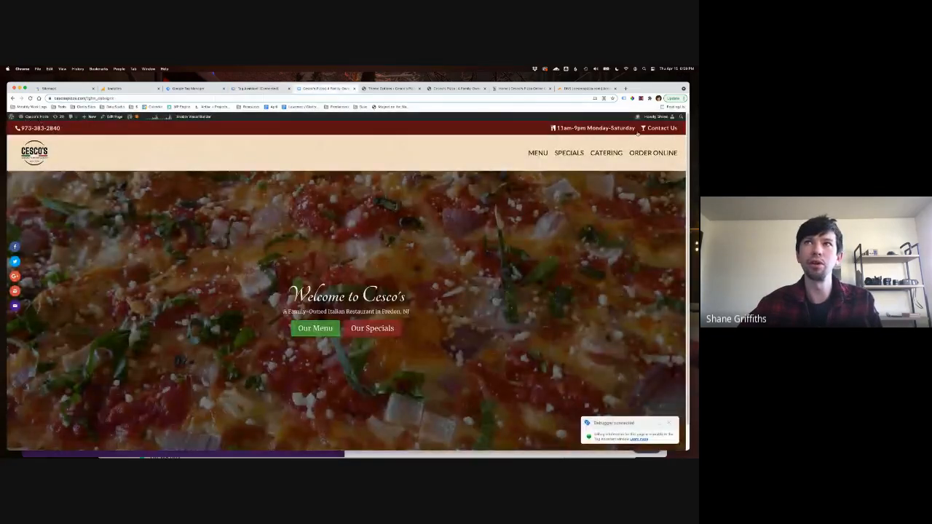
pyautogui.click(645, 157)
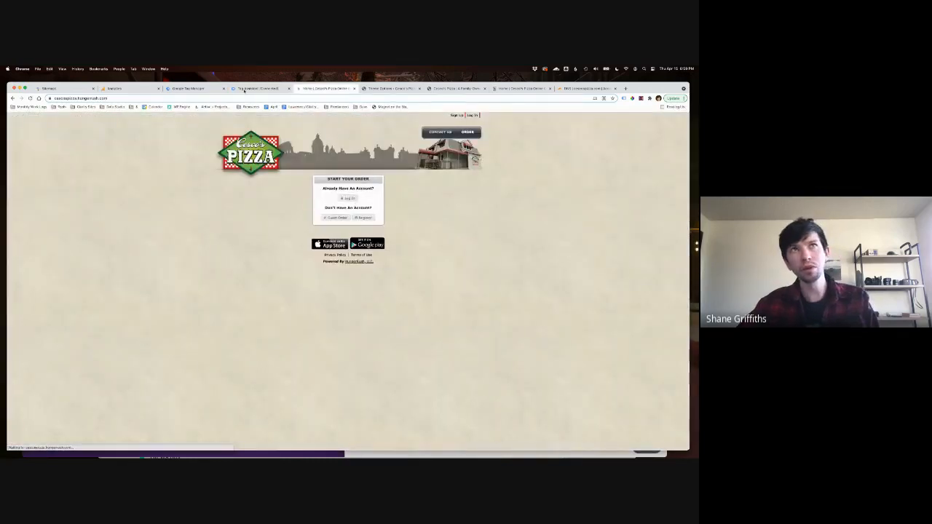
pyautogui.click(248, 88)
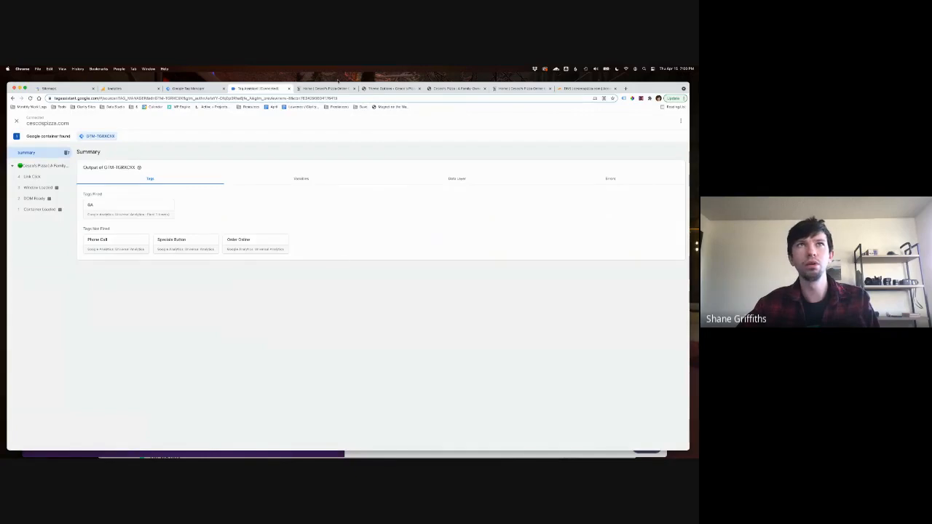
# Compare the ordering site's web address with the Tag Assistant summary to check the Order Online tag
pyautogui.click(317, 88)
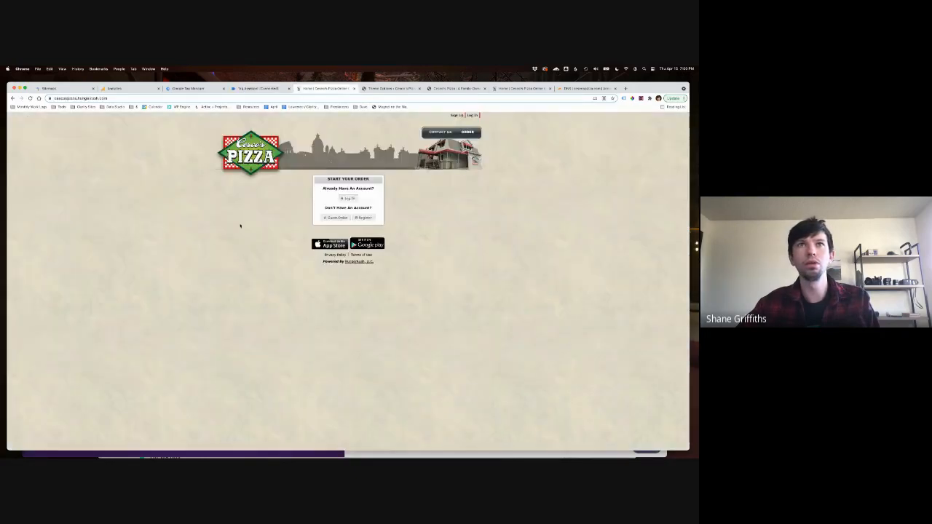
pyautogui.click(257, 88)
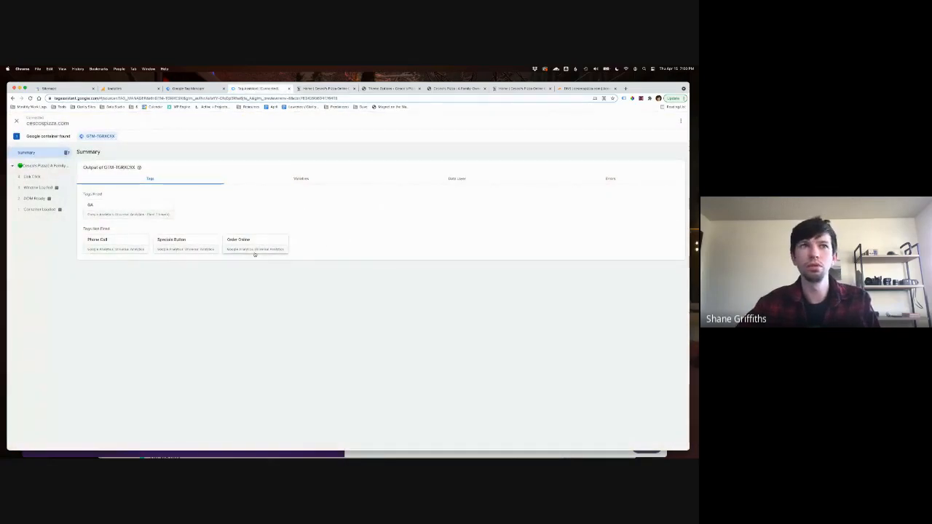
pyautogui.click(318, 88)
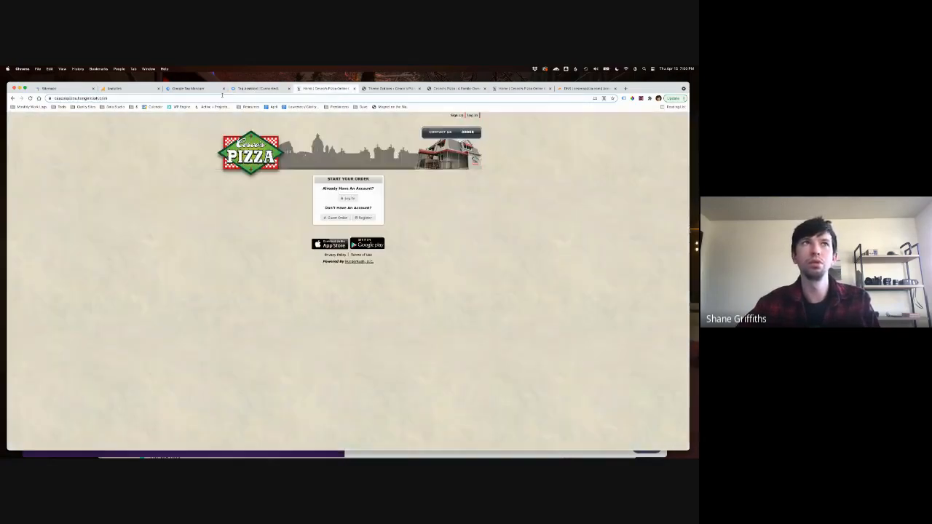
pyautogui.click(118, 97)
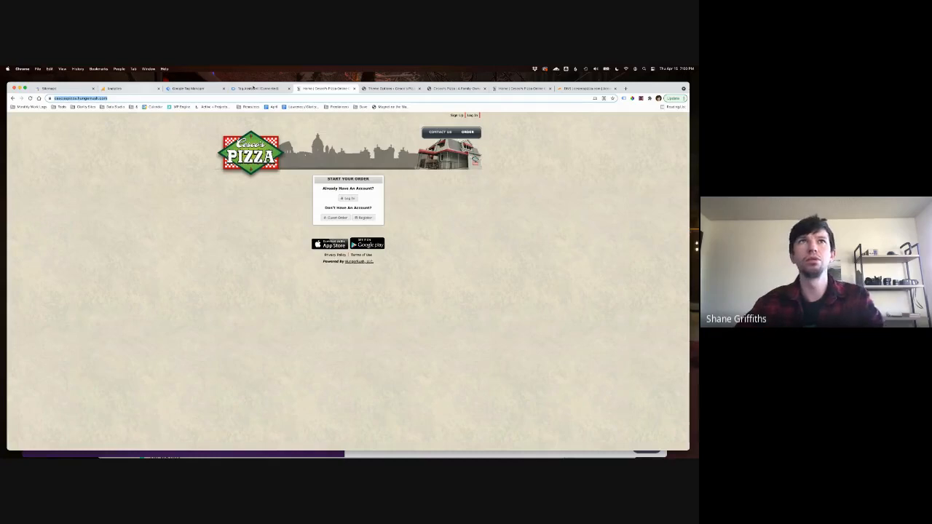
pyautogui.click(255, 88)
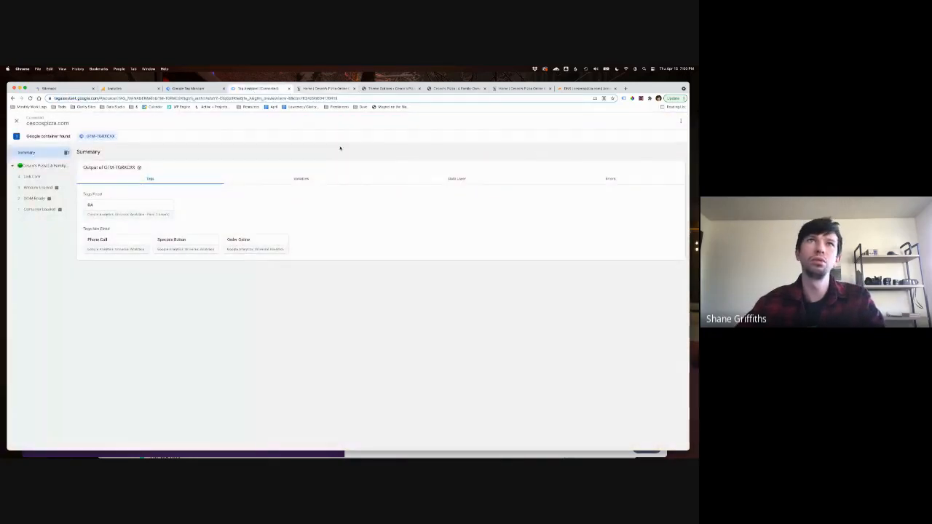
# Return to the restaurant's home page in debug mode and follow the Order Online link again
pyautogui.hotkey('ctrl', 'Tab')
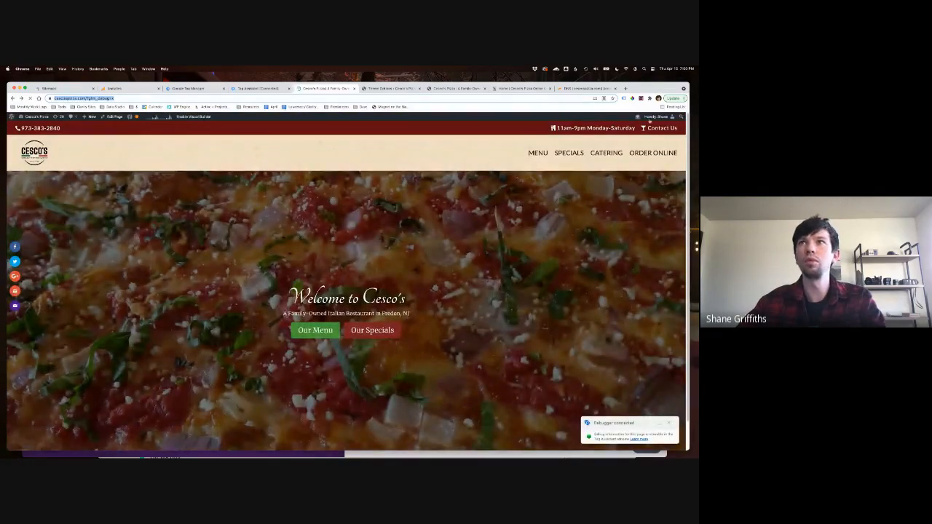
pyautogui.scroll(-2, 602, 181)
pyautogui.scroll(2, 610, 166)
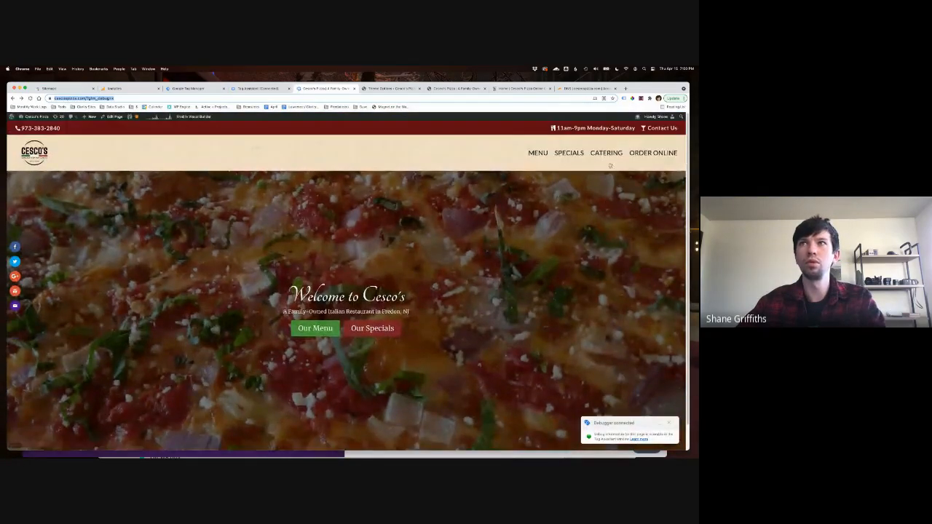
pyautogui.press('Return')
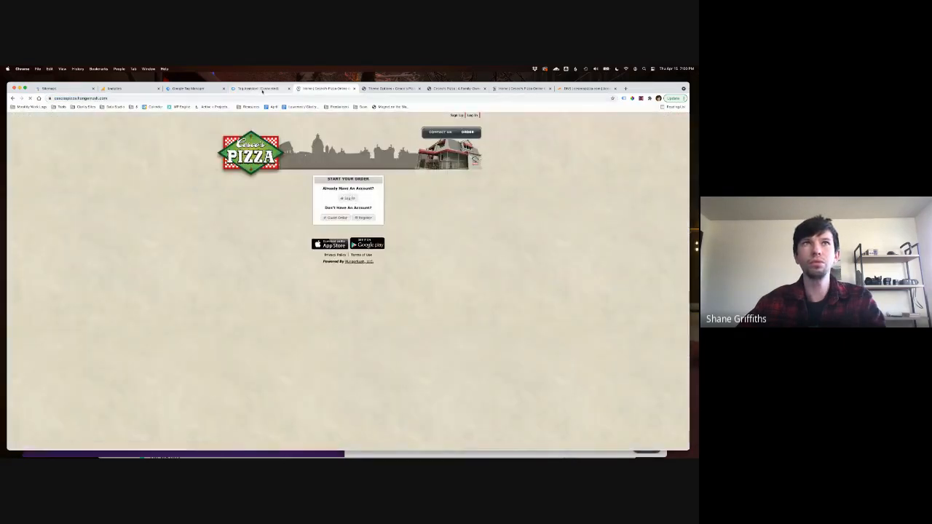
# Check the Tag Assistant summary again and review the Order Online tag's details and firing trigger
pyautogui.click(262, 89)
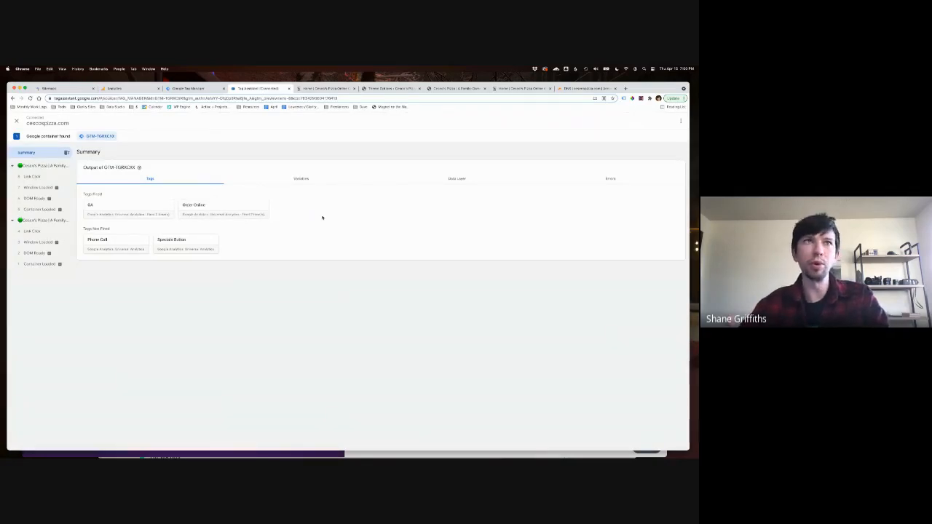
pyautogui.click(208, 209)
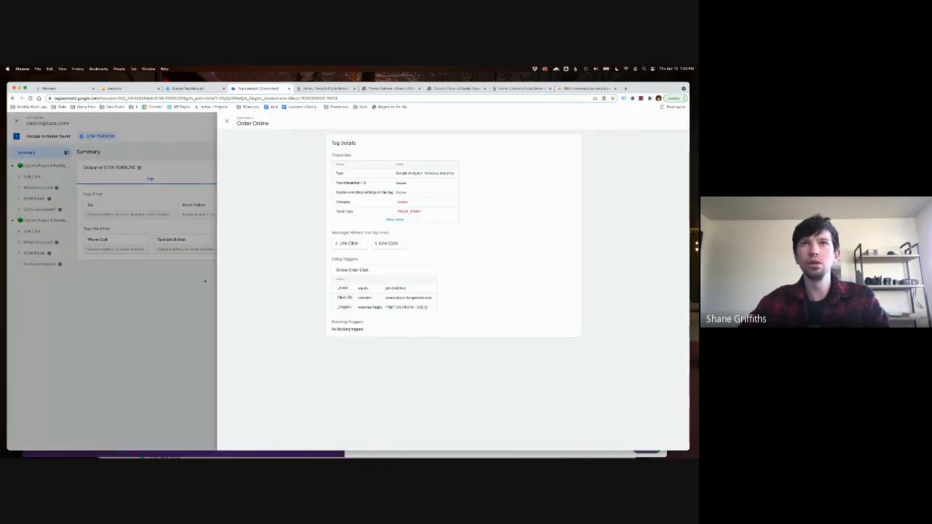
pyautogui.click(206, 281)
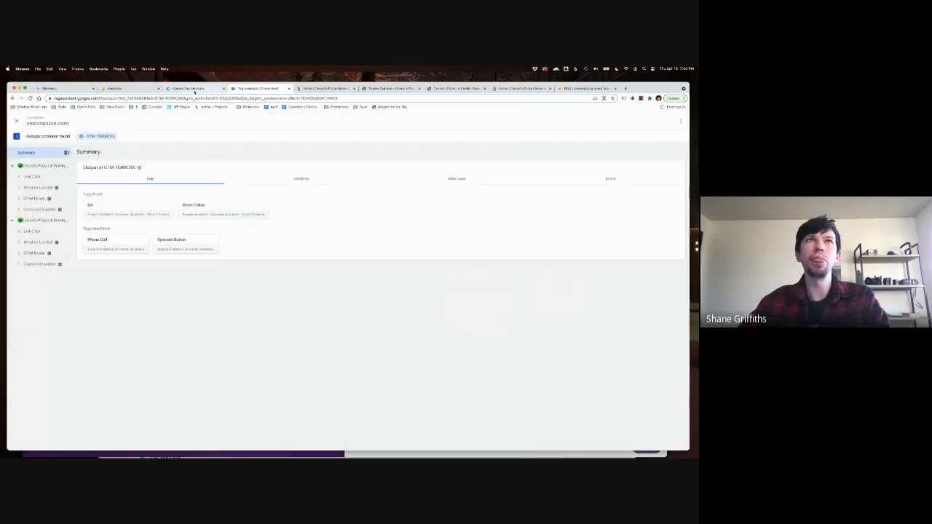
# Publish the Tag Manager workspace changes as a version named Added Order Tracking
pyautogui.click(195, 91)
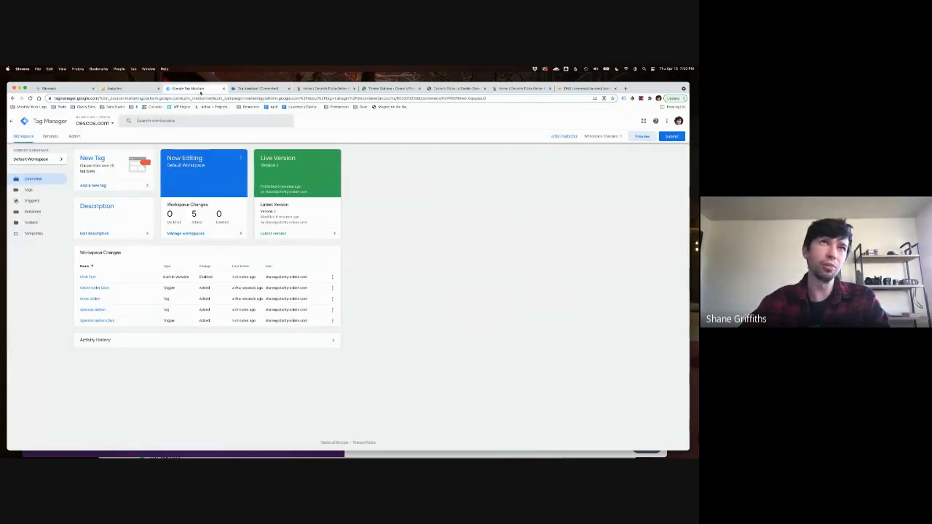
pyautogui.click(672, 136)
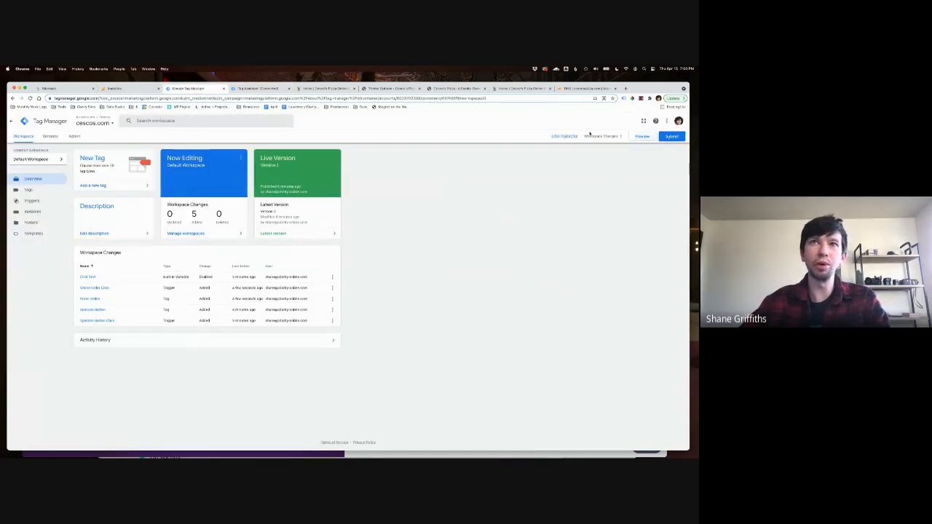
pyautogui.write('Added')
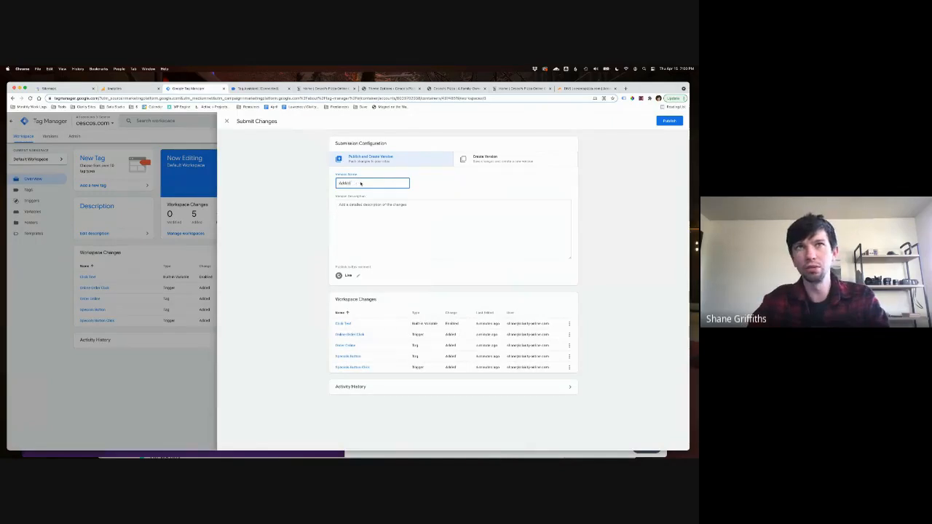
pyautogui.press('super+a')
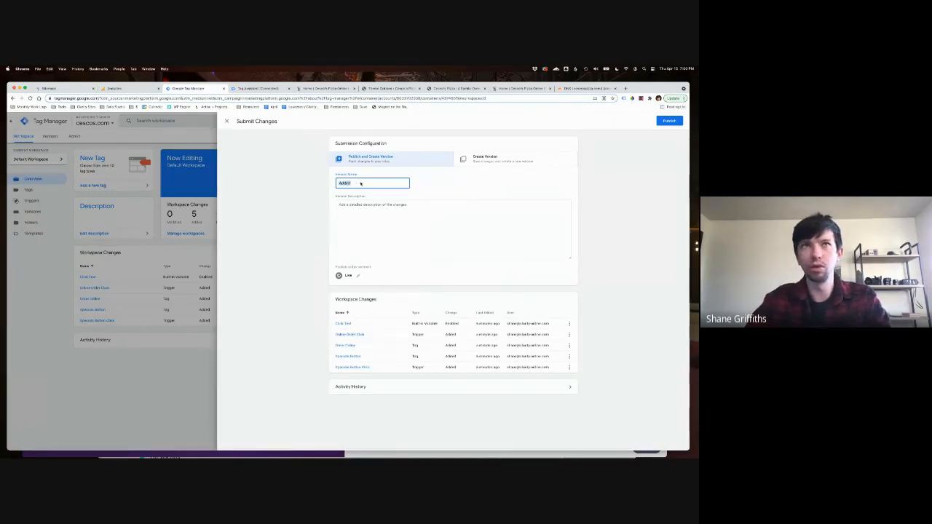
pyautogui.click(360, 183)
pyautogui.write('Order')
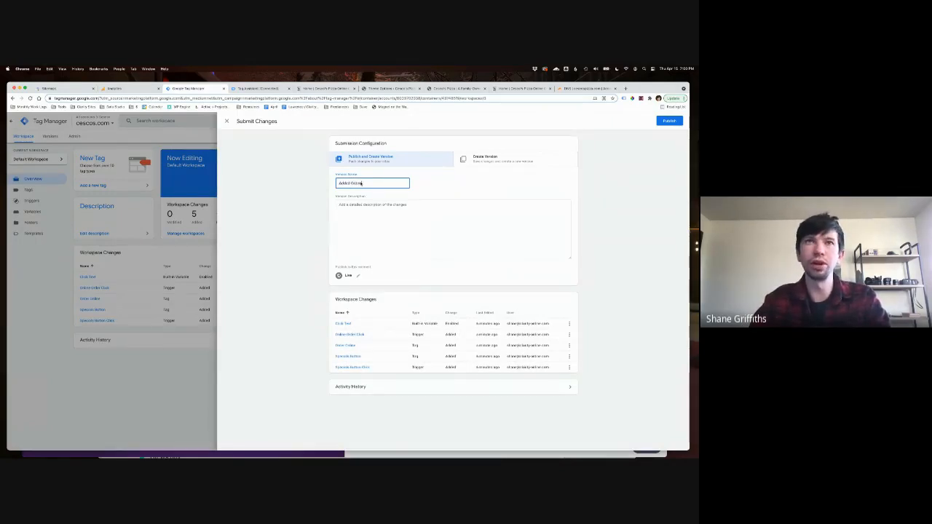
pyautogui.write(' Tracking')
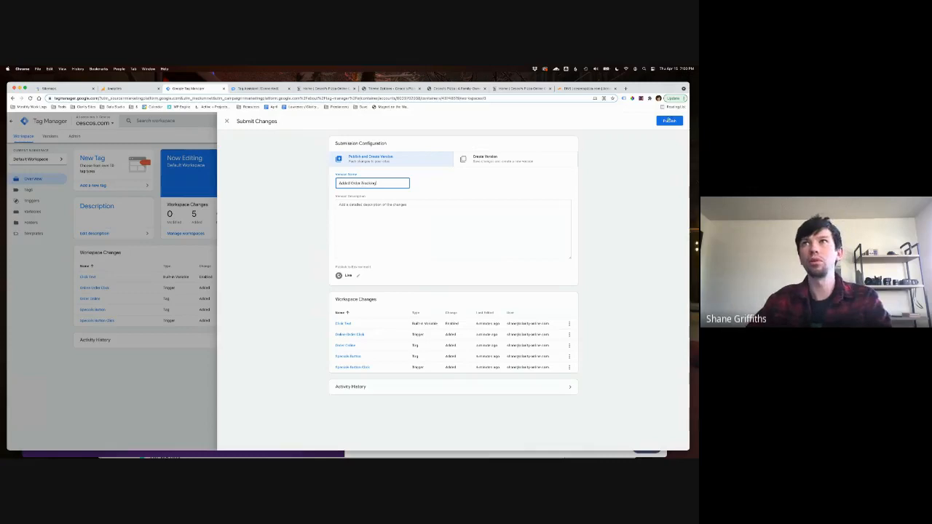
pyautogui.click(669, 121)
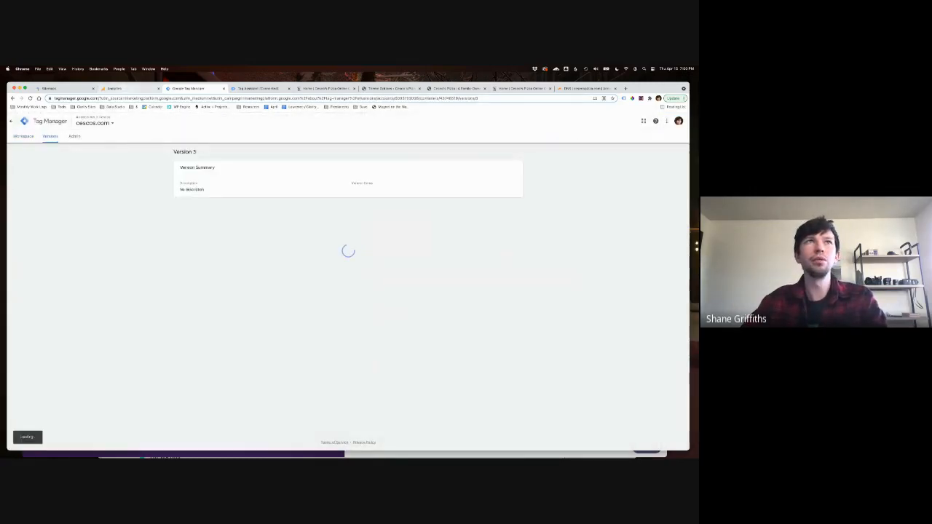
# Start a new custom goal for the All Web Site Data view in Google Analytics
pyautogui.click(135, 89)
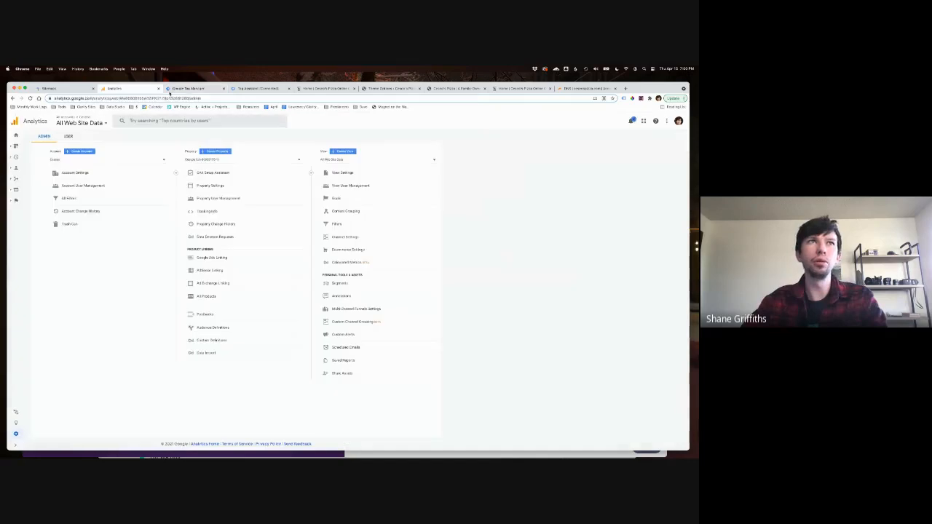
pyautogui.click(337, 200)
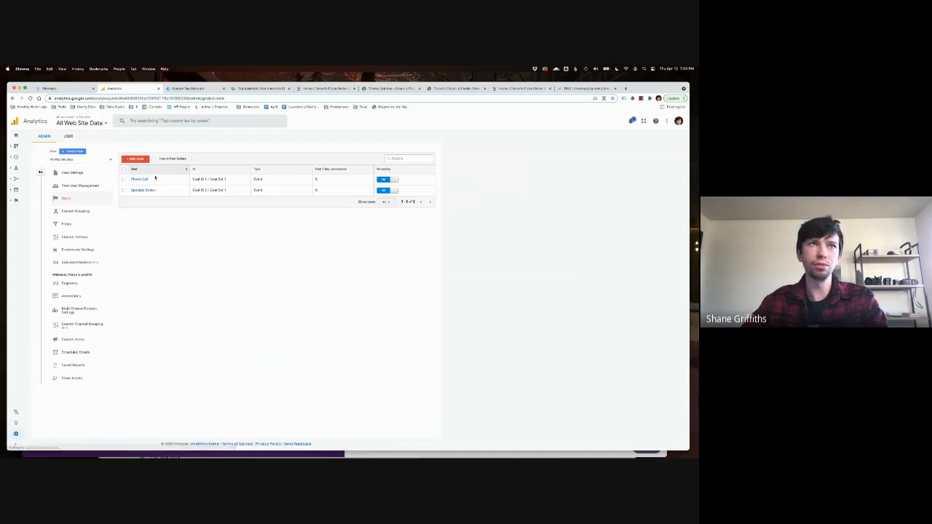
pyautogui.click(135, 159)
pyautogui.click(141, 316)
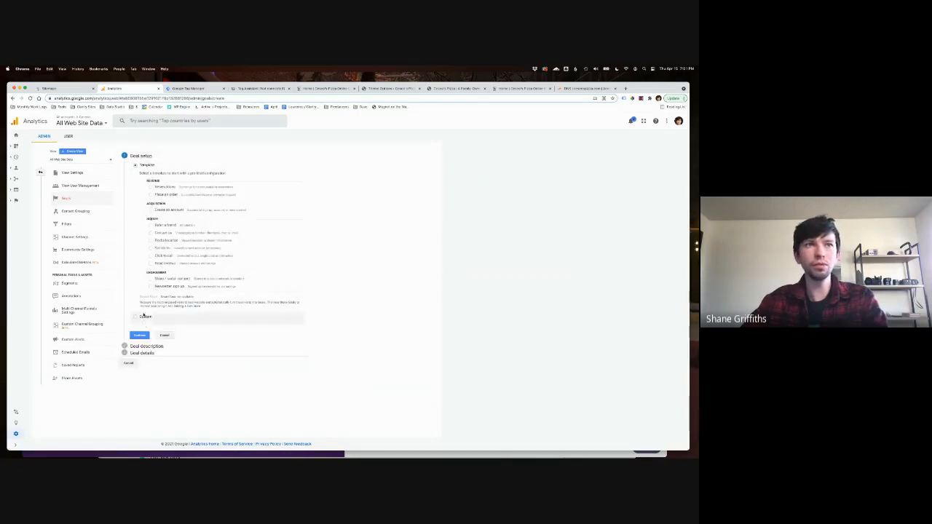
pyautogui.click(139, 335)
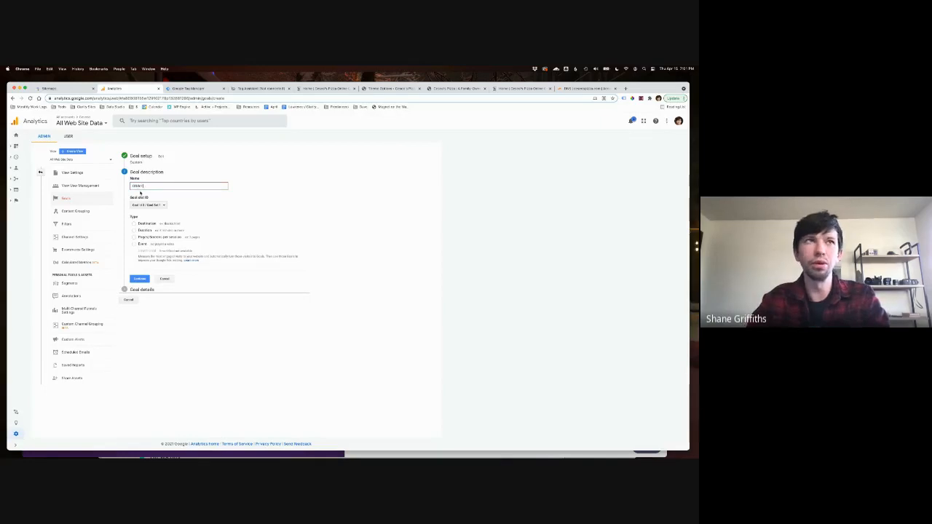
# Name the goal Order Online, choose the Event type, and enter Order Online as its event category
pyautogui.write('Call')
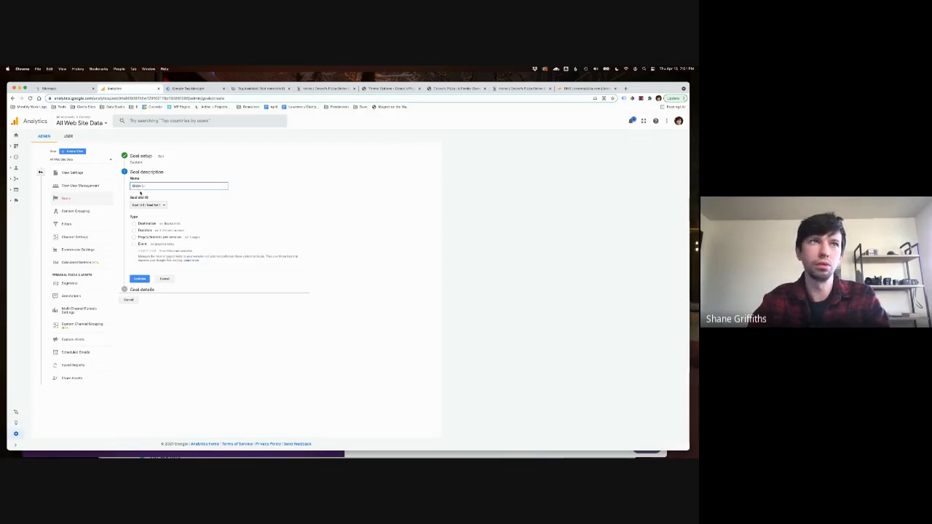
pyautogui.write('s')
pyautogui.press('BackSpace')
pyautogui.press('BackSpace')
pyautogui.press('BackSpace')
pyautogui.press('BackSpace')
pyautogui.press('BackSpace')
pyautogui.press('BackSpace')
pyautogui.press('BackSpace')
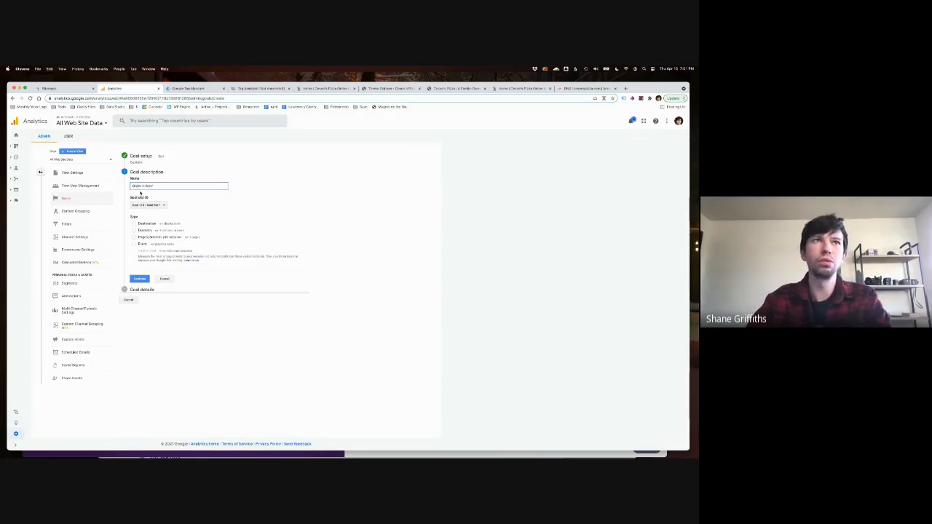
pyautogui.write('Caller')
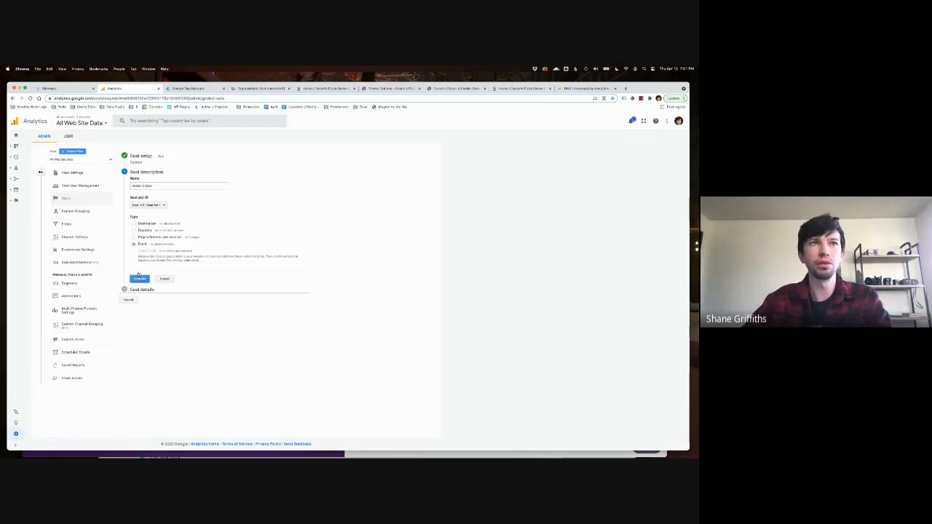
pyautogui.click(139, 278)
pyautogui.click(192, 220)
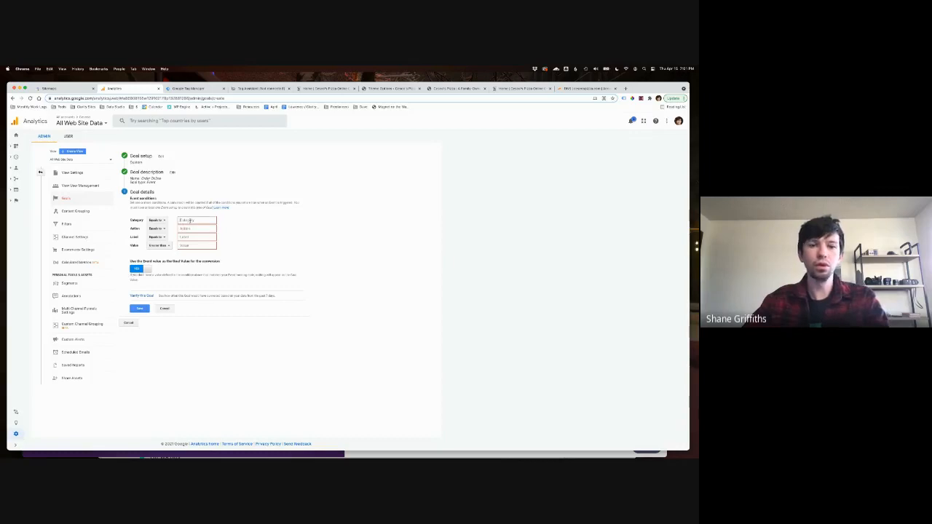
pyautogui.write('Order Online')
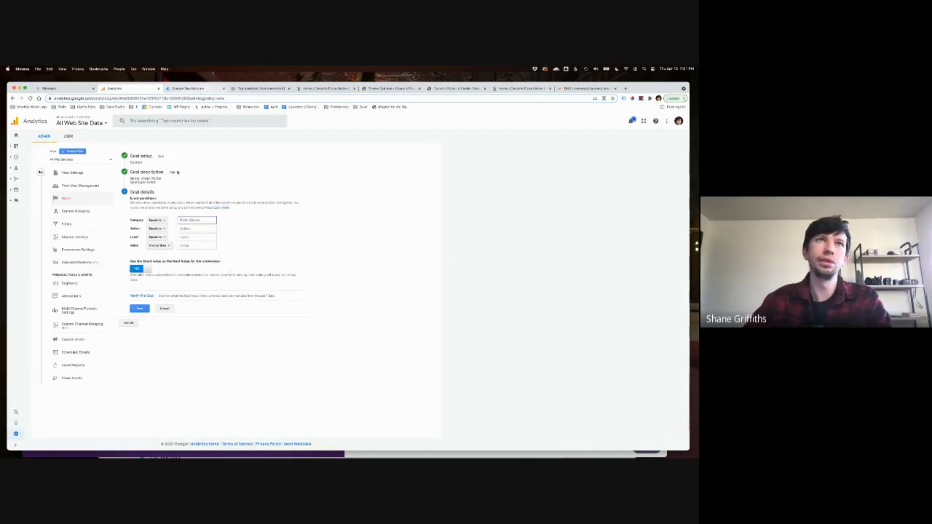
# Open the Order Online tag in the Tag Manager workspace to check its event category and action
pyautogui.click(188, 89)
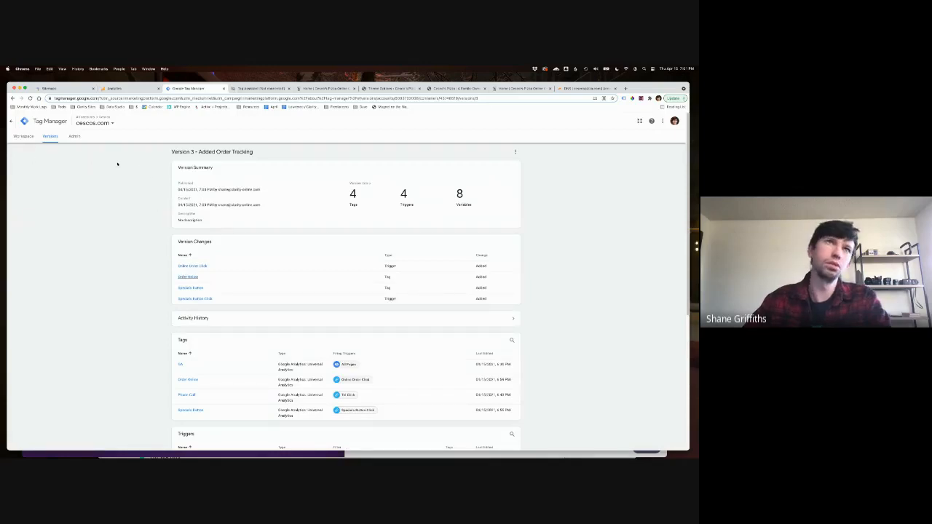
pyautogui.click(320, 98)
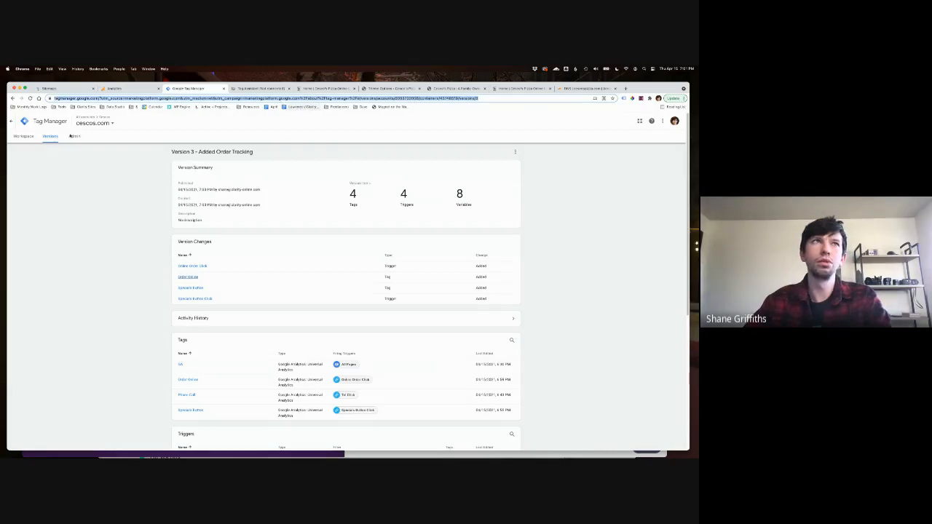
pyautogui.click(24, 138)
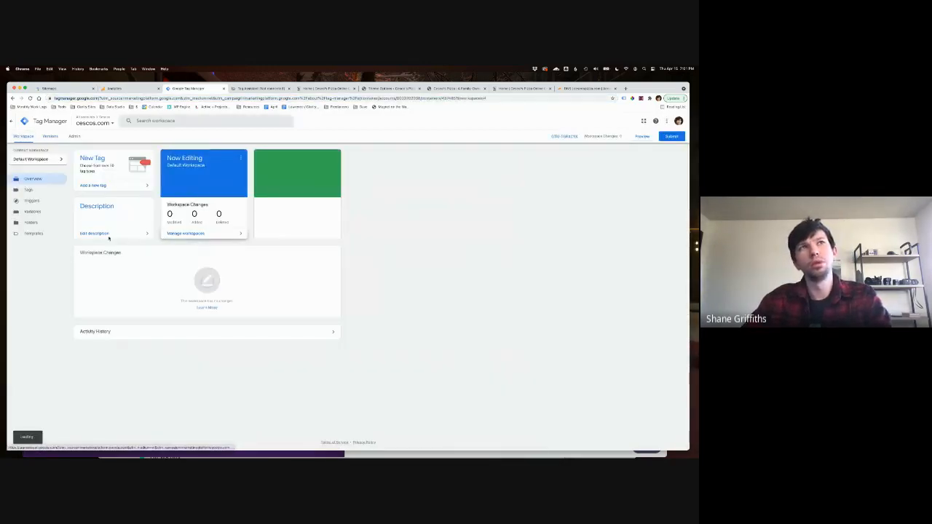
pyautogui.click(28, 189)
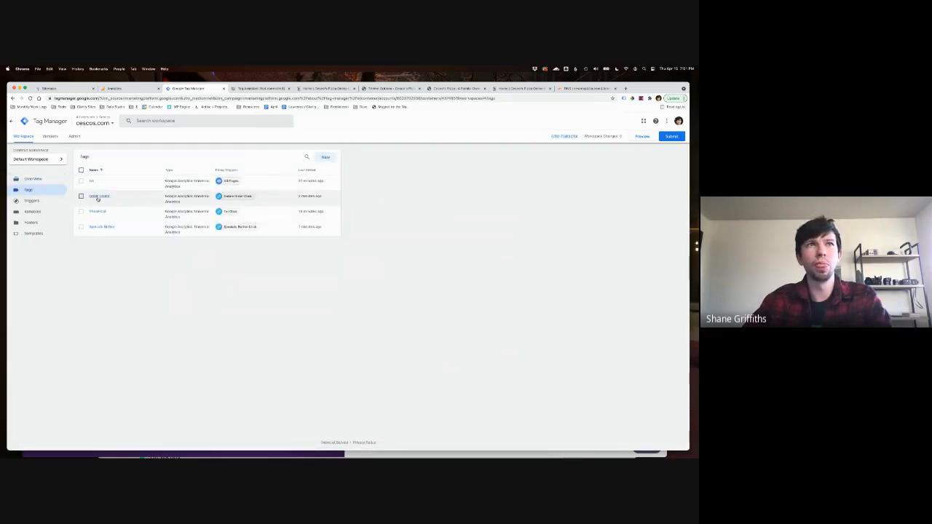
pyautogui.click(99, 196)
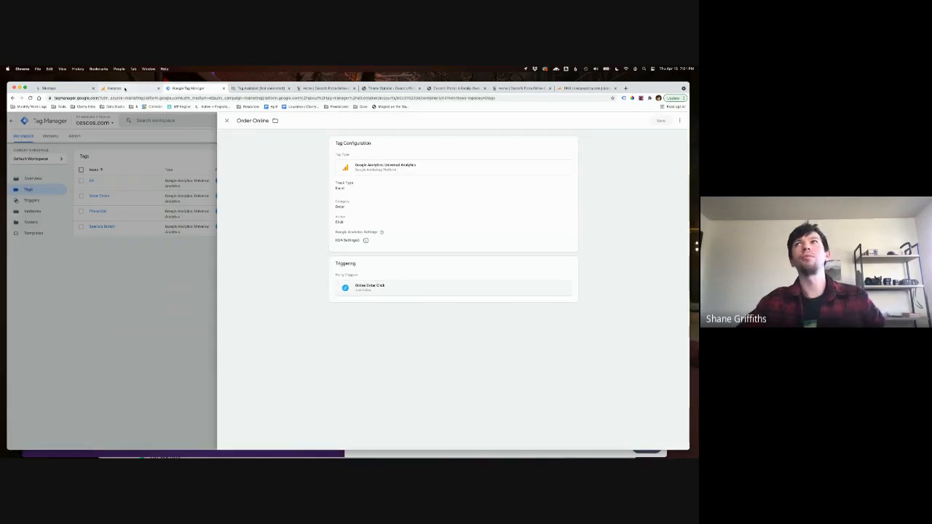
# Back in Google Analytics, set the goal's category to Order and its action to Click, and save the goal
pyautogui.click(125, 88)
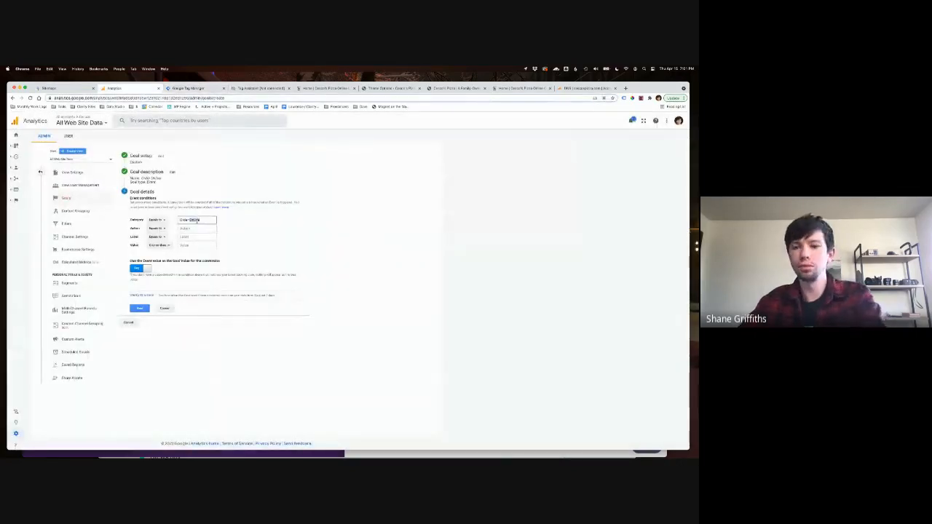
pyautogui.click(192, 228)
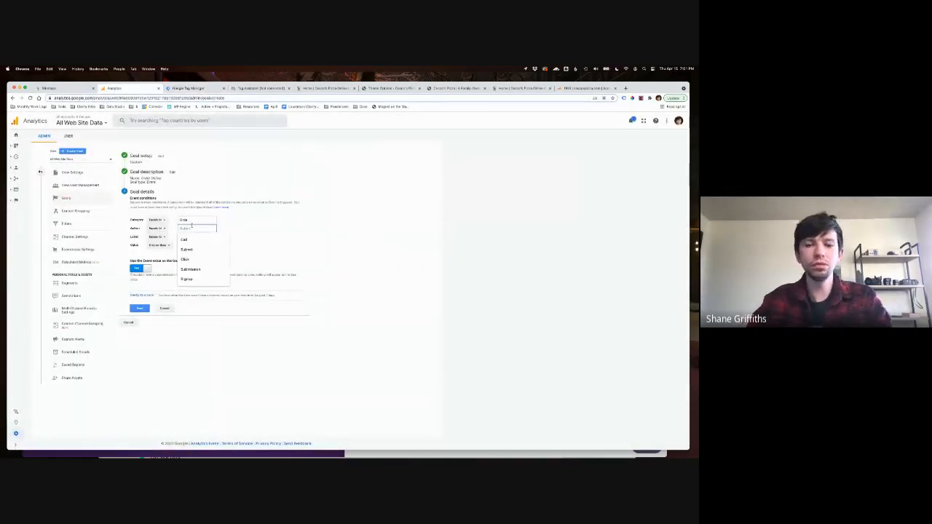
pyautogui.click(192, 227)
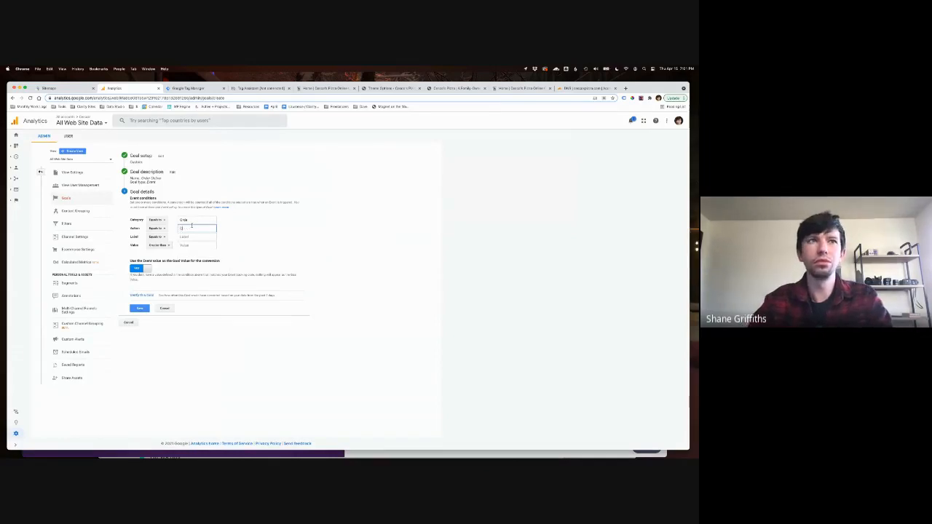
pyautogui.click(188, 219)
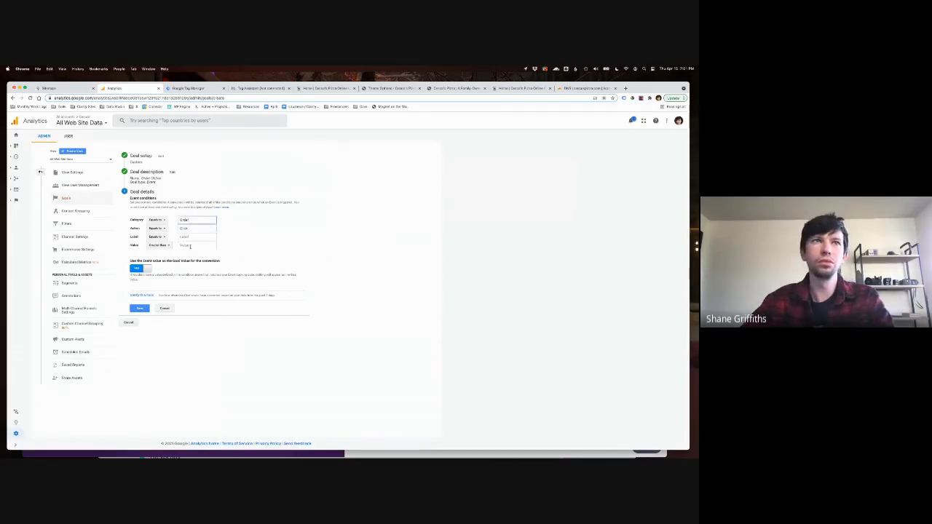
pyautogui.click(140, 311)
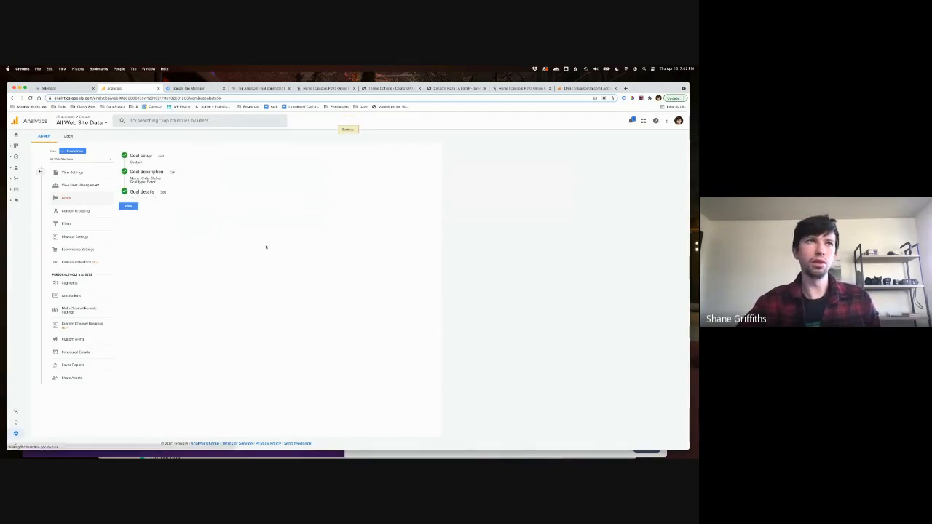
# Open the existing Specials Button goal for a look and return to the goals list
pyautogui.click(163, 179)
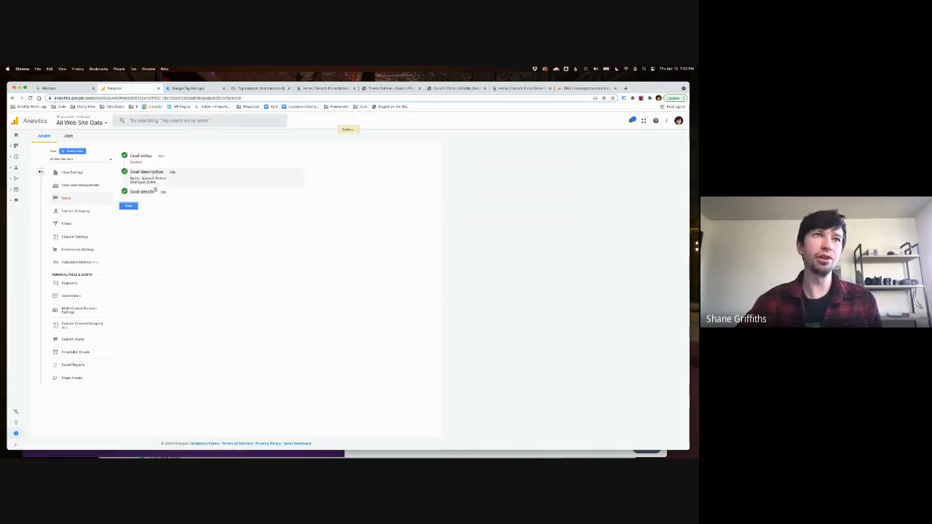
pyautogui.click(108, 211)
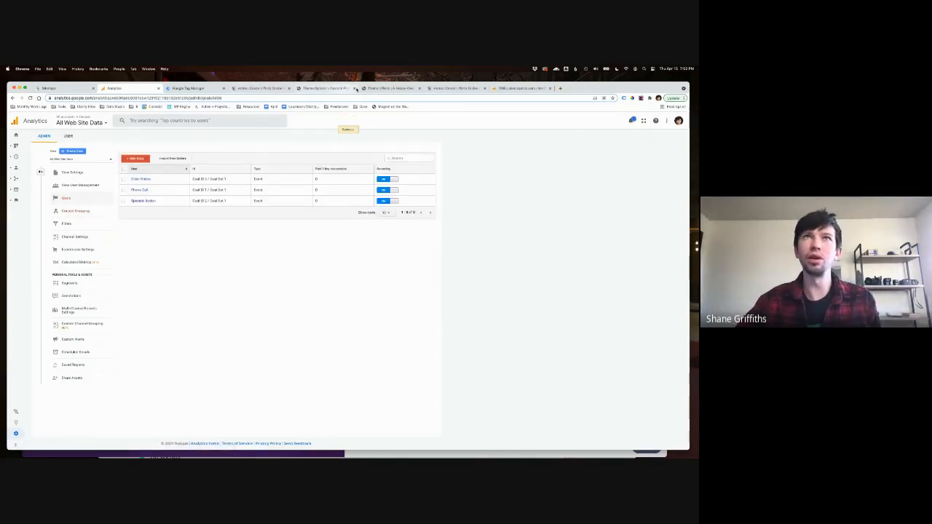
# Close the surplus restaurant website and theme options pages in the browser
pyautogui.click(354, 88)
pyautogui.click(355, 88)
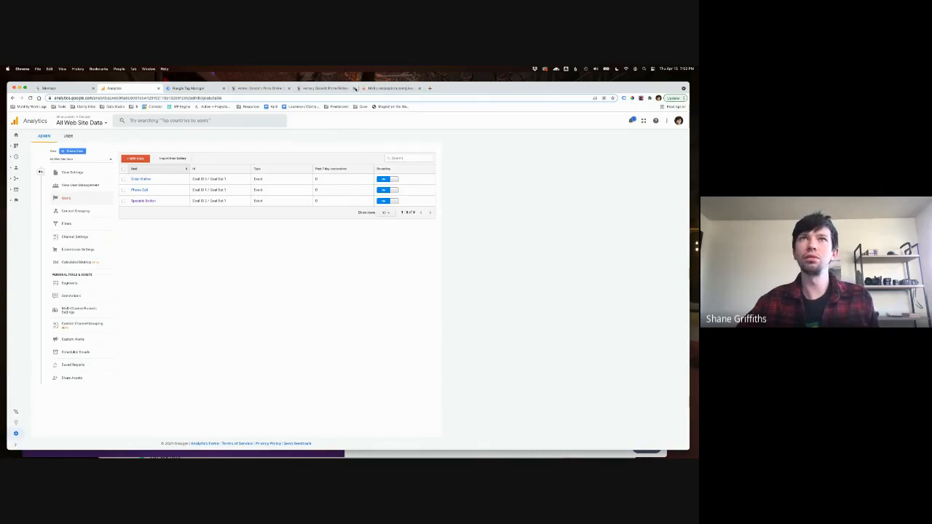
pyautogui.click(355, 89)
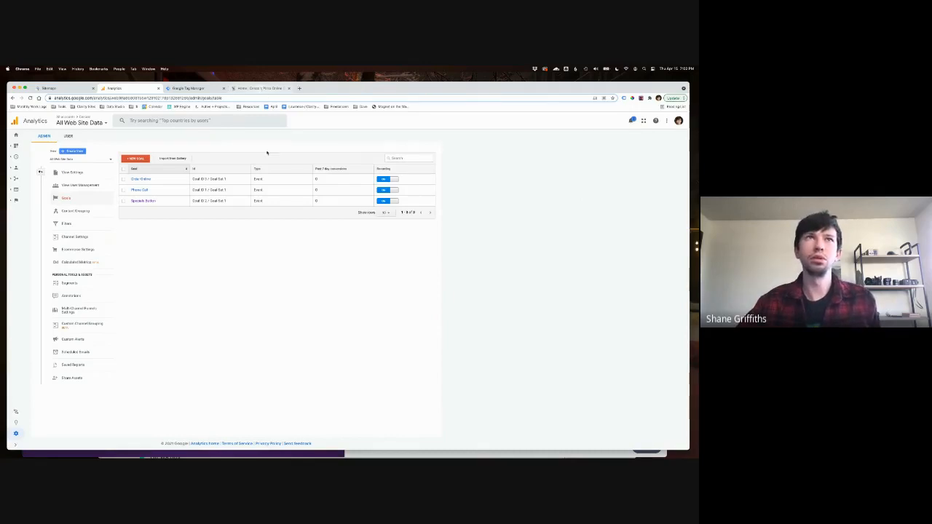
# Return Tag Manager to the workspace overview and open the Tag Assistant debugger from the restaurant's home page in debug mode
pyautogui.press('super+4')
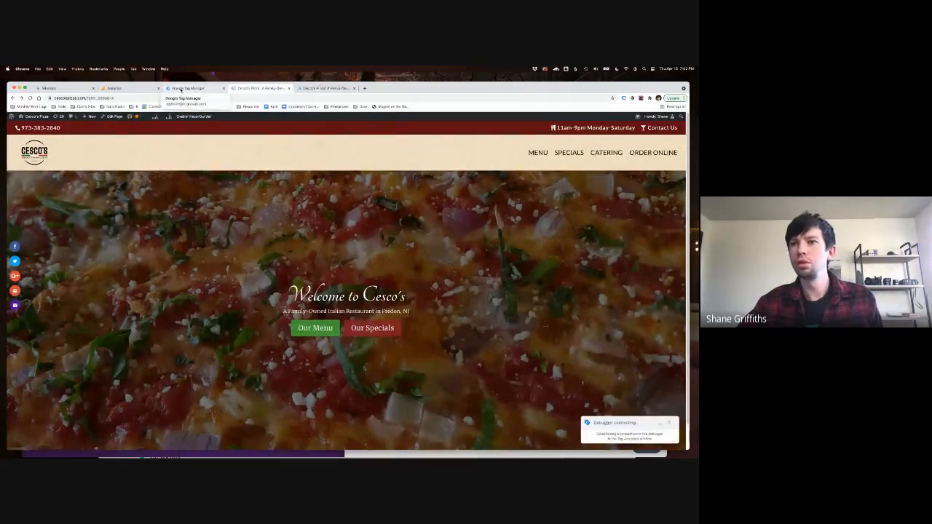
pyautogui.click(180, 89)
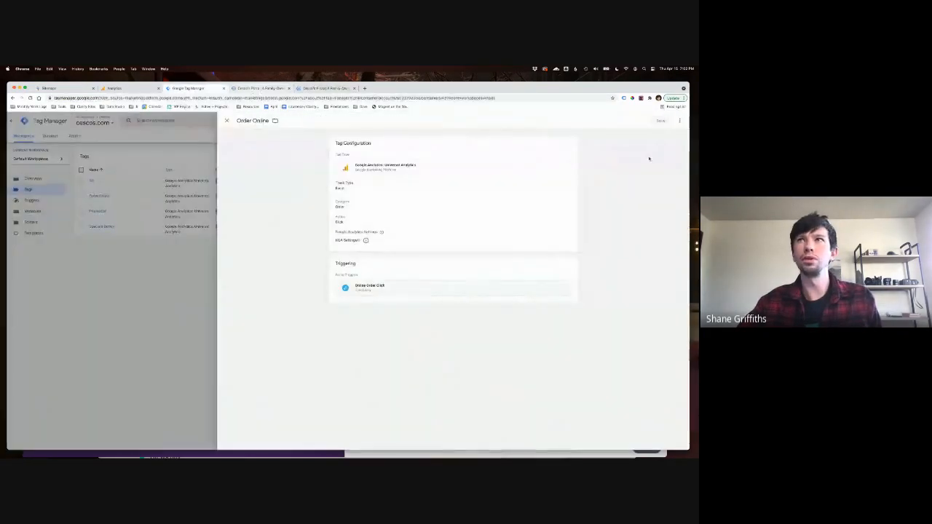
pyautogui.click(217, 158)
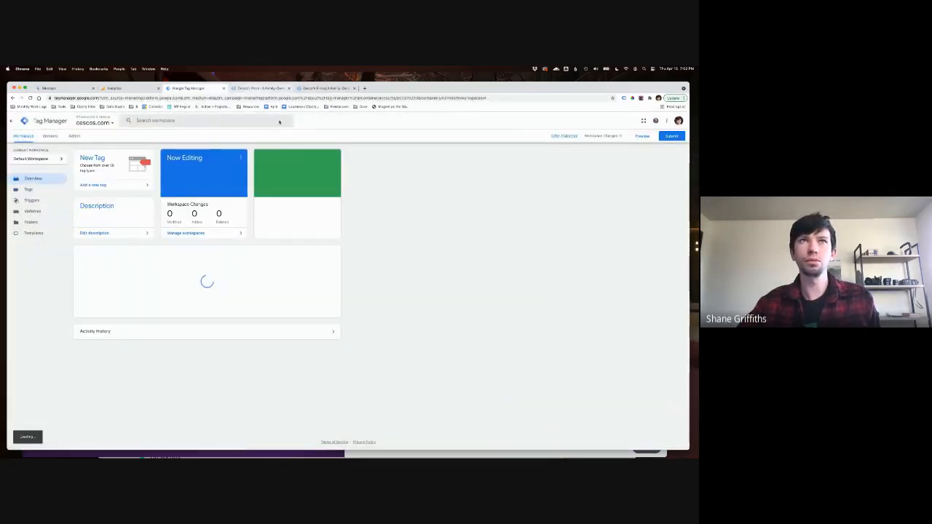
pyautogui.hotkey('ctrl', 'Tab')
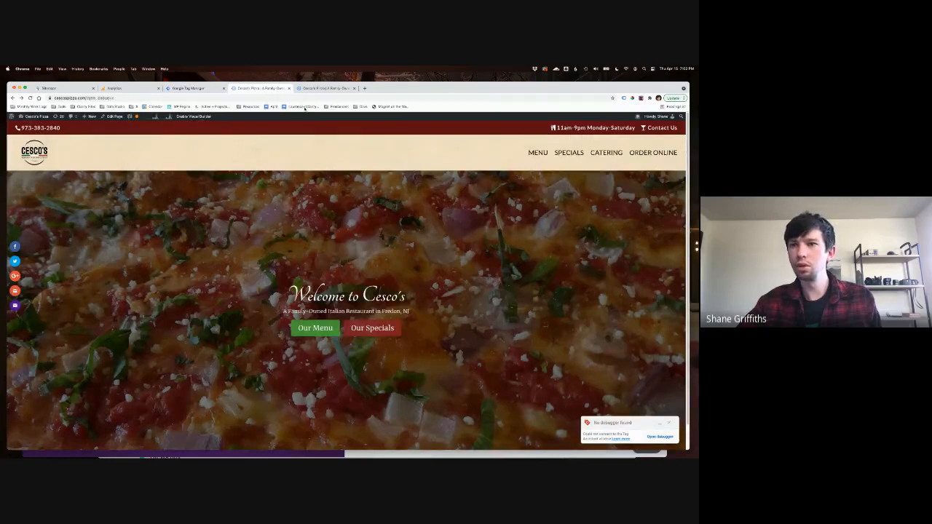
pyautogui.click(660, 436)
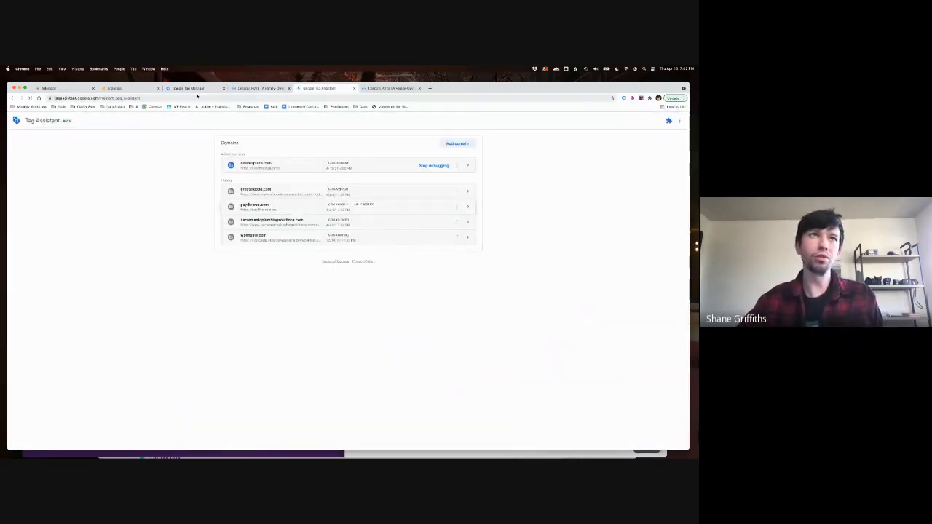
# Stop the Tag Assistant debugging session for cescospizza.com and close its connection view
pyautogui.click(433, 166)
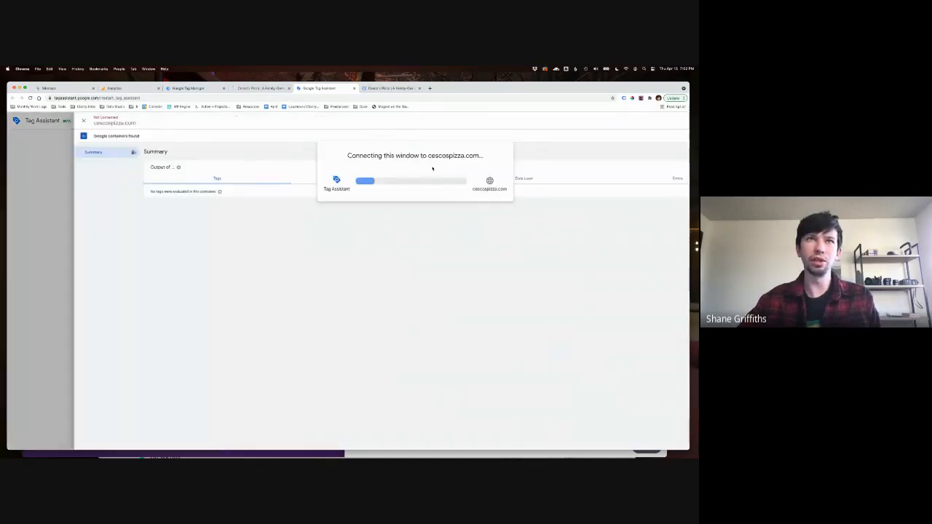
pyautogui.tripleClick(408, 157)
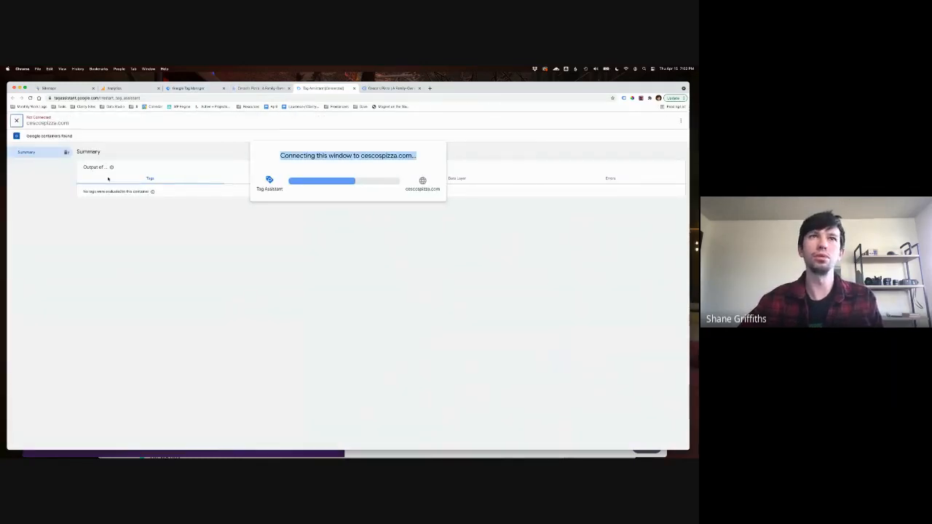
pyautogui.click(16, 121)
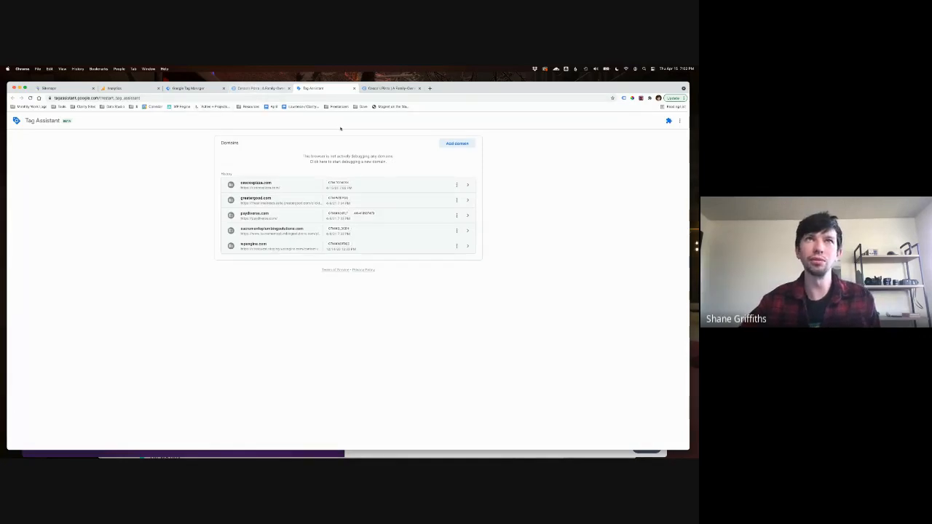
# In the training outline document, highlight the lines from Events through Creating Goals based on Events in yellow
pyautogui.hotkey('ctrl', 'shift', 'Tab')
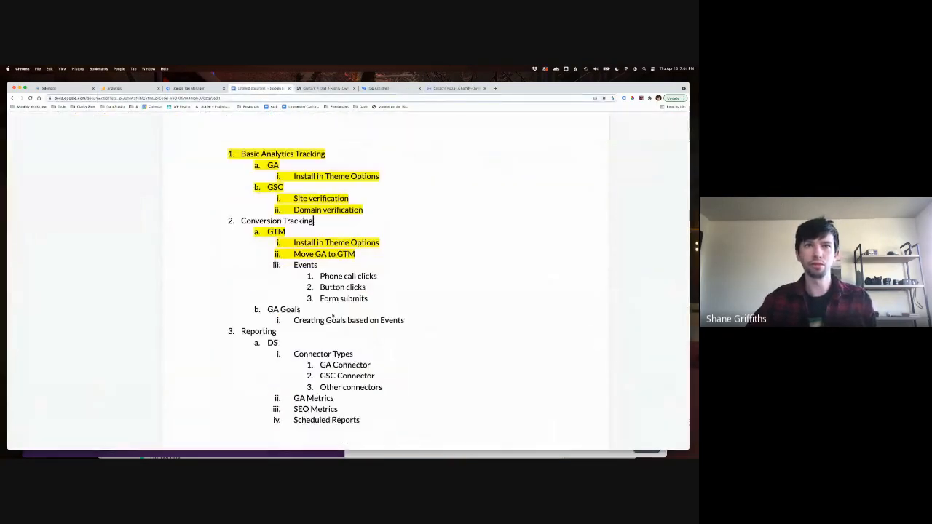
pyautogui.moveTo(410, 321); pyautogui.dragTo(277, 265)
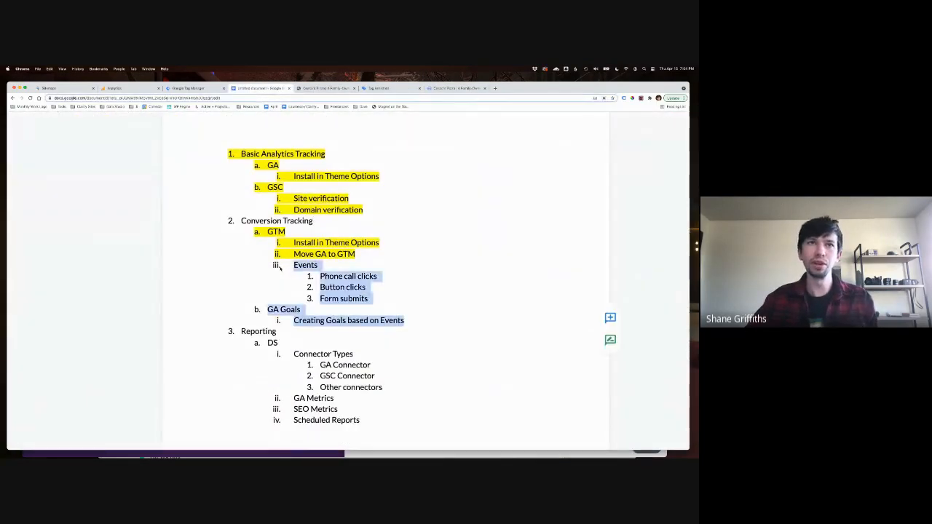
pyautogui.click(105, 142)
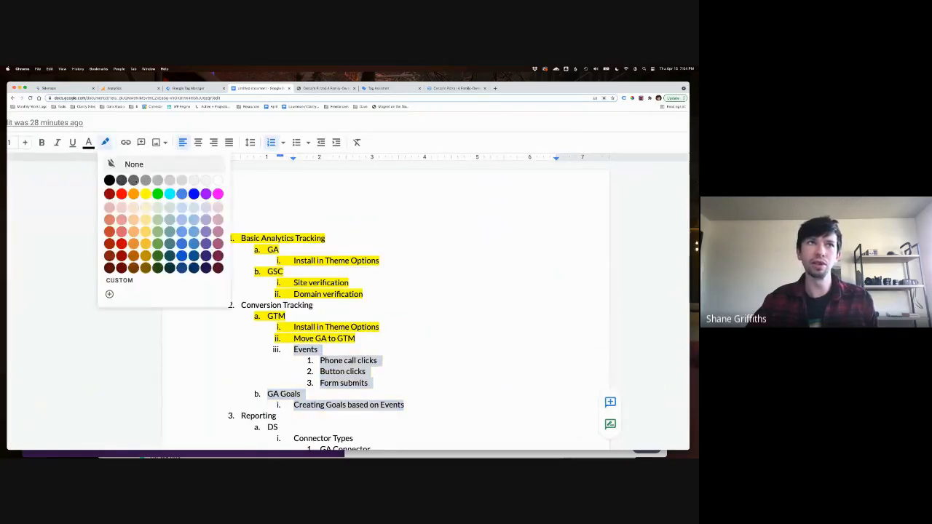
pyautogui.click(145, 193)
pyautogui.click(313, 237)
pyautogui.scroll(-2, 306, 244)
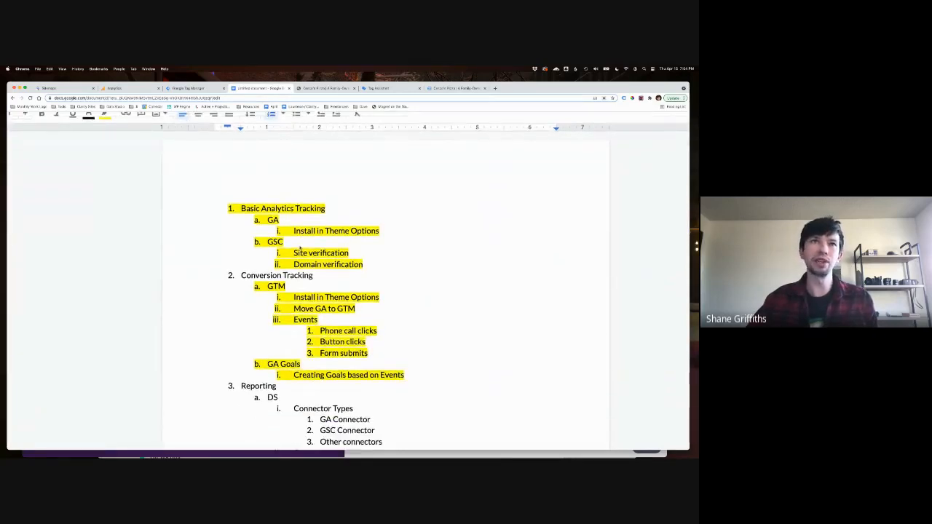
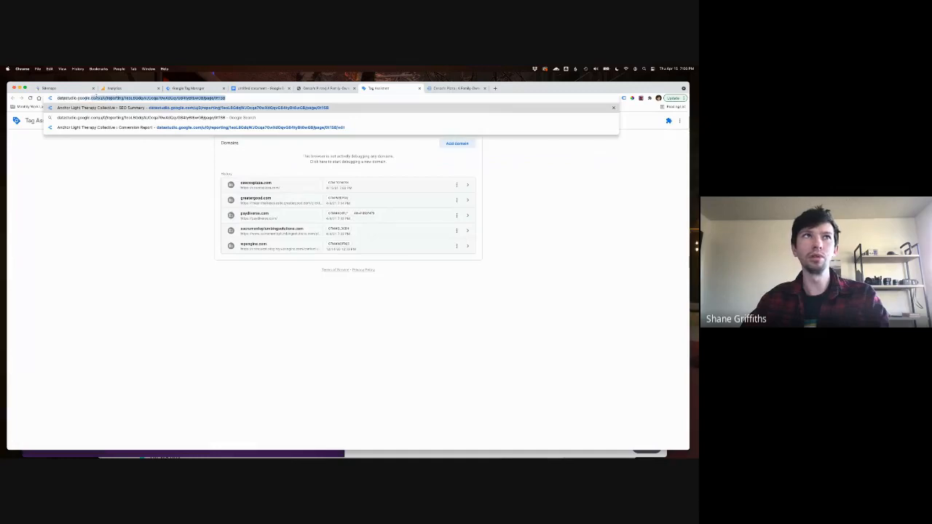
# Open datastudio.google.com in place of Tag Assistant and close the surplus restaurant website, Tag Manager and Analytics pages
pyautogui.press('BackSpace')
pyautogui.press('Return')
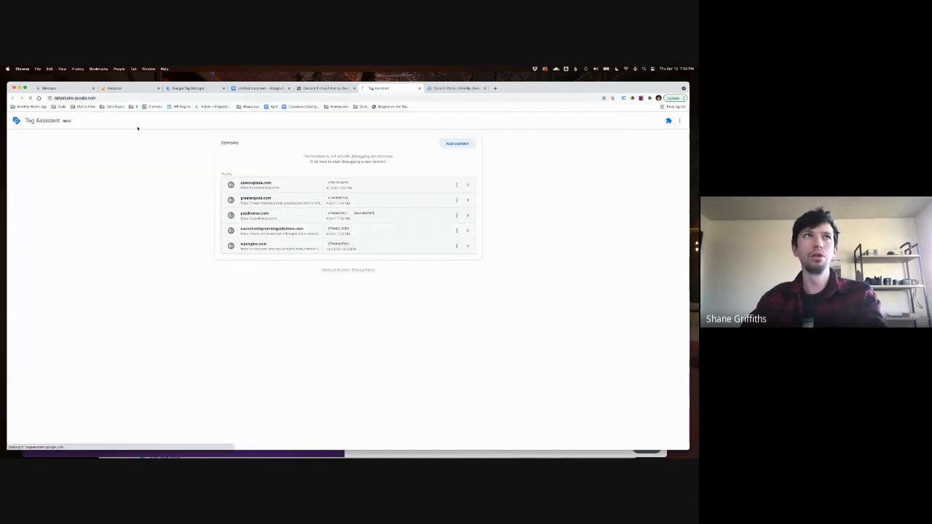
pyautogui.click(486, 89)
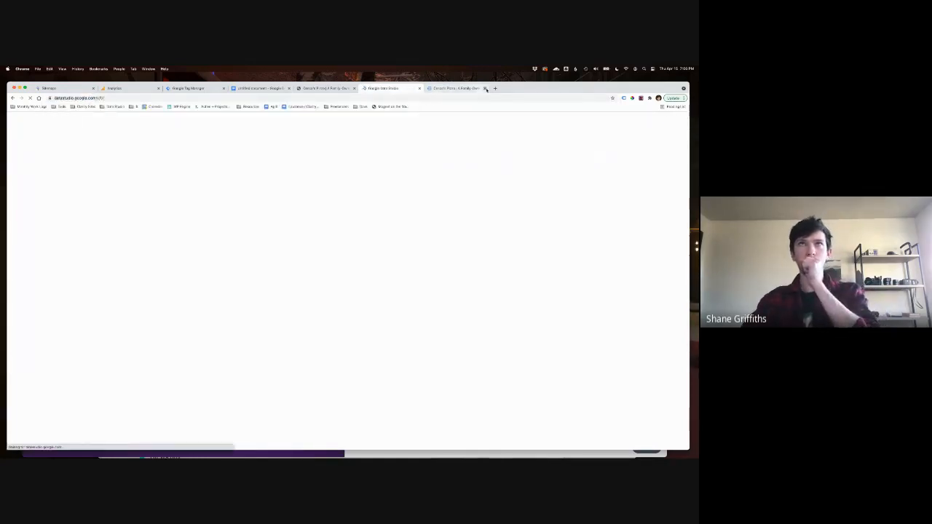
pyautogui.click(223, 88)
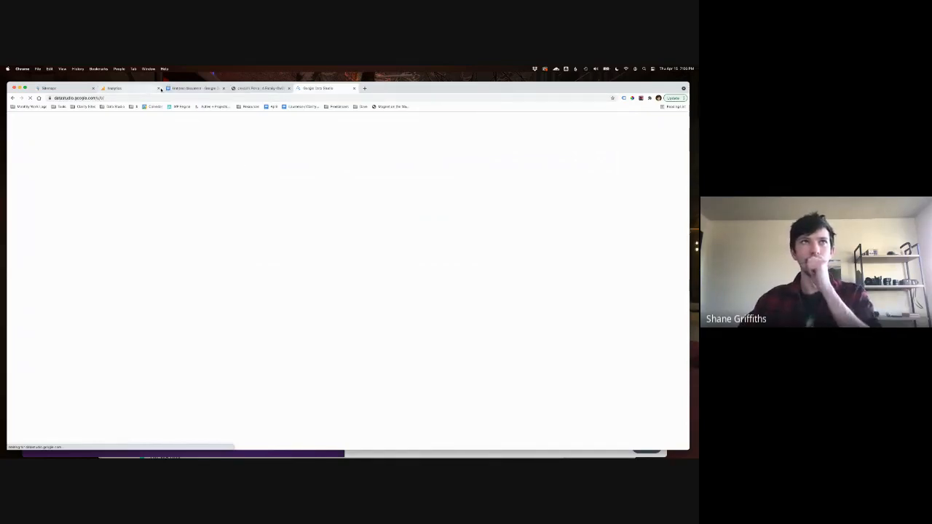
pyautogui.click(160, 89)
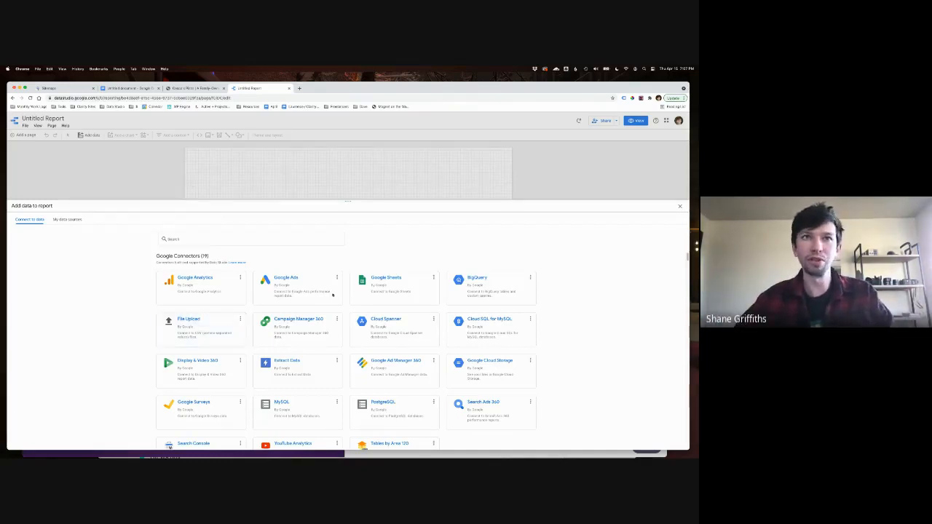
# Connect the new report to Google Analytics using the Cescos account, Cescos property and All Web Site Data view
pyautogui.scroll(-3, 204, 309)
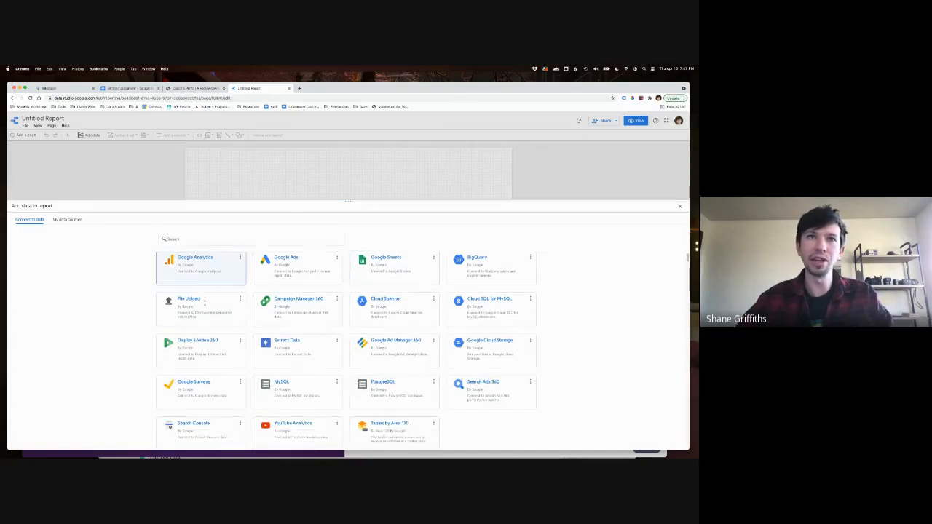
pyautogui.scroll(3, 203, 320)
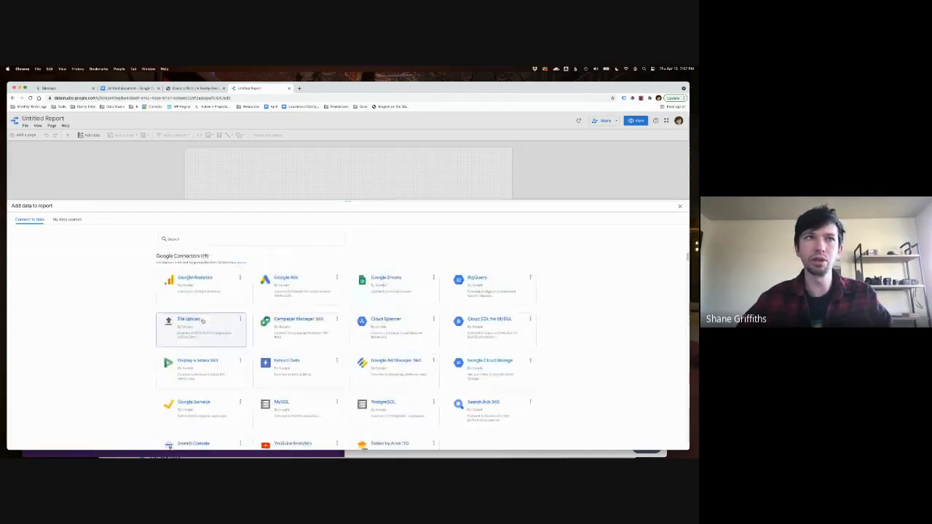
pyautogui.click(176, 279)
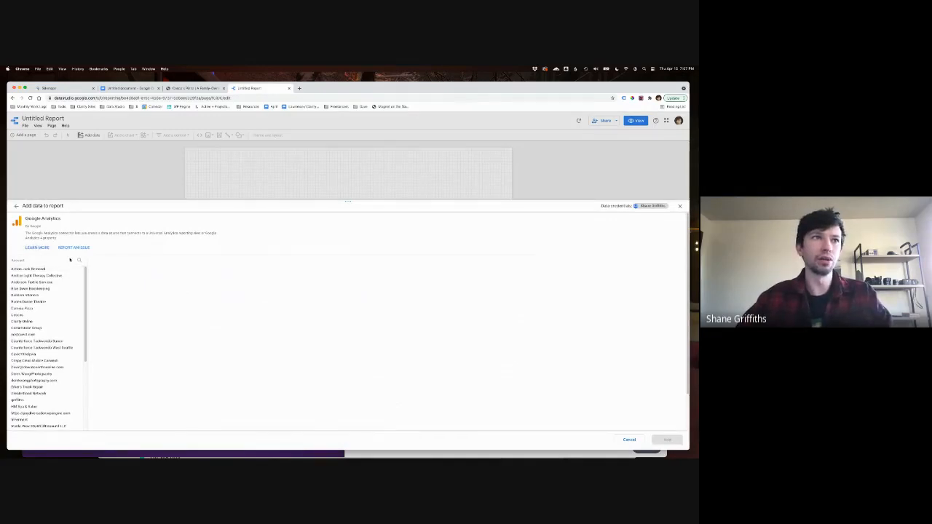
pyautogui.click(18, 315)
pyautogui.click(109, 271)
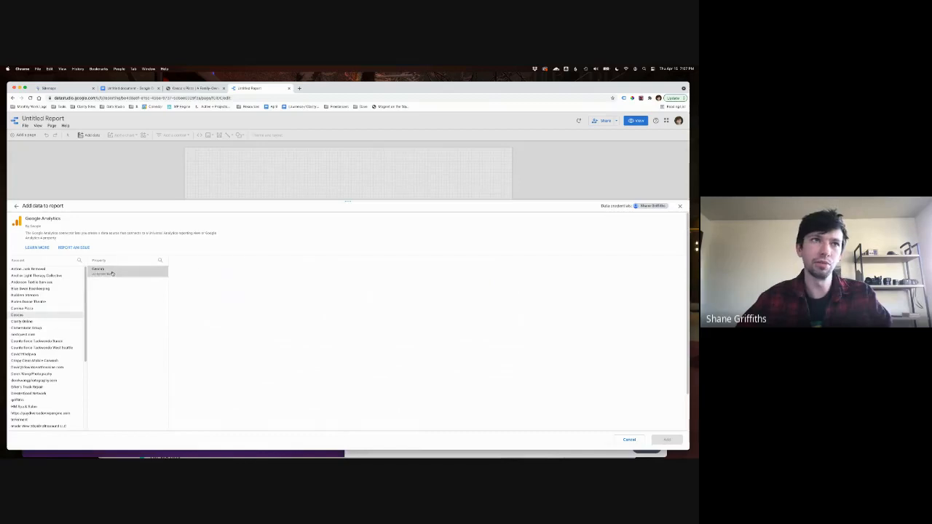
pyautogui.click(195, 270)
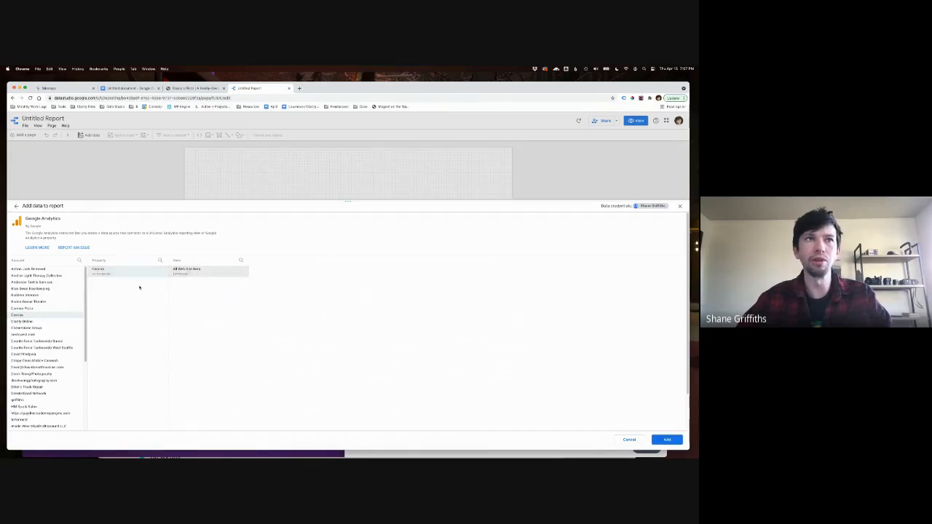
pyautogui.click(667, 439)
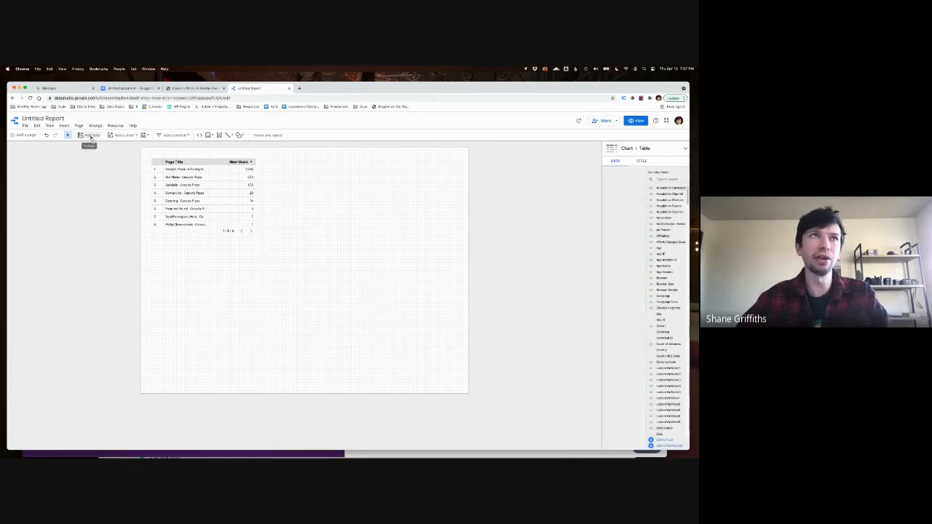
# Add a Search Console data source by searching sites for cesco and choosing the cescospizza.com domain property, Site Impression table and web type
pyautogui.click(90, 137)
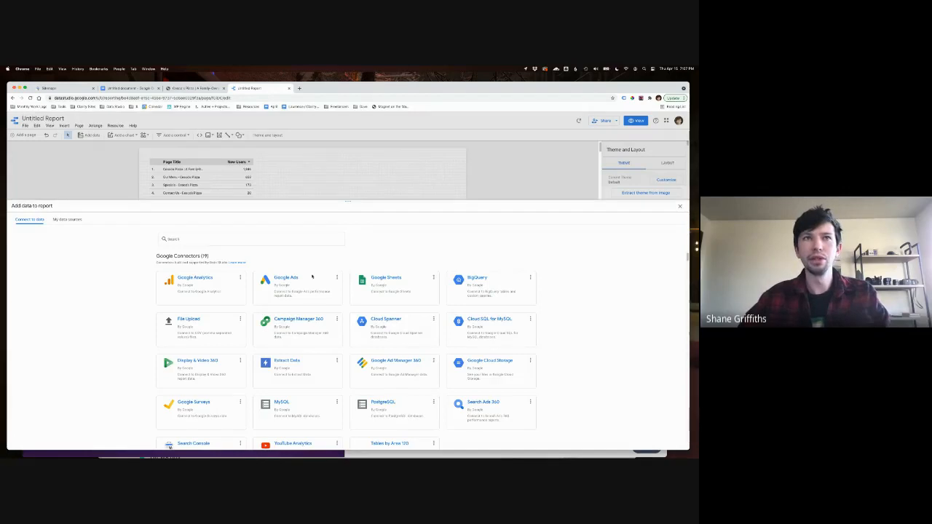
pyautogui.scroll(-4, 319, 263)
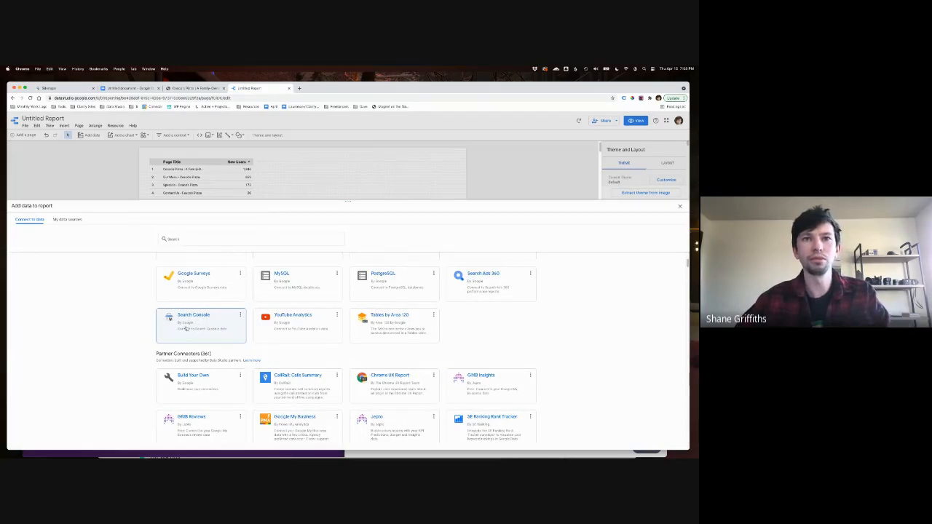
pyautogui.click(193, 318)
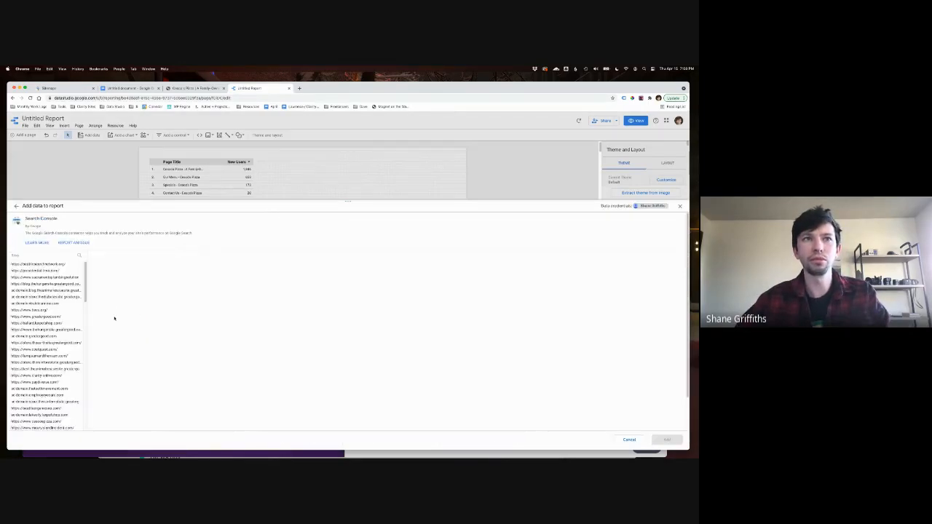
pyautogui.click(80, 257)
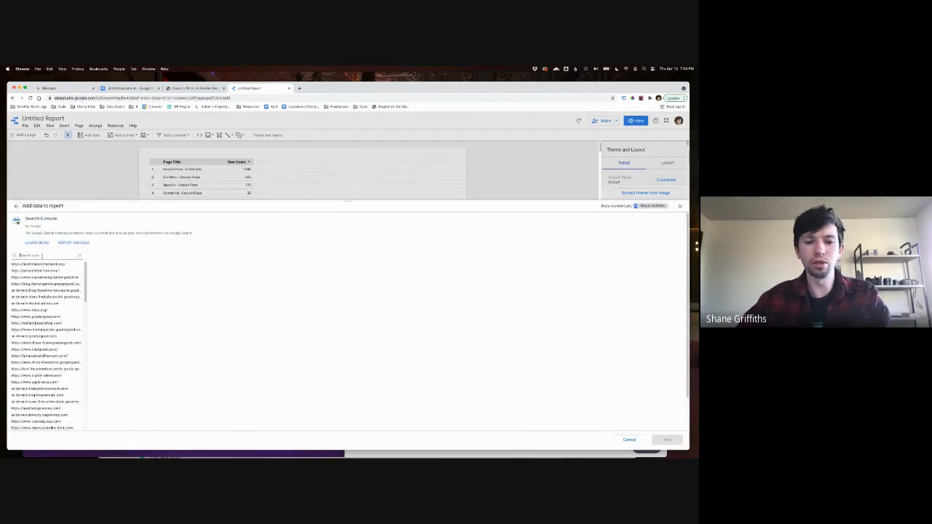
pyautogui.write('casco')
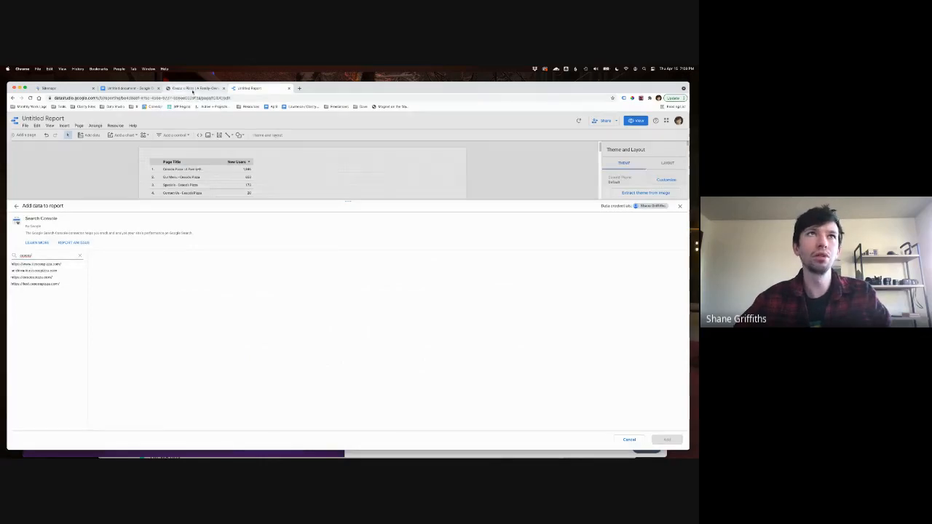
pyautogui.click(180, 89)
pyautogui.click(249, 89)
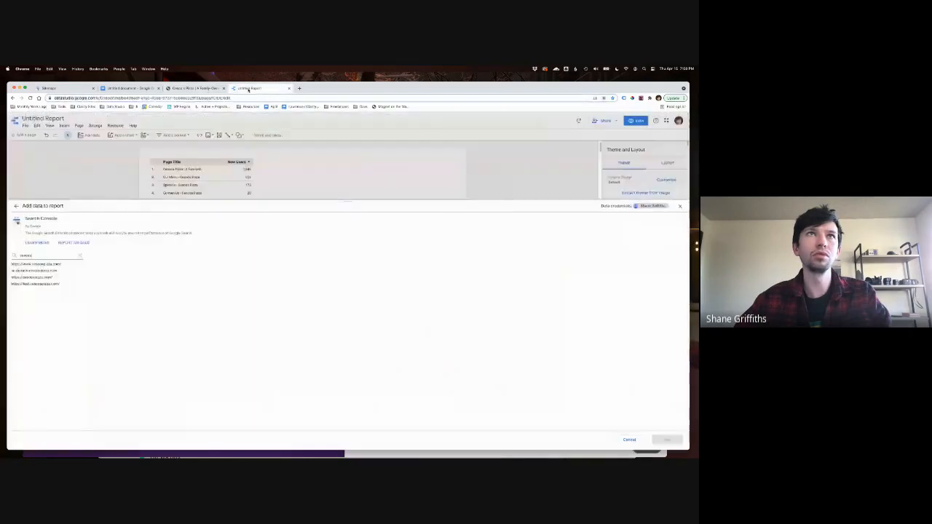
pyautogui.click(33, 271)
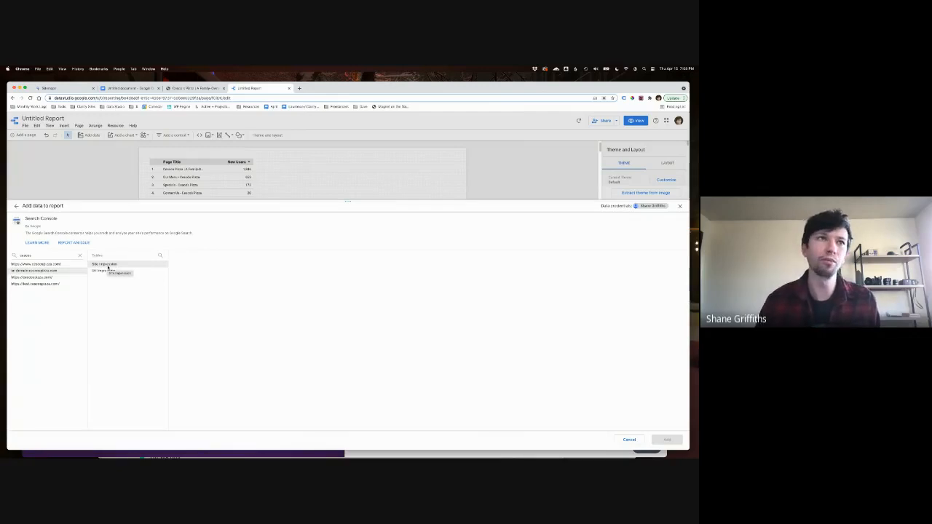
pyautogui.click(160, 266)
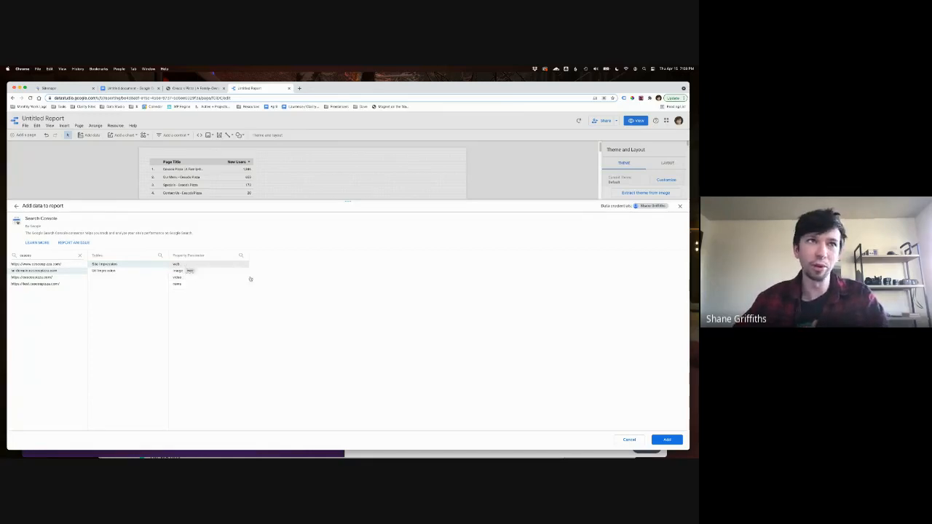
pyautogui.click(667, 440)
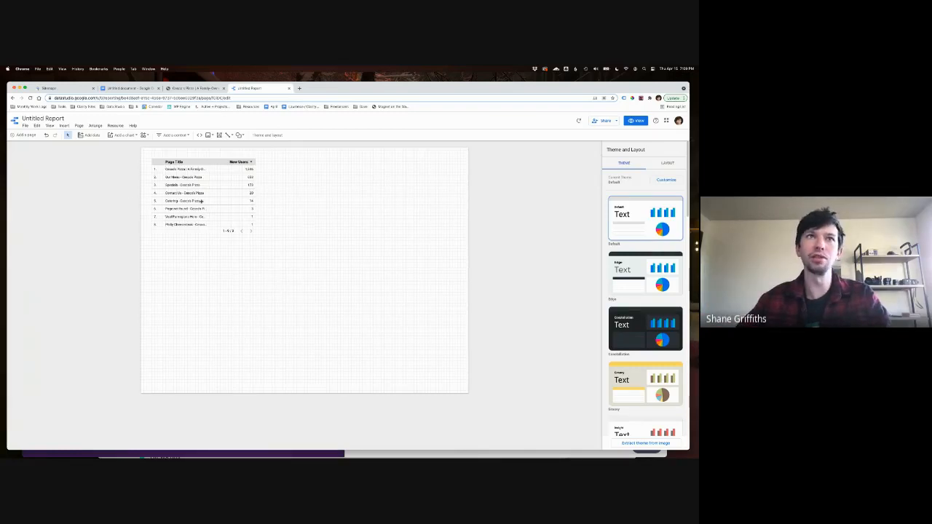
# Replace the default page-title table with a time series chart near the report page's lower-left corner
pyautogui.click(195, 201)
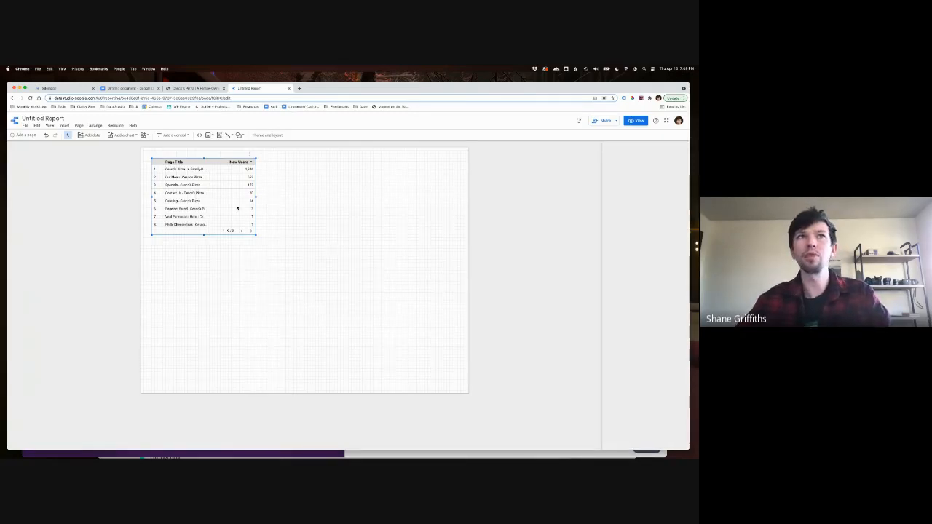
pyautogui.press('Delete')
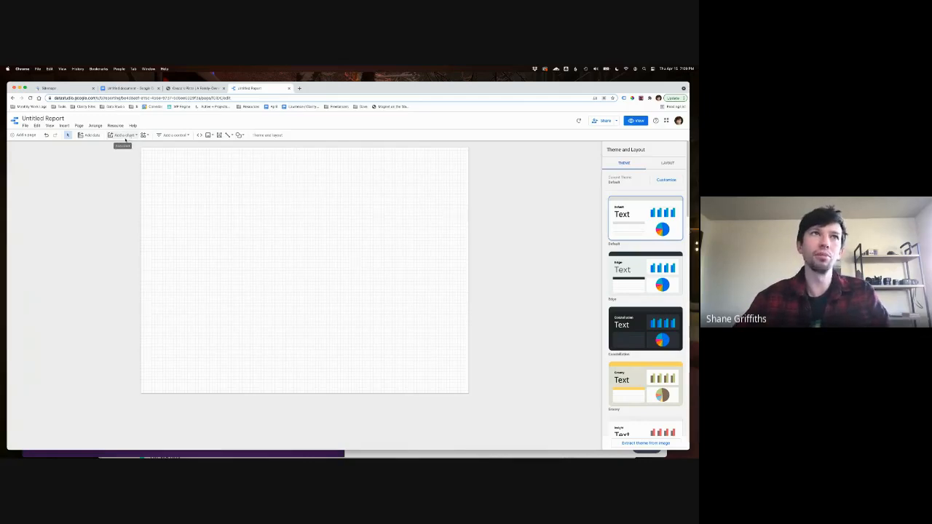
pyautogui.click(125, 136)
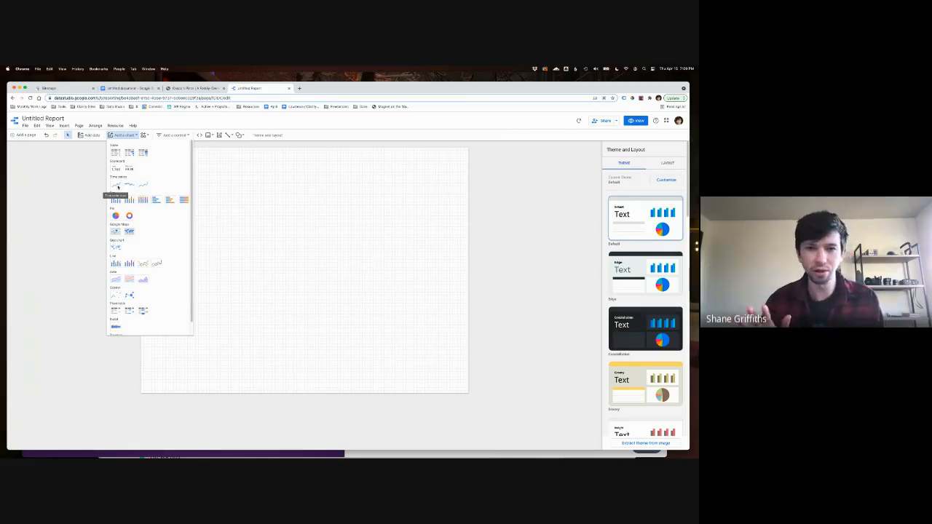
pyautogui.click(116, 185)
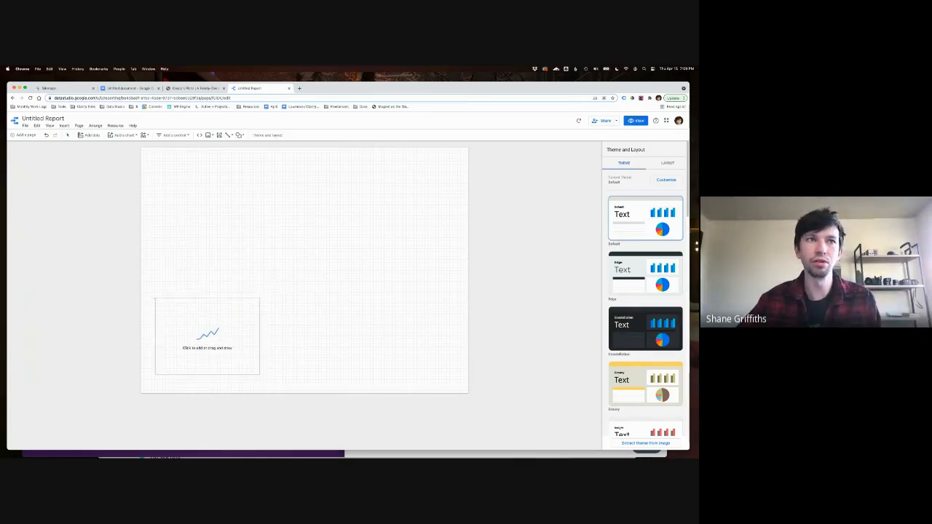
pyautogui.click(155, 300)
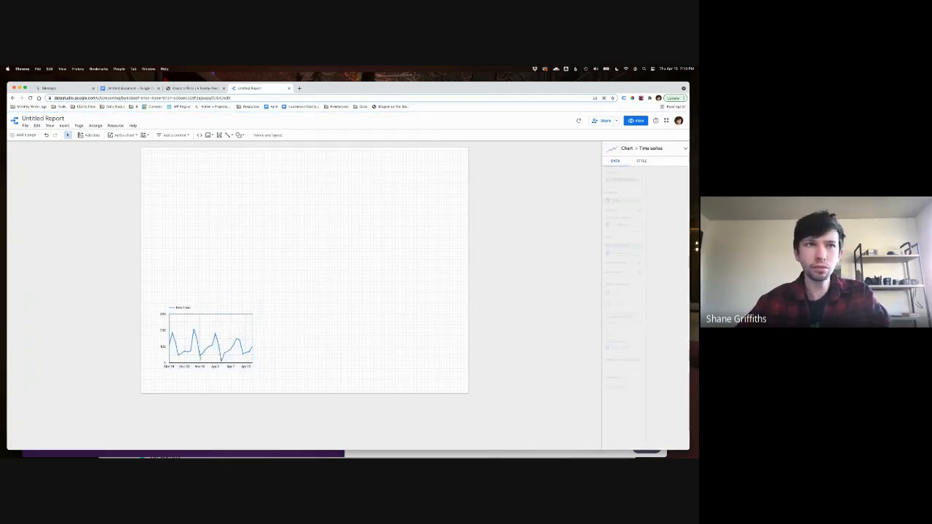
pyautogui.click(206, 344)
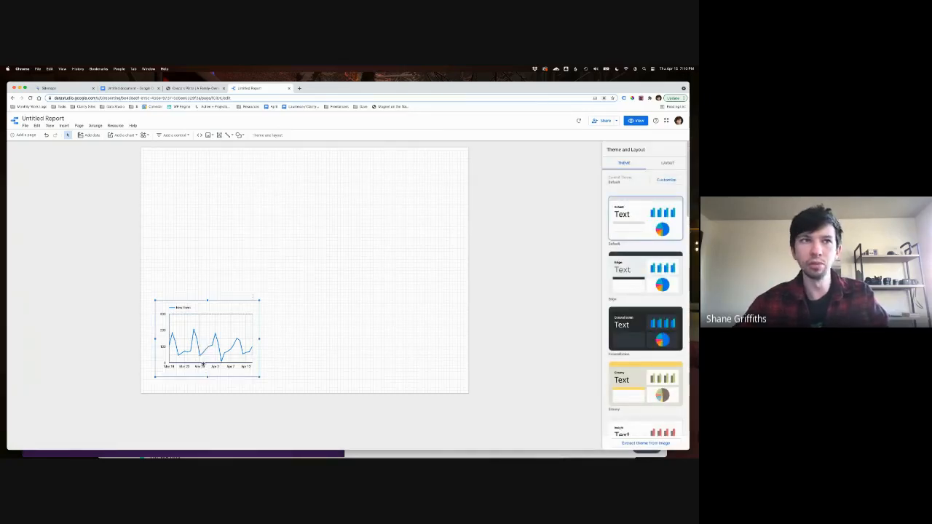
pyautogui.click(164, 348)
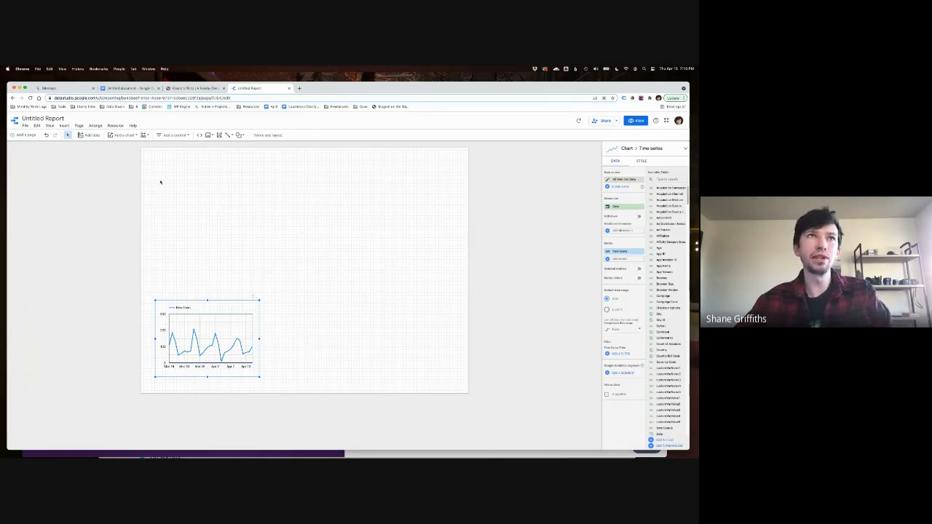
# Add a date range control in the upper-left corner of the report page
pyautogui.click(172, 135)
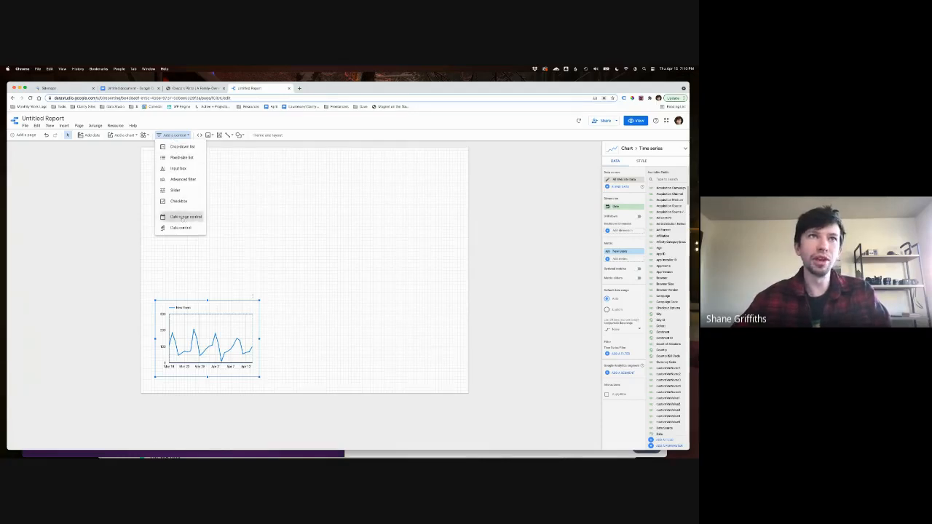
pyautogui.click(182, 217)
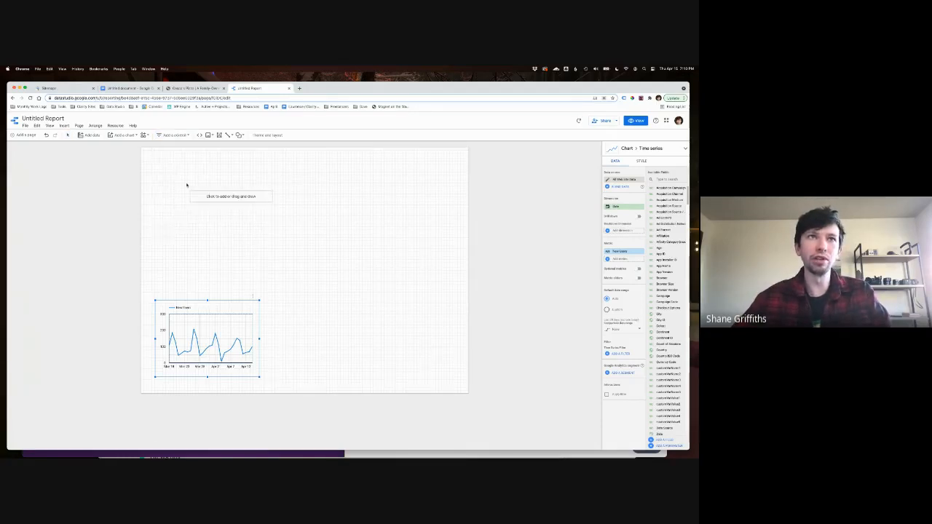
pyautogui.click(156, 160)
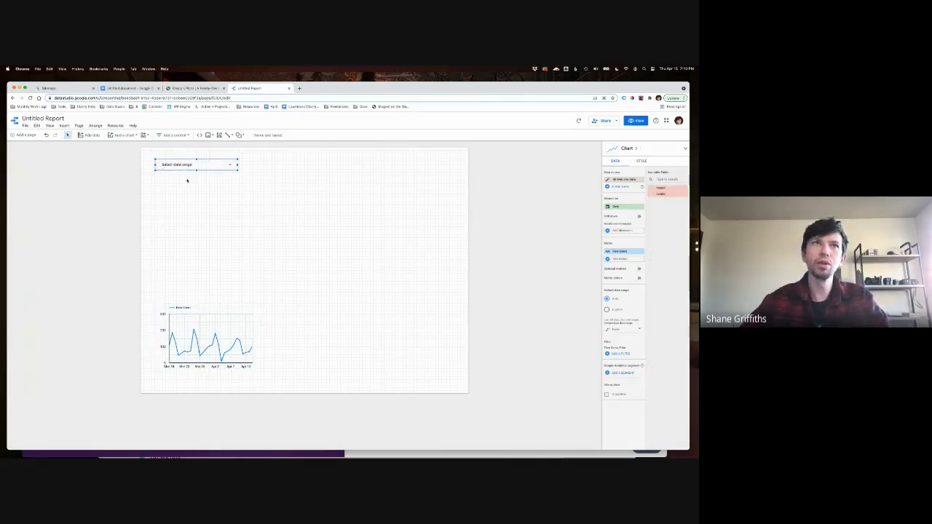
# Set the date range control's default date range to Last month
pyautogui.click(184, 167)
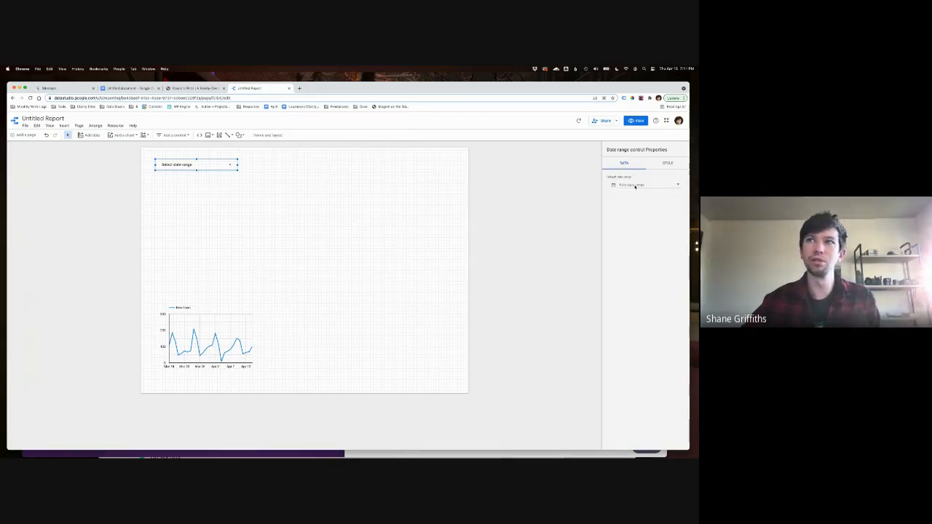
pyautogui.click(665, 184)
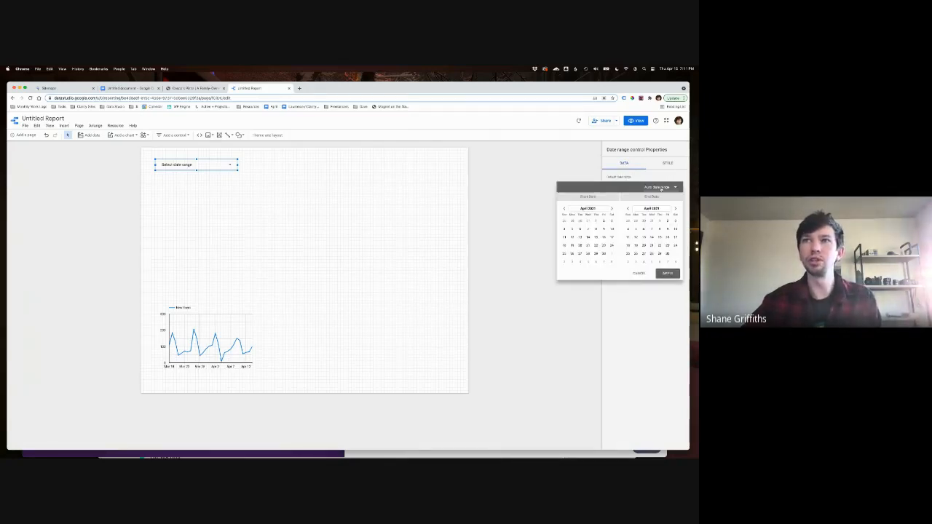
pyautogui.click(648, 188)
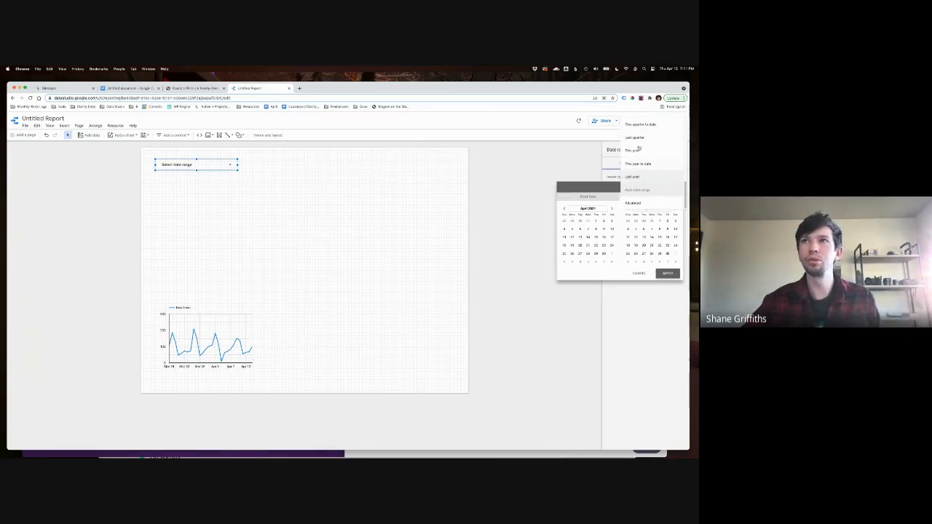
pyautogui.scroll(4, 642, 175)
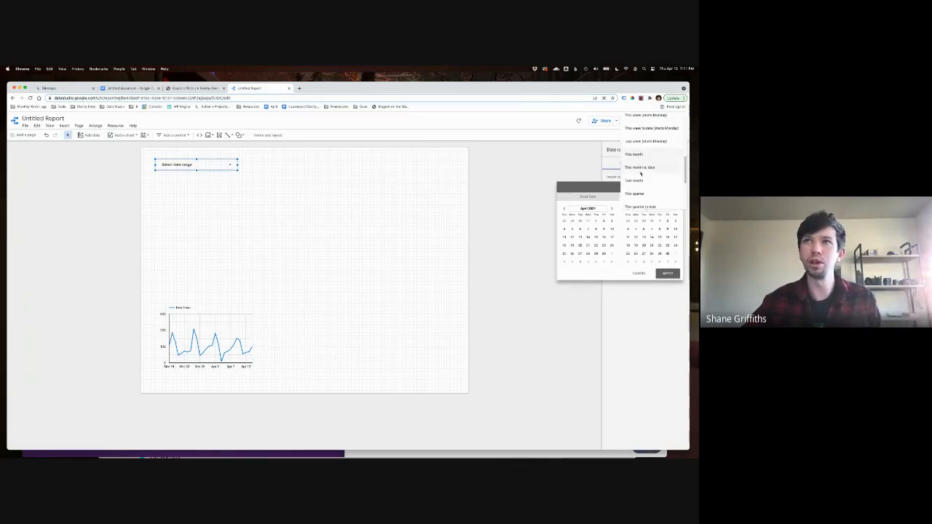
pyautogui.click(635, 180)
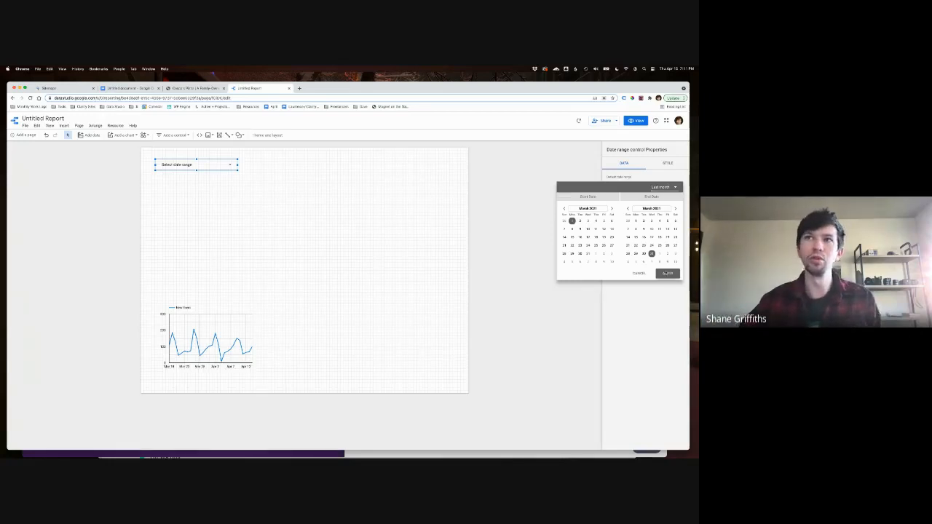
pyautogui.click(666, 273)
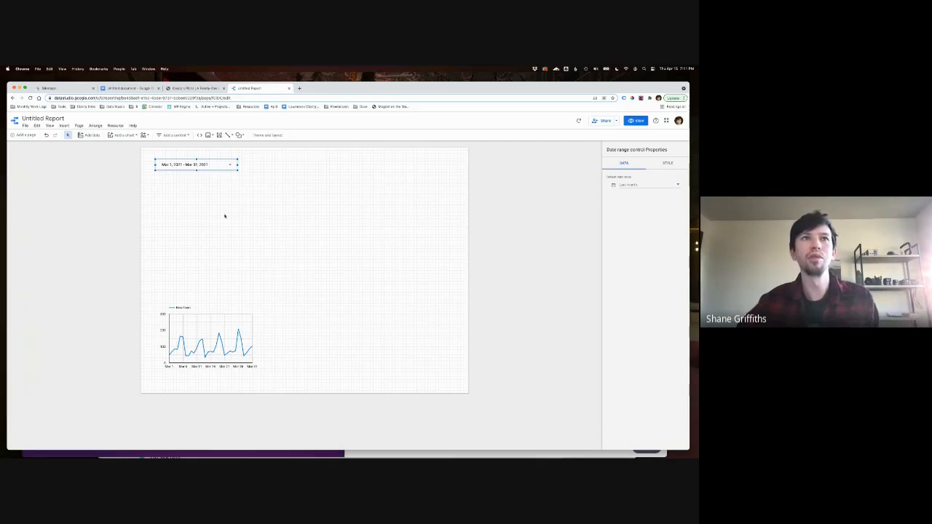
# Give the time series chart on All Web Site Data a custom advanced date range, from today minus 13 months to today minus 1 month
pyautogui.click(203, 333)
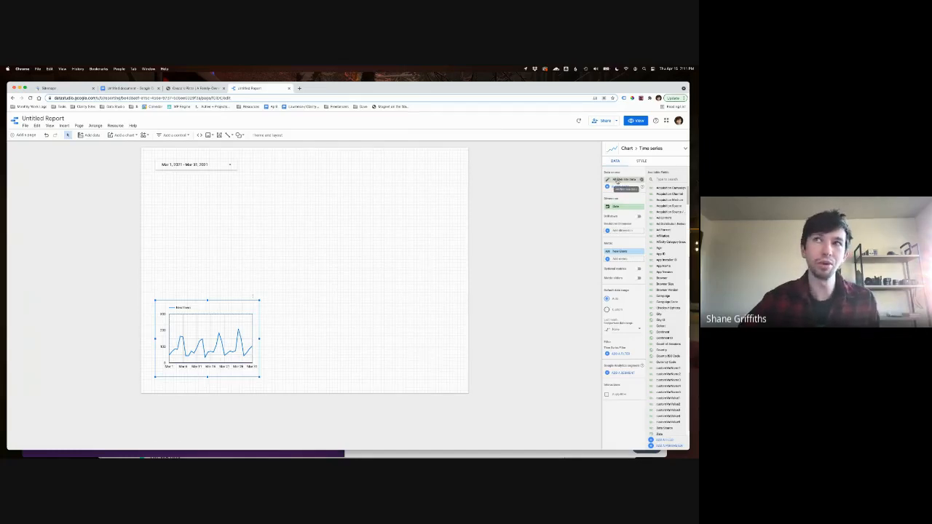
pyautogui.click(615, 180)
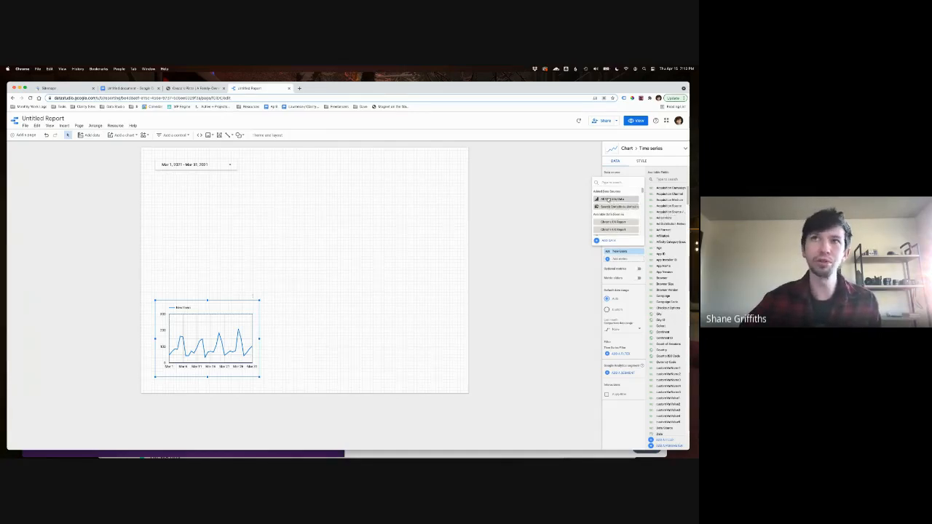
pyautogui.click(609, 199)
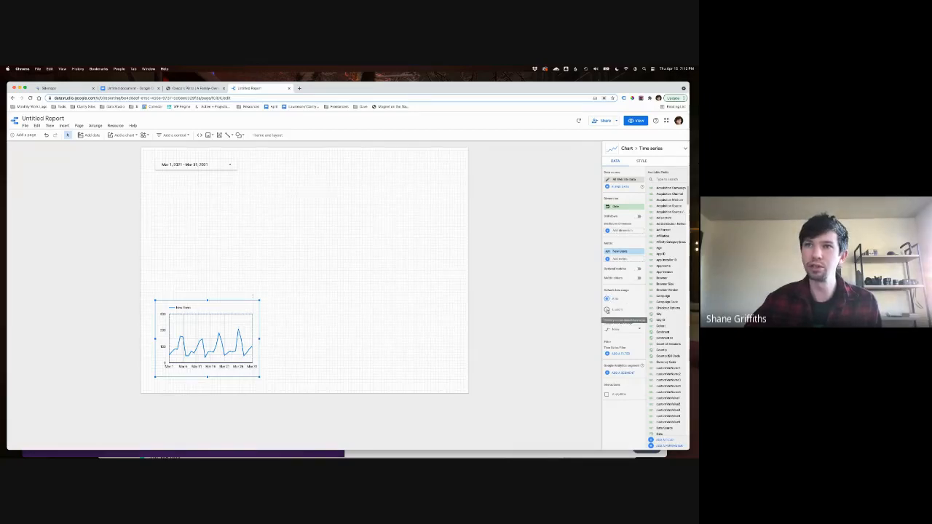
pyautogui.click(607, 309)
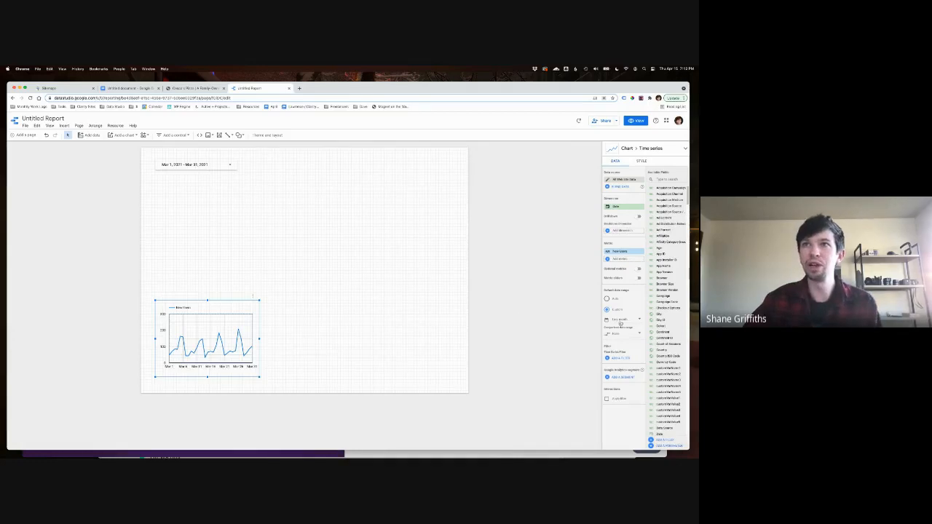
pyautogui.click(616, 321)
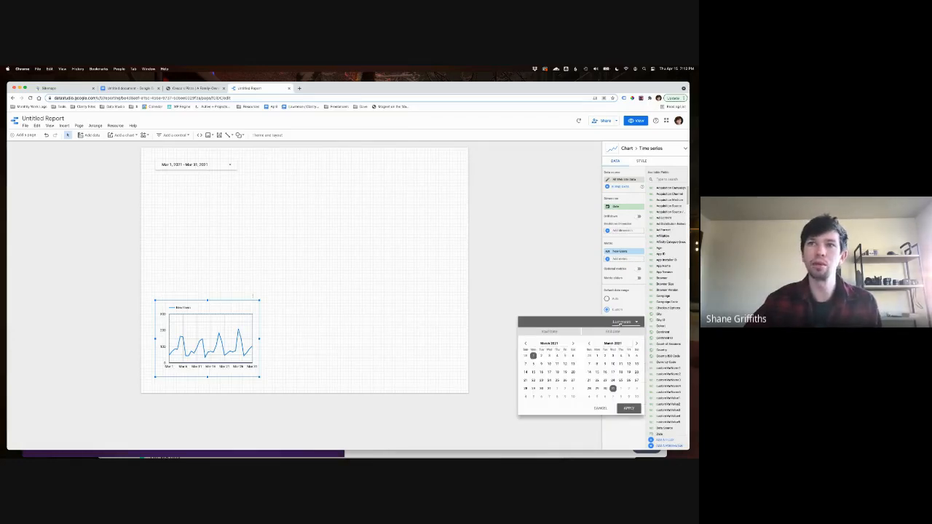
pyautogui.click(619, 323)
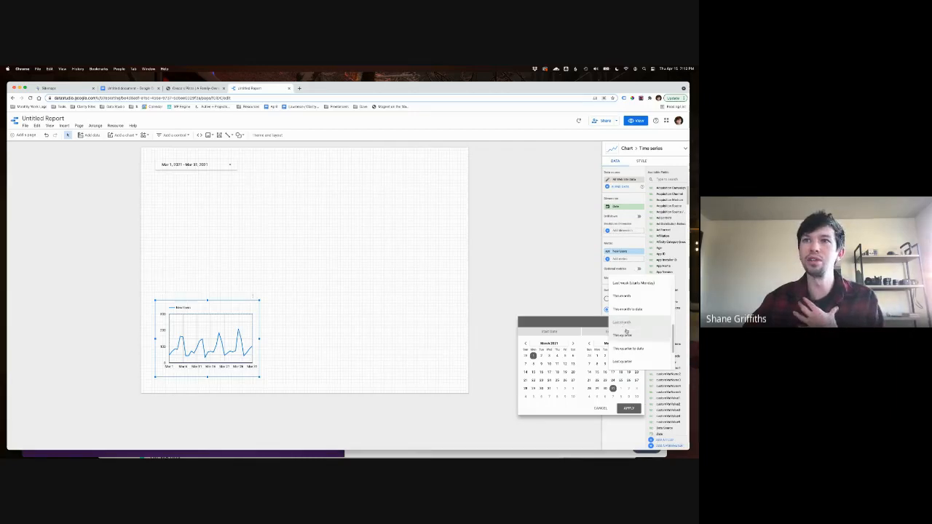
pyautogui.scroll(-3, 621, 335)
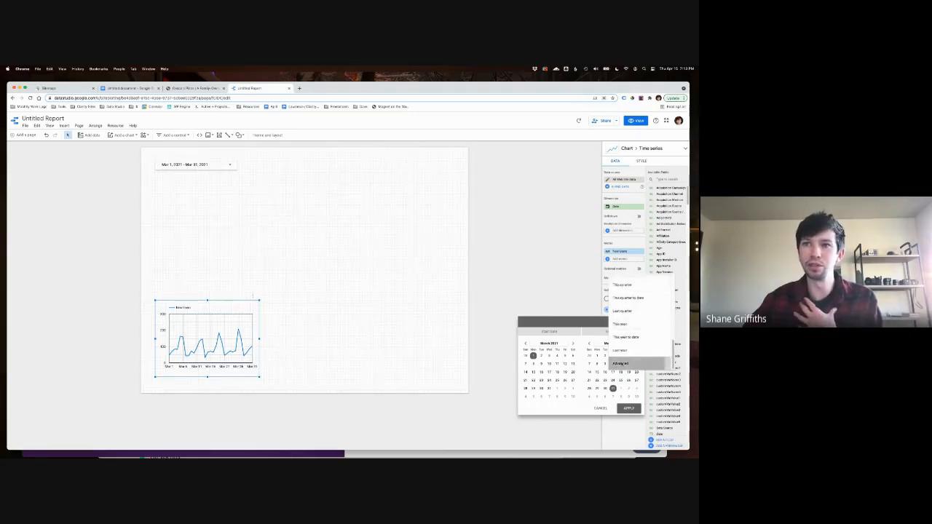
pyautogui.click(620, 362)
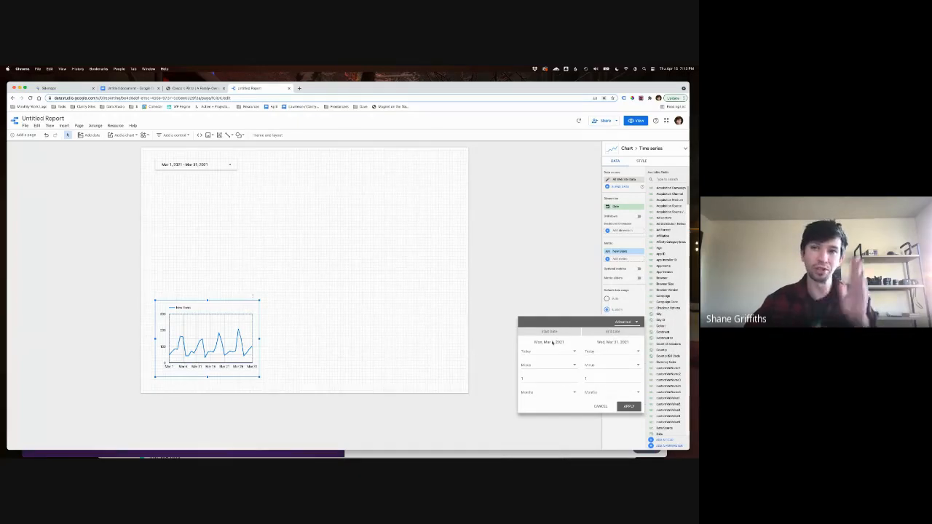
pyautogui.click(530, 378)
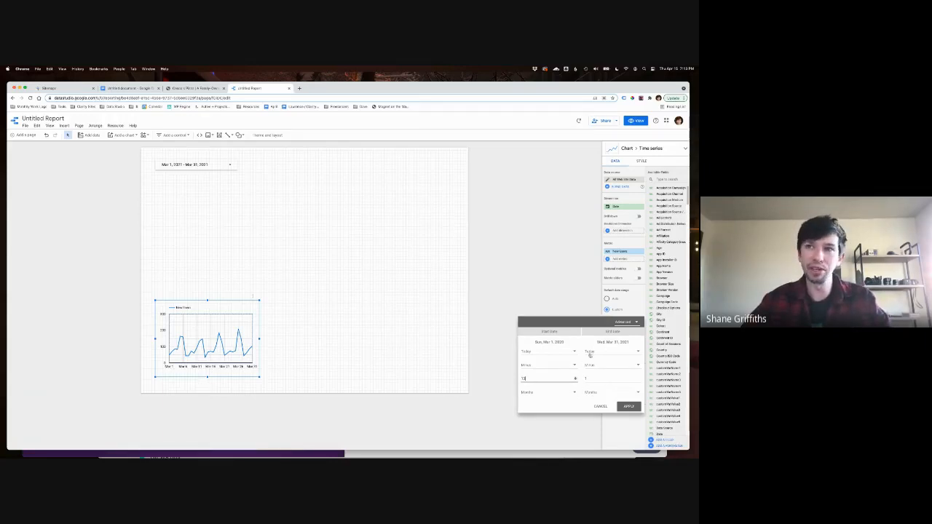
pyautogui.click(594, 377)
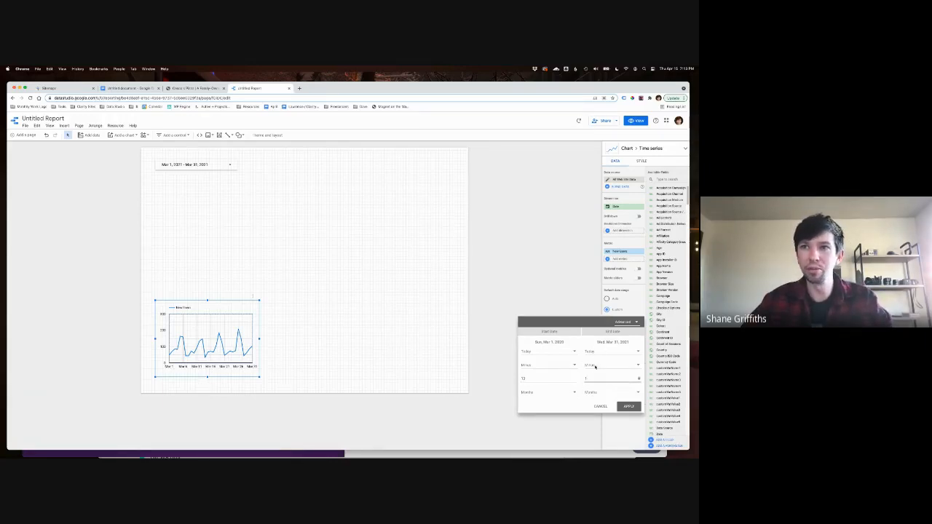
pyautogui.click(627, 406)
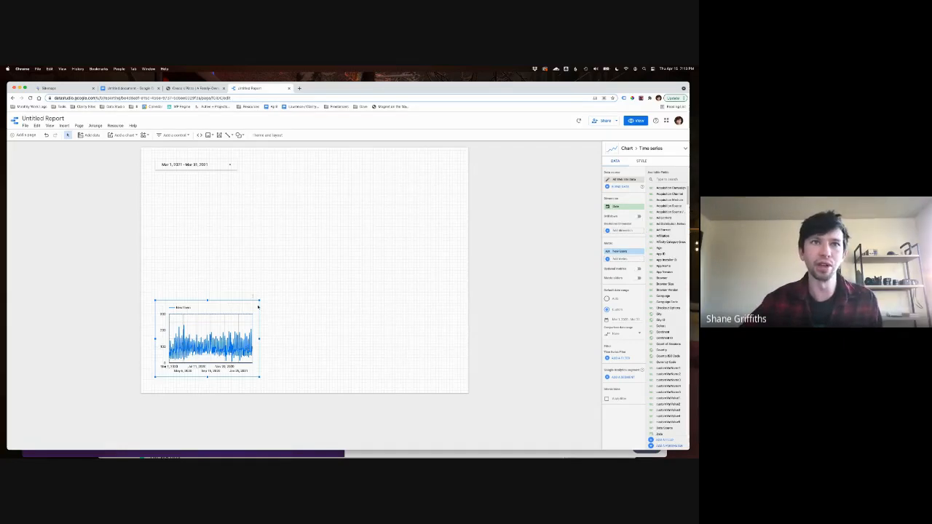
# Widen the time series chart to nearly the full page width and extend its top edge slightly upward
pyautogui.moveTo(259, 300); pyautogui.dragTo(458, 296)
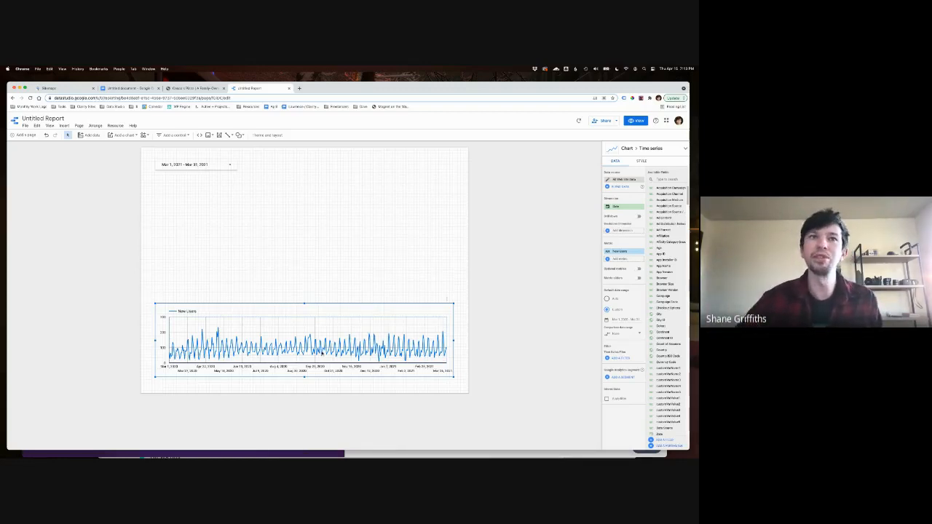
pyautogui.moveTo(304, 304); pyautogui.dragTo(303, 291)
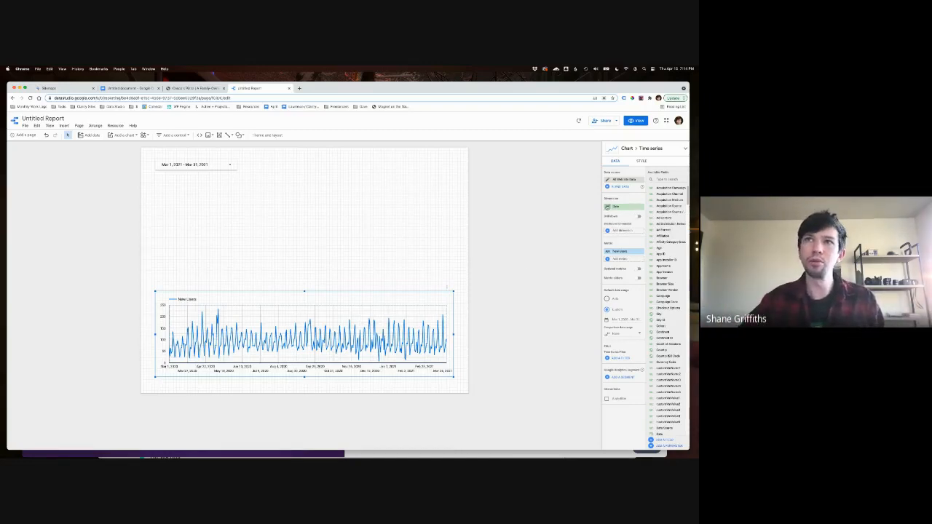
pyautogui.click(608, 208)
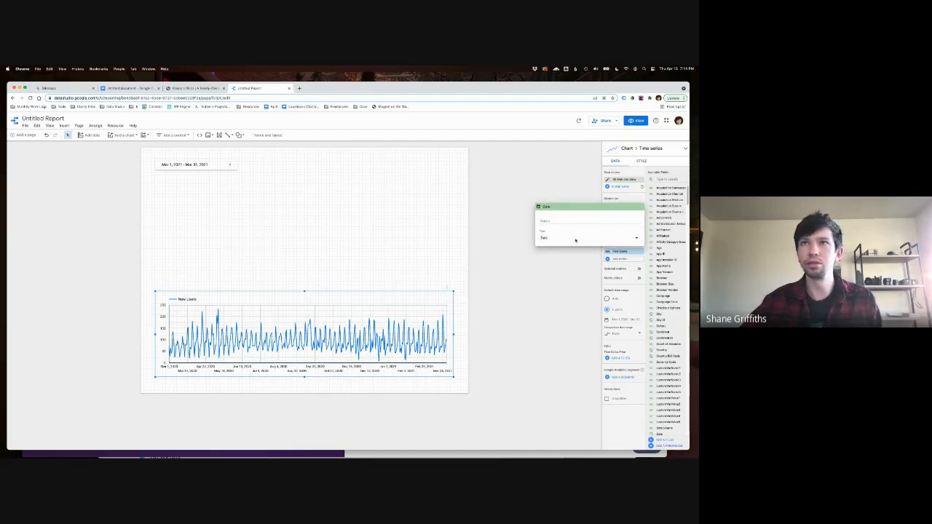
pyautogui.click(575, 241)
pyautogui.click(533, 189)
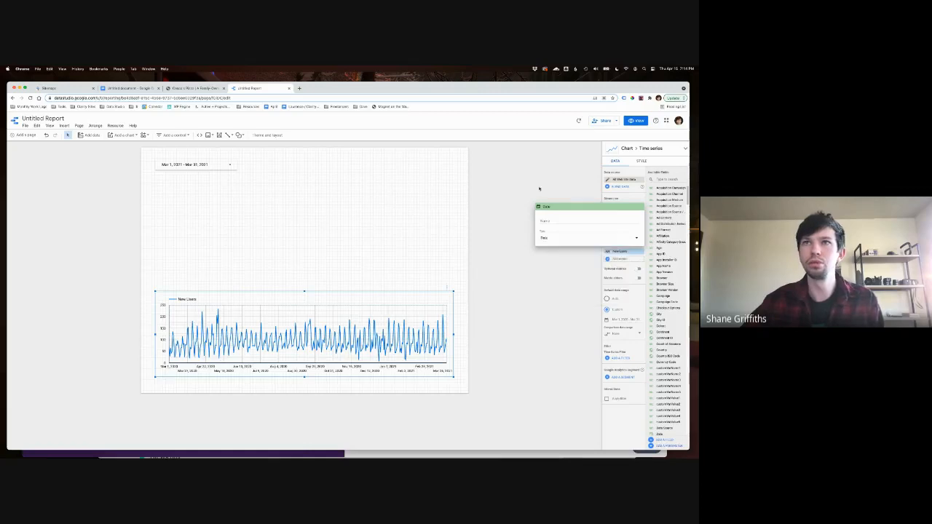
pyautogui.click(558, 191)
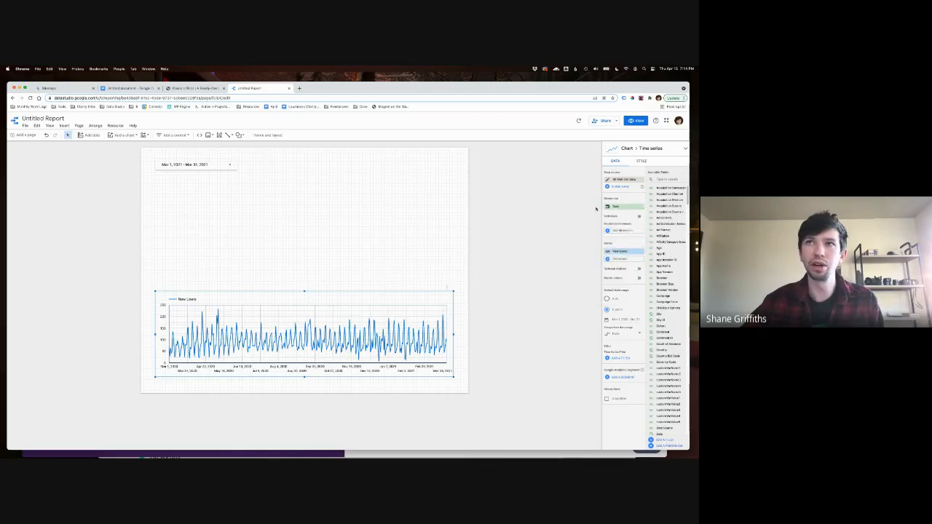
pyautogui.click(621, 207)
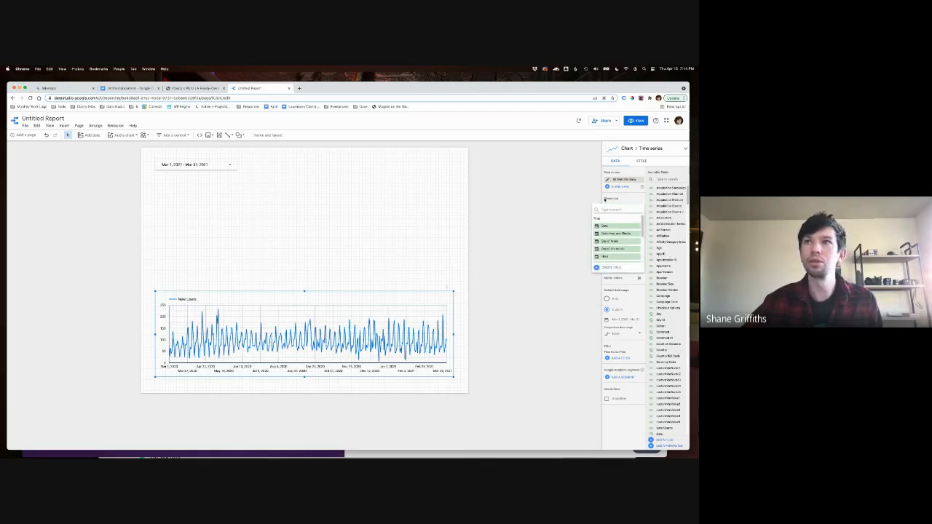
pyautogui.click(605, 200)
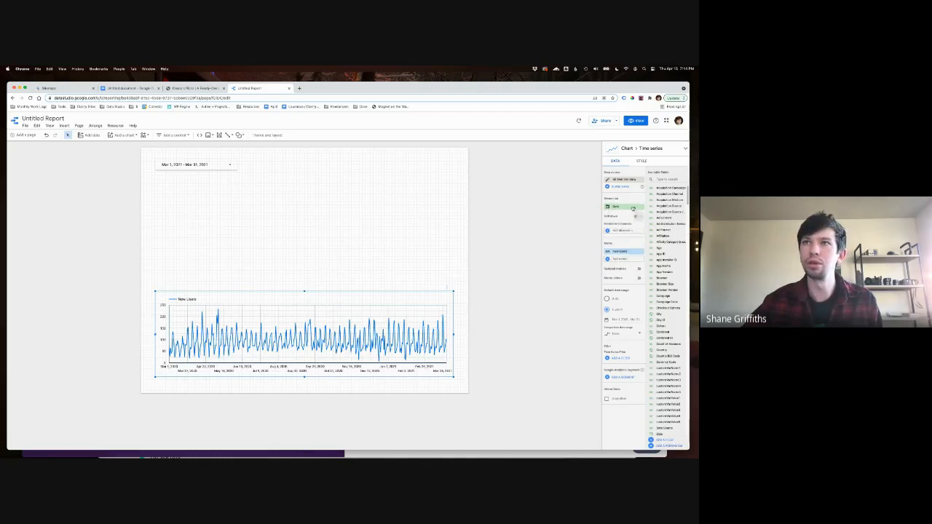
# Enable drill down on the time series chart and set its default drill-down level to Year Month
pyautogui.click(638, 216)
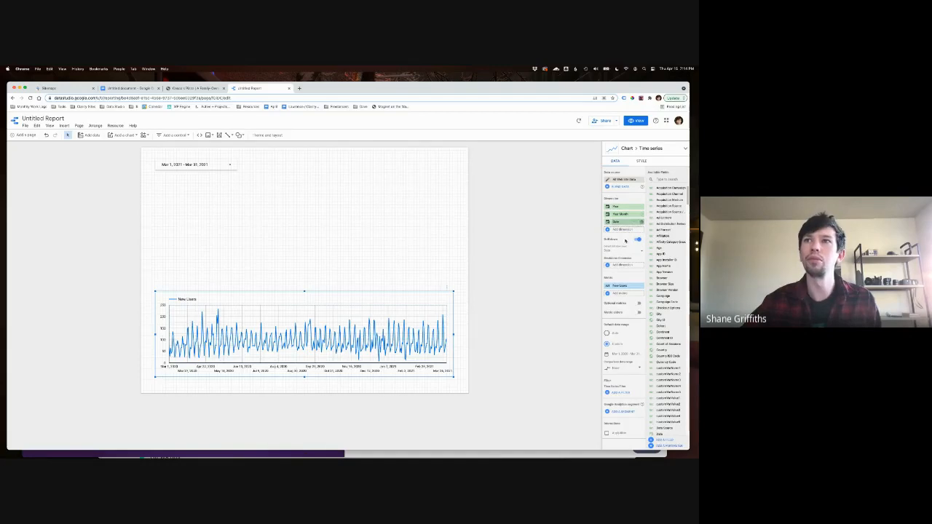
pyautogui.click(609, 251)
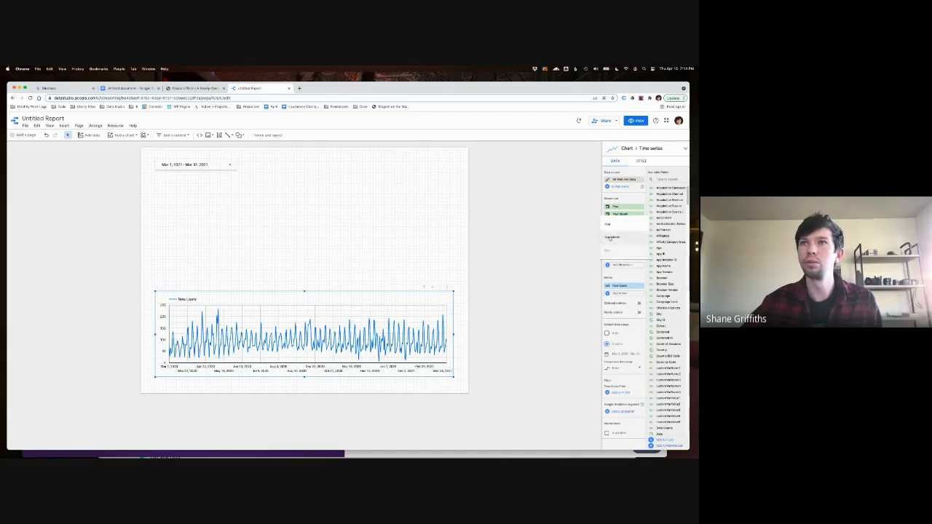
pyautogui.click(610, 239)
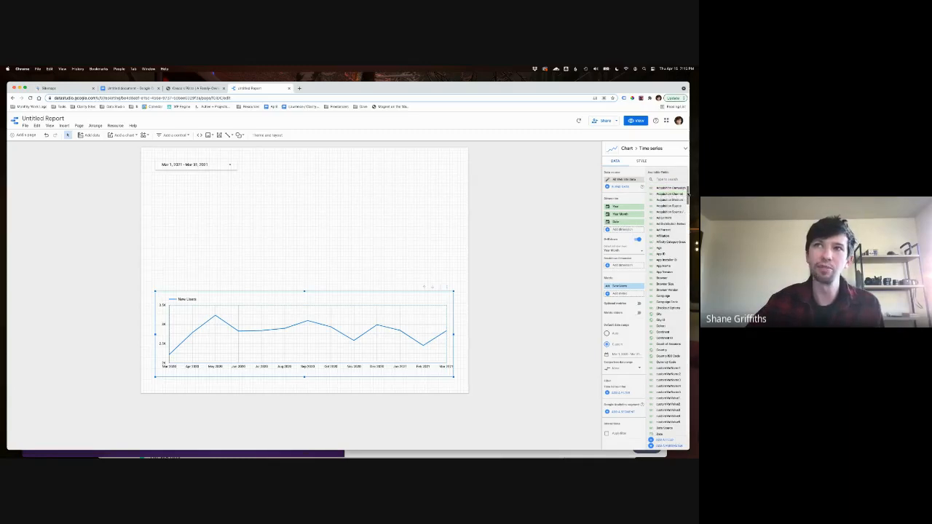
# Find the Sessions field among the available fields and add it to the time series chart as a second metric
pyautogui.moveTo(689, 195); pyautogui.dragTo(687, 217)
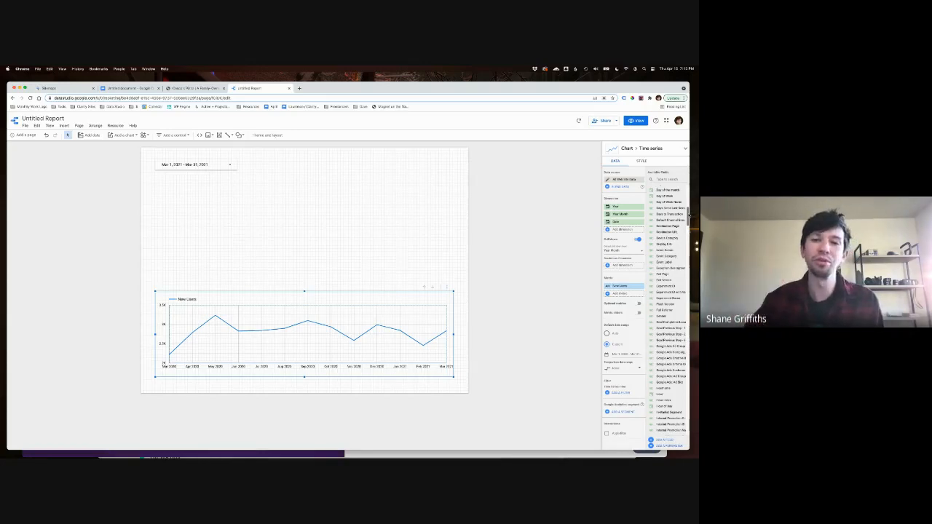
pyautogui.moveTo(677, 226); pyautogui.dragTo(615, 290)
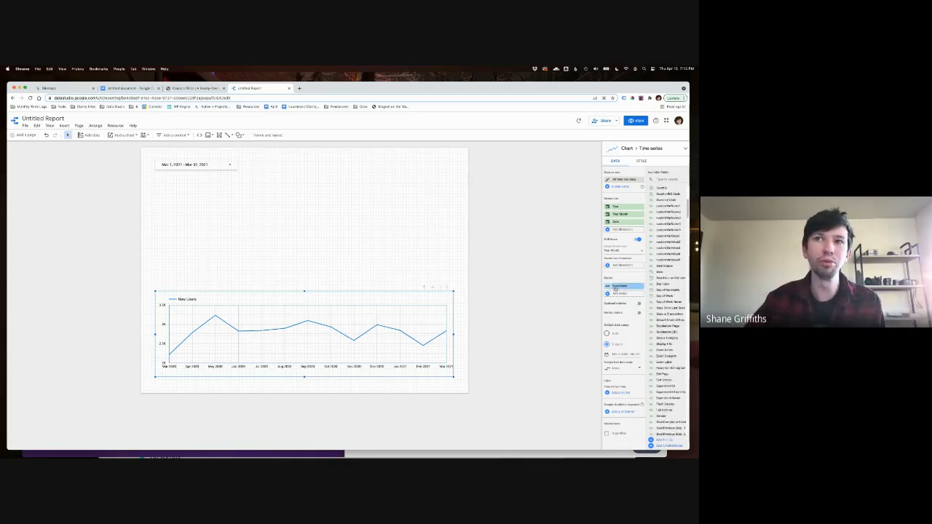
pyautogui.click(668, 180)
pyautogui.write('ad')
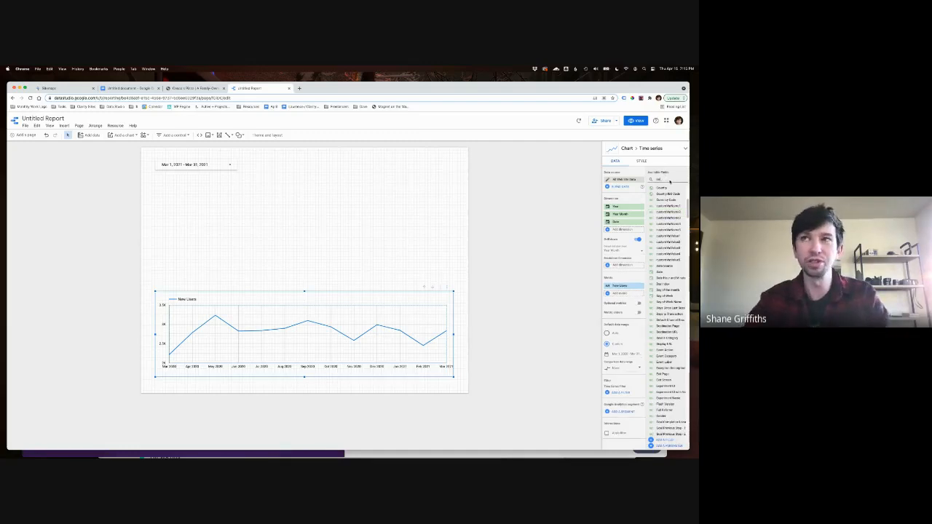
pyautogui.write('sense')
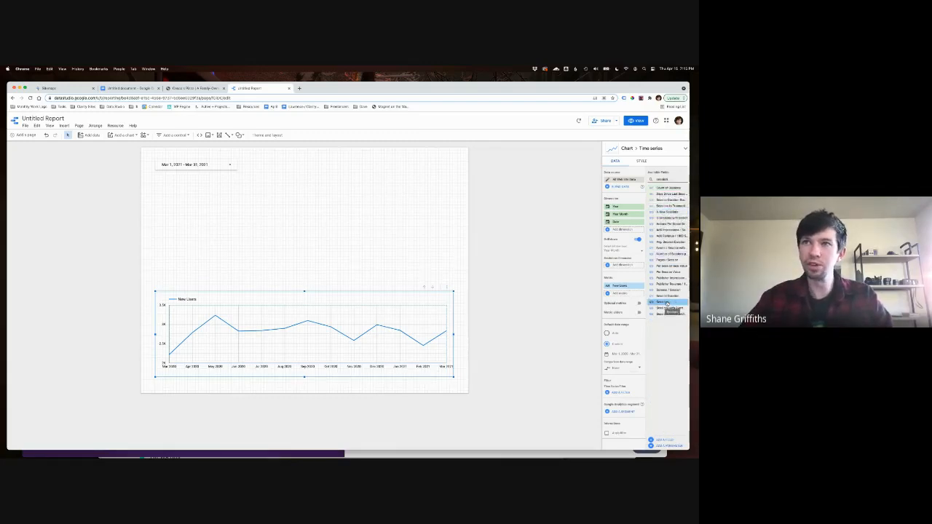
pyautogui.moveTo(664, 303); pyautogui.dragTo(619, 293)
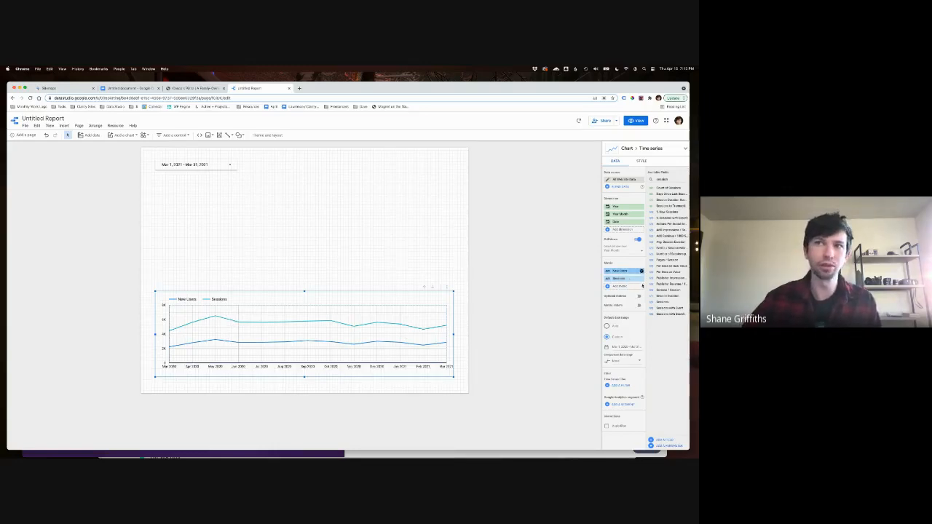
# Remove the New Users metric from the time series chart, keeping only Sessions
pyautogui.click(641, 271)
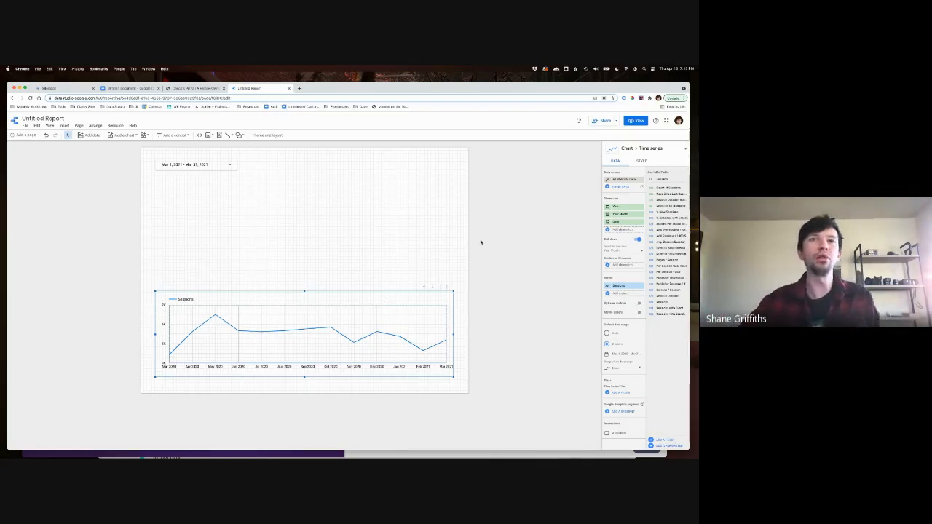
pyautogui.click(431, 263)
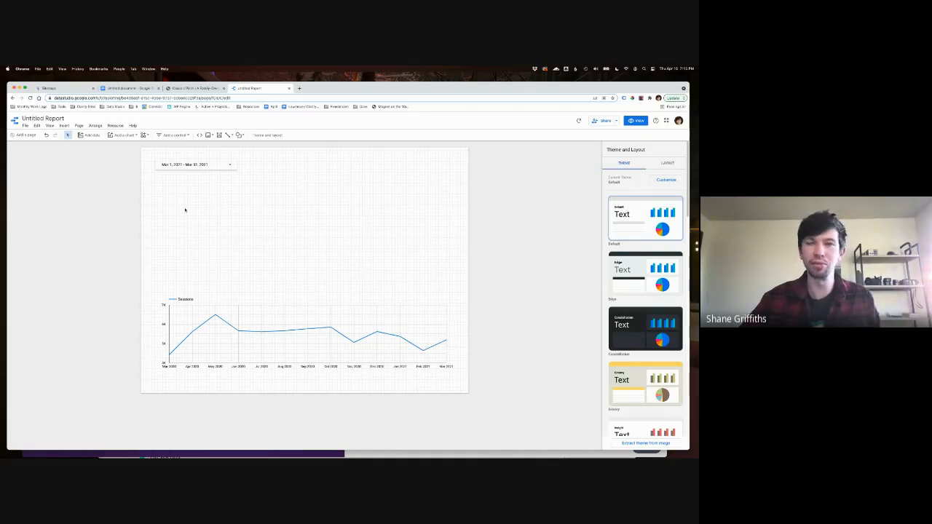
# Add a Sessions scorecard to the report page, just below the date range control
pyautogui.click(122, 135)
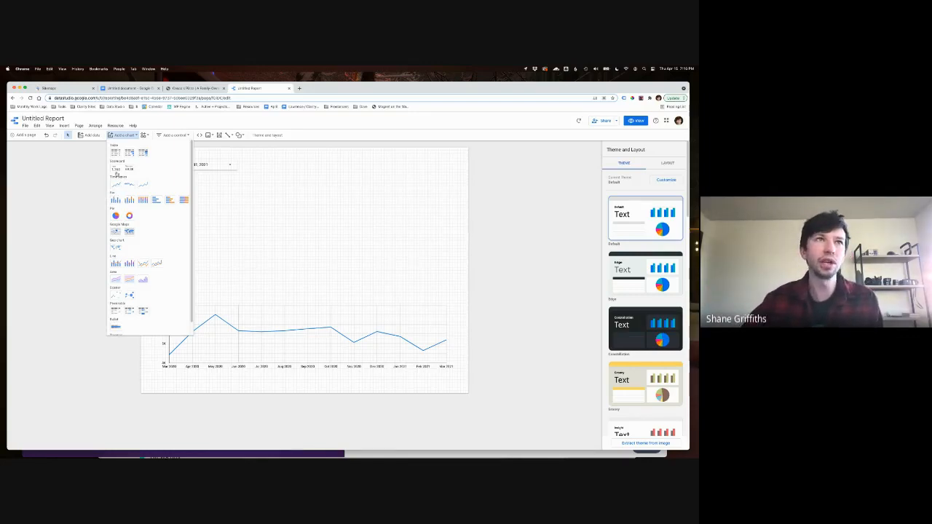
pyautogui.click(115, 171)
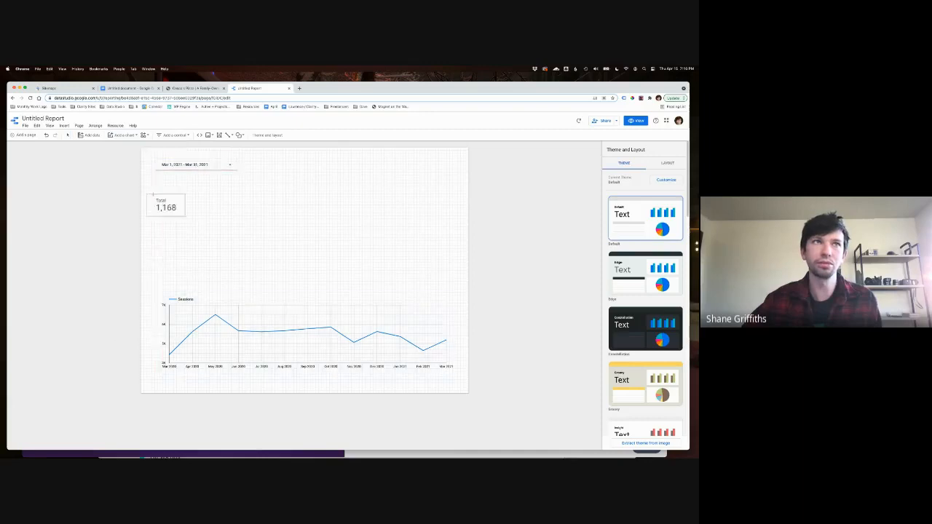
pyautogui.click(155, 189)
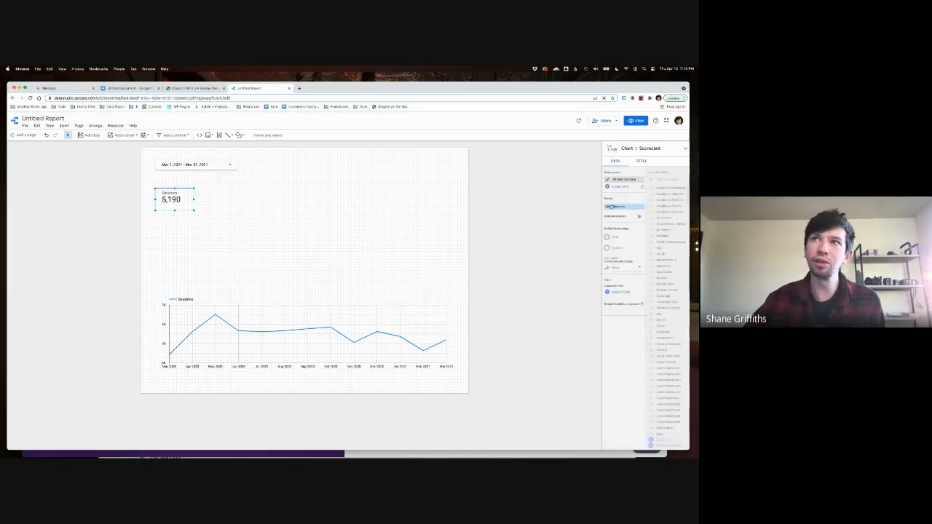
pyautogui.click(616, 208)
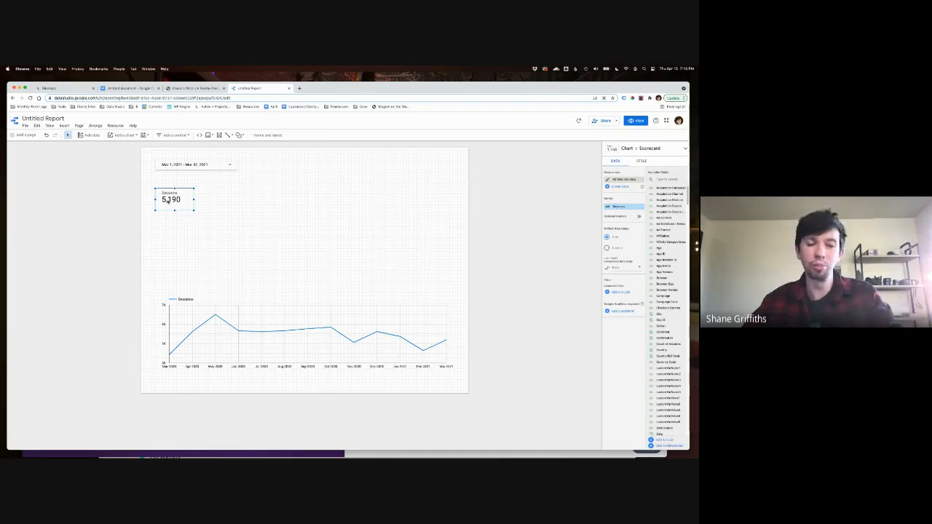
# Duplicate the Sessions scorecard, place the copy beside the original, and set its metric to New Users
pyautogui.press('super+c')
pyautogui.press('super+v')
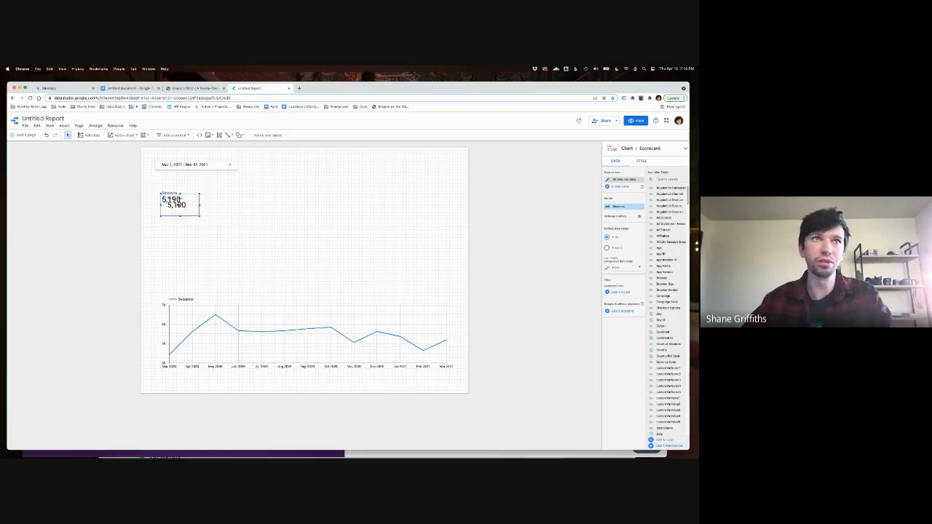
pyautogui.moveTo(193, 206); pyautogui.dragTo(231, 200)
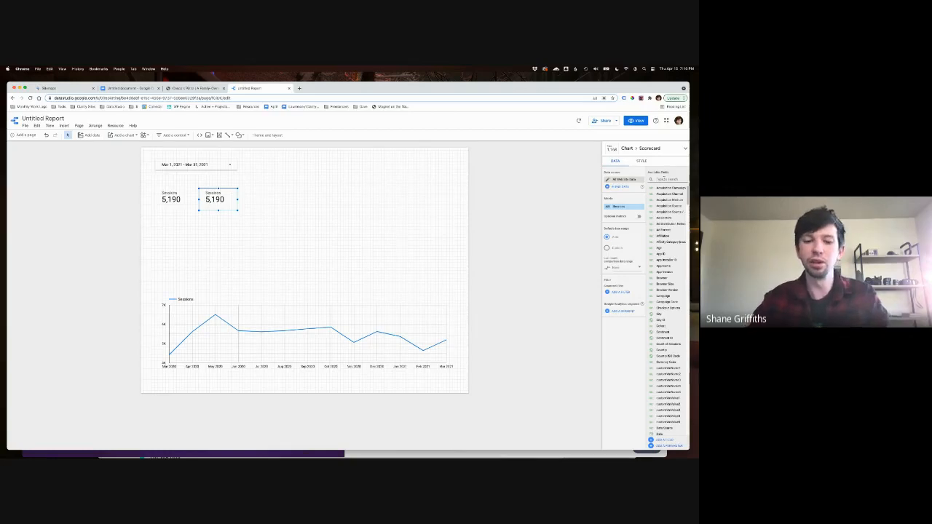
pyautogui.write('new us')
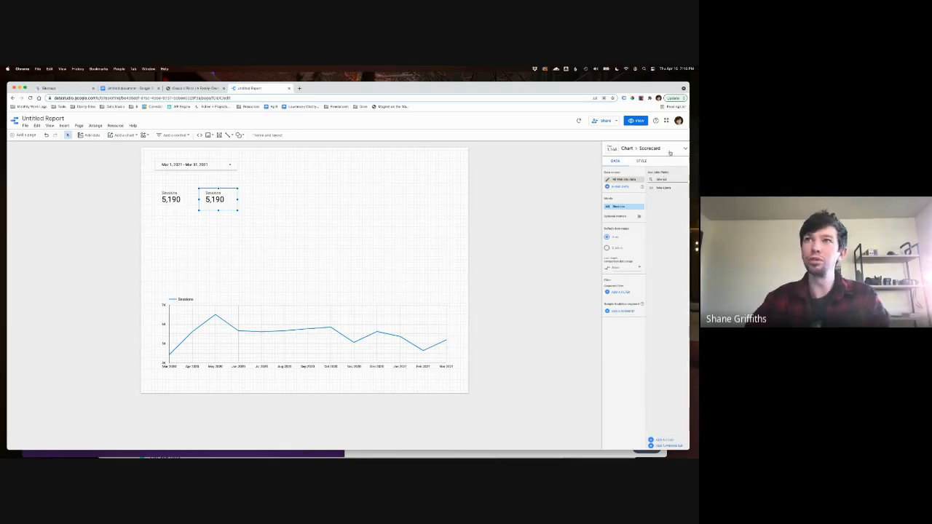
pyautogui.moveTo(663, 188); pyautogui.dragTo(620, 210)
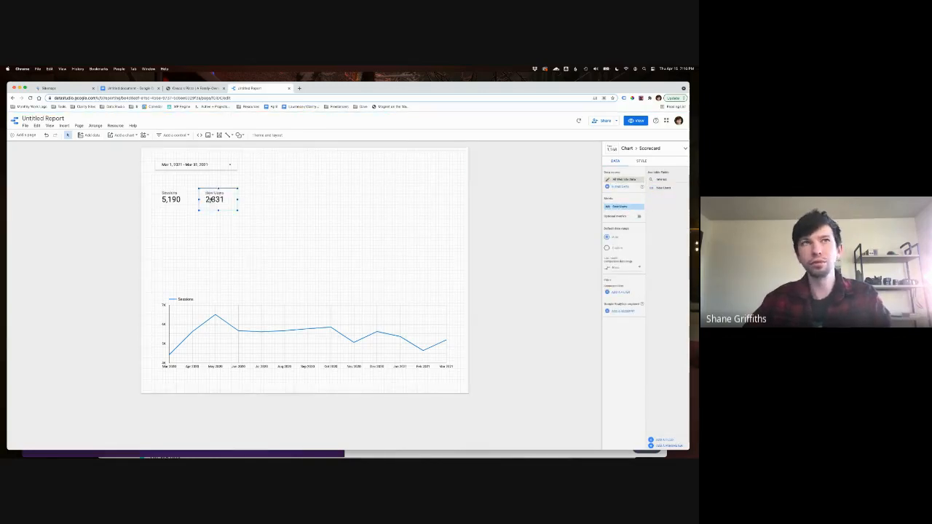
# Place a copy of the New Users scorecard at the end of the row and set its metric to Pageviews
pyautogui.moveTo(231, 199); pyautogui.dragTo(254, 200)
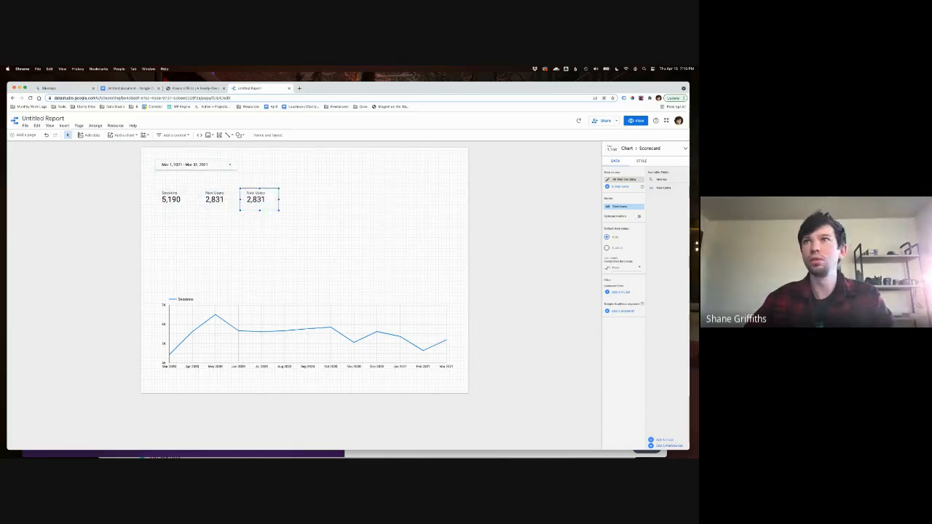
pyautogui.tripleClick(667, 181)
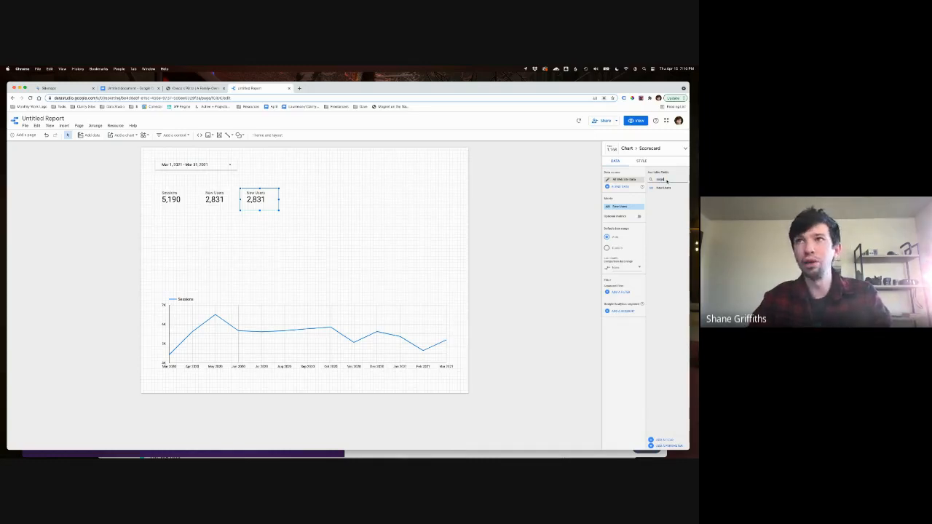
pyautogui.write('page ')
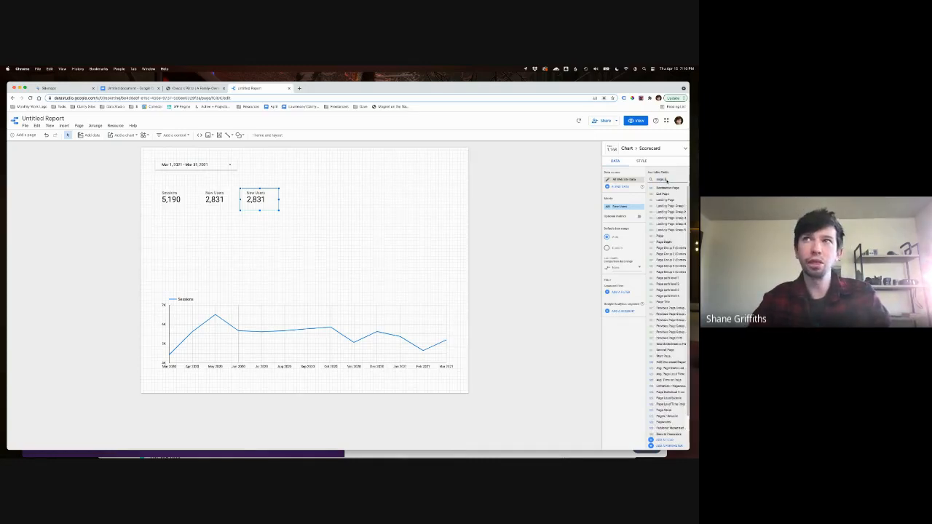
pyautogui.write('v')
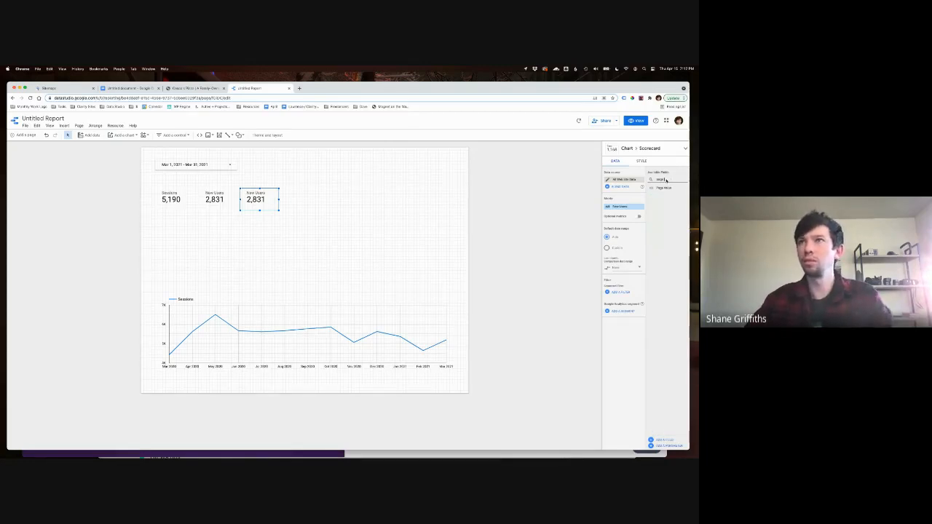
pyautogui.press('BackSpace')
pyautogui.press('BackSpace')
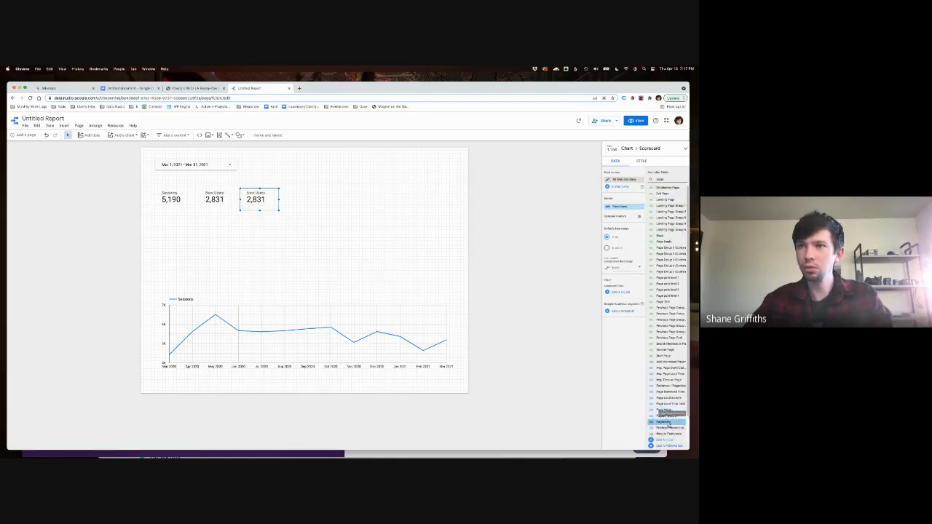
pyautogui.moveTo(662, 423); pyautogui.dragTo(659, 418)
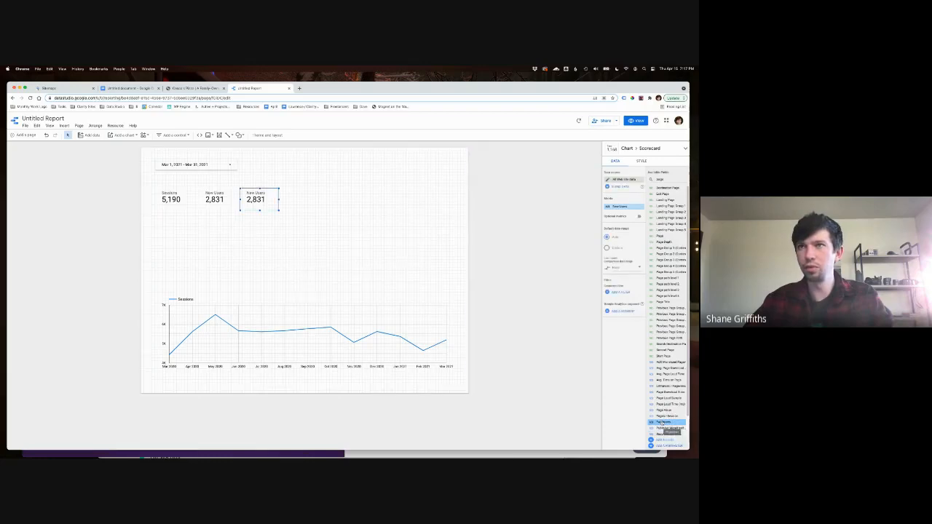
pyautogui.moveTo(617, 217); pyautogui.dragTo(619, 210)
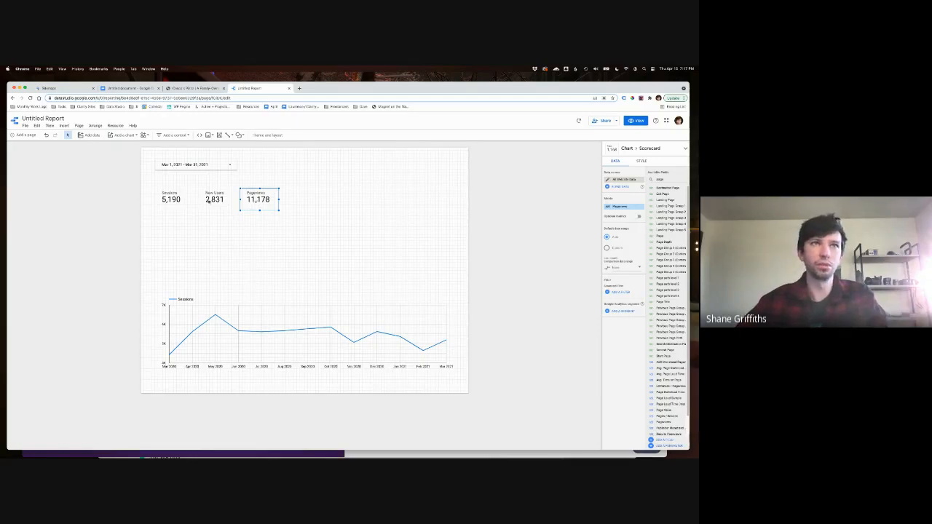
# Replace the New Users scorecard's metric with Users
pyautogui.click(211, 199)
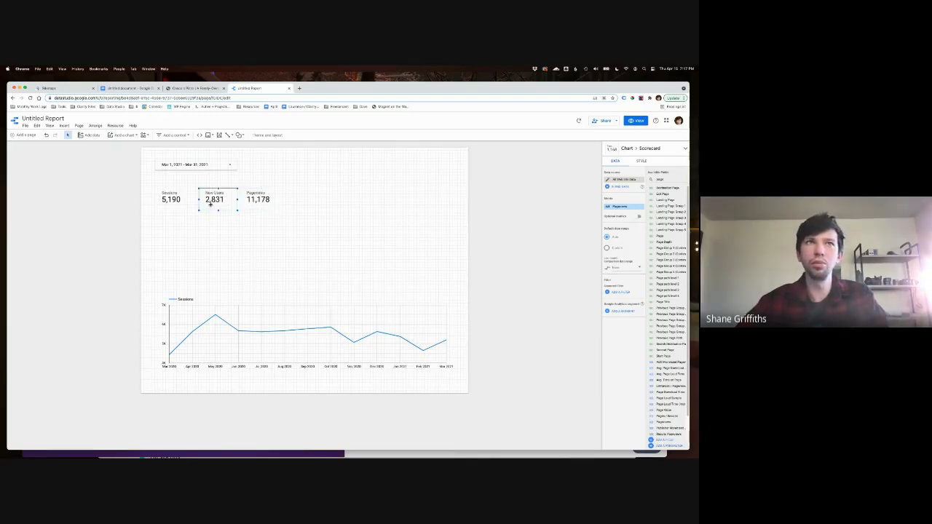
pyautogui.doubleClick(661, 179)
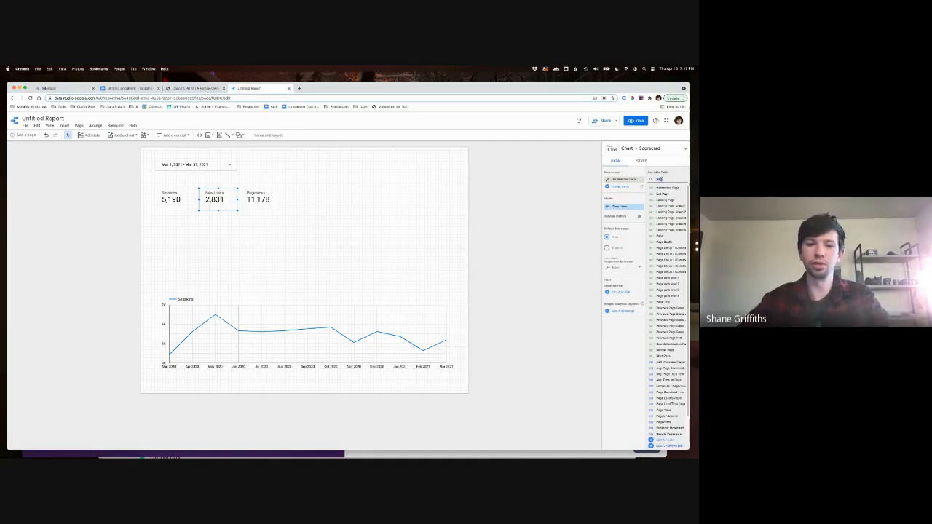
pyautogui.write('users')
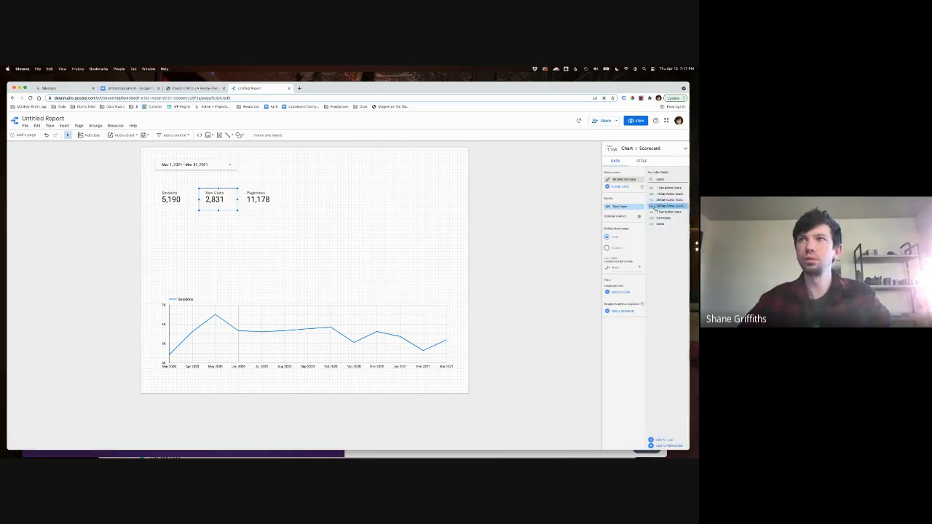
pyautogui.moveTo(662, 224); pyautogui.dragTo(616, 208)
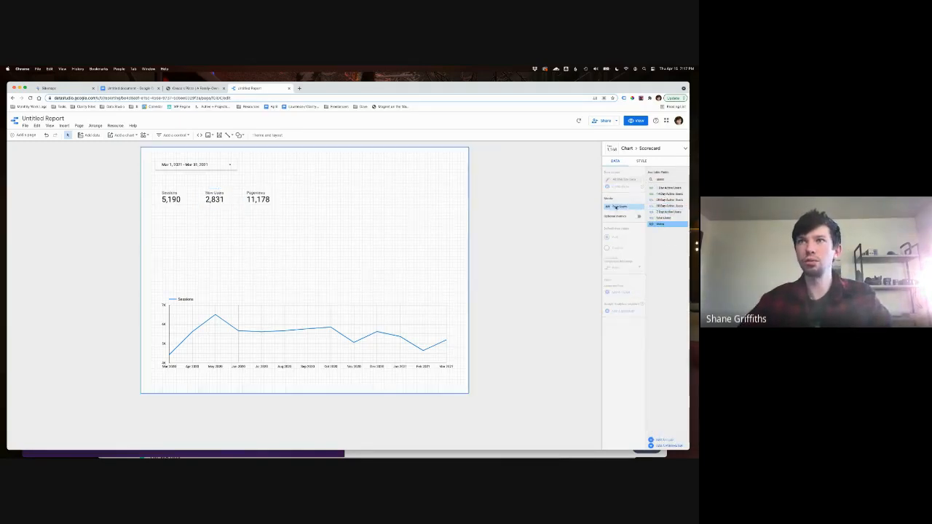
pyautogui.moveTo(317, 210); pyautogui.dragTo(215, 207)
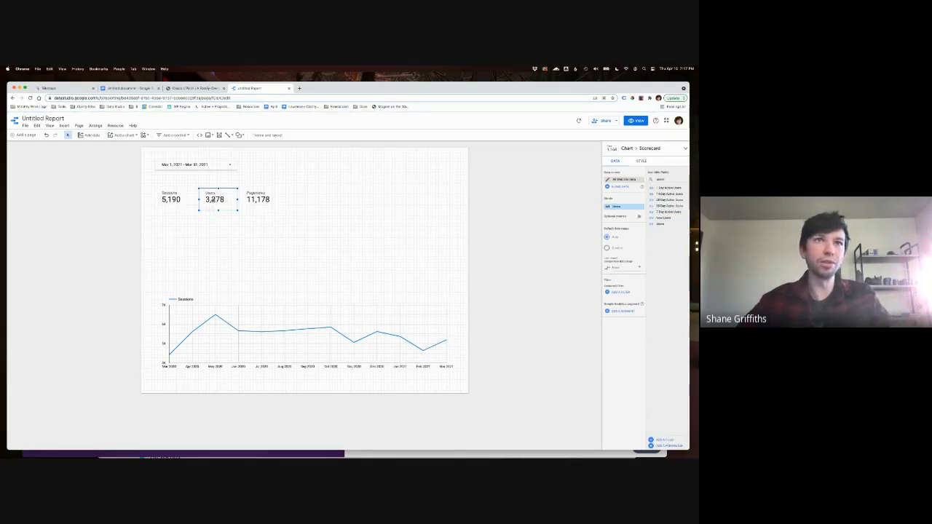
# Rearrange the scorecards so that Users comes first in the row, followed by Sessions and Pageviews
pyautogui.moveTo(201, 201); pyautogui.dragTo(229, 204)
pyautogui.click(156, 202)
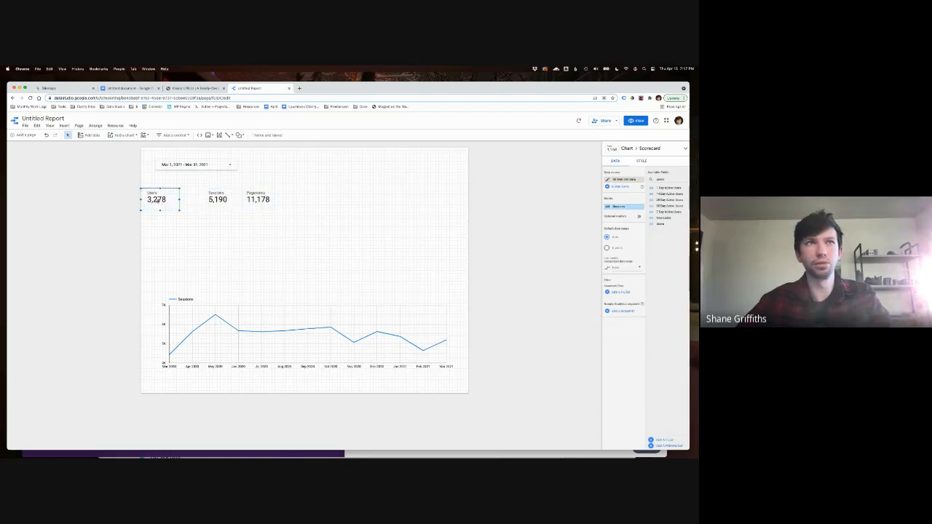
pyautogui.moveTo(159, 206); pyautogui.dragTo(181, 204)
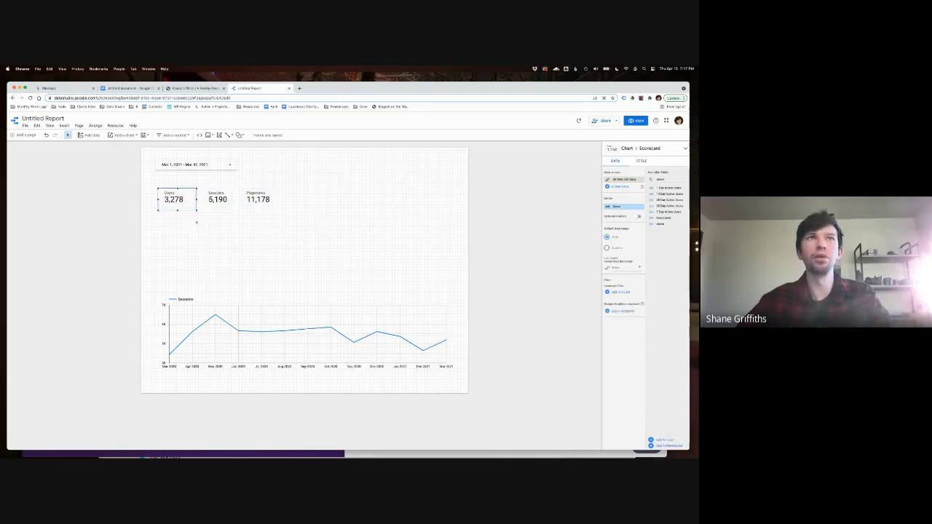
pyautogui.click(196, 222)
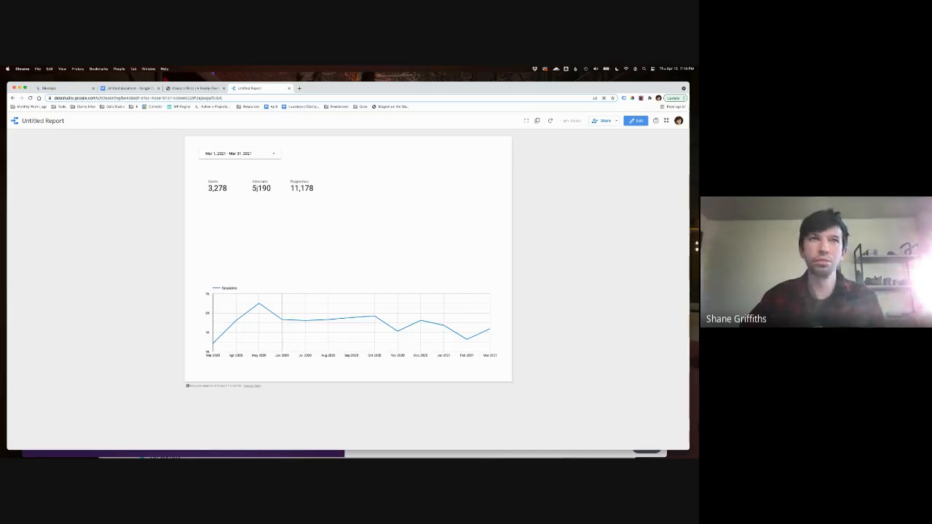
# Examine the Users, Sessions and Pageviews scorecards in the report's view mode
pyautogui.moveTo(254, 188); pyautogui.dragTo(205, 191)
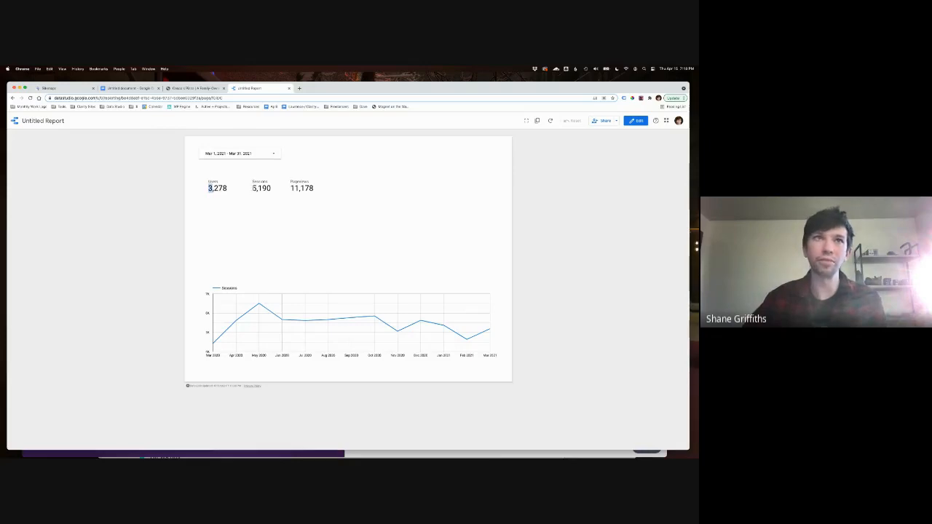
pyautogui.moveTo(222, 189); pyautogui.dragTo(213, 189)
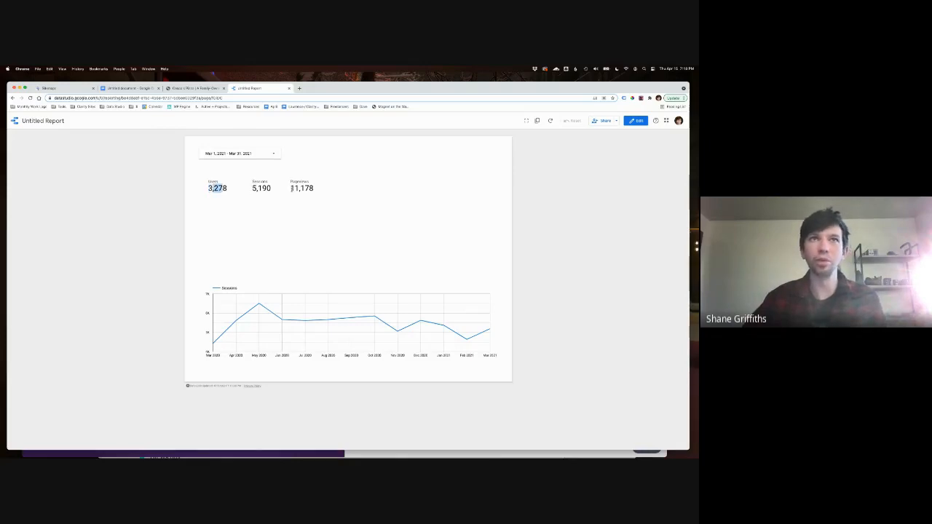
pyautogui.click(293, 188)
pyautogui.moveTo(295, 188); pyautogui.dragTo(291, 190)
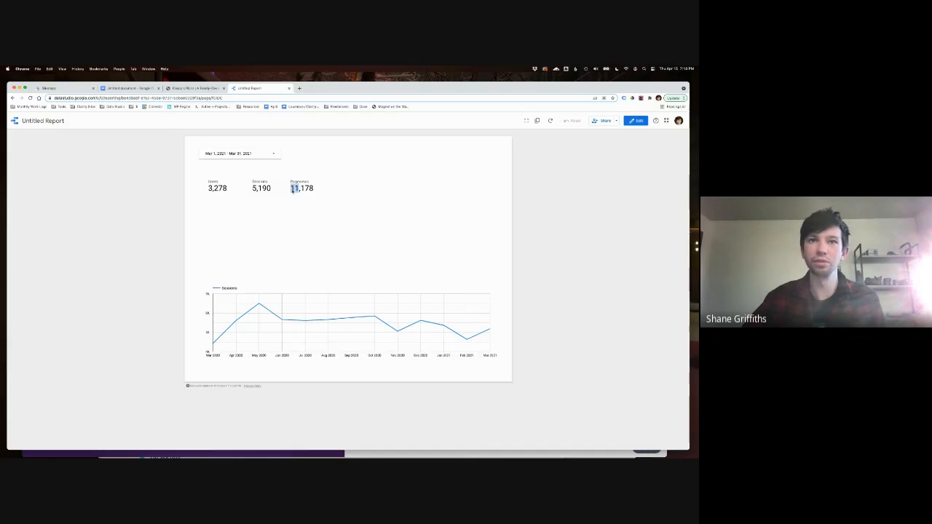
pyautogui.click(260, 187)
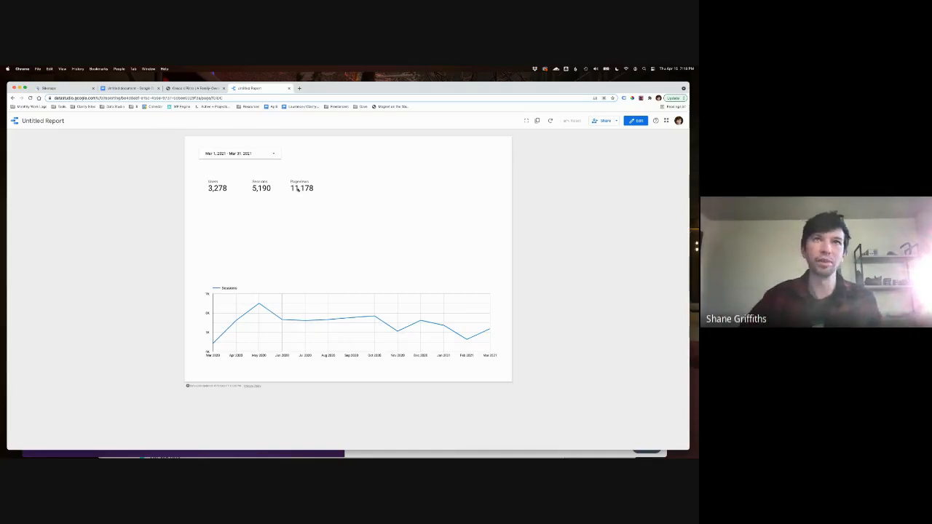
# Return the report to edit mode and set the Users scorecard's comparison date range to Previous period
pyautogui.click(636, 121)
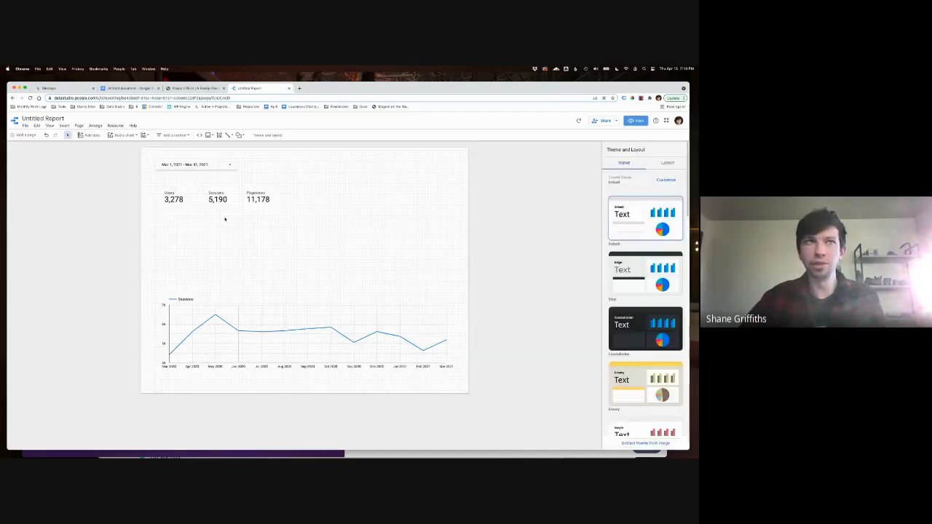
pyautogui.click(171, 200)
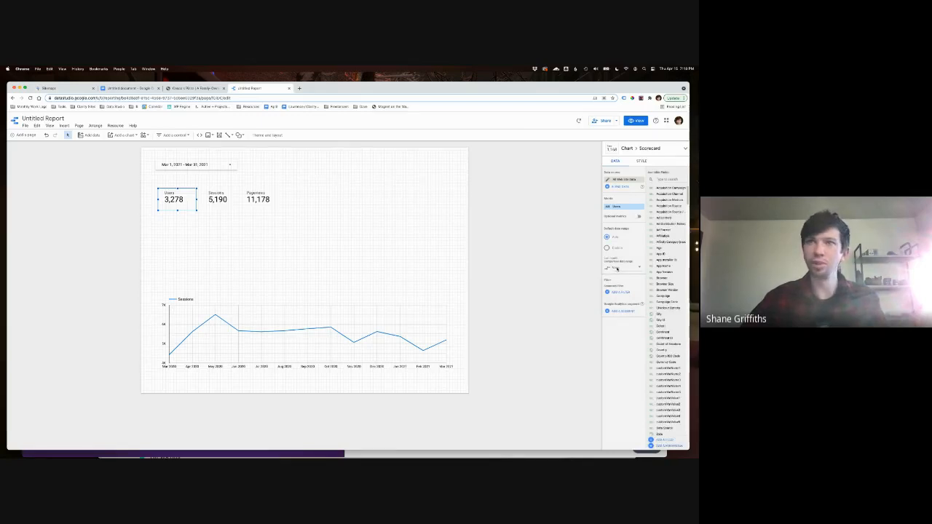
pyautogui.click(617, 269)
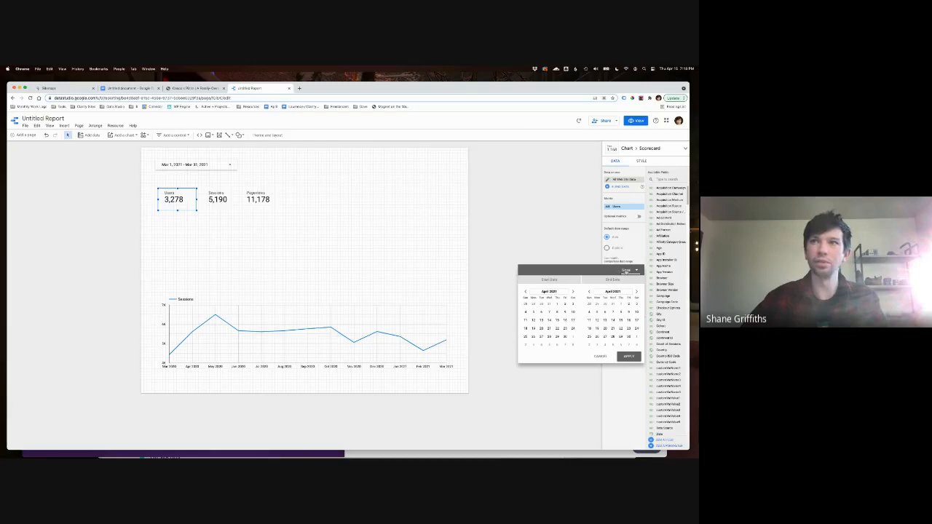
pyautogui.click(627, 270)
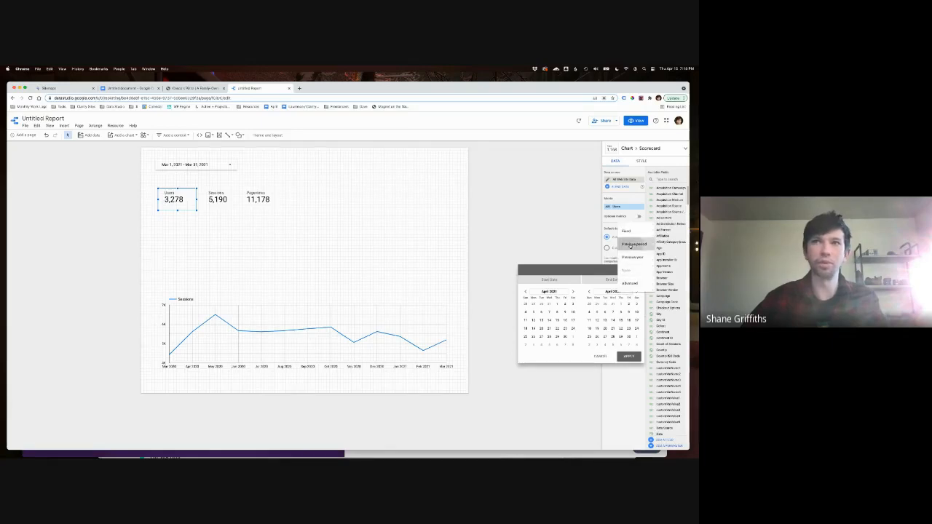
pyautogui.click(631, 246)
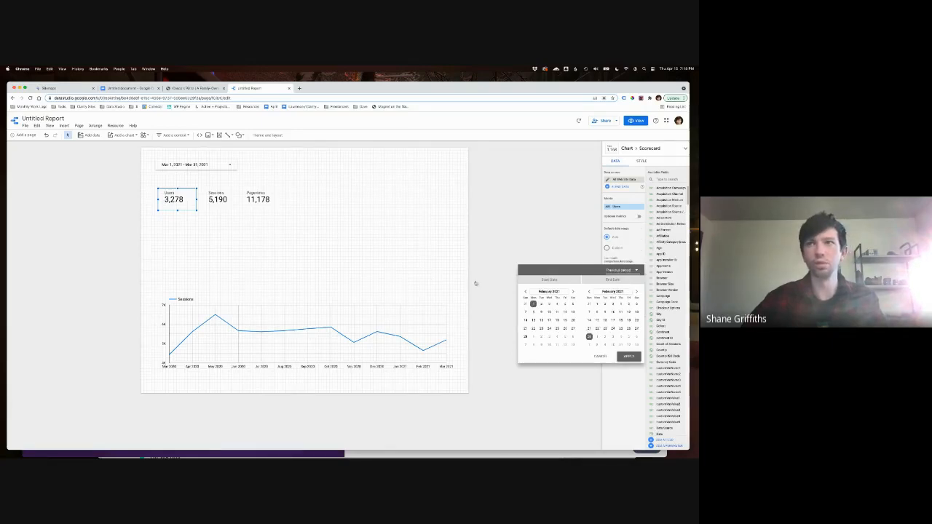
pyautogui.click(430, 285)
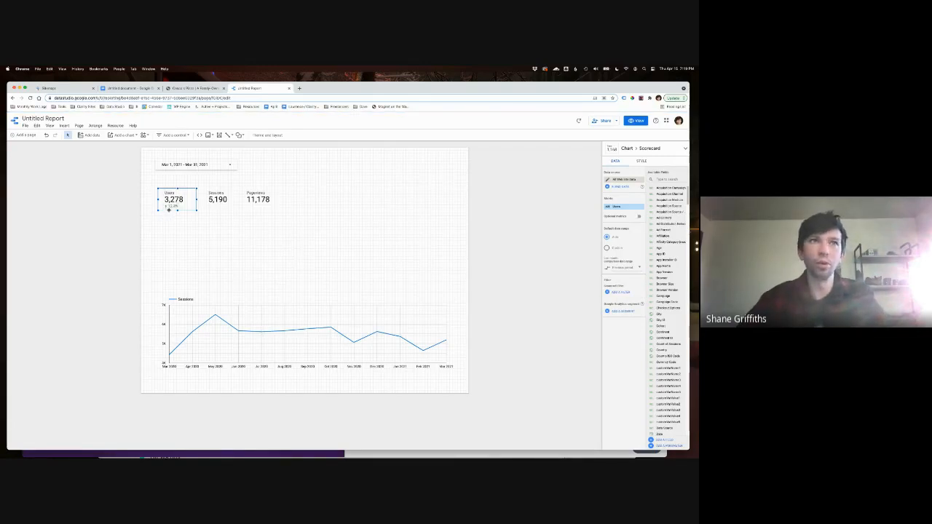
# Set the comparison date range of both the Sessions and Pageviews scorecards to Previous period
pyautogui.scroll(5, 168, 209)
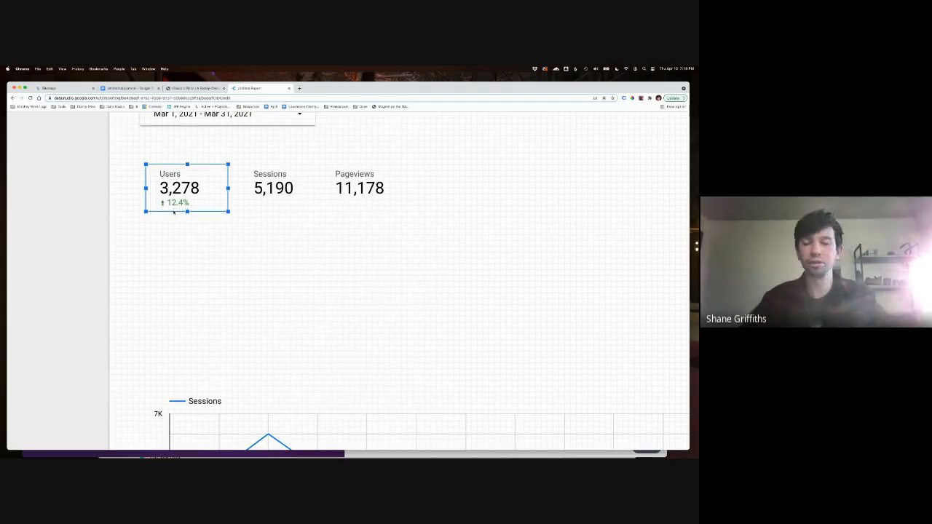
pyautogui.press('super+0')
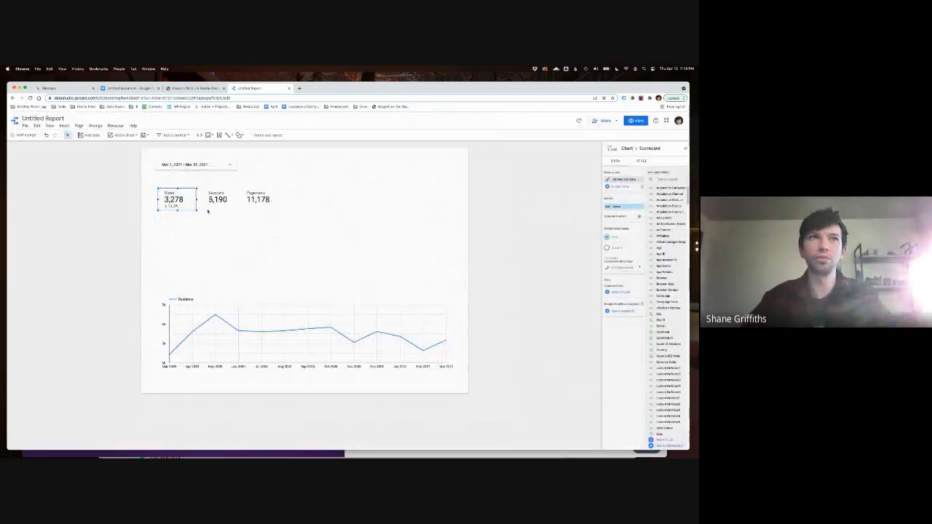
pyautogui.click(210, 206)
pyautogui.keyDown('shift'); pyautogui.click(255, 197); pyautogui.keyUp('shift')
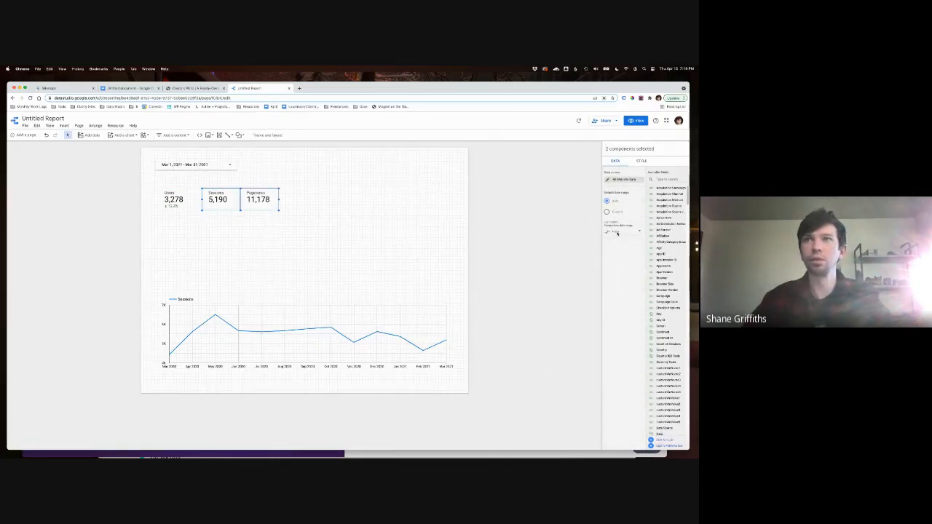
pyautogui.click(617, 233)
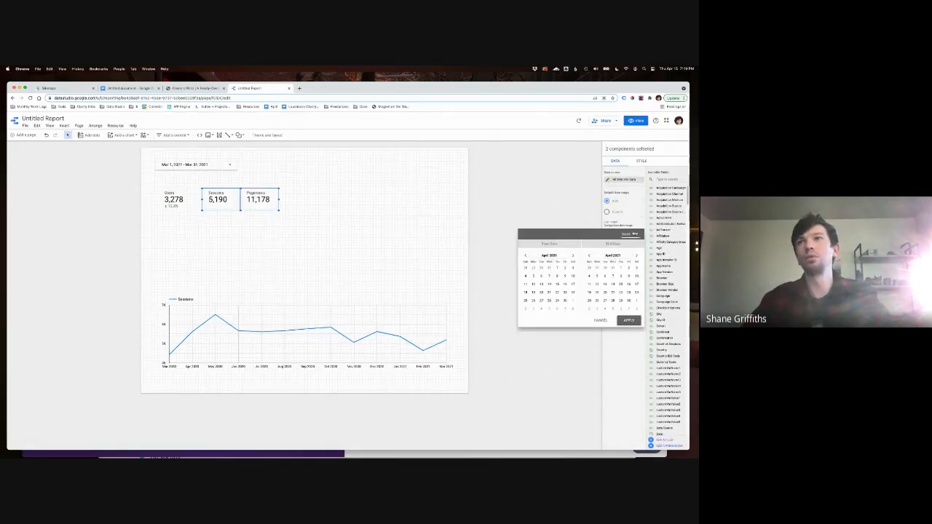
pyautogui.click(629, 234)
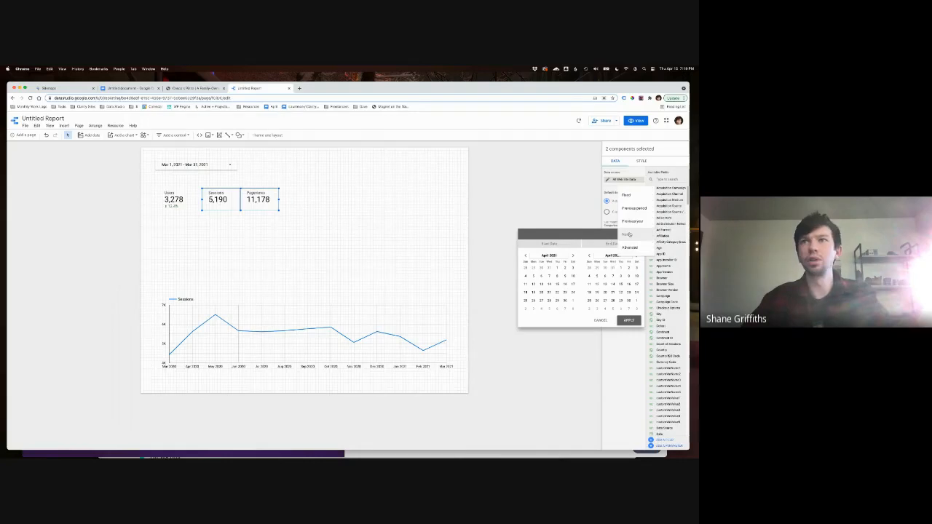
pyautogui.click(330, 253)
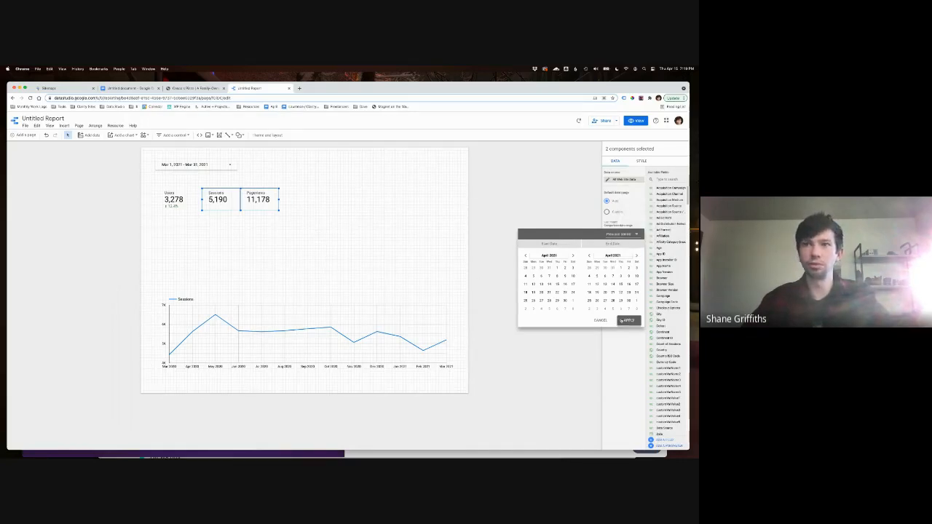
pyautogui.click(329, 262)
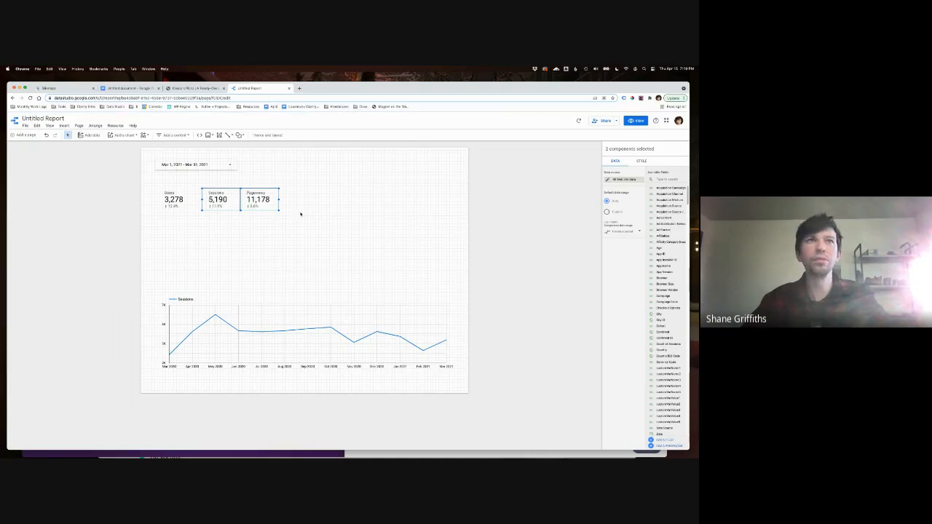
pyautogui.click(195, 214)
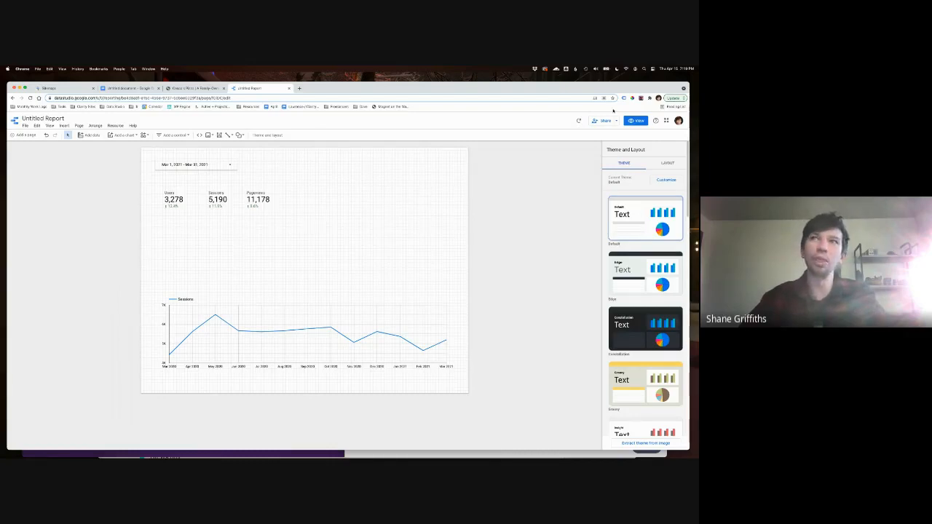
# Switch the report to view mode and check the scorecards for the date range January 1 to January 31, 2021
pyautogui.click(635, 121)
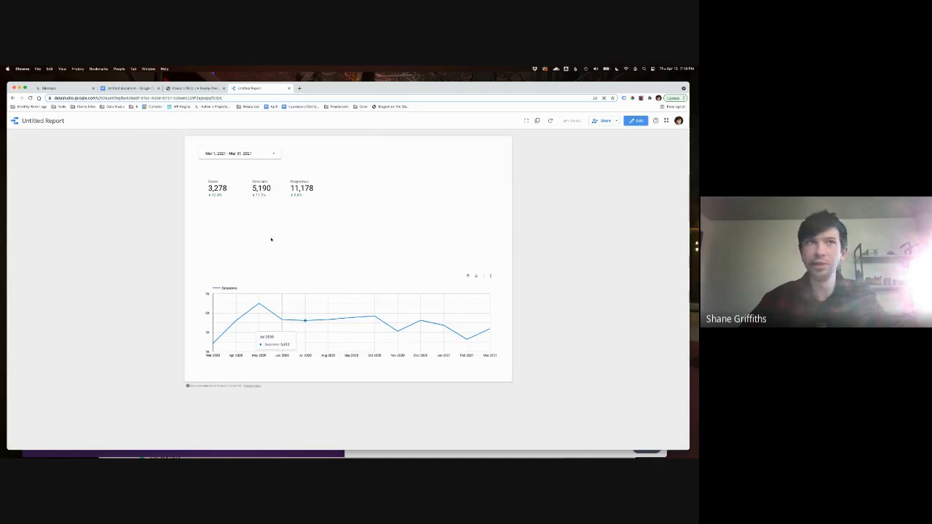
pyautogui.click(243, 153)
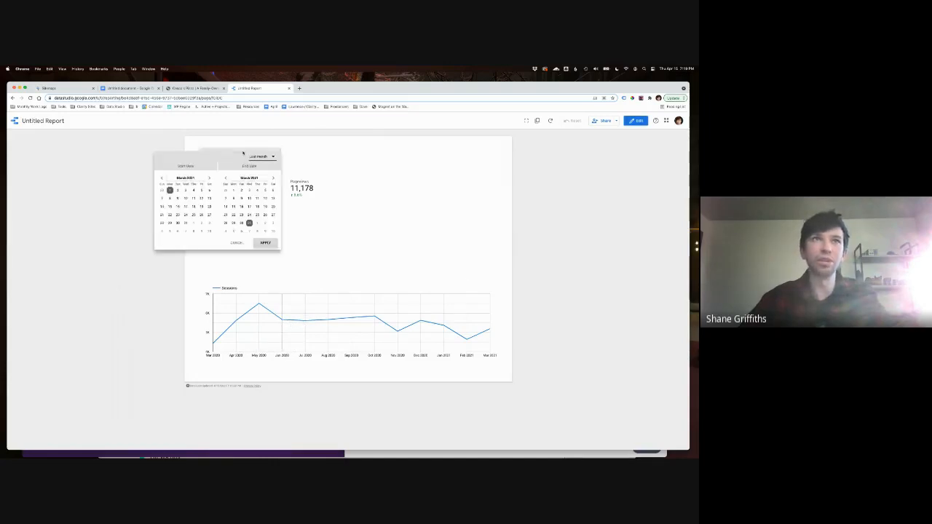
pyautogui.click(162, 178)
pyautogui.click(161, 177)
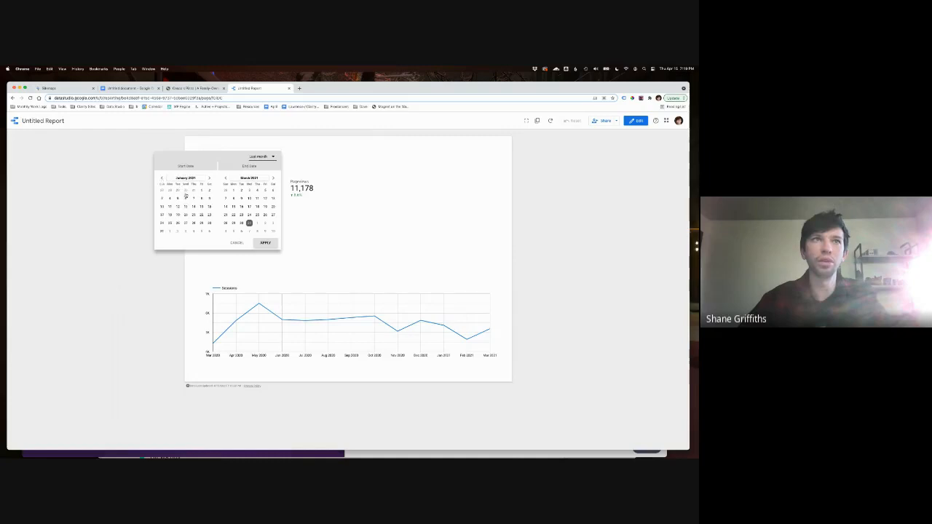
pyautogui.click(201, 190)
pyautogui.click(226, 177)
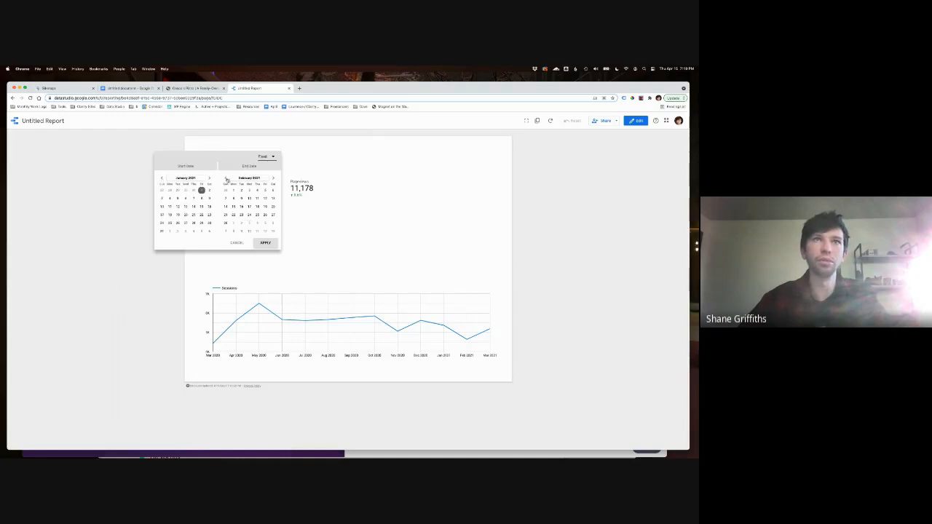
pyautogui.click(226, 177)
pyautogui.click(226, 232)
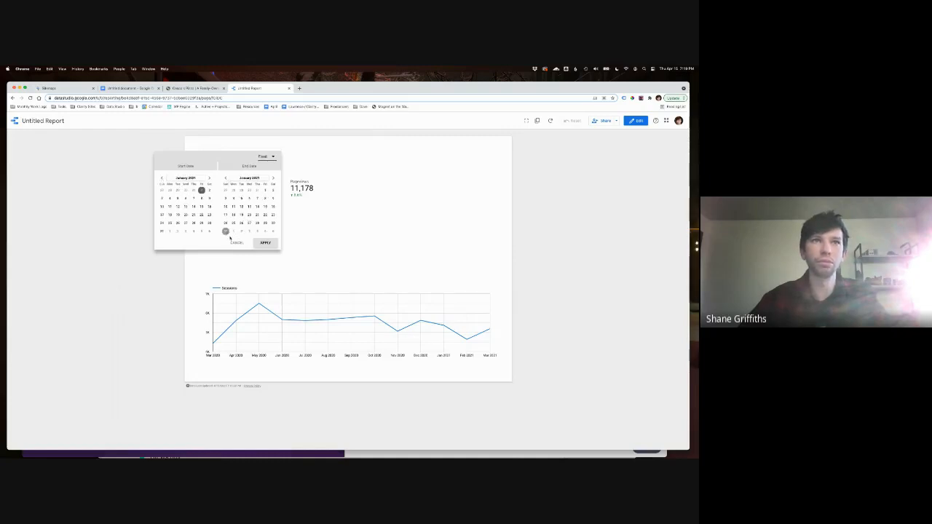
pyautogui.click(266, 244)
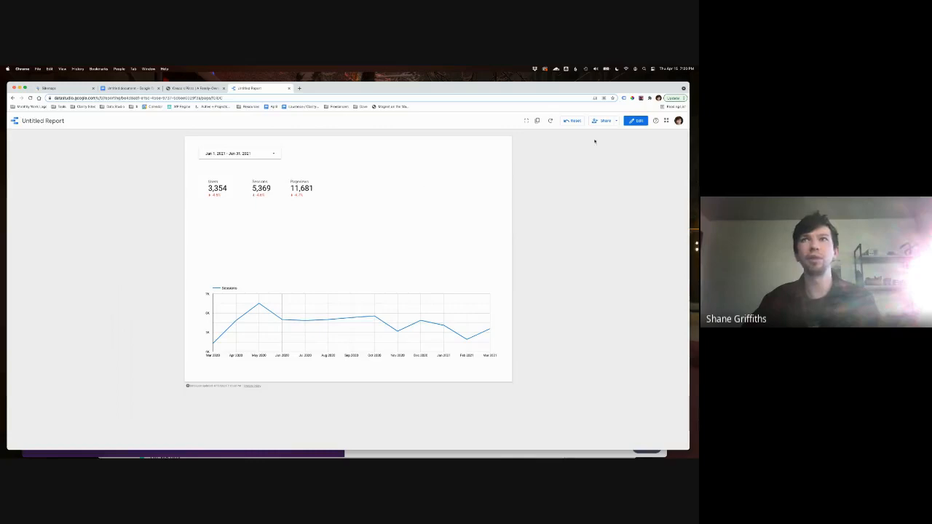
# Return the report to edit mode and add a pie chart to the right of the scorecards, above the Sessions time series
pyautogui.click(636, 120)
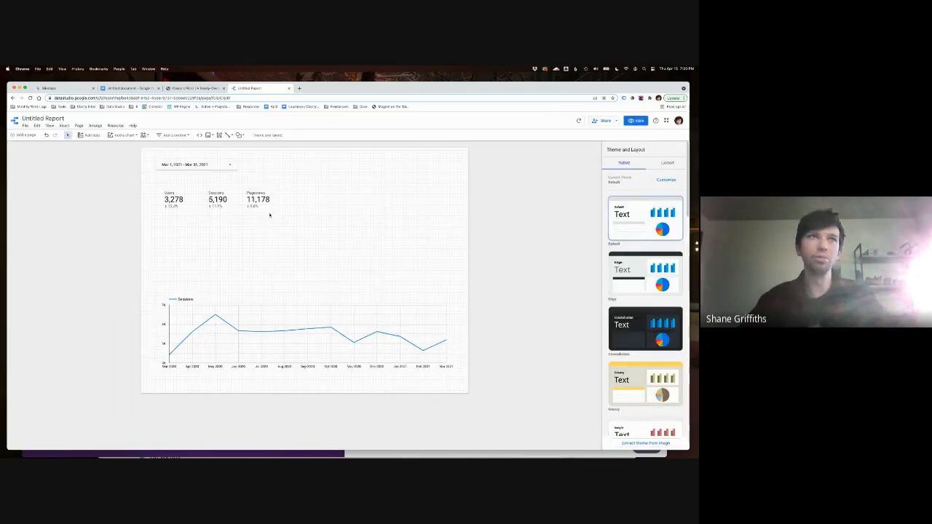
pyautogui.click(121, 136)
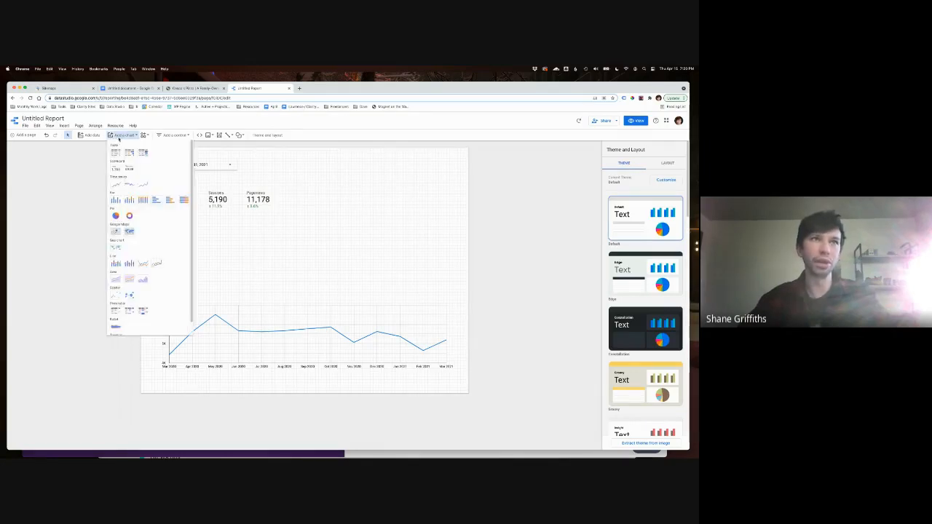
pyautogui.click(115, 215)
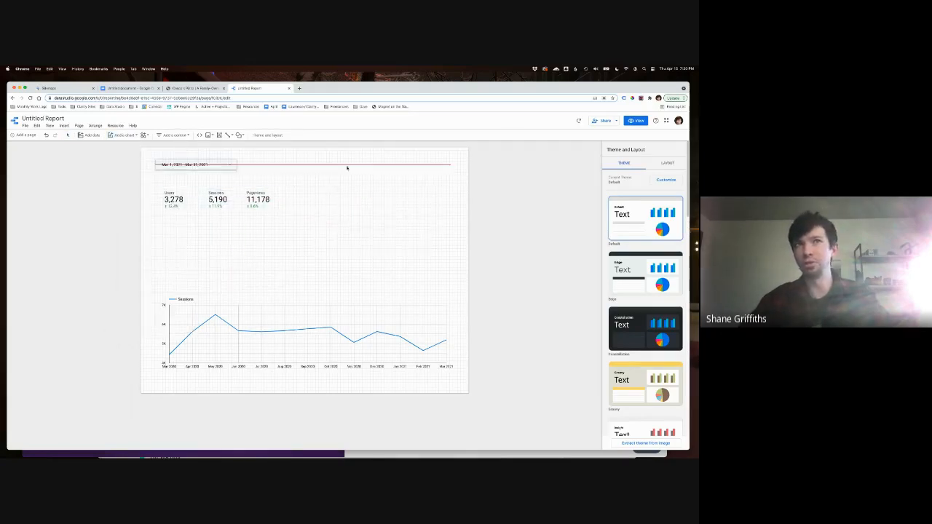
pyautogui.moveTo(347, 166); pyautogui.dragTo(451, 241)
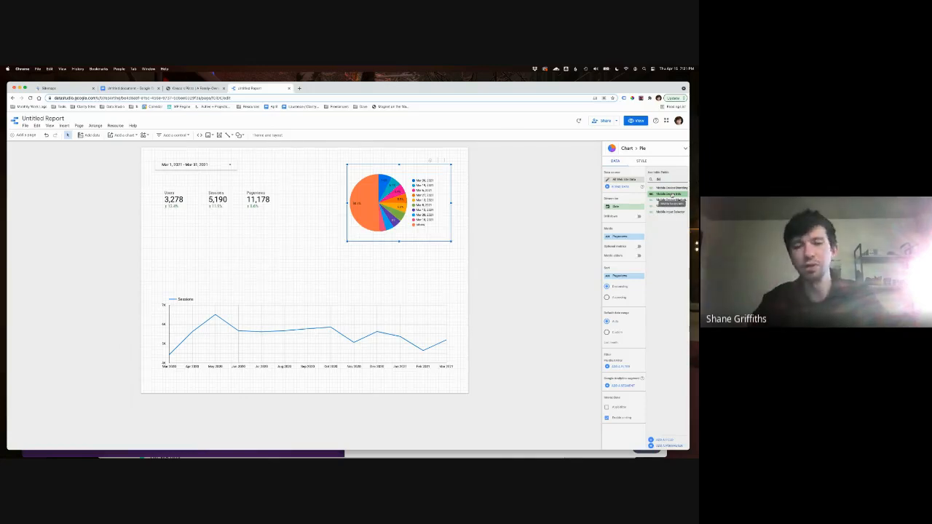
# Set the pie chart's dimension to Device Category and its metric to Sessions
pyautogui.write('vice')
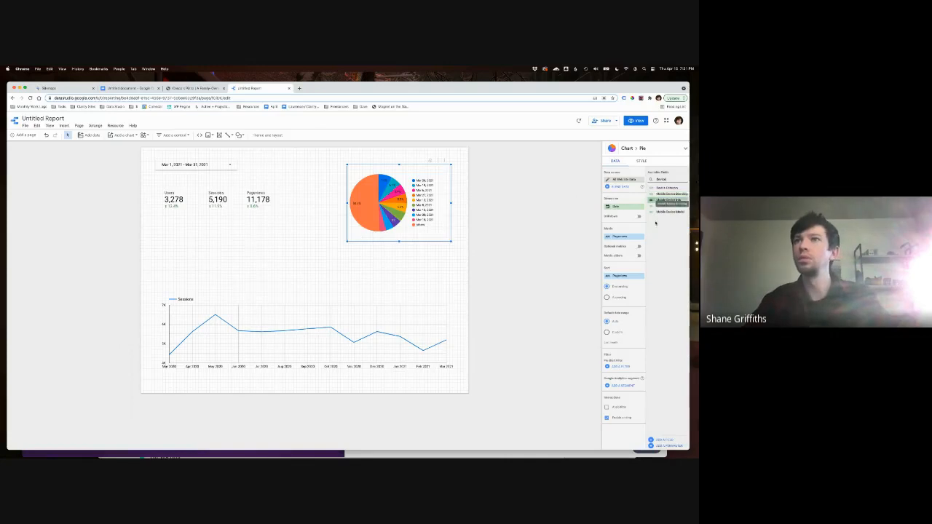
pyautogui.moveTo(666, 188); pyautogui.dragTo(624, 207)
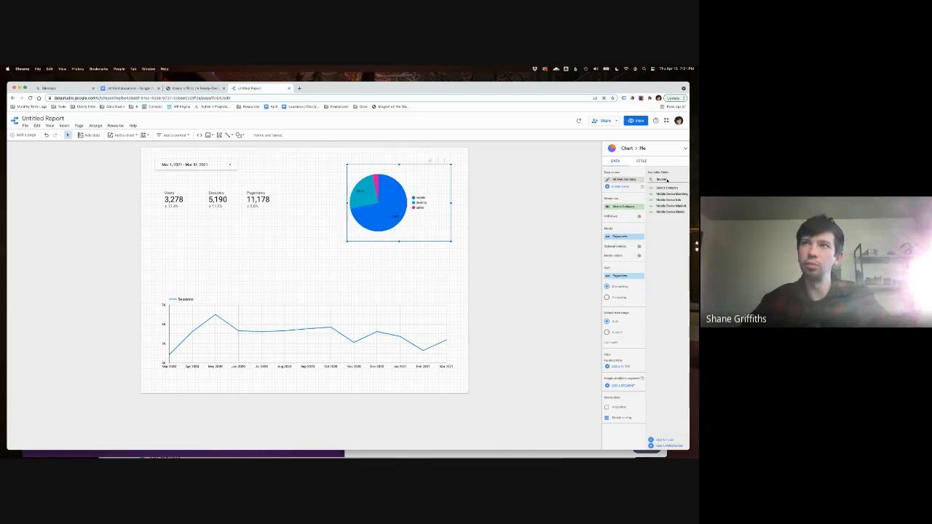
pyautogui.moveTo(667, 179); pyautogui.dragTo(656, 180)
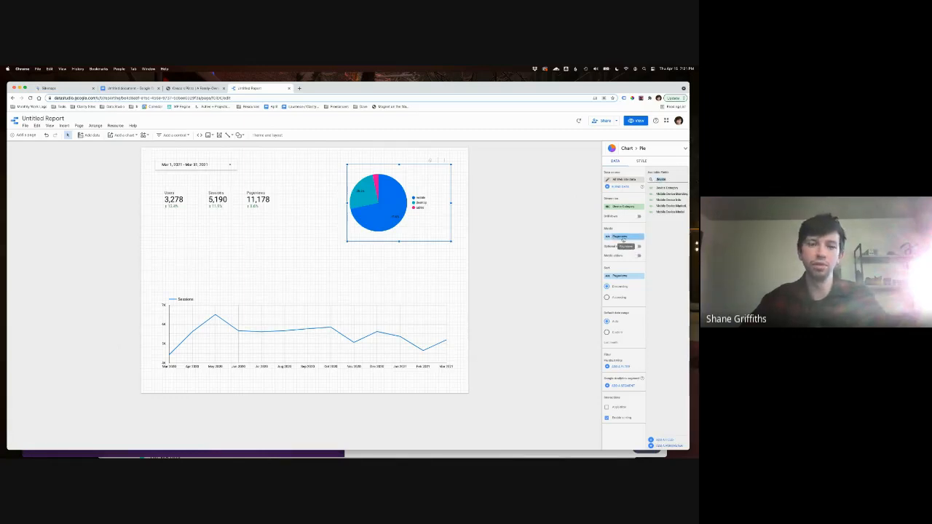
pyautogui.write('sessions')
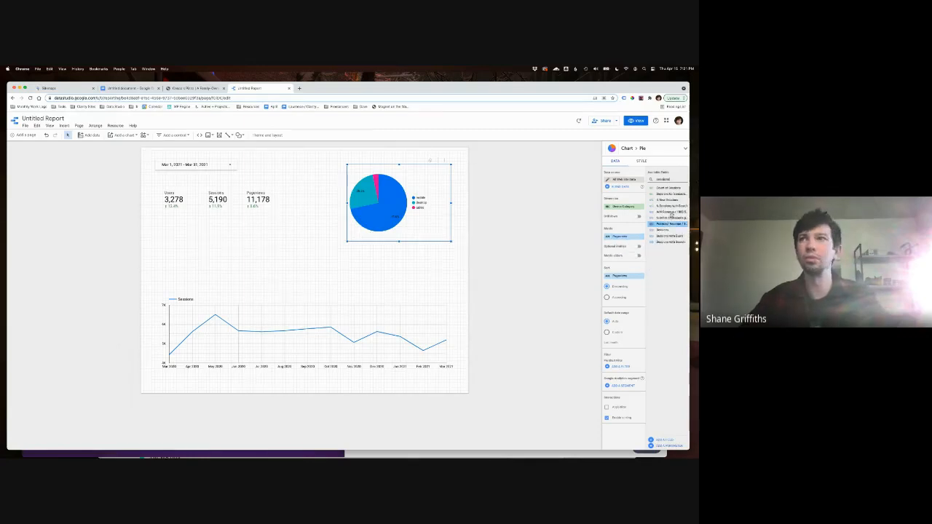
pyautogui.moveTo(663, 231); pyautogui.dragTo(623, 237)
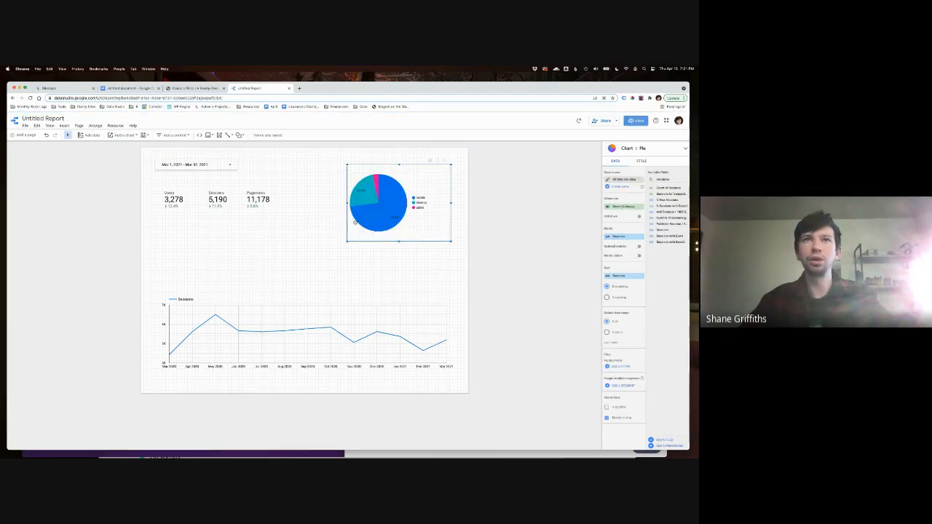
# Examine the device category pie chart and its slices in the report's view mode
pyautogui.press('super+shift+p')
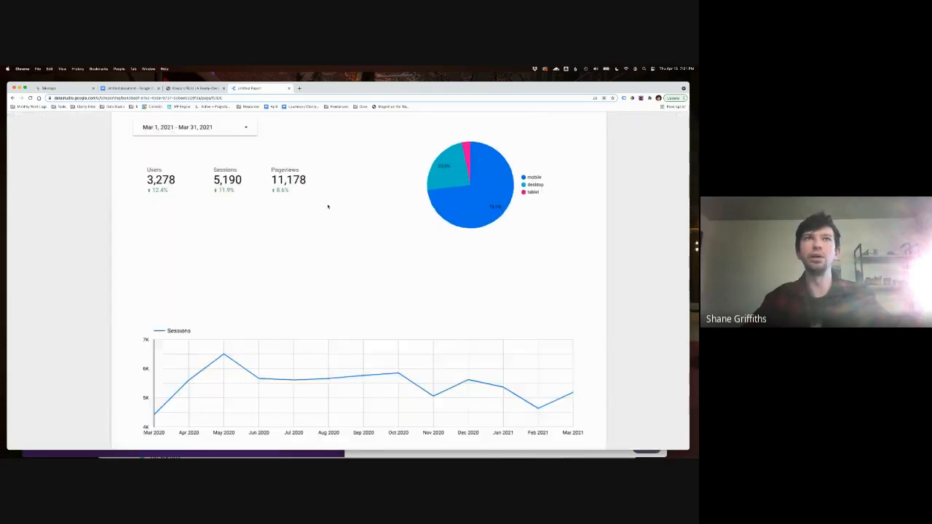
pyautogui.moveTo(493, 208)
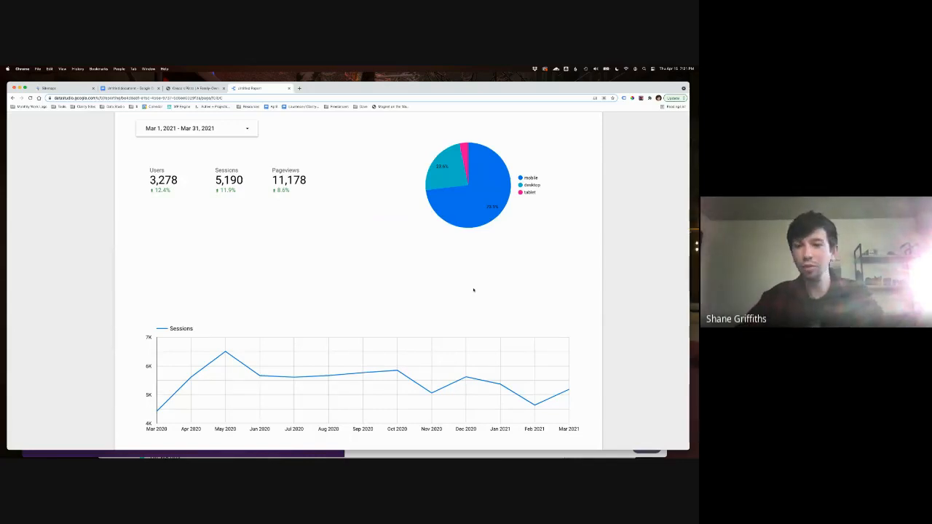
pyautogui.moveTo(467, 177)
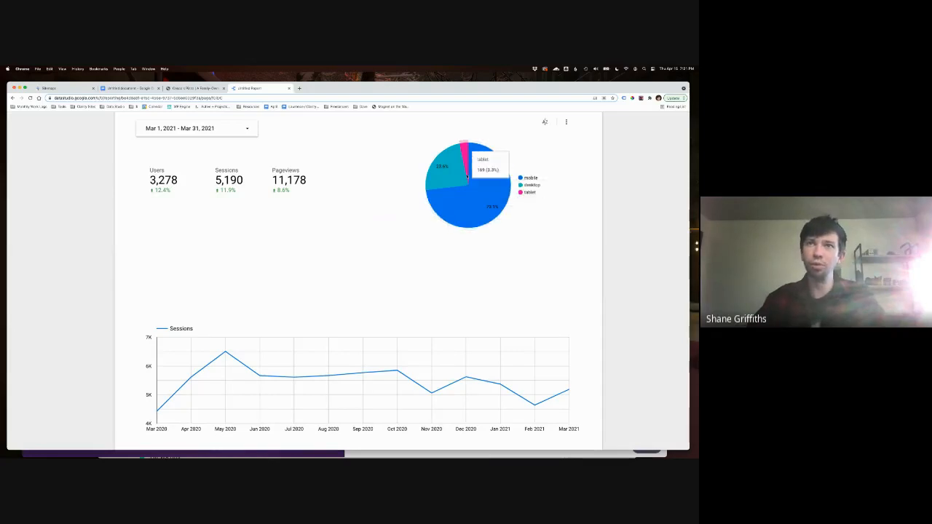
pyautogui.moveTo(363, 377)
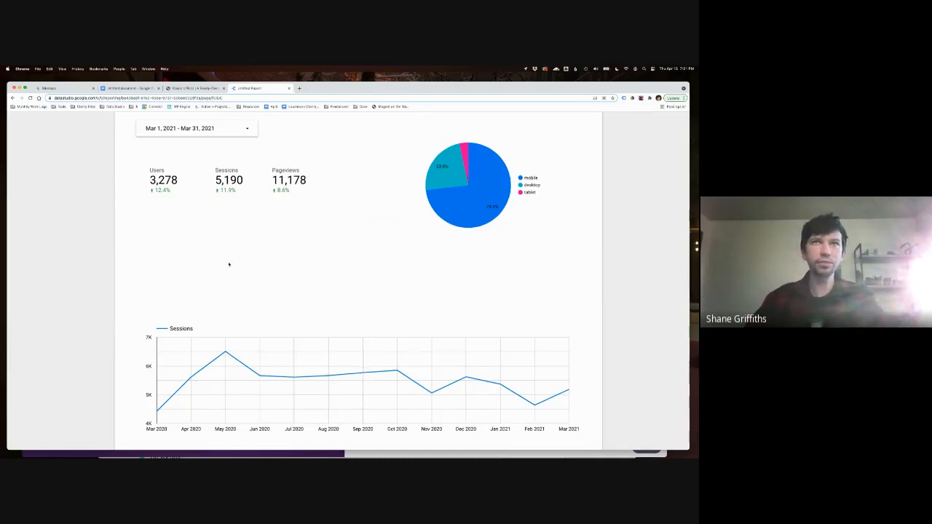
pyautogui.press('Escape')
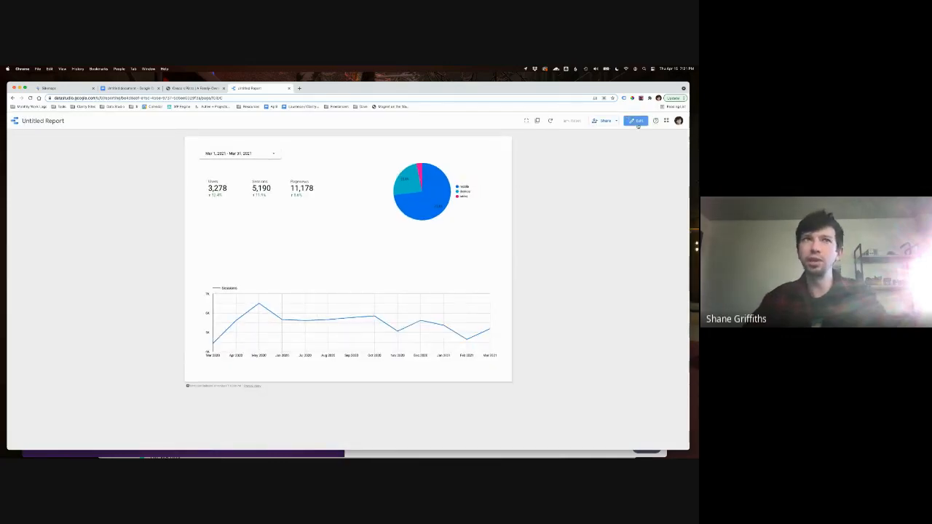
# Return the report to edit mode and add a table below the scorecards with Default Channel Grouping as its dimension
pyautogui.press('super+shift+e')
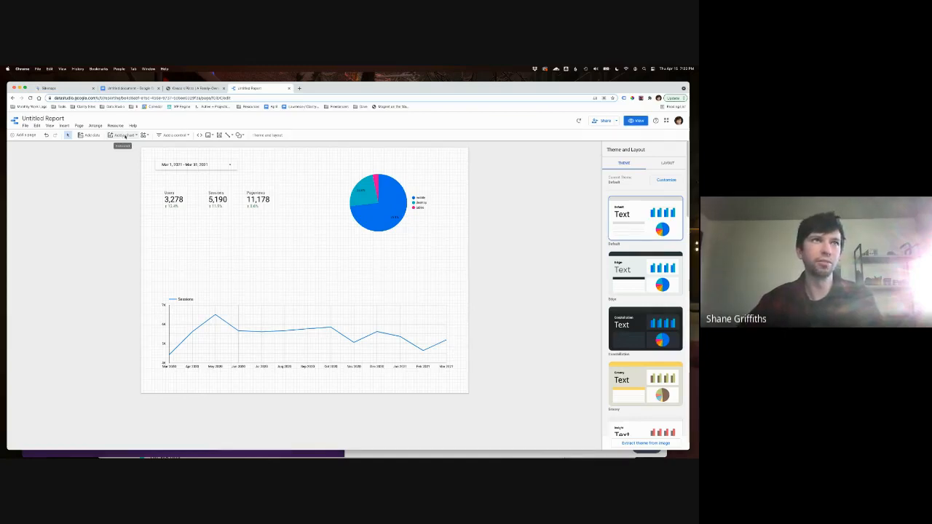
pyautogui.click(135, 137)
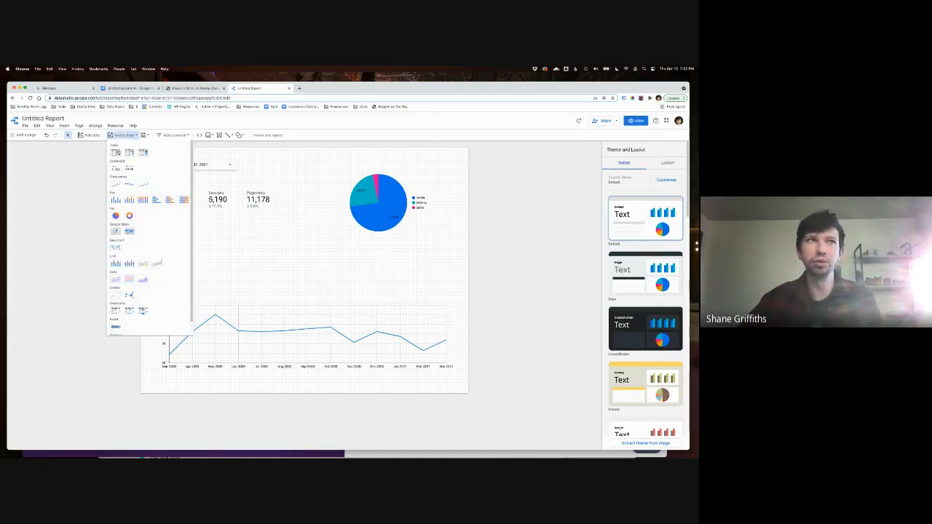
pyautogui.click(115, 152)
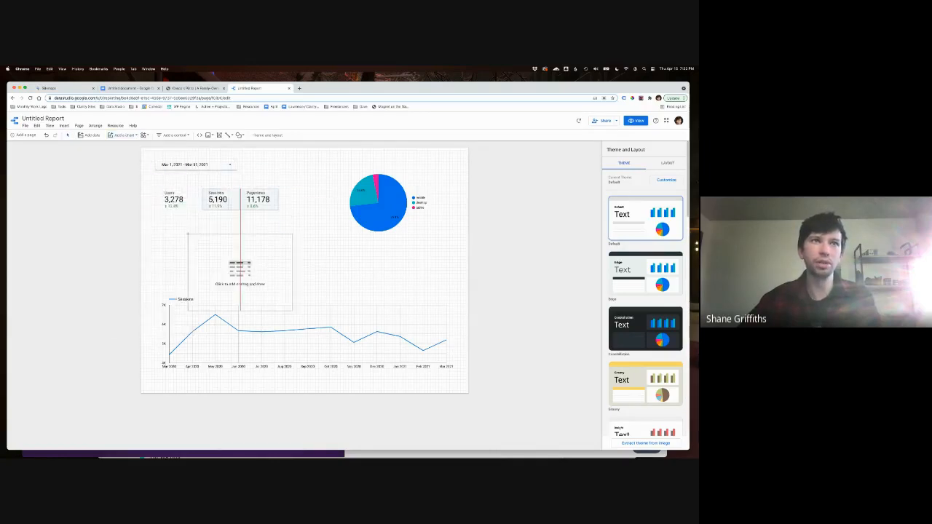
pyautogui.click(164, 215)
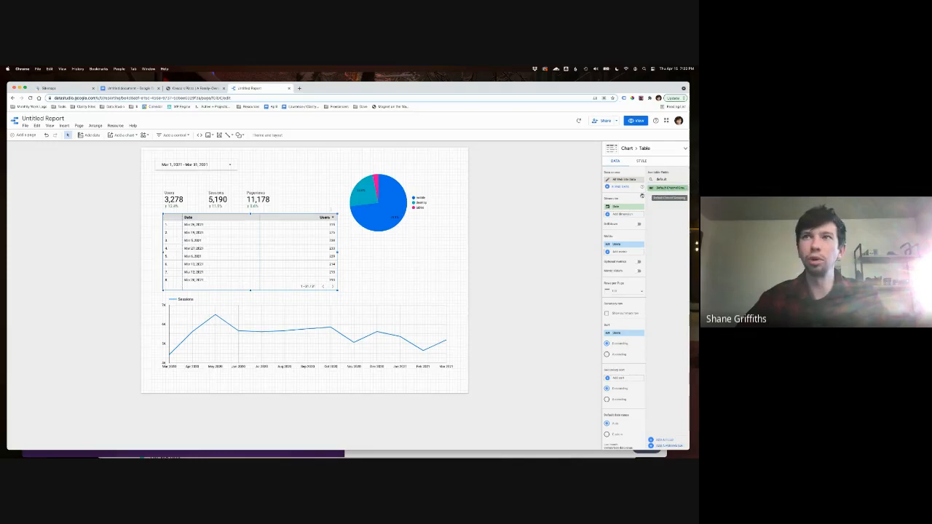
pyautogui.moveTo(669, 187); pyautogui.dragTo(625, 208)
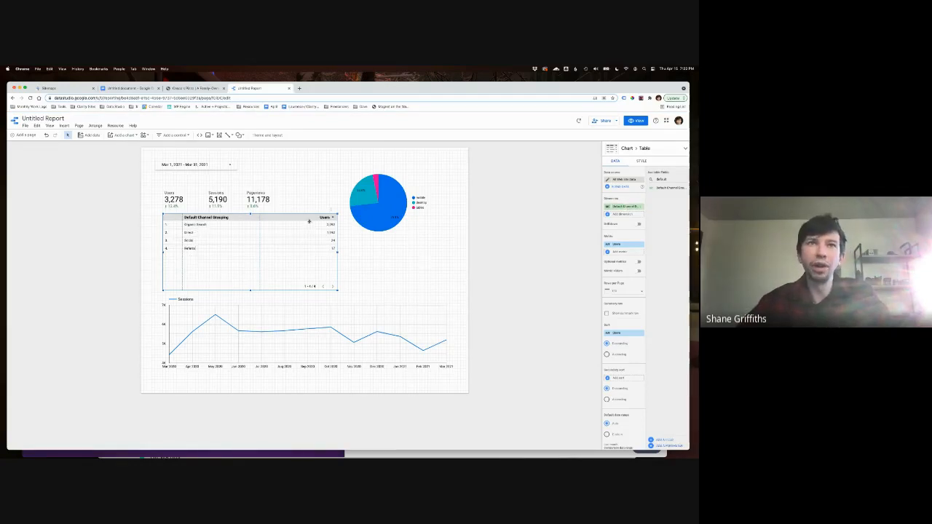
# Replace the Default Channel Grouping table's metric with Sessions
pyautogui.doubleClick(666, 180)
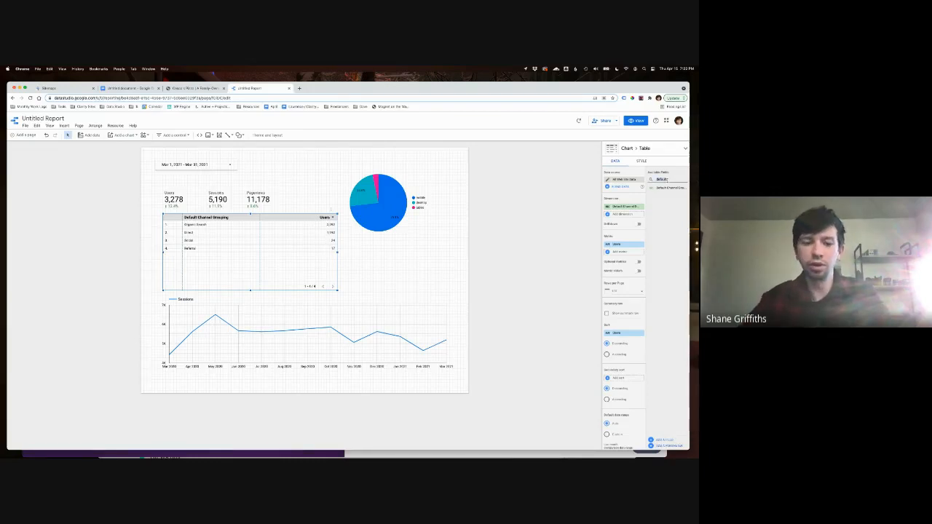
pyautogui.write('sessions')
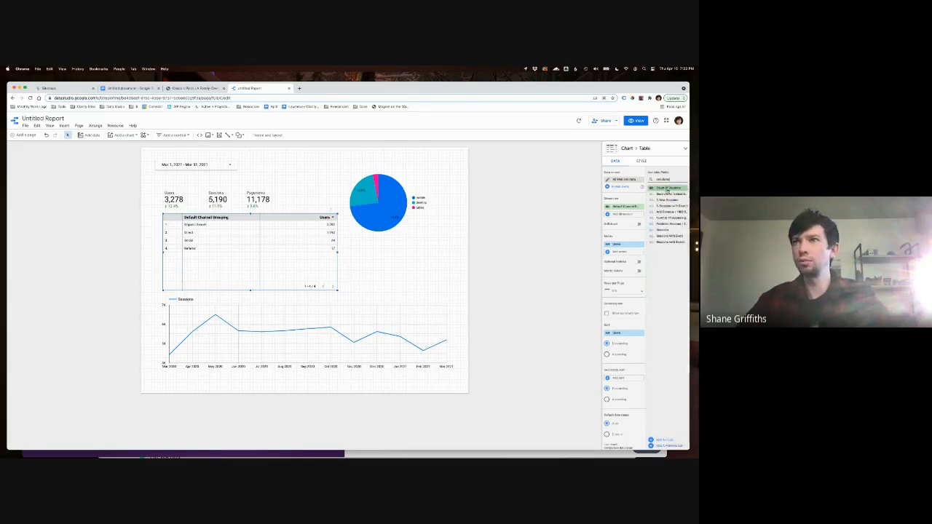
pyautogui.moveTo(665, 230); pyautogui.dragTo(618, 245)
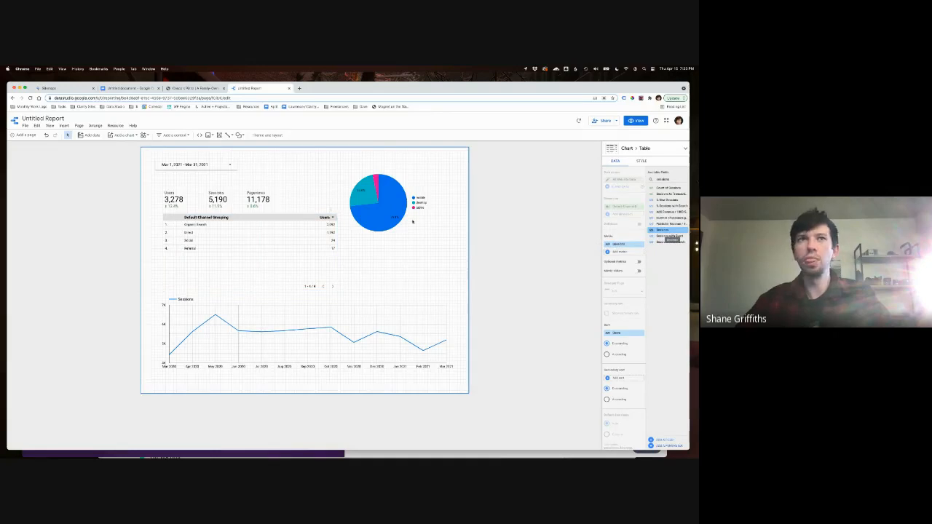
pyautogui.click(287, 239)
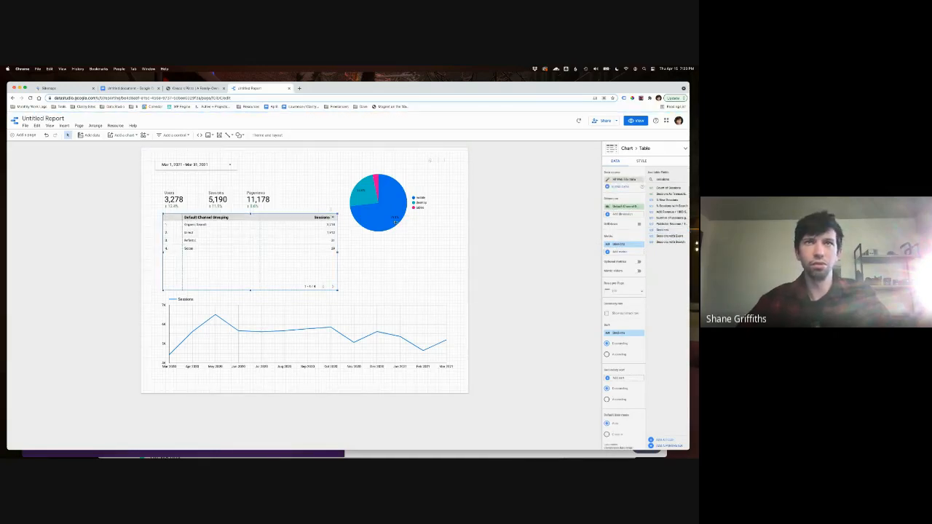
# Move the device category pie chart up and right into the page's upper-right corner
pyautogui.click(386, 208)
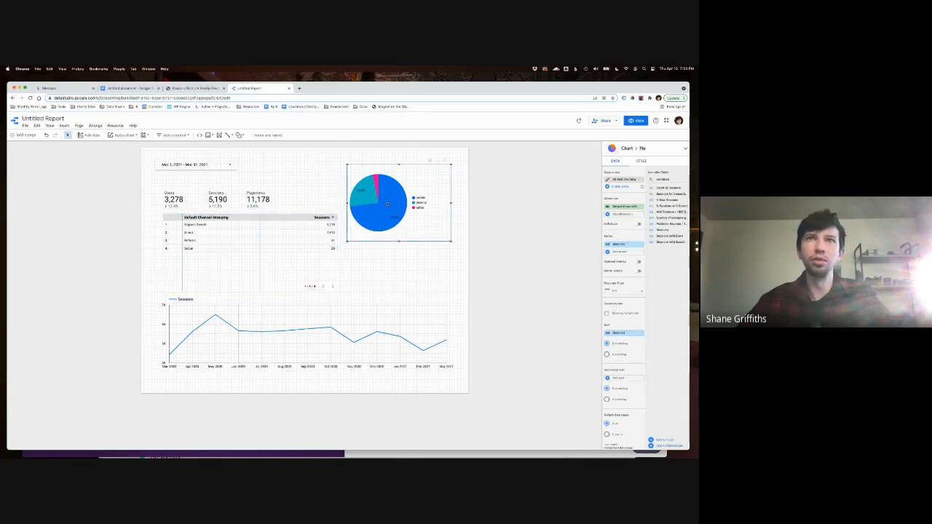
pyautogui.moveTo(390, 203); pyautogui.dragTo(410, 186)
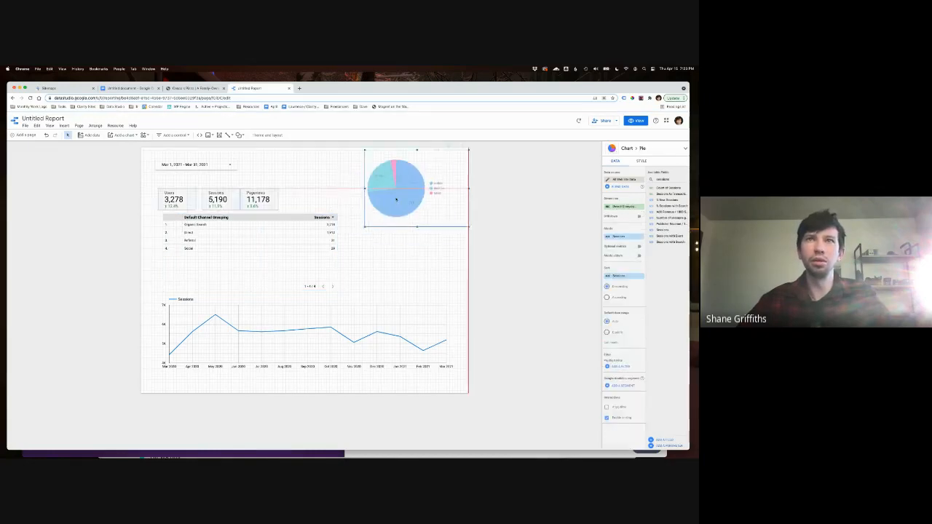
# Add the Phone Call and Specials Button goal completions as metrics in the channel table
pyautogui.click(285, 244)
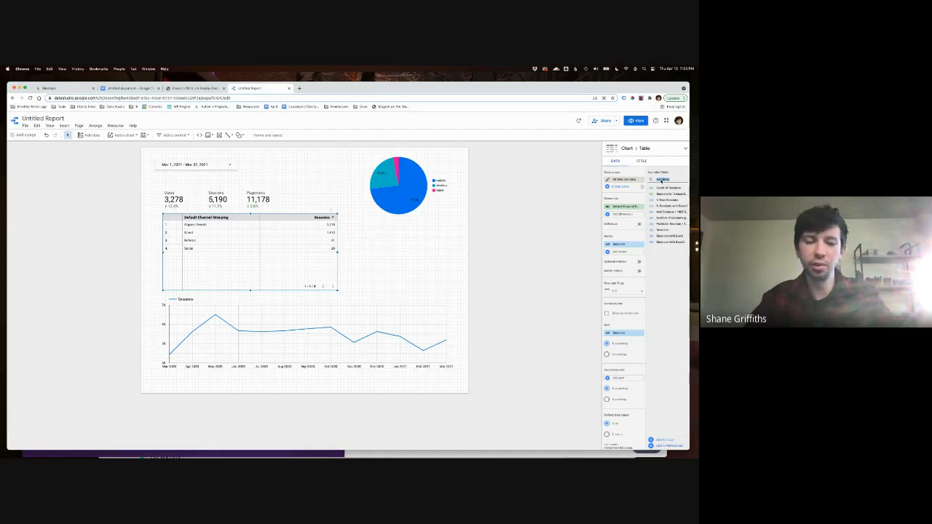
pyautogui.write('dir')
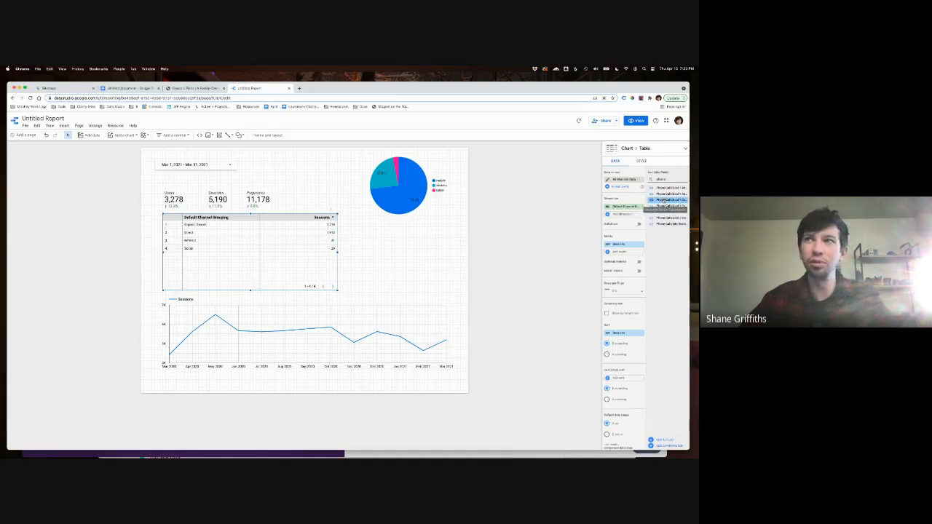
pyautogui.moveTo(664, 201); pyautogui.dragTo(621, 252)
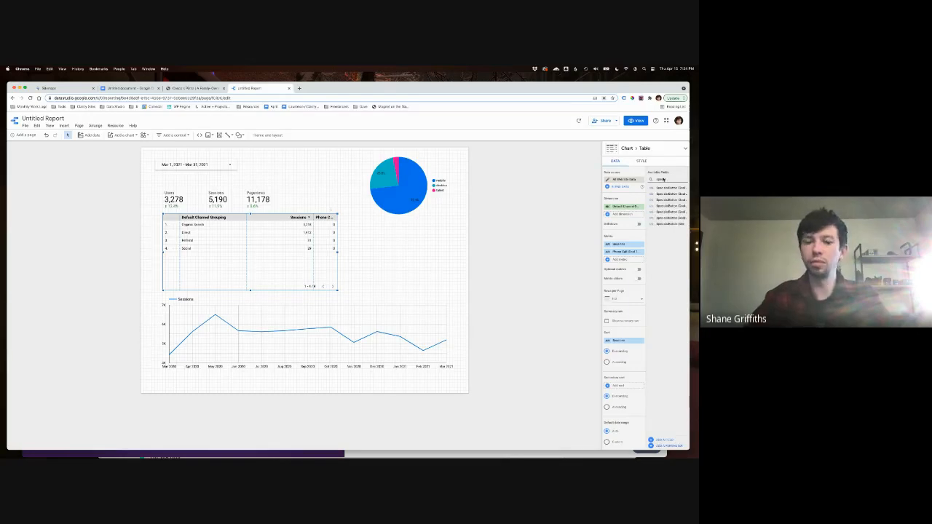
pyautogui.write('m')
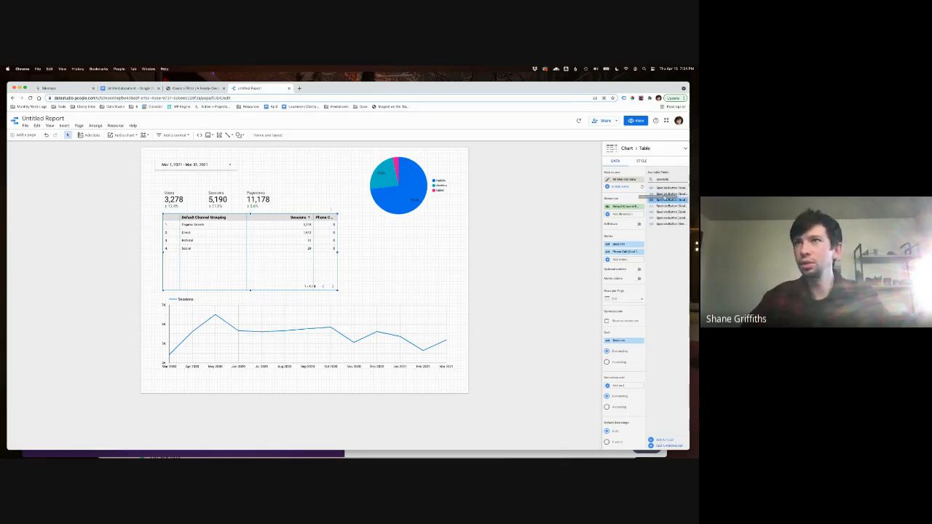
pyautogui.moveTo(667, 201); pyautogui.dragTo(664, 242)
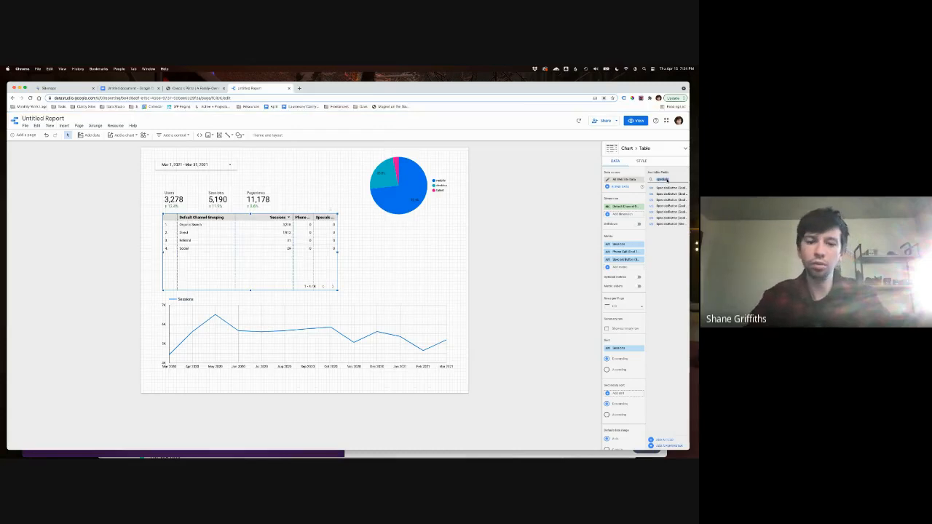
# Add the Order Online goal completions as the channel table's last metric
pyautogui.write('order')
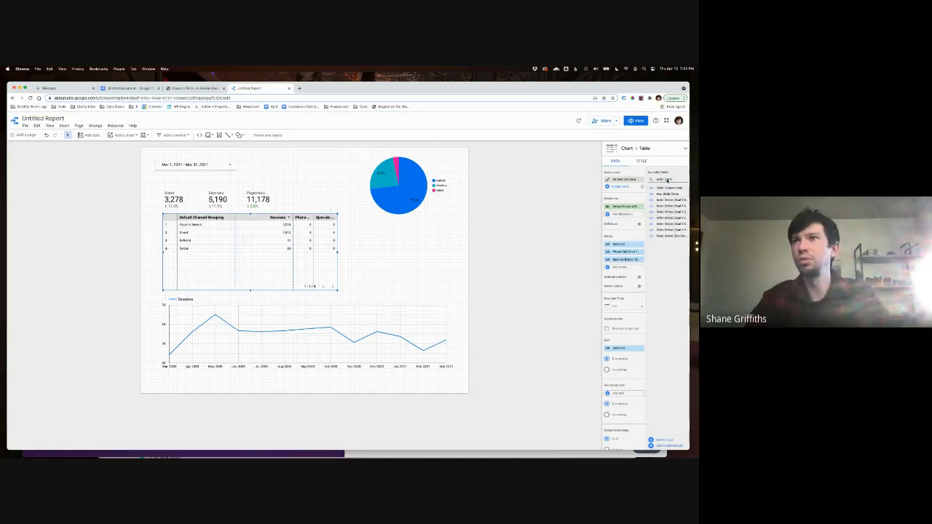
pyautogui.write(' onl')
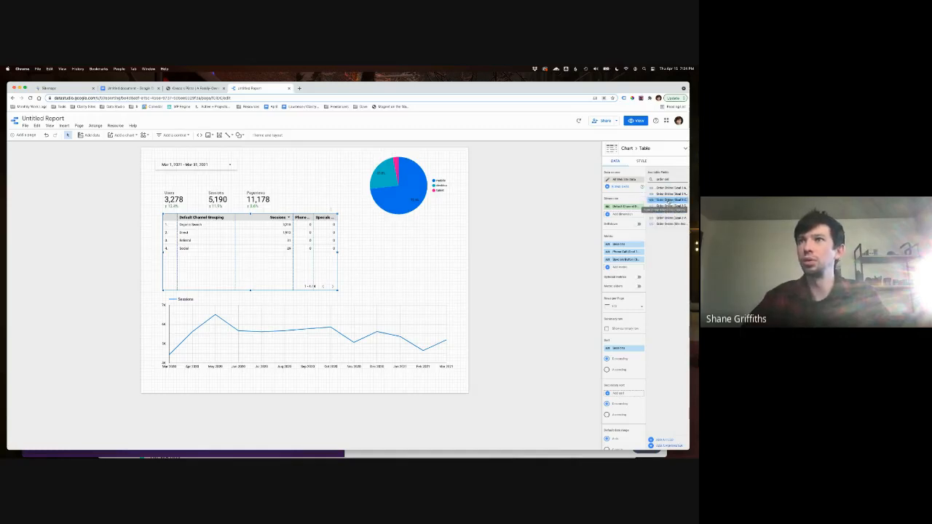
pyautogui.moveTo(664, 199); pyautogui.dragTo(621, 268)
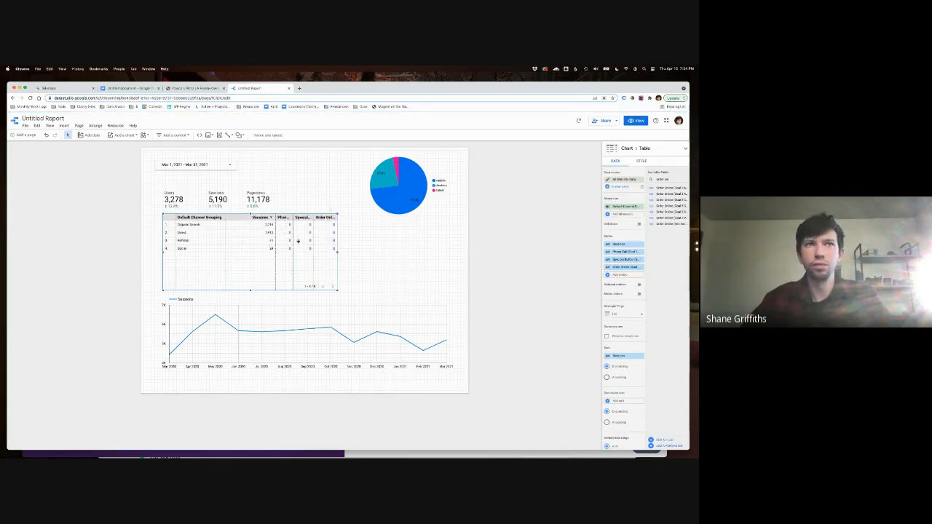
# Insert Bounce Rate and Avg. Session Duration as table metrics between Sessions and the Phone Call goal
pyautogui.tripleClick(651, 178)
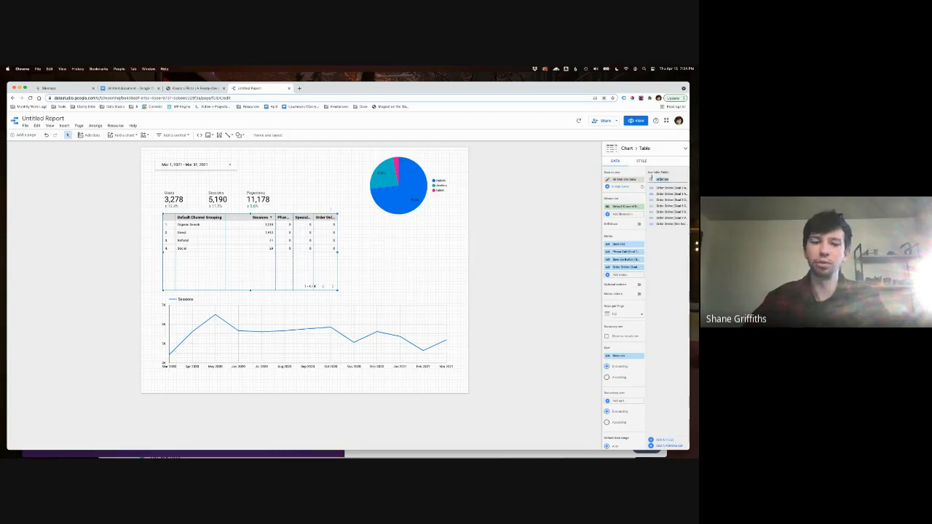
pyautogui.press('BackSpace')
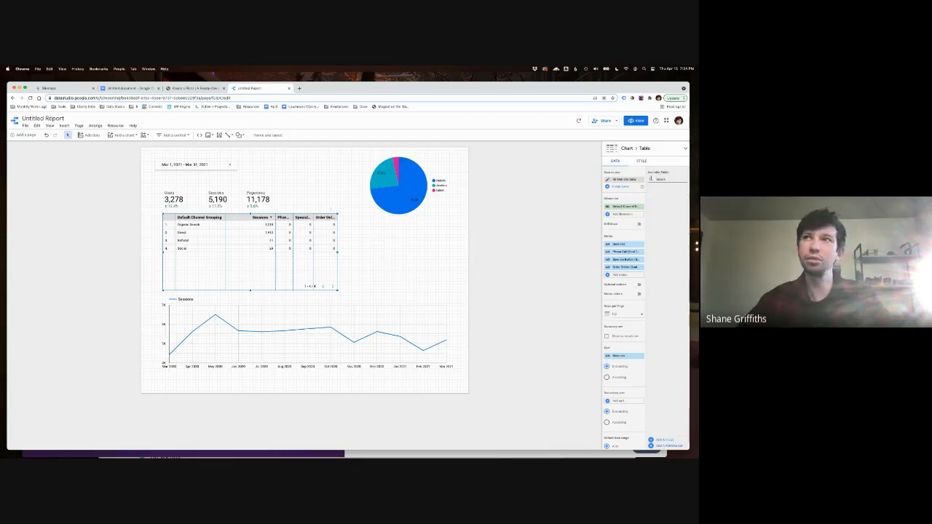
pyautogui.write('session')
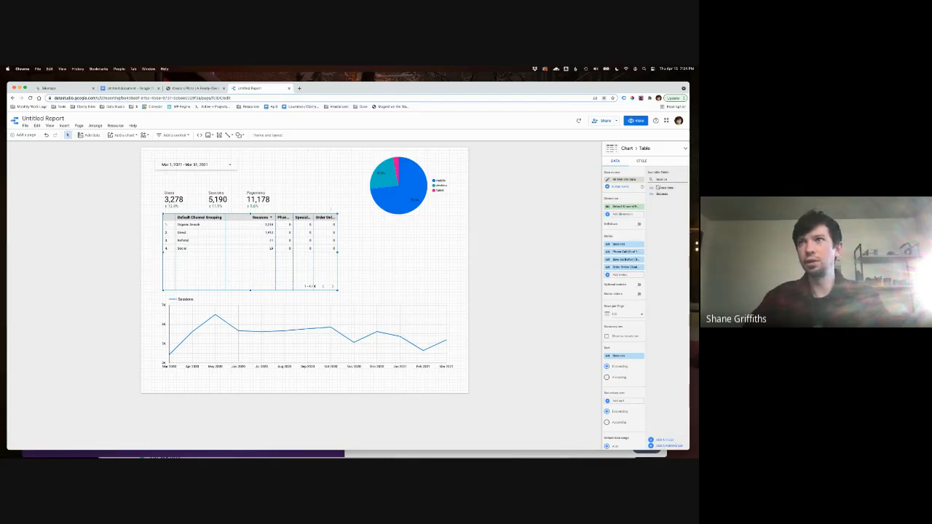
pyautogui.moveTo(658, 186); pyautogui.dragTo(618, 255)
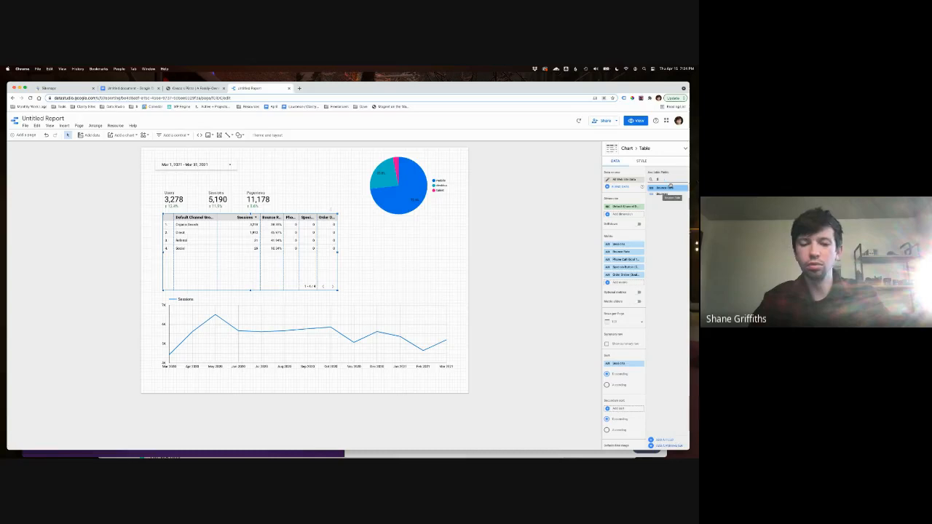
pyautogui.write('duration')
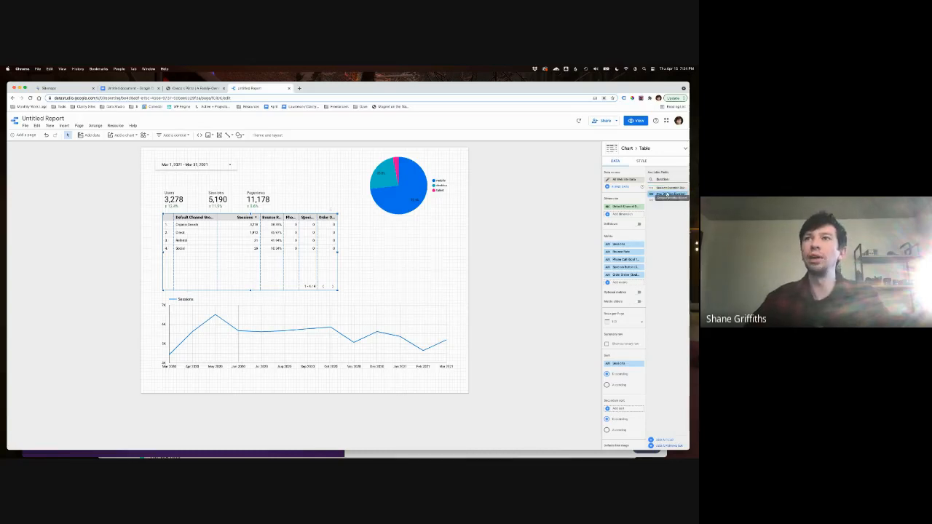
pyautogui.moveTo(670, 195); pyautogui.dragTo(622, 260)
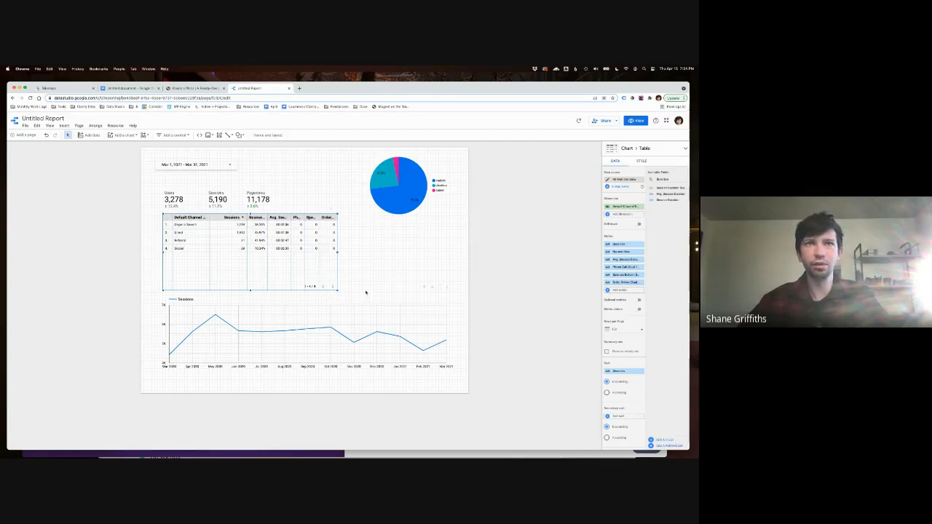
# Widen the channel table to nearly the full page width and lower its upper edge to clear the pie chart
pyautogui.moveTo(365, 292); pyautogui.dragTo(443, 286)
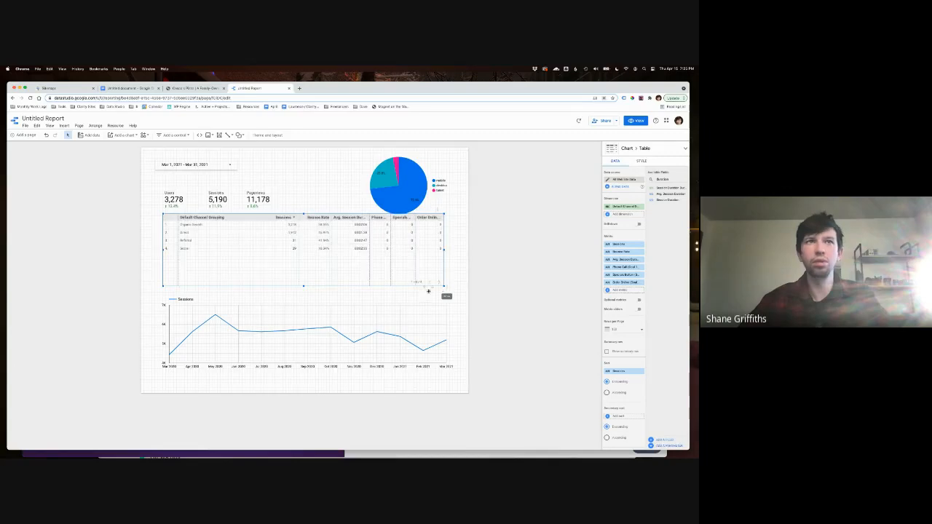
pyautogui.moveTo(304, 216); pyautogui.dragTo(304, 225)
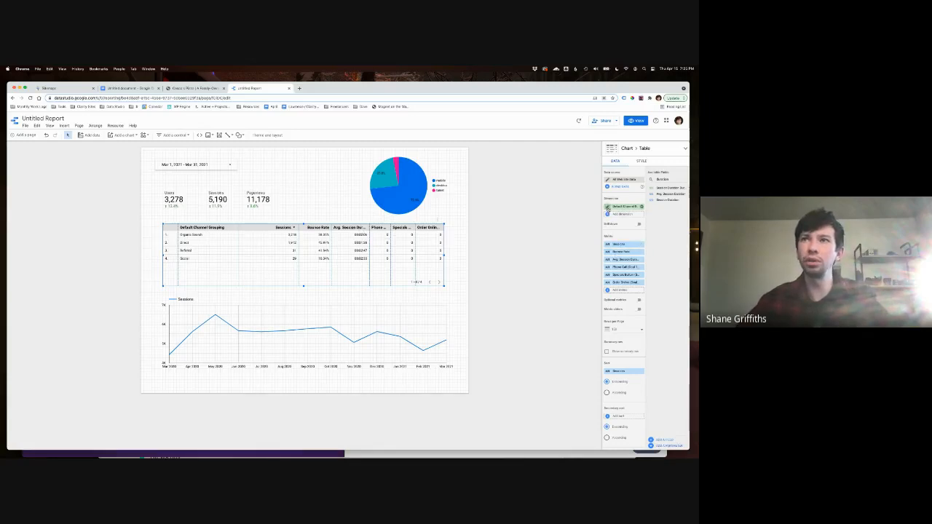
# Rename the table's channel dimension as "Source" and its Avg. Session Duration metric as "Ses. Dur"
pyautogui.click(608, 207)
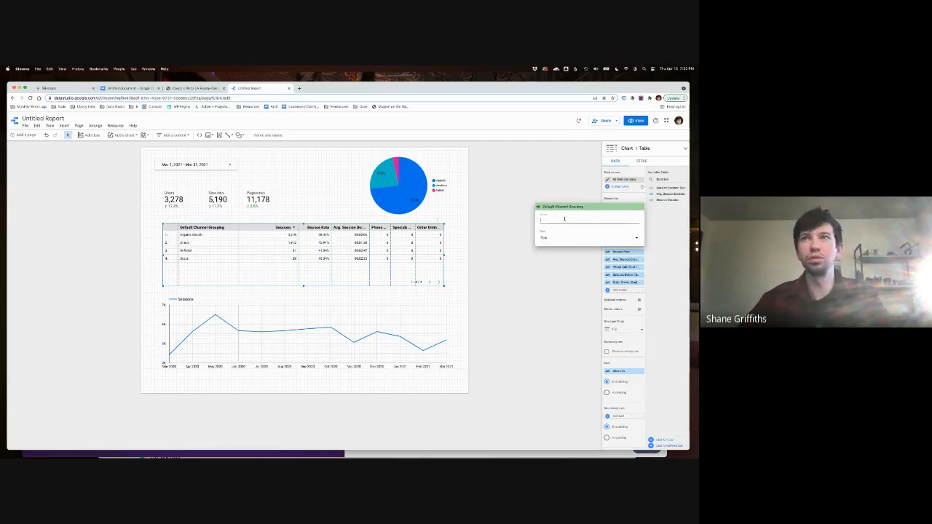
pyautogui.write('Source')
pyautogui.click(228, 234)
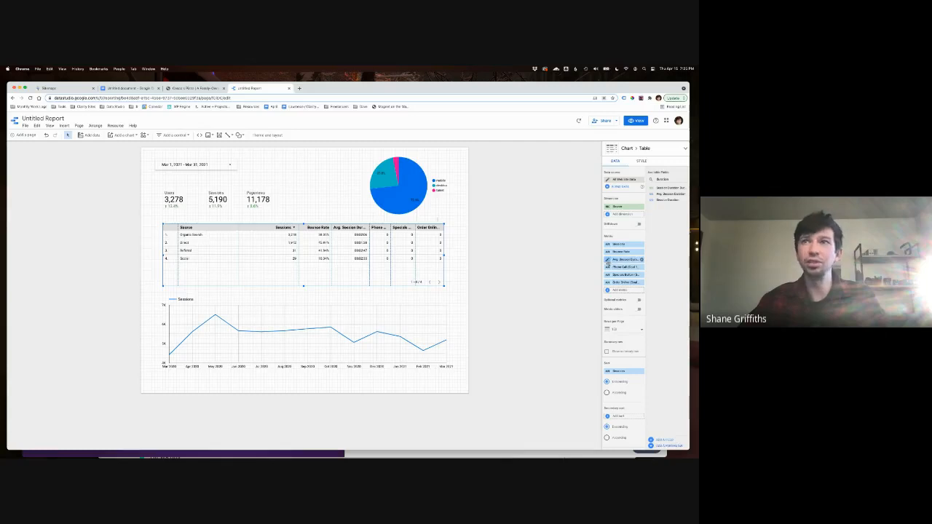
pyautogui.click(607, 260)
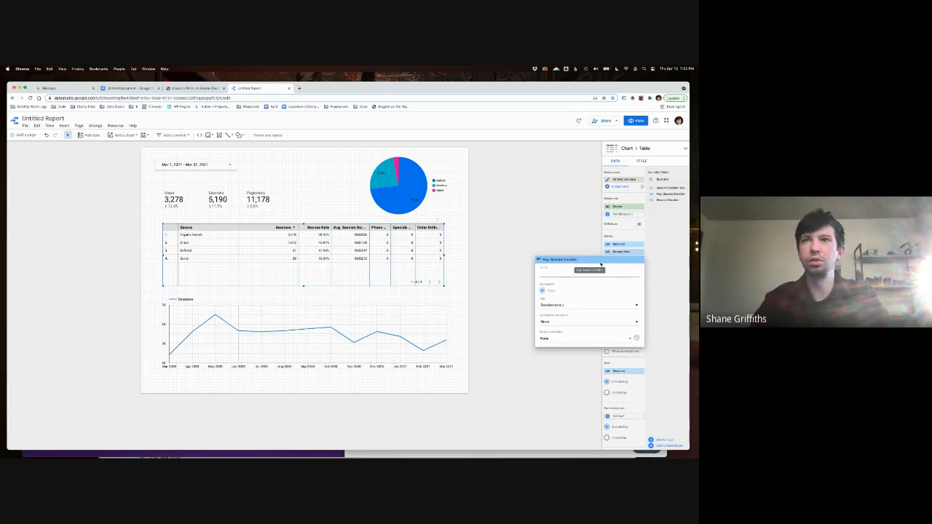
pyautogui.click(568, 273)
pyautogui.write('Ses. Dur')
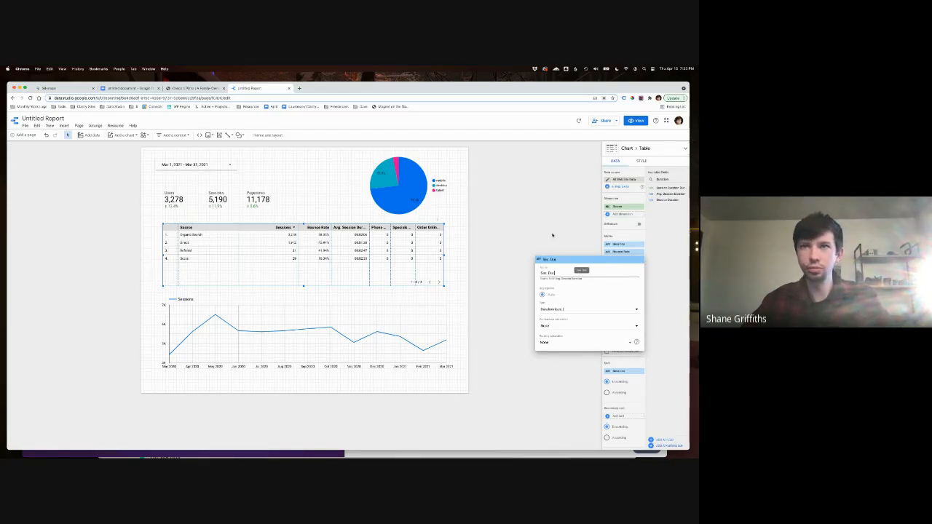
pyautogui.click(519, 228)
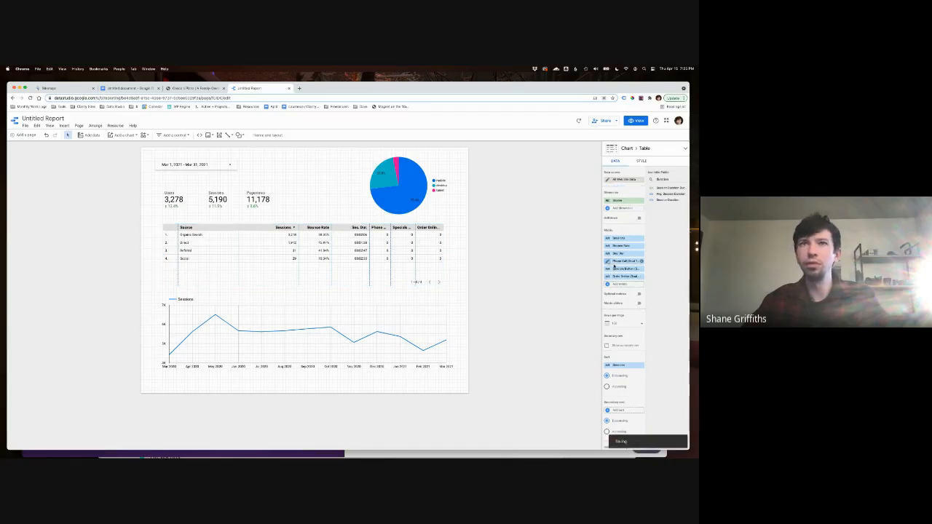
# Rename the table's Phone Call goal completions metric as "Call"
pyautogui.click(614, 262)
pyautogui.click(557, 279)
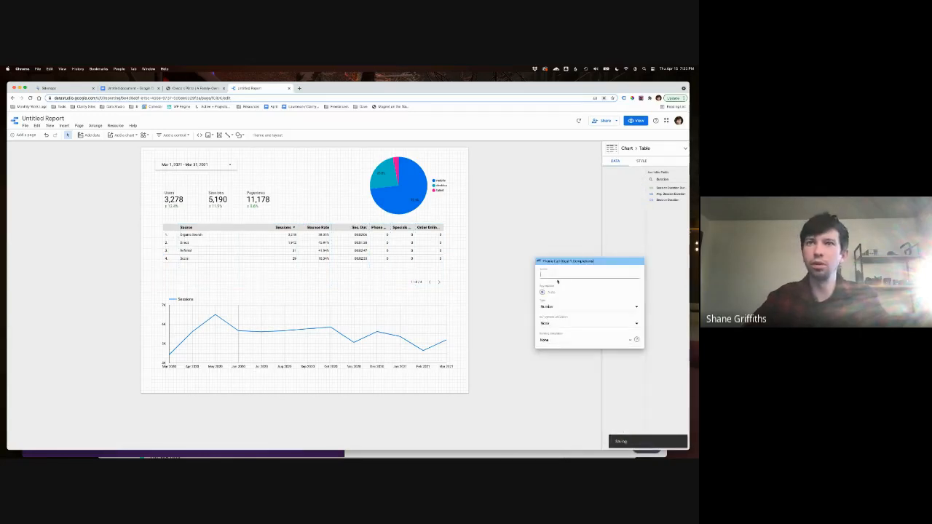
pyautogui.click(394, 231)
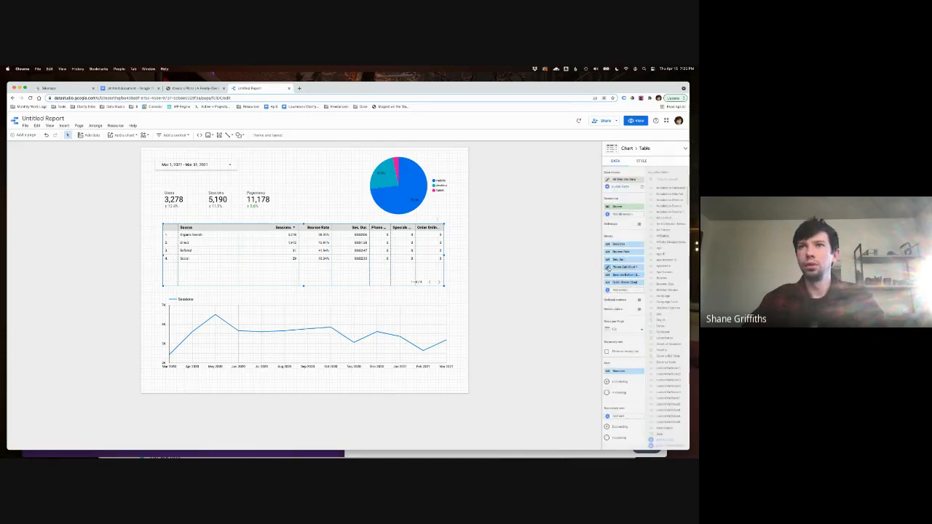
pyautogui.click(609, 267)
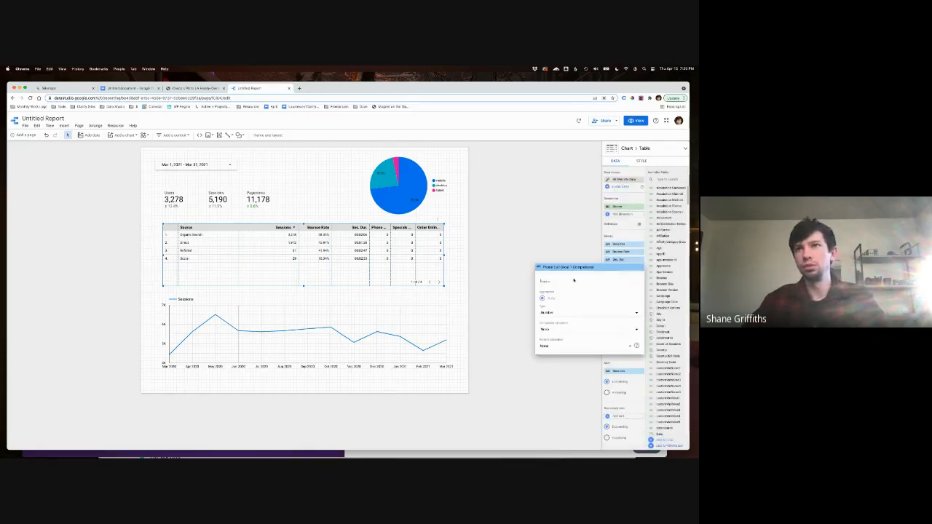
pyautogui.write('Call')
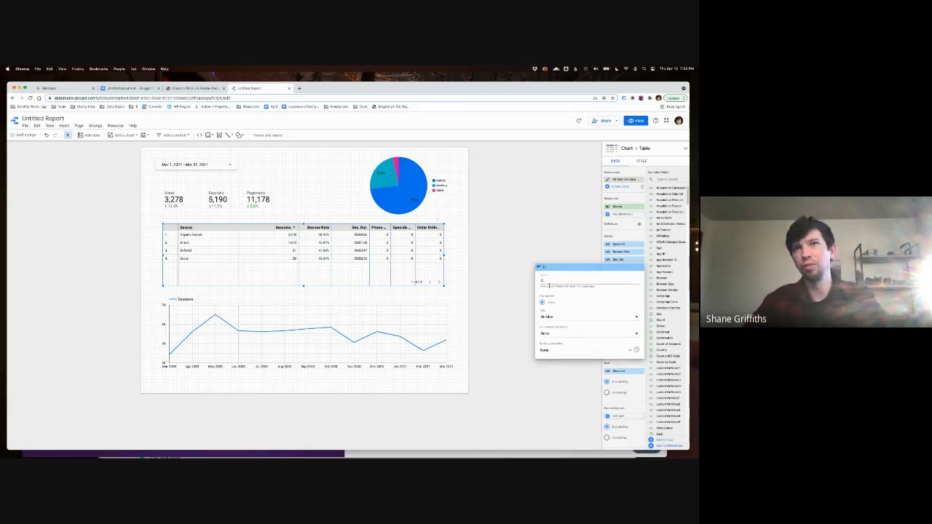
pyautogui.click(548, 228)
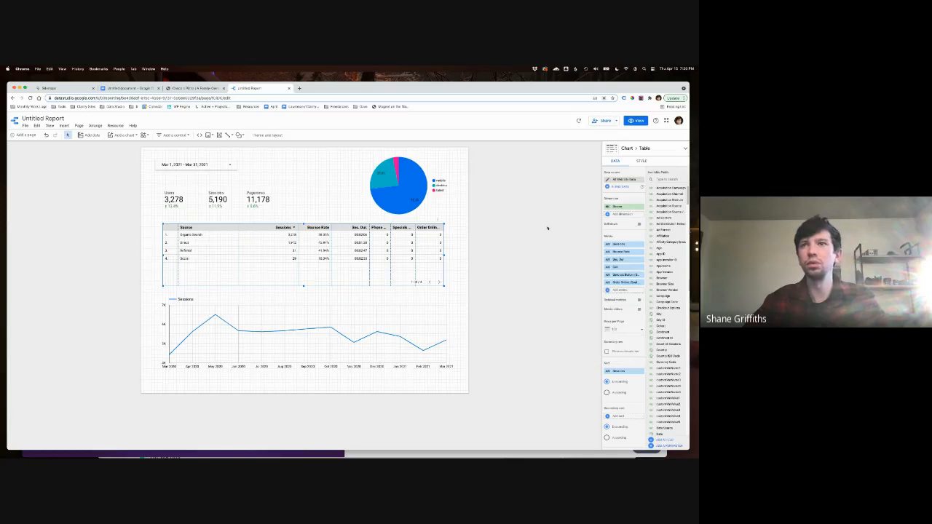
# Rename the table's Specials Button and Order Online goal completion metrics as "Specials" and "Order"
pyautogui.click(588, 269)
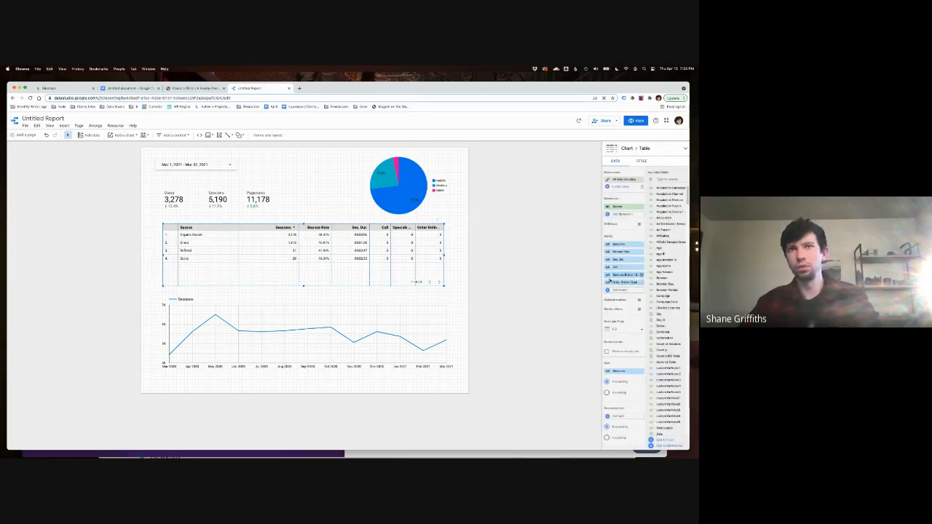
pyautogui.click(609, 274)
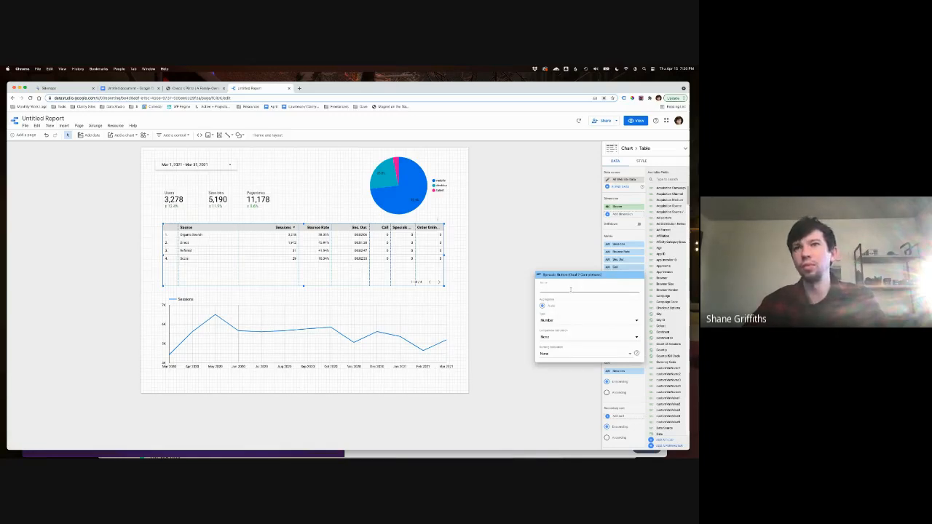
pyautogui.write('Specials')
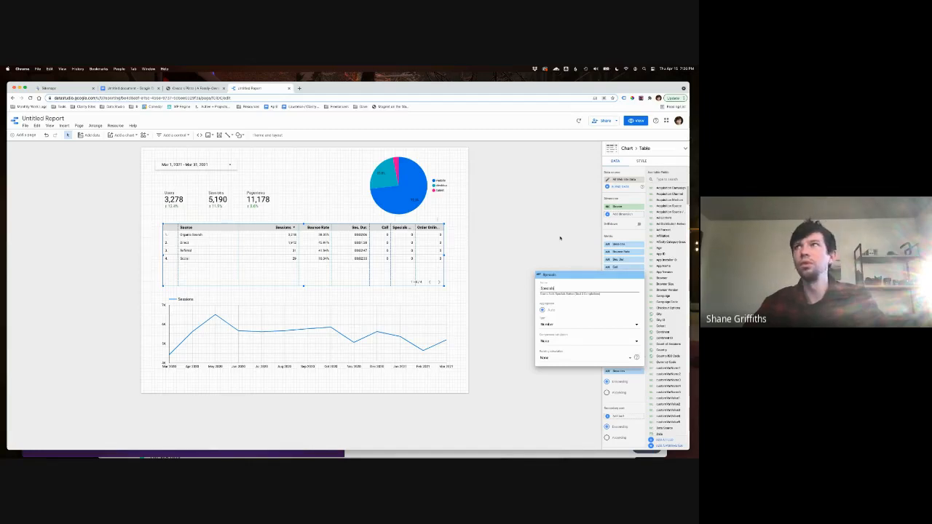
pyautogui.click(557, 236)
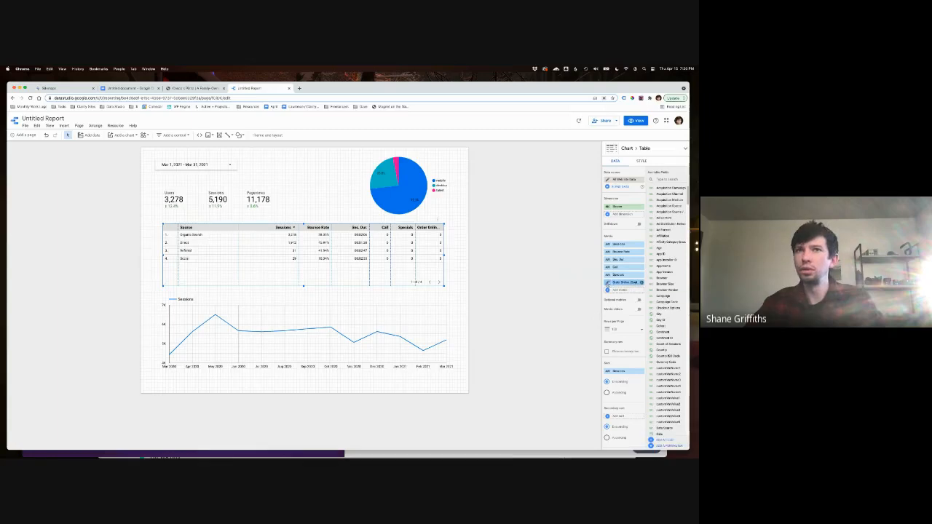
pyautogui.click(608, 283)
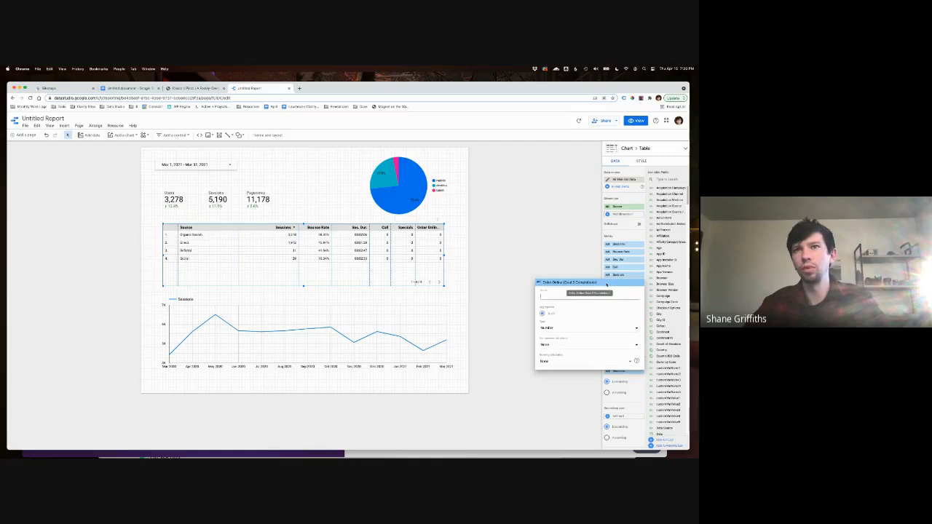
pyautogui.write('Order')
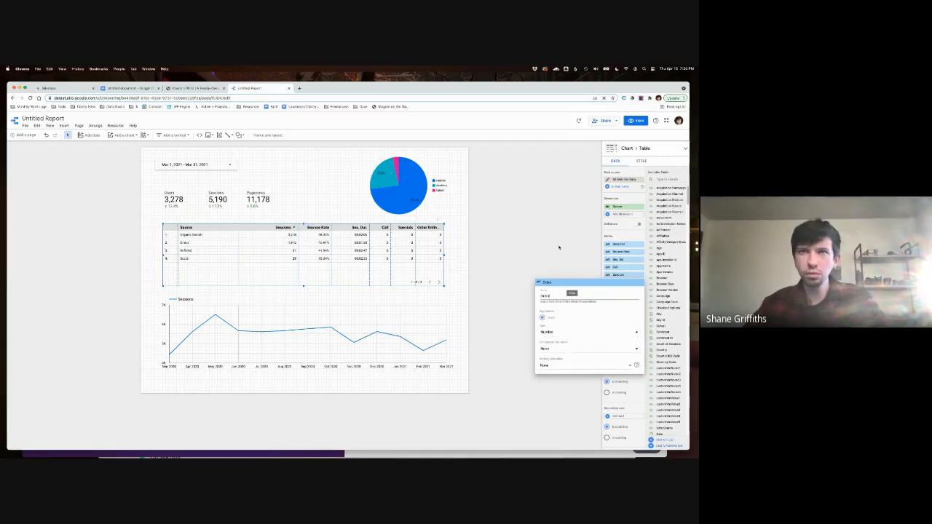
pyautogui.press('Return')
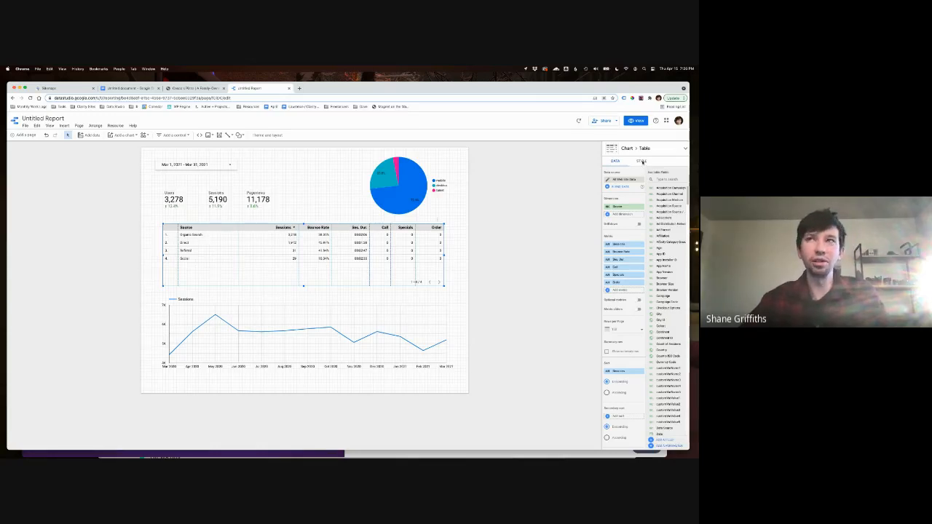
# Hide the row numbers in the channel table
pyautogui.click(641, 162)
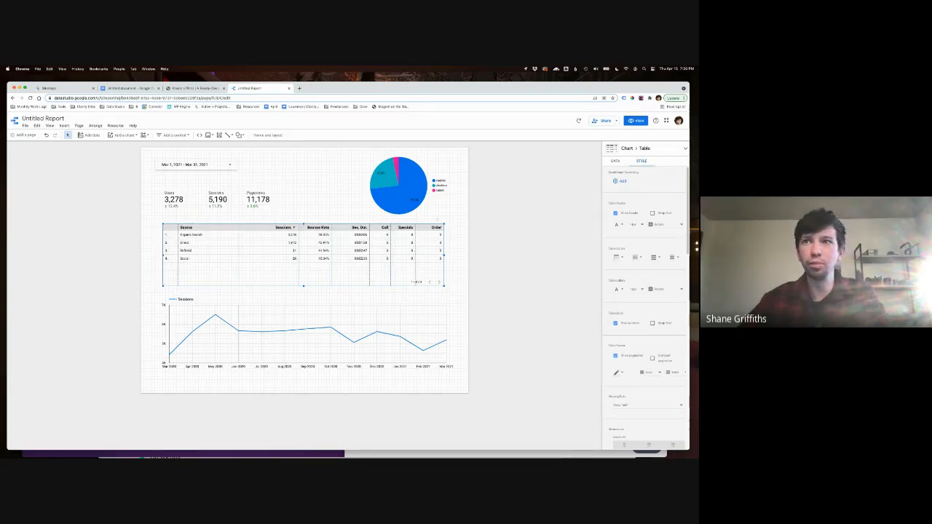
pyautogui.click(615, 323)
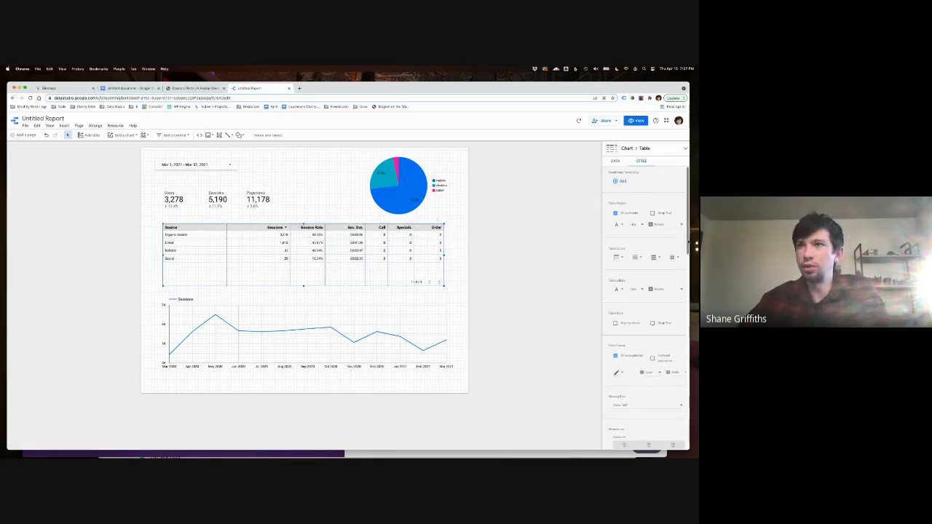
# Set the table's Bounce Rate column to 0 decimal places and enable compact numbers for the Ses. Dur. column
pyautogui.scroll(-3, 689, 243)
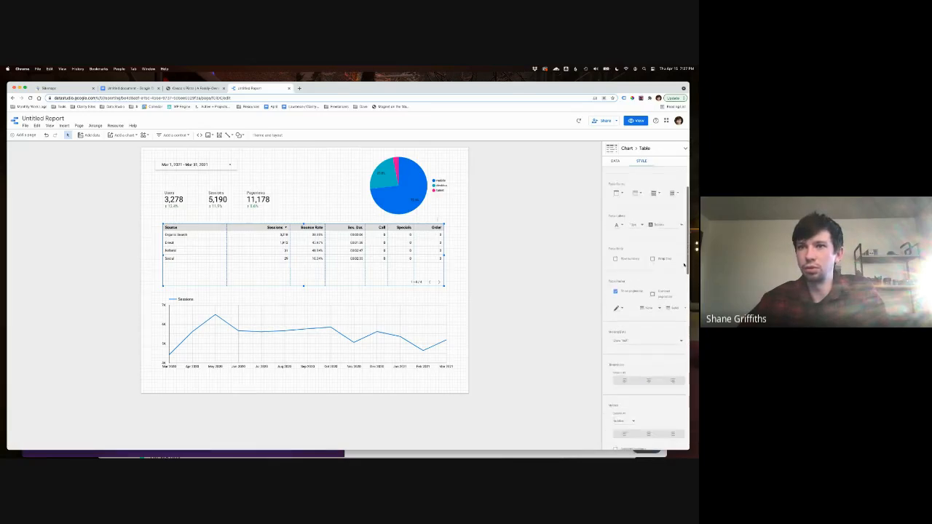
pyautogui.scroll(-2, 680, 295)
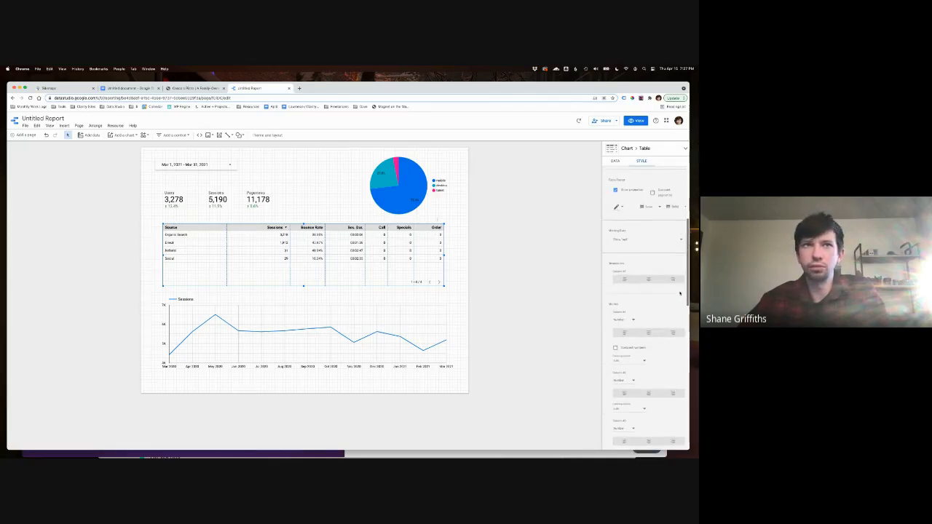
pyautogui.scroll(-1, 680, 299)
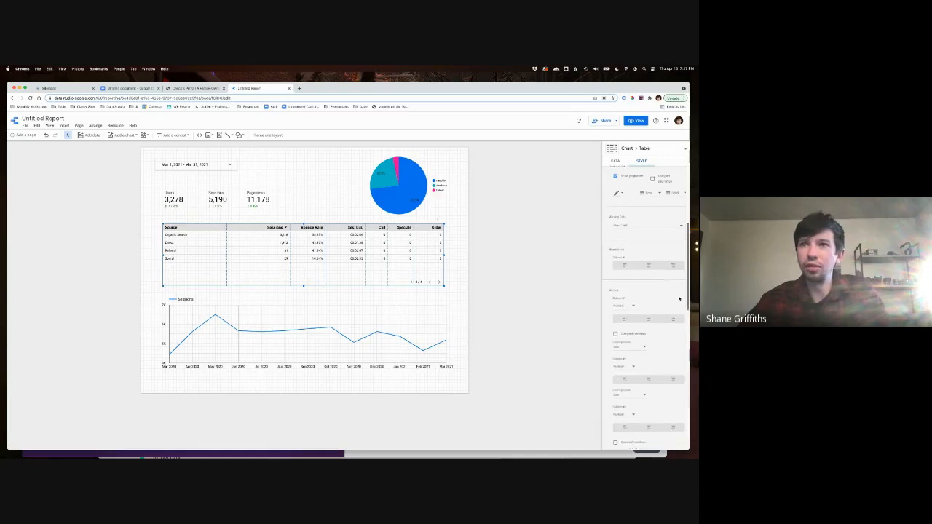
pyautogui.scroll(-1, 679, 301)
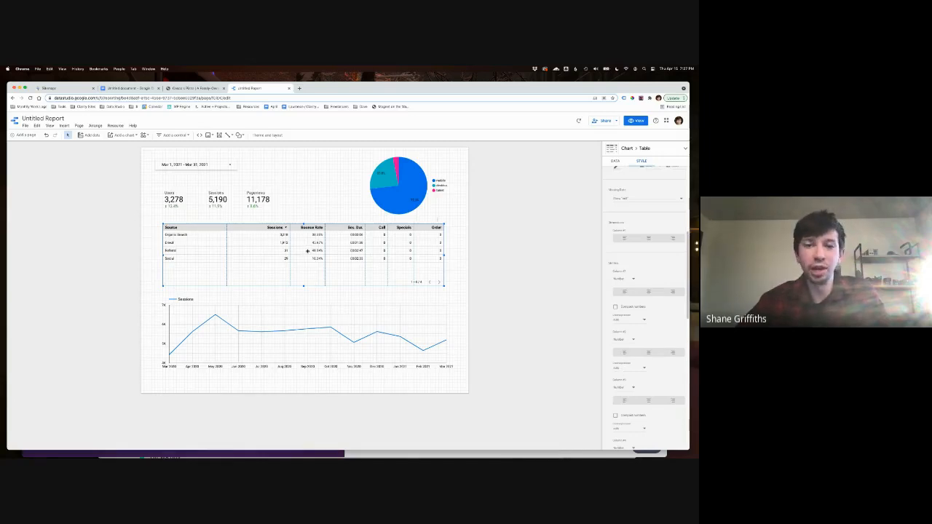
pyautogui.click(622, 369)
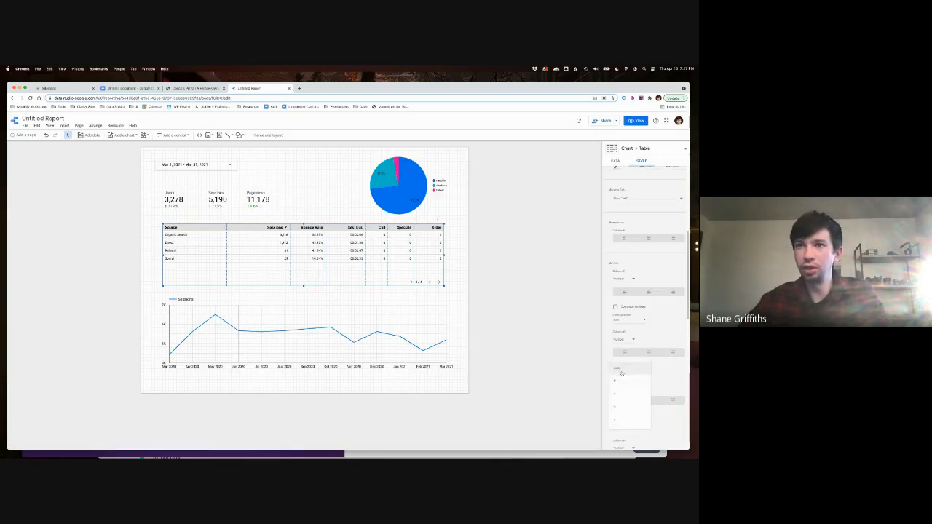
pyautogui.click(618, 382)
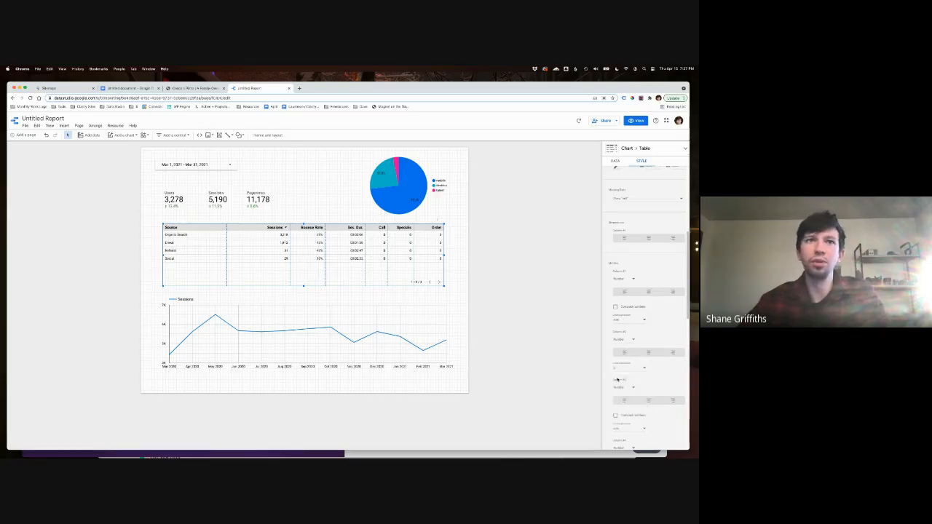
pyautogui.click(616, 417)
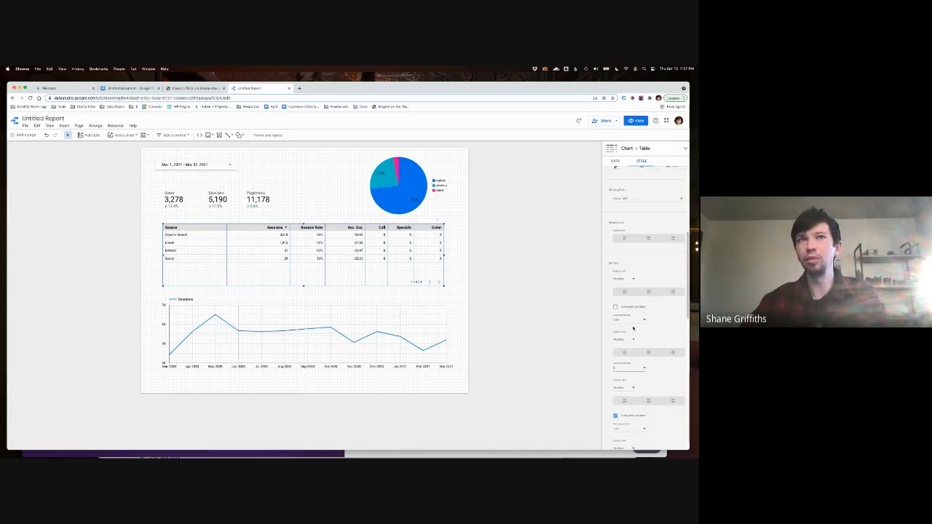
# Add a conditional formatting rule that shades the table's Bounce Rate column with the white-to-red color scale
pyautogui.scroll(-1, 633, 329)
pyautogui.scroll(5, 633, 328)
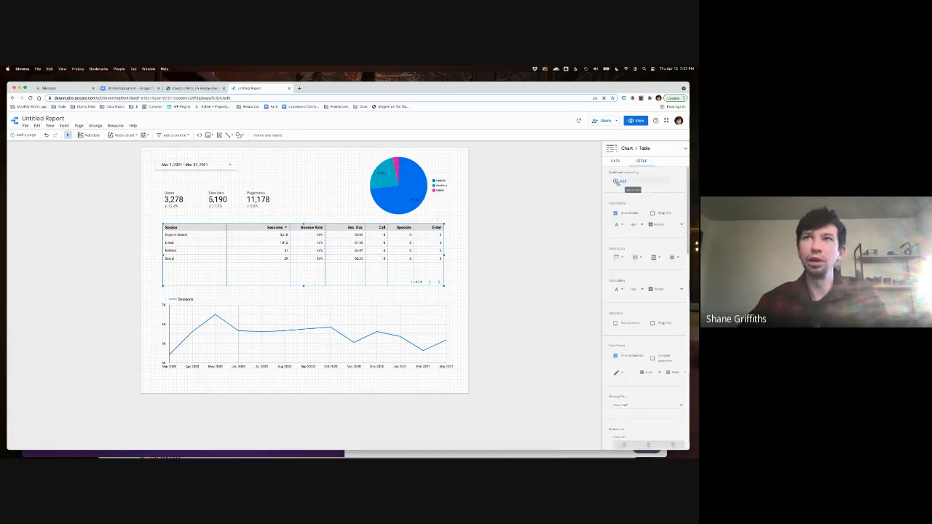
pyautogui.click(618, 181)
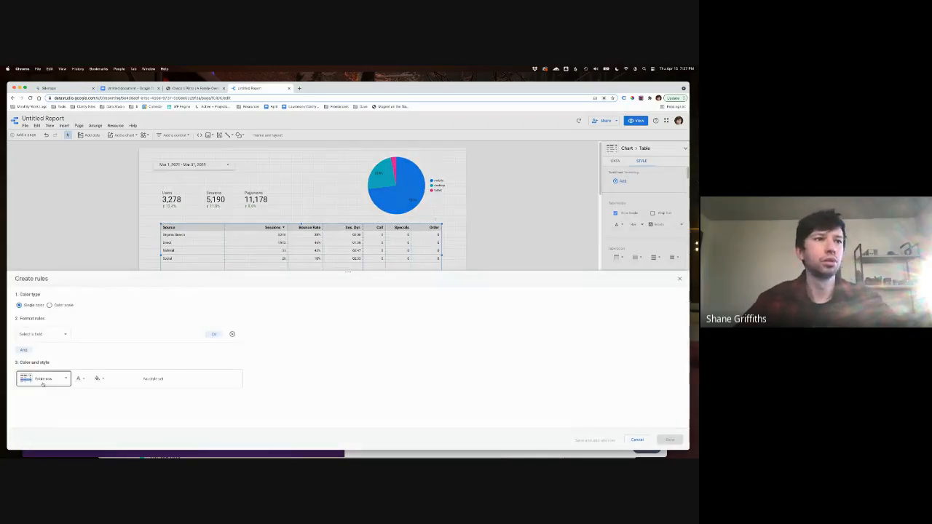
pyautogui.click(50, 305)
pyautogui.click(41, 331)
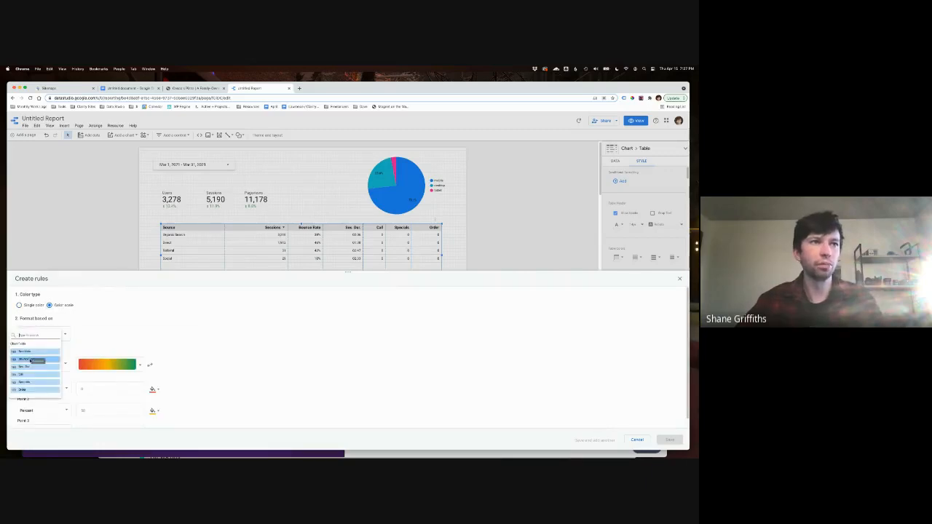
pyautogui.click(27, 359)
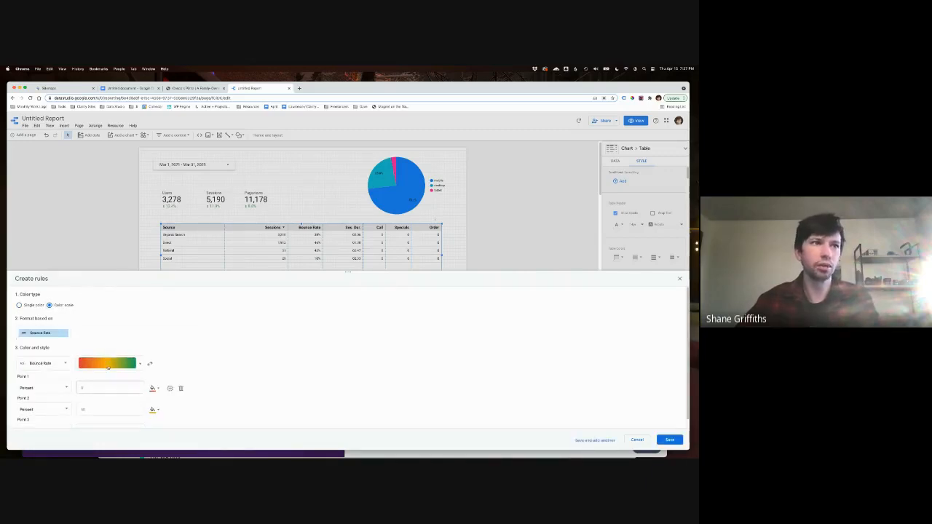
pyautogui.click(138, 363)
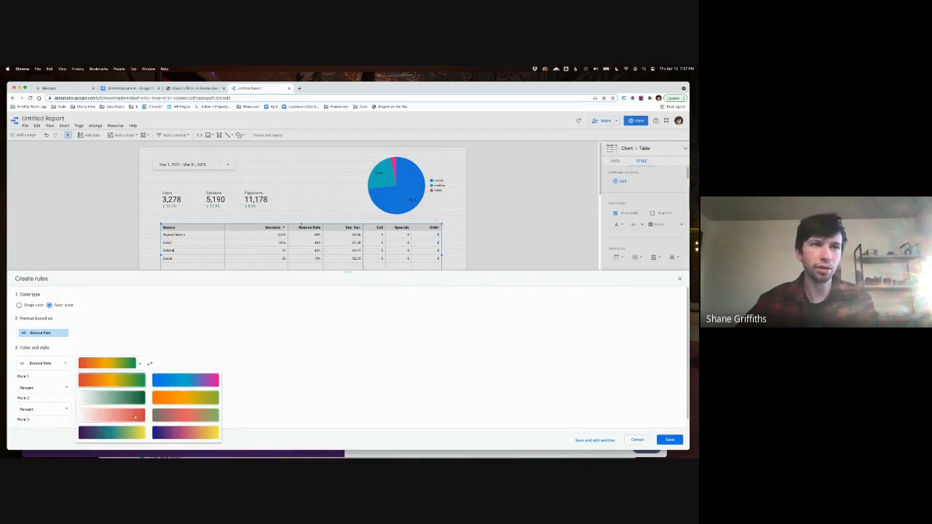
pyautogui.click(135, 414)
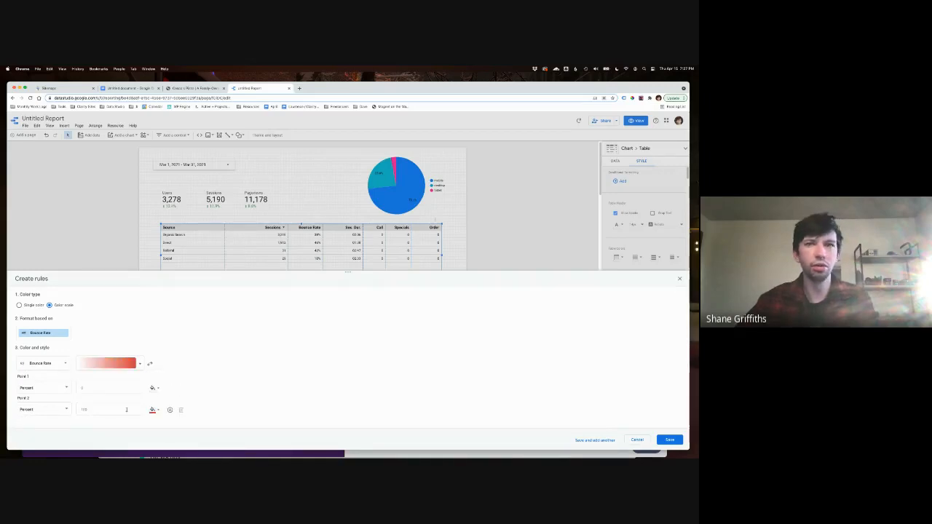
pyautogui.click(669, 440)
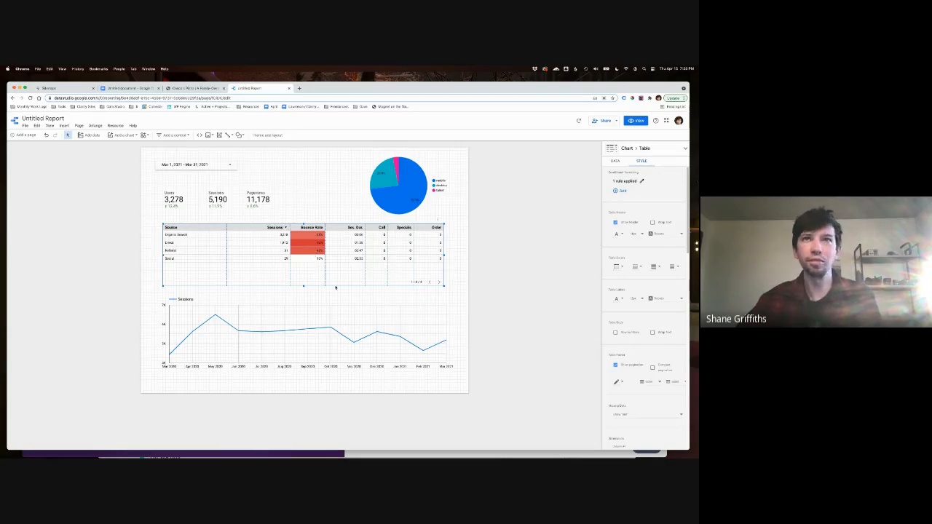
# Add a second conditional formatting rule that shades the Ses. Dur. column with the white-to-green color scale
pyautogui.scroll(-1, 640, 266)
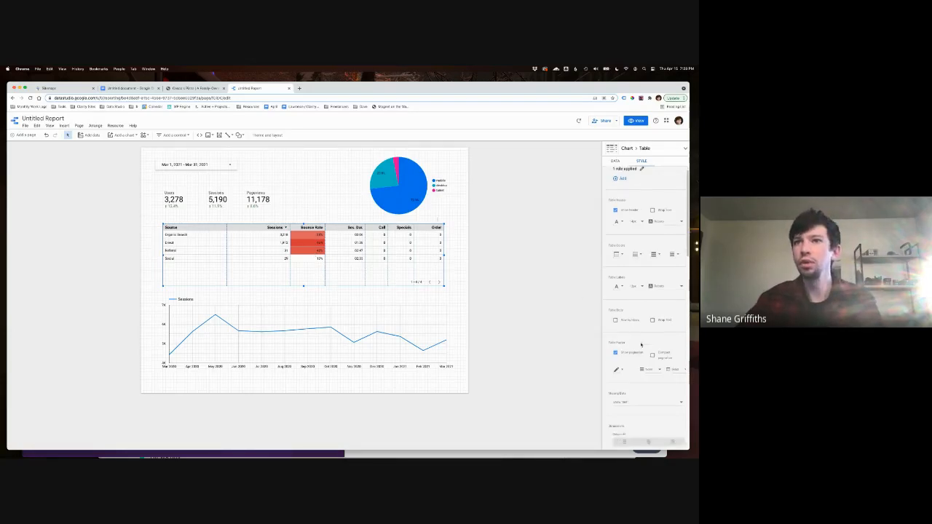
pyautogui.scroll(1, 641, 320)
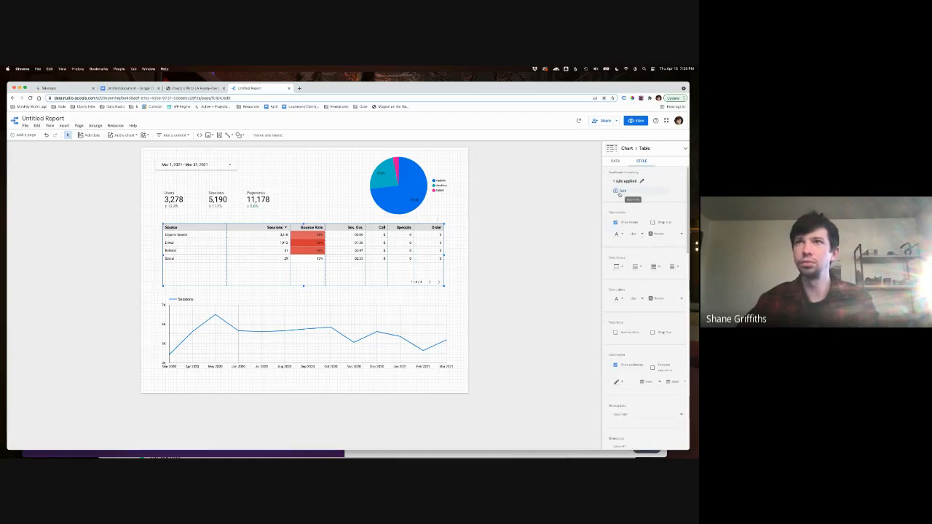
pyautogui.click(620, 192)
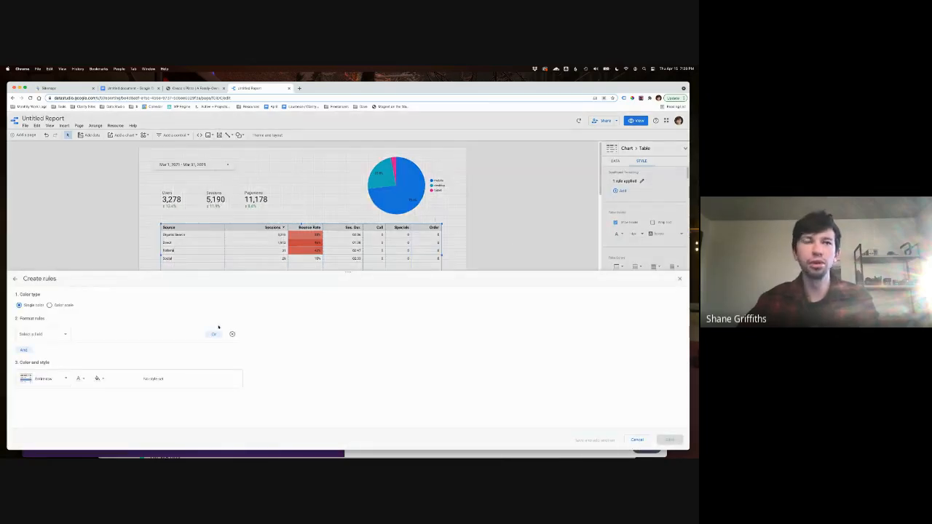
pyautogui.click(38, 331)
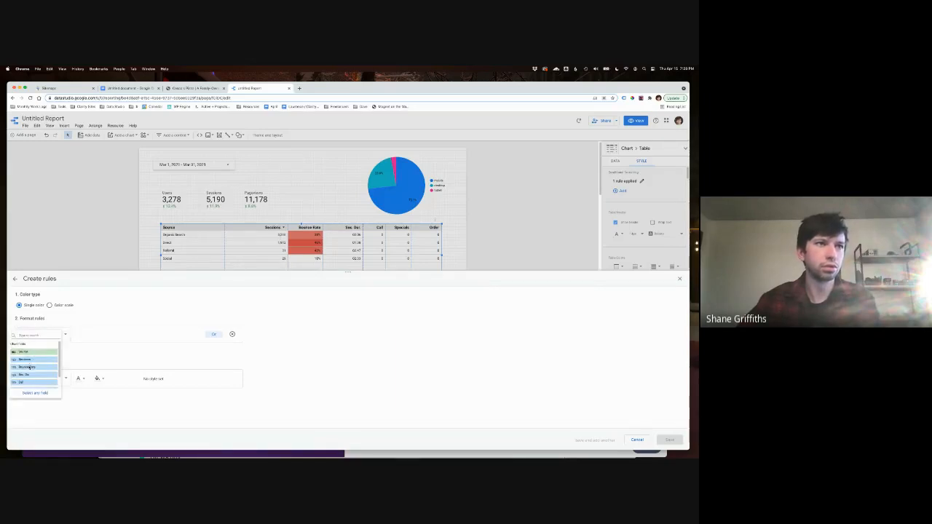
pyautogui.click(50, 305)
pyautogui.click(120, 367)
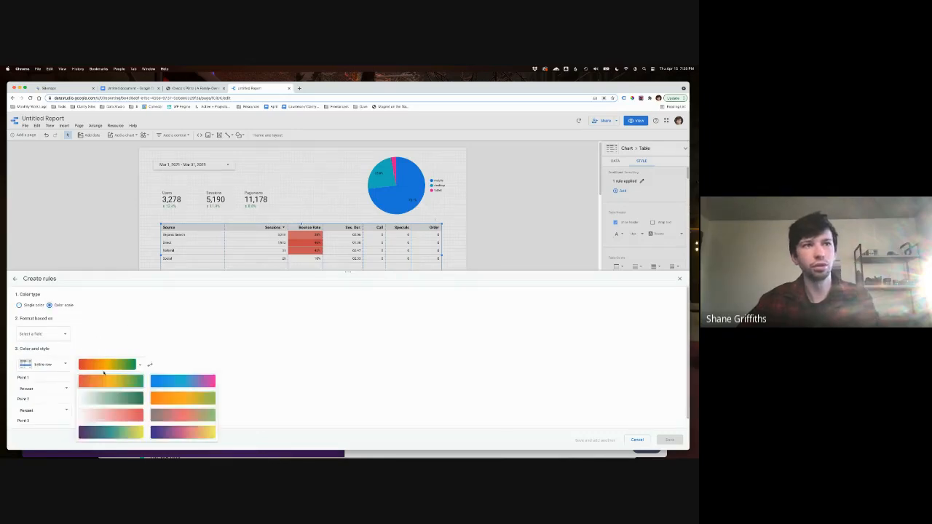
pyautogui.click(113, 398)
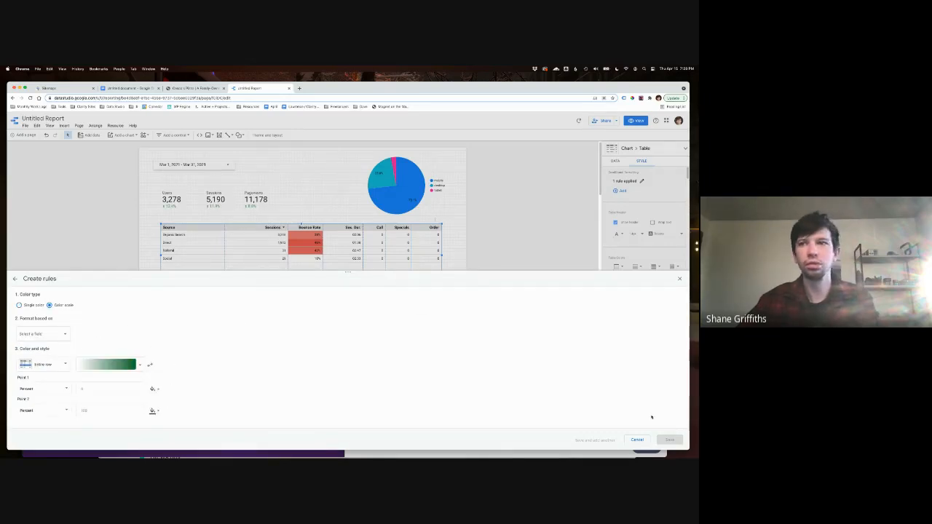
pyautogui.click(30, 334)
pyautogui.click(24, 367)
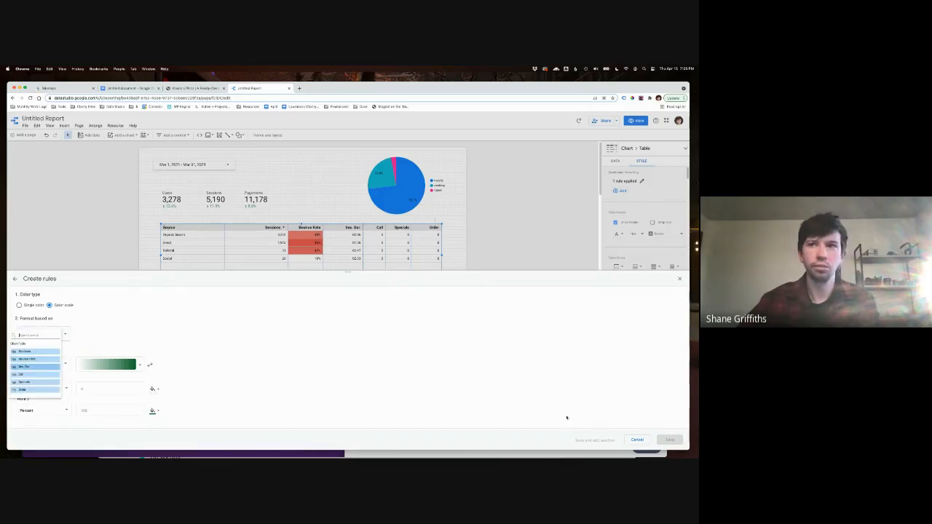
pyautogui.click(671, 441)
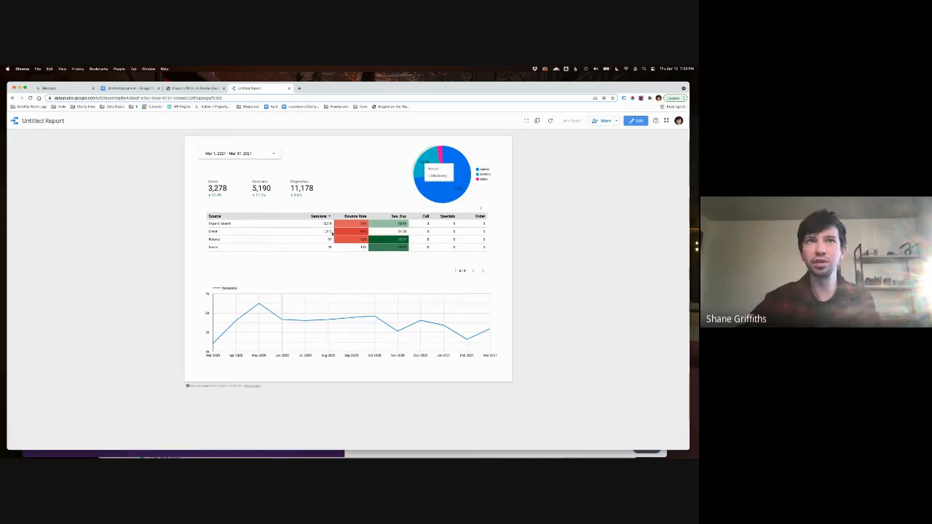
# Examine the report in view mode, opening and closing the date range control's calendar without changing the dates
pyautogui.scroll(3, 309, 238)
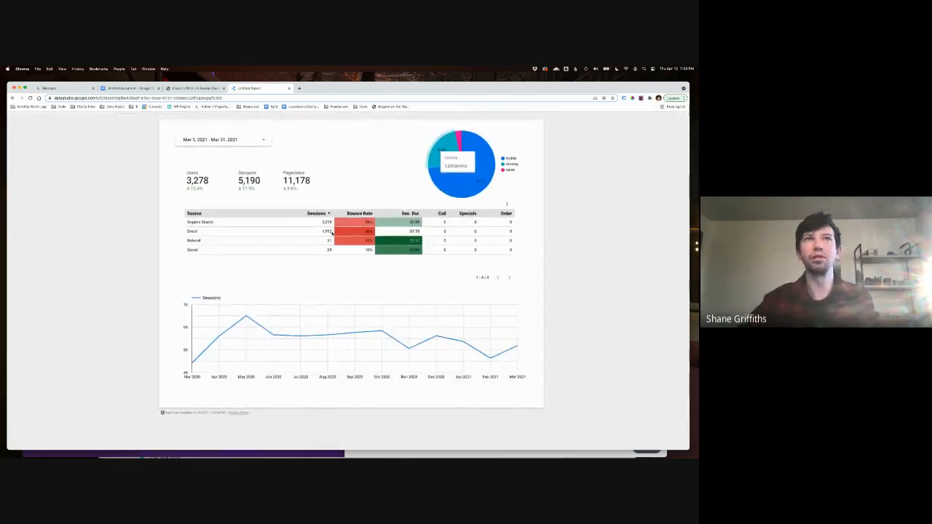
pyautogui.click(222, 140)
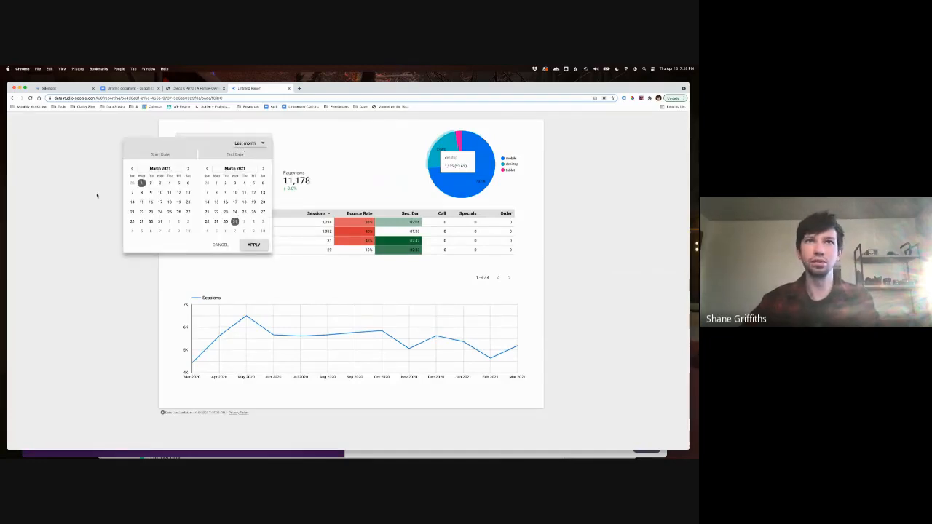
pyautogui.click(318, 256)
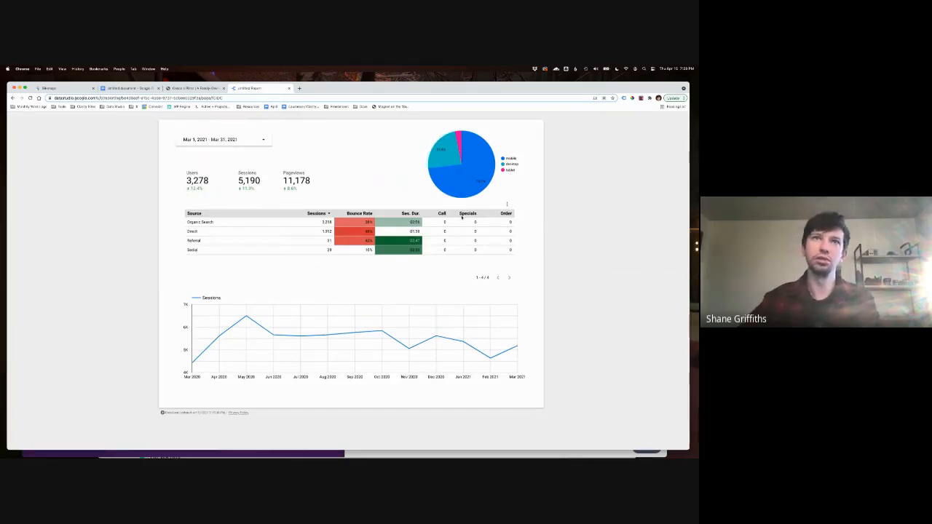
pyautogui.press('Escape')
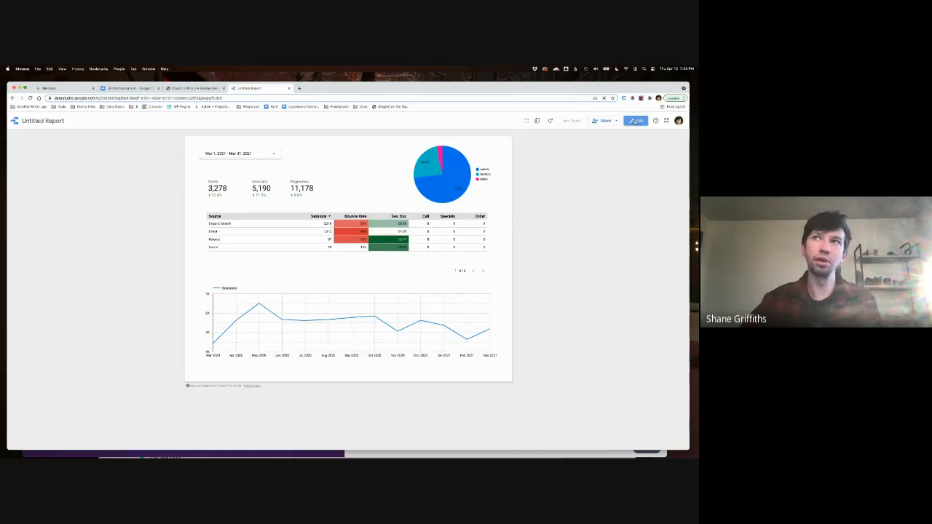
# Set the source table's comparison date range to Previous period, adjust its column widths, and undo the accidental shift of the table
pyautogui.doubleClick(297, 234)
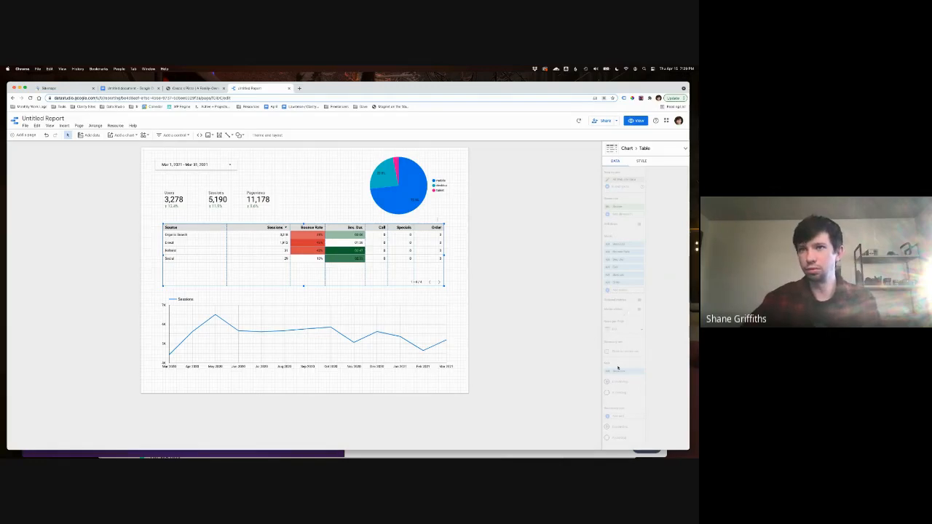
pyautogui.scroll(-3, 618, 397)
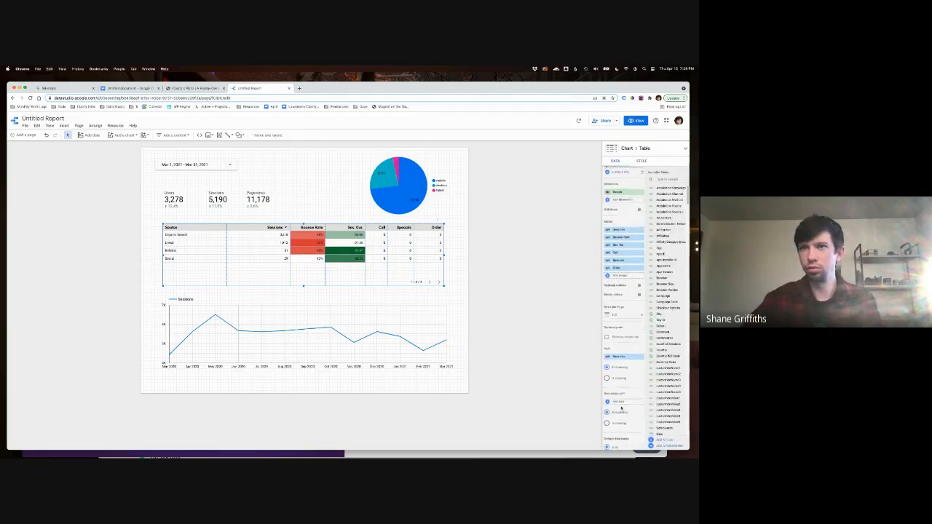
pyautogui.scroll(-3, 621, 407)
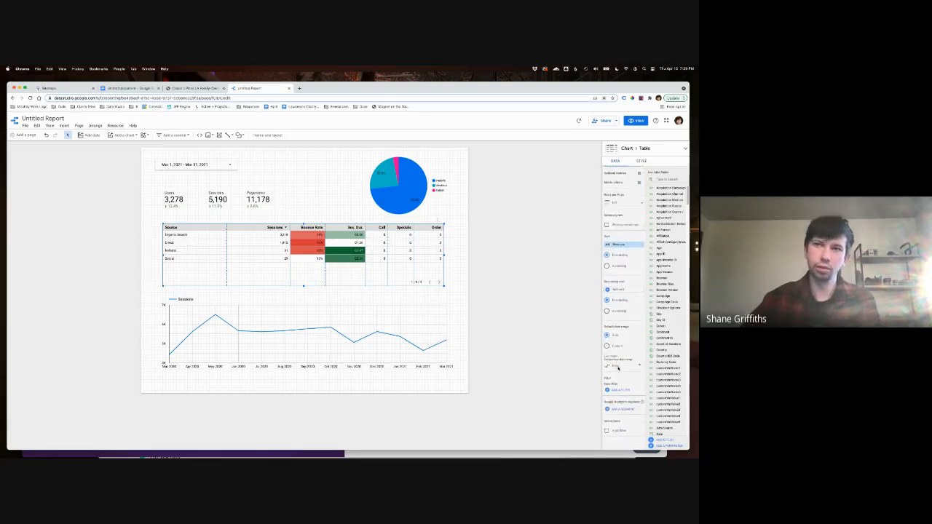
pyautogui.click(617, 366)
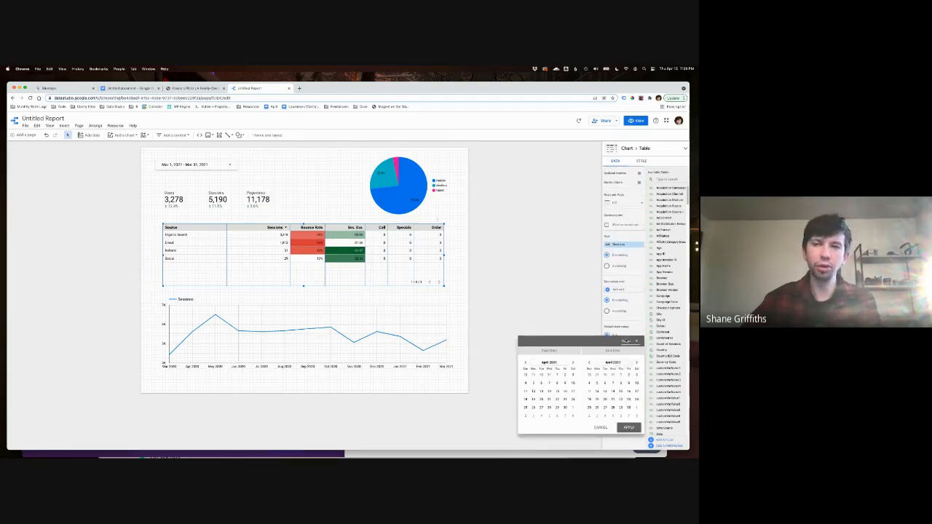
pyautogui.click(626, 341)
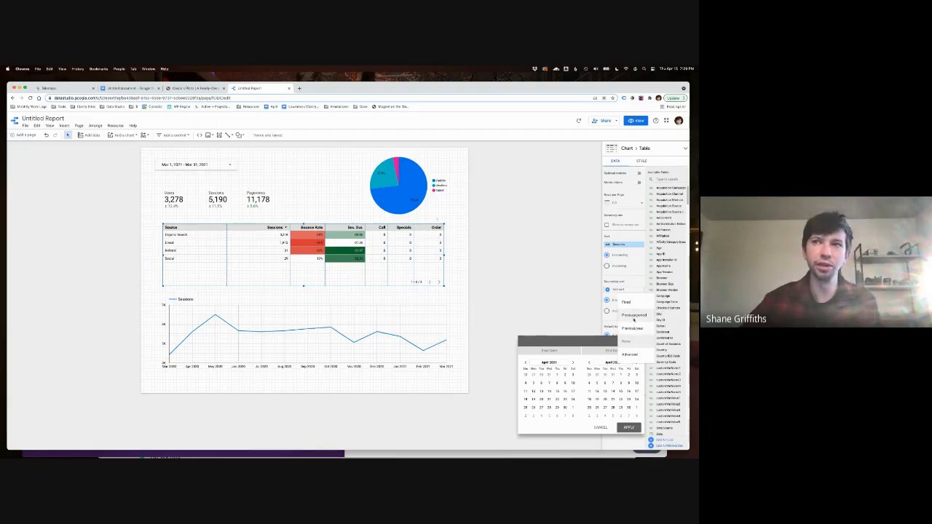
pyautogui.click(629, 317)
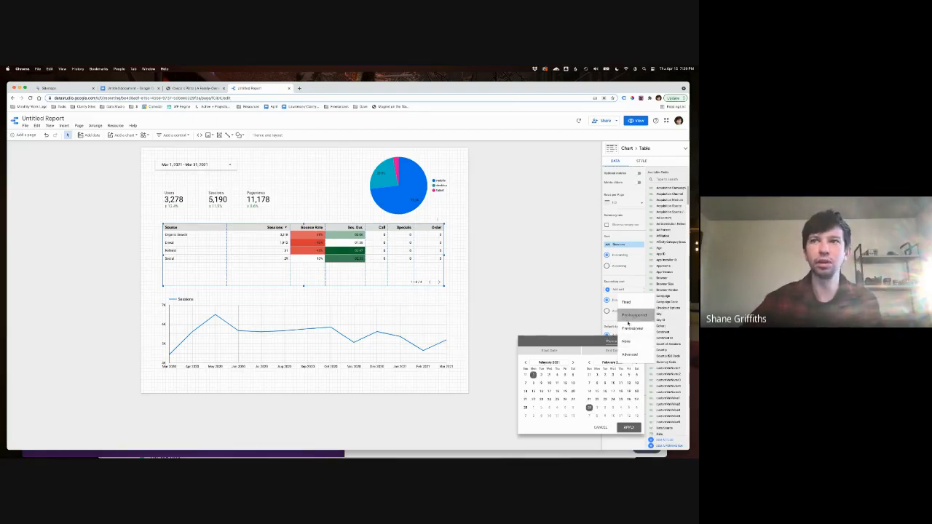
pyautogui.click(629, 428)
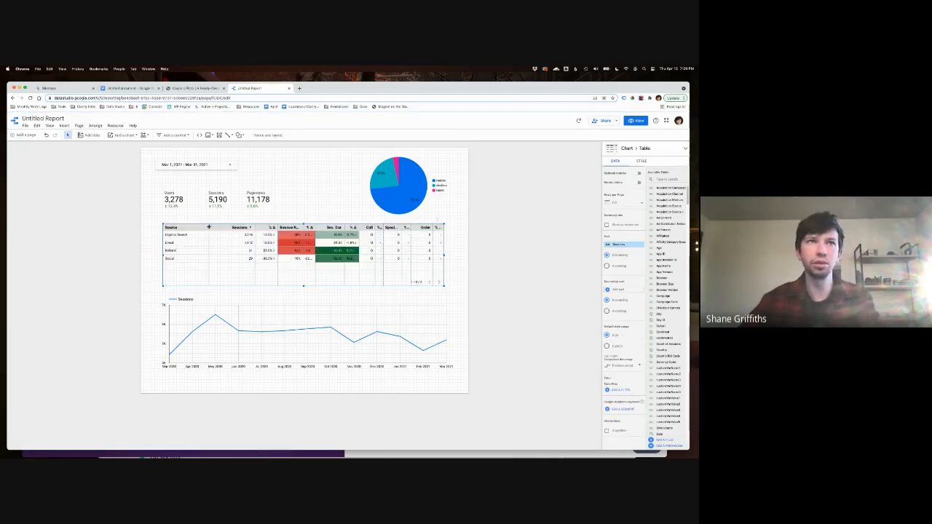
pyautogui.moveTo(254, 228); pyautogui.dragTo(295, 228)
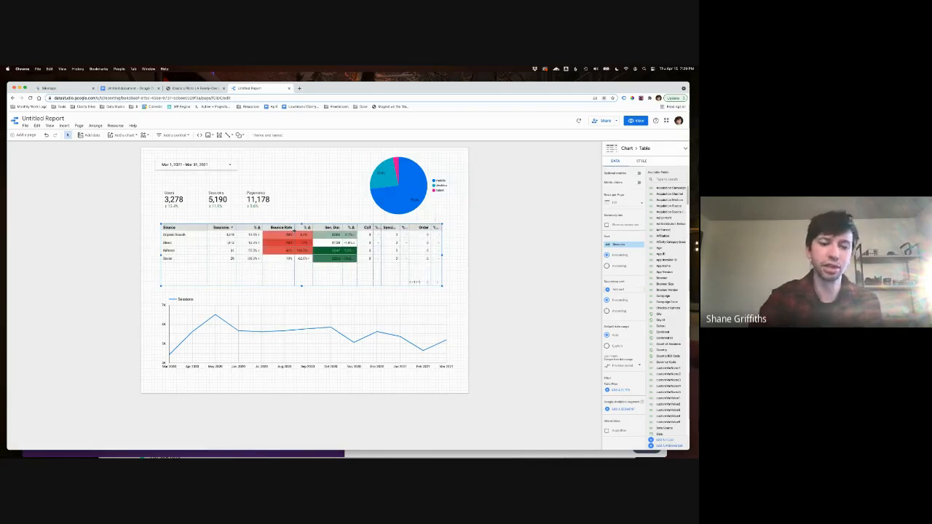
pyautogui.press('super+z')
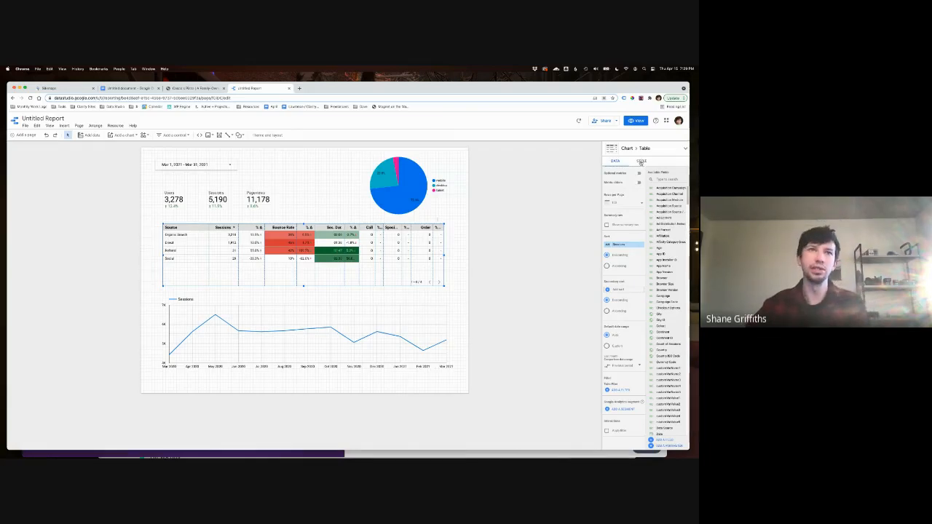
# Turn off the comparison columns for the table's Bounce Rate and Ses. Dur. metrics
pyautogui.click(641, 161)
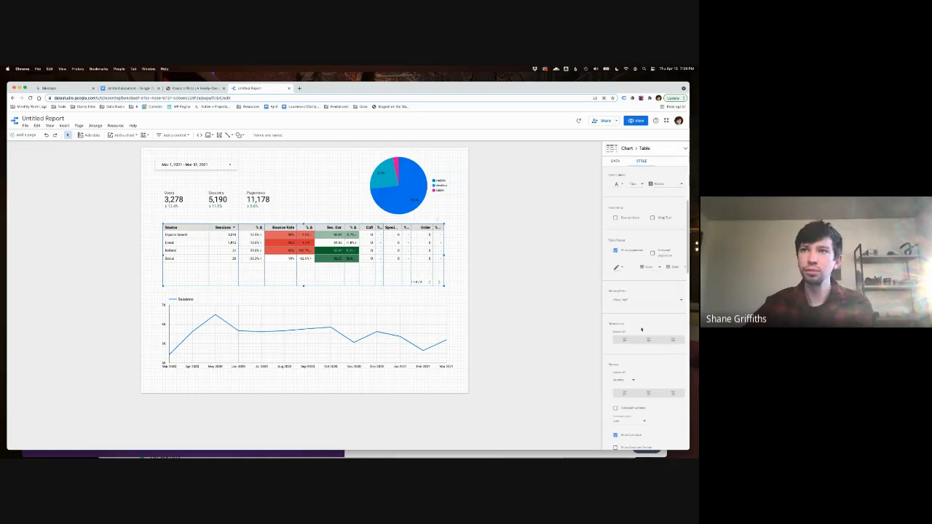
pyautogui.scroll(-4, 641, 329)
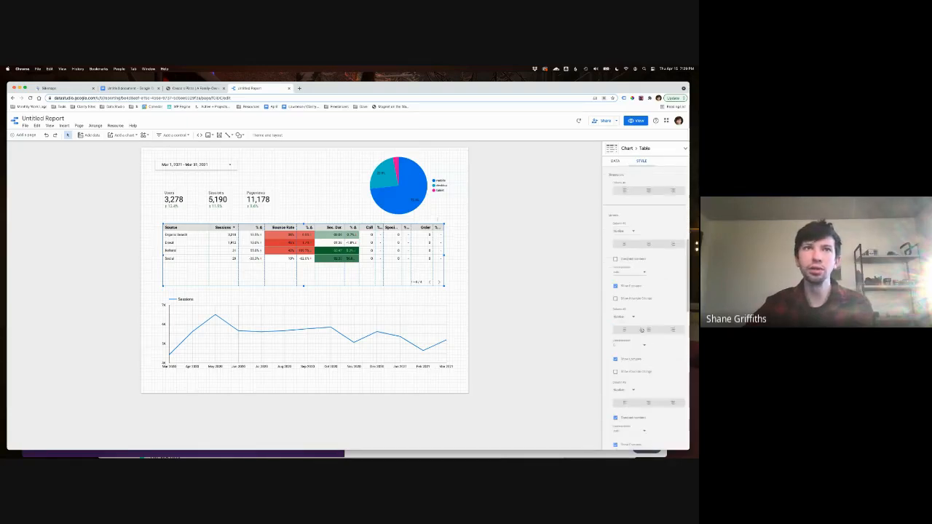
pyautogui.scroll(-2, 641, 330)
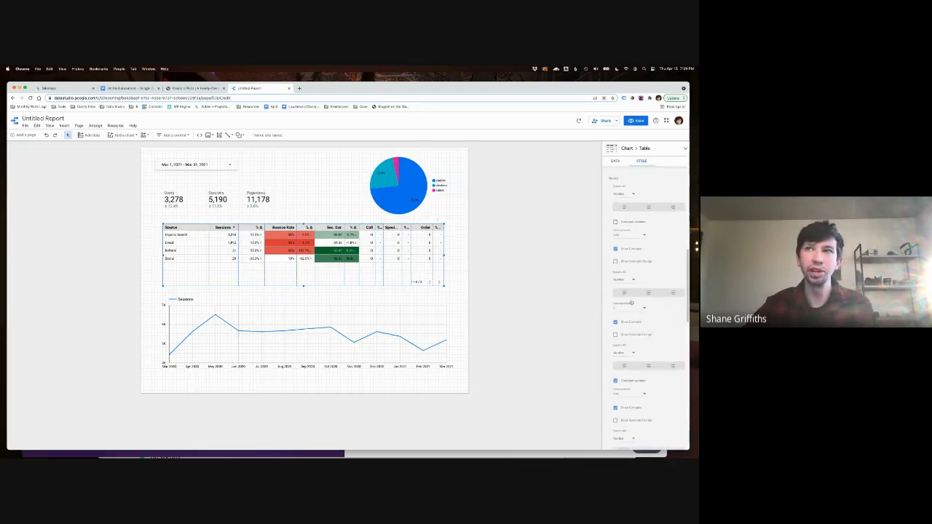
pyautogui.scroll(-1, 642, 301)
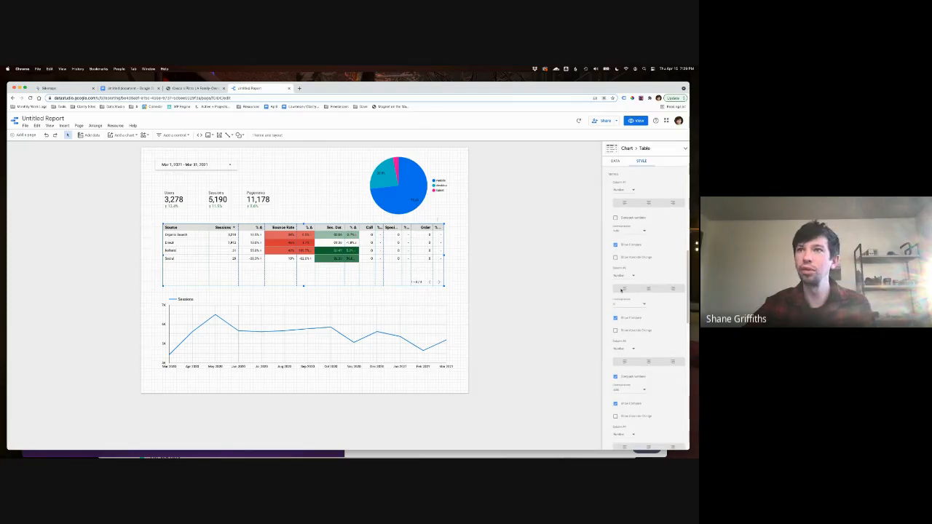
pyautogui.click(615, 318)
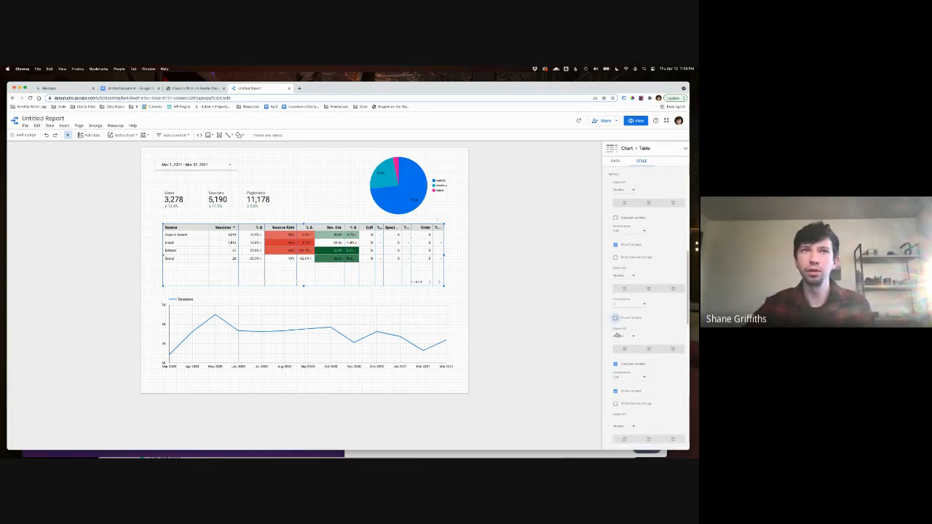
pyautogui.scroll(-1, 643, 306)
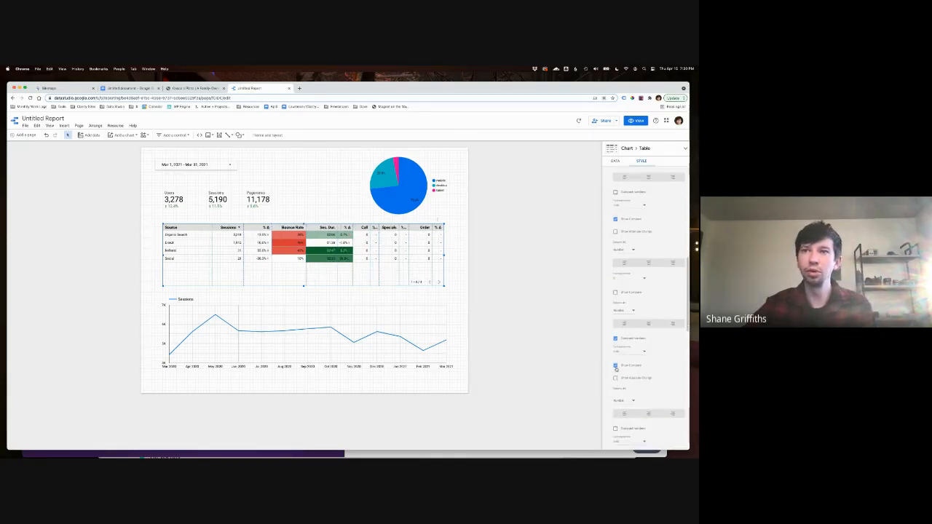
pyautogui.click(615, 367)
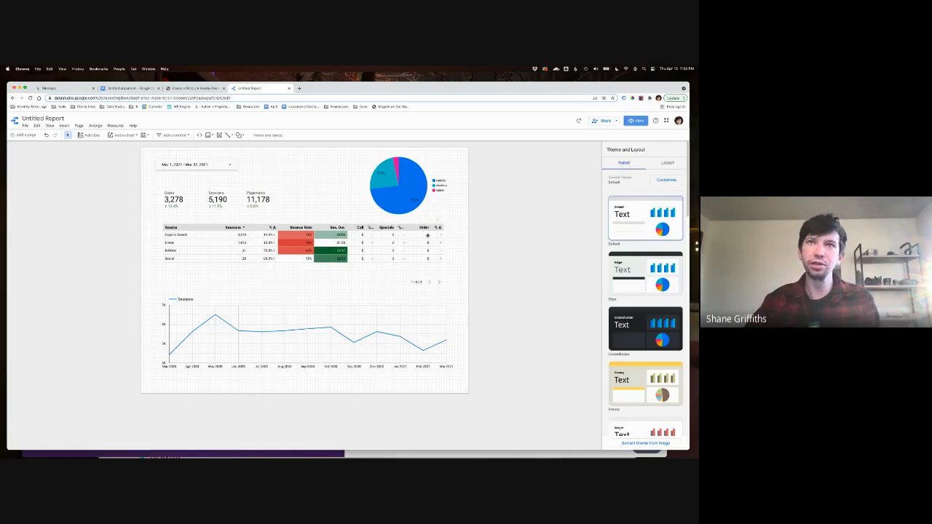
pyautogui.click(428, 235)
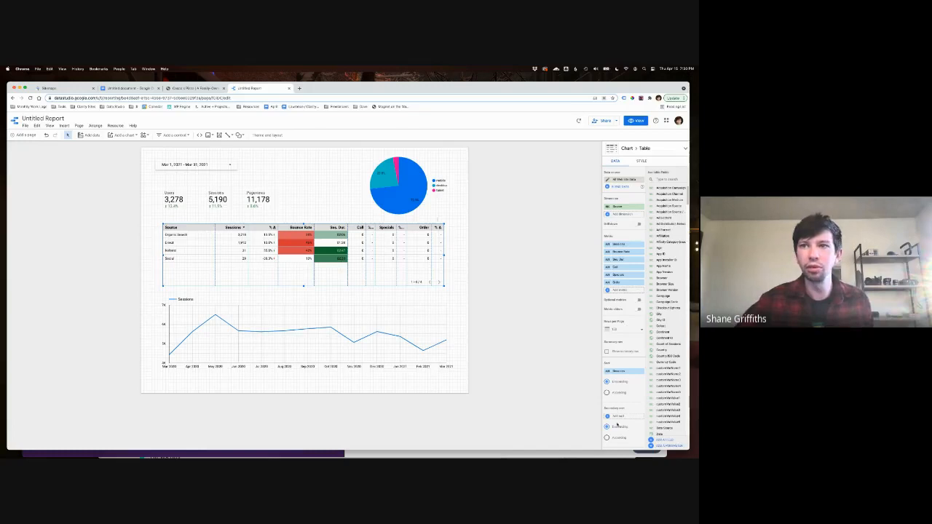
pyautogui.scroll(-3, 618, 425)
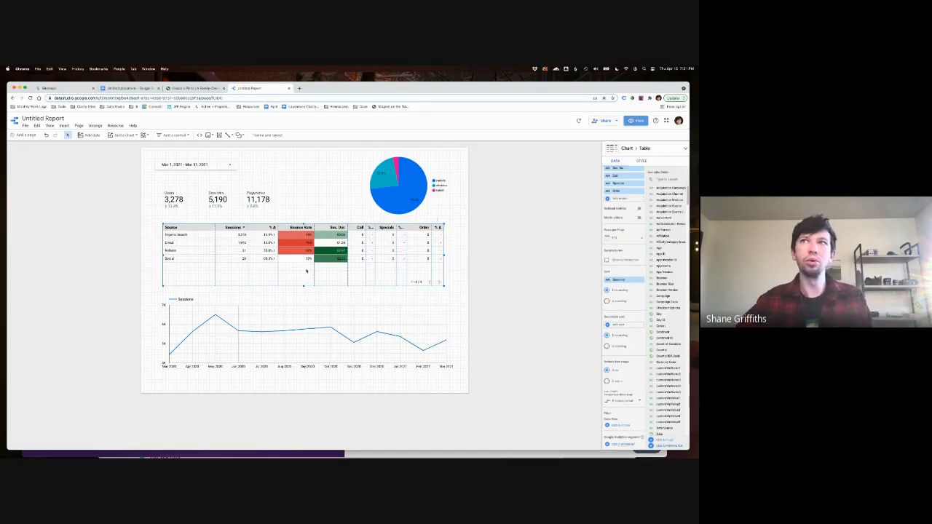
# Switch the report to view mode and save its link sharing as Anyone with the link can view
pyautogui.click(636, 120)
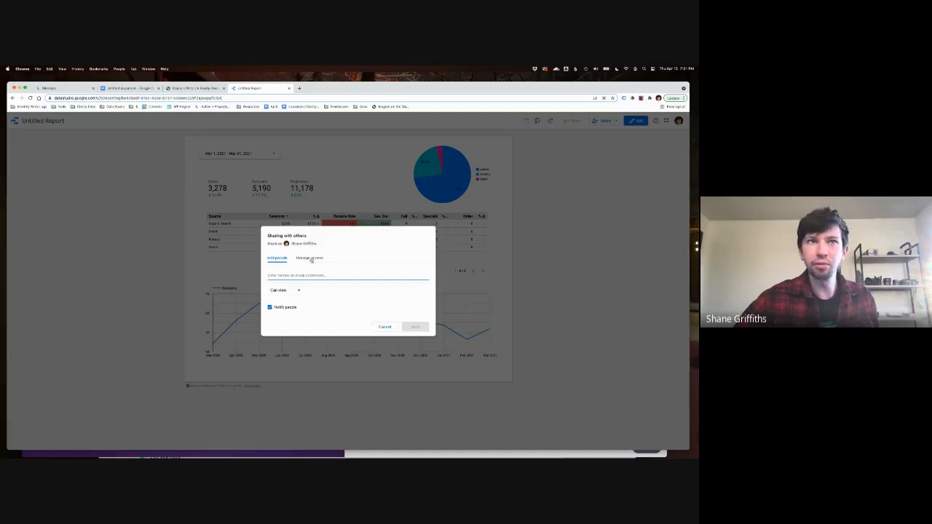
pyautogui.click(310, 258)
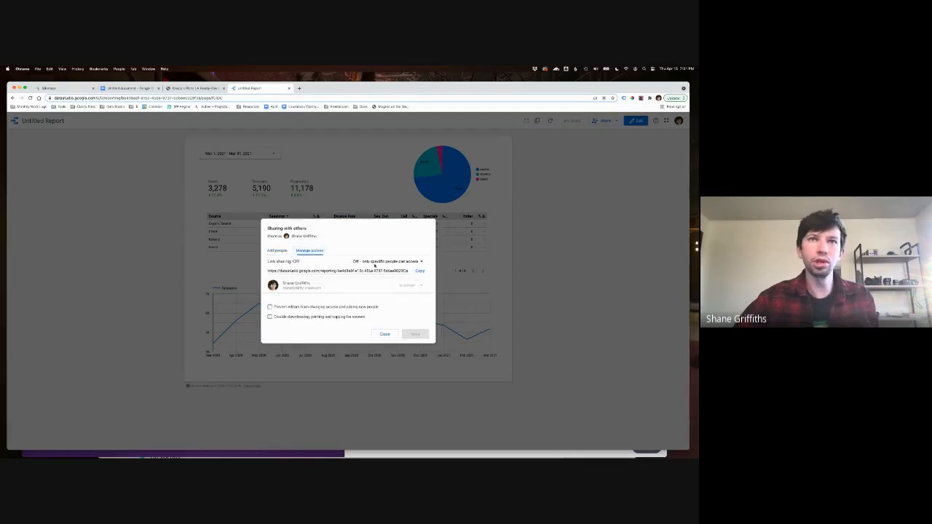
pyautogui.click(374, 261)
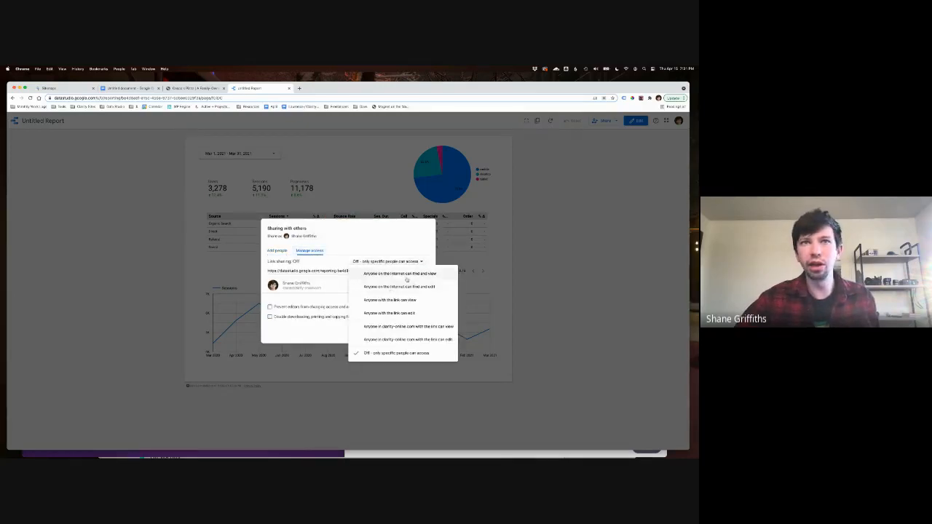
pyautogui.click(392, 300)
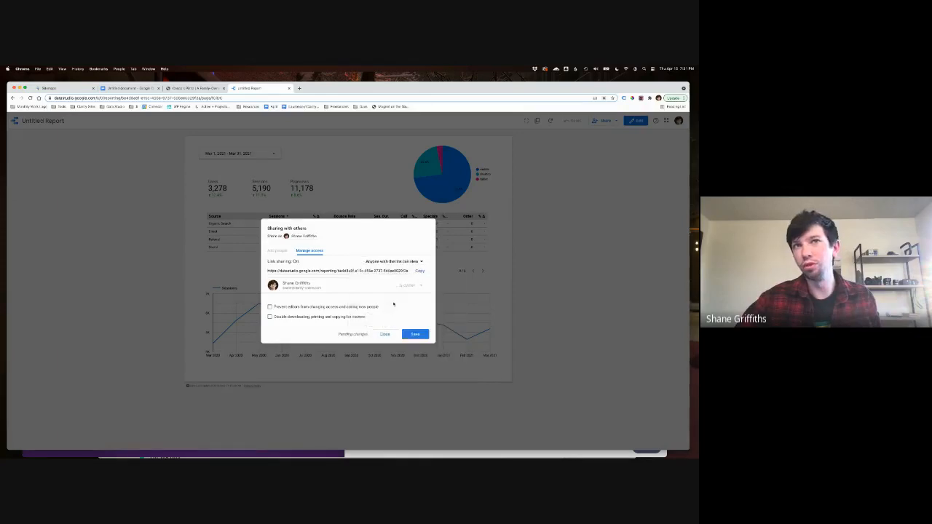
pyautogui.click(408, 332)
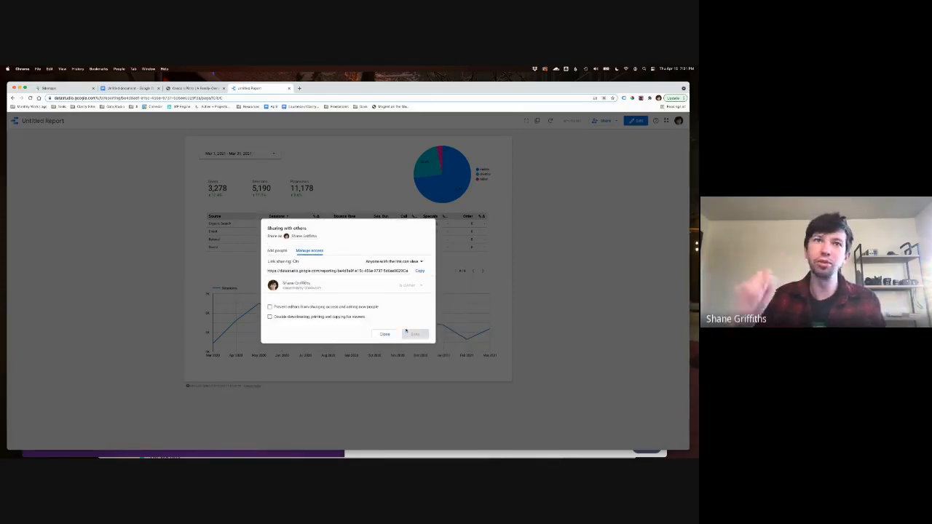
pyautogui.click(385, 335)
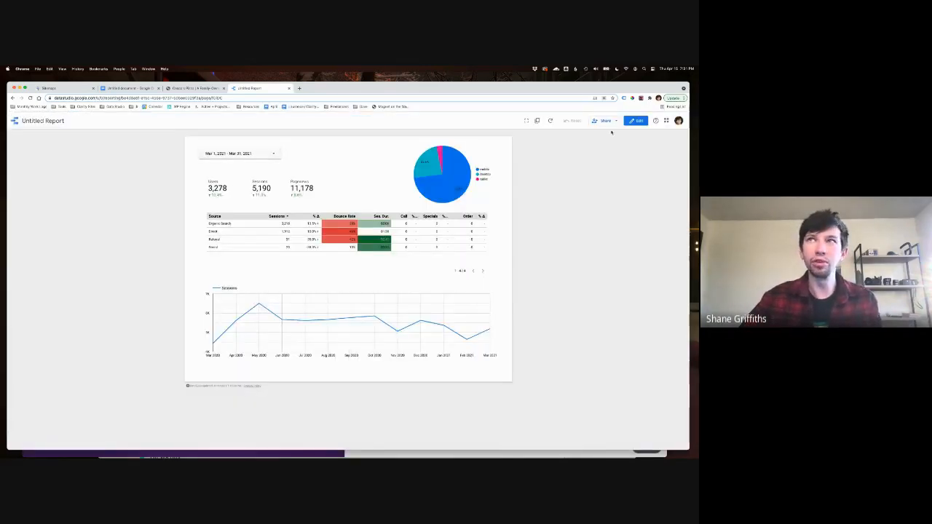
# Examine the date range calendar and the email delivery options for subject, message and repeat frequency, leaving both without applying or scheduling anything
pyautogui.click(268, 153)
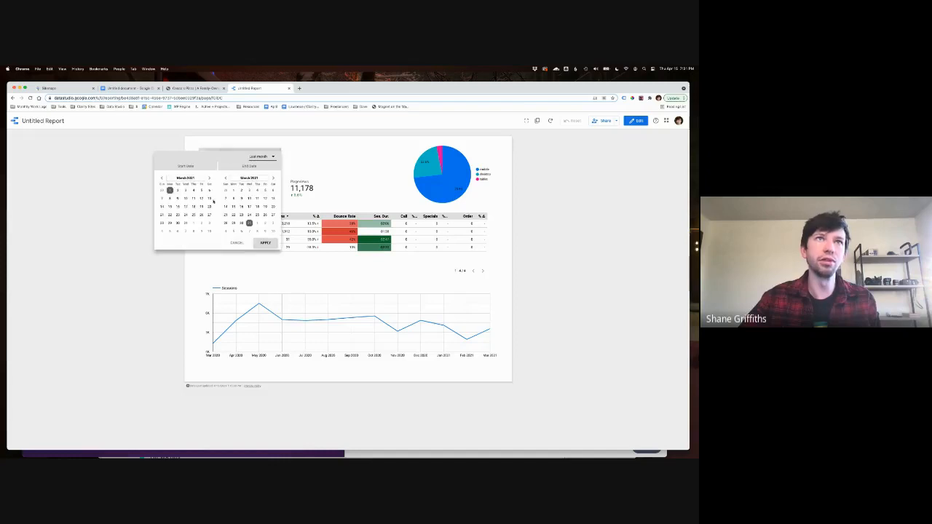
pyautogui.click(318, 160)
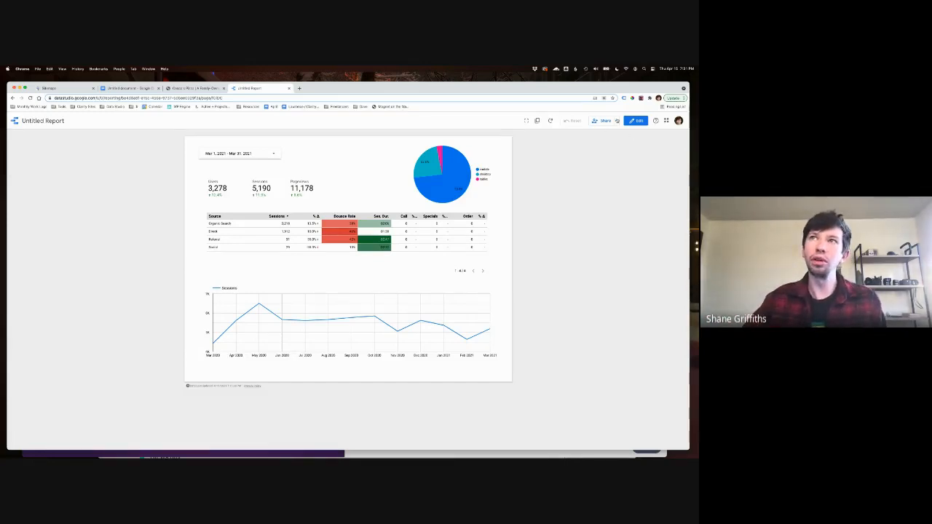
pyautogui.click(617, 121)
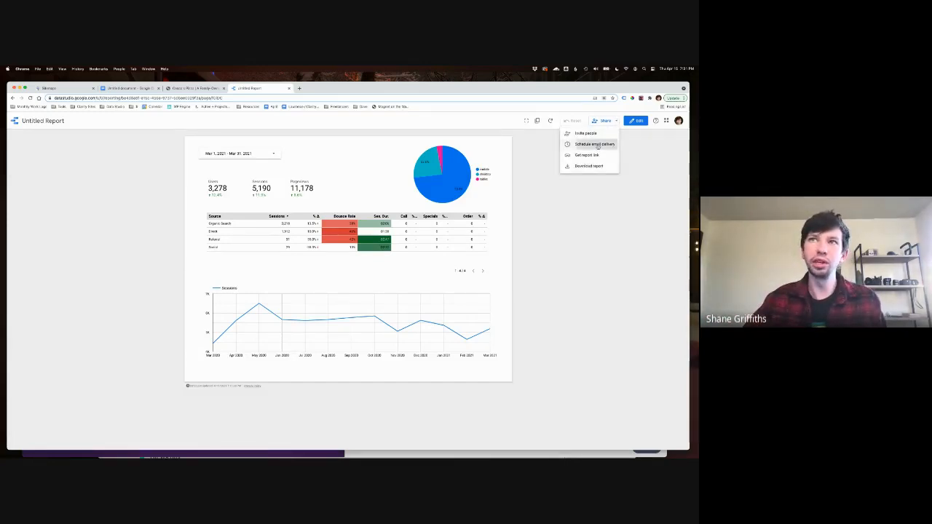
pyautogui.click(595, 144)
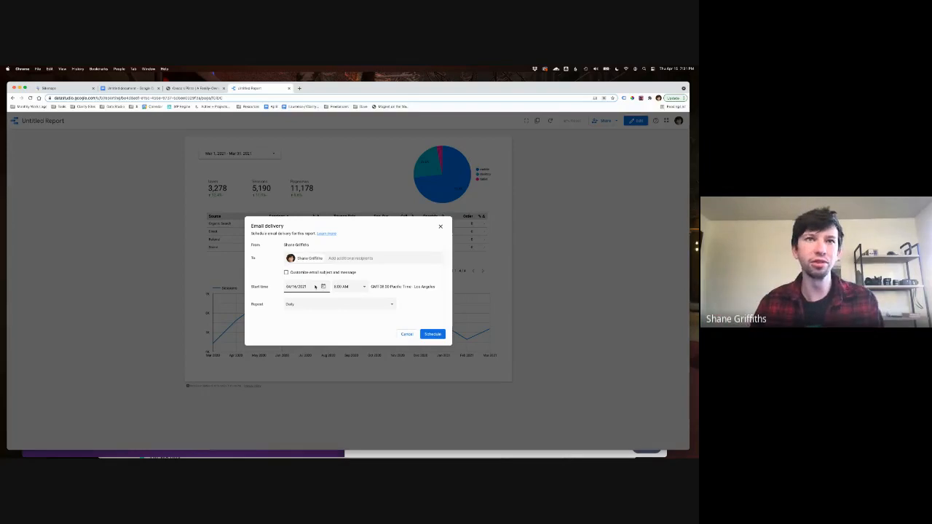
pyautogui.click(312, 272)
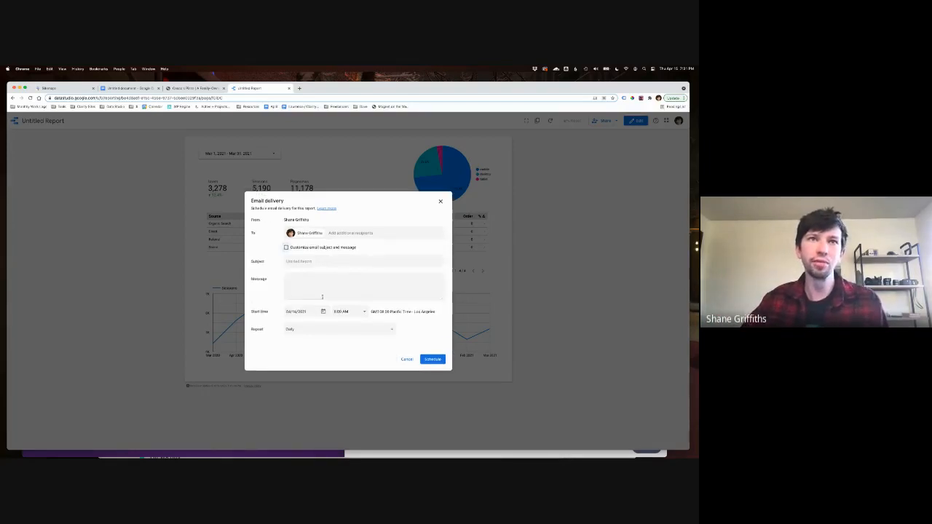
pyautogui.click(309, 280)
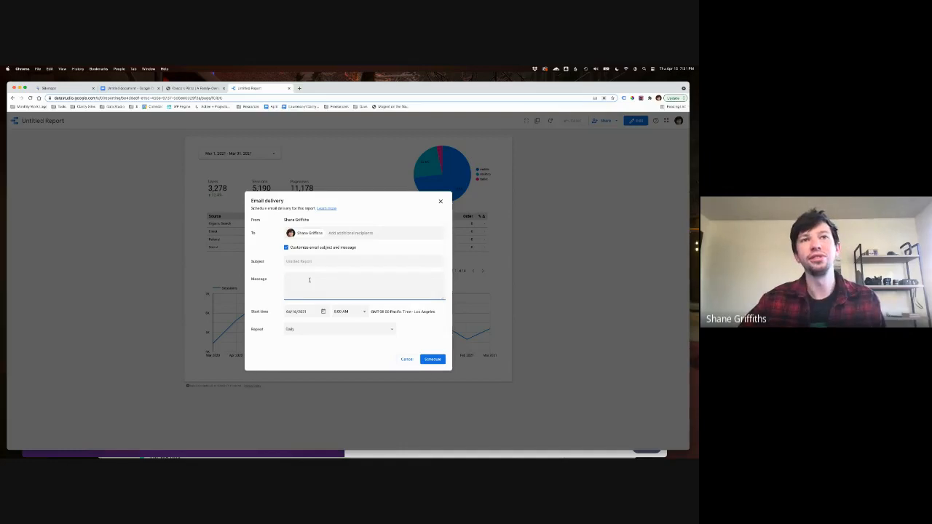
pyautogui.click(318, 330)
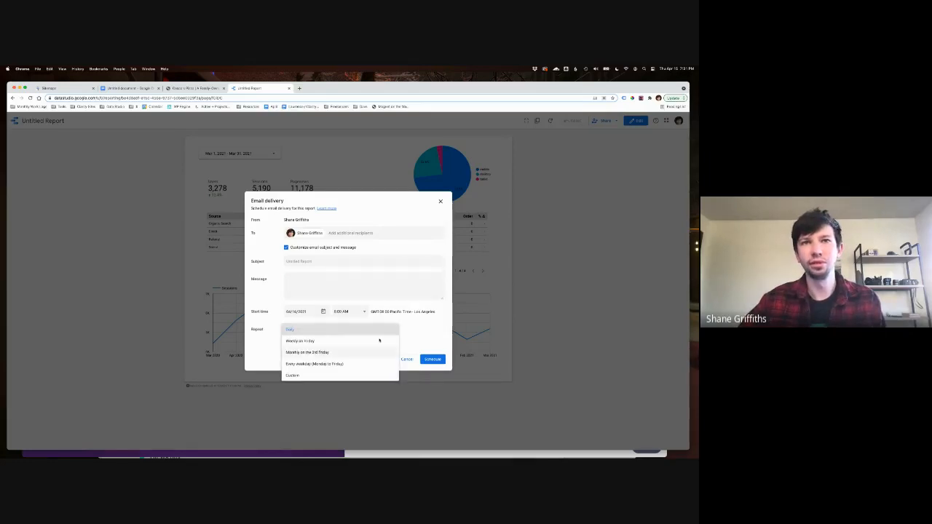
pyautogui.click(439, 337)
pyautogui.click(407, 360)
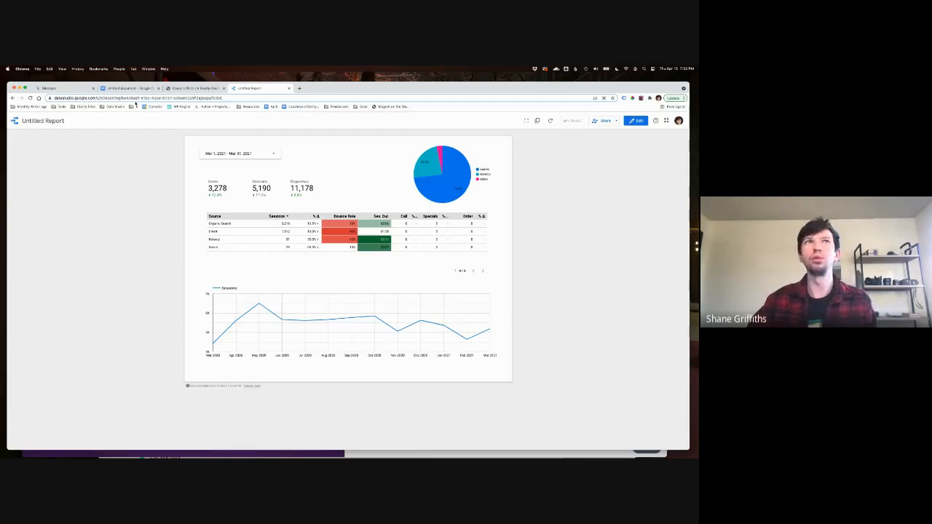
# Switch to the Google Docs outline and review its Basic Analytics Tracking, Conversion Tracking and Reporting sections
pyautogui.press('super+2')
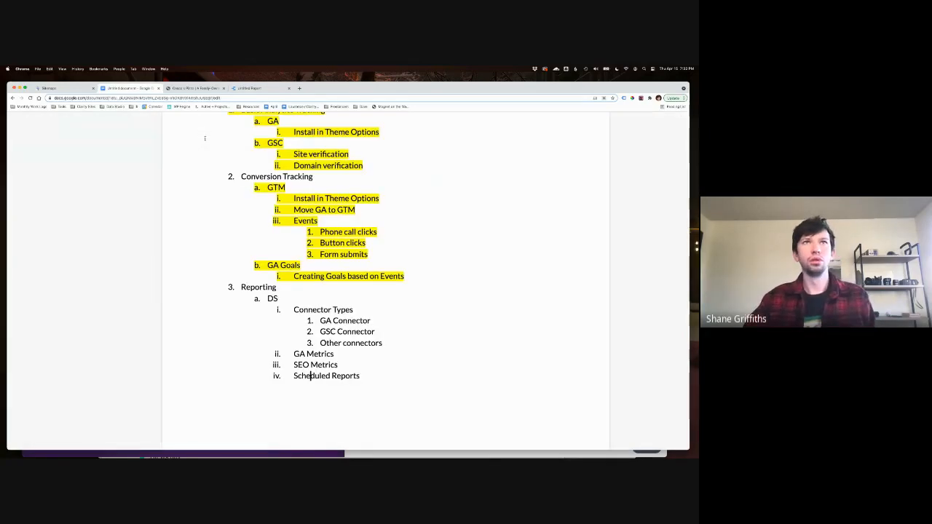
pyautogui.scroll(2, 313, 313)
pyautogui.moveTo(241, 177); pyautogui.dragTo(384, 235)
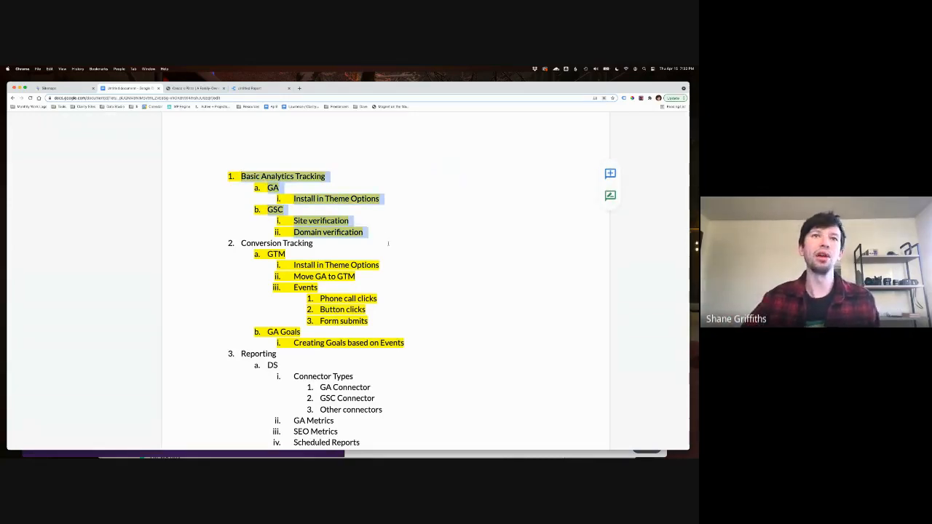
pyautogui.click(406, 343)
pyautogui.keyDown('shift'); pyautogui.click(254, 254); pyautogui.keyUp('shift')
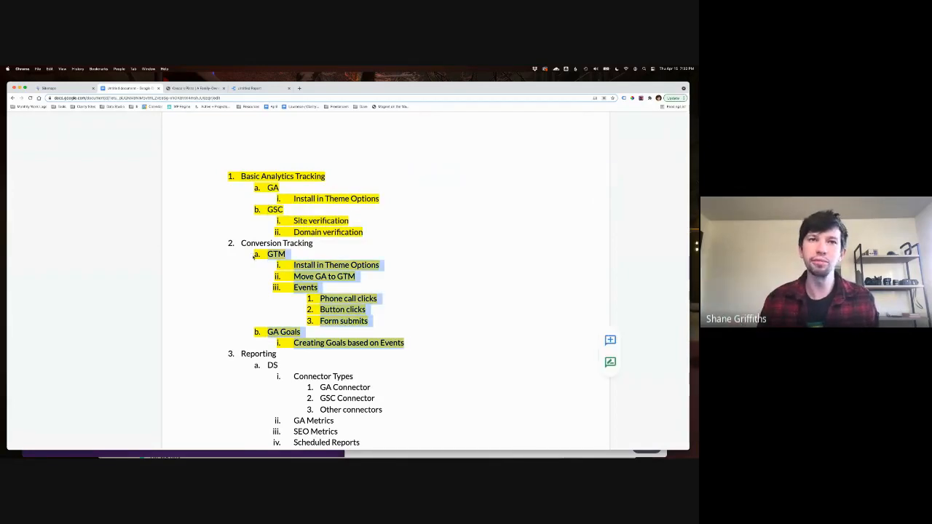
pyautogui.scroll(-1, 258, 291)
pyautogui.click(263, 328)
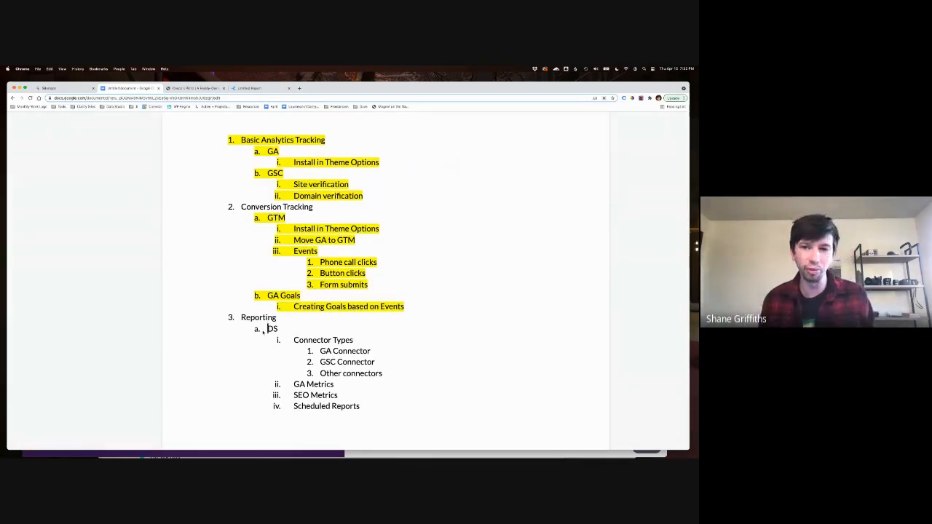
pyautogui.click(263, 331)
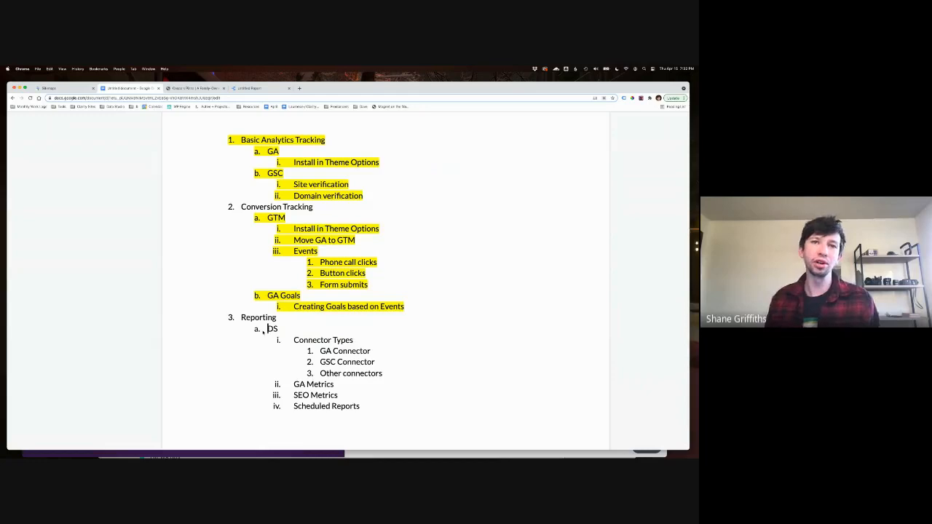